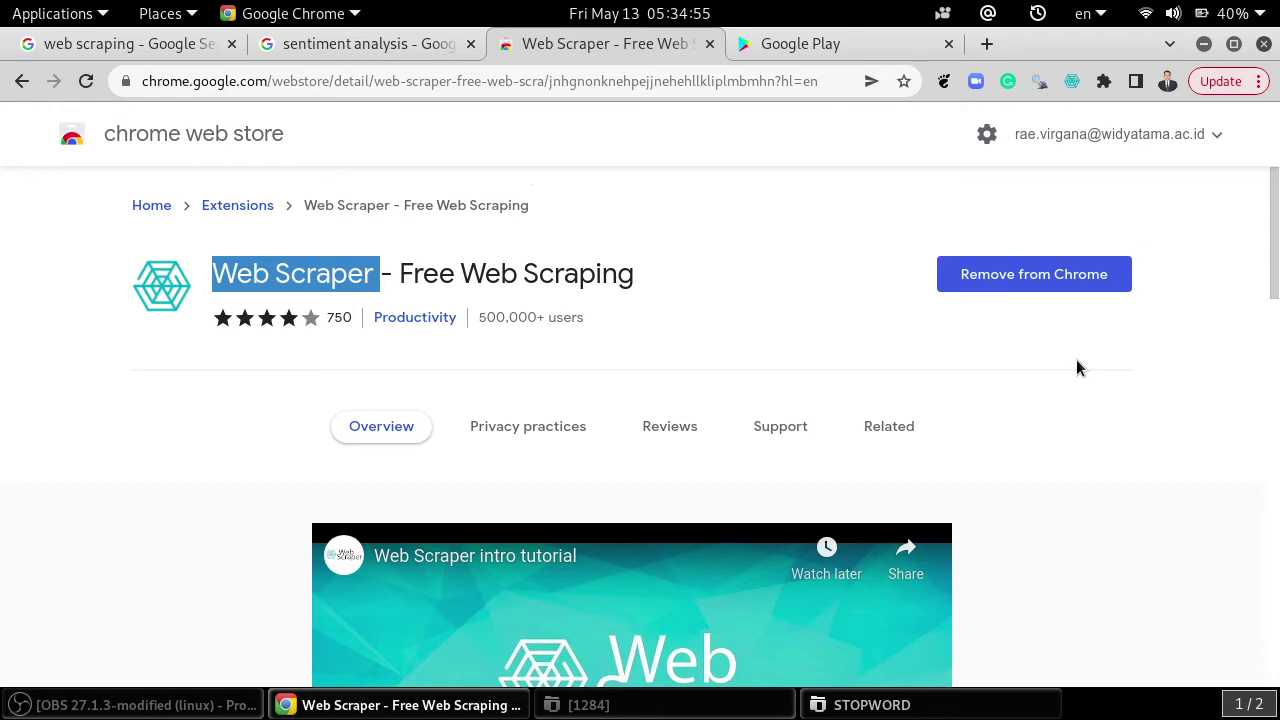
- Open the browser's extensions page and locate the Web Scraper - Free Web Scraping extension in the installed list
left_click(1076, 367)
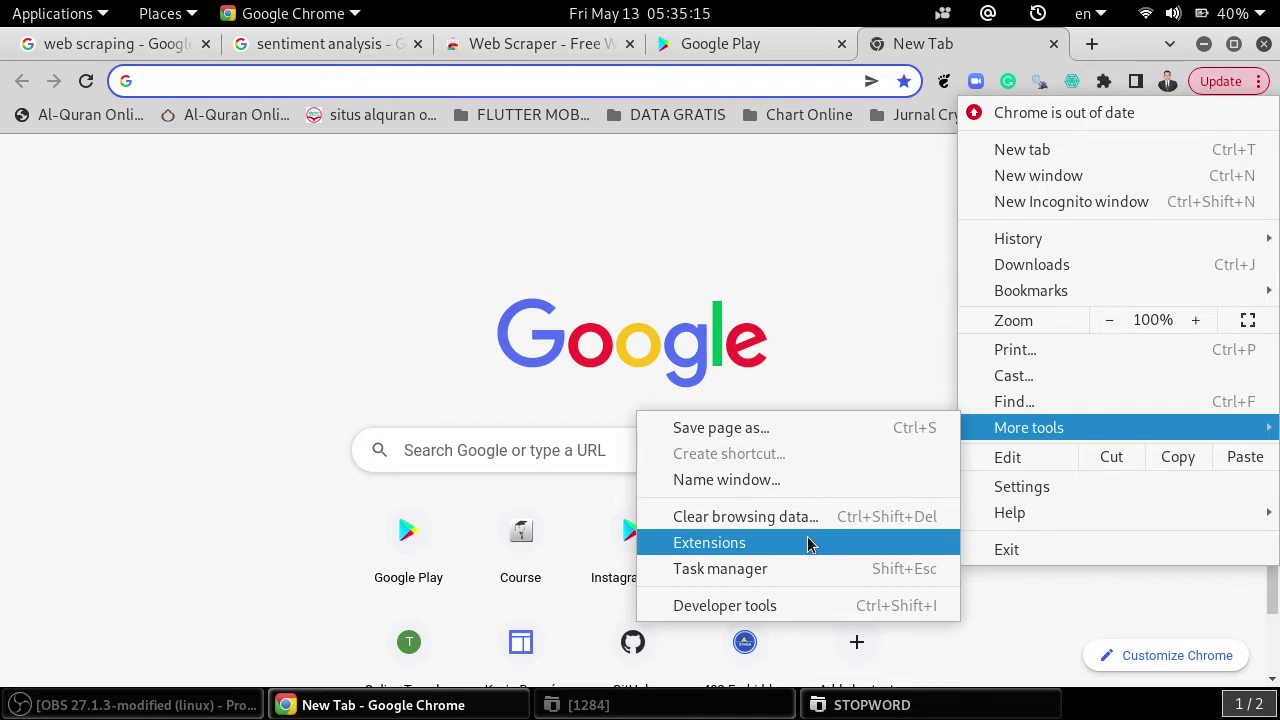
left_click(810, 543)
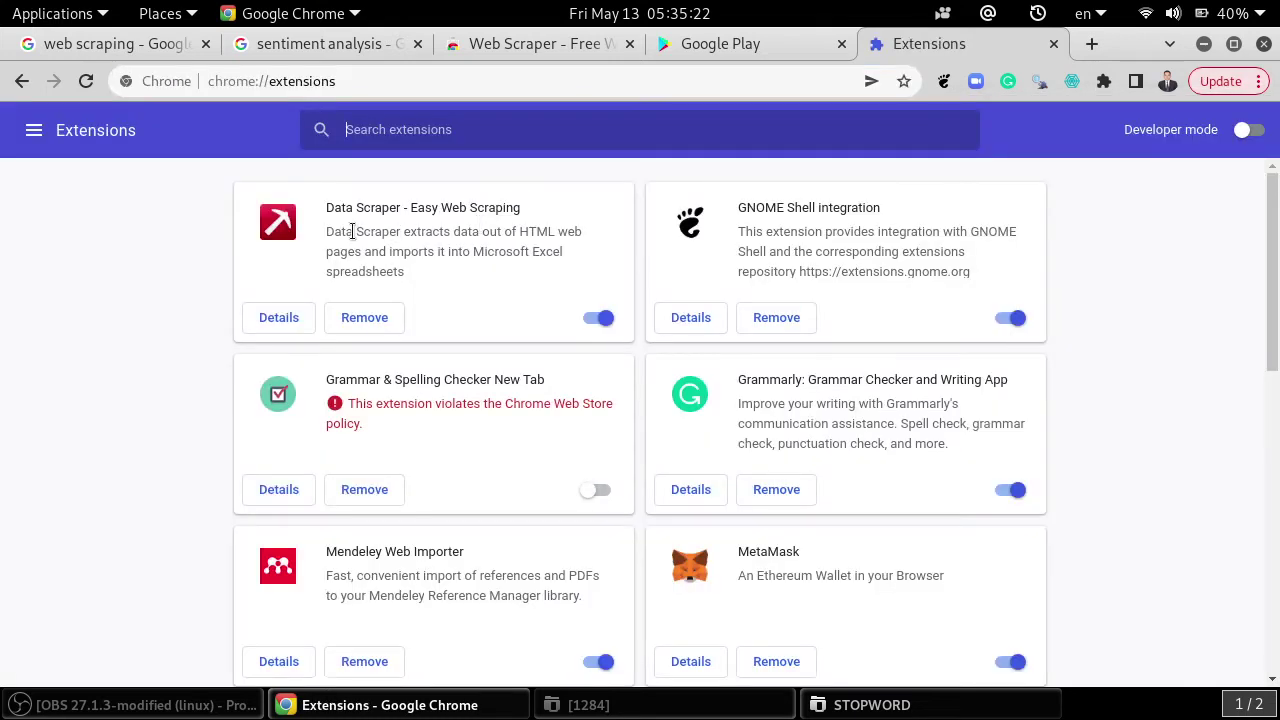
scroll(398, 457, "down", 3)
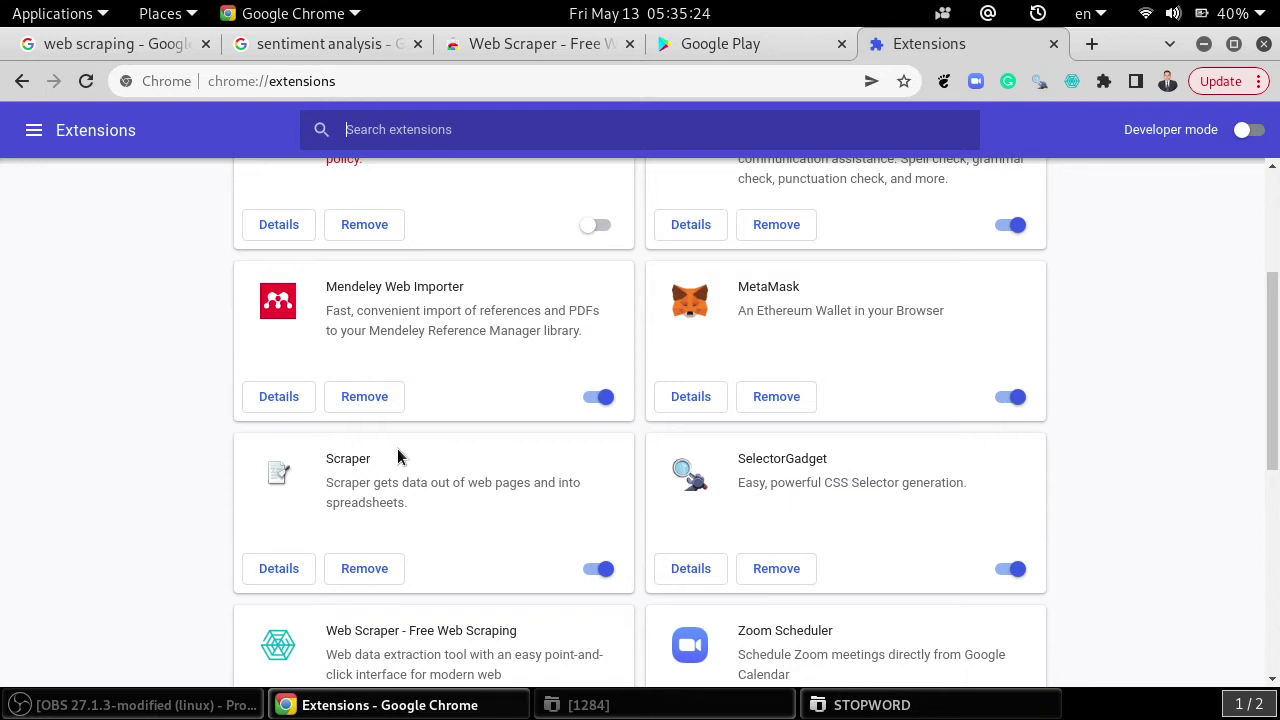
scroll(398, 457, "down", 3)
key("ctrl+f")
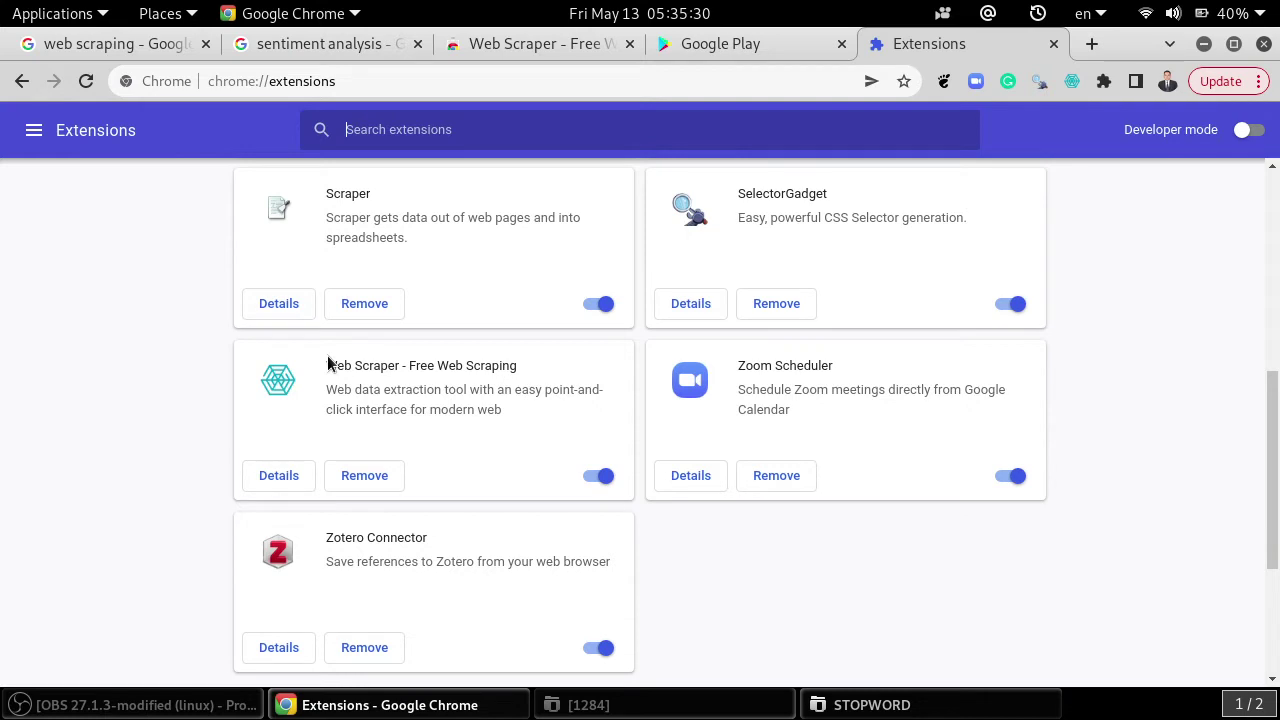
left_click_drag(328, 362, 545, 380)
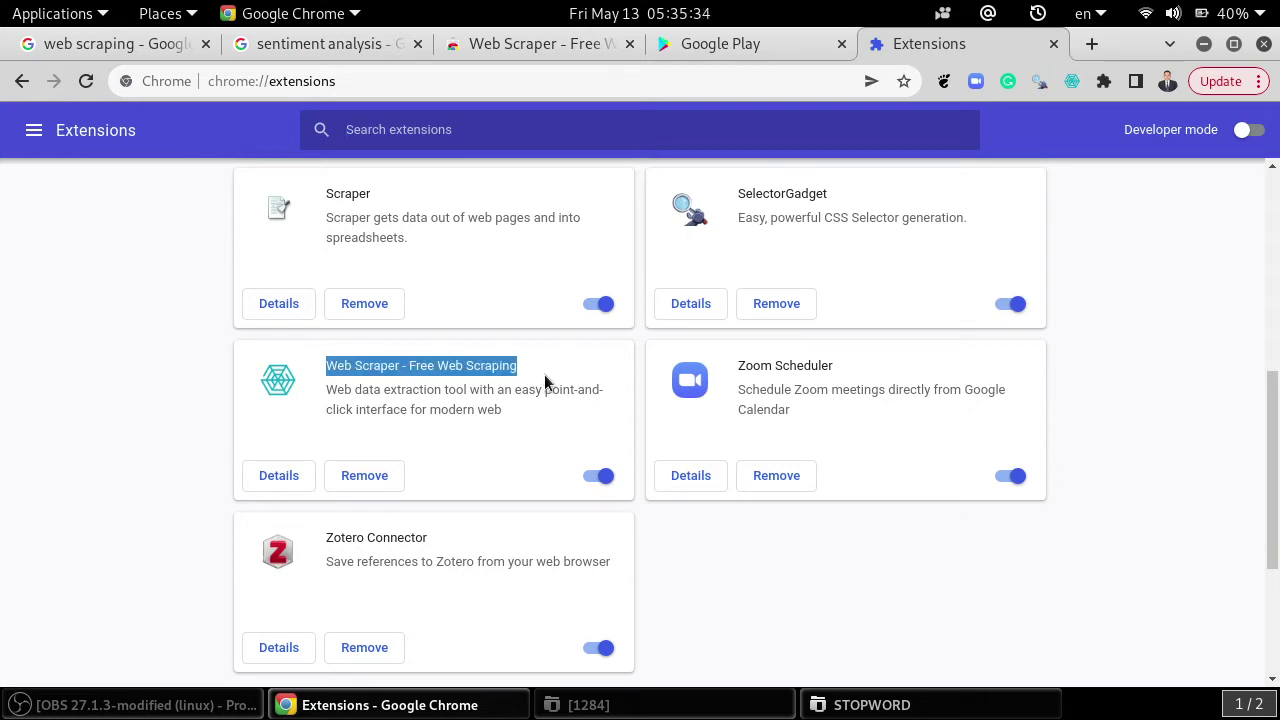
- Open the details of the Web Scraper extension and review its permissions, site access and other settings
left_click(285, 477)
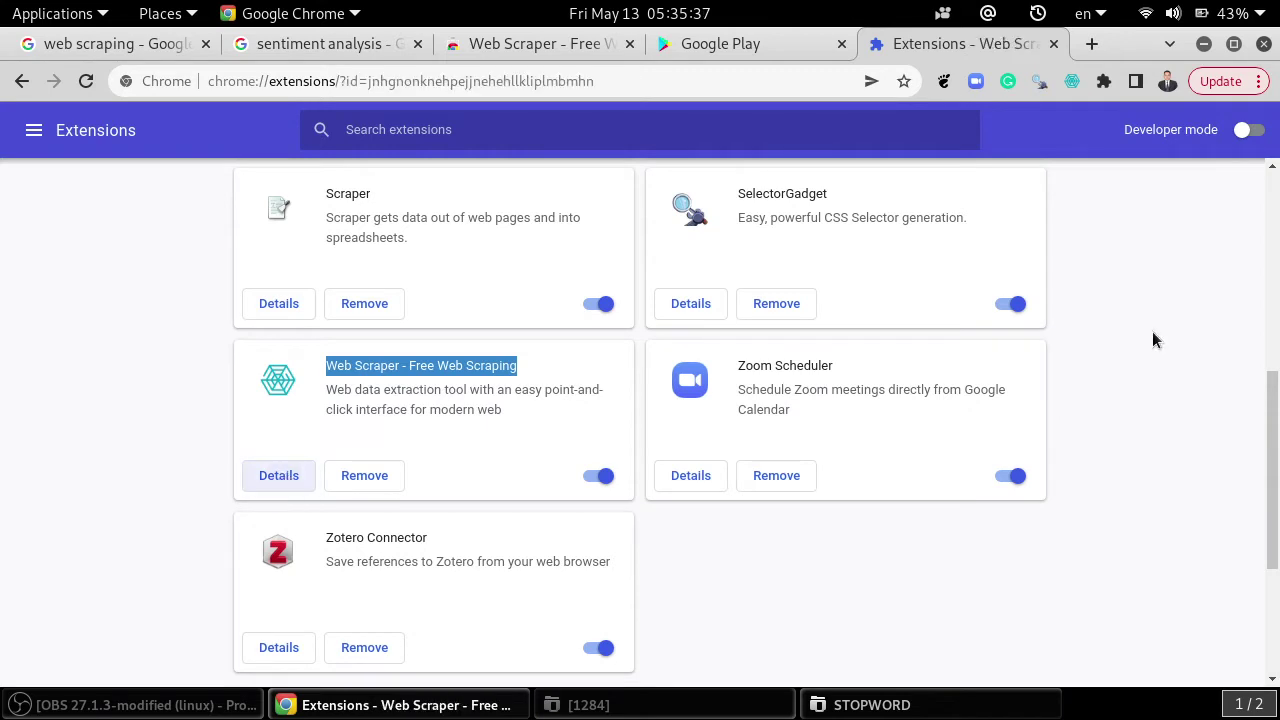
scroll(930, 468, "down", 5)
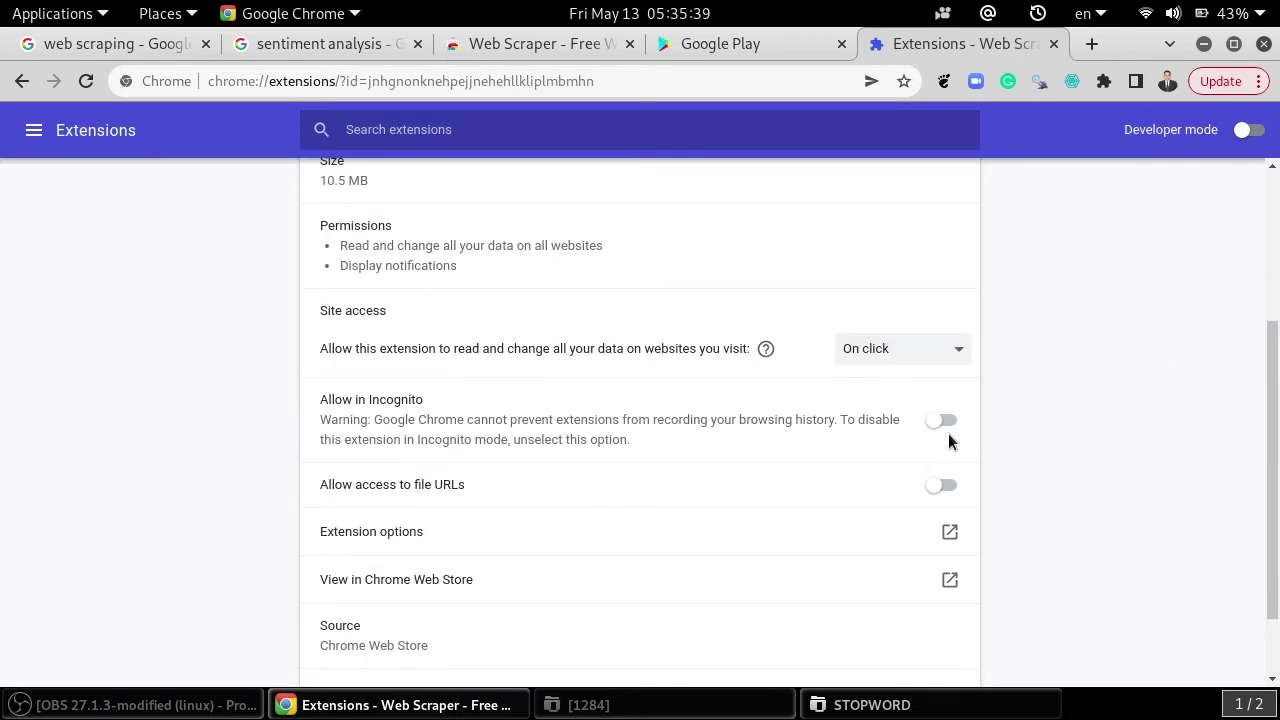
scroll(1125, 420, "down", 2)
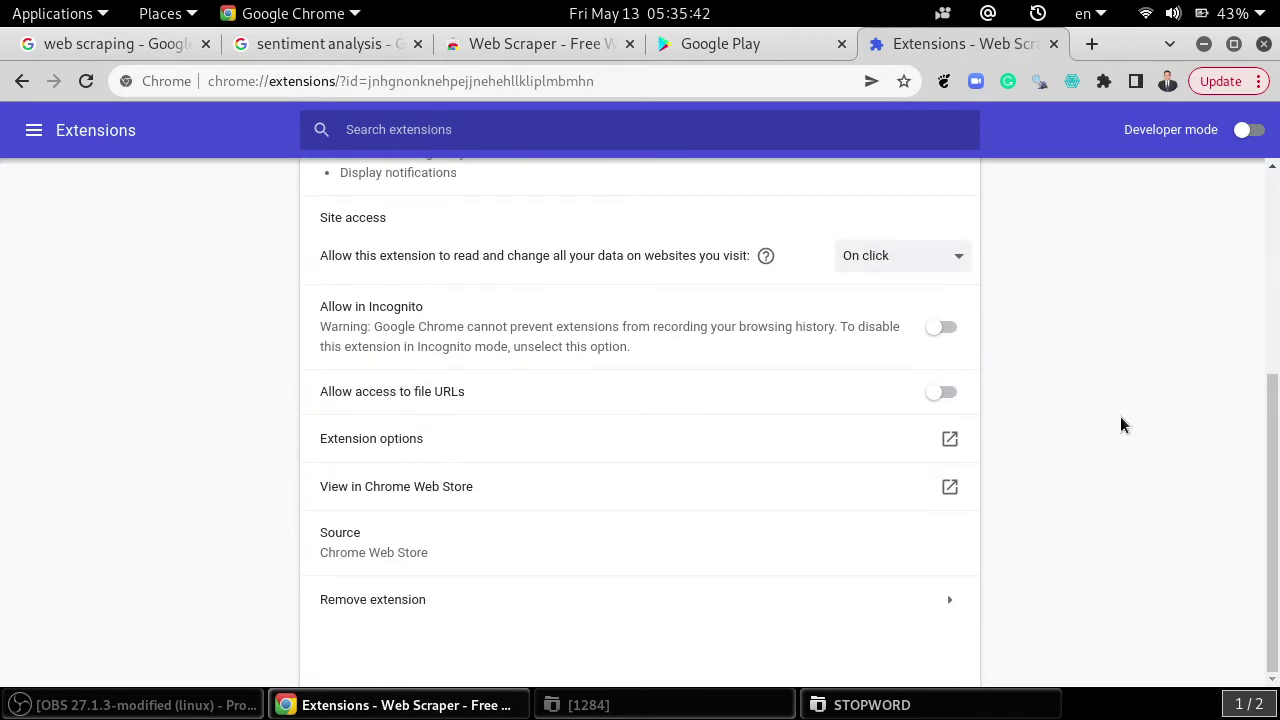
scroll(1120, 416, "up", 4)
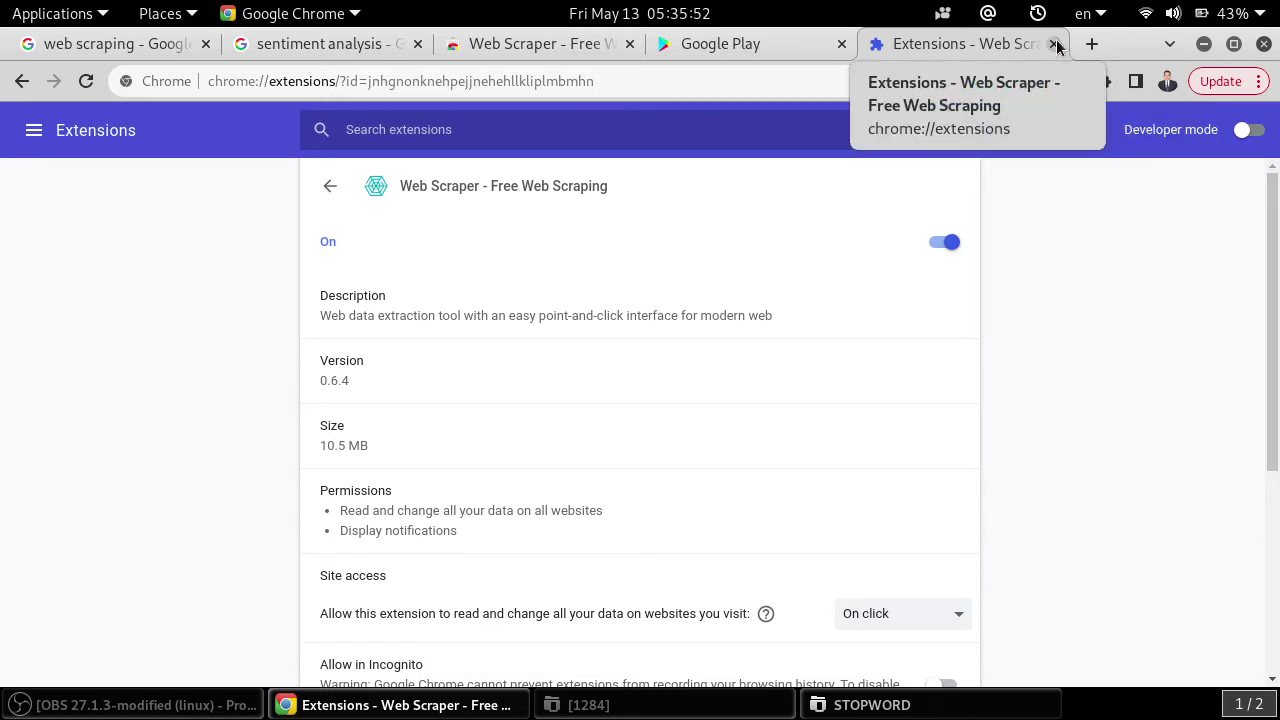
- Close every browser tab except the Google Play one
left_click(206, 45)
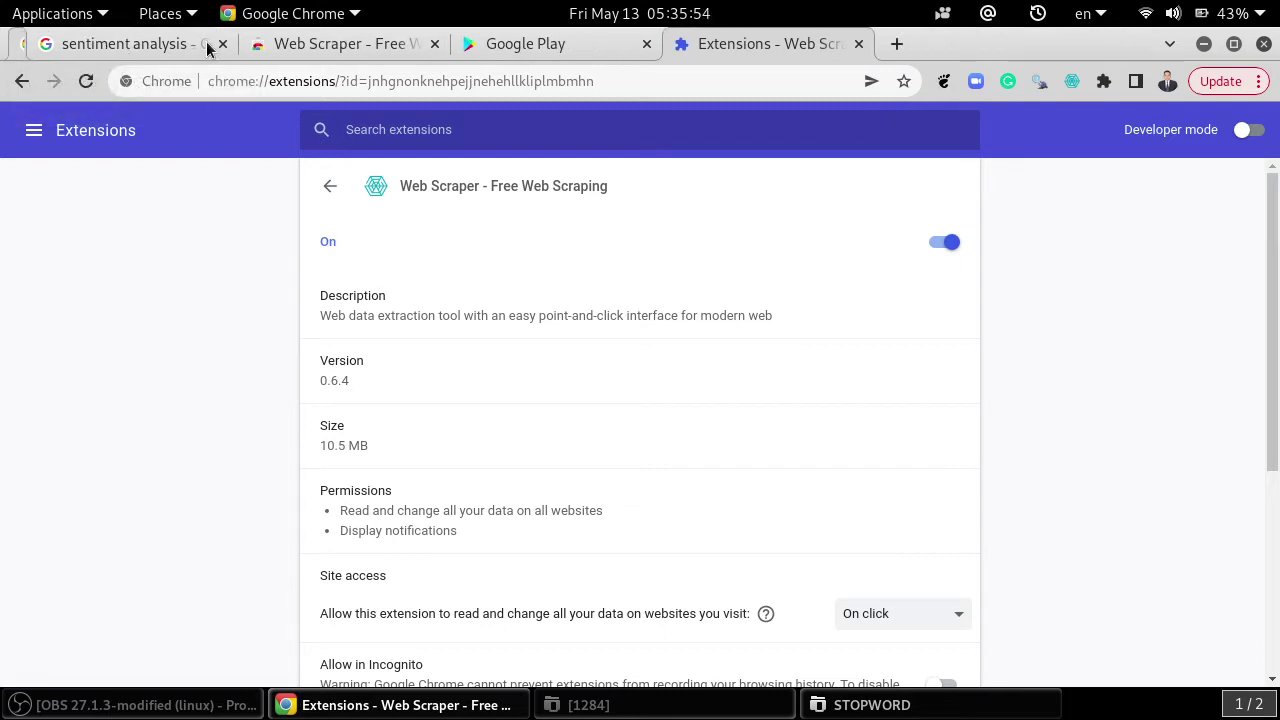
left_click(206, 45)
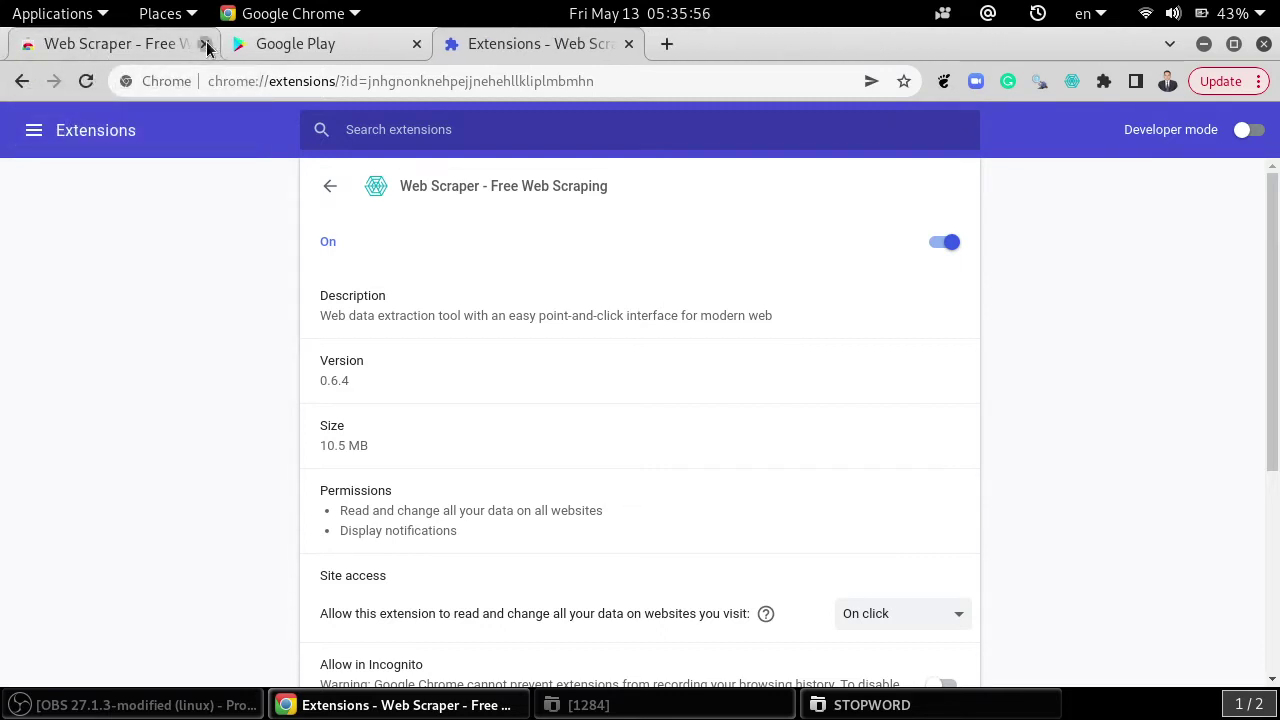
left_click(206, 45)
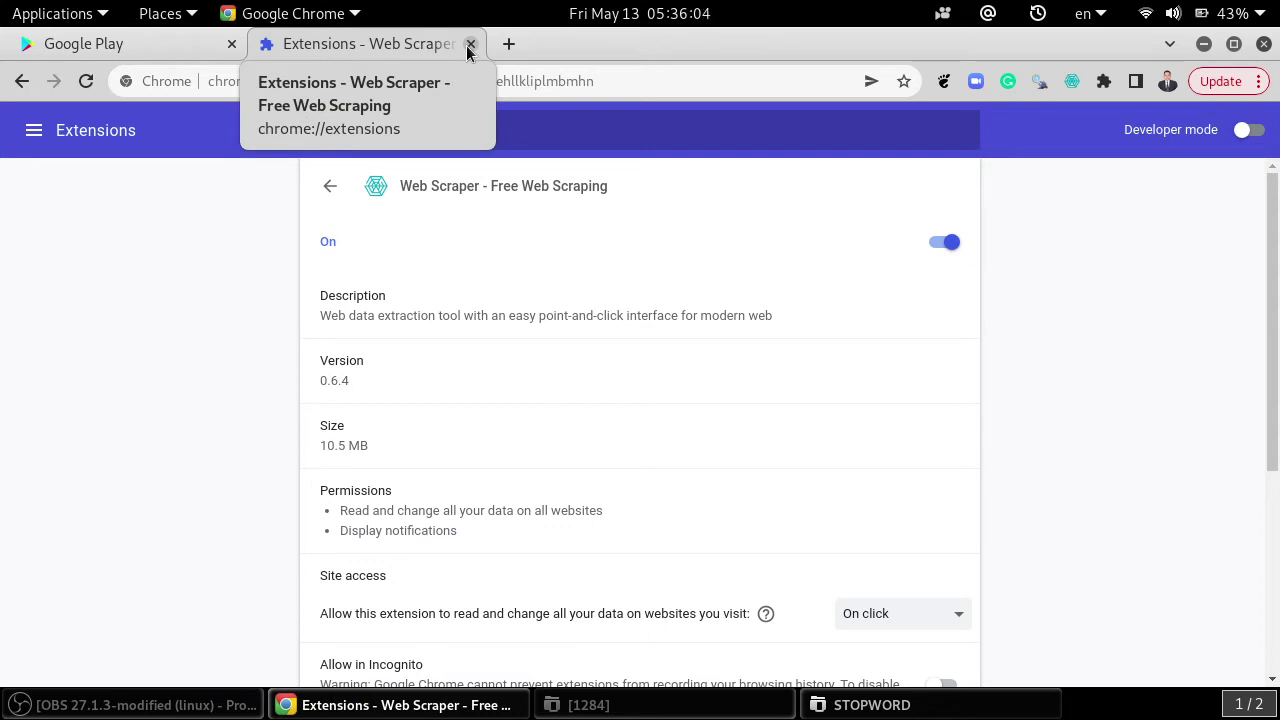
double_click(1251, 428)
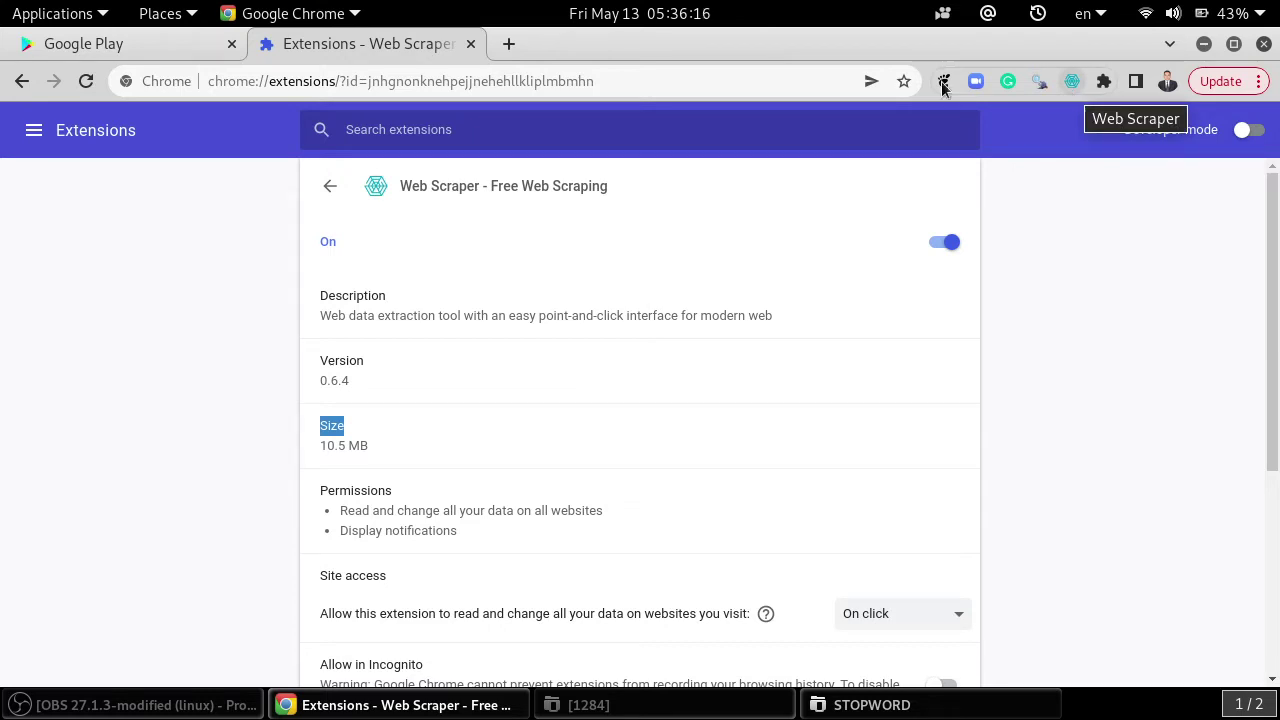
left_click(470, 44)
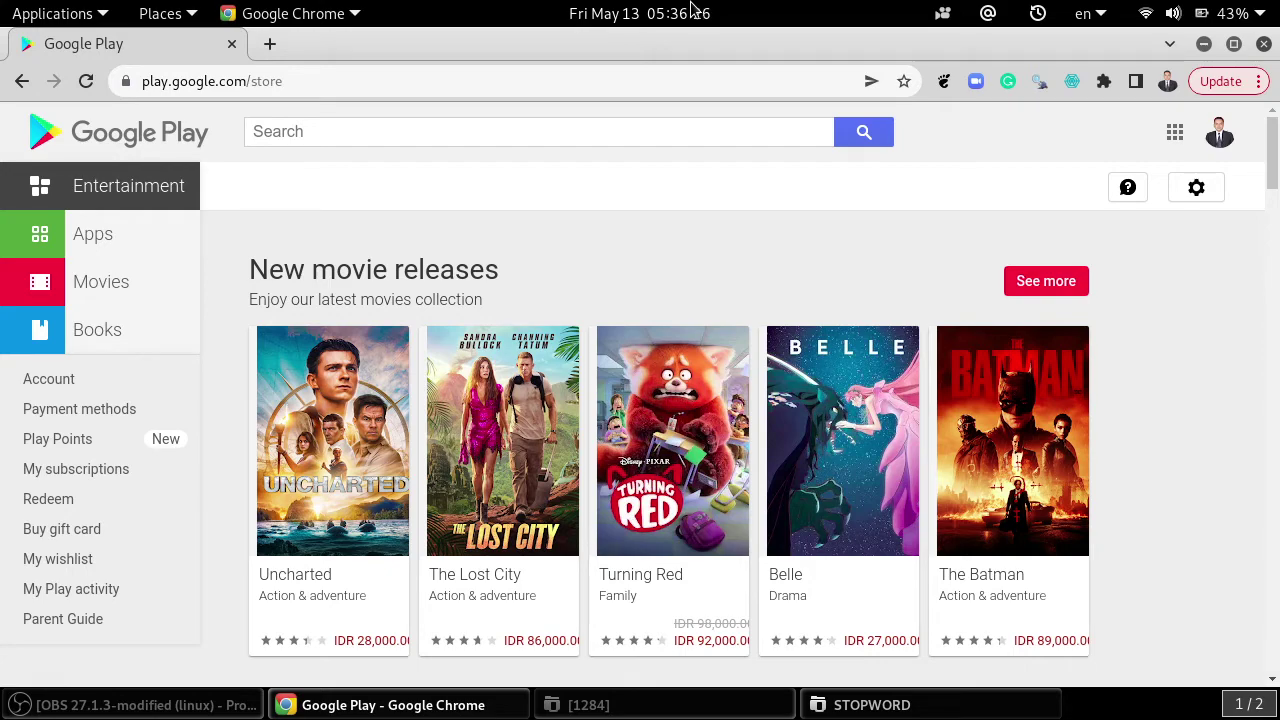
- Look over the Google Play home page and view the Web Scraper extension's pop-up instructions
scroll(1180, 451, "down", 3)
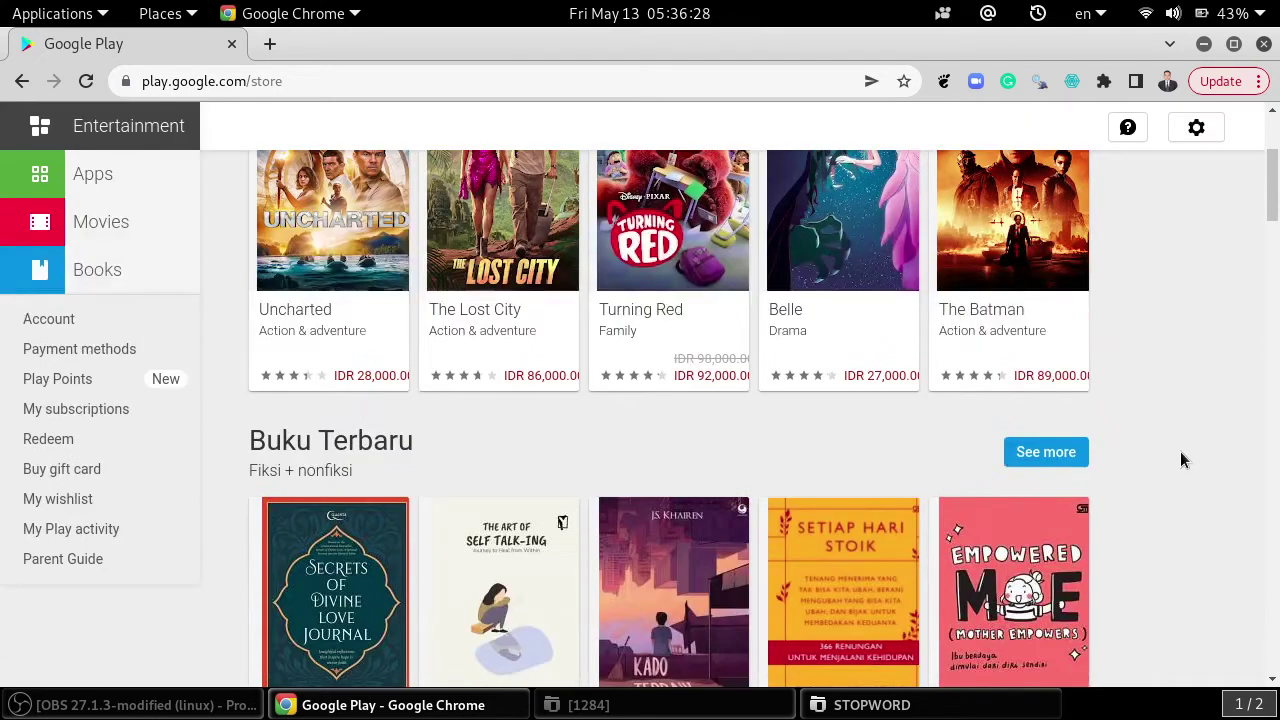
scroll(1180, 451, "down", 3)
scroll(1180, 452, "up", 6)
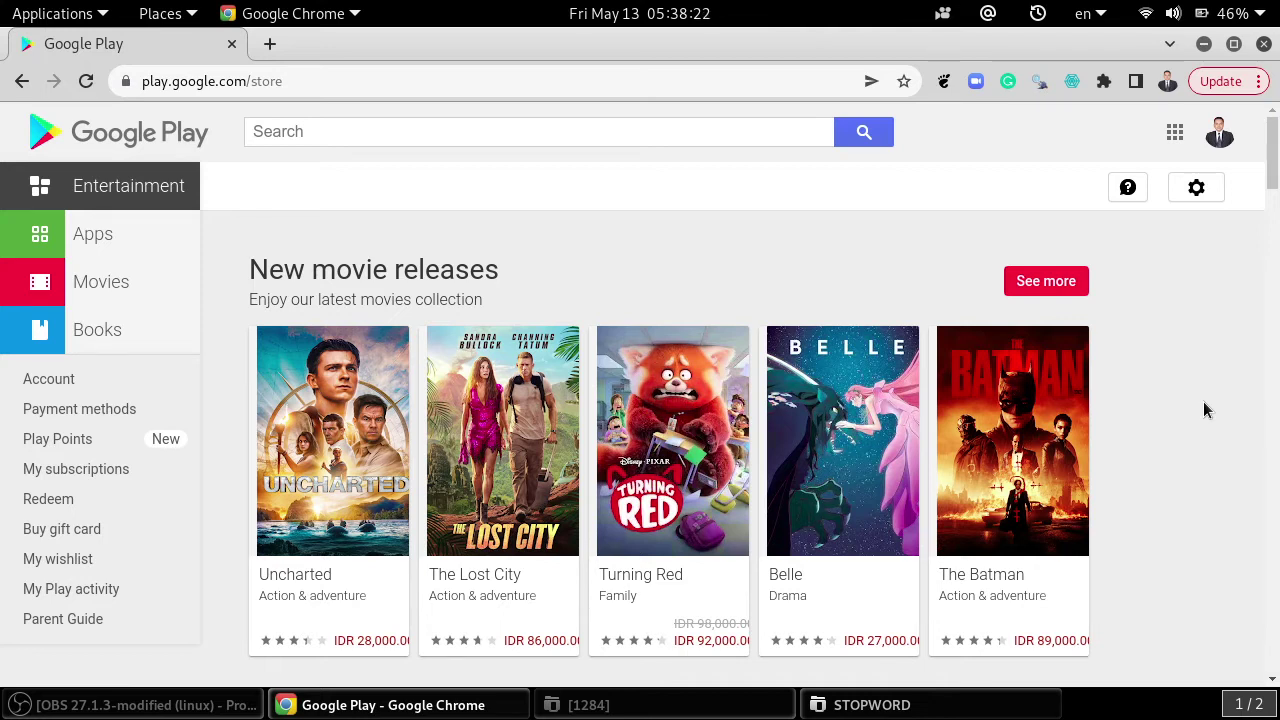
left_click(1076, 82)
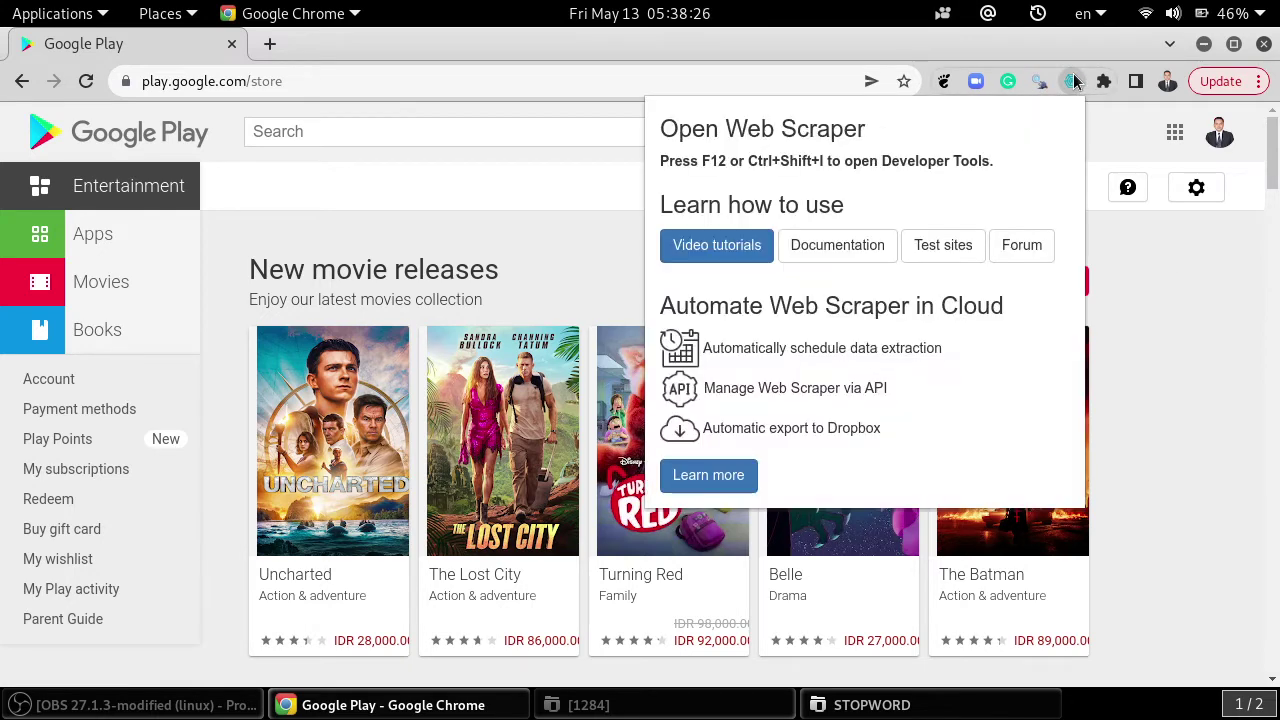
left_click(1076, 82)
- Search Google Play for shopee and open the Shopee Big Ramadan app page
left_click(643, 128)
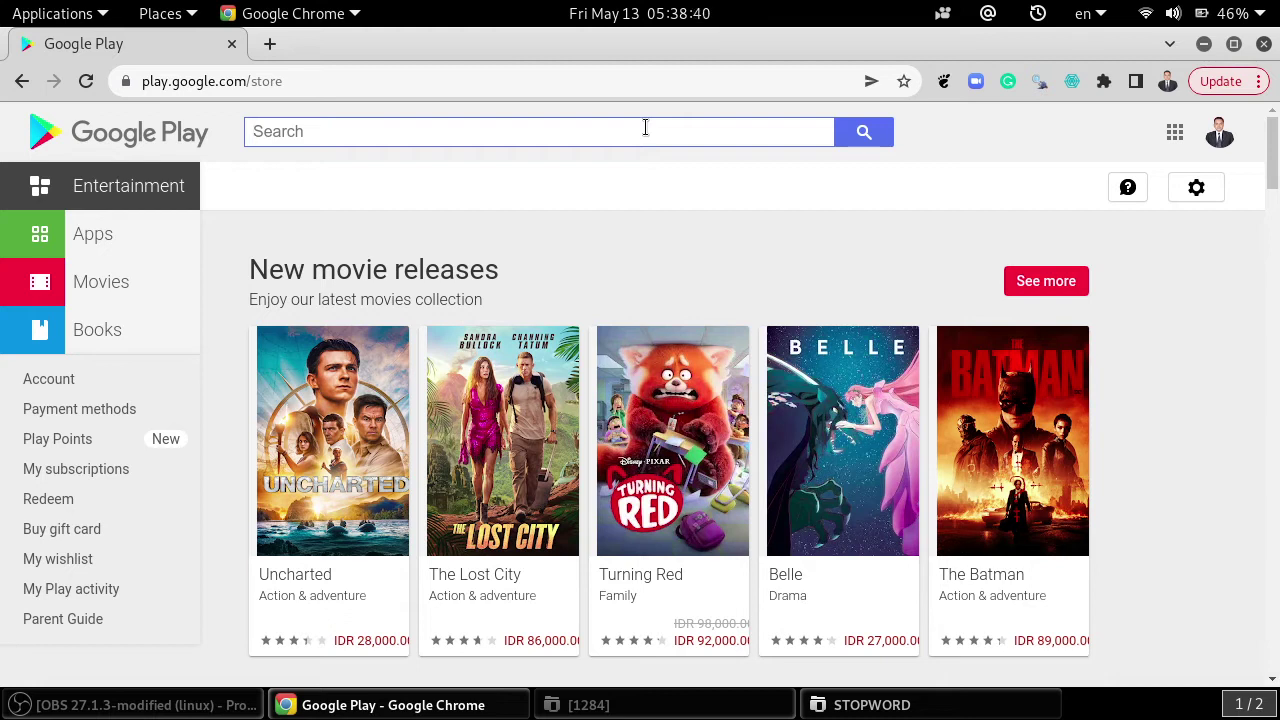
type("s")
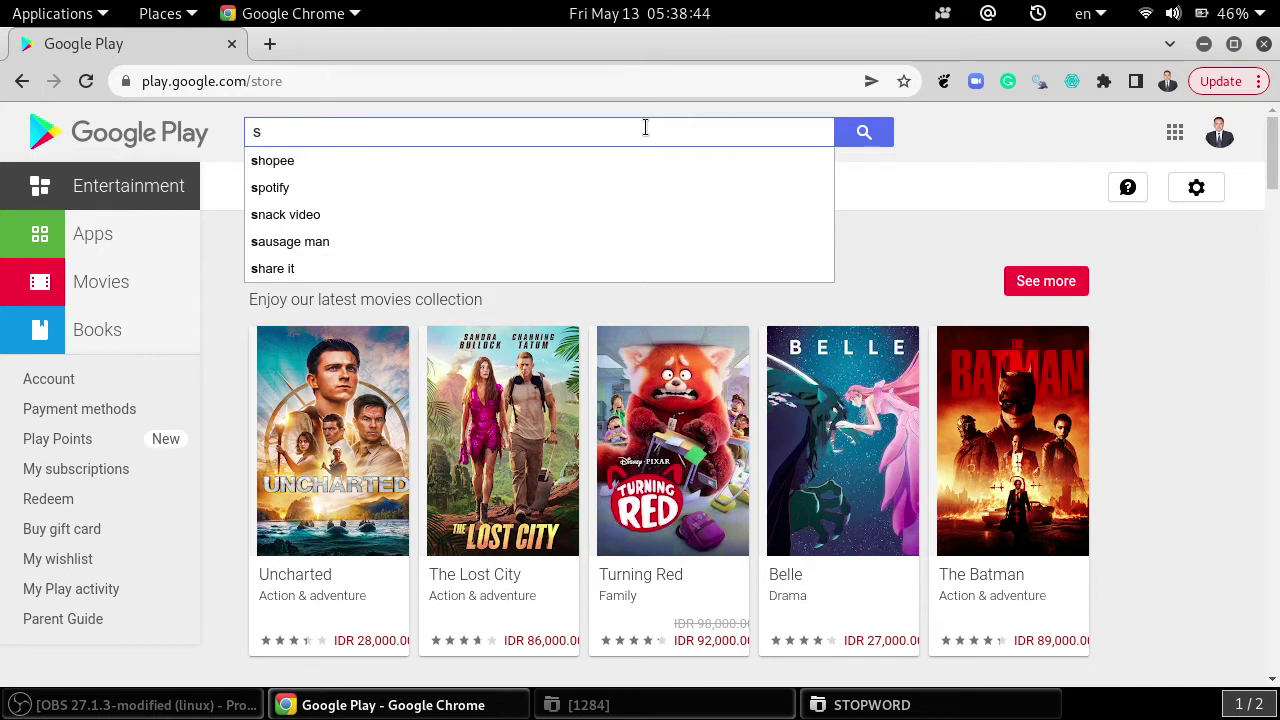
type("h")
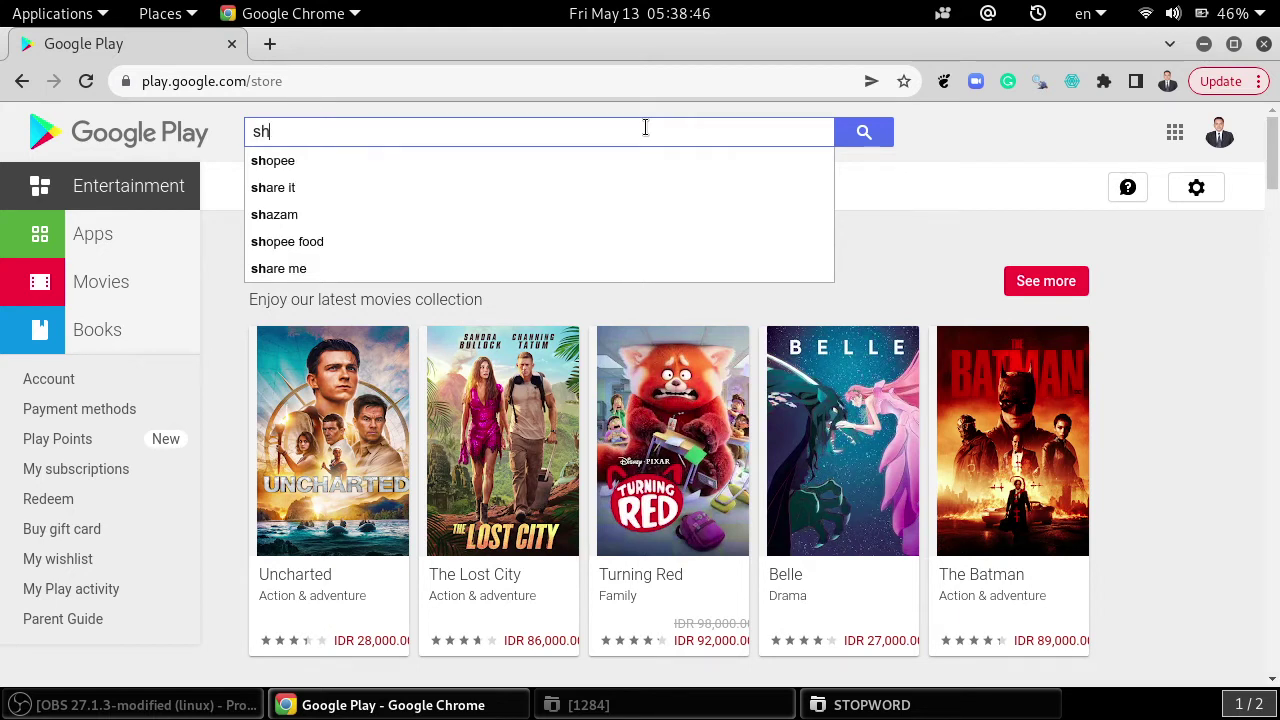
key("Down")
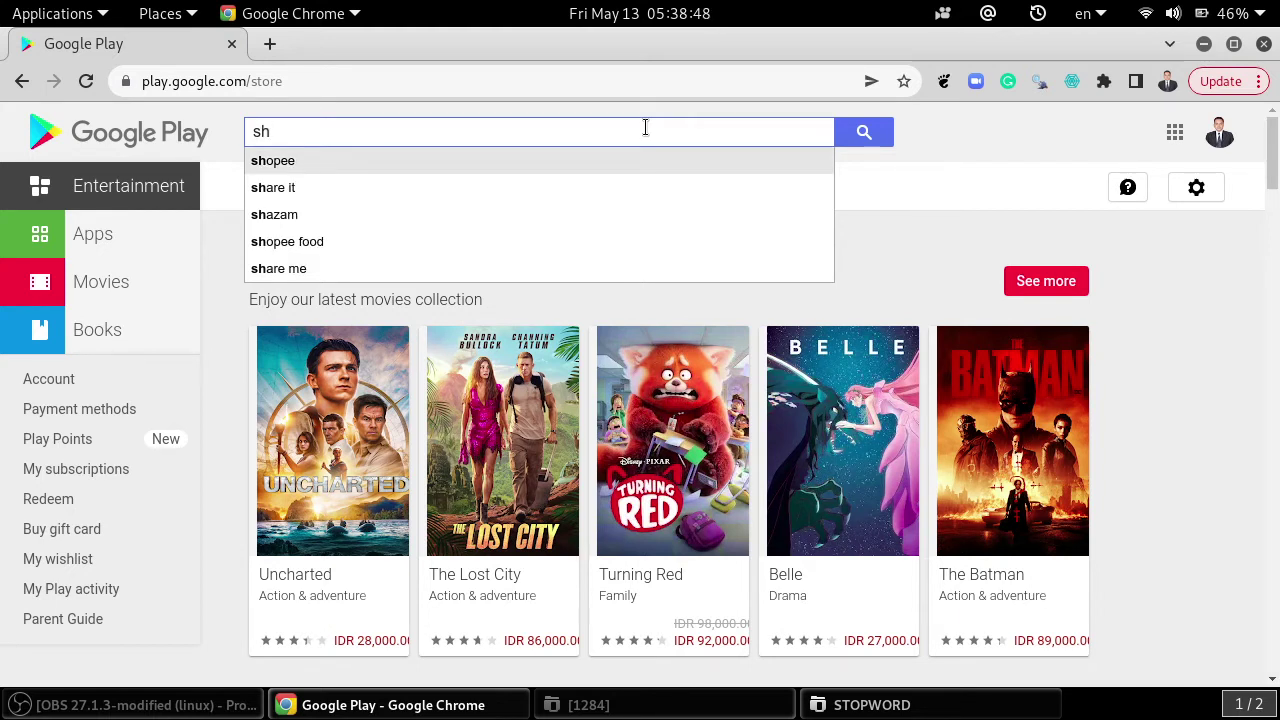
key("Return")
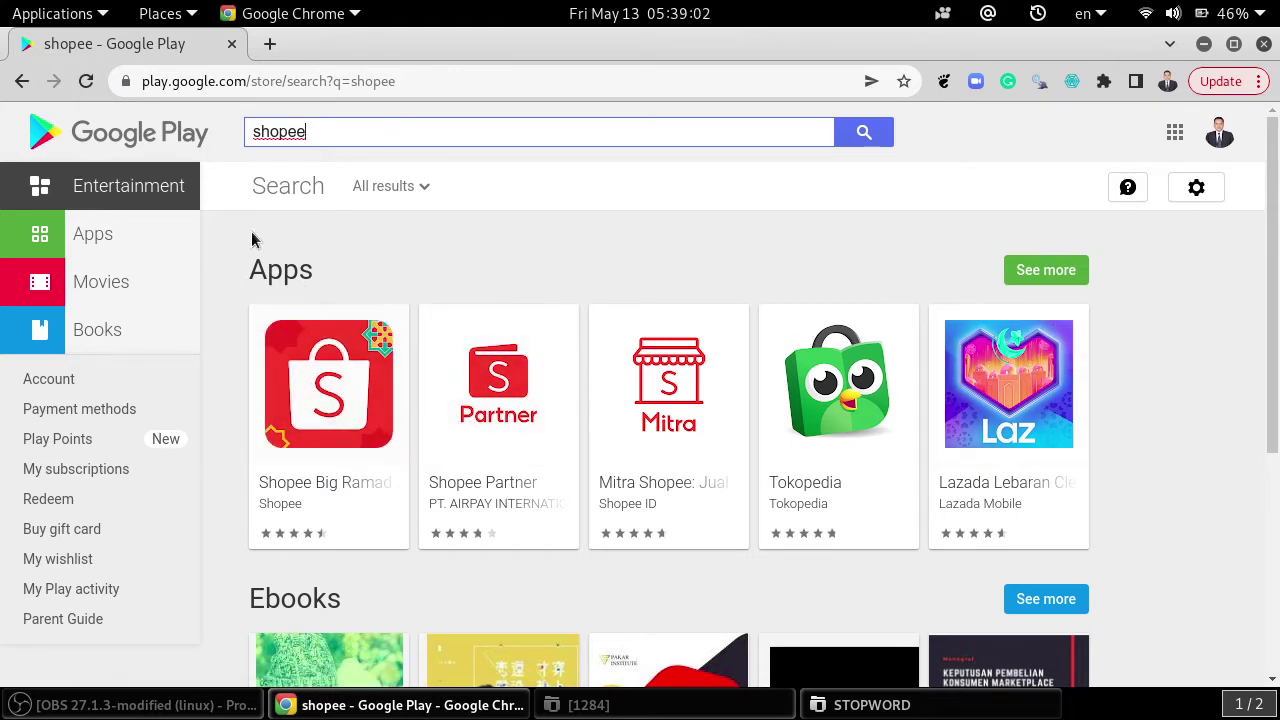
left_click(320, 400)
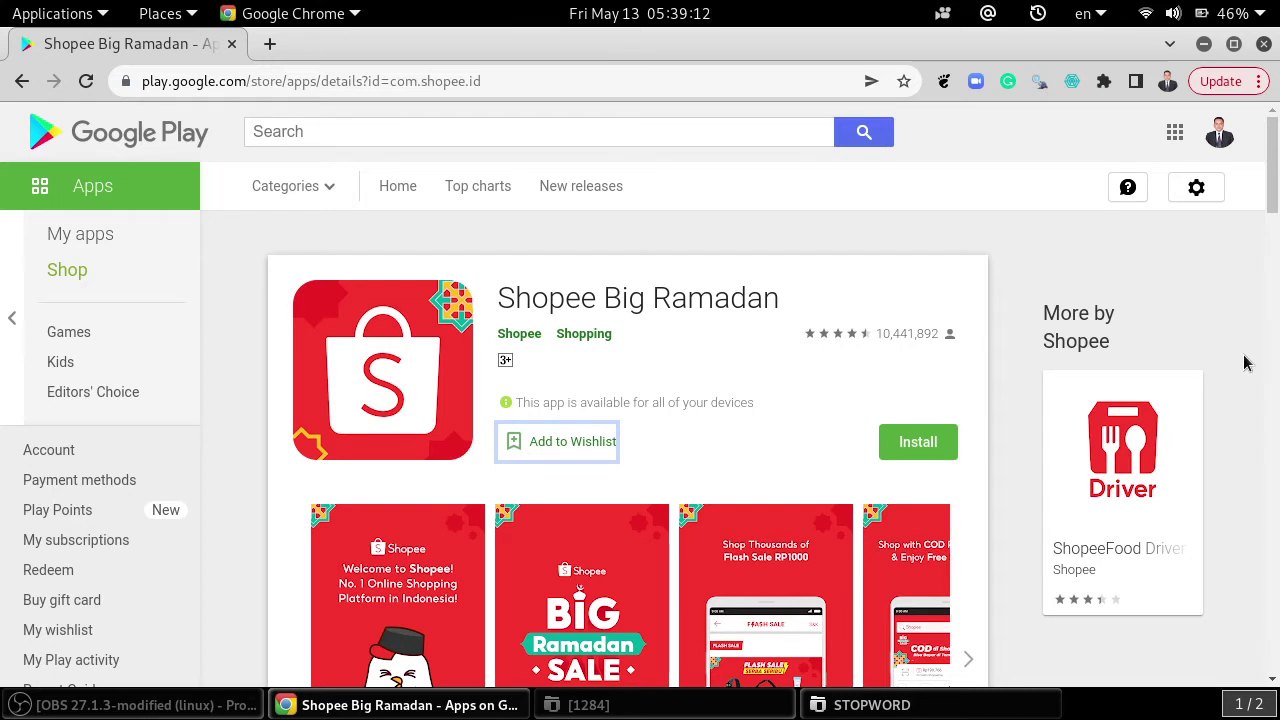
- Go to the reviews section of the Shopee Big Ramadan page and open the complete list of reviews
scroll(1245, 363, "down", 2)
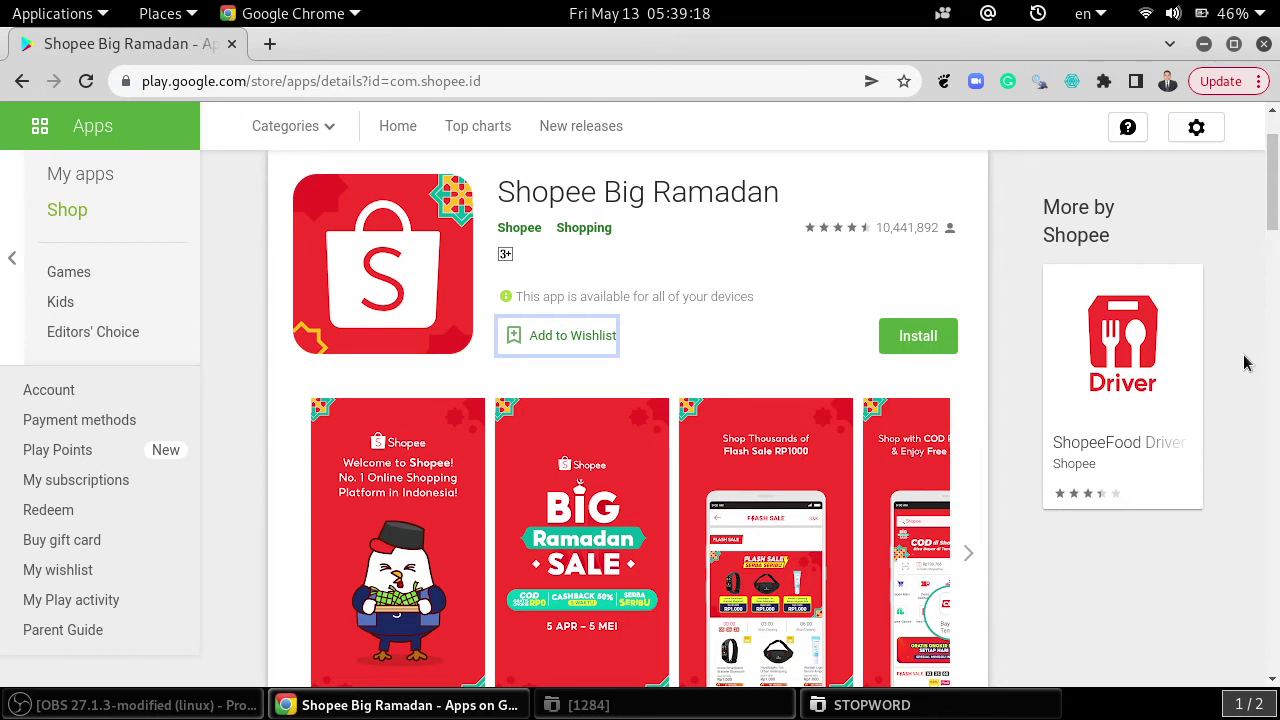
scroll(1245, 362, "down", 5)
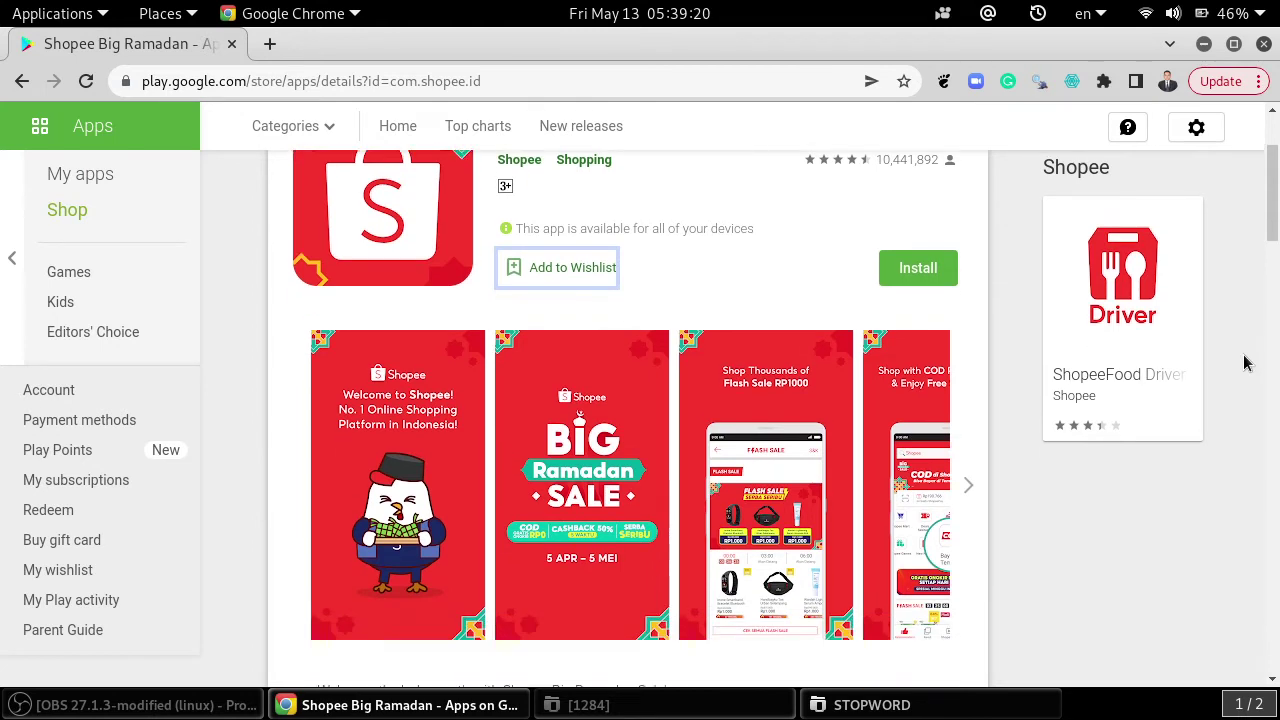
scroll(1245, 362, "down", 4)
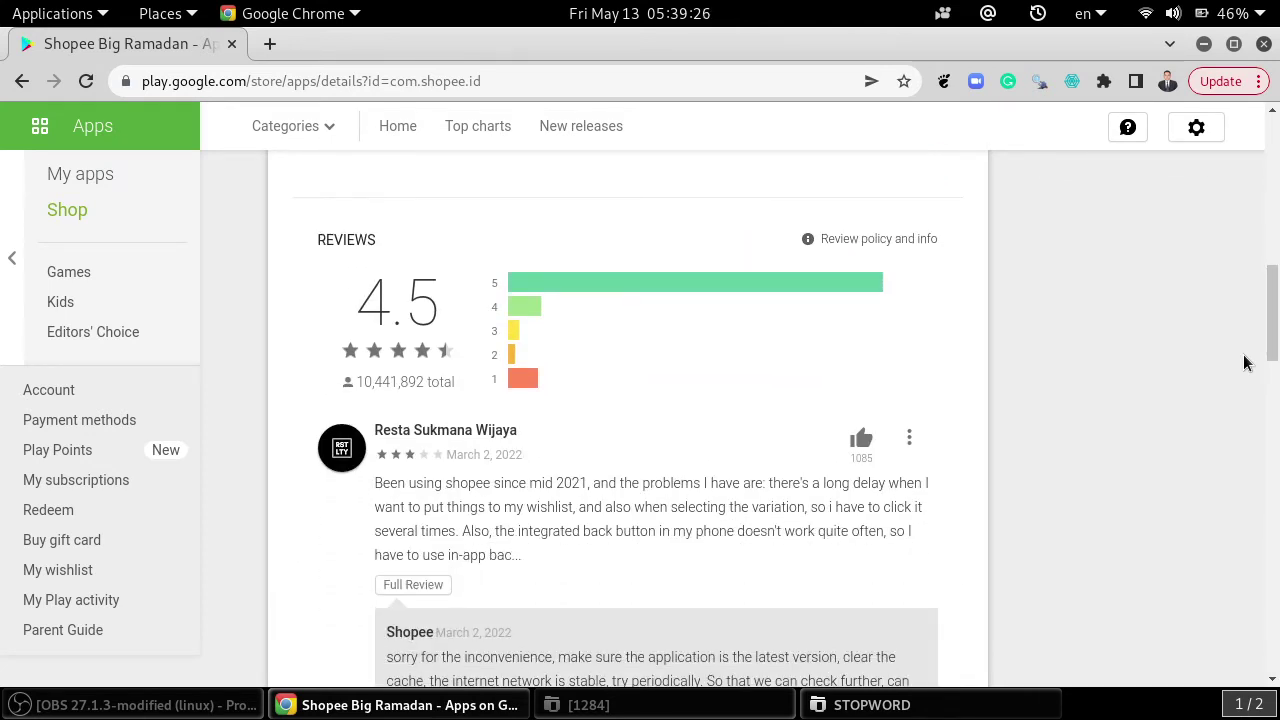
scroll(1245, 362, "down", 4)
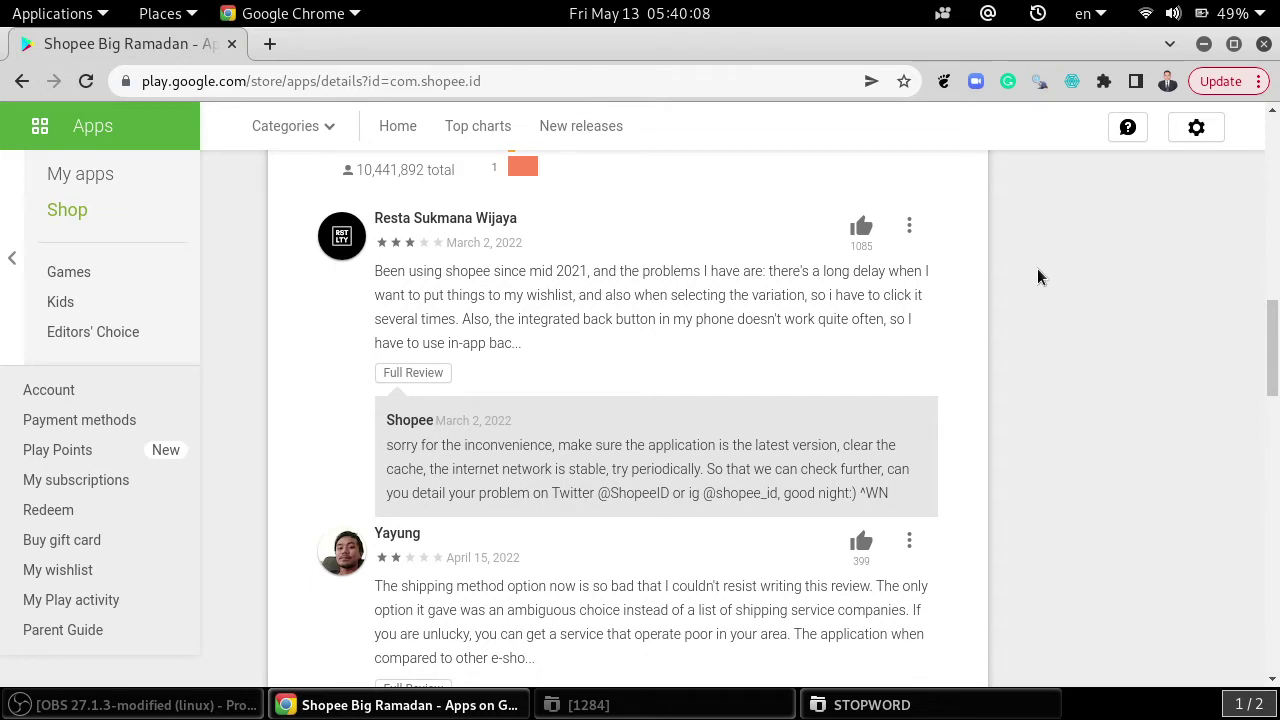
scroll(266, 531, "down", 5)
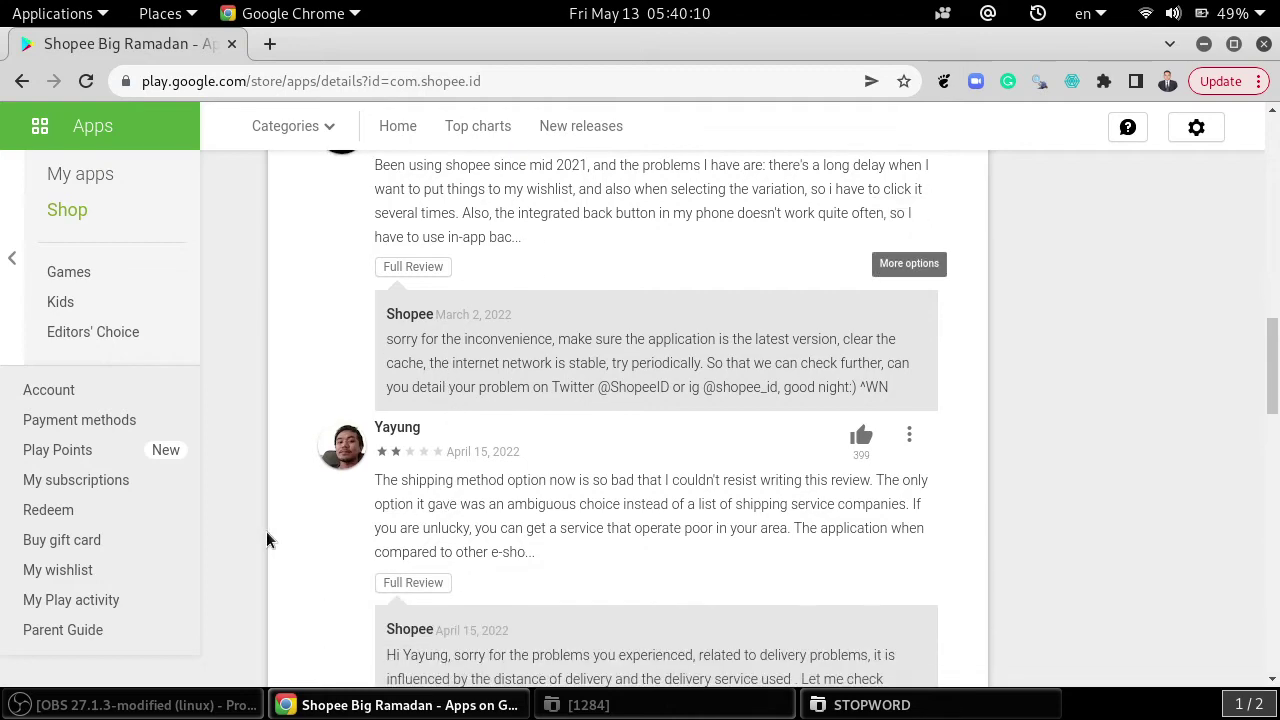
scroll(293, 576, "down", 15)
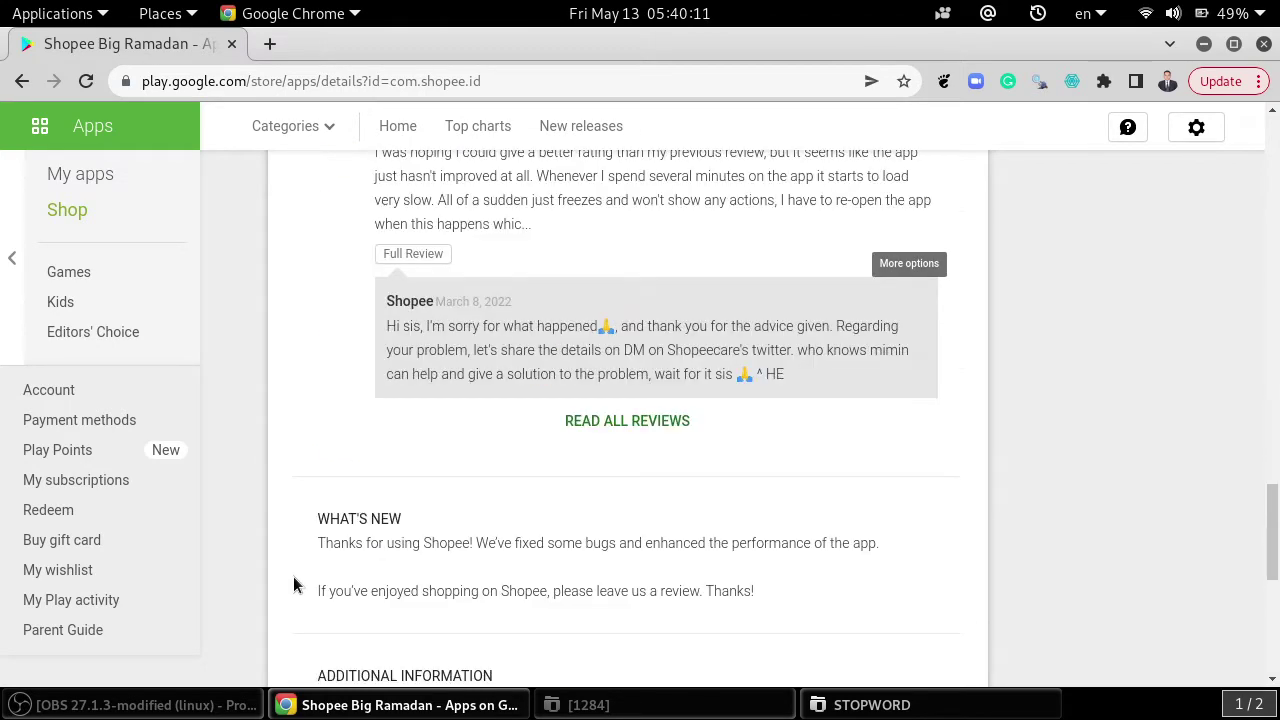
scroll(293, 585, "up", 3)
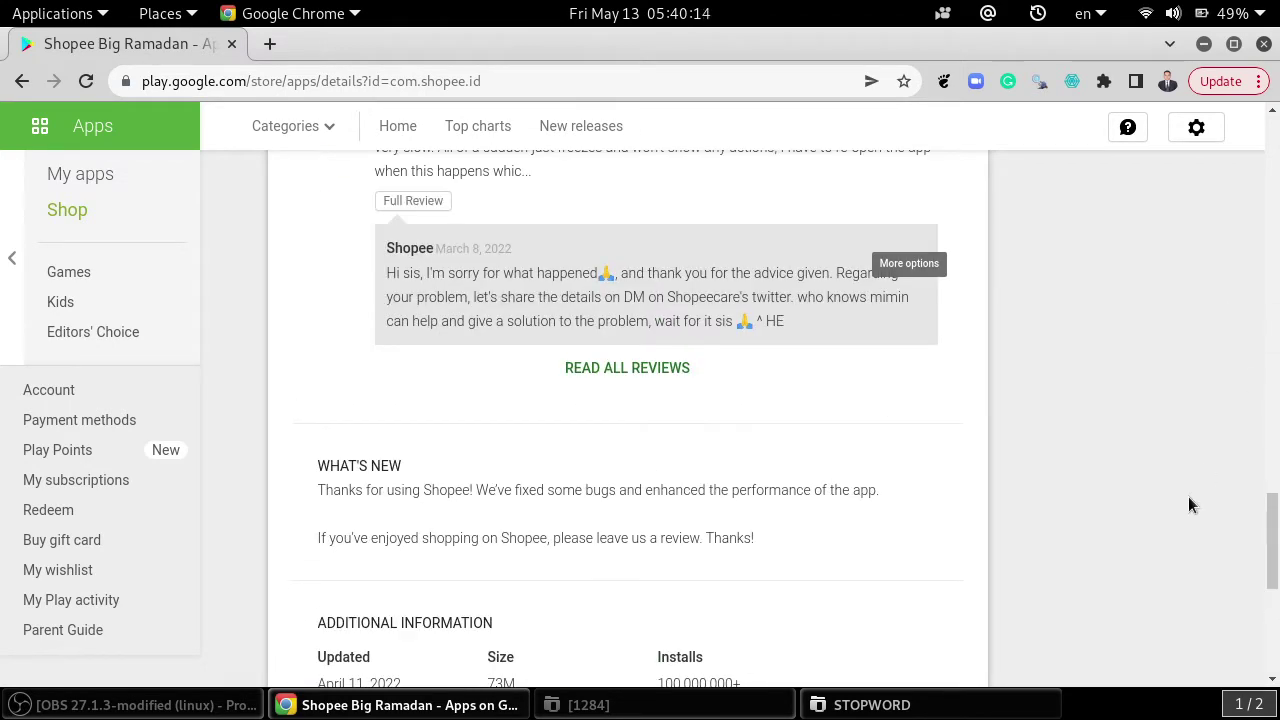
scroll(643, 400, "down", 2)
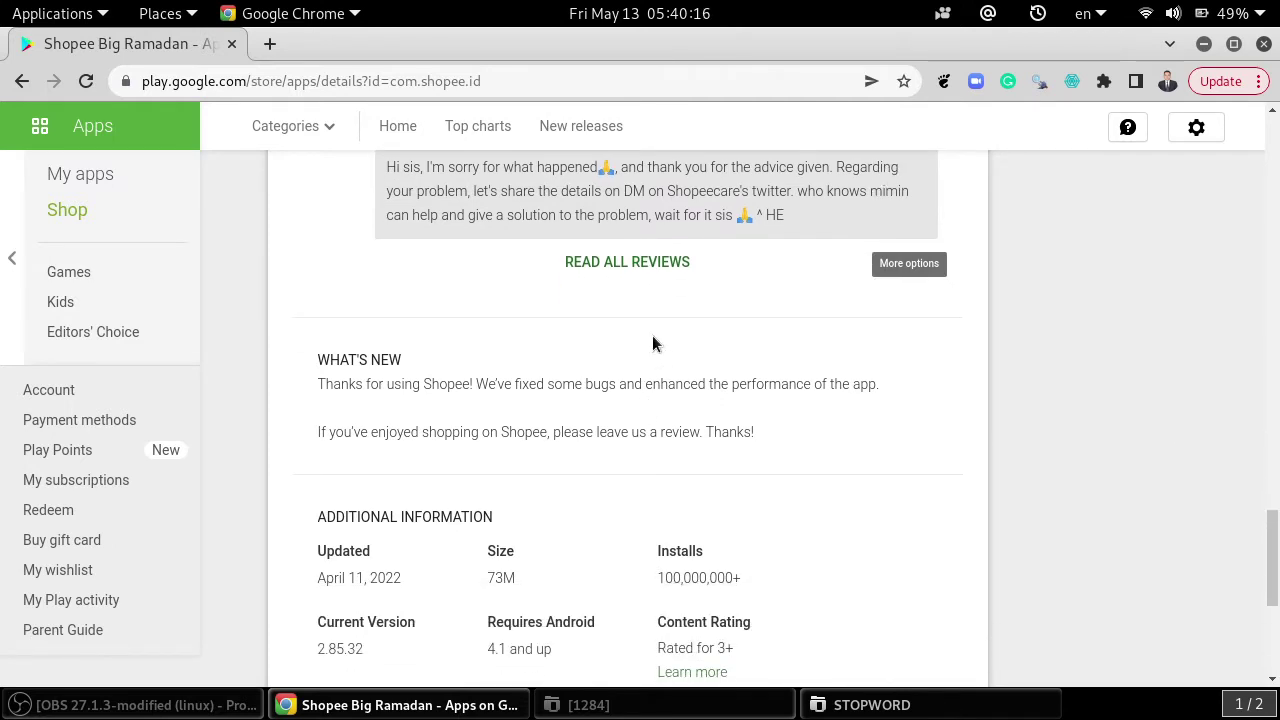
left_click(651, 264)
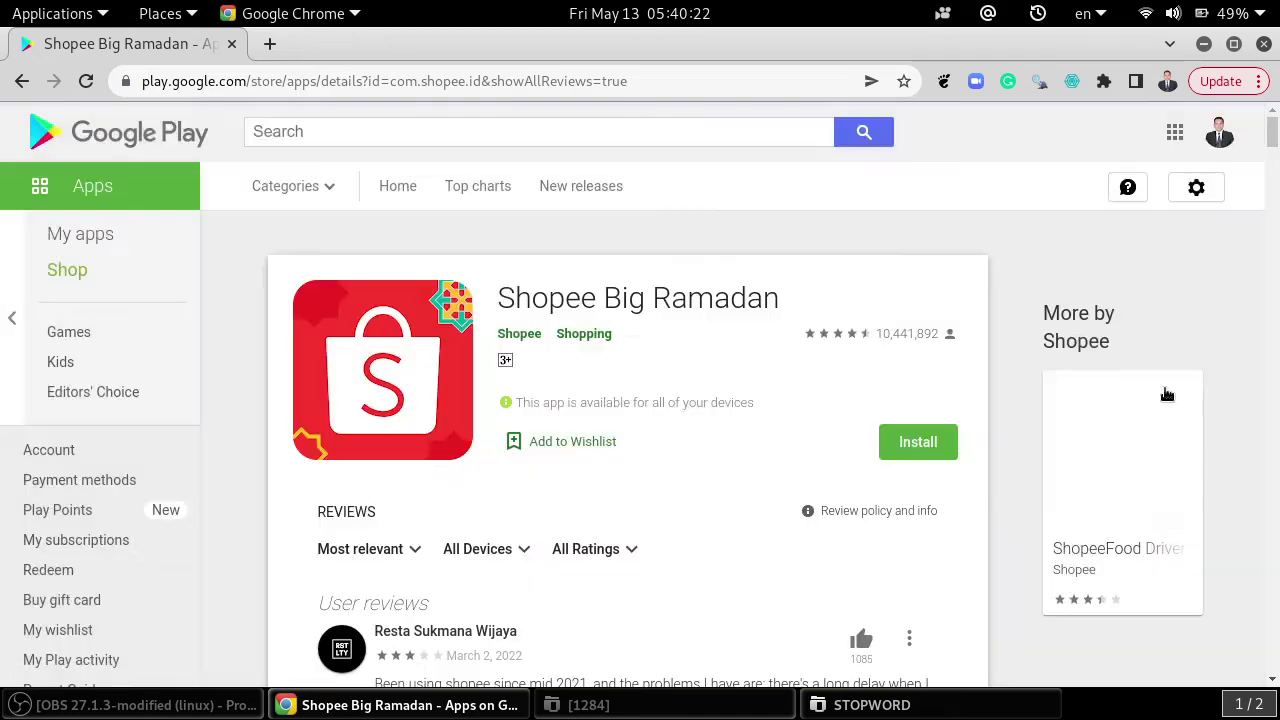
- Browse the user reviews and Shopee's replies in the complete review list
scroll(992, 555, "down", 5)
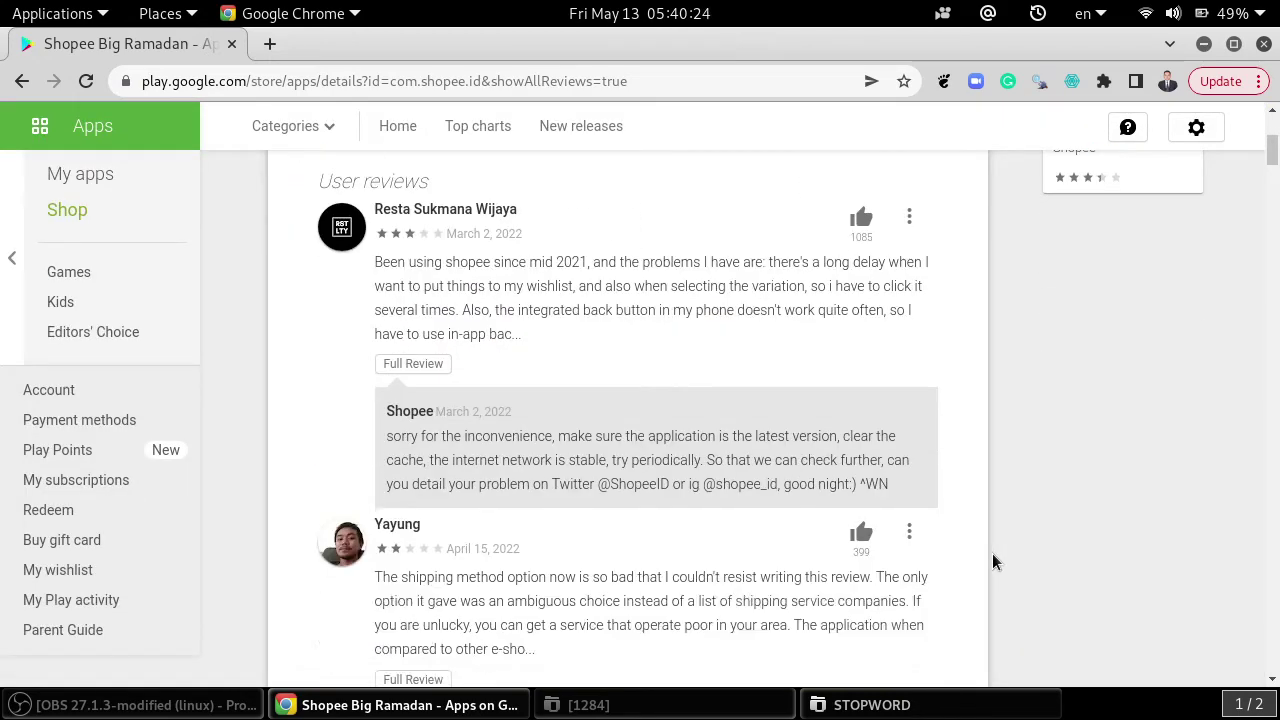
scroll(993, 555, "down", 3)
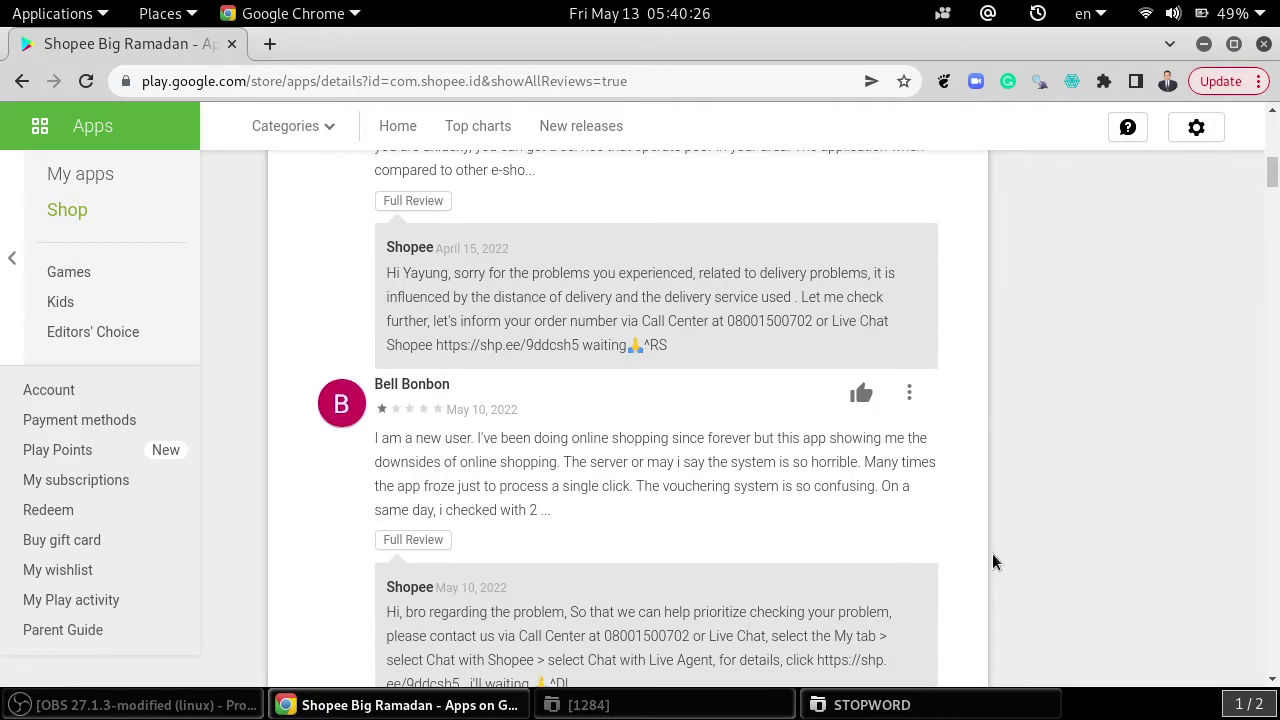
scroll(993, 555, "down", 3)
scroll(992, 553, "down", 10)
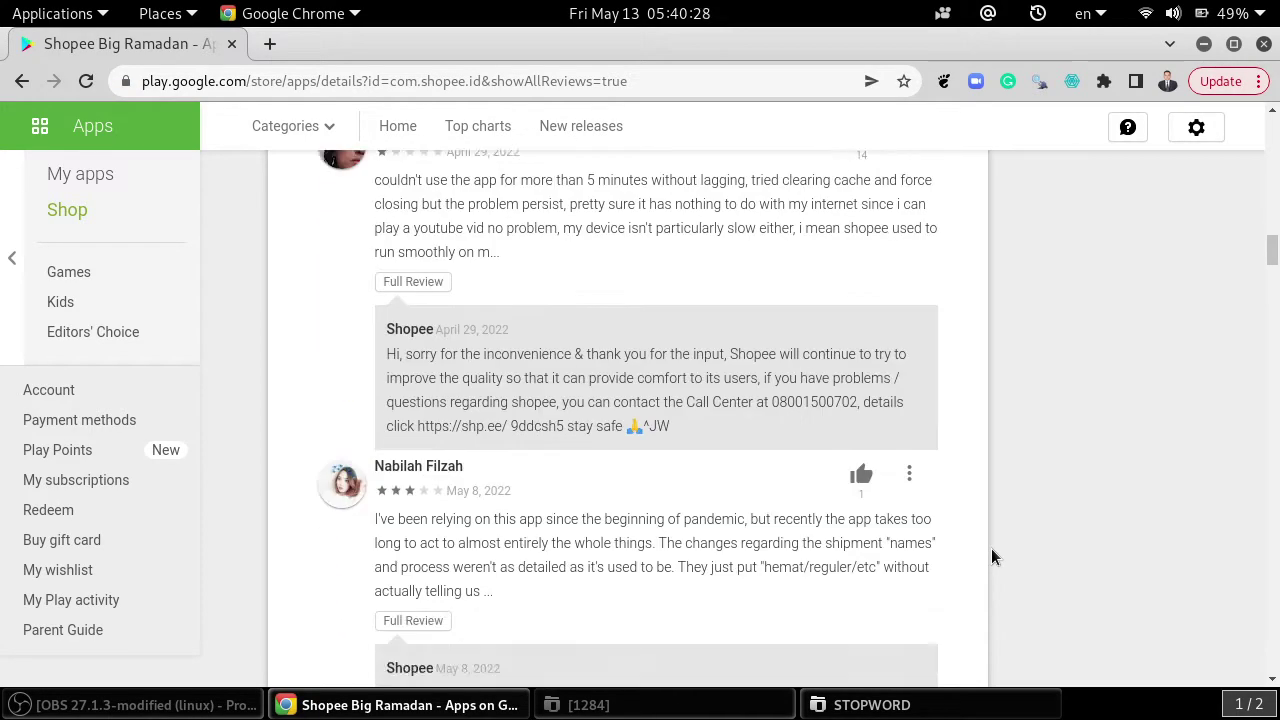
- Look through the complete review list as further reviews load, continuing down to its end
scroll(990, 551, "down", 12)
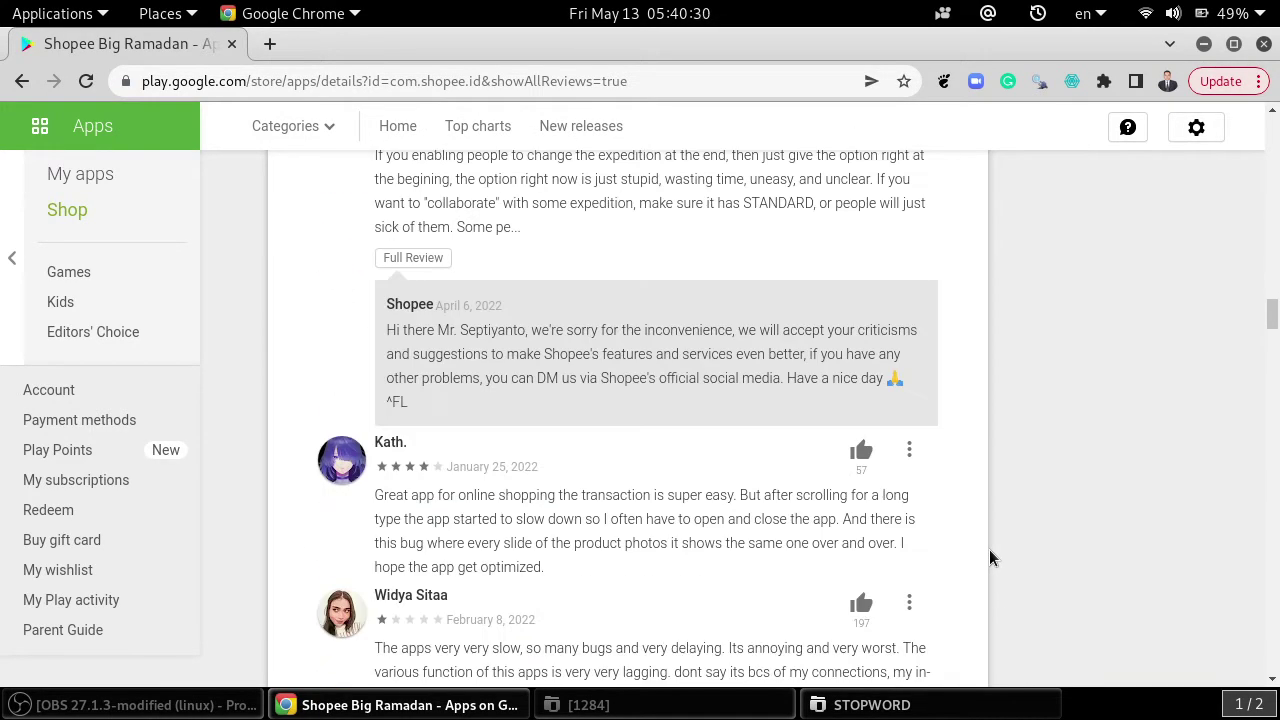
scroll(989, 555, "down", 12)
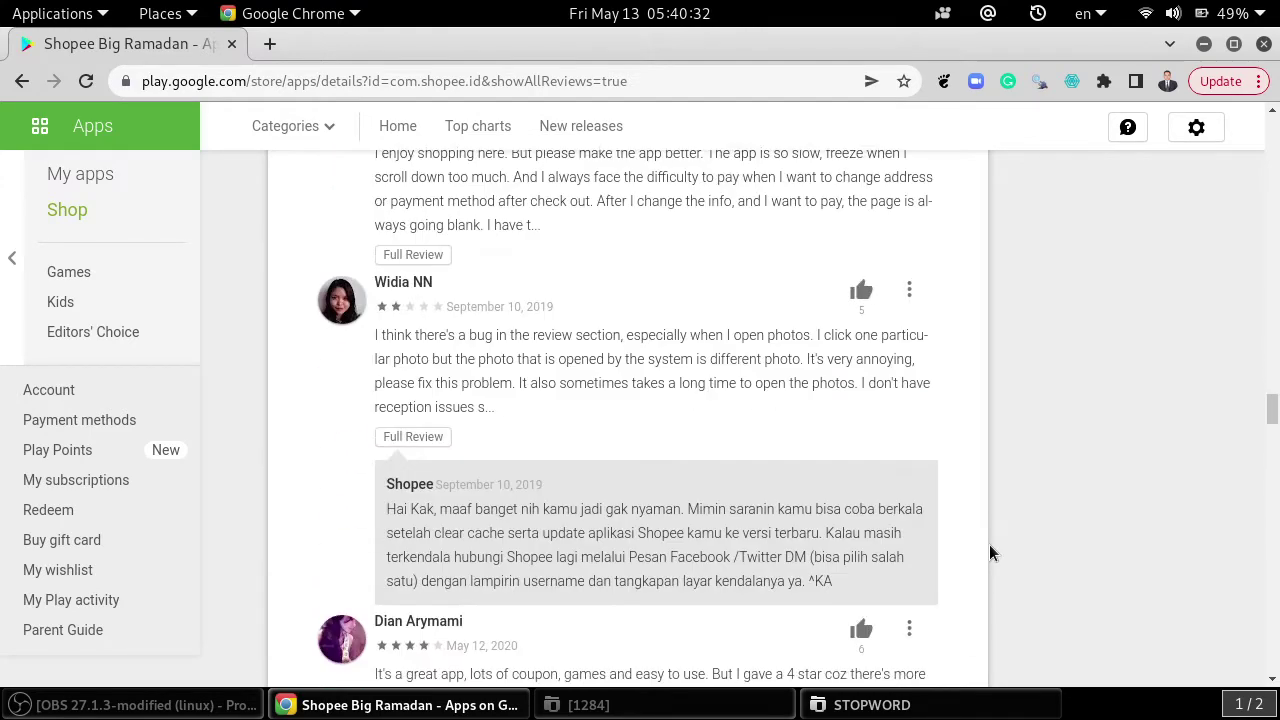
scroll(989, 548, "down", 12)
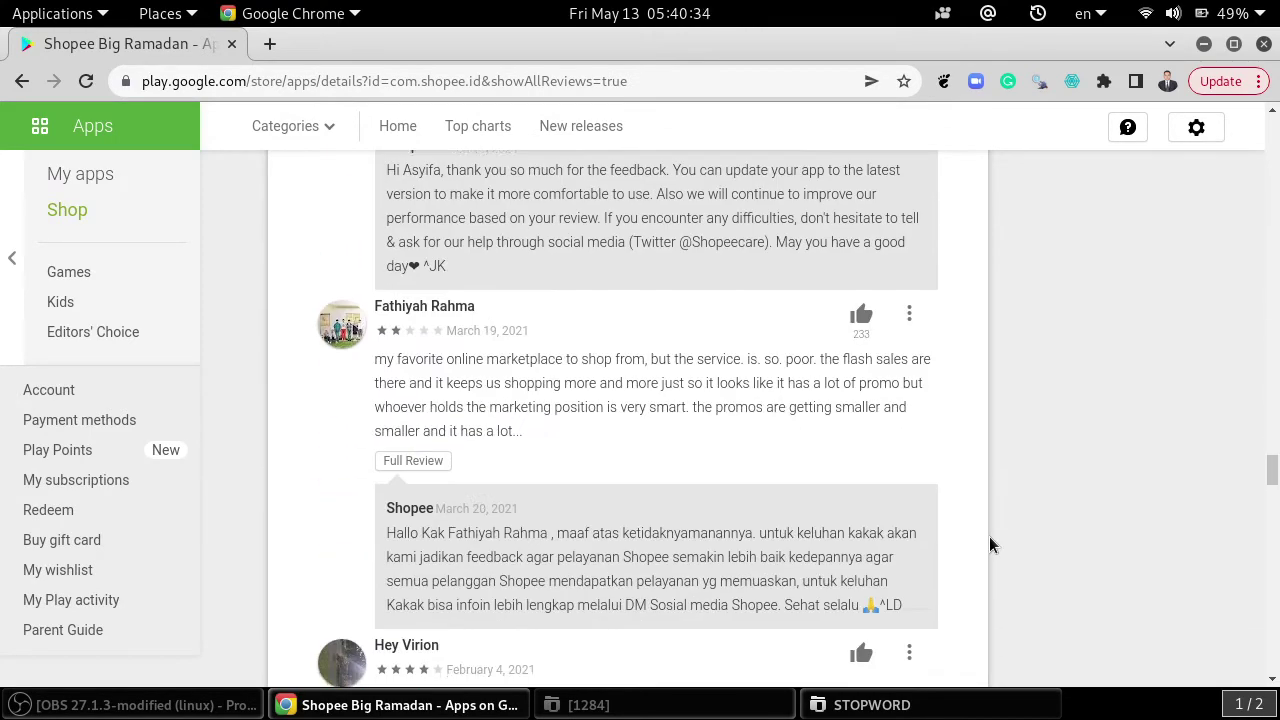
scroll(989, 545, "down", 6)
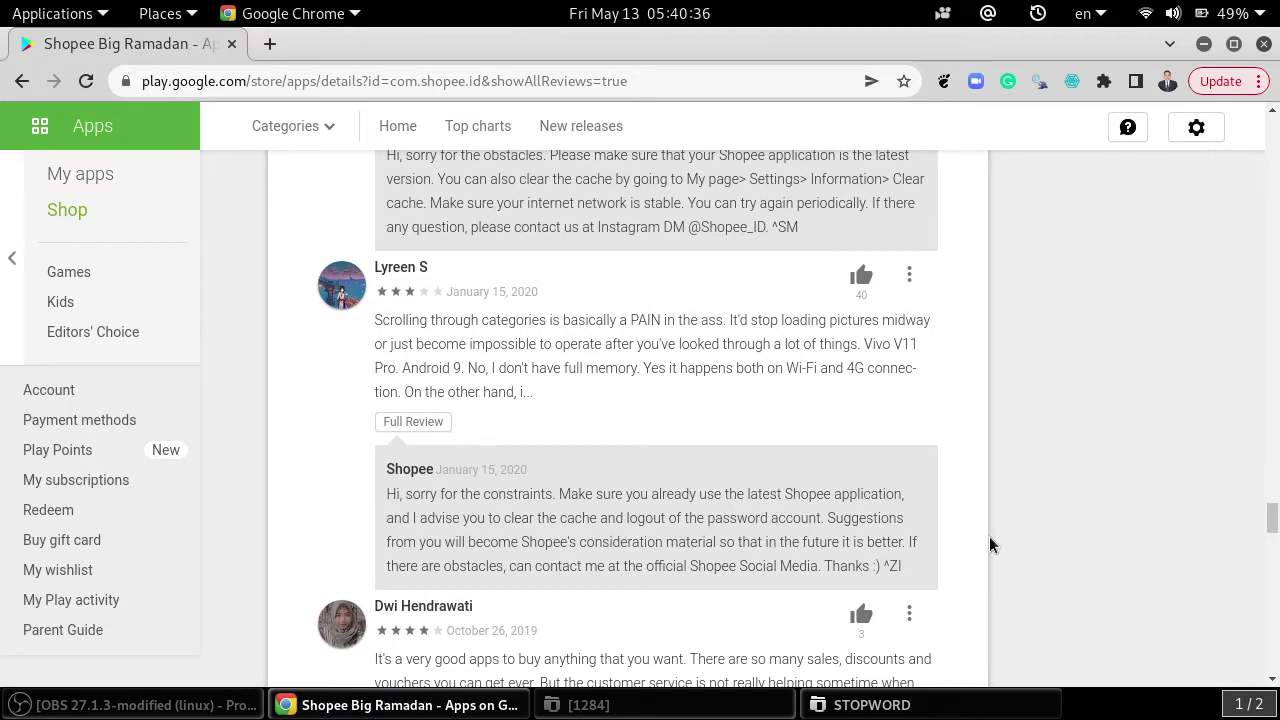
scroll(990, 544, "down", 2)
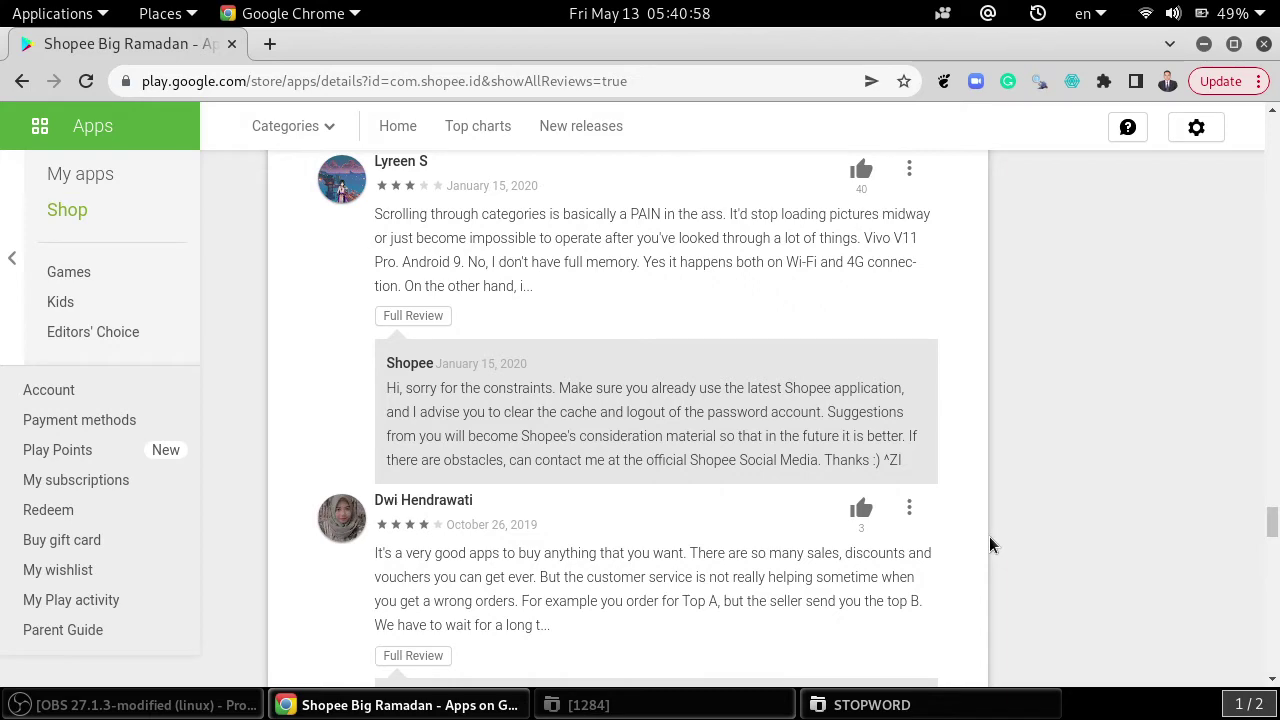
scroll(990, 538, "down", 5)
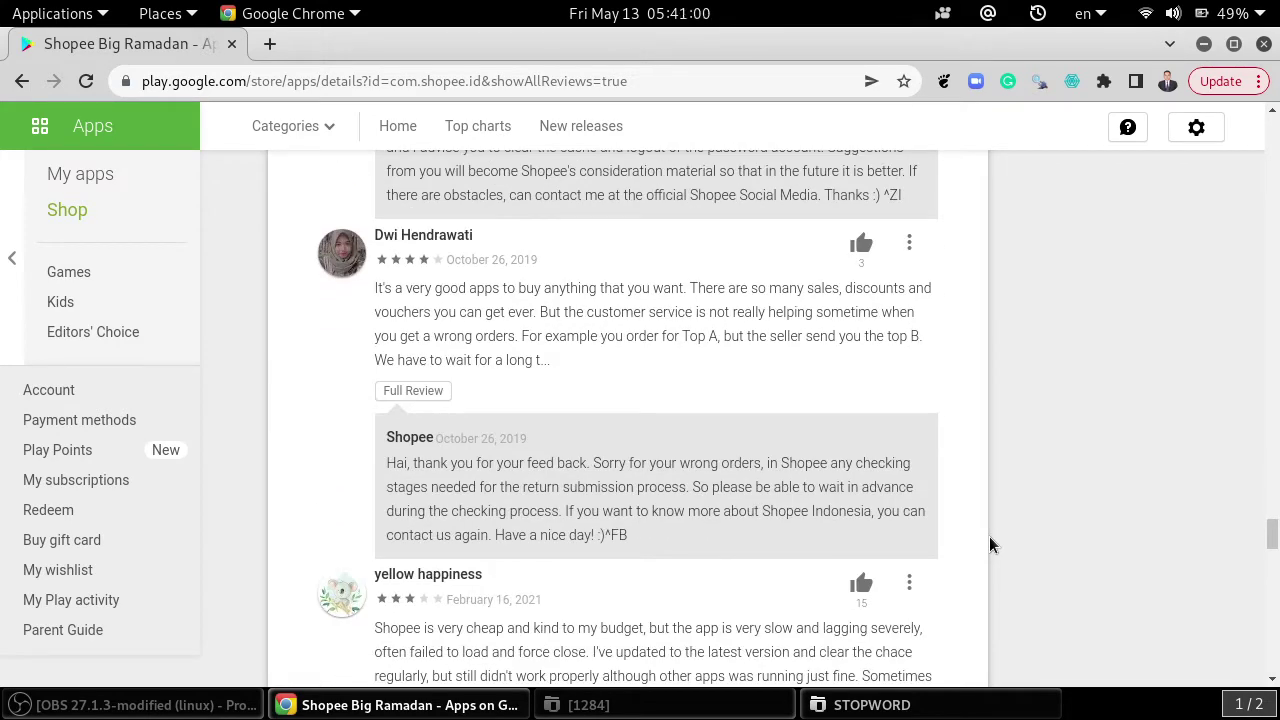
scroll(989, 545, "down", 10)
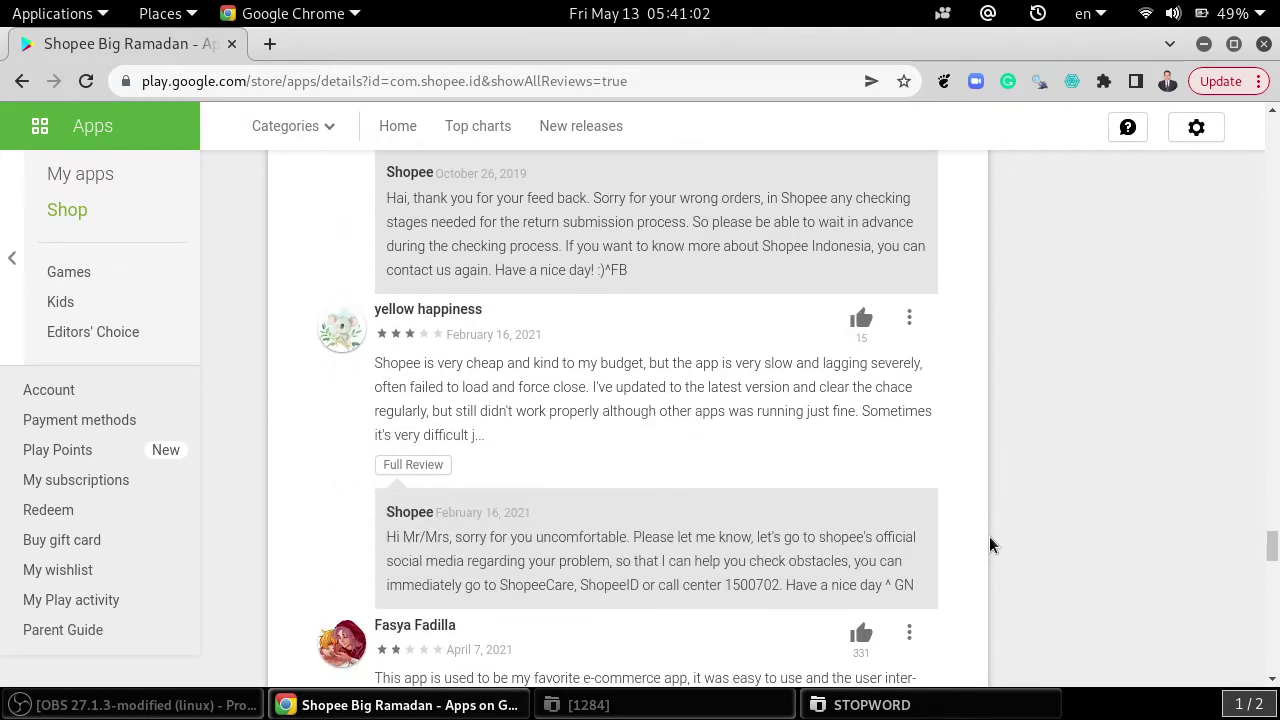
scroll(991, 545, "down", 10)
scroll(991, 545, "down", 5)
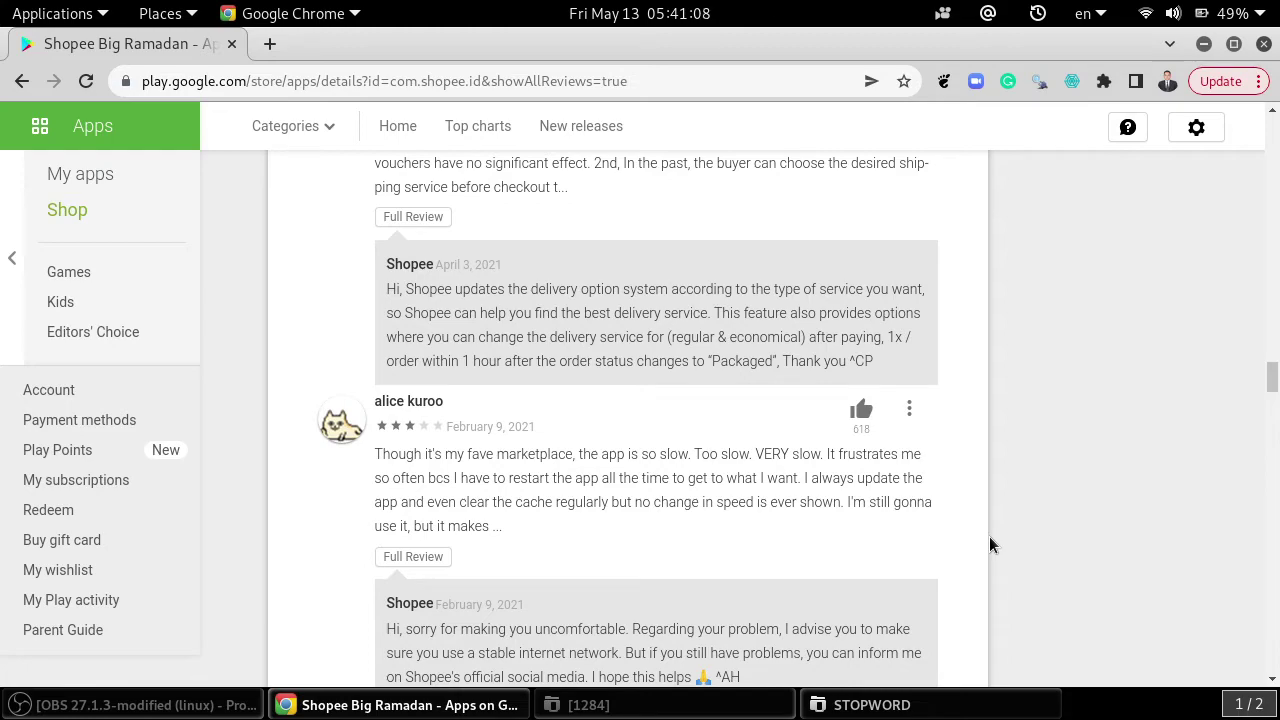
scroll(990, 544, "down", 8)
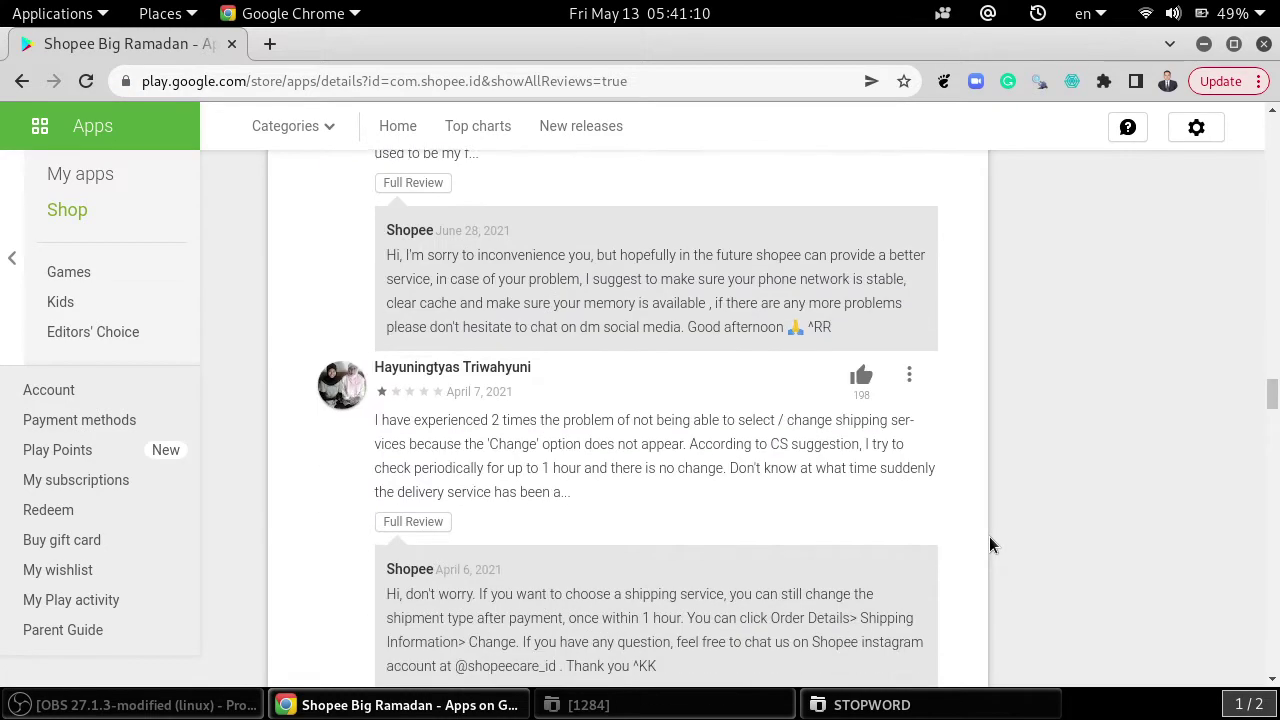
scroll(990, 544, "down", 6)
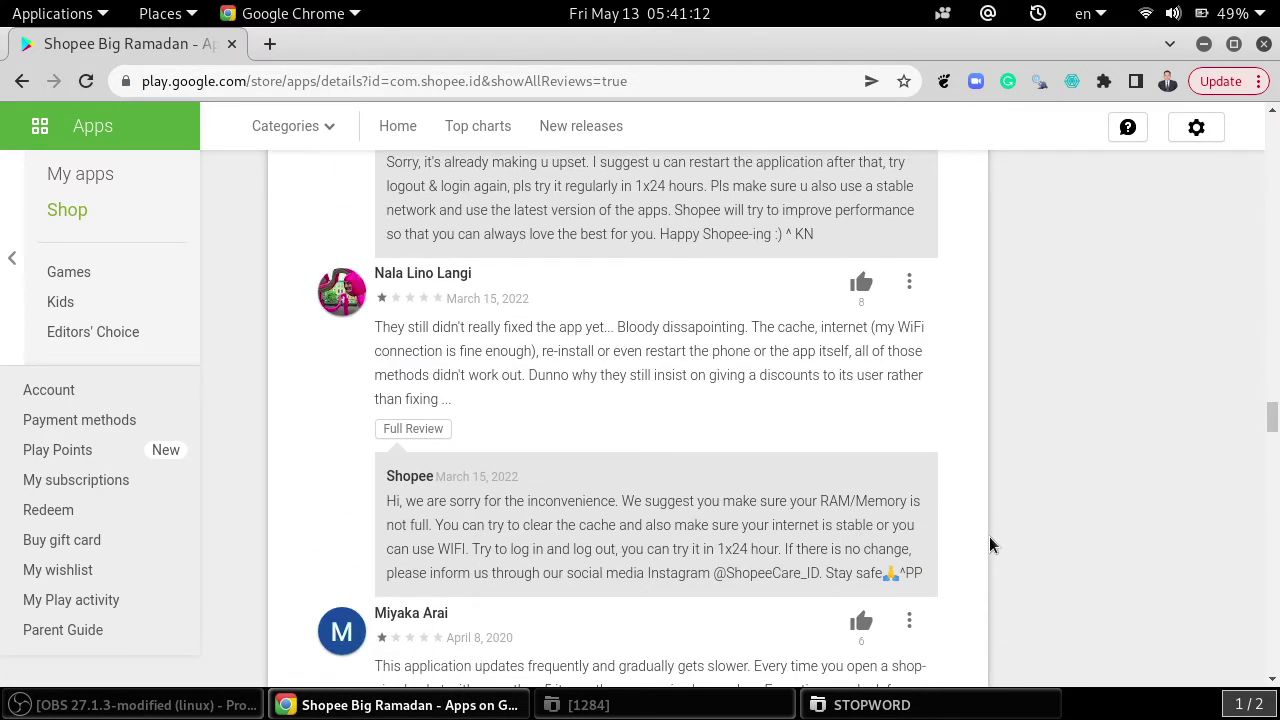
scroll(990, 544, "down", 3)
scroll(990, 544, "down", 10)
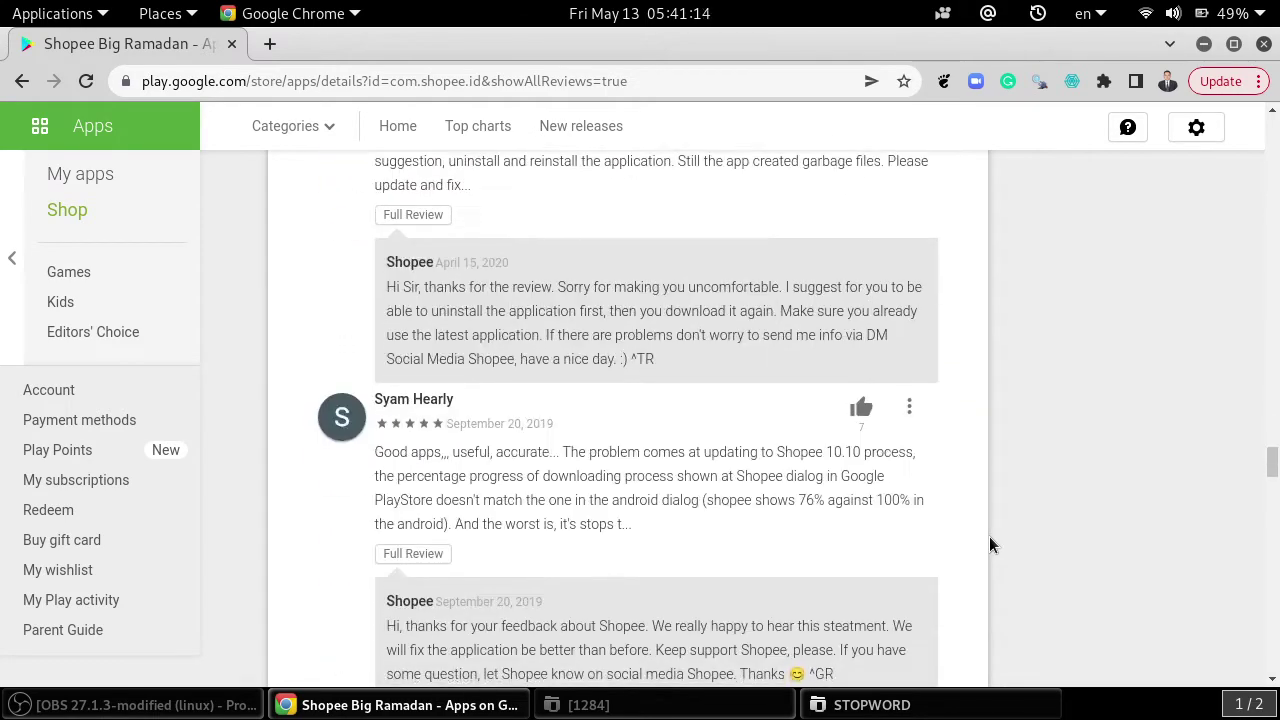
scroll(989, 536, "down", 6)
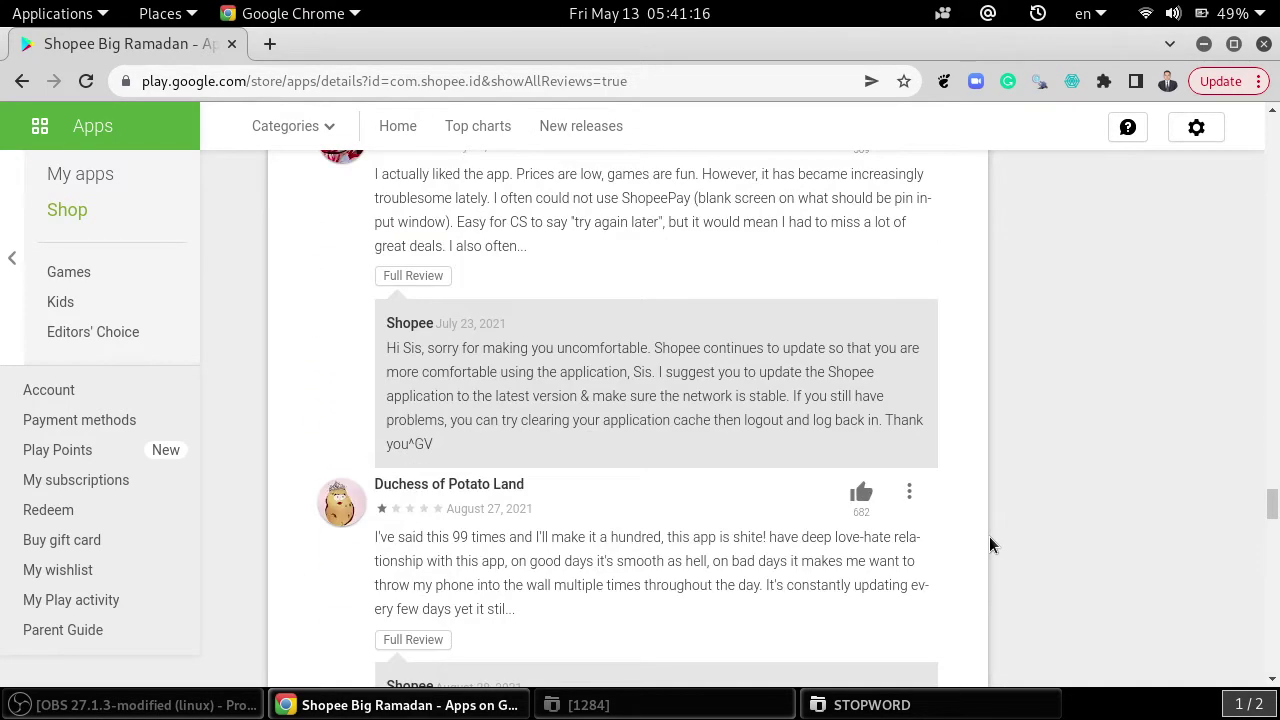
scroll(989, 536, "down", 5)
scroll(989, 536, "down", 6)
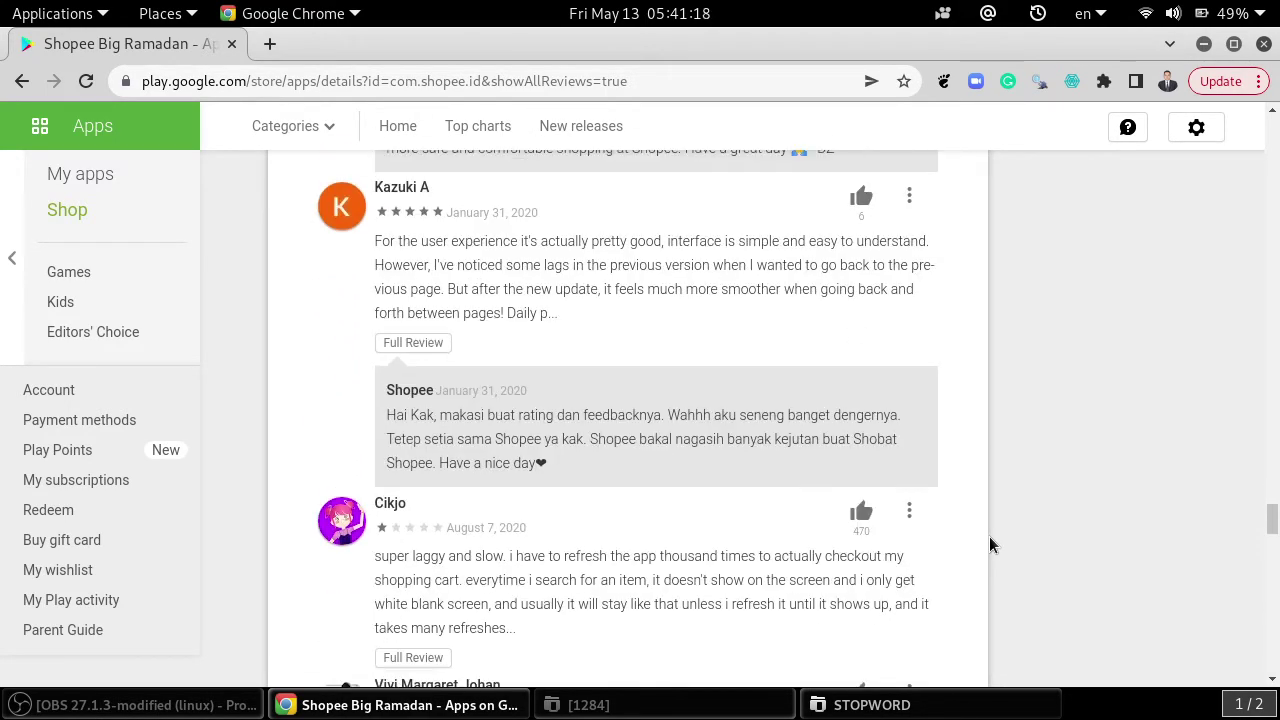
scroll(989, 544, "down", 5)
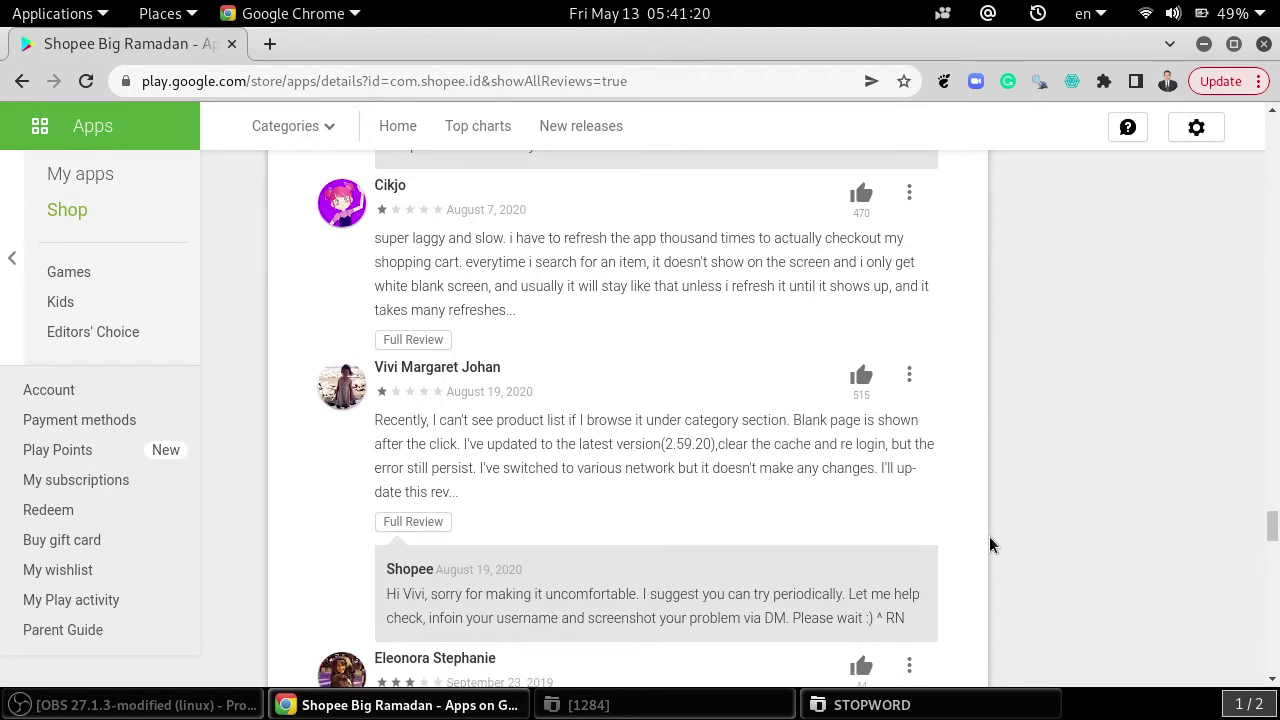
scroll(1063, 531, "down", 6)
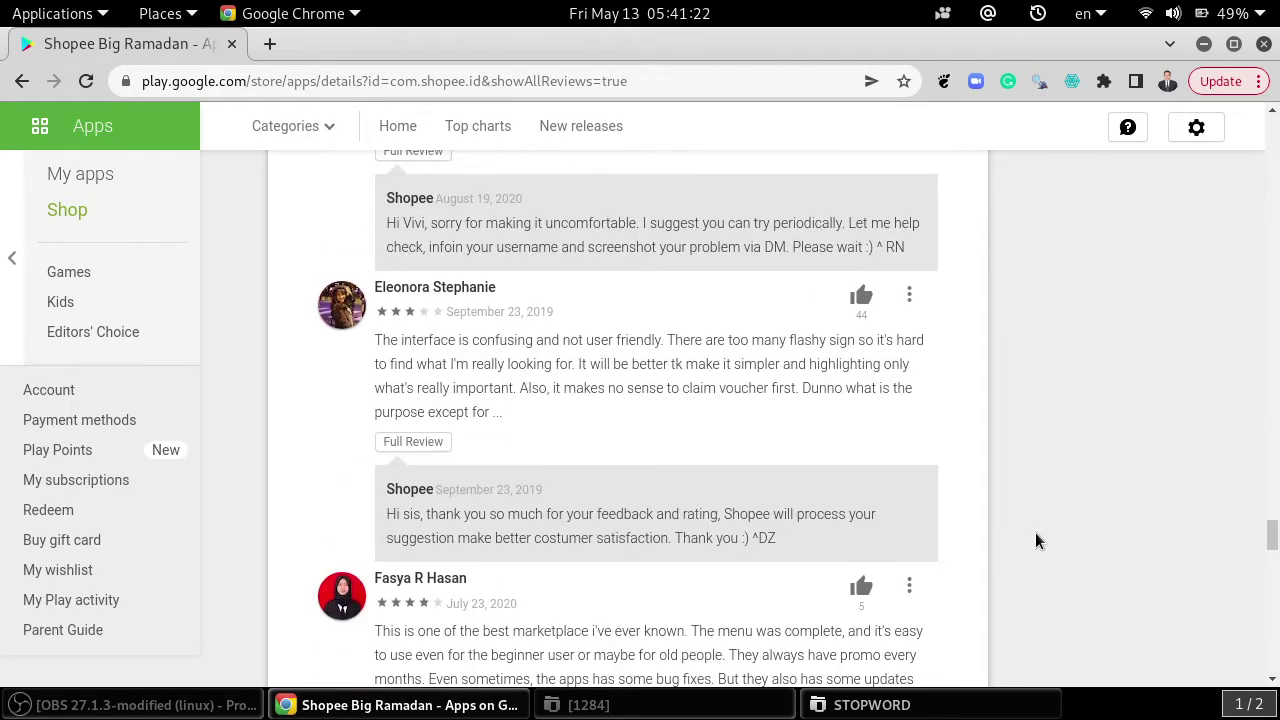
scroll(1035, 537, "down", 6)
scroll(1031, 524, "down", 7)
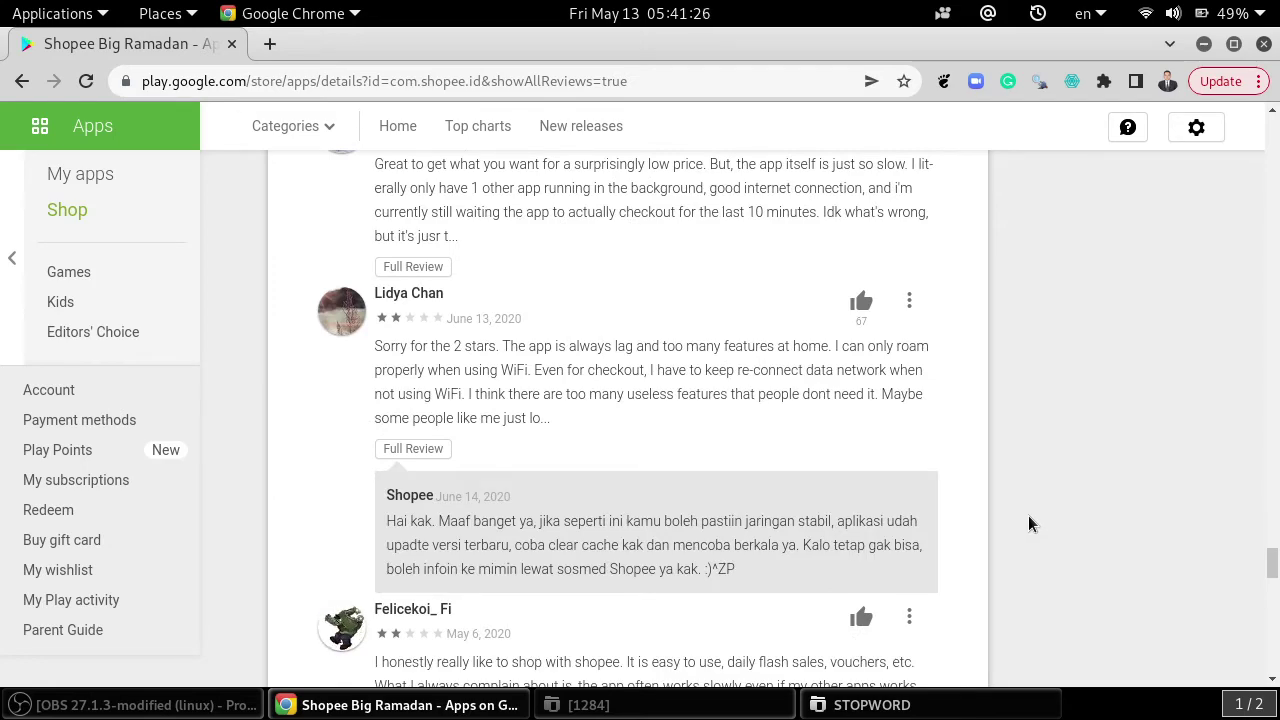
scroll(1028, 515, "down", 4)
scroll(1018, 522, "down", 15)
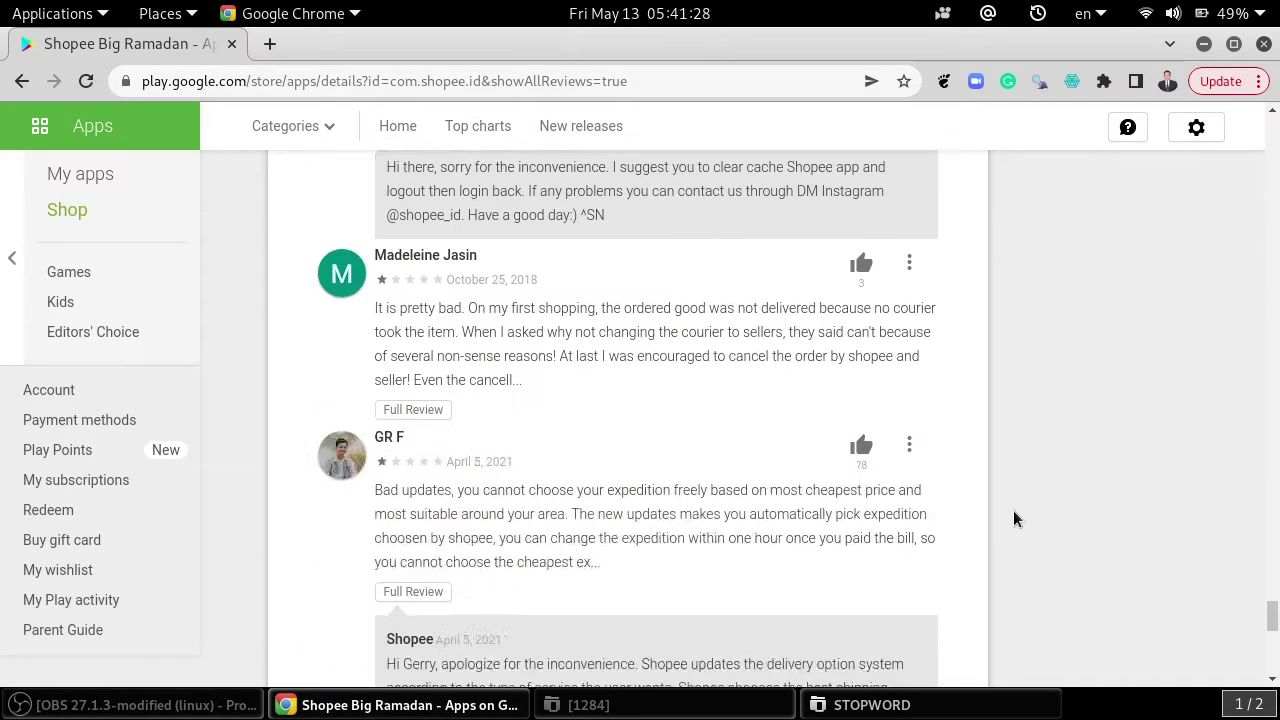
scroll(1007, 540, "down", 12)
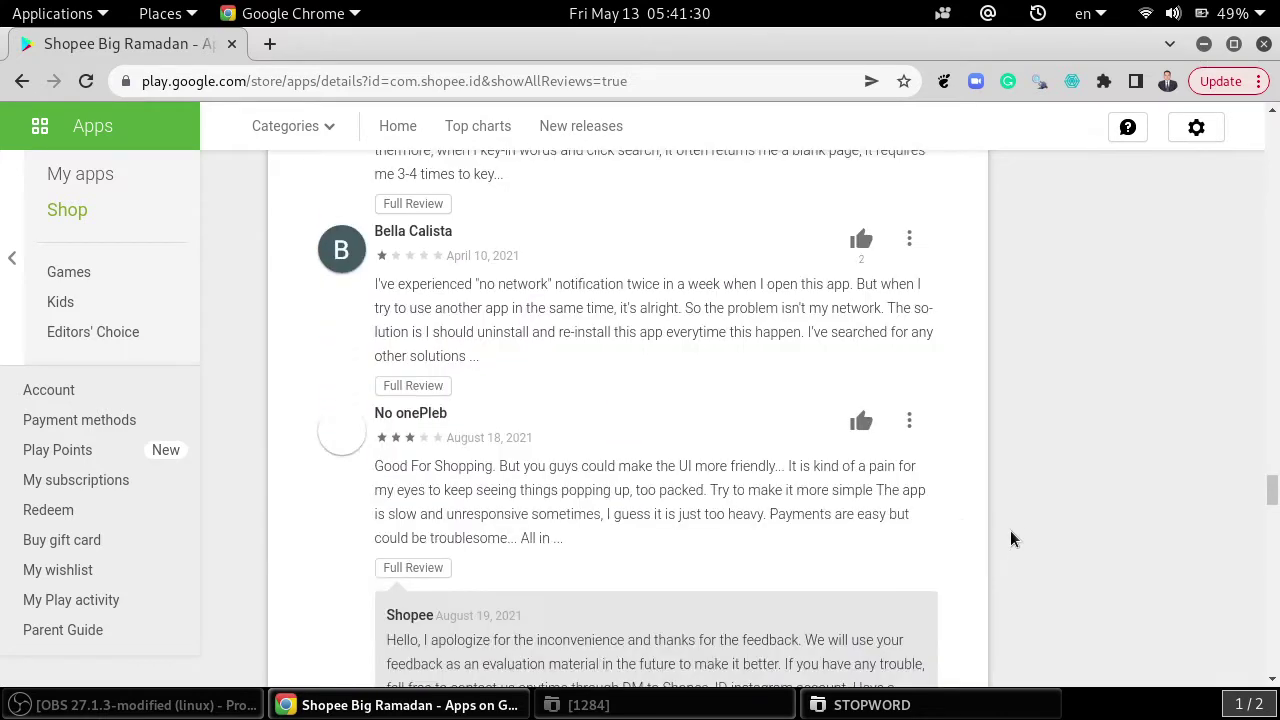
scroll(1011, 545, "down", 10)
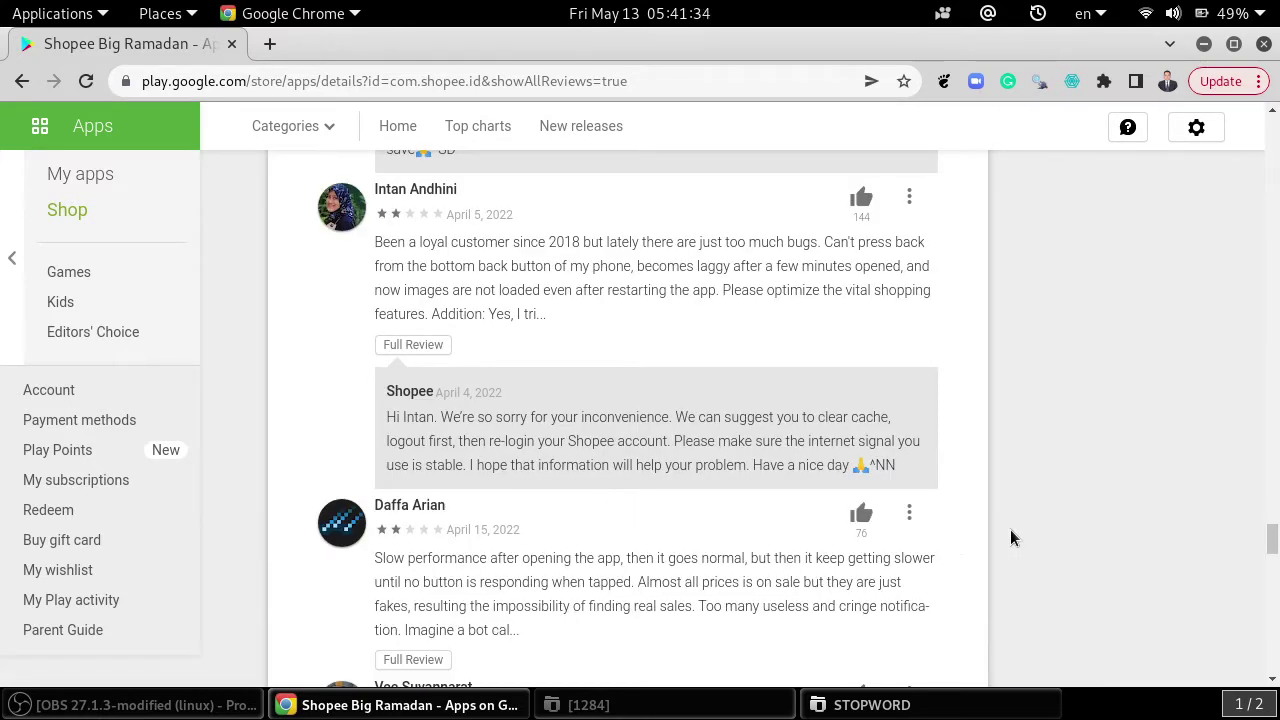
scroll(1010, 530, "down", 10)
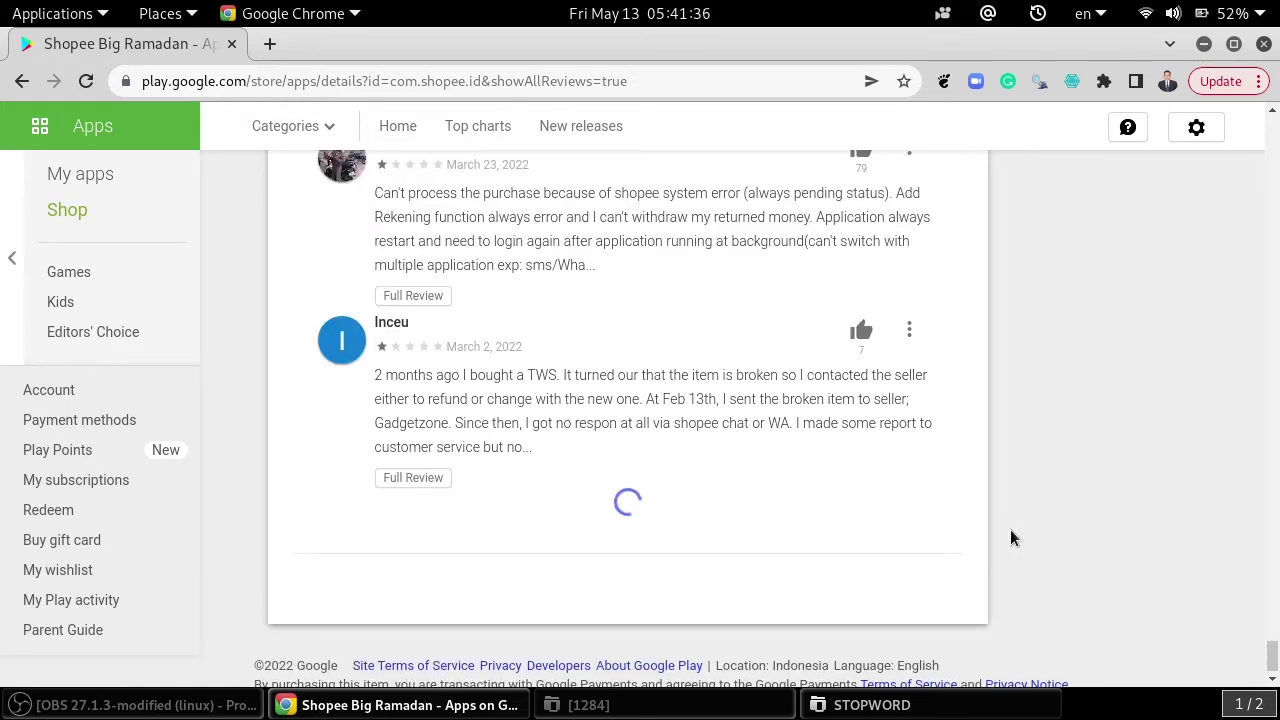
scroll(1010, 529, "down", 10)
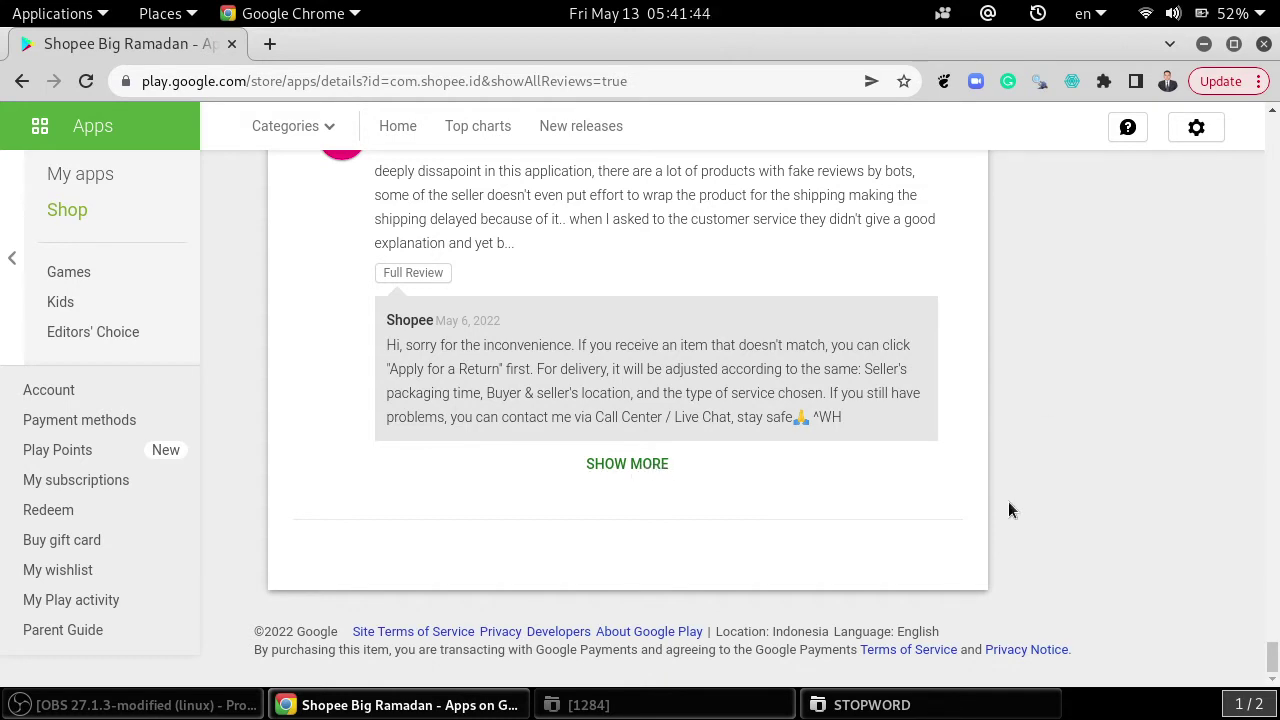
- Examine the end of the loaded review list, including its last reviews and the option for showing more
scroll(1016, 510, "up", 5)
scroll(1016, 510, "down", 4)
scroll(1016, 508, "up", 20)
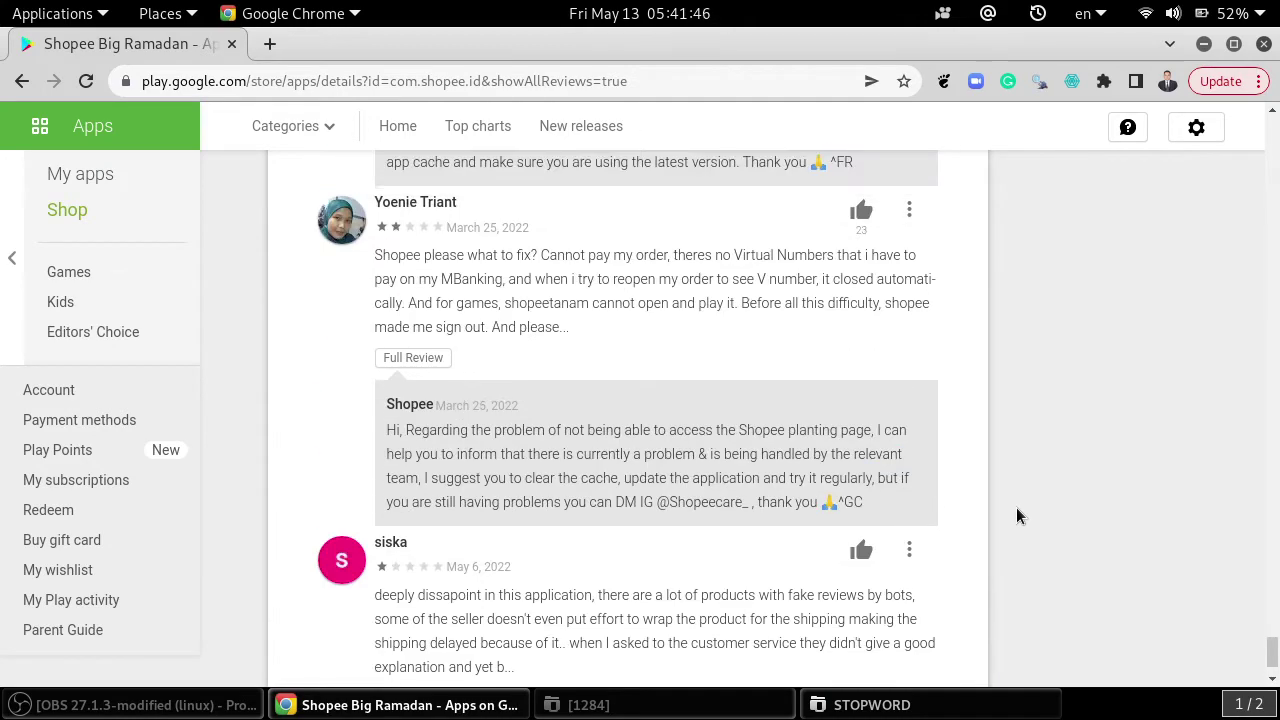
scroll(1016, 508, "down", 20)
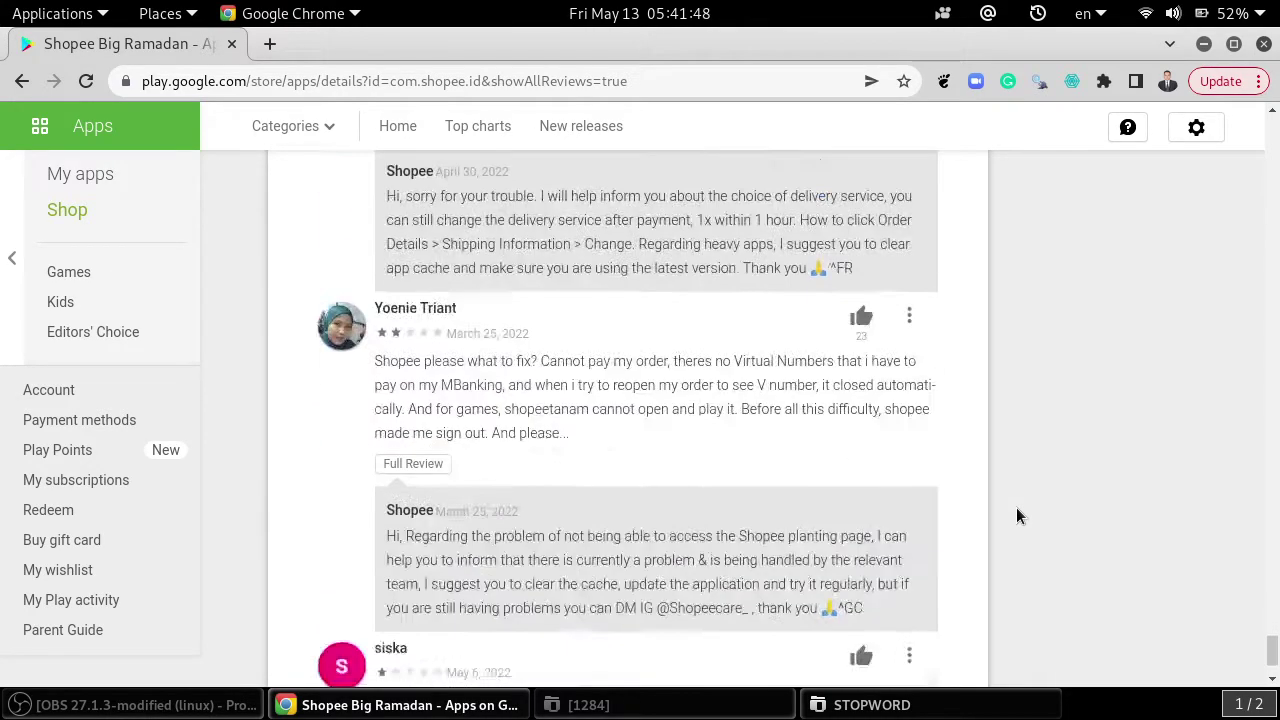
scroll(1033, 495, "up", 10)
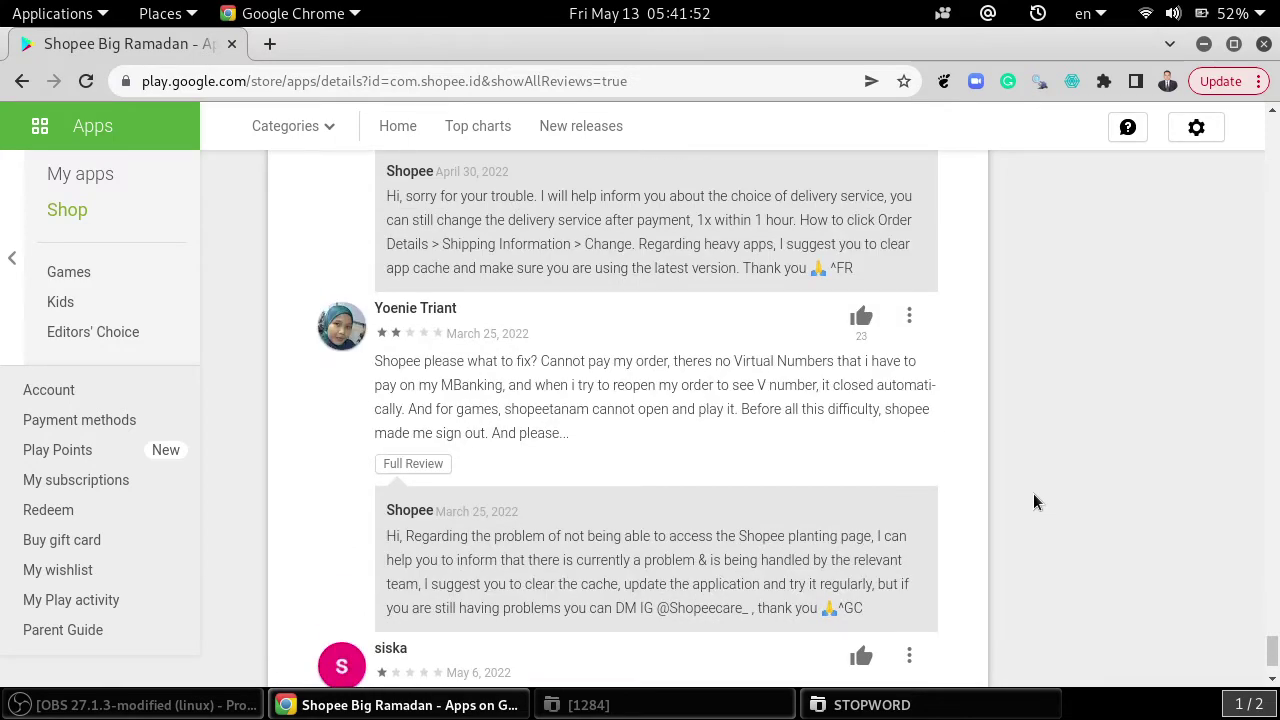
scroll(1033, 493, "down", 6)
scroll(1033, 493, "up", 4)
scroll(1033, 493, "up", 15)
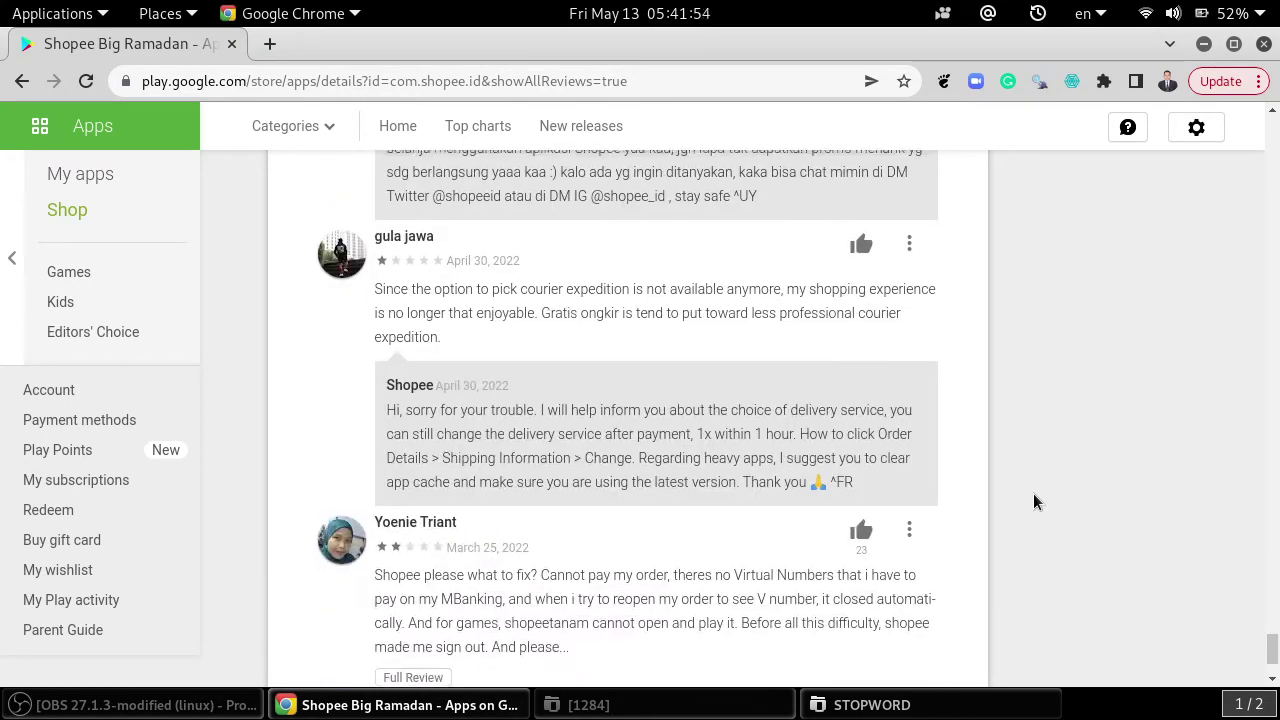
scroll(1033, 502, "up", 10)
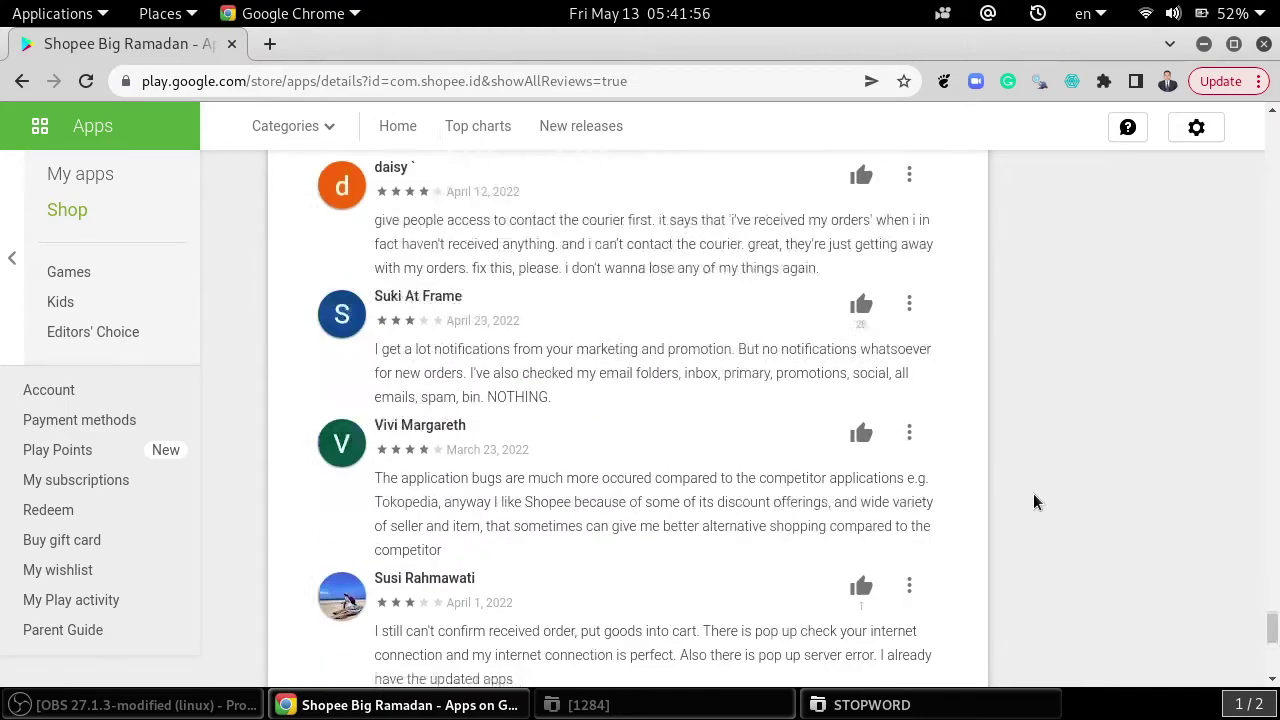
- Return to the start of the review list and examine the structure of the first reviews and Shopee's replies
left_click_drag(1272, 628, 1272, 140)
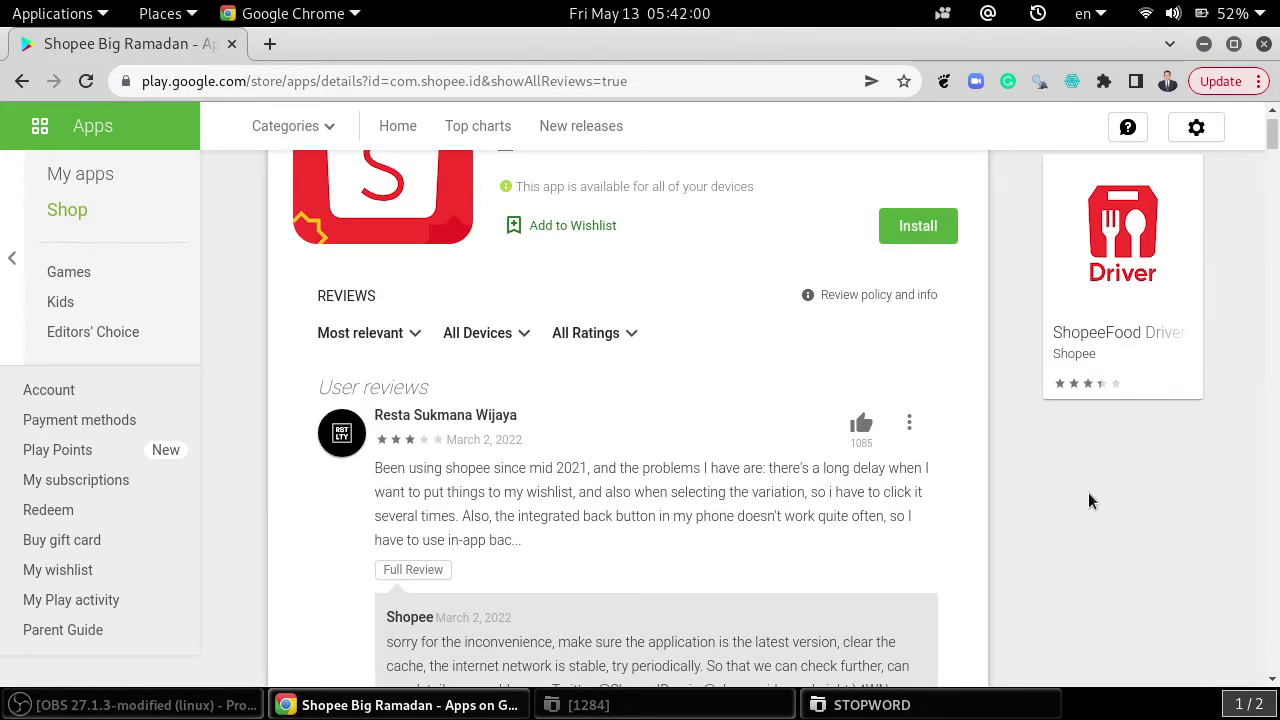
scroll(1080, 505, "down", 3)
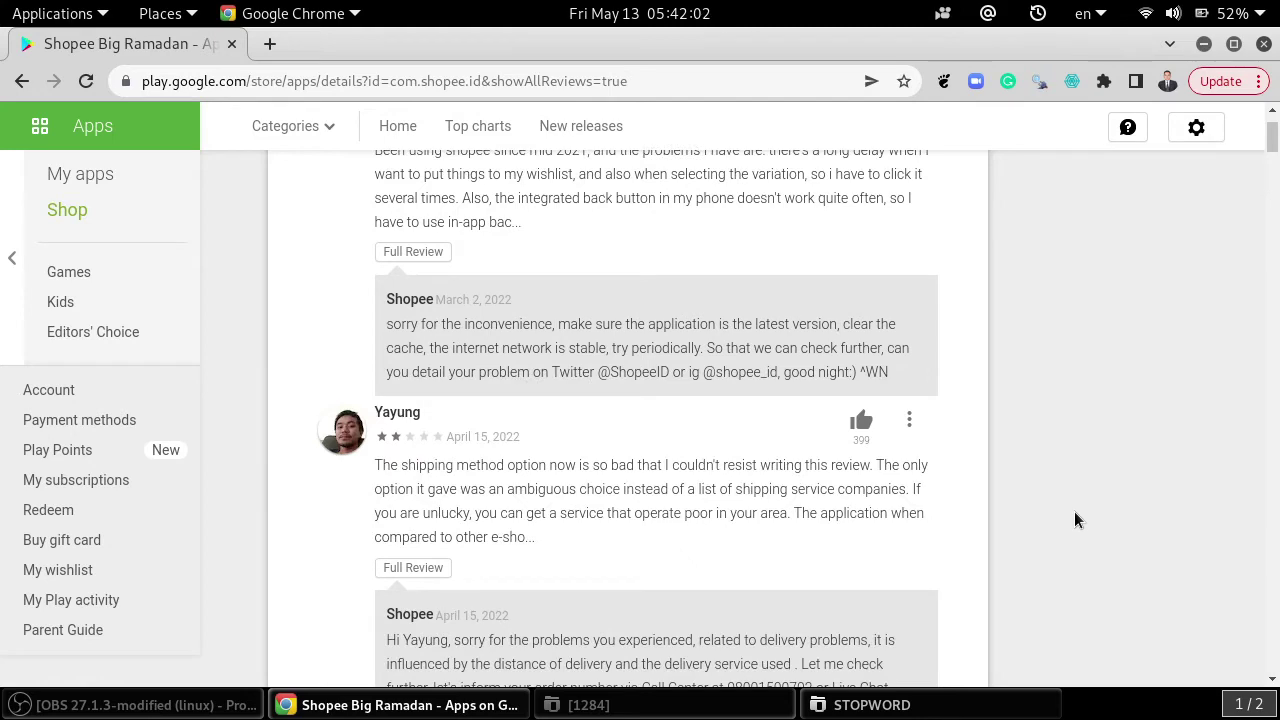
scroll(1074, 511, "up", 4)
scroll(1074, 511, "down", 4)
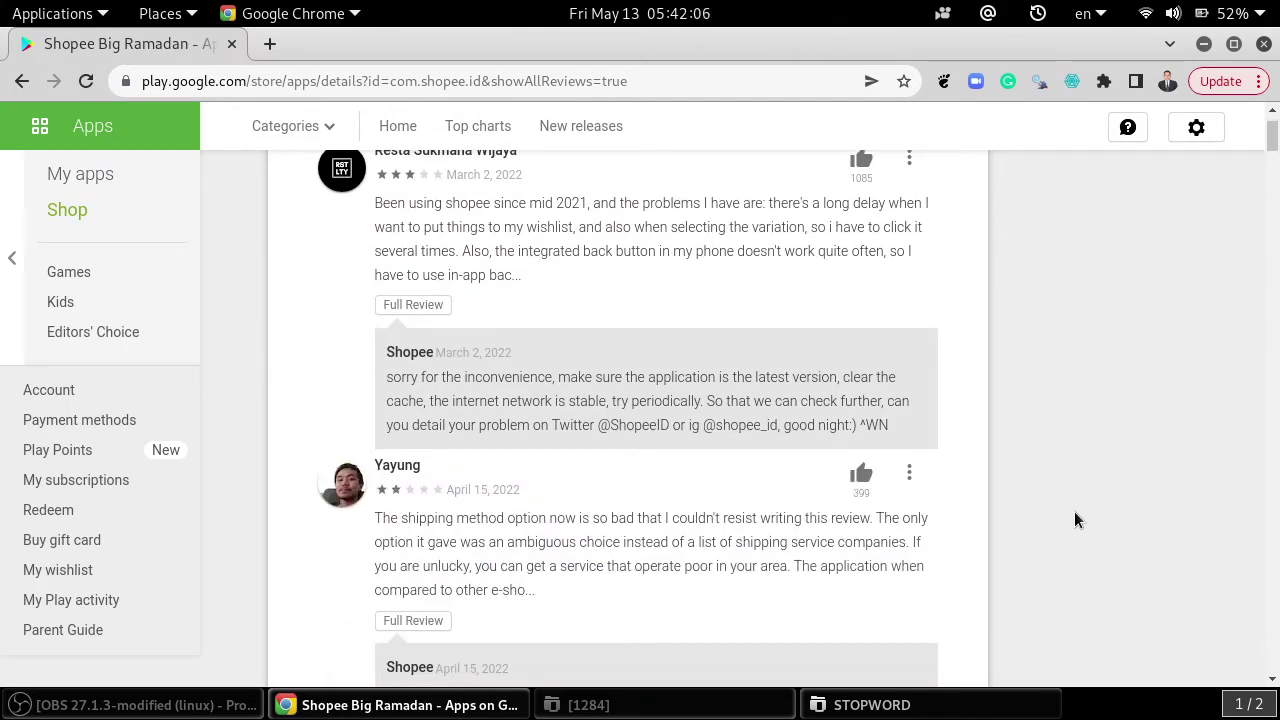
scroll(1074, 512, "up", 2)
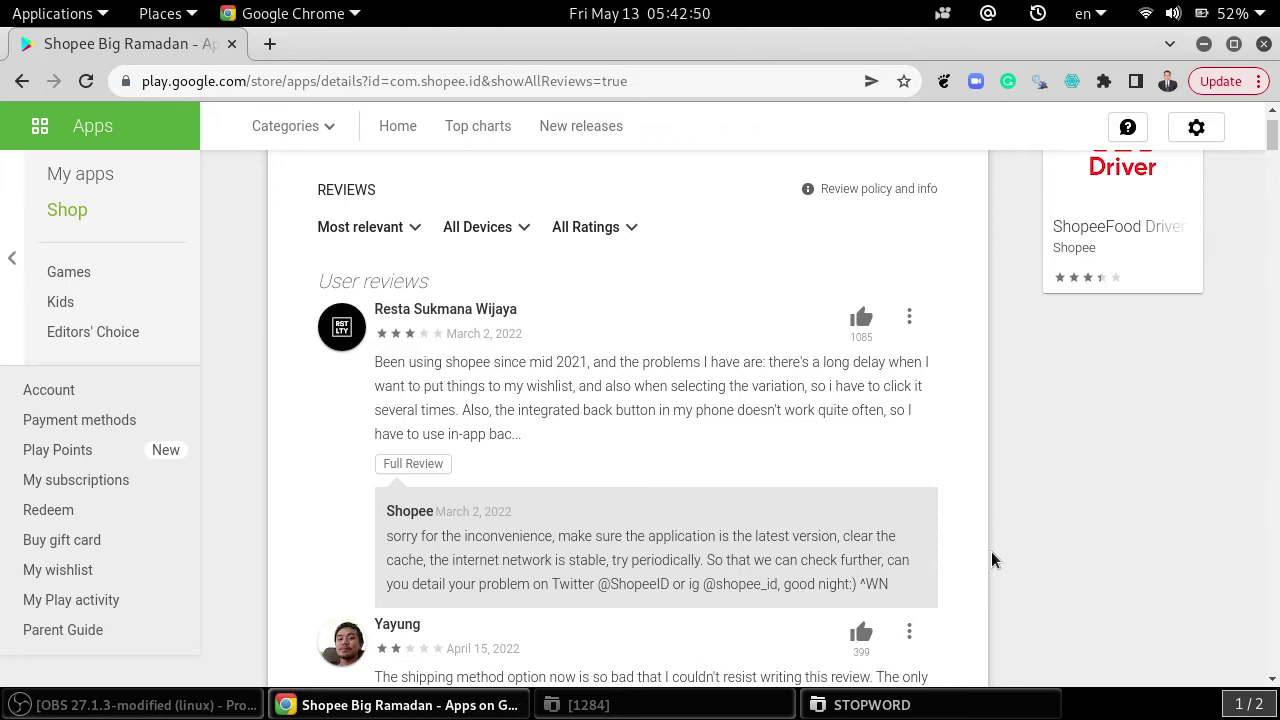
scroll(991, 560, "down", 2)
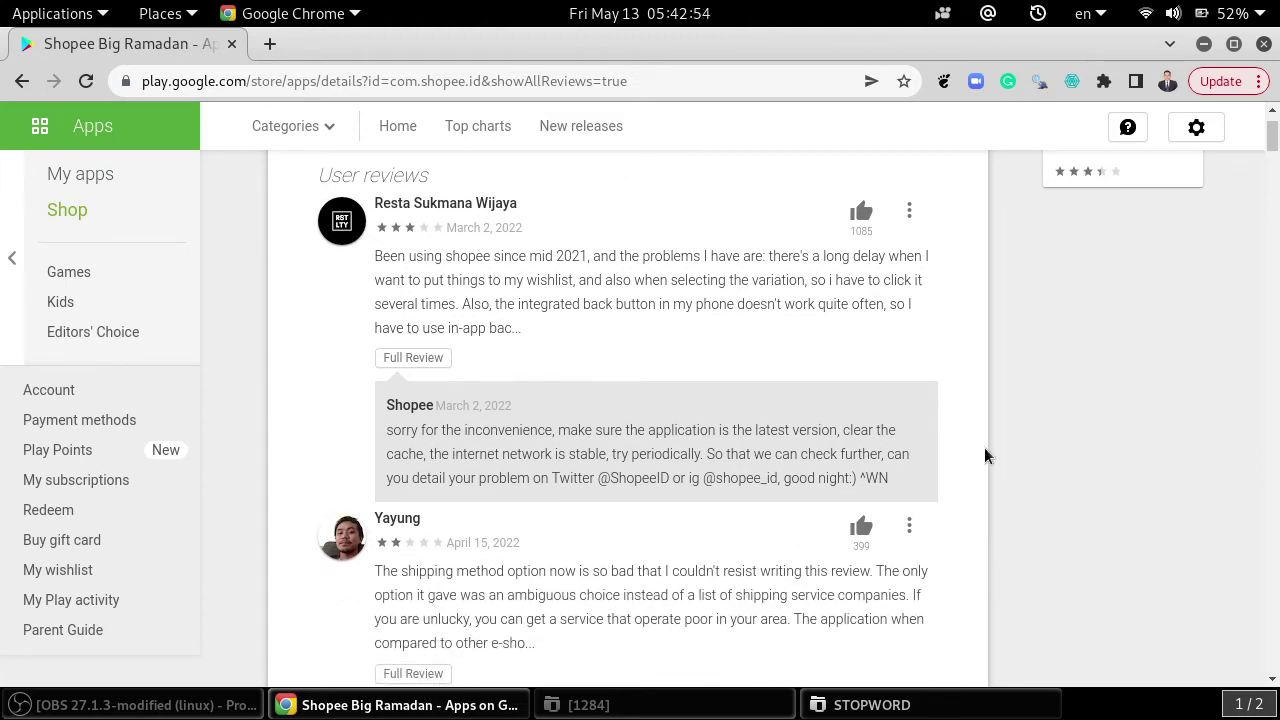
- View the browser's context options for the first review, dismiss them, and look over the reviews below it
right_click(643, 284)
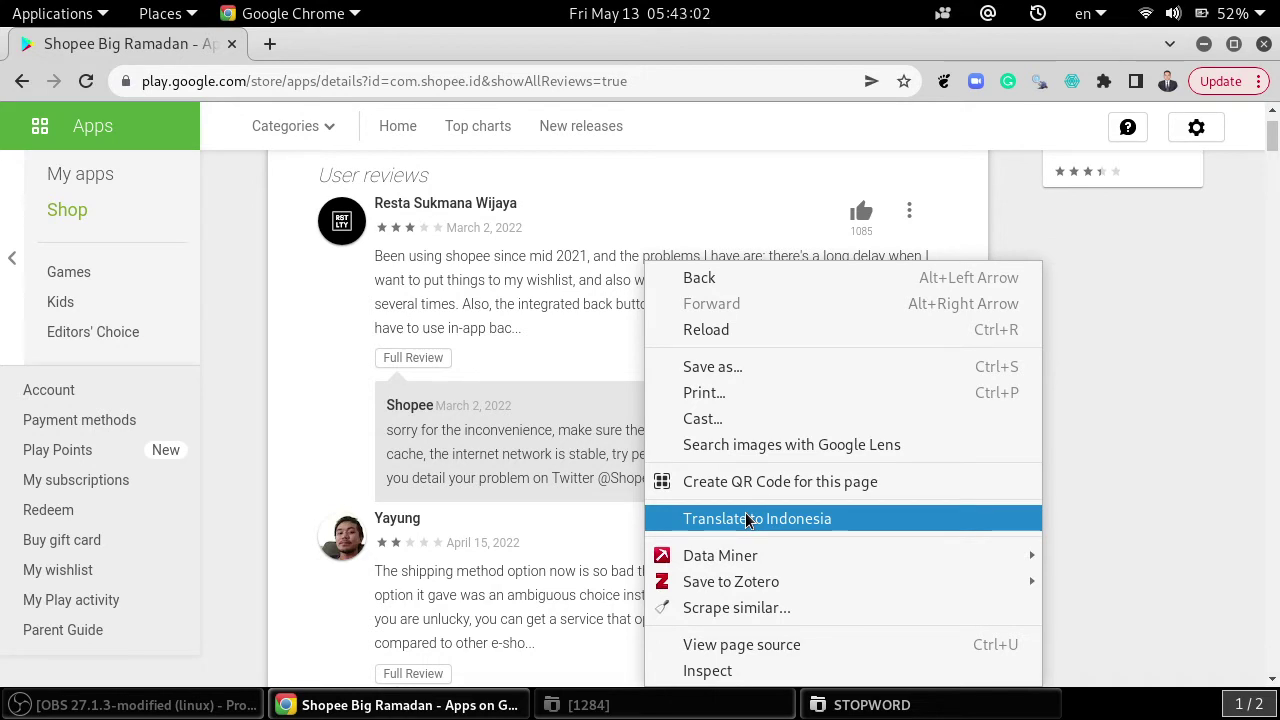
left_click(590, 280)
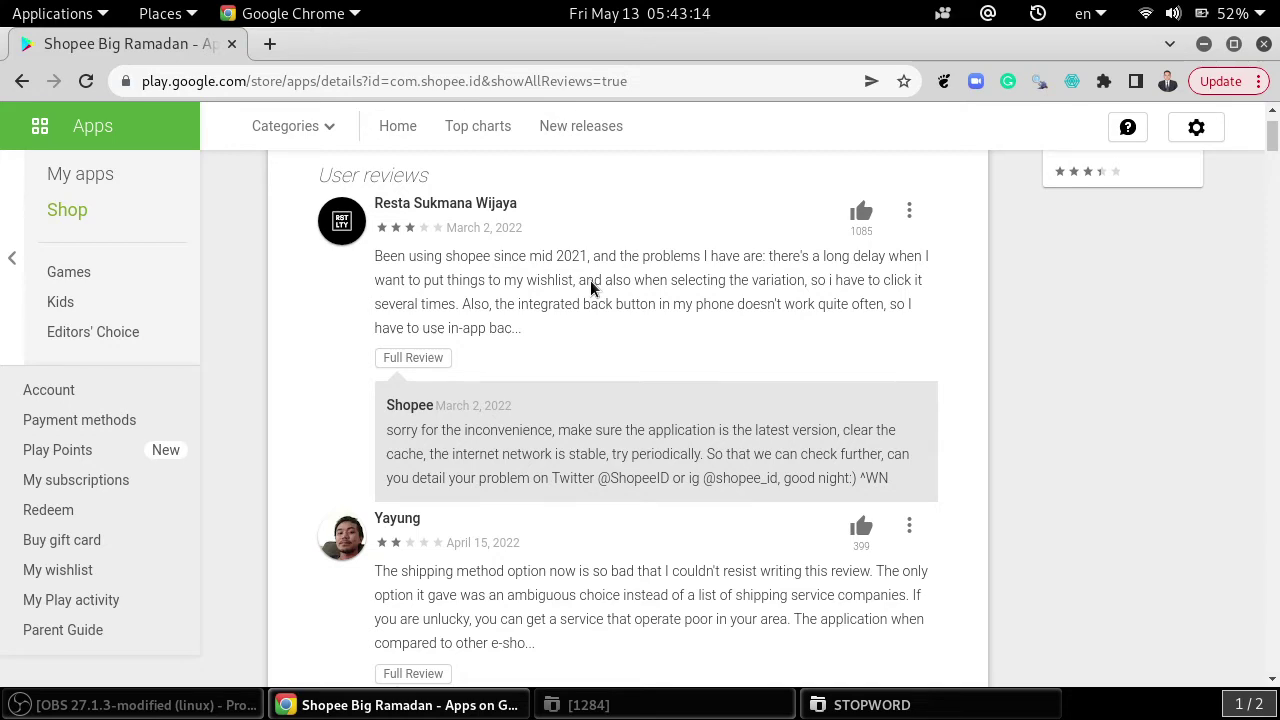
scroll(600, 350, "down", 7)
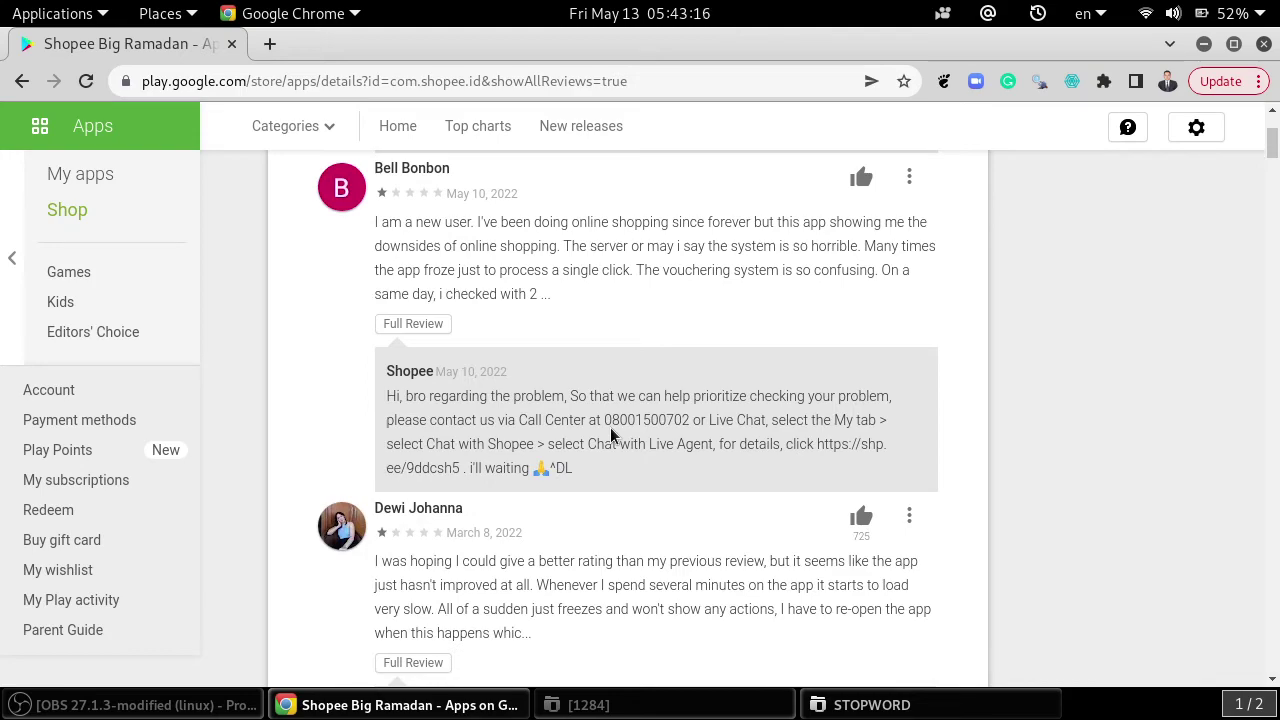
scroll(610, 427, "down", 4)
scroll(610, 427, "down", 3)
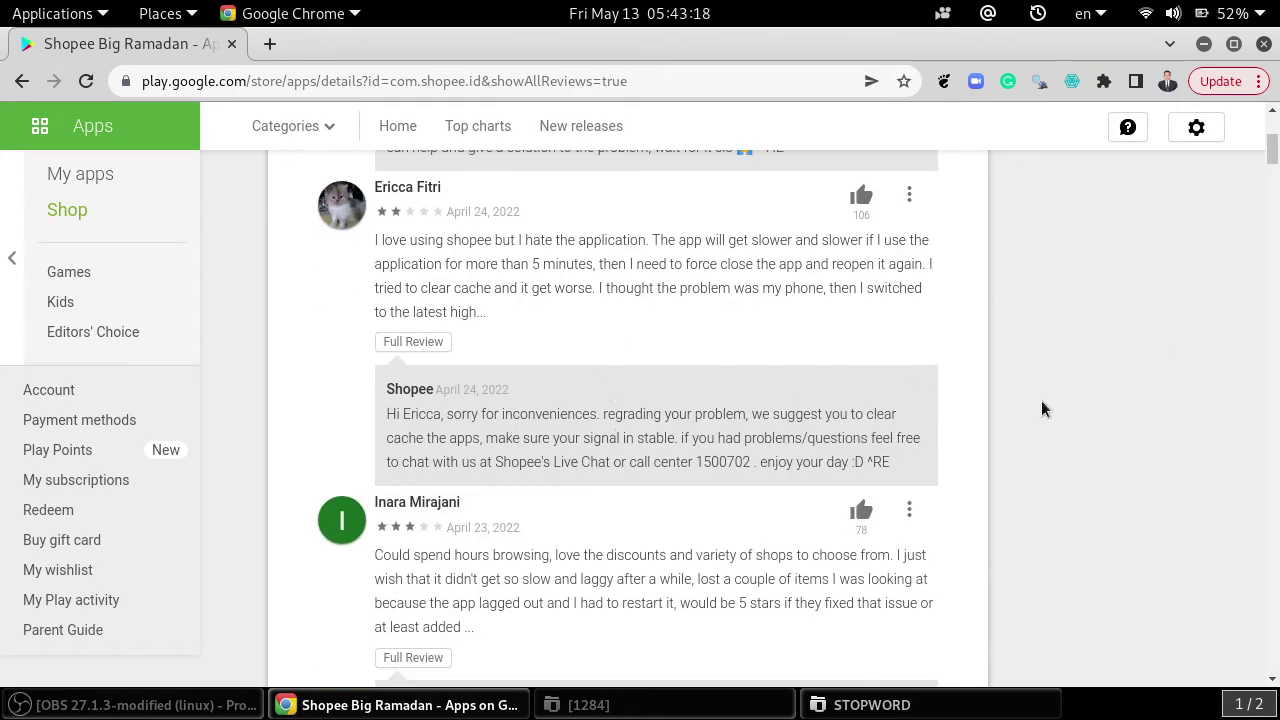
- Look over the English reviews further down the list and return to the first review
scroll(1016, 409, "down", 5)
scroll(1017, 396, "up", 8)
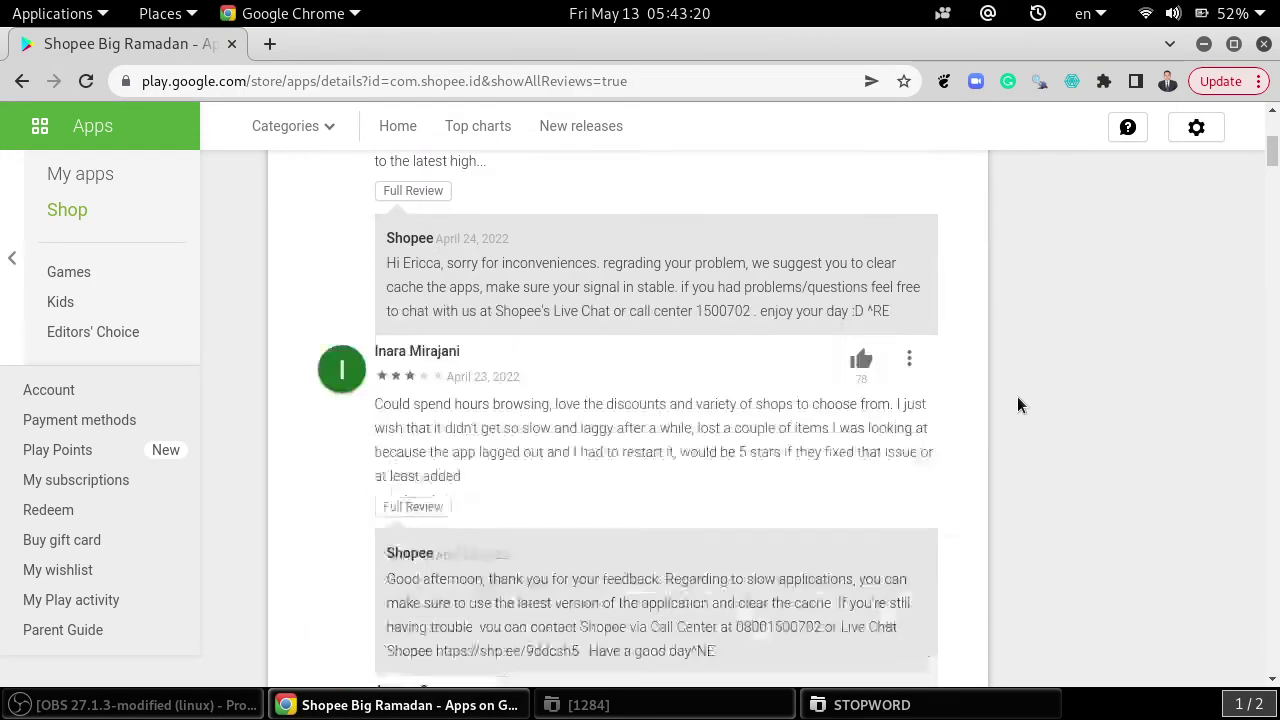
scroll(1017, 398, "up", 10)
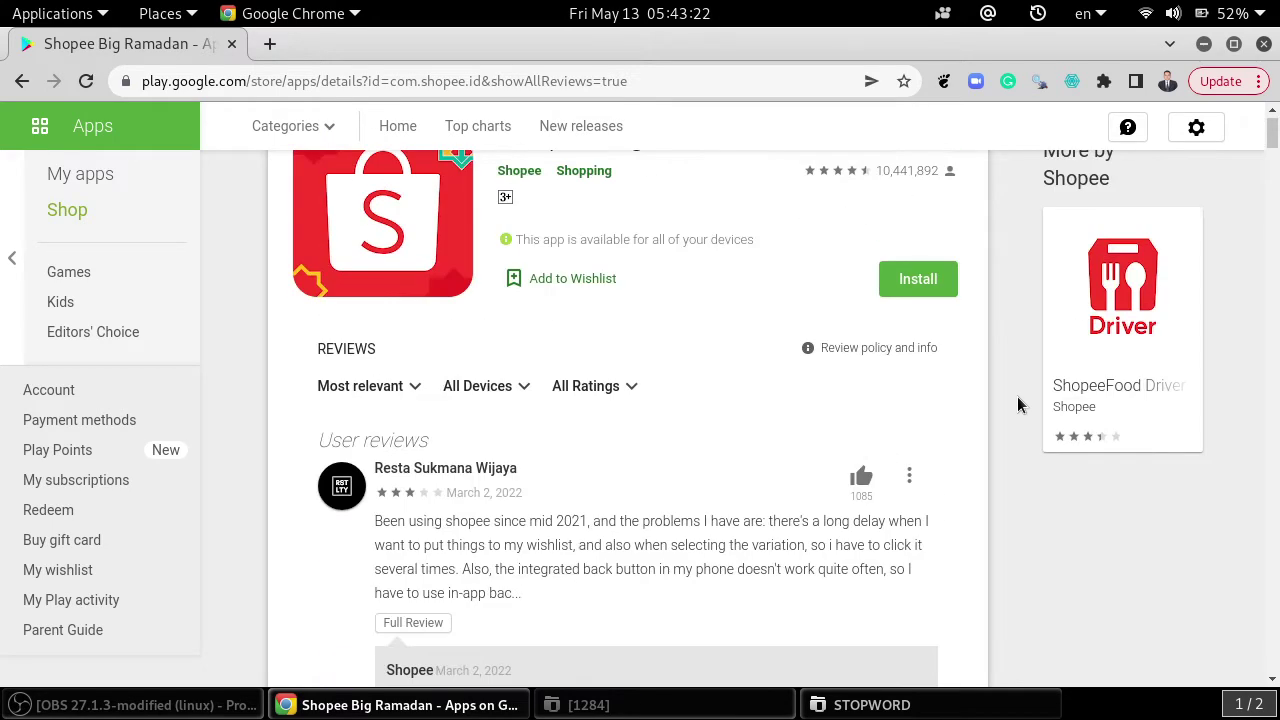
scroll(1017, 398, "down", 2)
scroll(1017, 404, "down", 1)
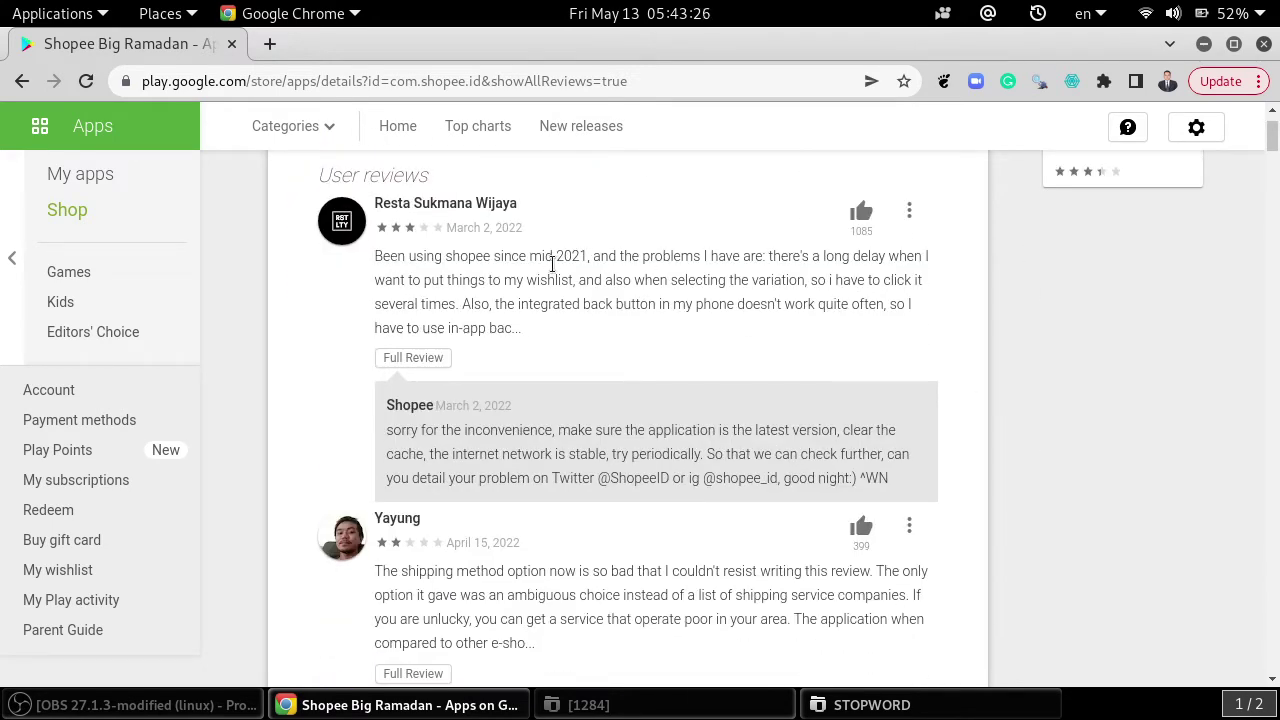
- Switch to the file manager's STOPWORD folder, select stopword_en.csv among the stop-word files, and return to the browser
left_click(925, 702)
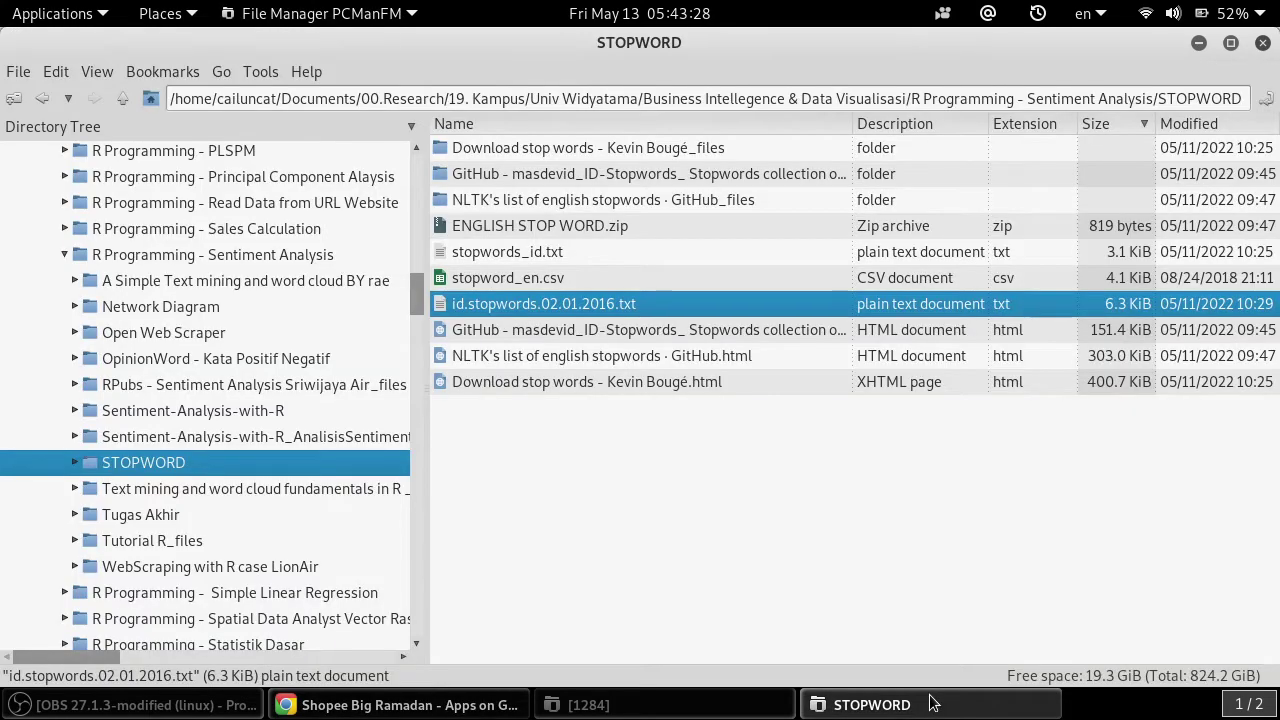
left_click(548, 283)
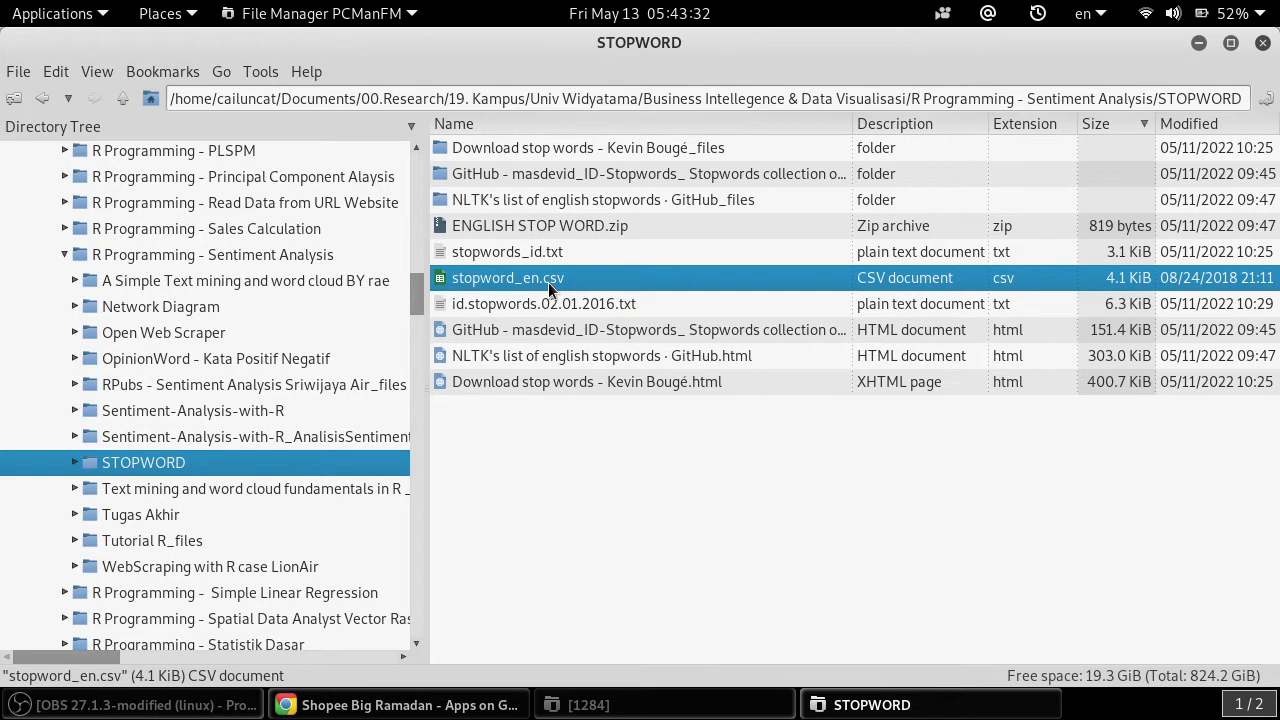
left_click(909, 713)
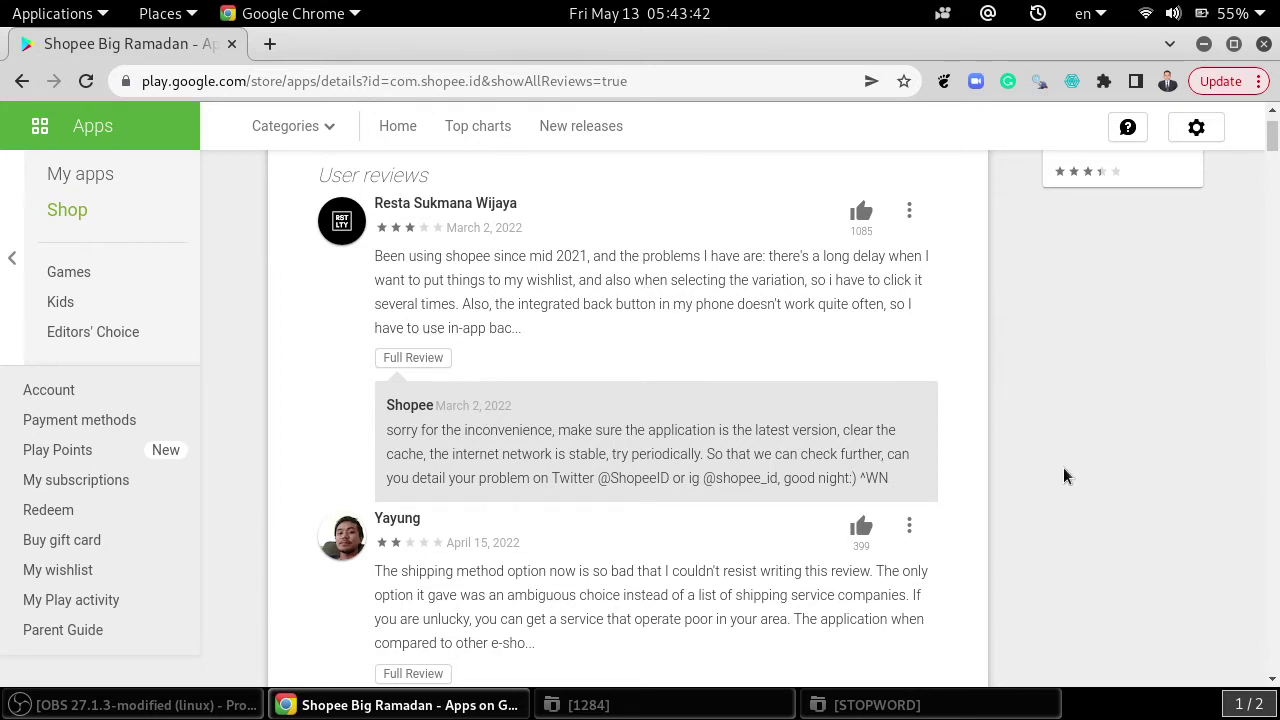
- Translate the Shopee review page into Indonesian from the first review's area and dismiss the translation popup
scroll(1051, 468, "down", 7)
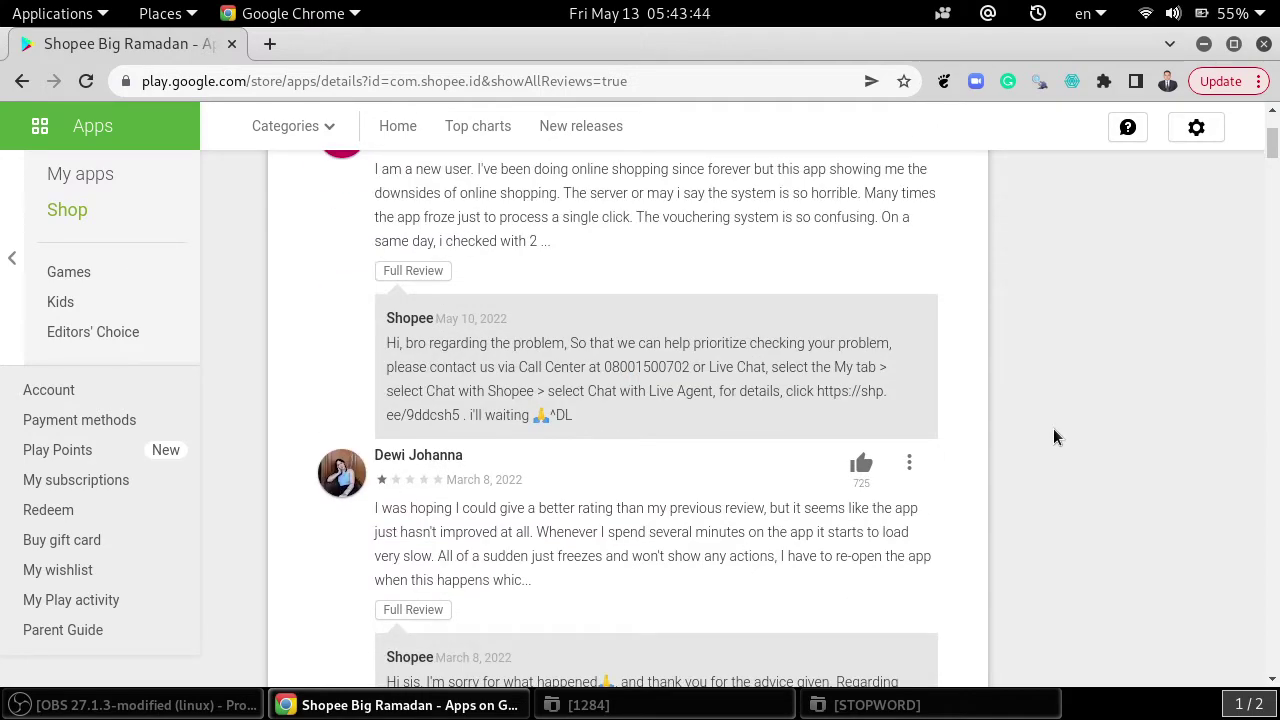
scroll(1047, 443, "down", 4)
scroll(1041, 455, "up", 4)
scroll(1041, 455, "up", 8)
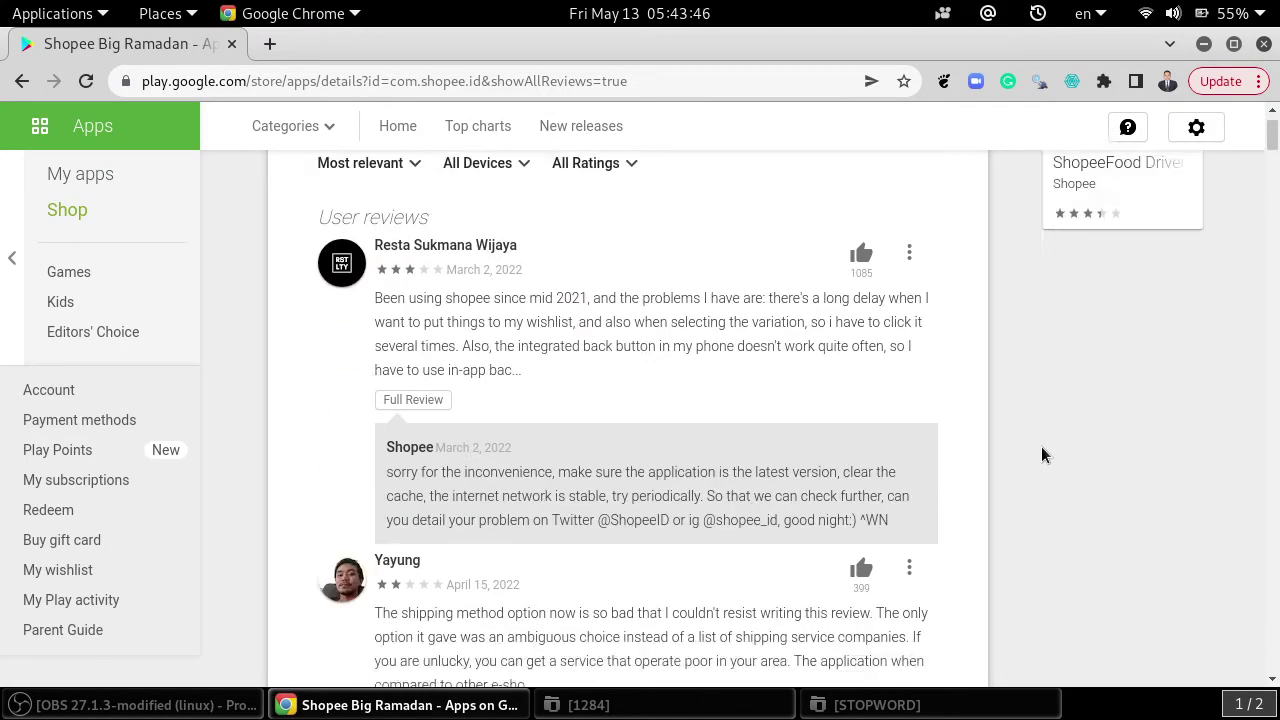
right_click(670, 337)
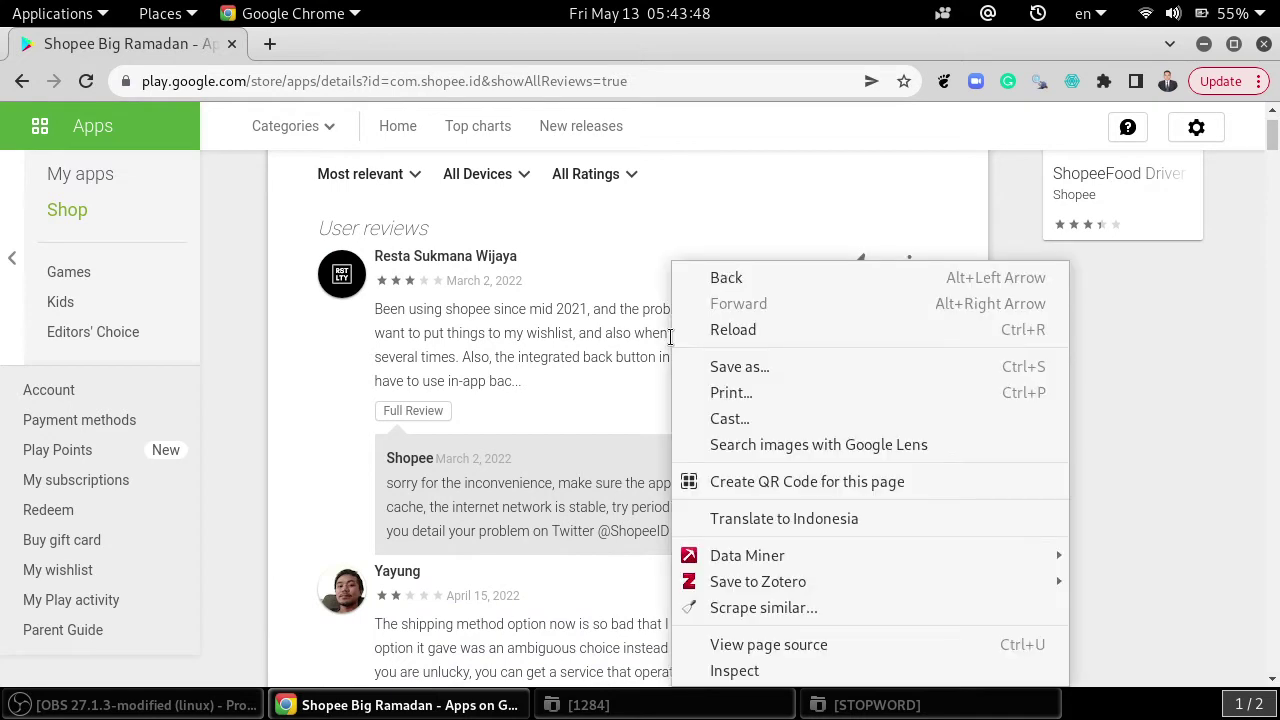
left_click(792, 528)
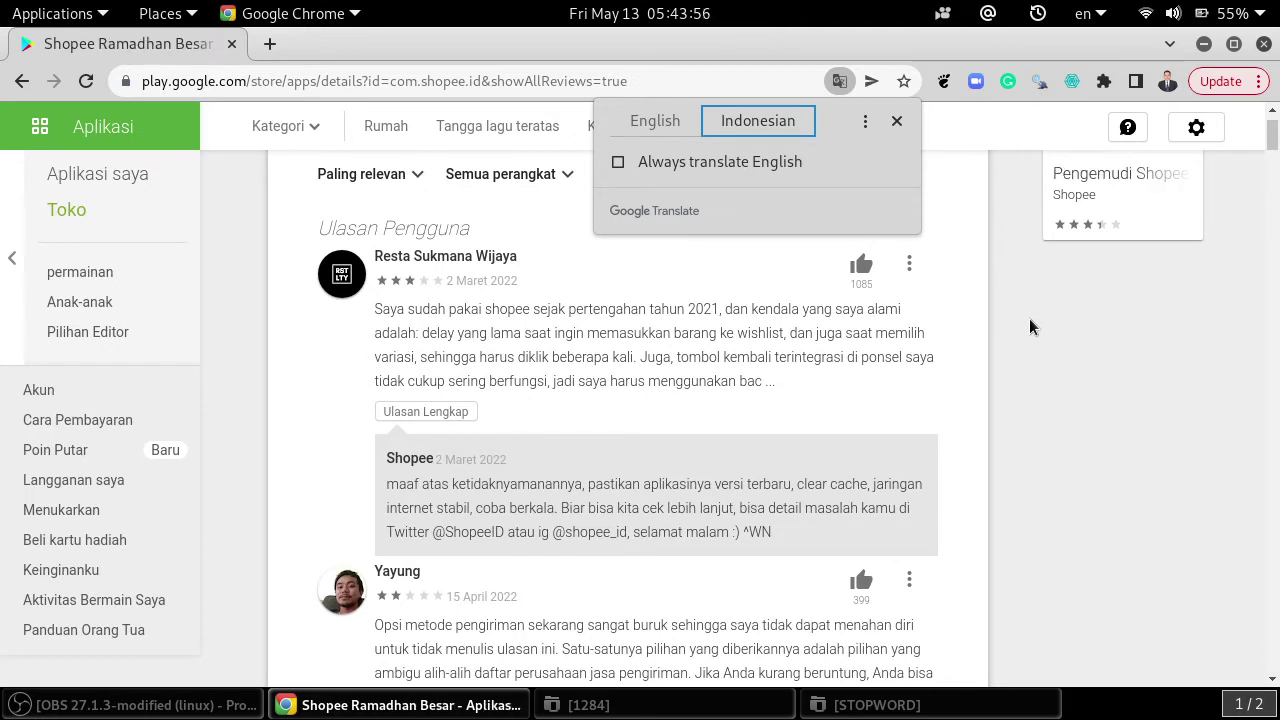
left_click(896, 121)
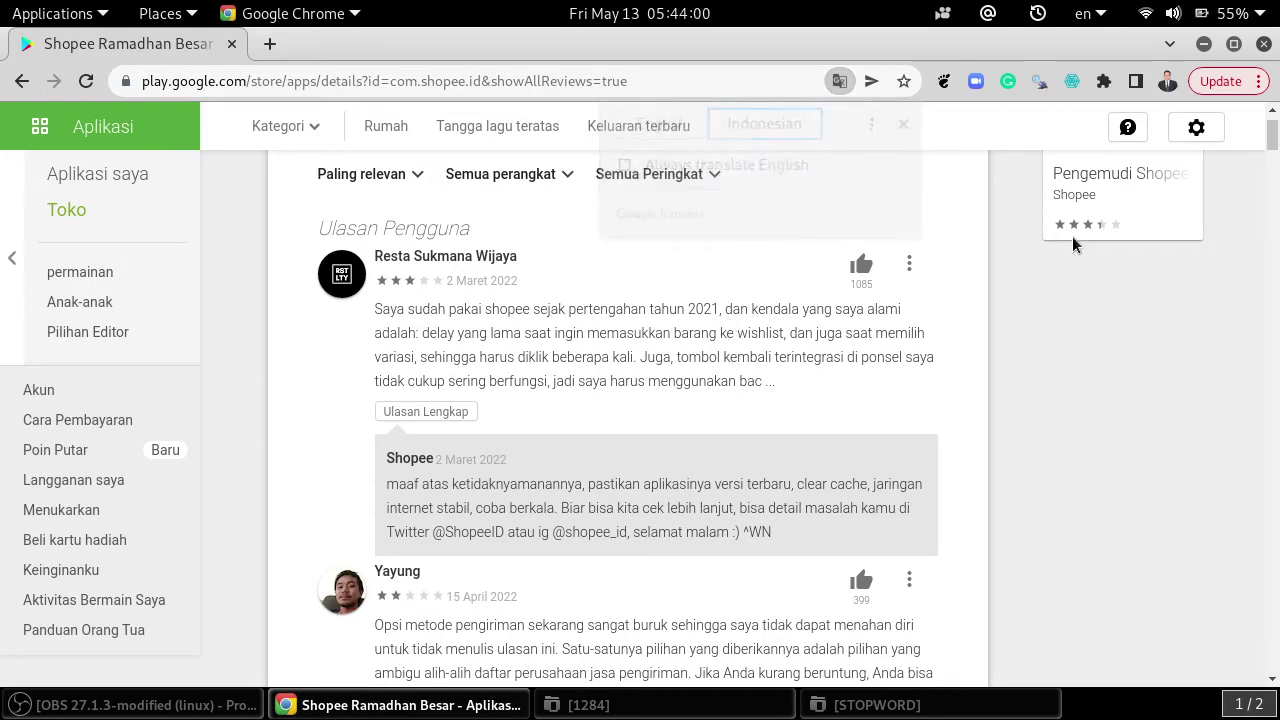
- Look through the translated reviews and Shopee's replies, and return to the start of the list
scroll(1127, 386, "down", 1)
scroll(1117, 398, "down", 8)
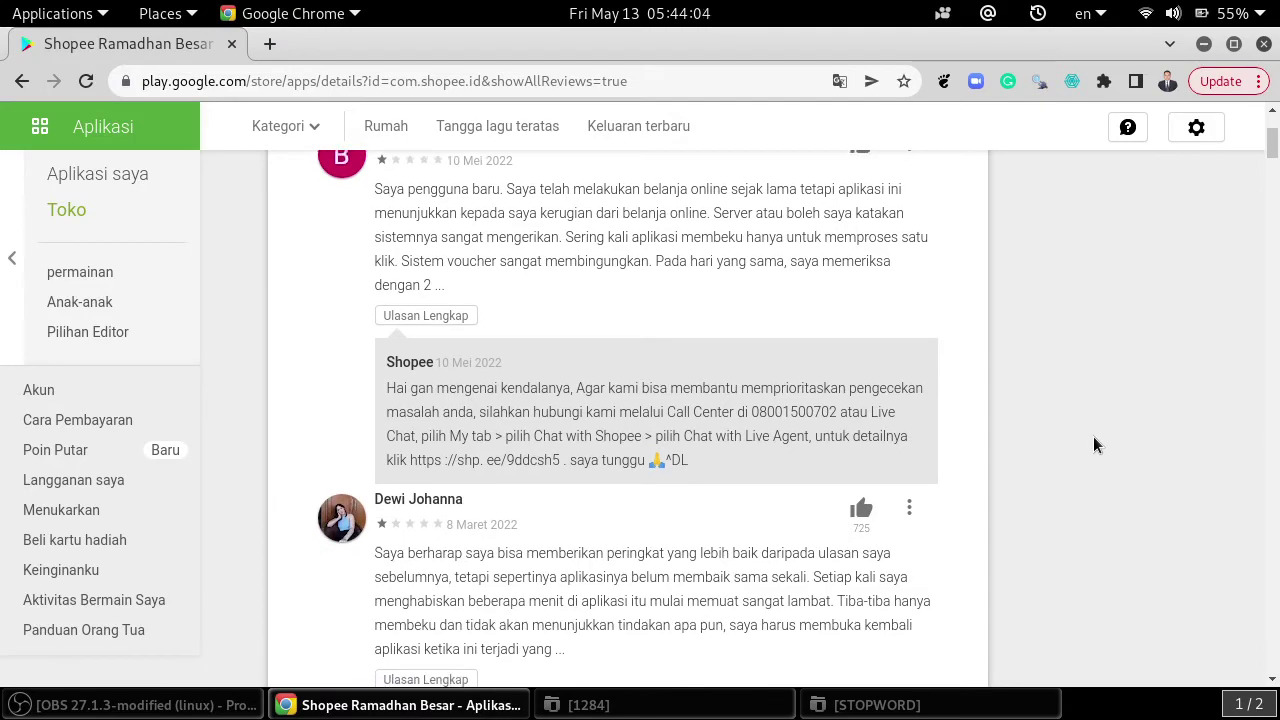
scroll(1093, 436, "down", 10)
scroll(1093, 437, "down", 10)
scroll(1093, 445, "up", 15)
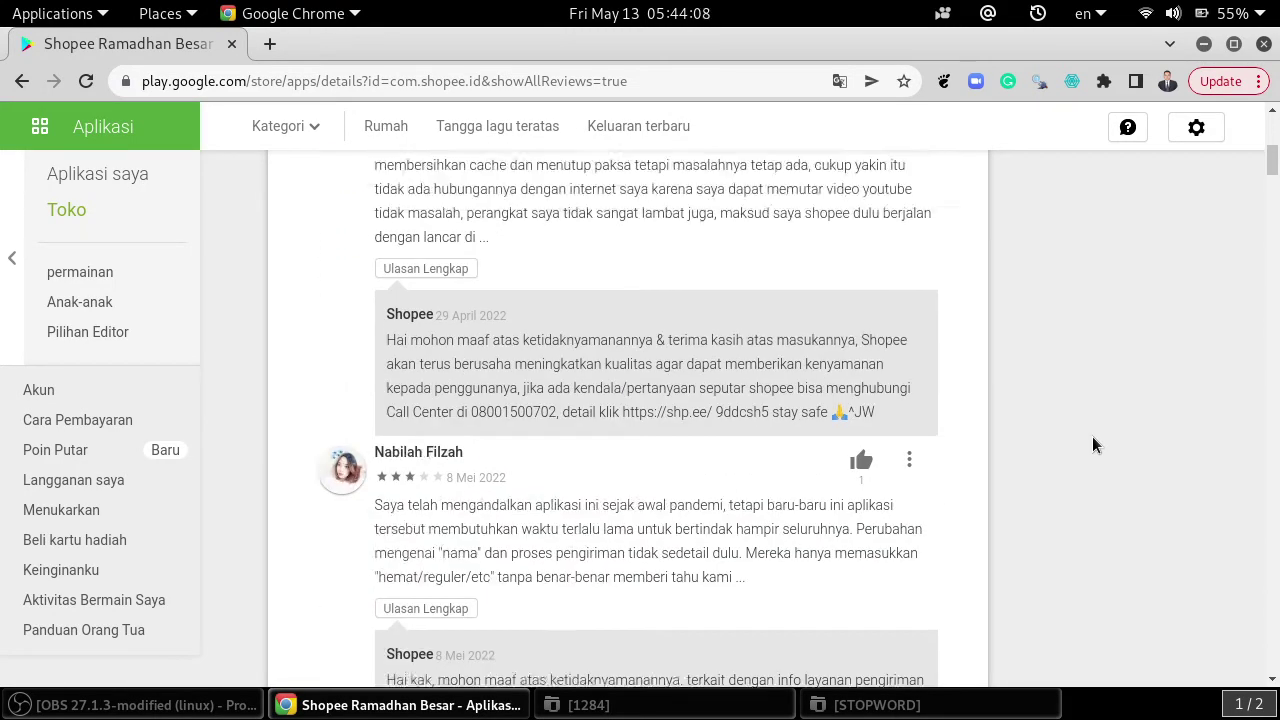
scroll(1092, 436, "up", 4)
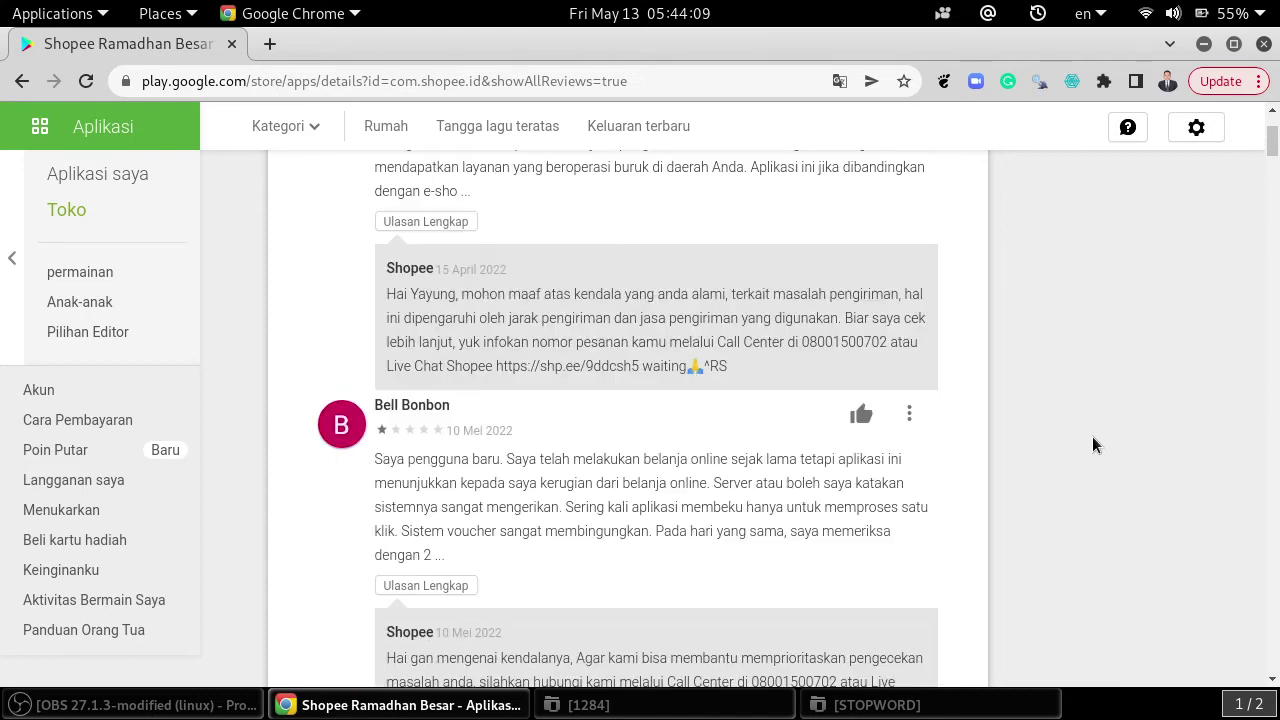
scroll(1092, 436, "up", 10)
- Examine how the first translated reviews are cut short and where each one offers its full text
scroll(1091, 426, "down", 1)
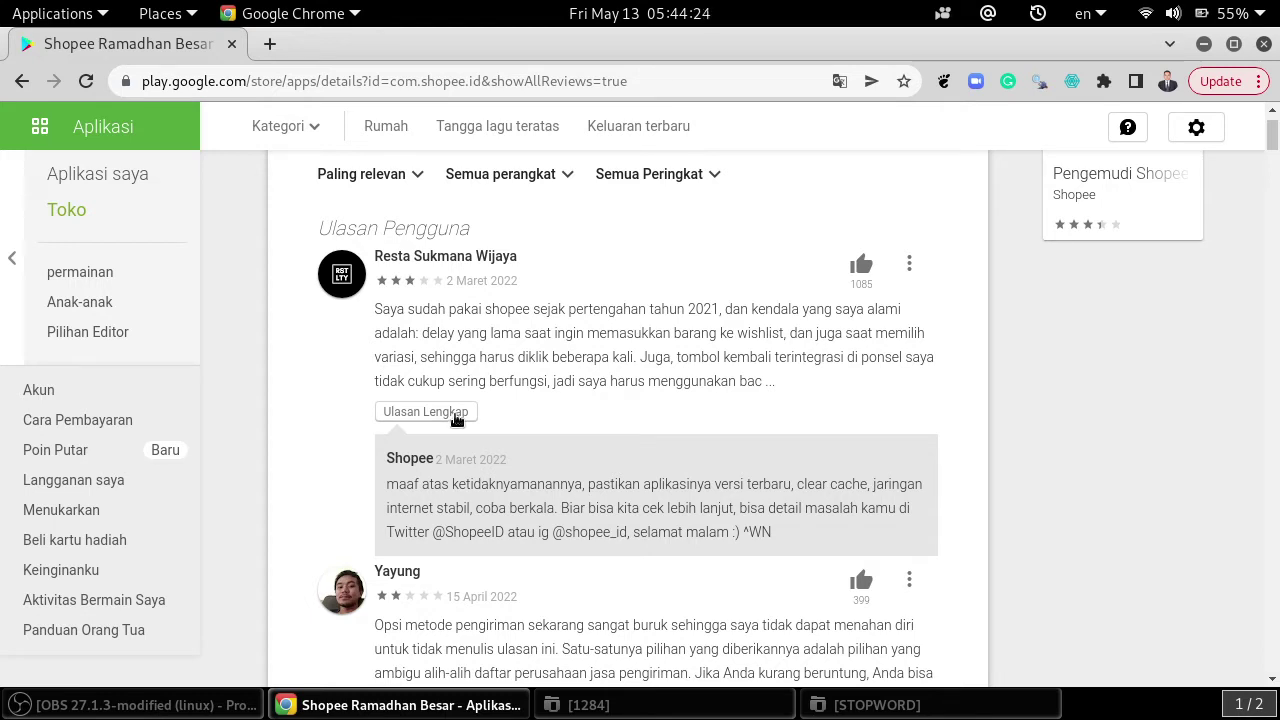
scroll(296, 416, "down", 2)
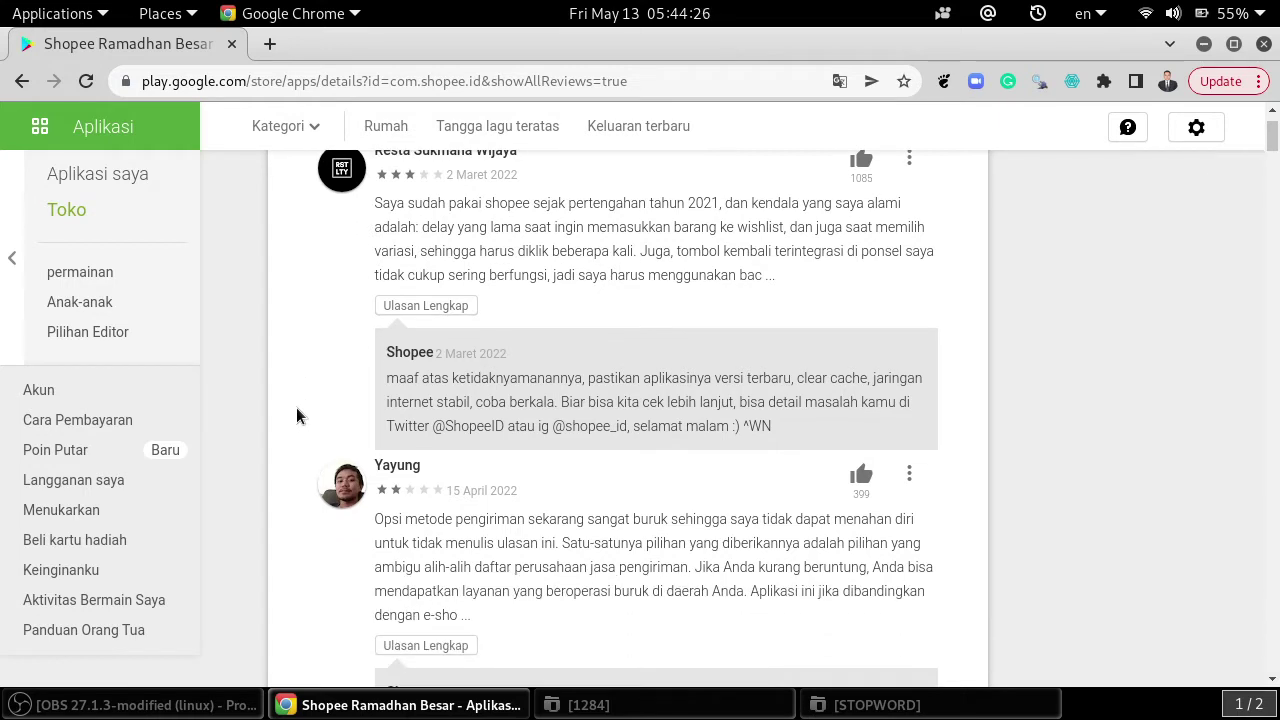
scroll(296, 416, "up", 1)
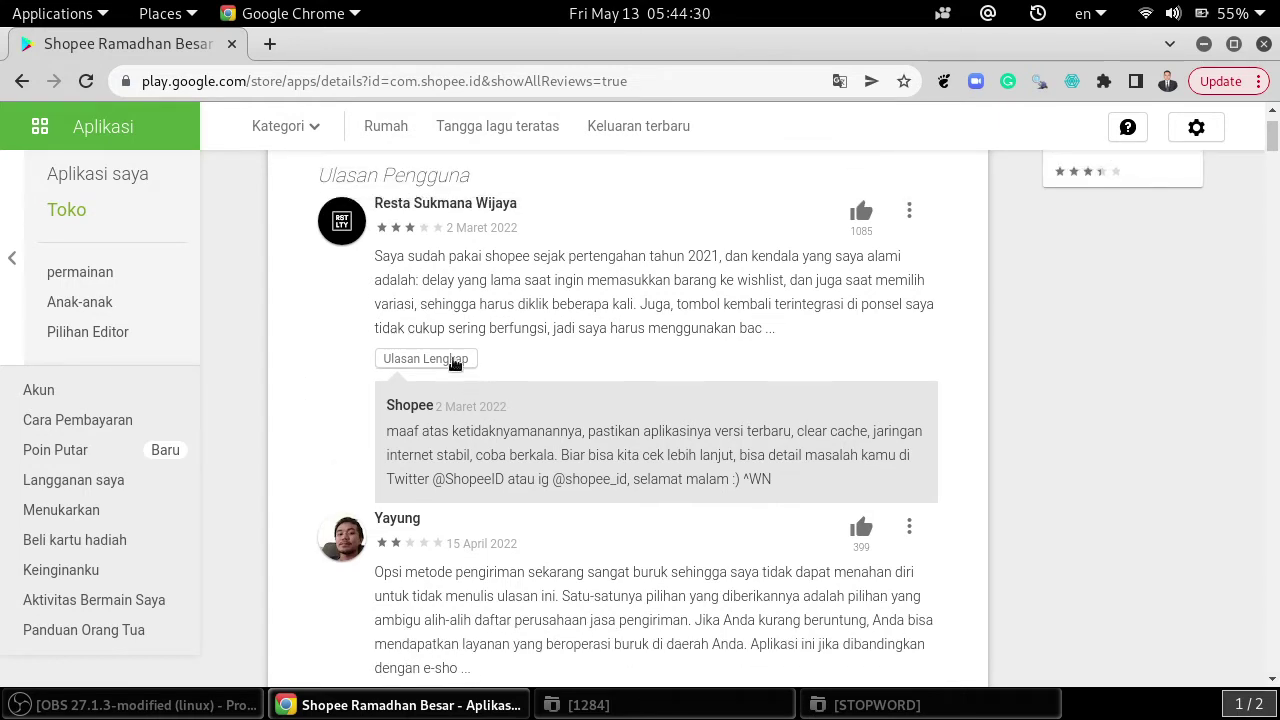
scroll(1028, 464, "down", 7)
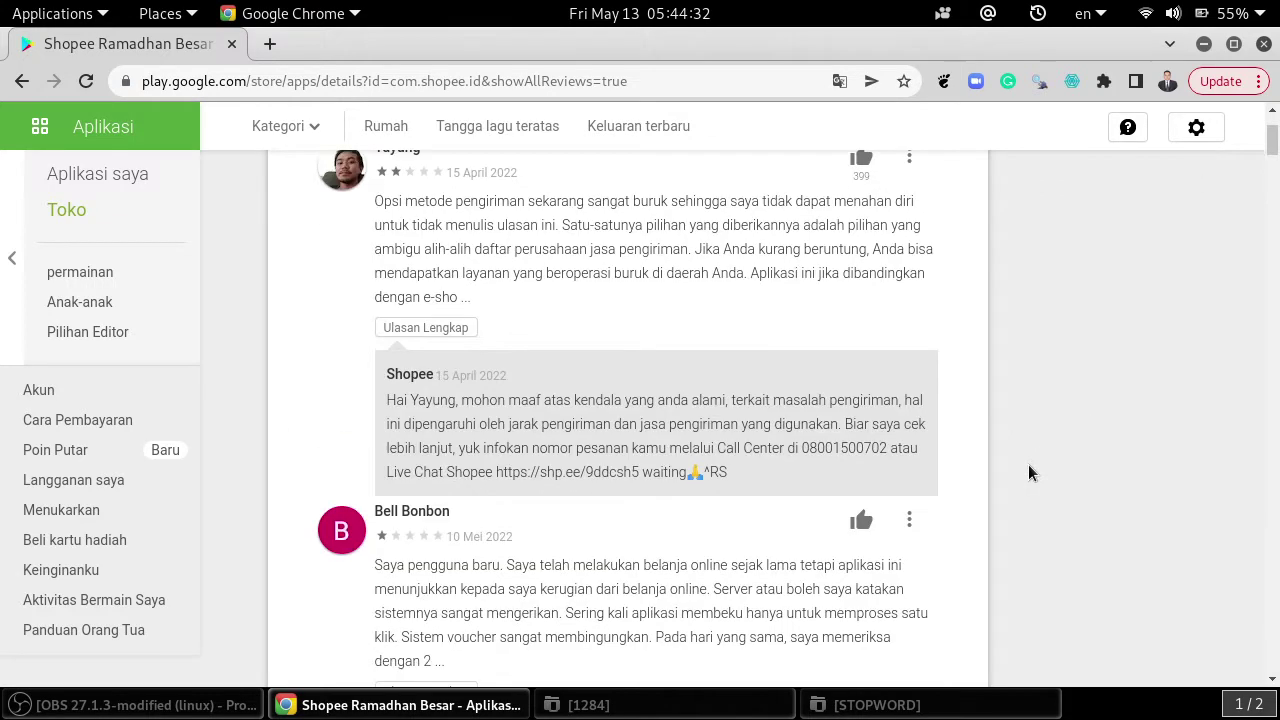
scroll(1028, 464, "up", 6)
scroll(1028, 464, "up", 2)
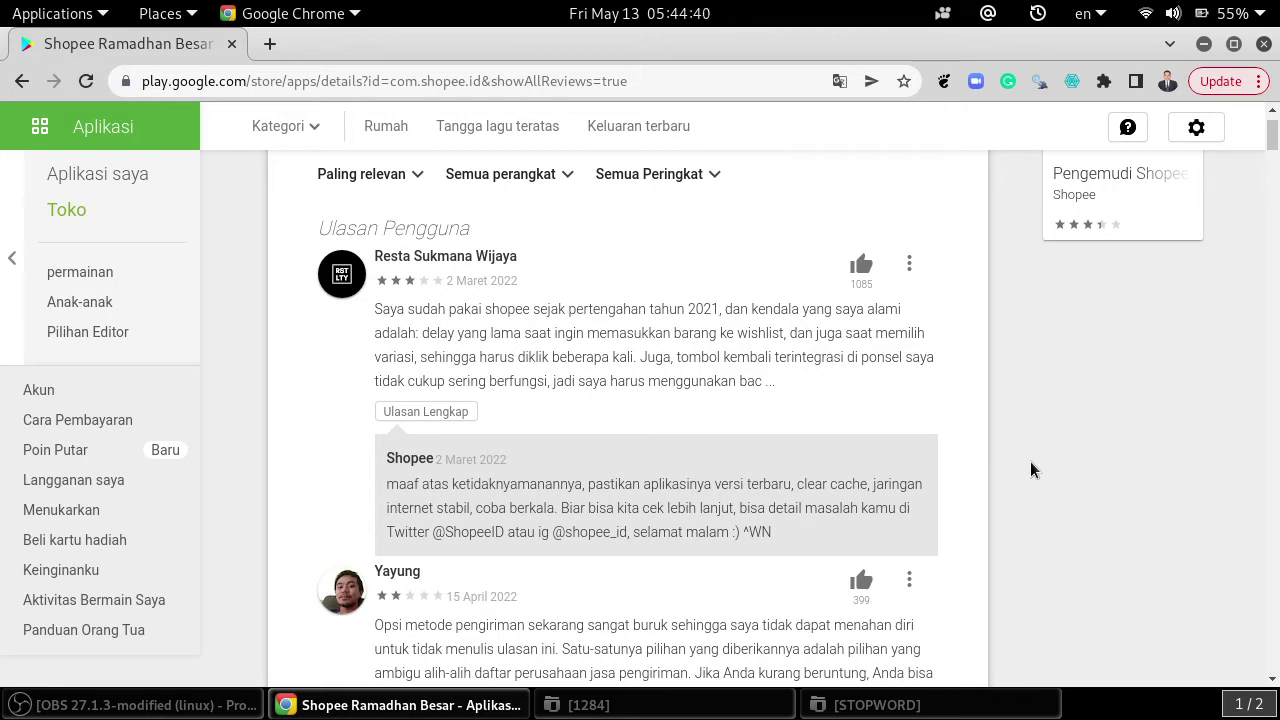
- Expand the first and second reviews to their full text and highlight the opening lines of the second one's translation
left_click(427, 413)
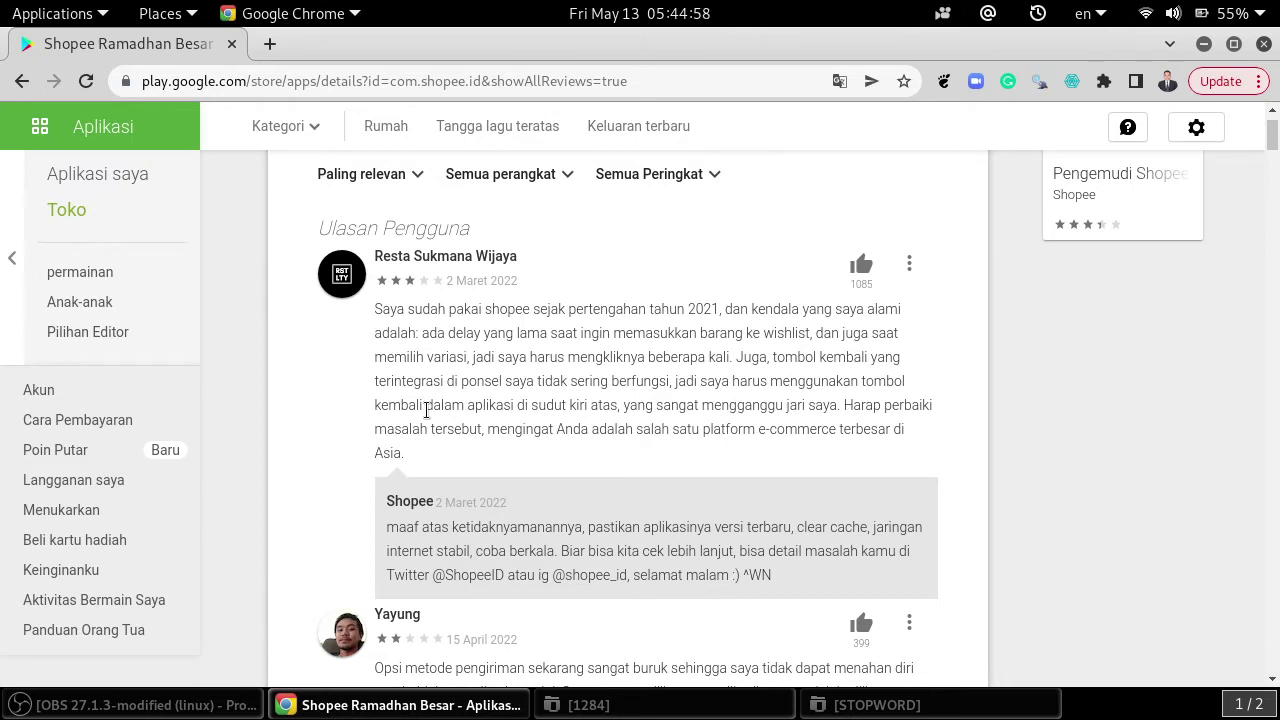
scroll(427, 410, "down", 4)
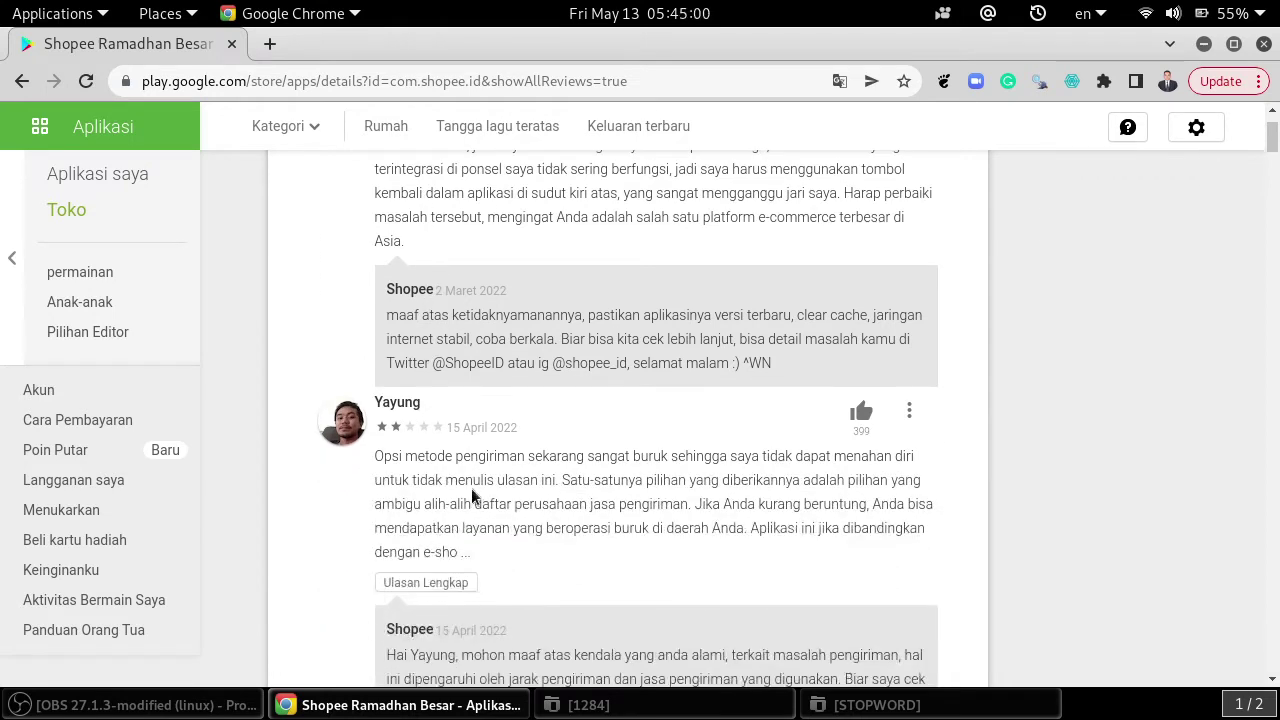
left_click(453, 583)
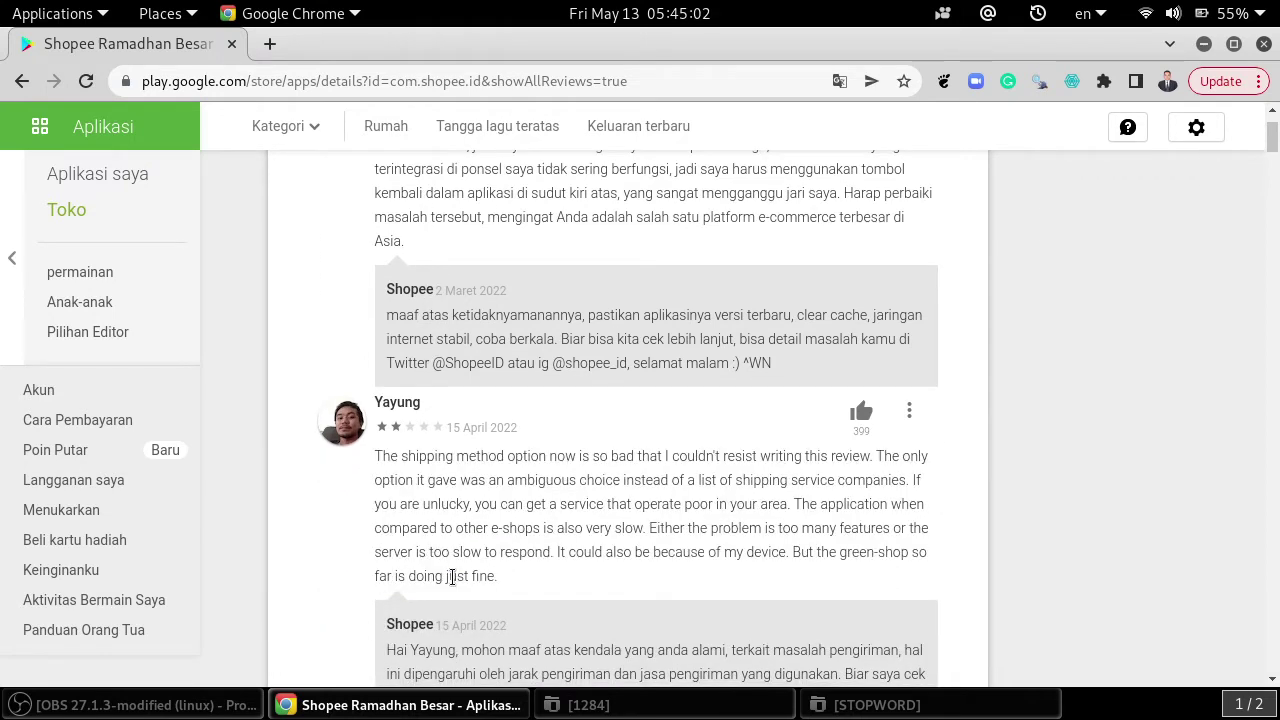
scroll(503, 373, "down", 3)
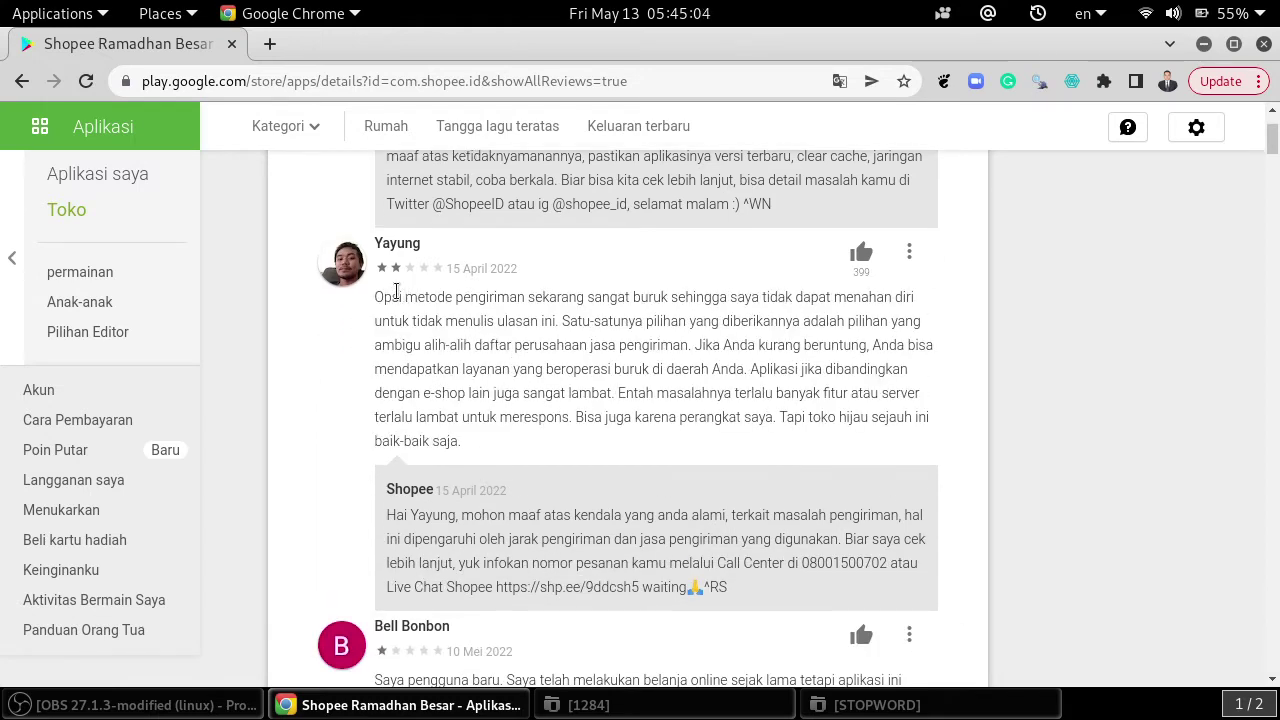
left_click_drag(376, 297, 610, 369)
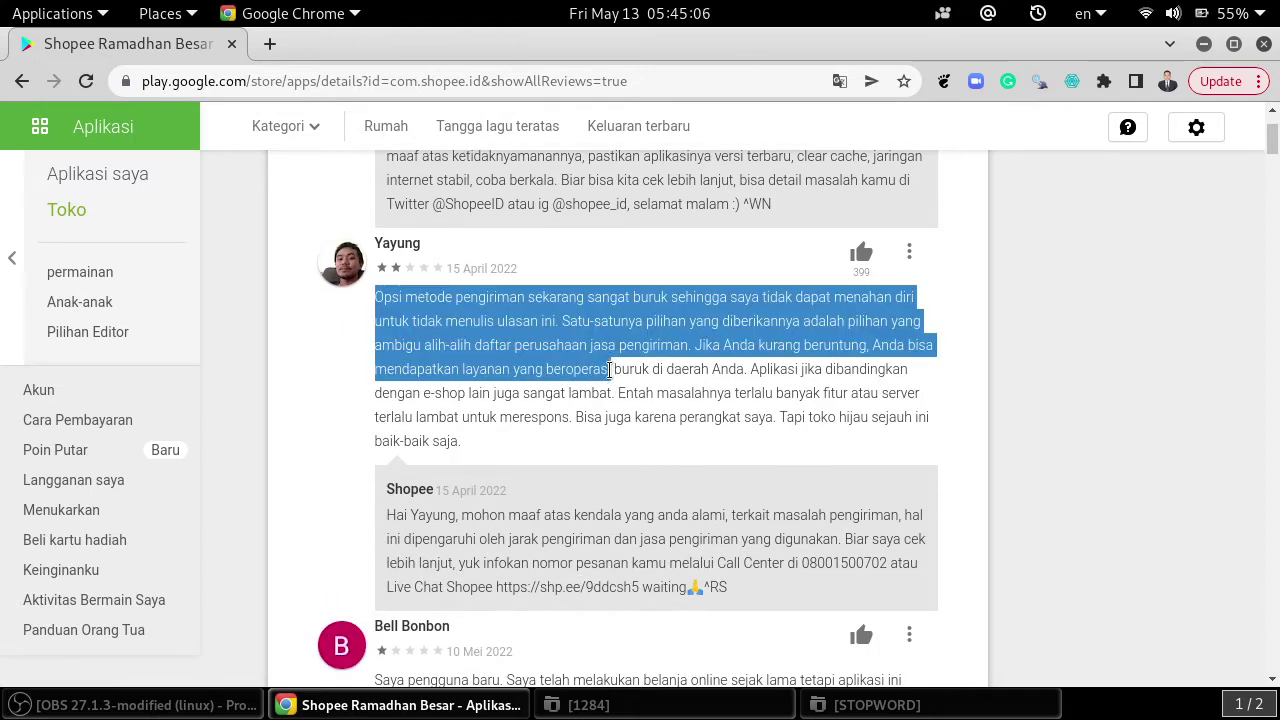
- Highlight the third review's shortened text, and expand the third and fourth reviews to their full text
scroll(438, 432, "down", 6)
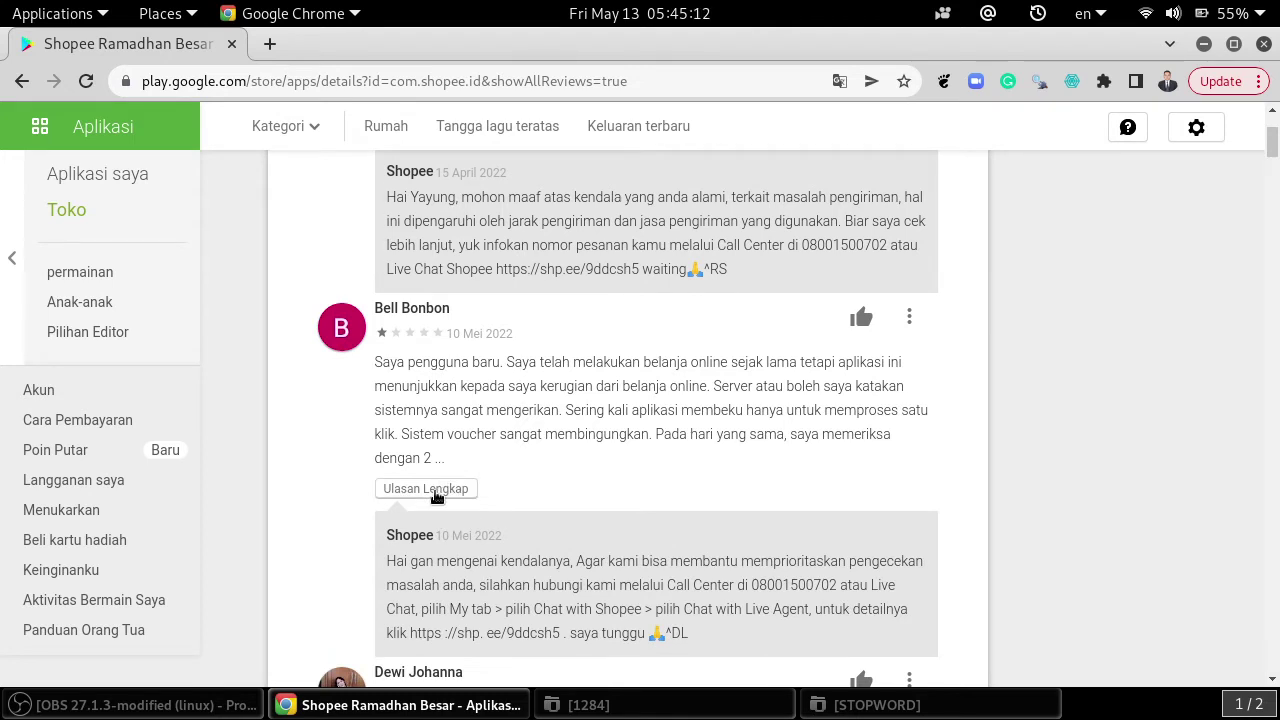
left_click_drag(377, 361, 481, 464)
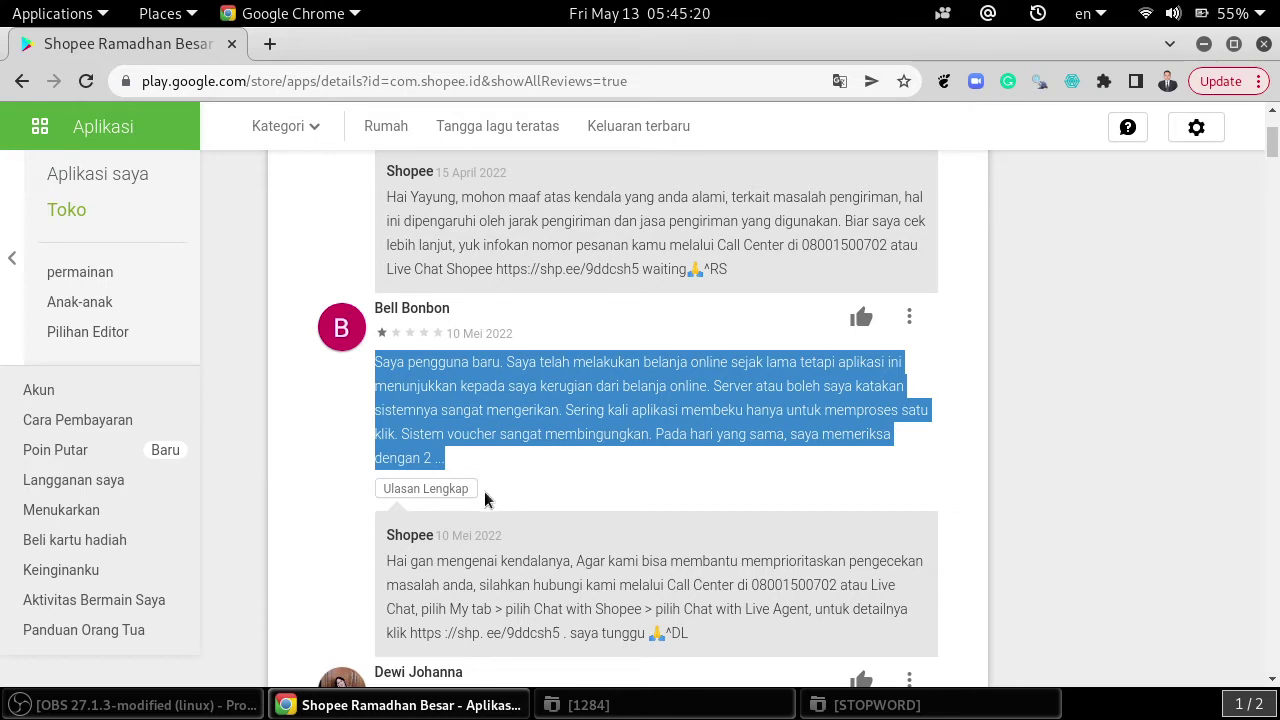
left_click(428, 489)
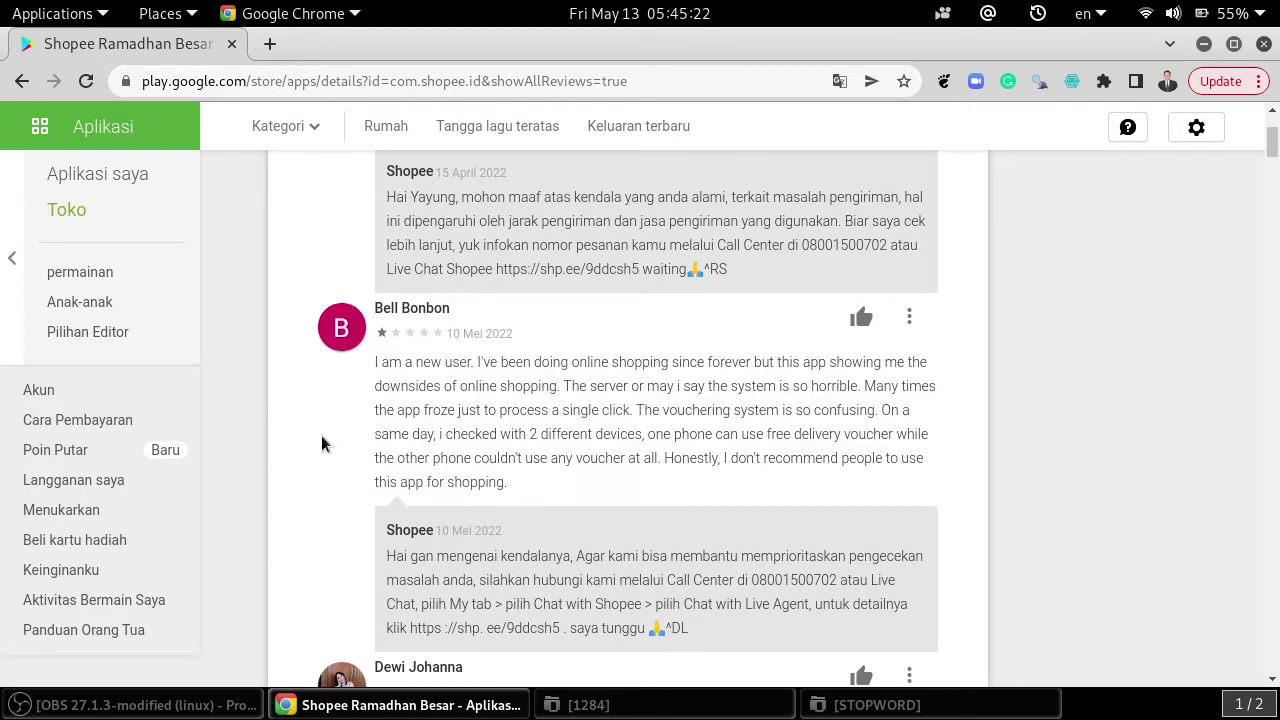
scroll(416, 498, "down", 3)
left_click(456, 554)
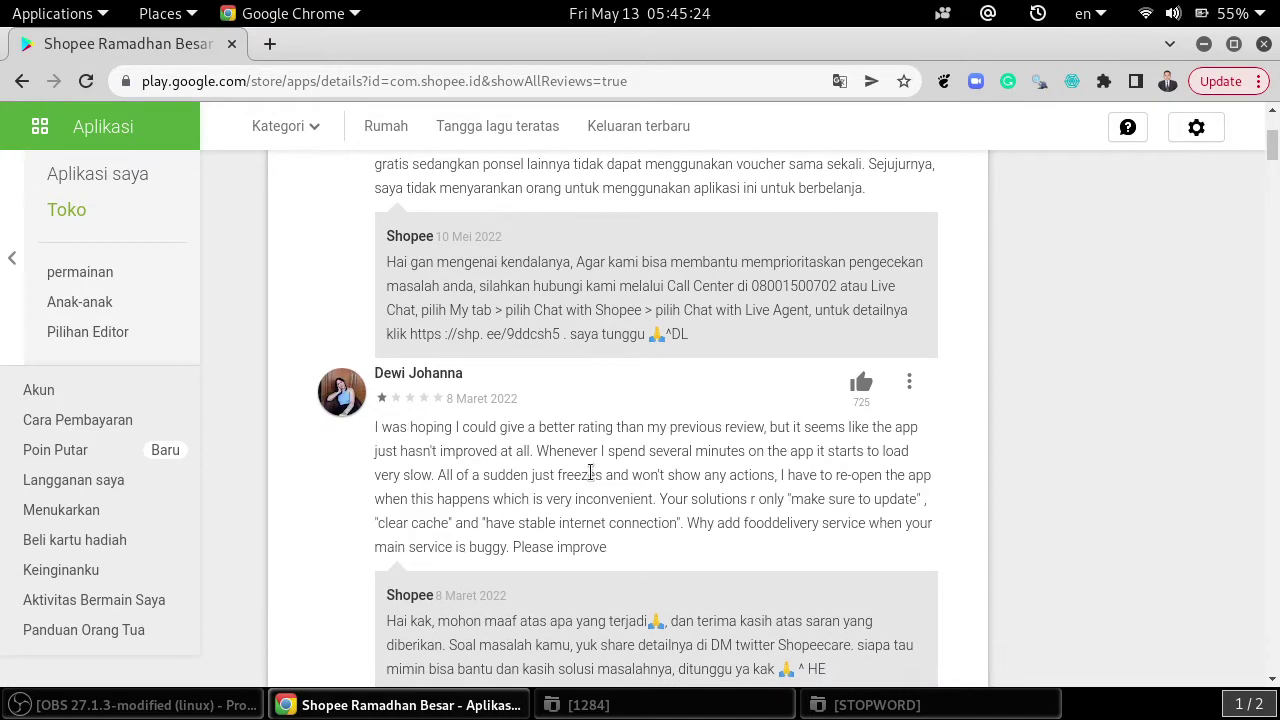
- Expand the fifth and sixth reviews, dated 24 and 23 April 2022, to their full text
scroll(308, 486, "down", 5)
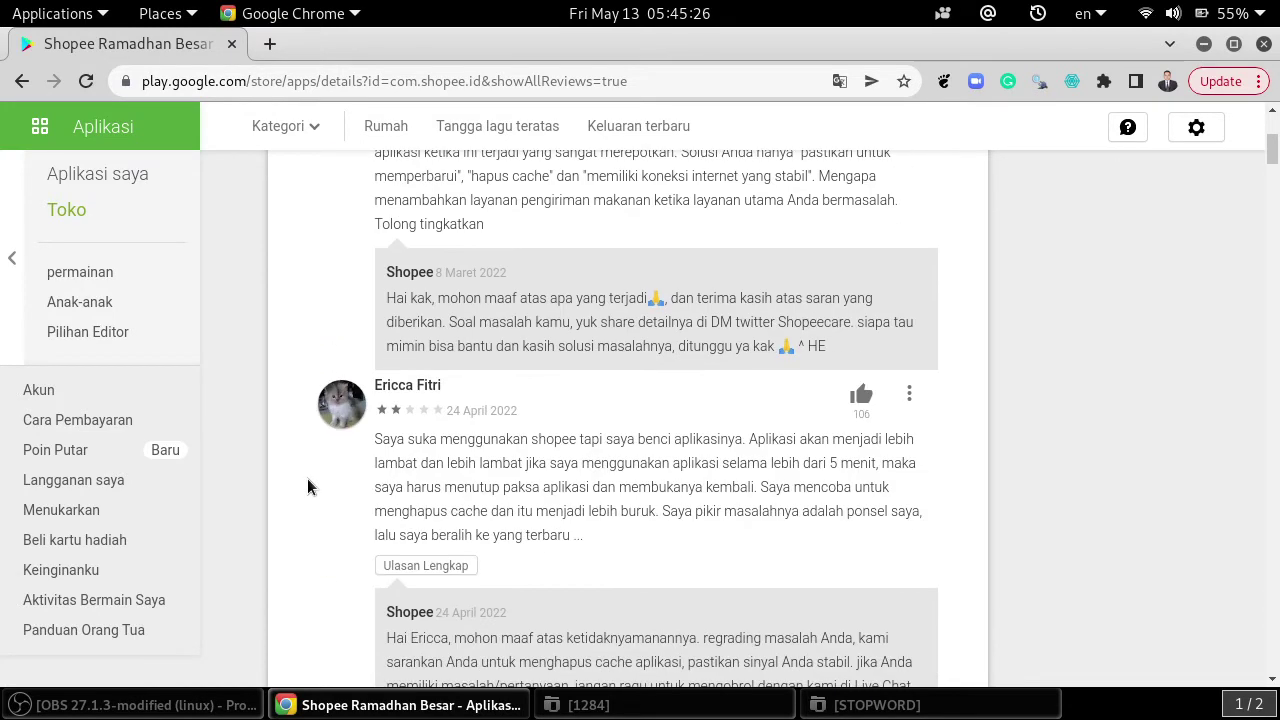
left_click(448, 413)
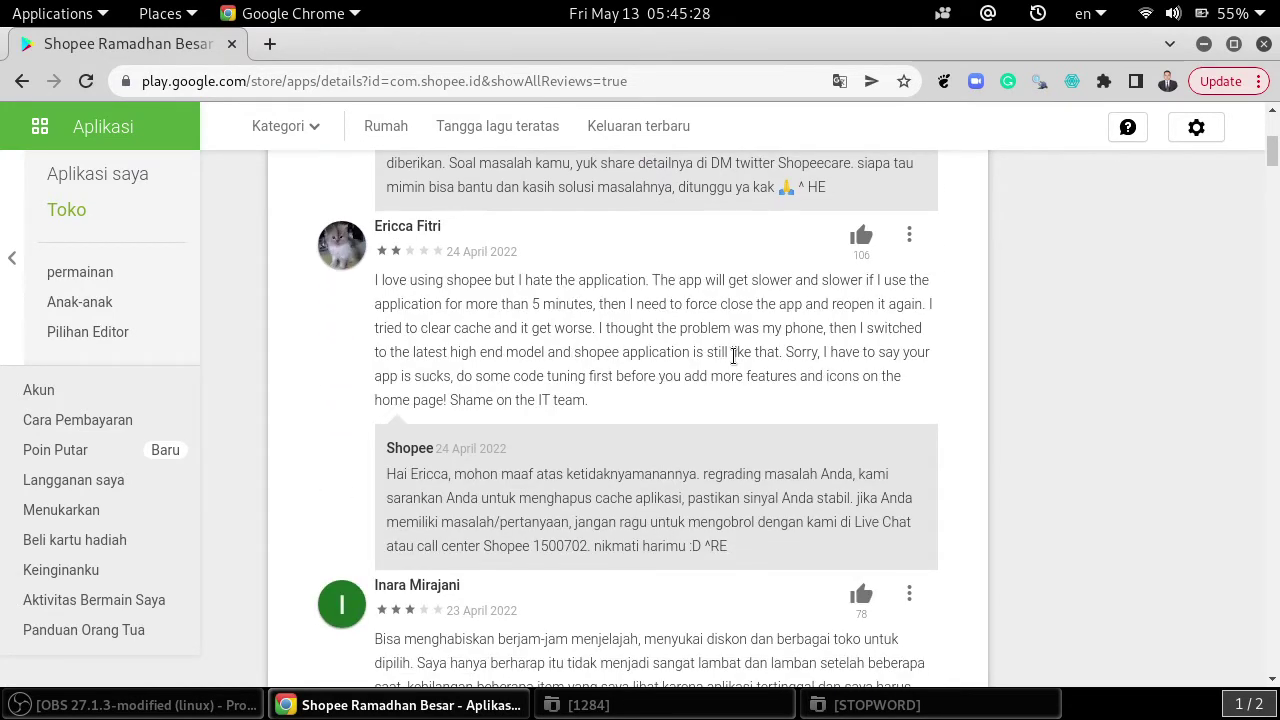
scroll(733, 355, "down", 4)
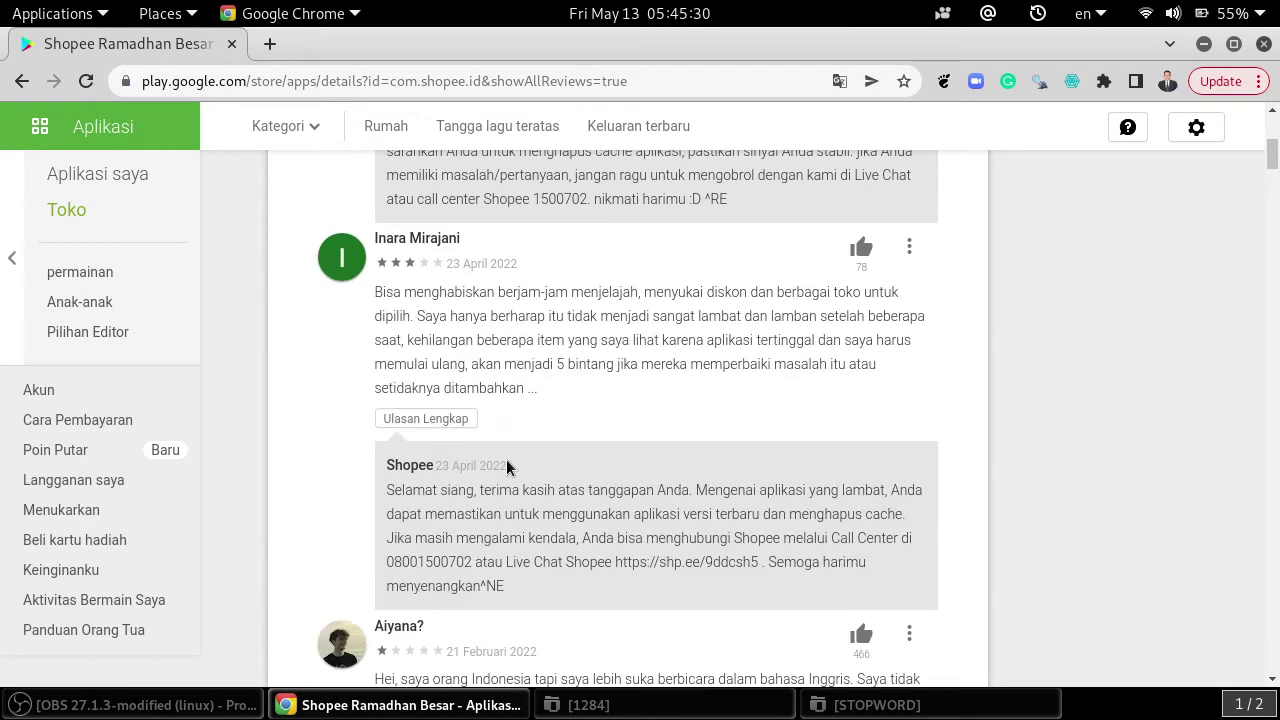
left_click(450, 418)
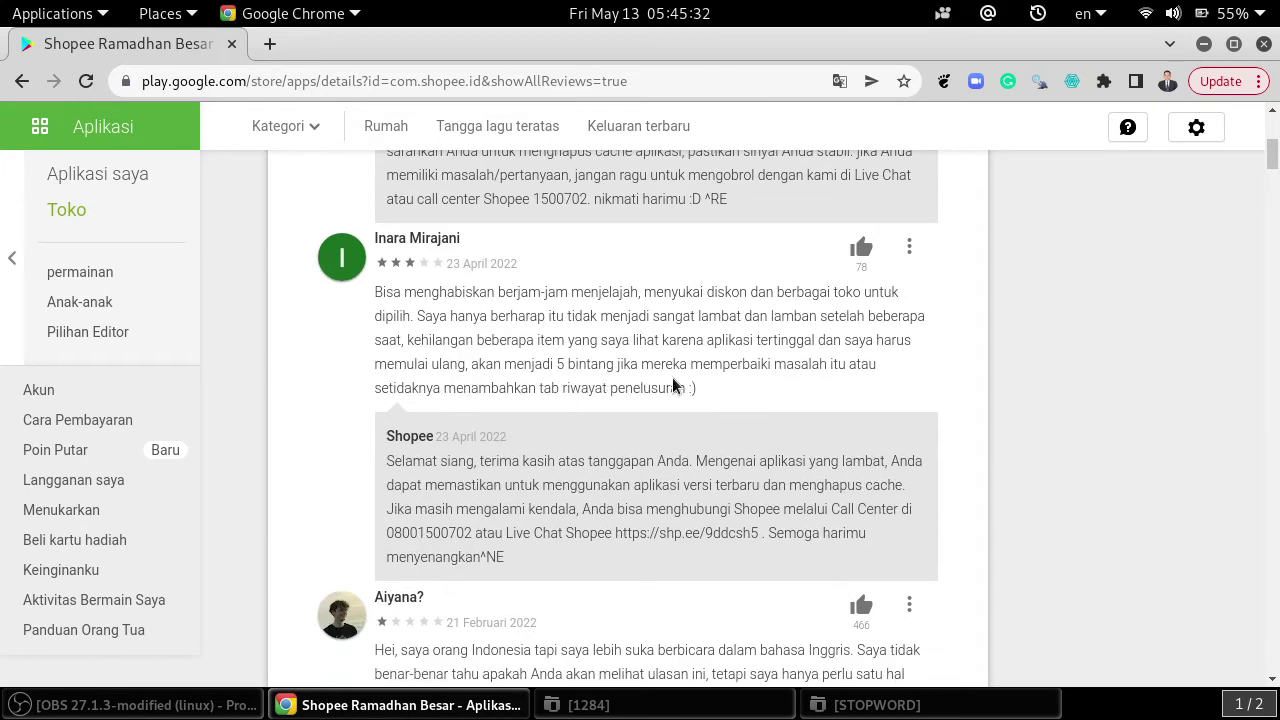
- Expand the seventh and eighth reviews, dated 21 February and 29 April 2022, to their full text
scroll(586, 436, "down", 3)
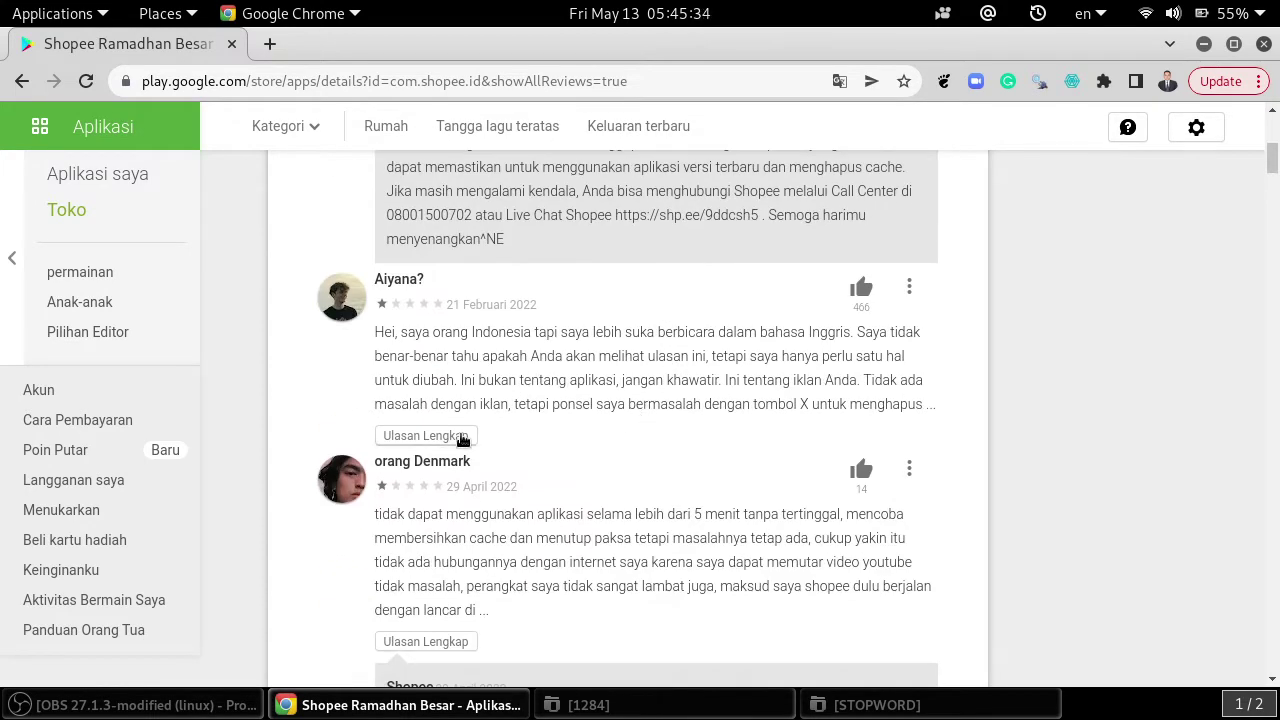
left_click(425, 435)
scroll(685, 418, "down", 3)
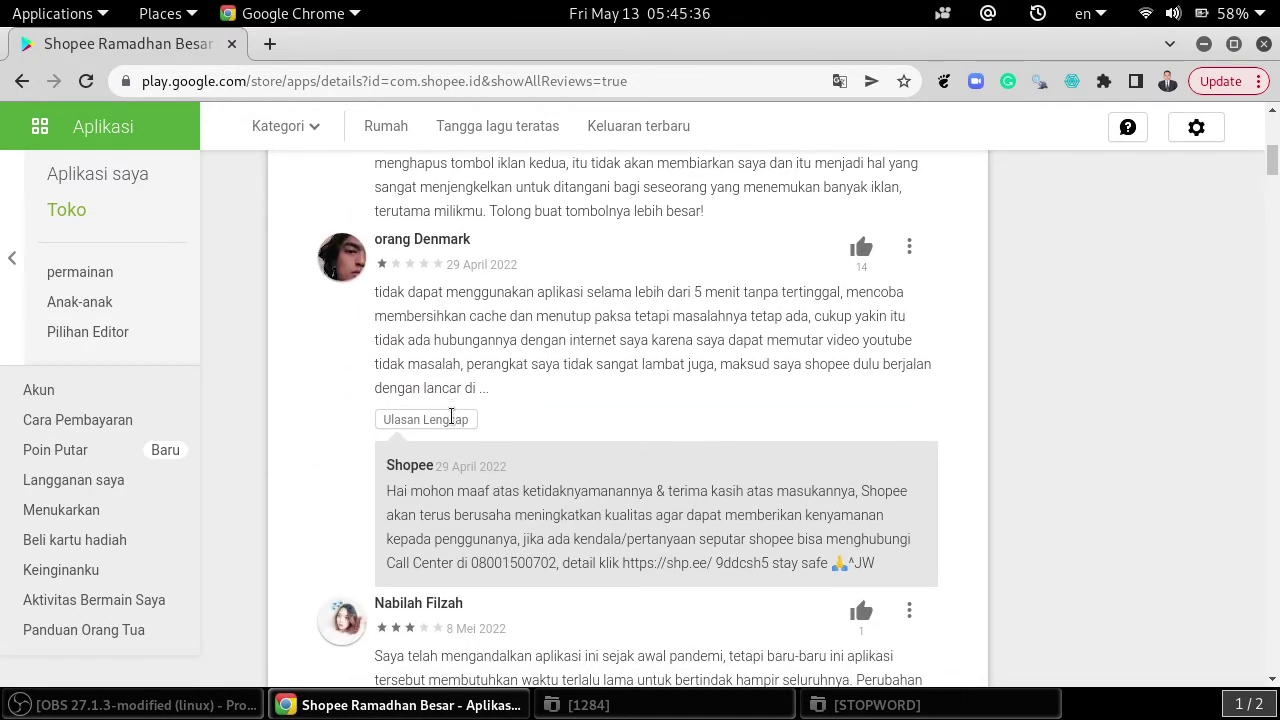
left_click(446, 418)
scroll(570, 428, "down", 3)
scroll(495, 443, "up", 1)
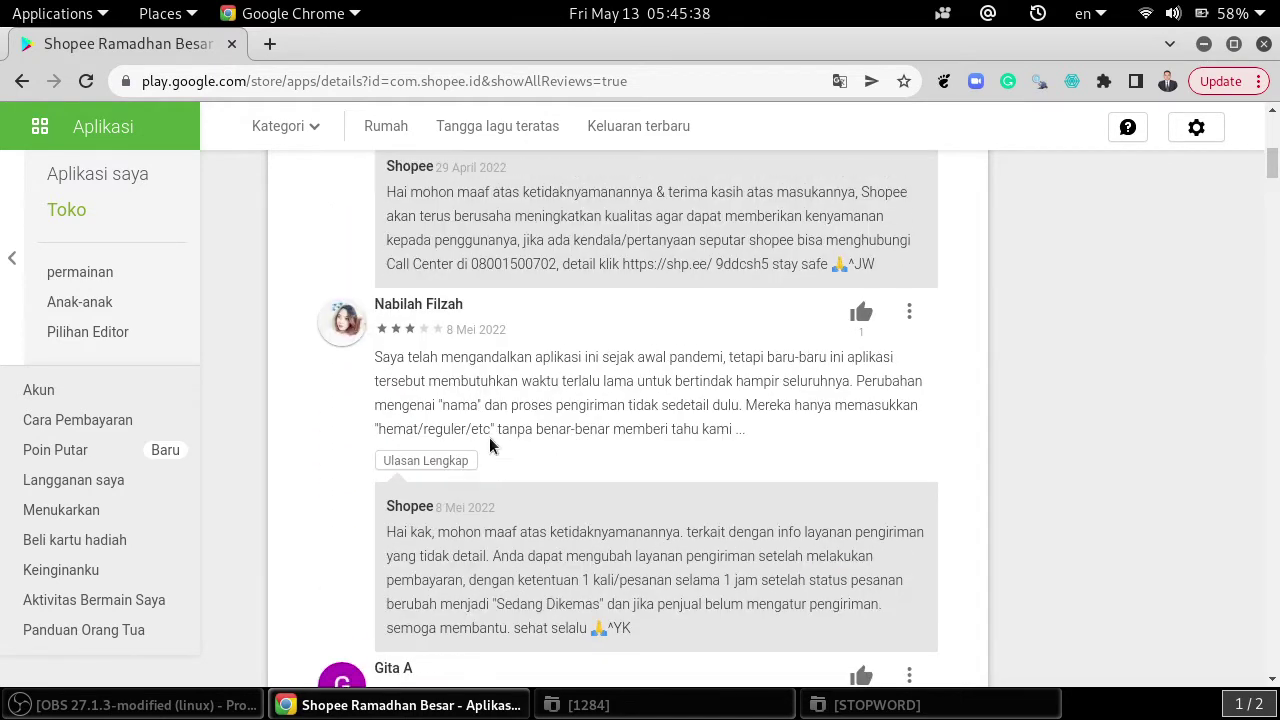
- Expand the reviews dated 8 May, 7 May and 4 January 2022 to their full text
left_click(450, 461)
scroll(594, 456, "down", 3)
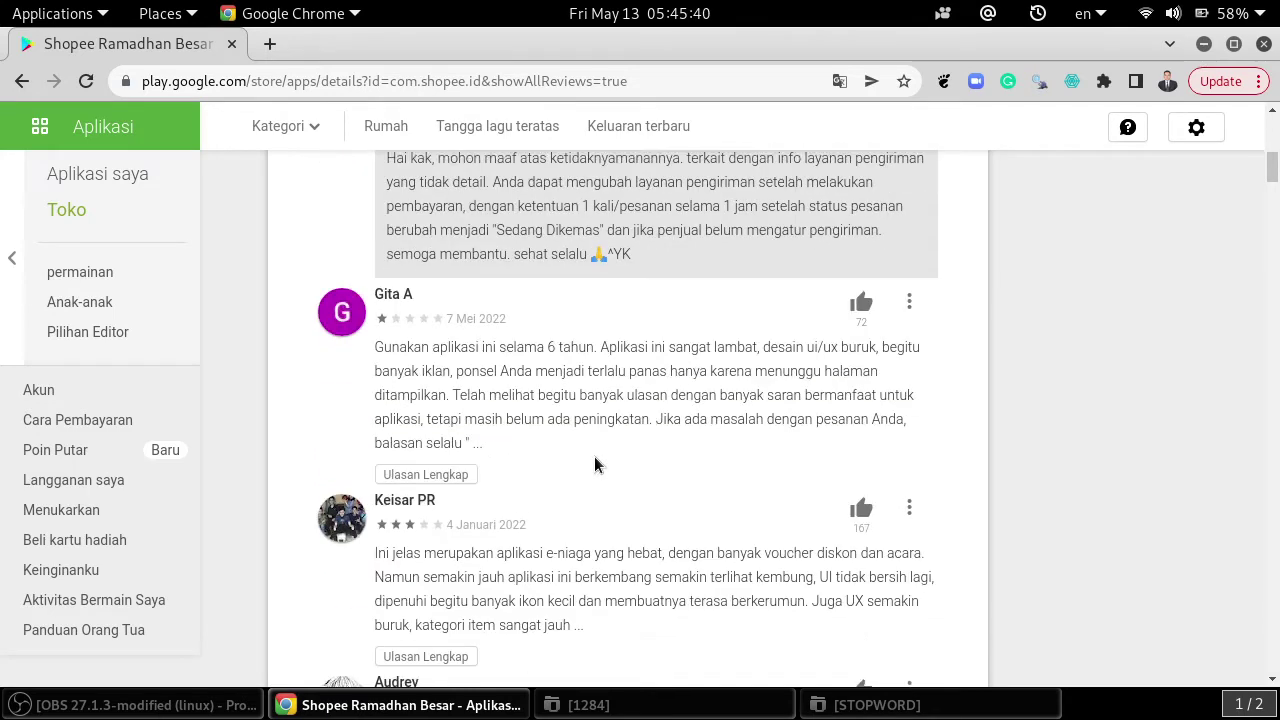
left_click(468, 458)
scroll(560, 437, "down", 3)
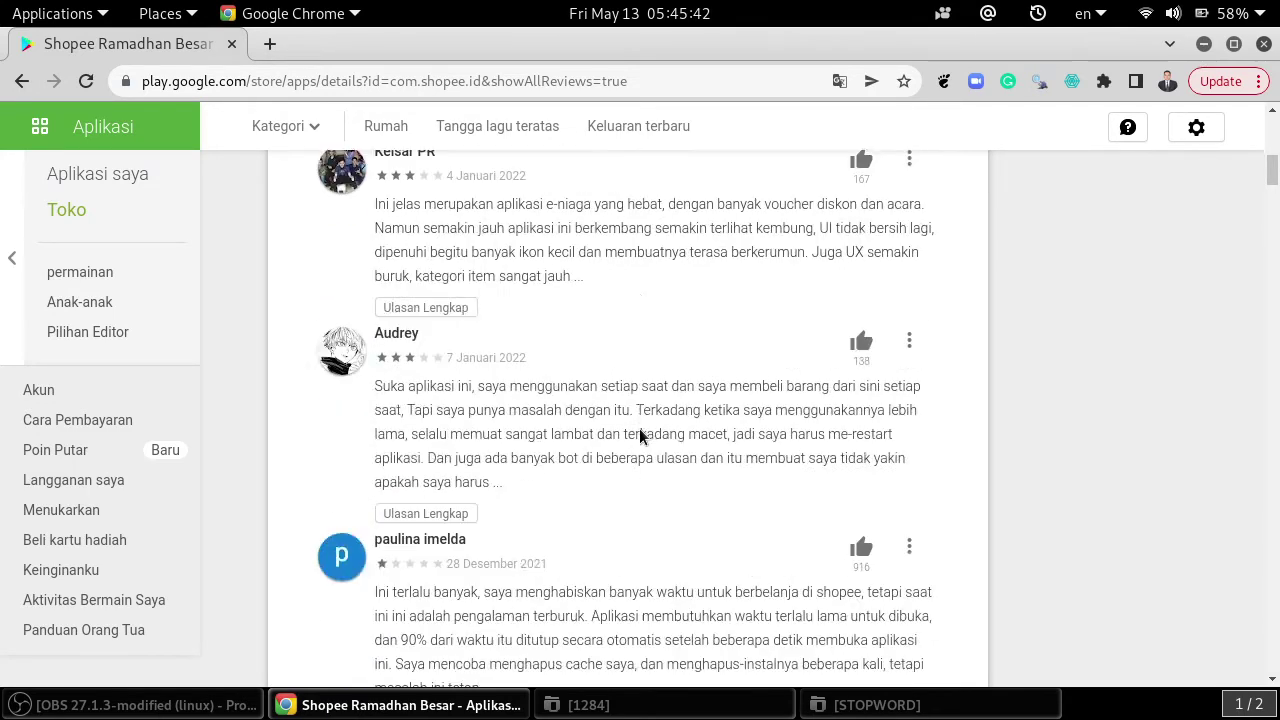
scroll(455, 360, "up", 1)
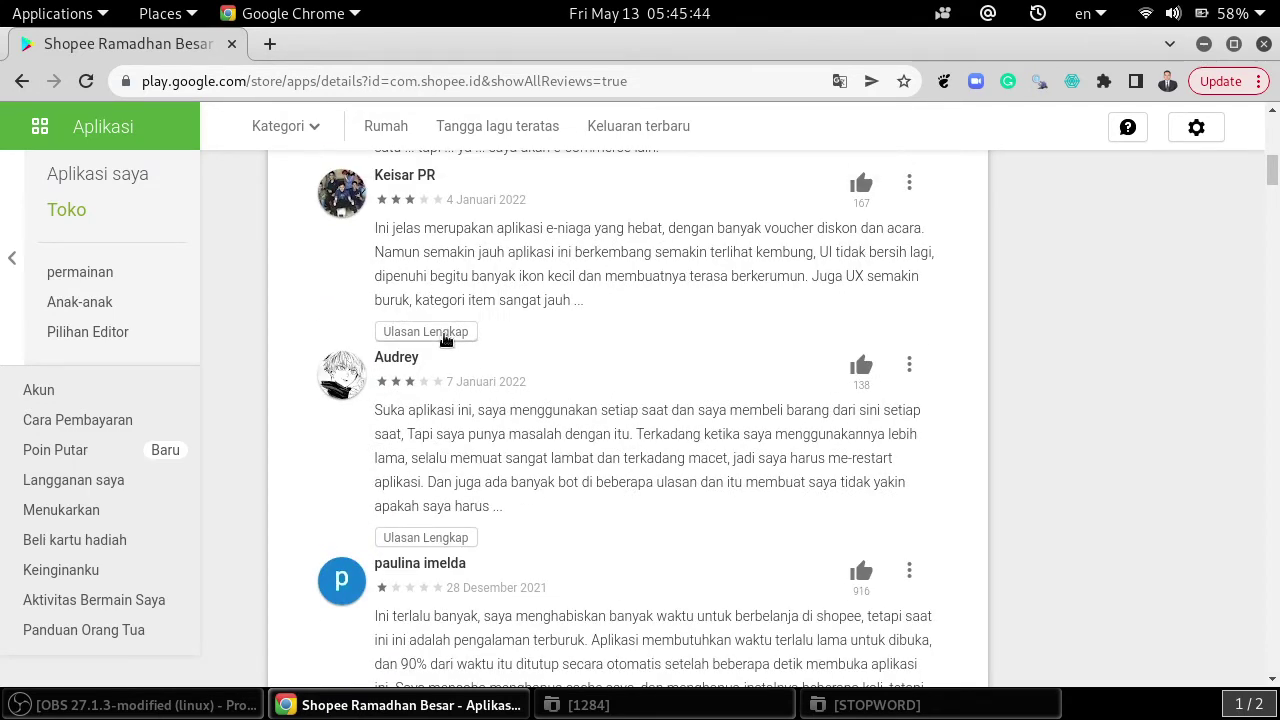
left_click(446, 332)
scroll(671, 380, "down", 3)
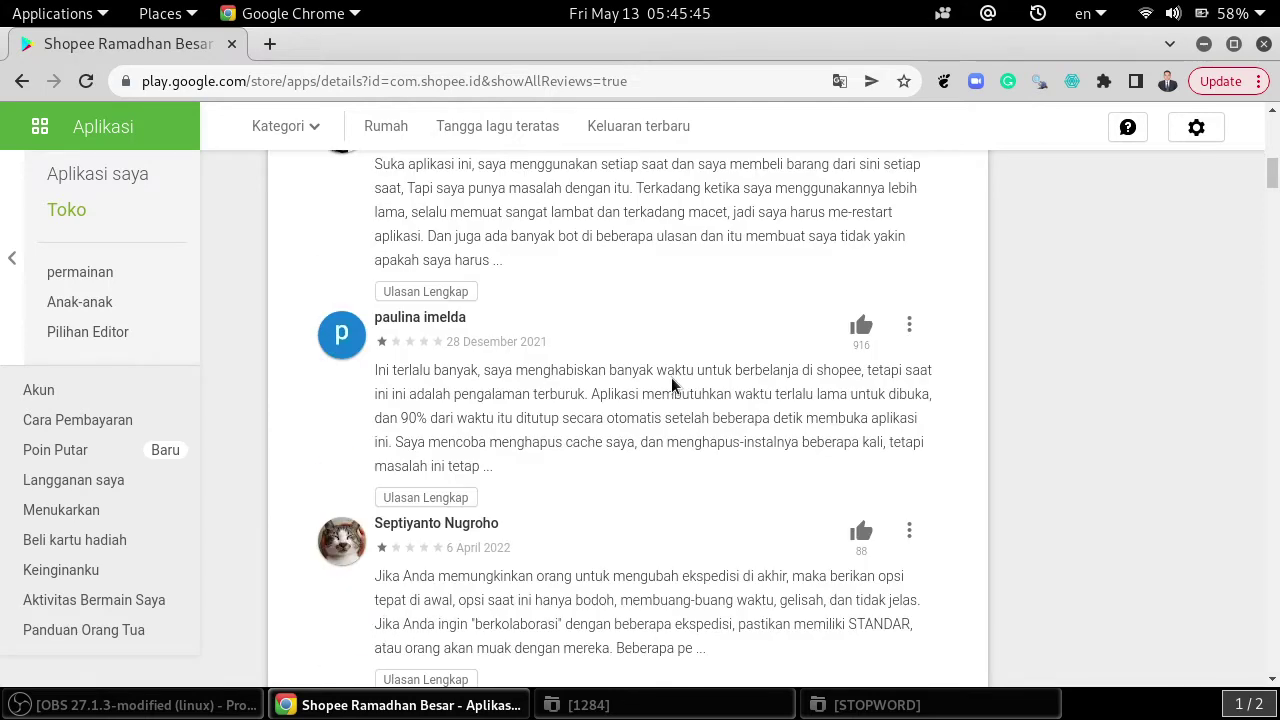
- Expand the reviews dated 7 January 2022, 28 December 2021 and 6 April 2022 to their full text
left_click(455, 293)
scroll(530, 360, "down", 3)
scroll(449, 300, "up", 1)
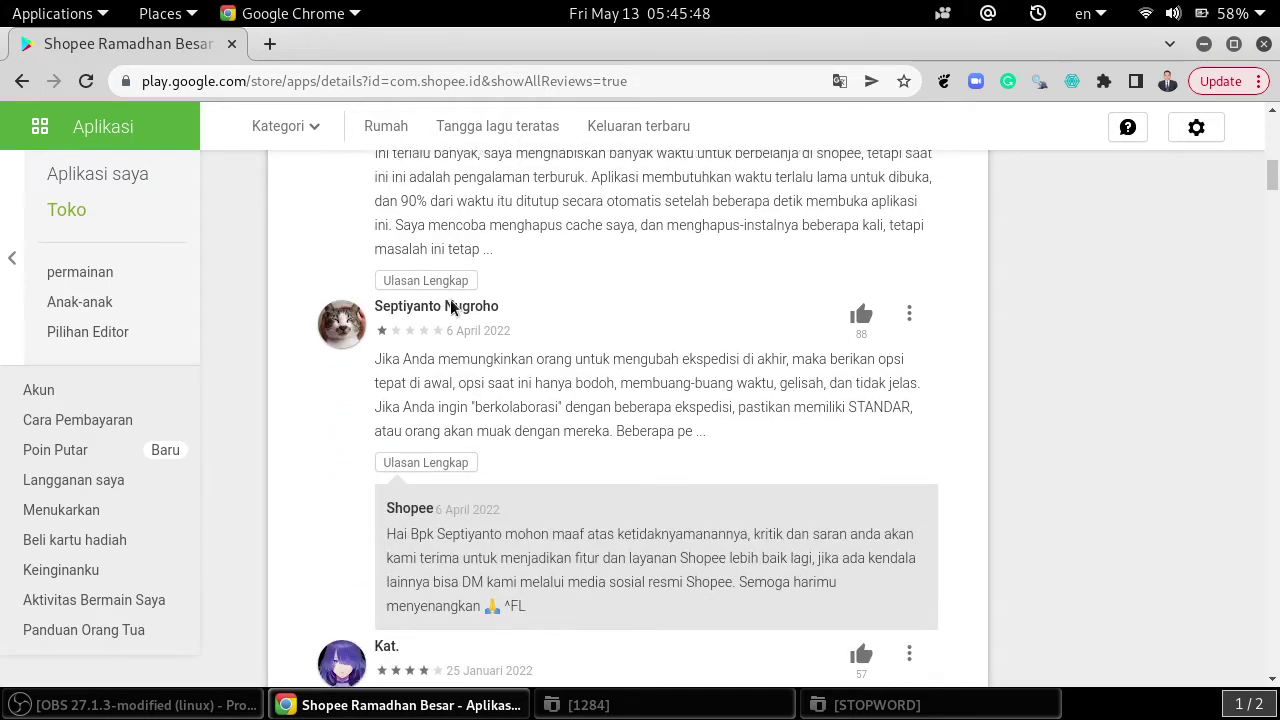
left_click(447, 281)
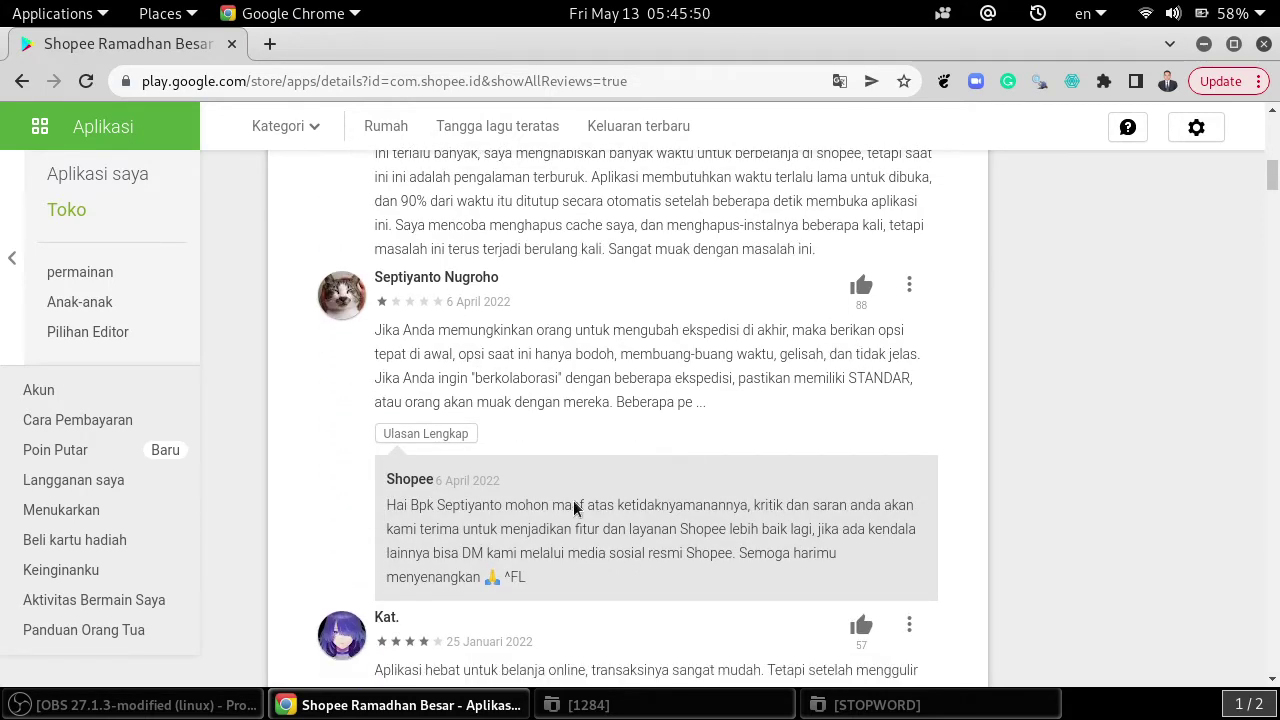
left_click(459, 386)
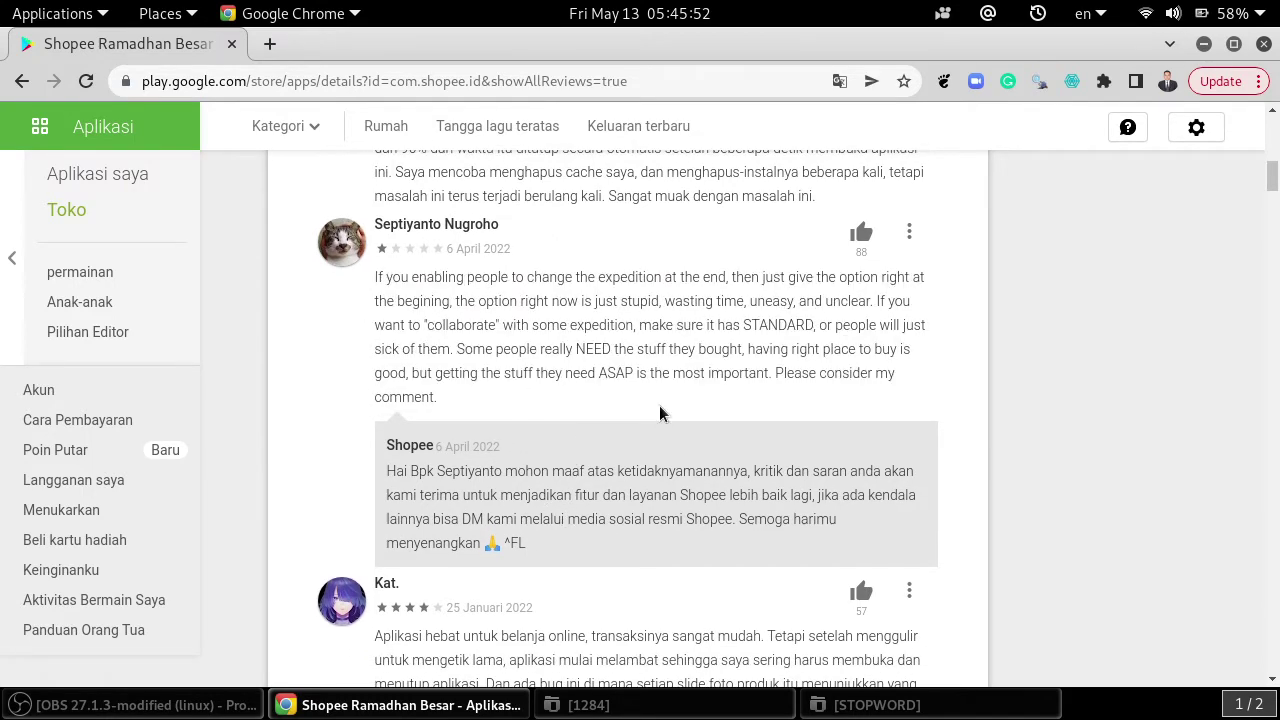
- Expand the reviews dated 8 February 2022, 20 January 2022 and 22 December 2021 to their full text
scroll(659, 405, "down", 5)
scroll(535, 470, "down", 4)
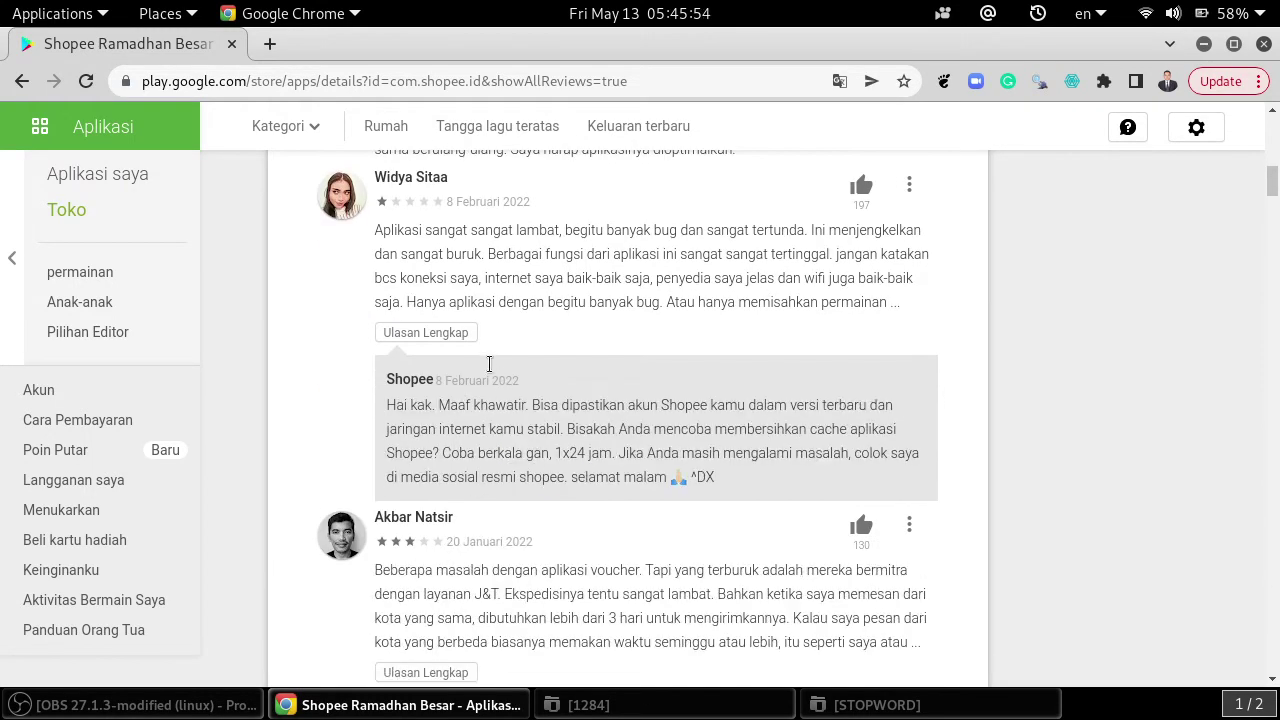
left_click(429, 331)
scroll(625, 417, "down", 1)
scroll(625, 417, "down", 2)
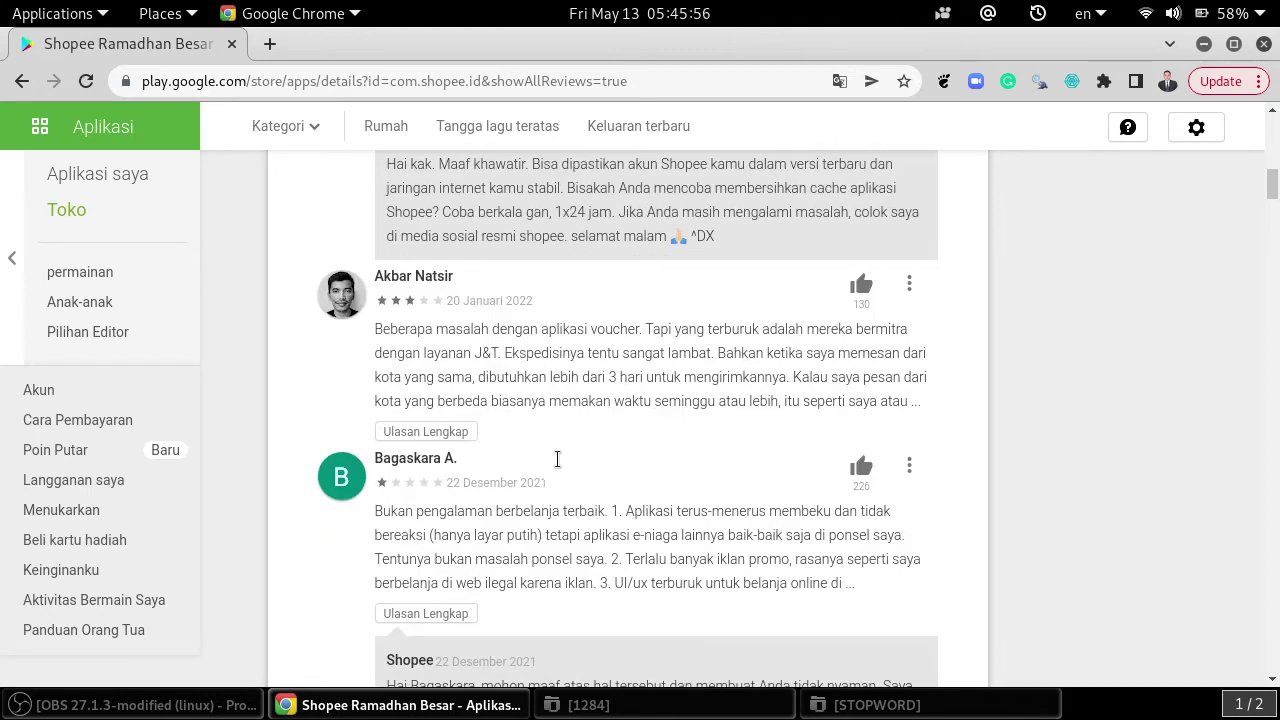
left_click(436, 458)
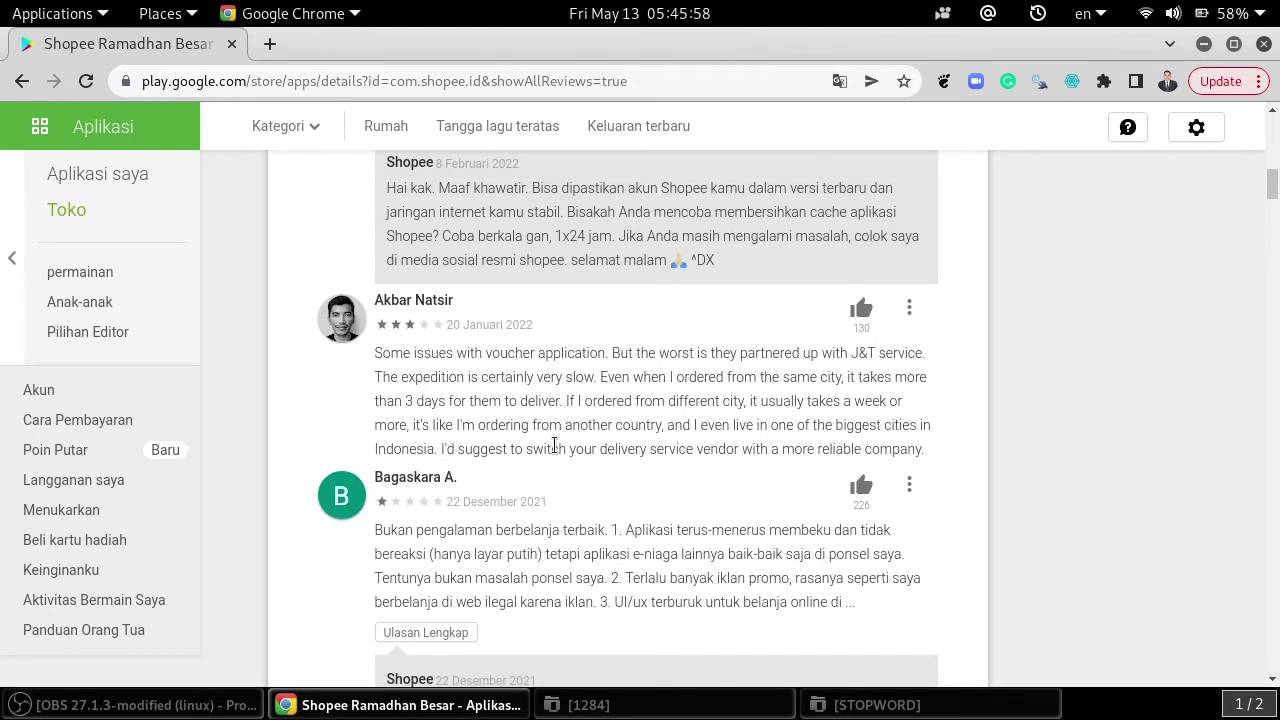
scroll(441, 372, "down", 4)
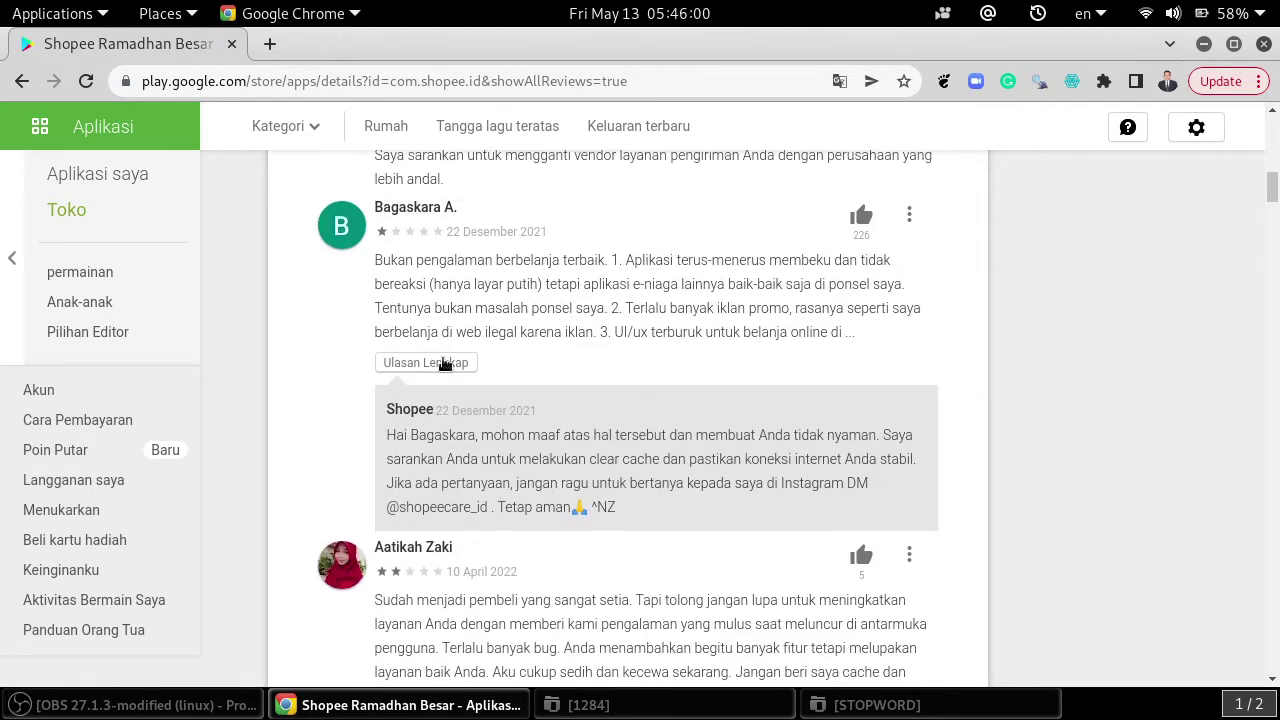
left_click(441, 368)
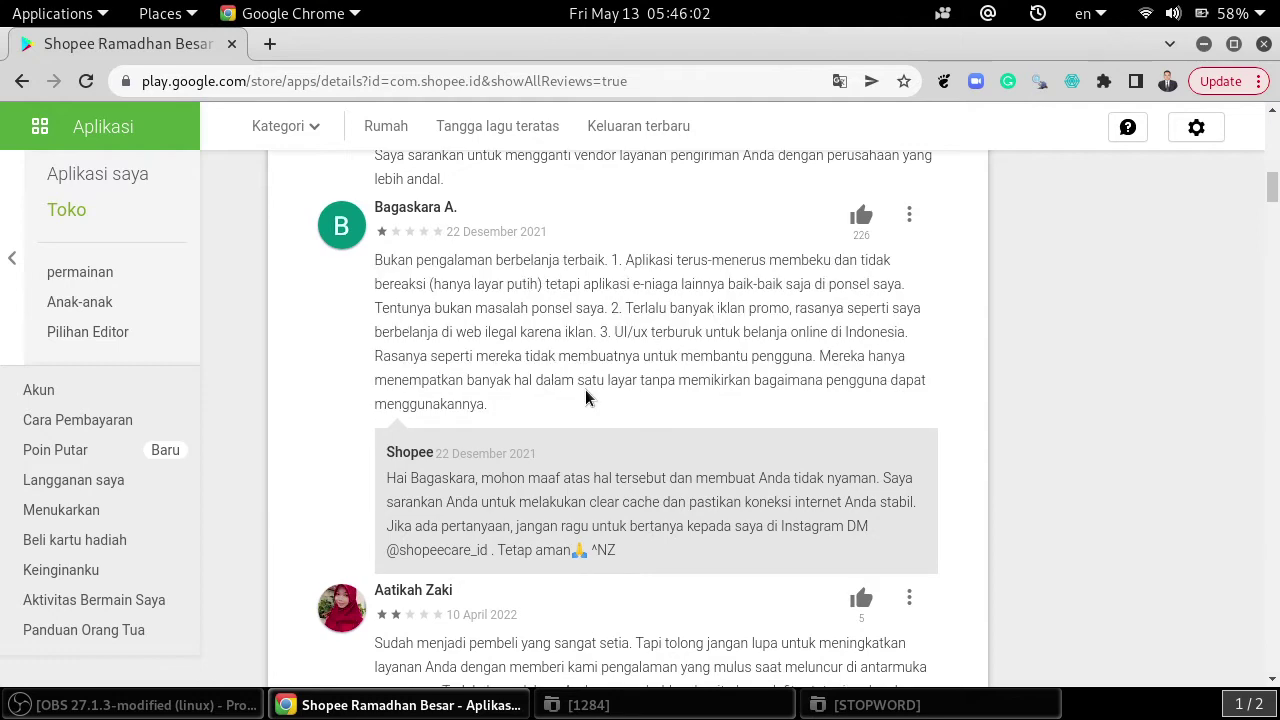
- Expand the reviews dated 10 April, 6 January and 11 May 2022 to their full text
scroll(586, 394, "down", 3)
left_click(441, 457)
scroll(491, 428, "down", 2)
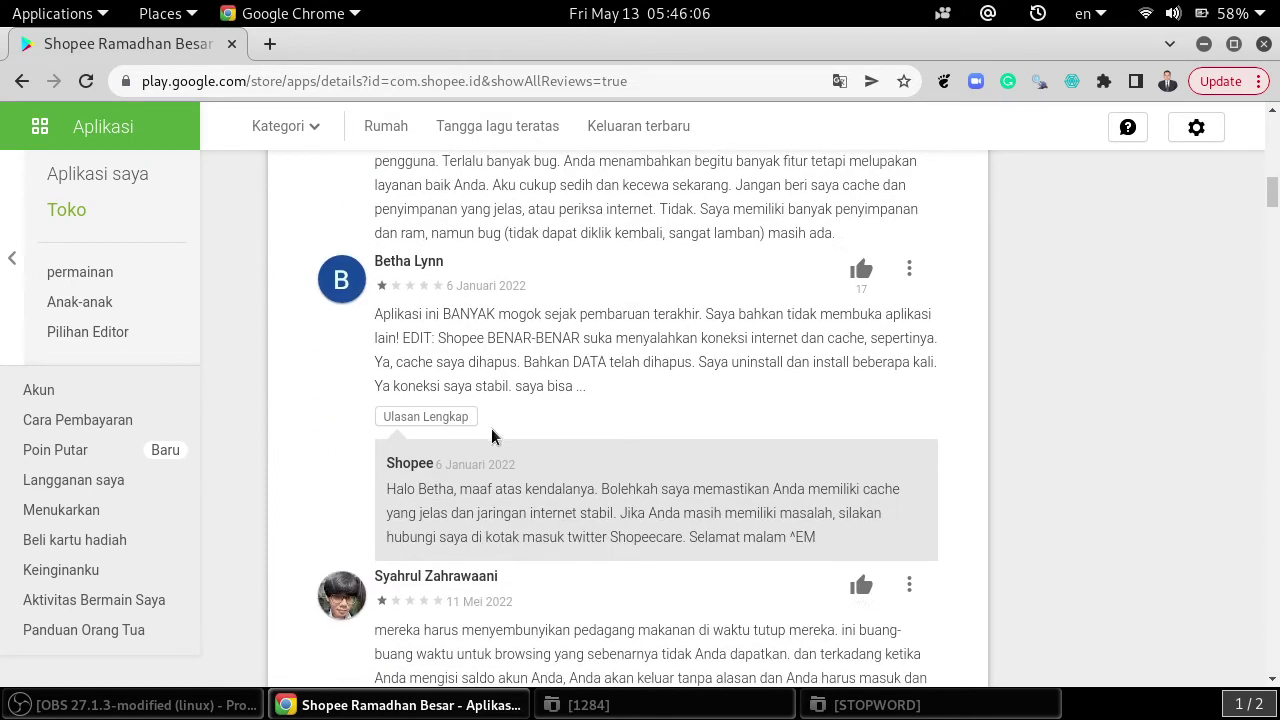
left_click(440, 417)
scroll(574, 455, "down", 2)
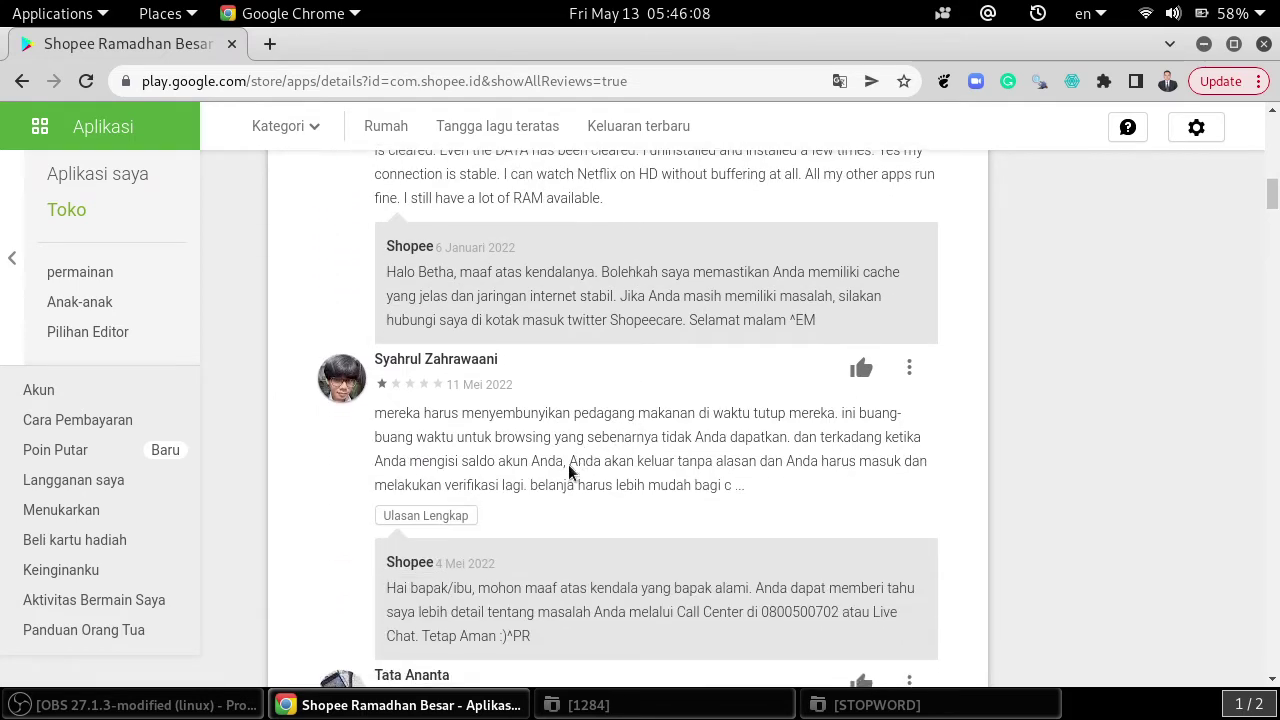
left_click(436, 539)
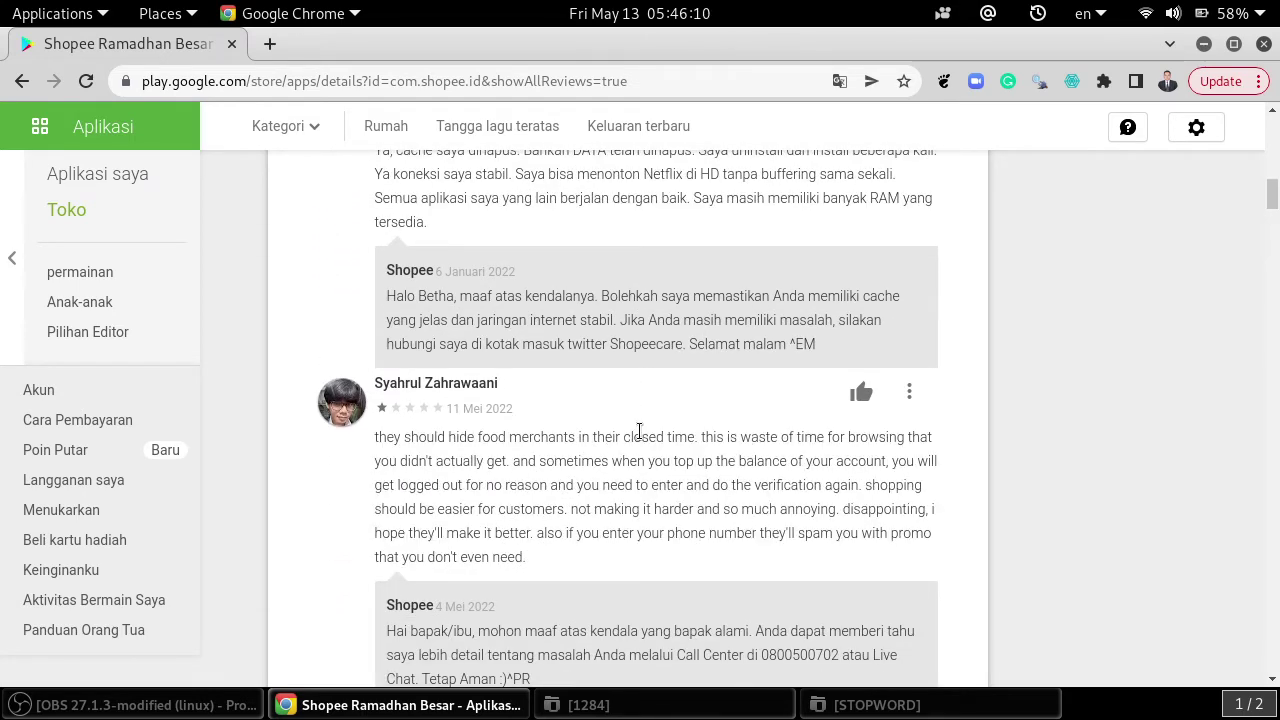
- Expand the reviews dated 4 February 2020, 12 May 2020 and 9 April 2021 to their full text
scroll(639, 430, "down", 5)
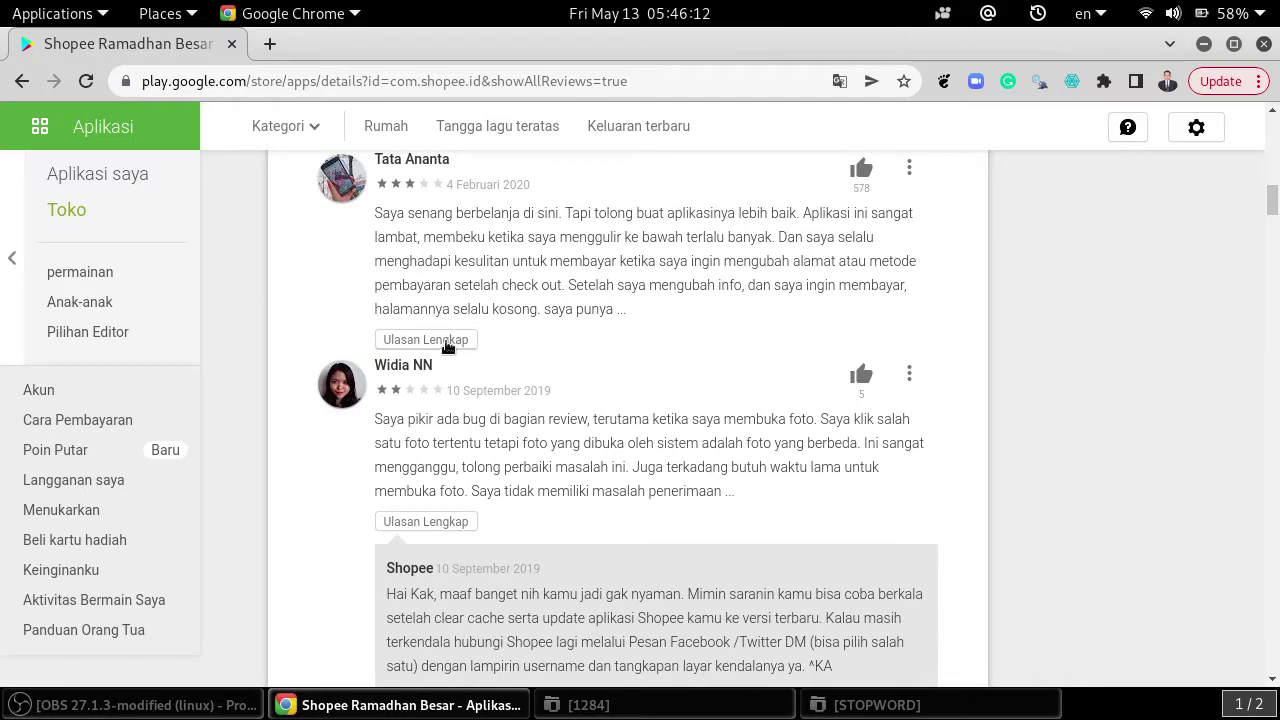
left_click(447, 345)
scroll(633, 402, "down", 3)
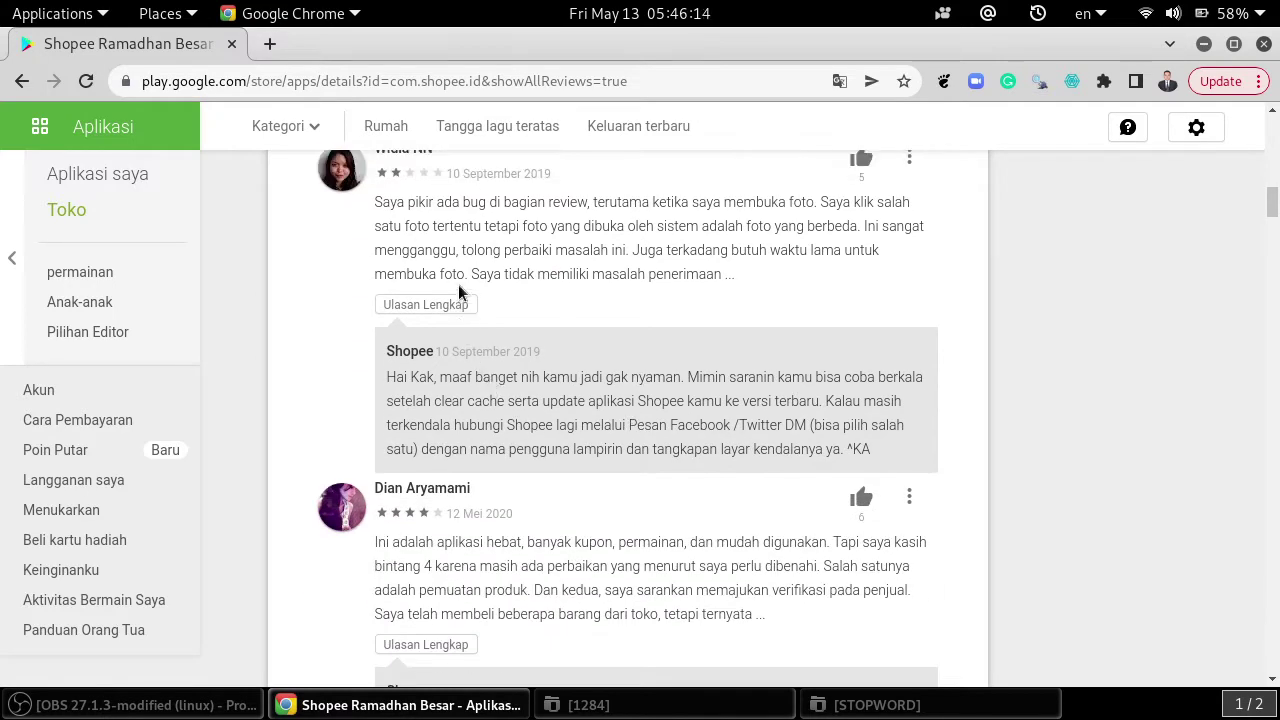
scroll(611, 388, "down", 2)
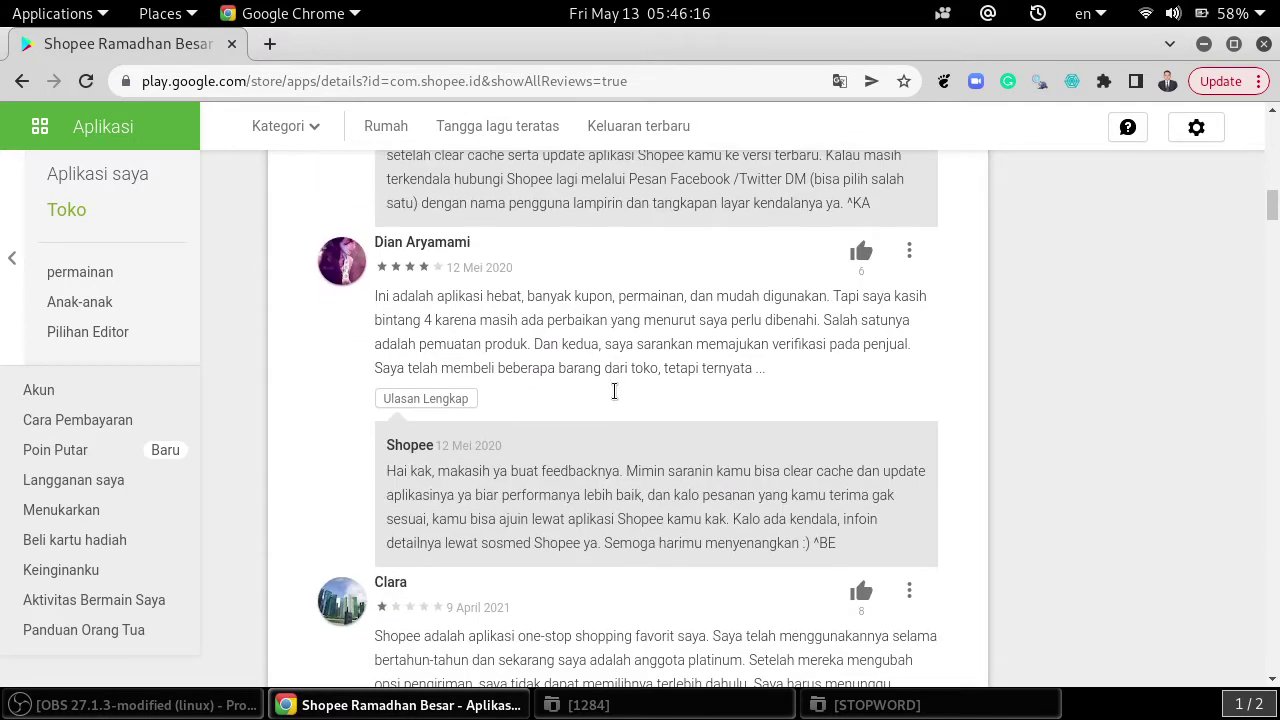
left_click(441, 401)
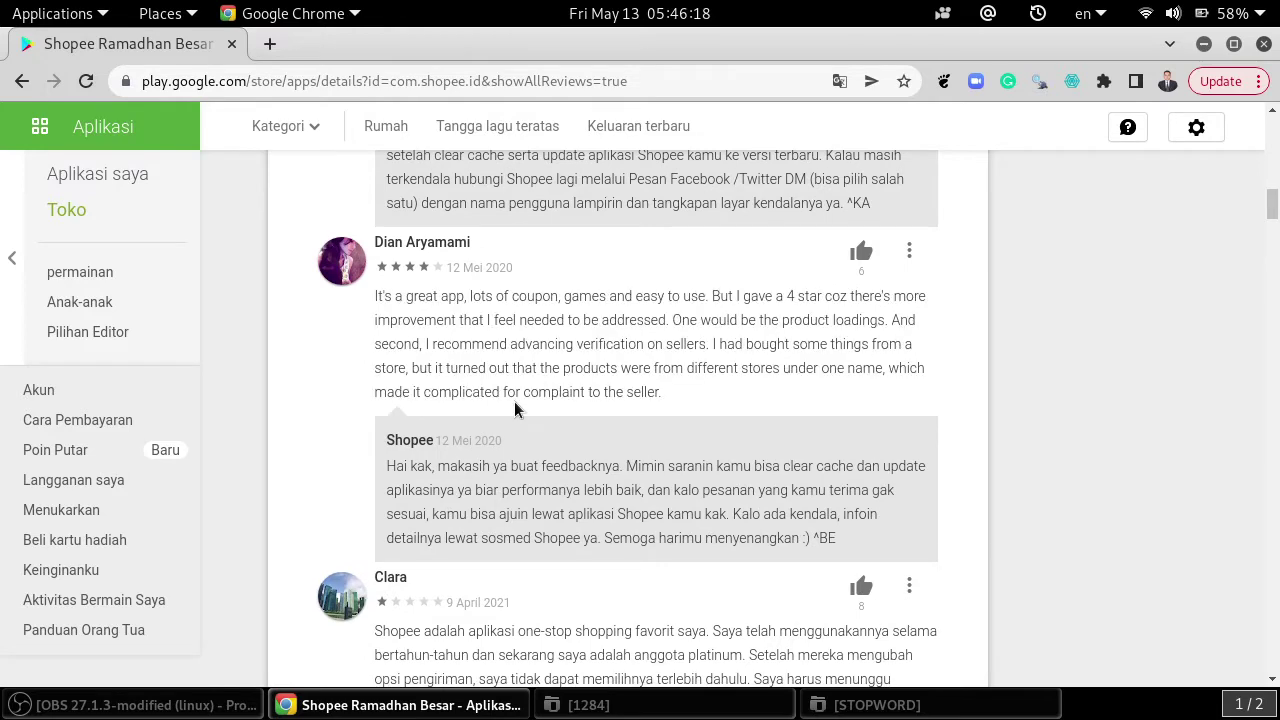
scroll(514, 404, "down", 3)
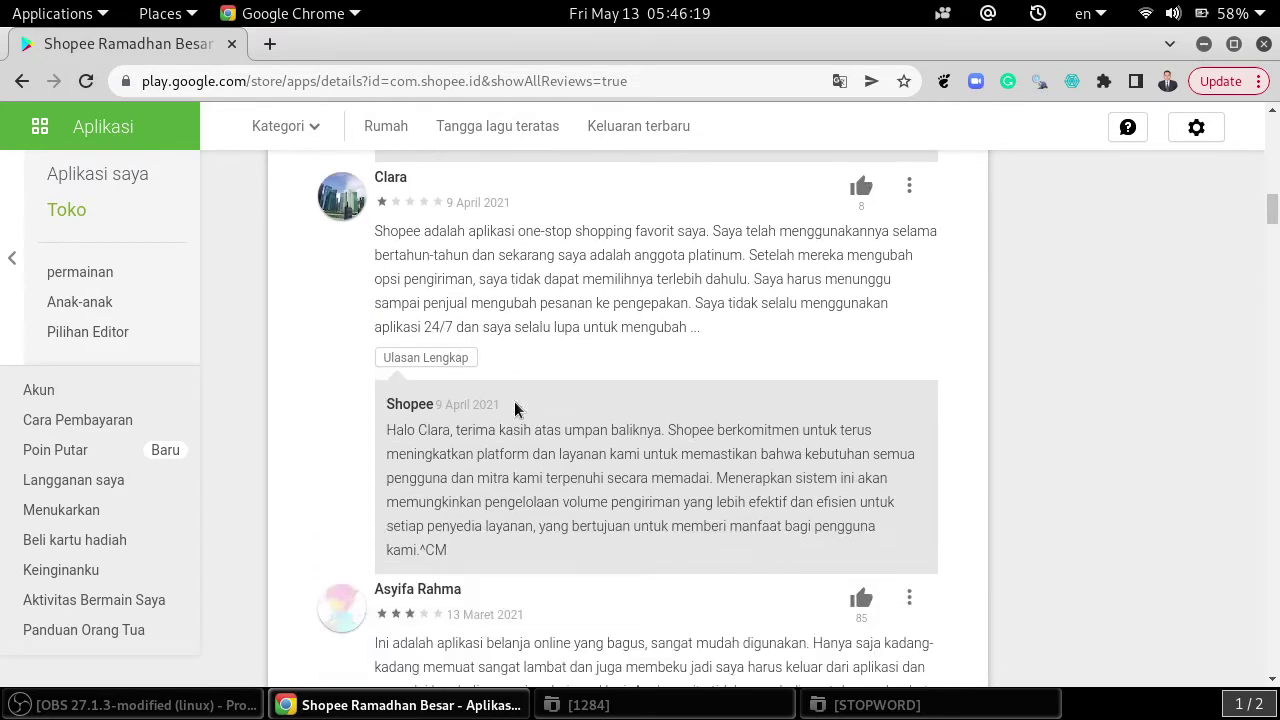
left_click(439, 358)
- Expand the reviews dated 13 March, 19 March and 4 February 2021 to their full text
scroll(547, 405, "down", 3)
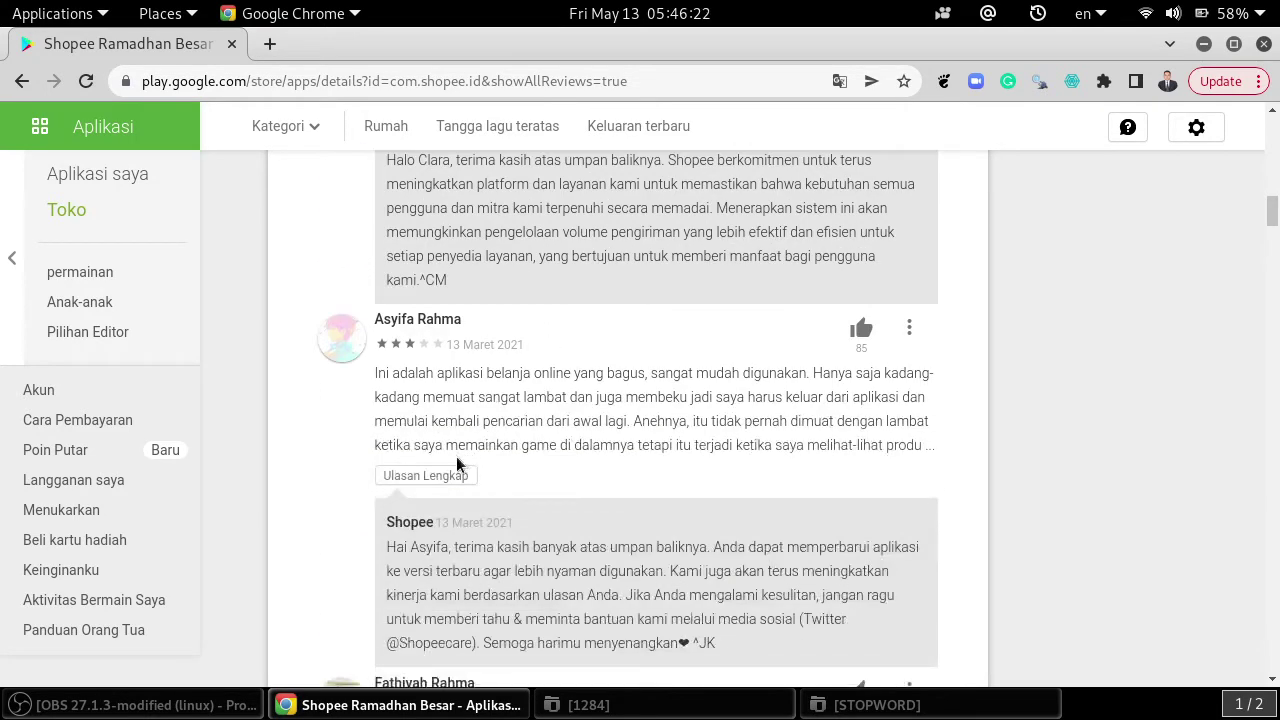
scroll(453, 482, "up", 1)
left_click(447, 524)
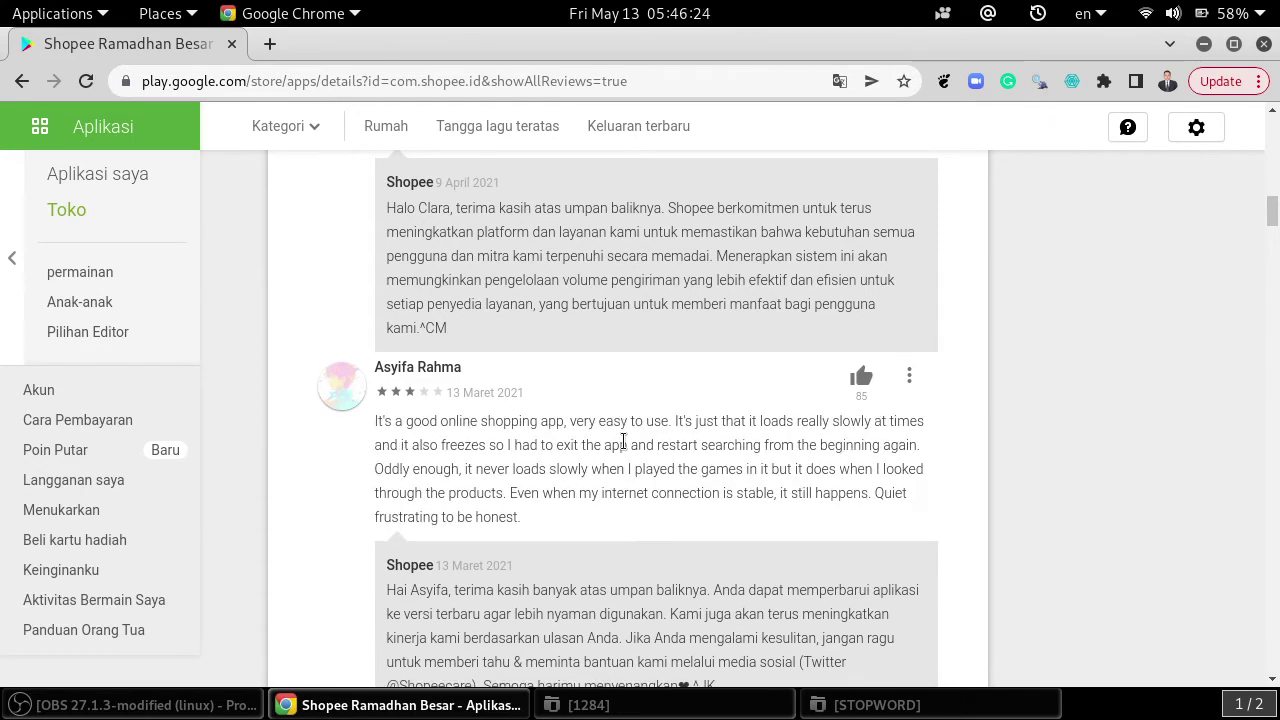
scroll(623, 440, "down", 5)
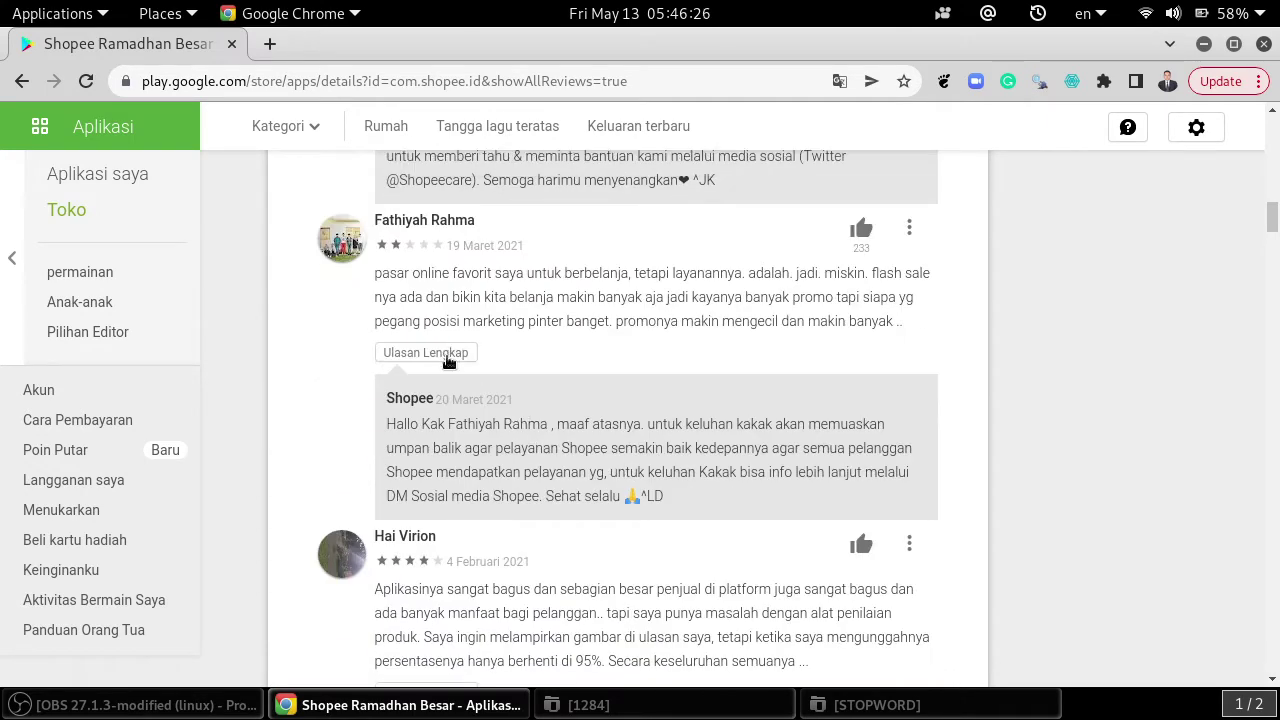
left_click(449, 356)
scroll(440, 400, "down", 5)
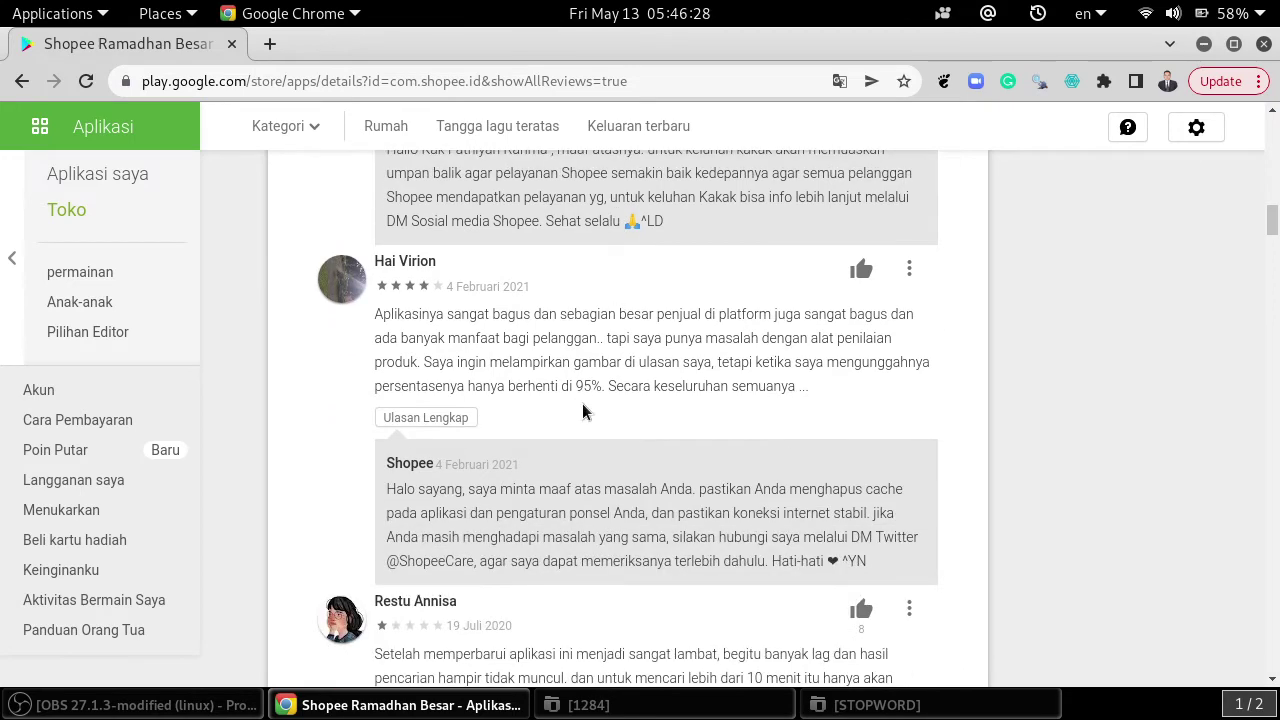
left_click(440, 416)
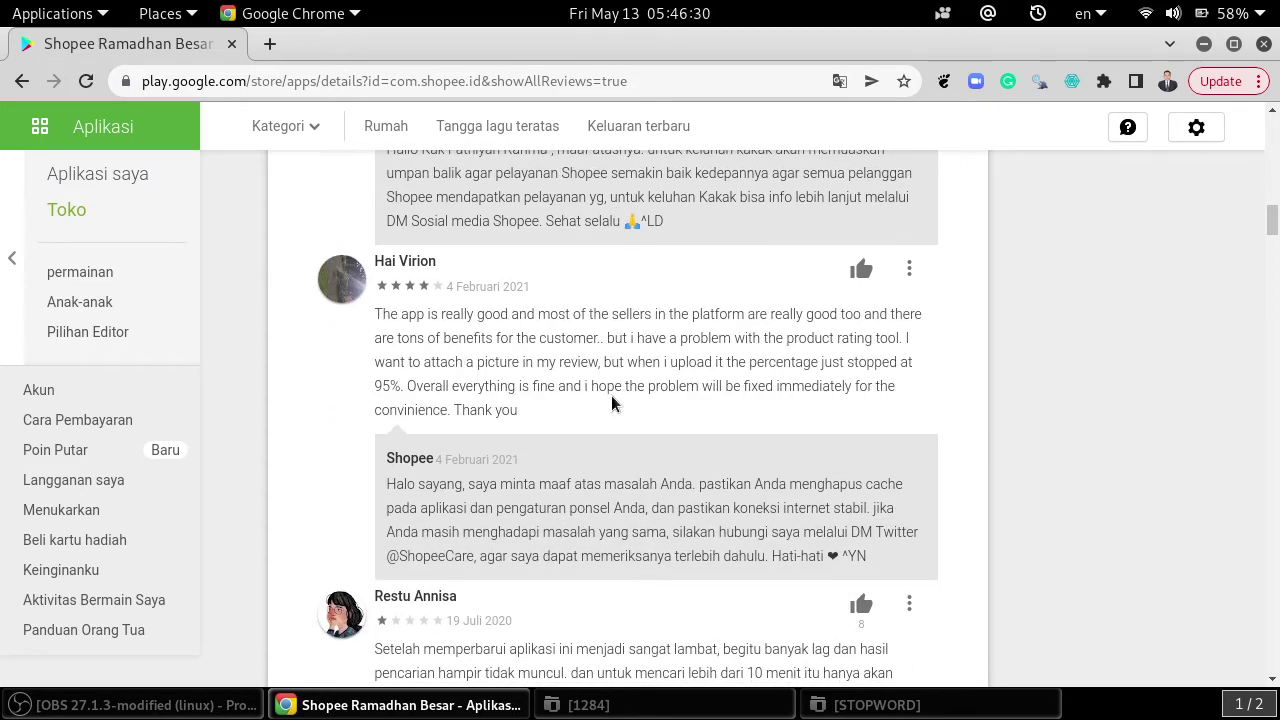
- Expand the reviews dated 19 July 2020, 15 January 2020 and 26 October 2019 to their full text
scroll(611, 397, "down", 4)
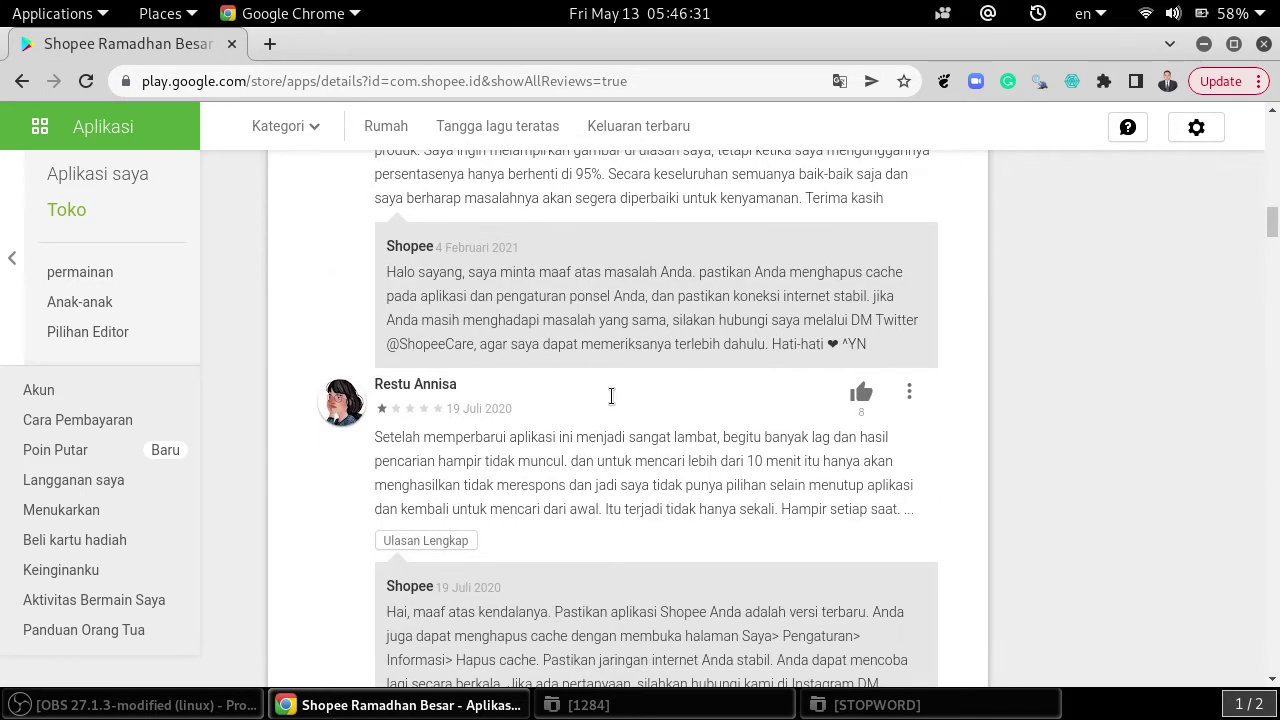
left_click(440, 544)
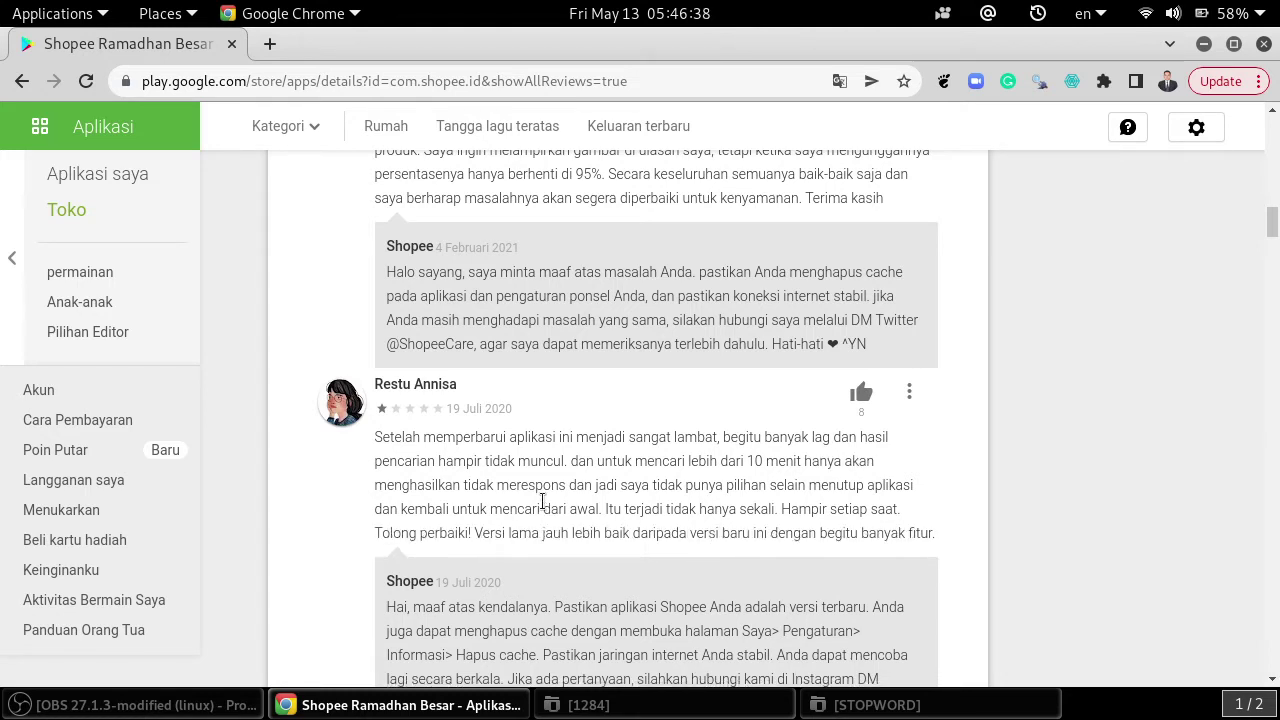
scroll(542, 500, "down", 8)
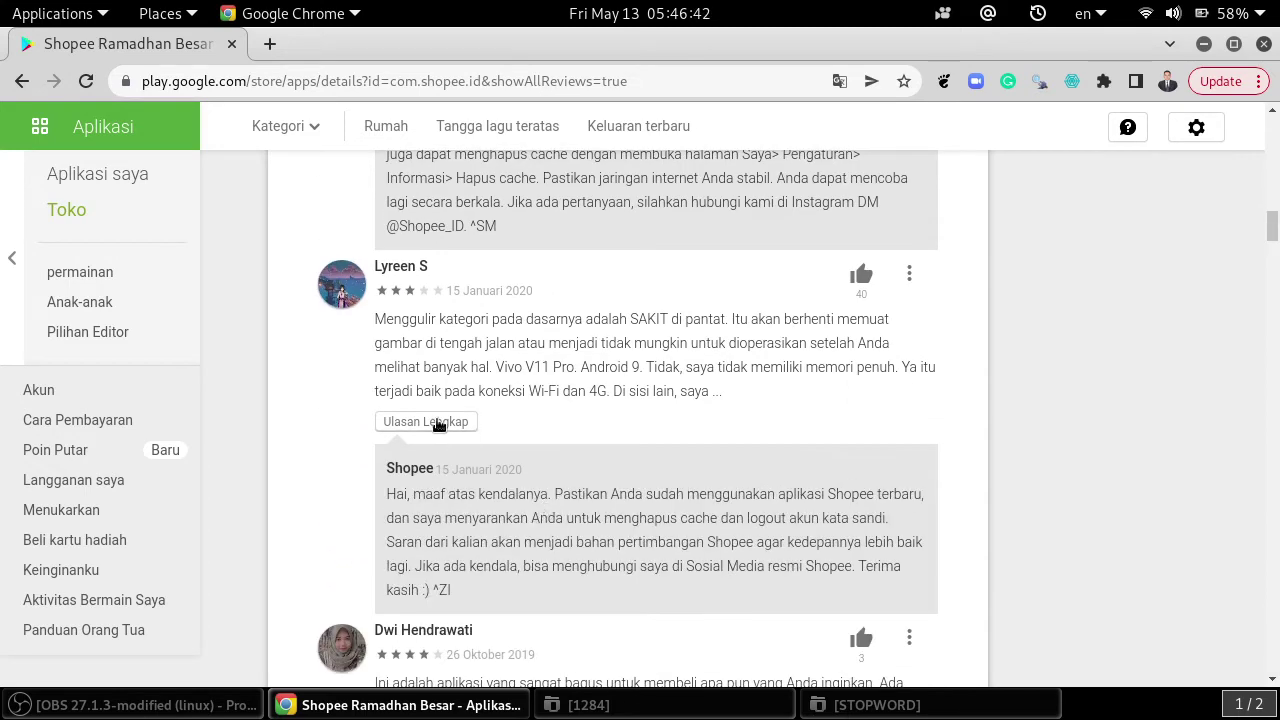
left_click(438, 423)
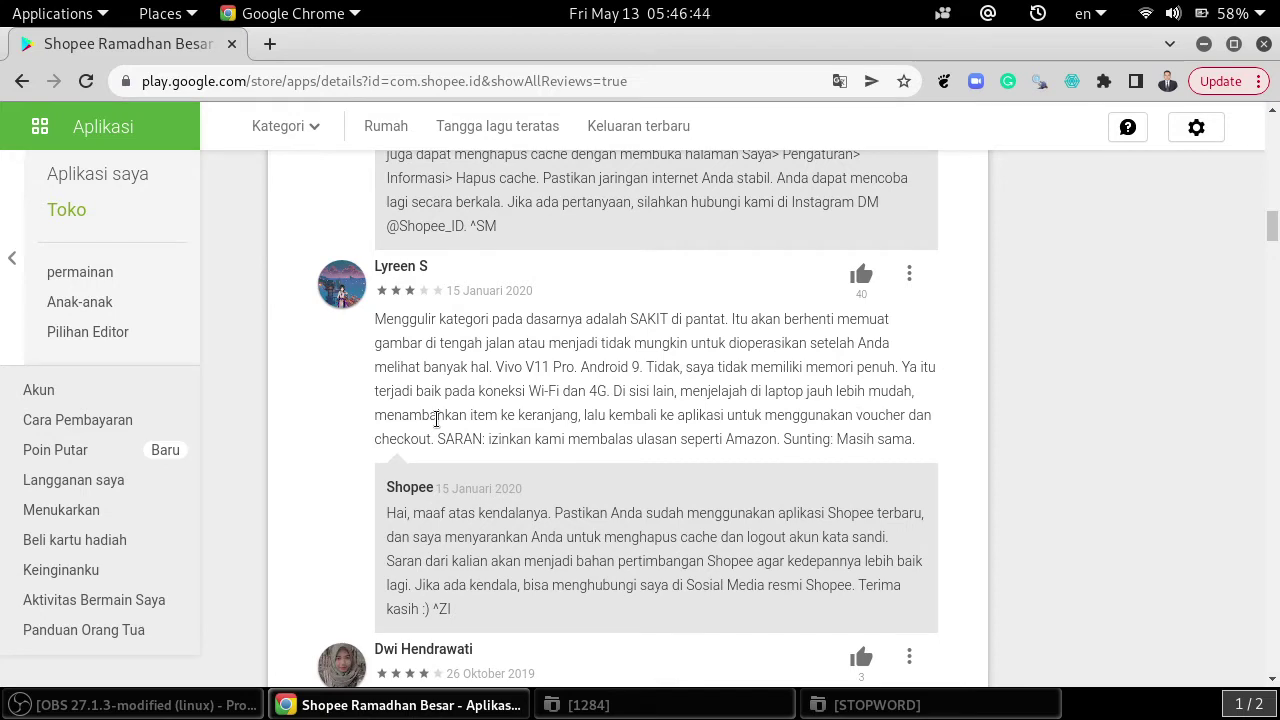
scroll(436, 420, "down", 8)
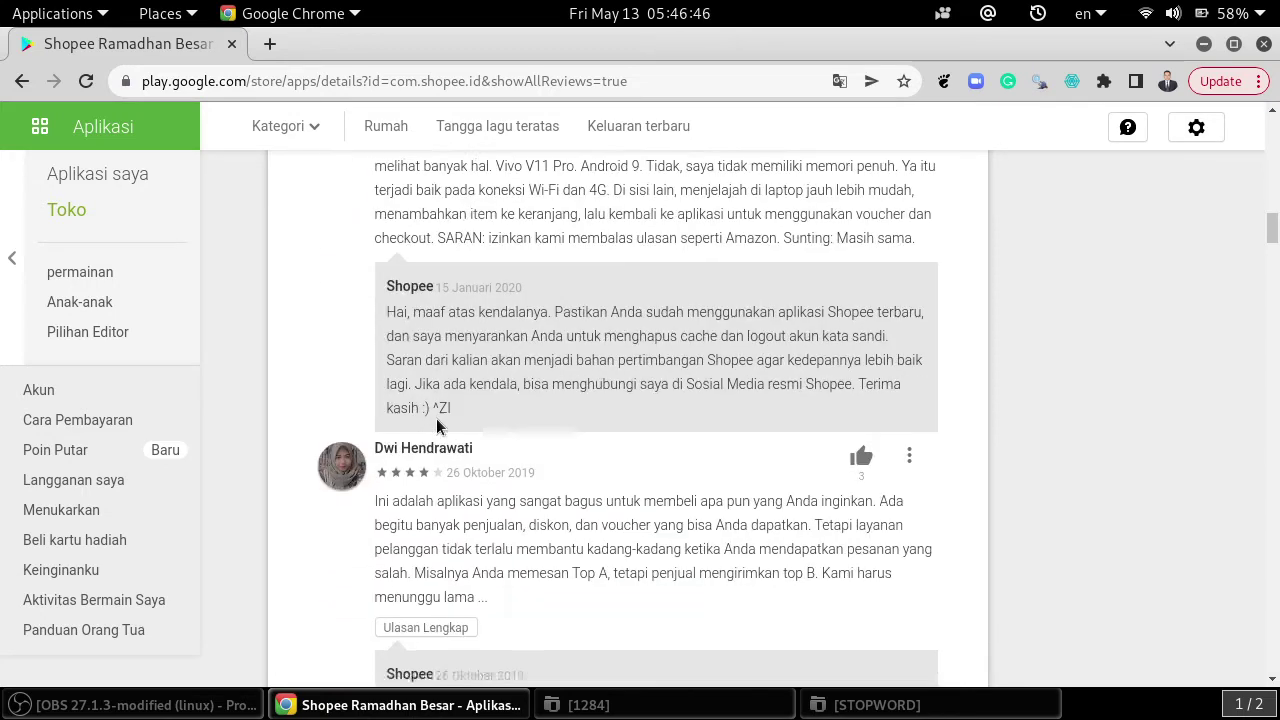
left_click(460, 404)
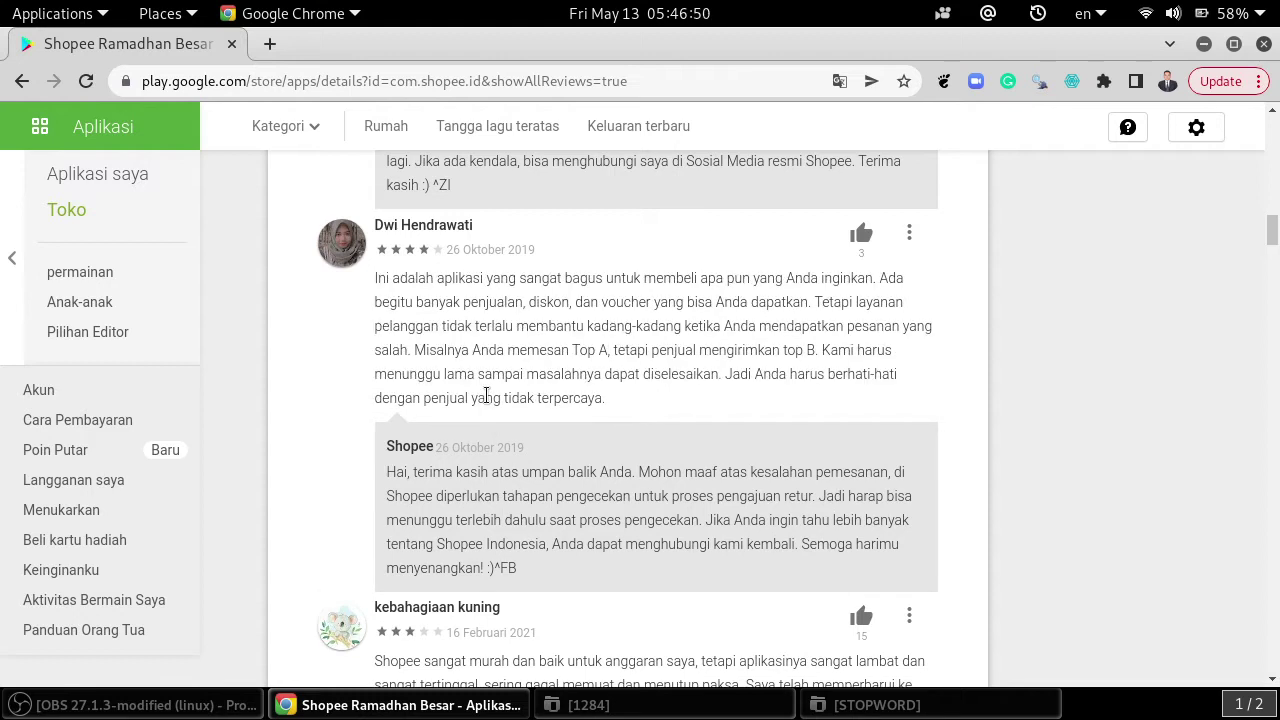
- Expand the reviews dated 16 February and 7 April 2021 to their full text
scroll(487, 401, "down", 4)
scroll(487, 401, "down", 2)
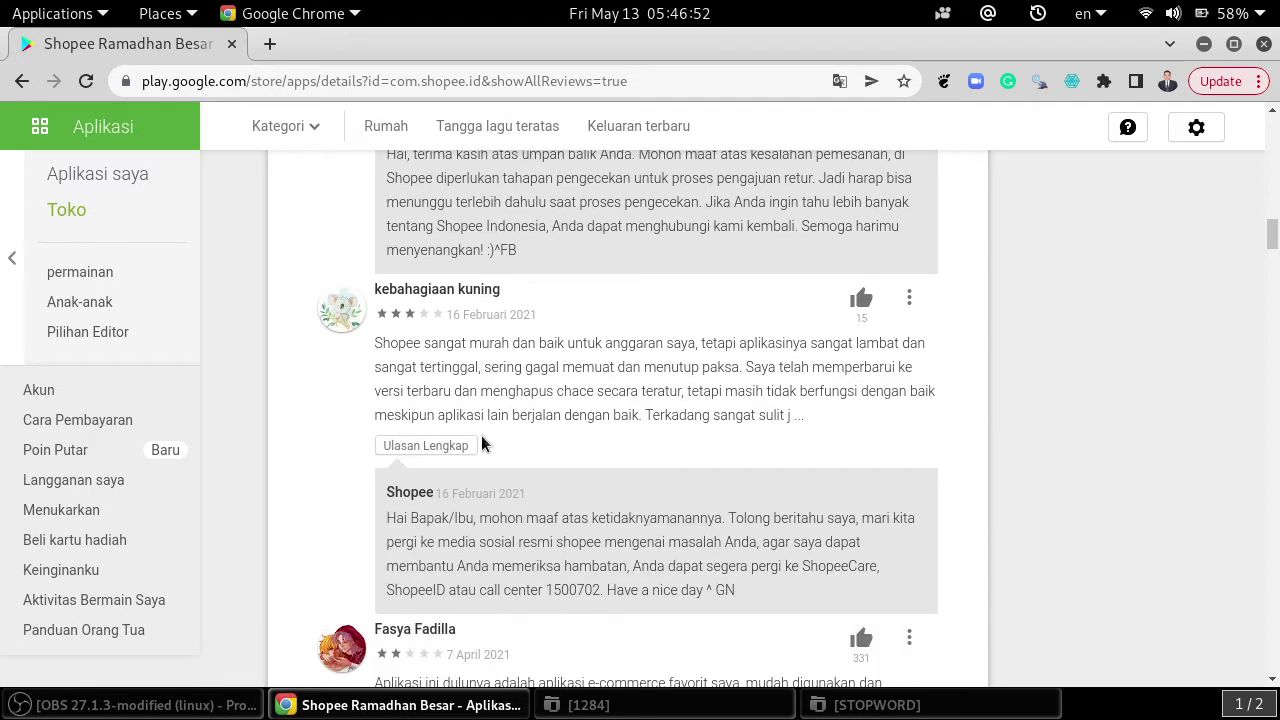
left_click(434, 445)
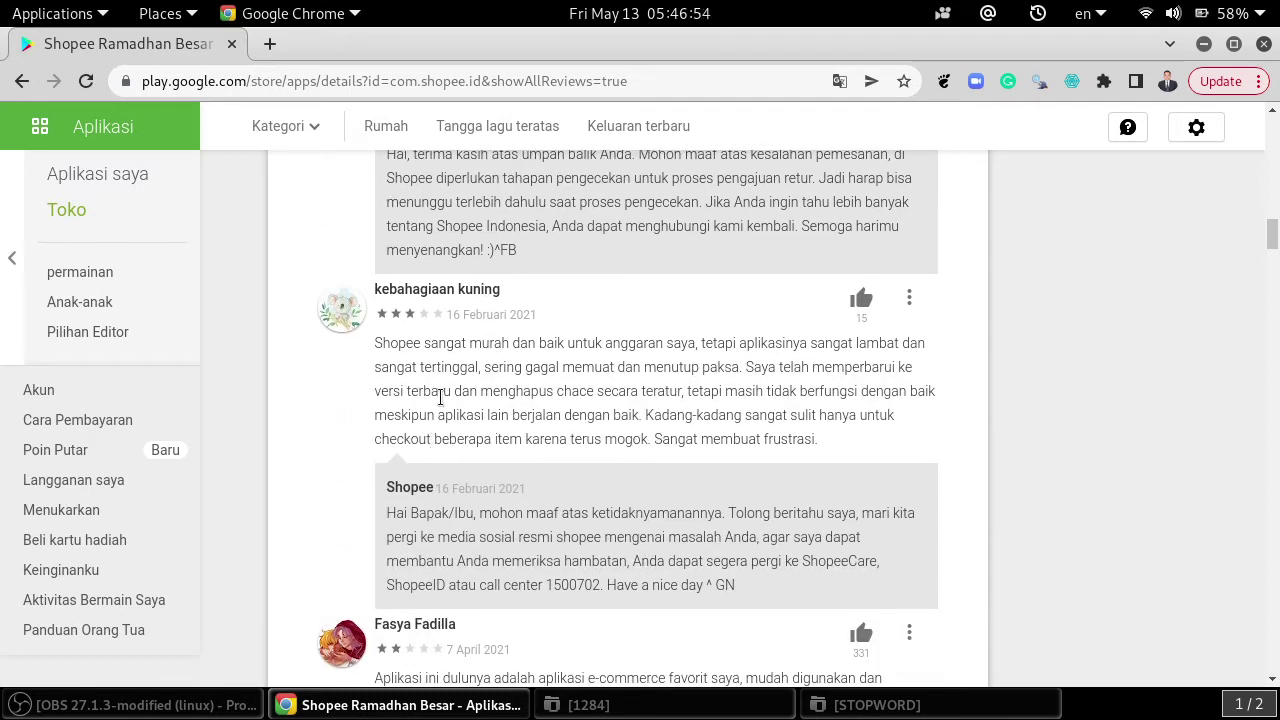
scroll(436, 450, "down", 5)
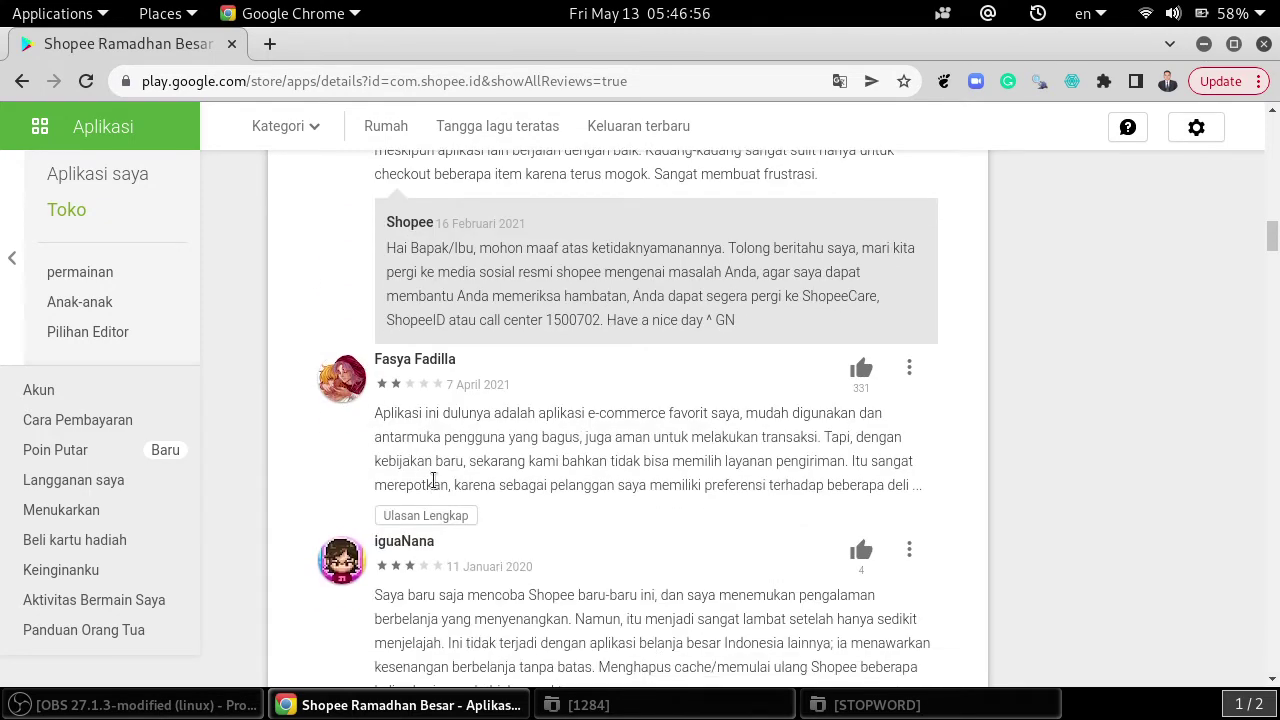
scroll(434, 484, "down", 2)
left_click(450, 412)
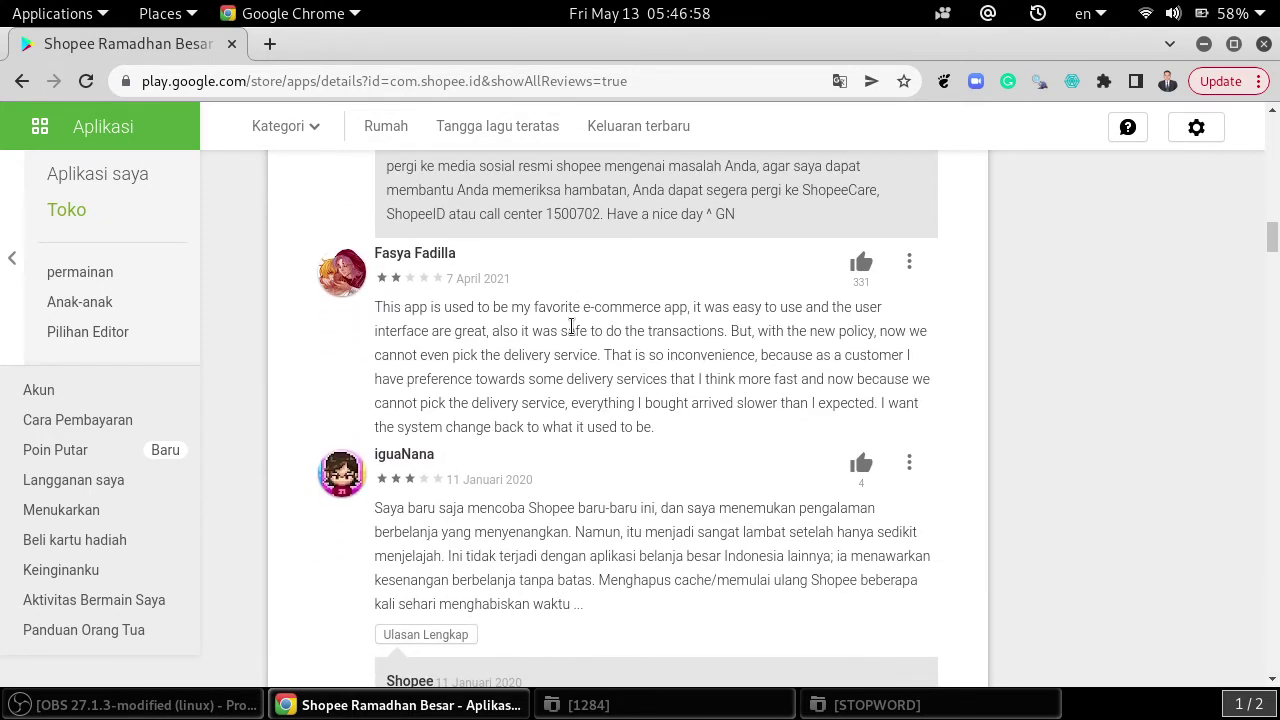
- Expand the reviews dated 11 January 2020, 3 April 2021 and 9 February 2021 to their full text
scroll(571, 328, "down", 5)
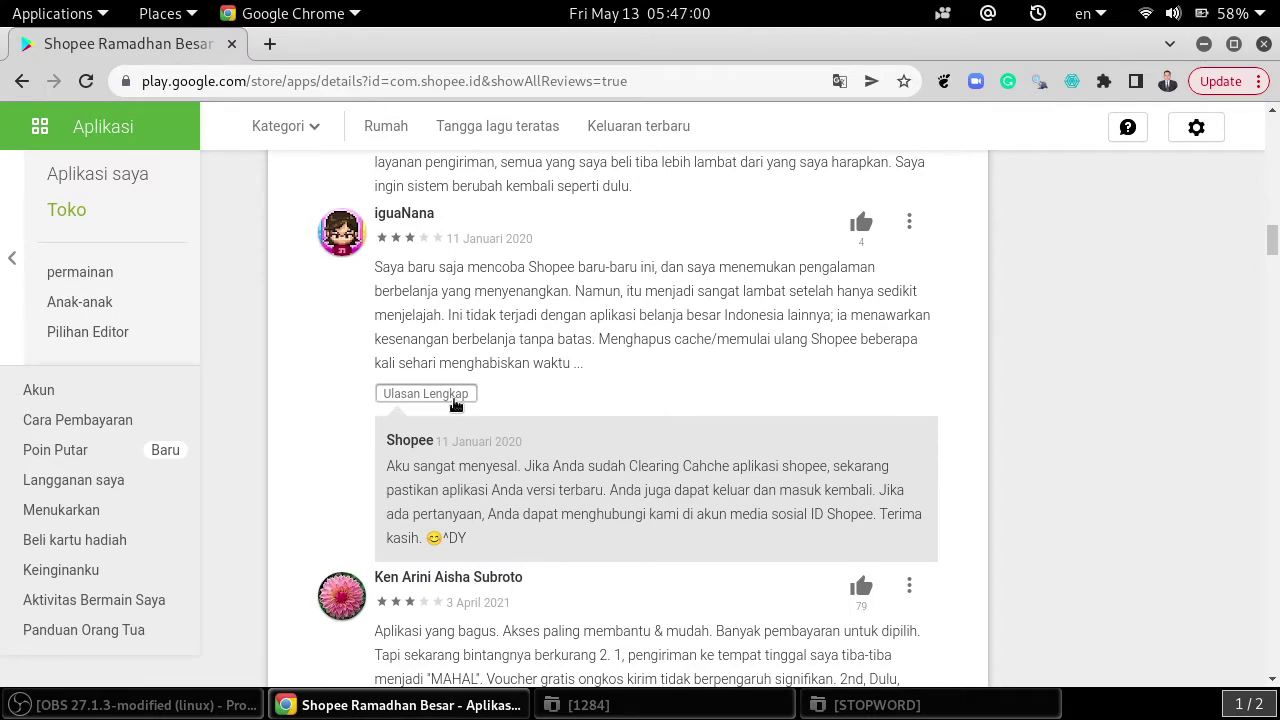
left_click(455, 400)
scroll(484, 426, "down", 5)
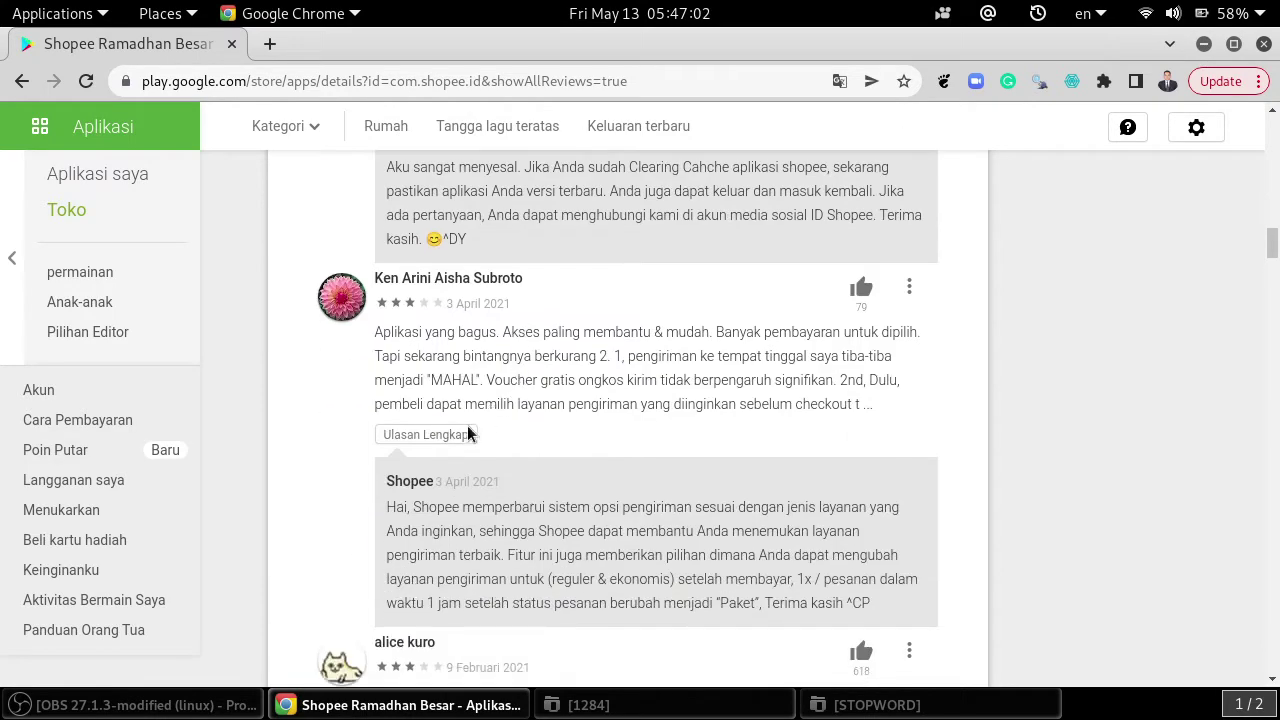
left_click(434, 440)
scroll(536, 408, "down", 10)
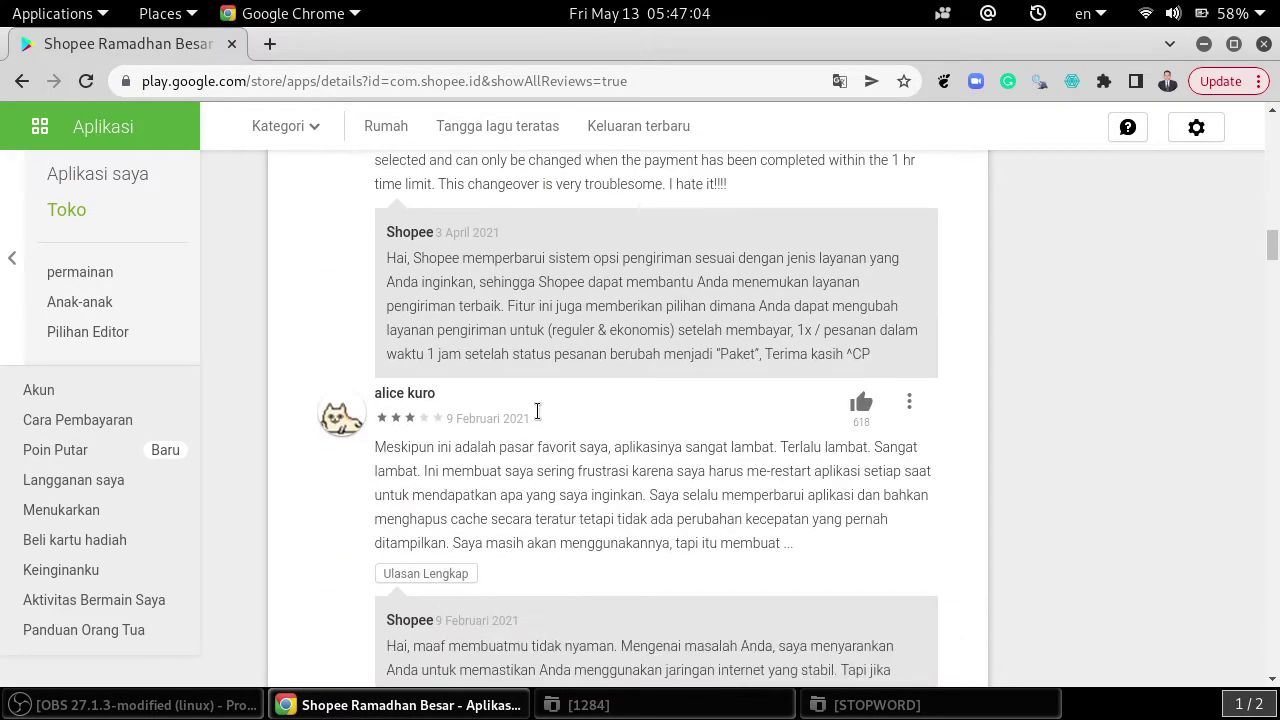
left_click(428, 340)
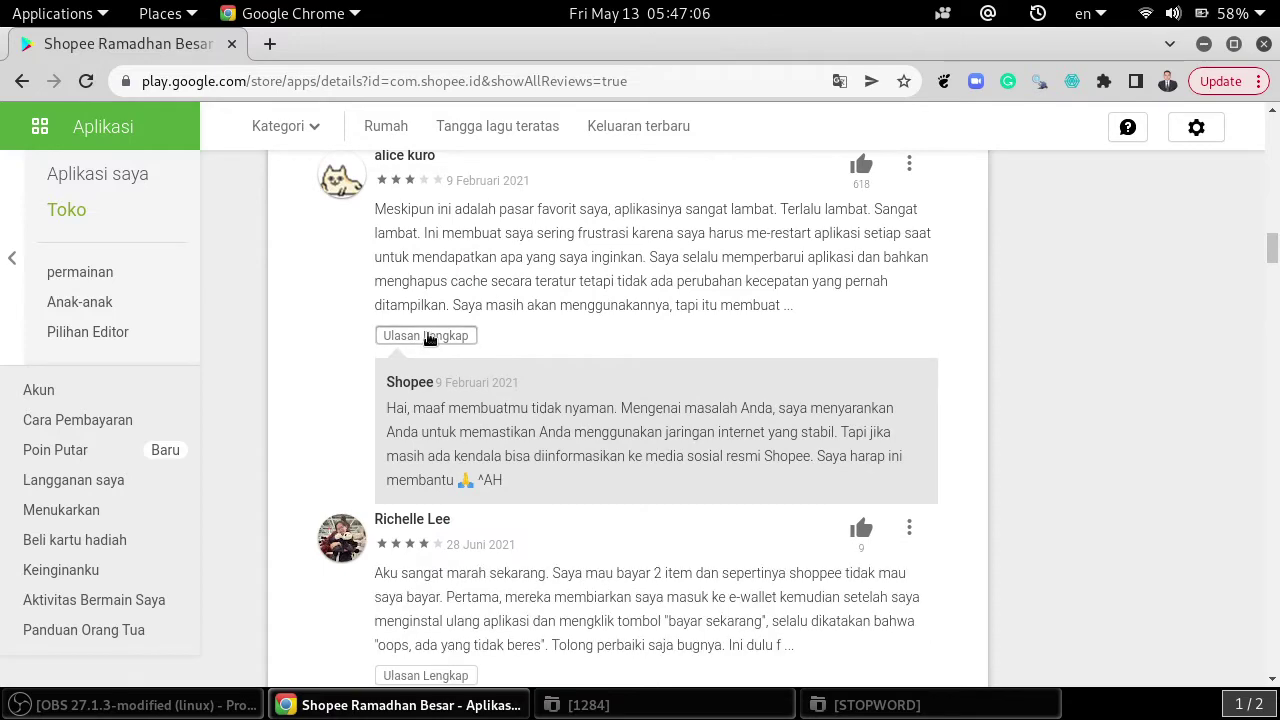
- Expand the reviews dated 28 June 2021, 7 April 2021 and 6 June 2020 to their full text
scroll(577, 333, "down", 5)
scroll(500, 398, "up", 1)
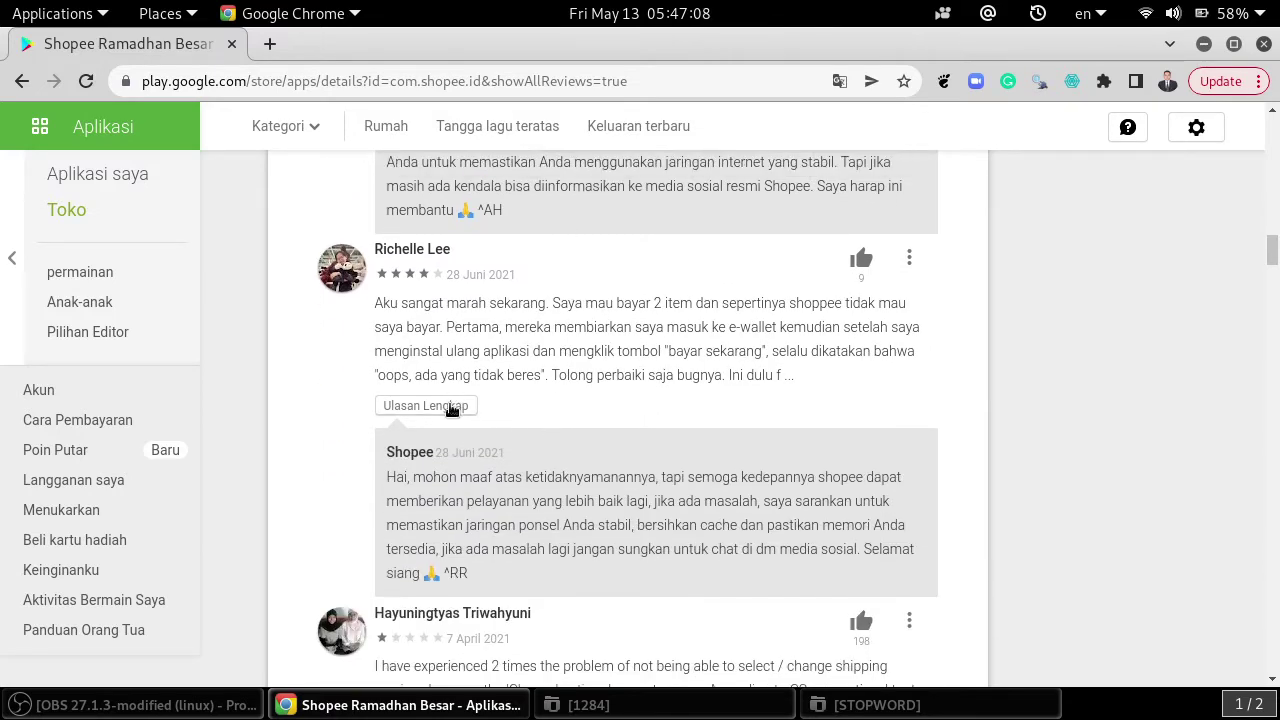
left_click(452, 406)
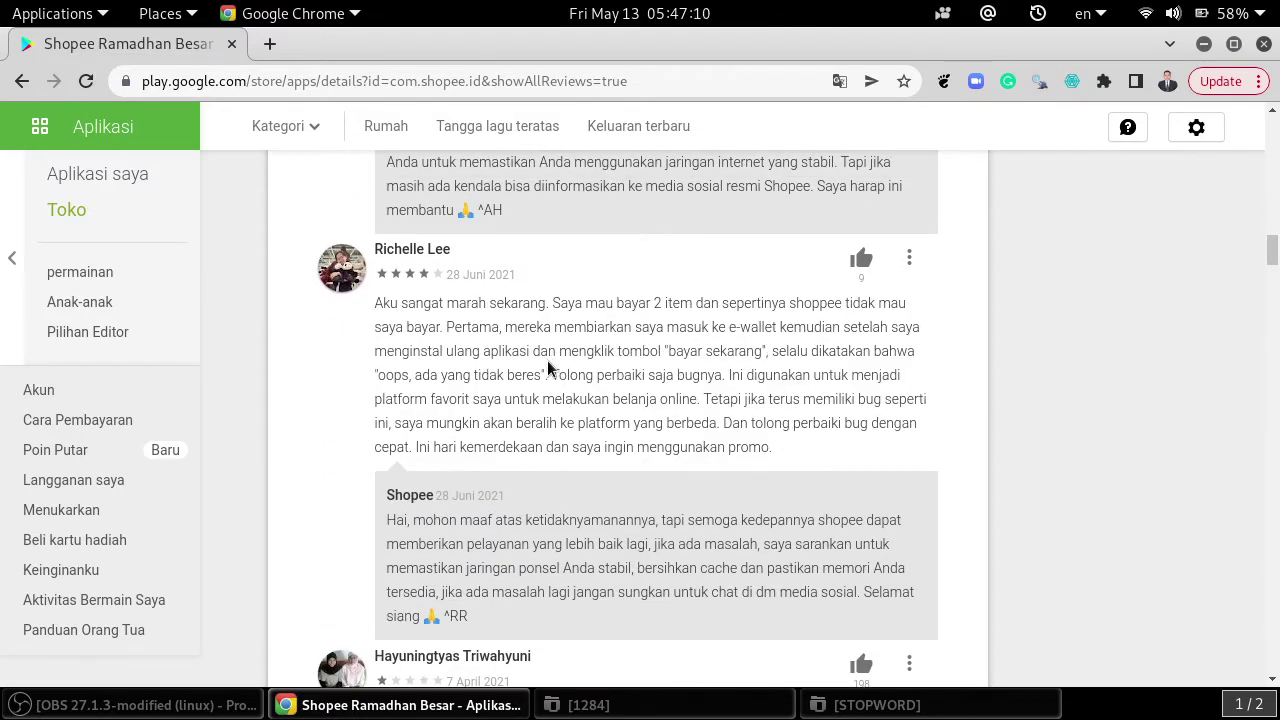
scroll(547, 365, "down", 8)
left_click(460, 372)
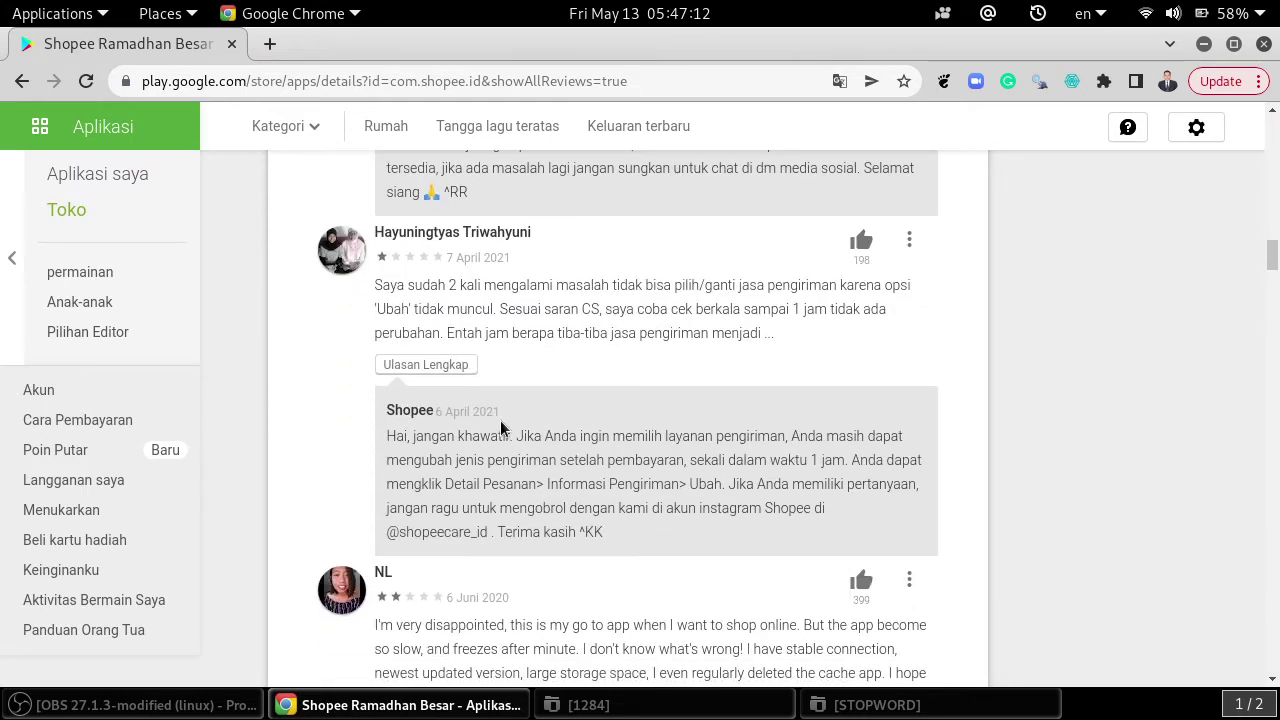
scroll(505, 424, "down", 7)
left_click(433, 400)
- Expand the next two shortened reviews and the one dated 8 April 2020 to their full text
scroll(450, 340, "down", 5)
left_click(456, 322)
scroll(554, 392, "down", 5)
left_click(462, 402)
scroll(527, 410, "down", 5)
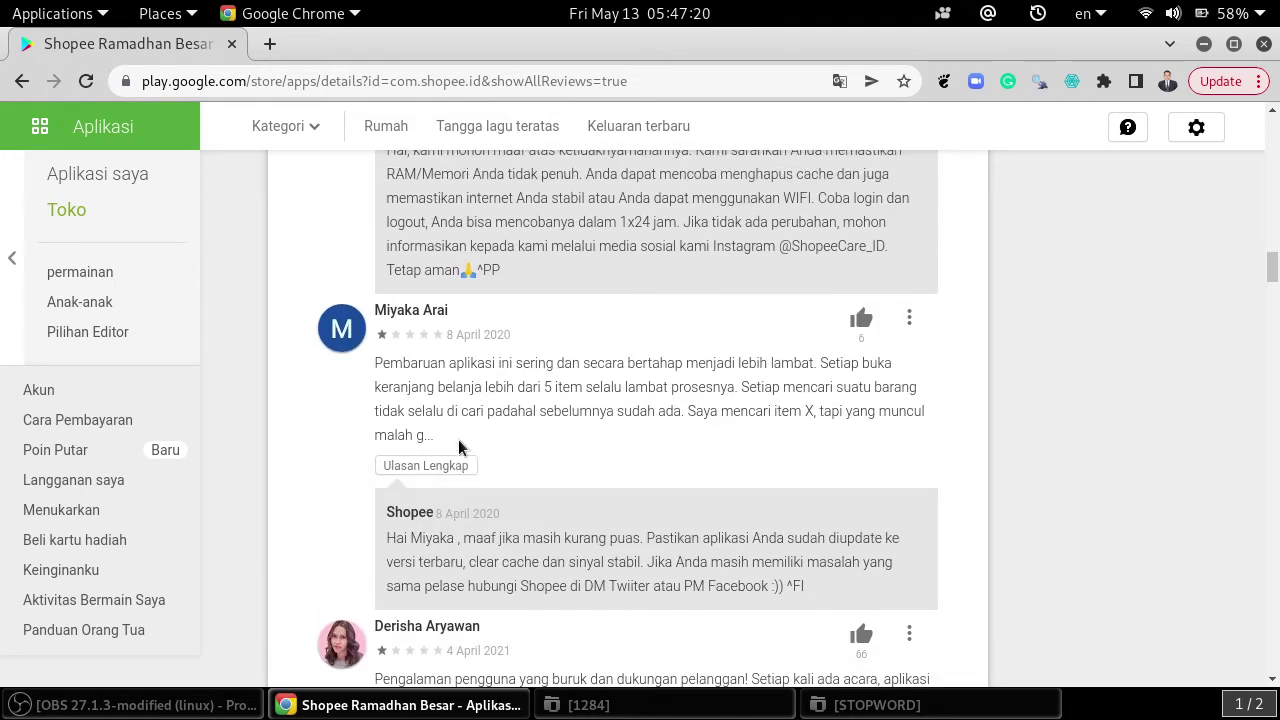
left_click(440, 465)
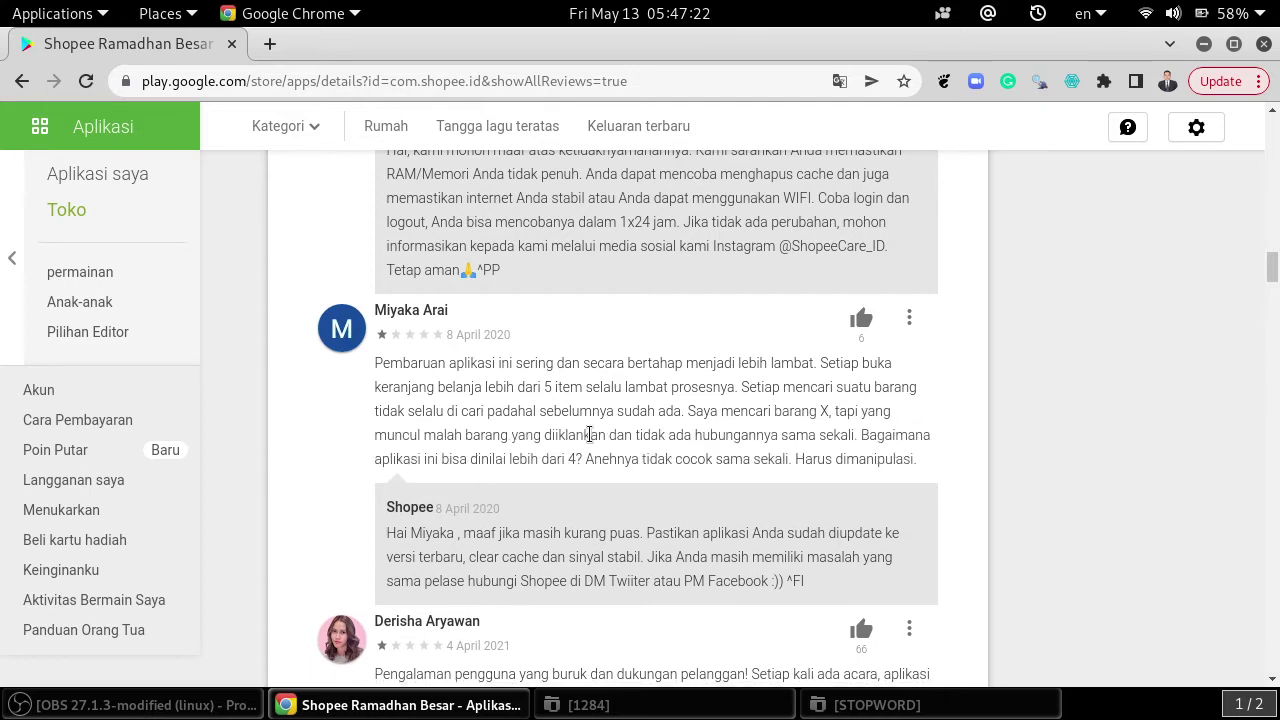
- Expand the reviews dated 4 April 2021, 15 September 2020 and 3 August 2020 to their full text
scroll(590, 434, "down", 8)
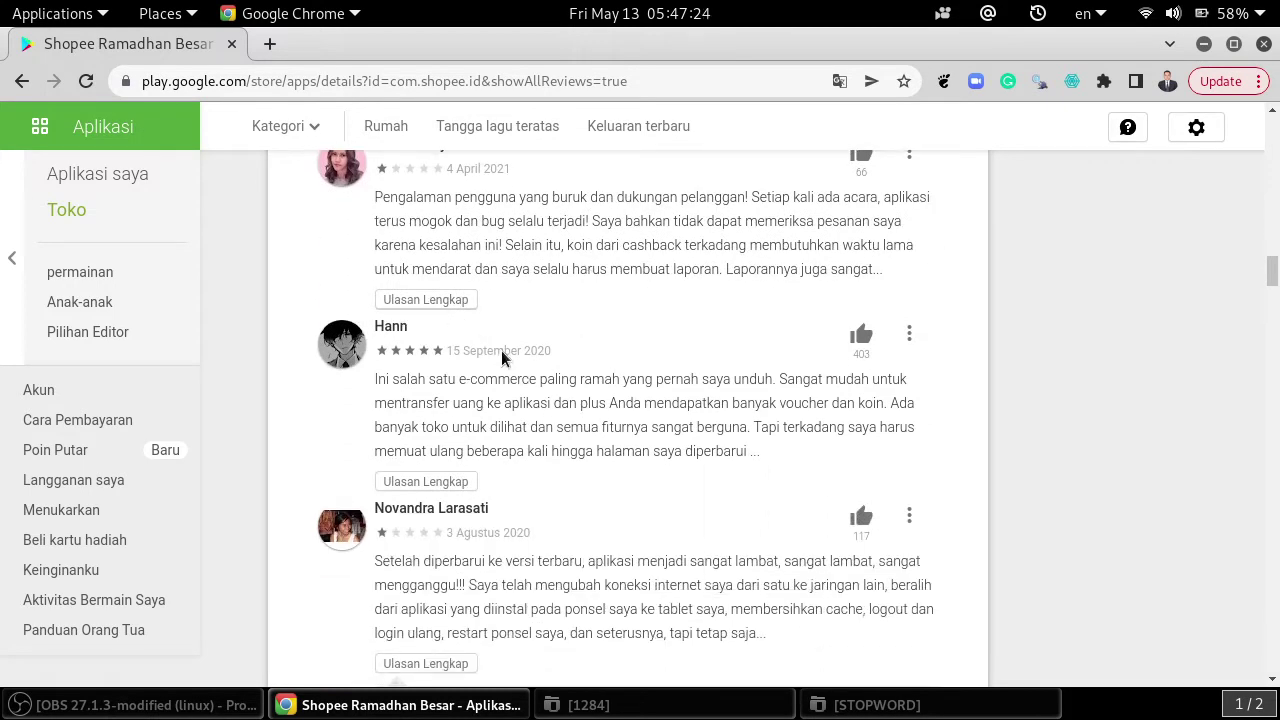
left_click(433, 301)
scroll(545, 408, "down", 3)
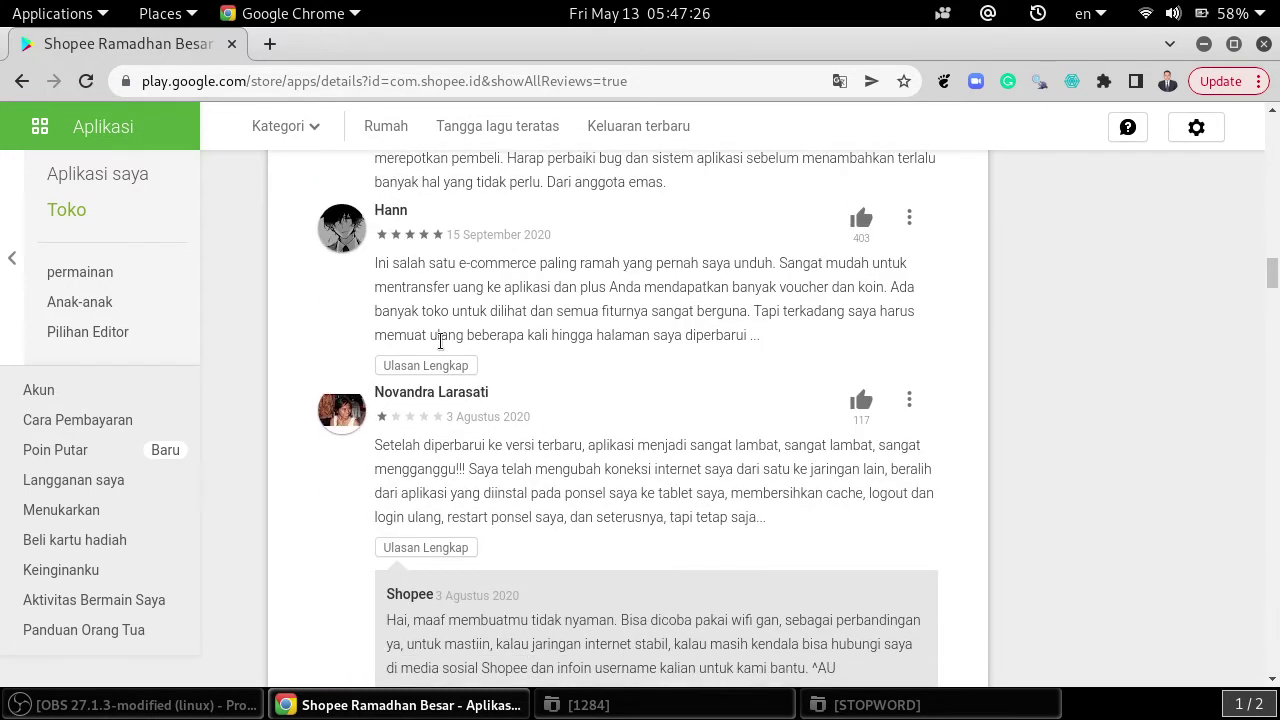
left_click(442, 367)
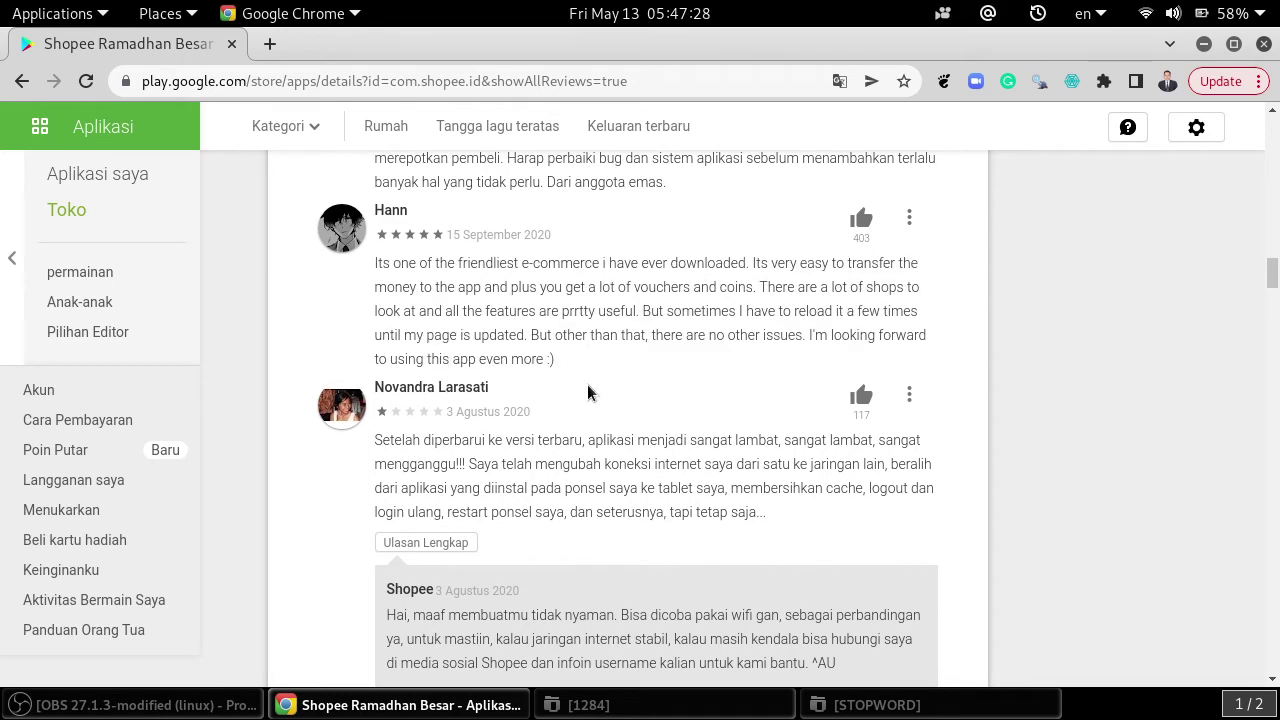
scroll(587, 388, "down", 5)
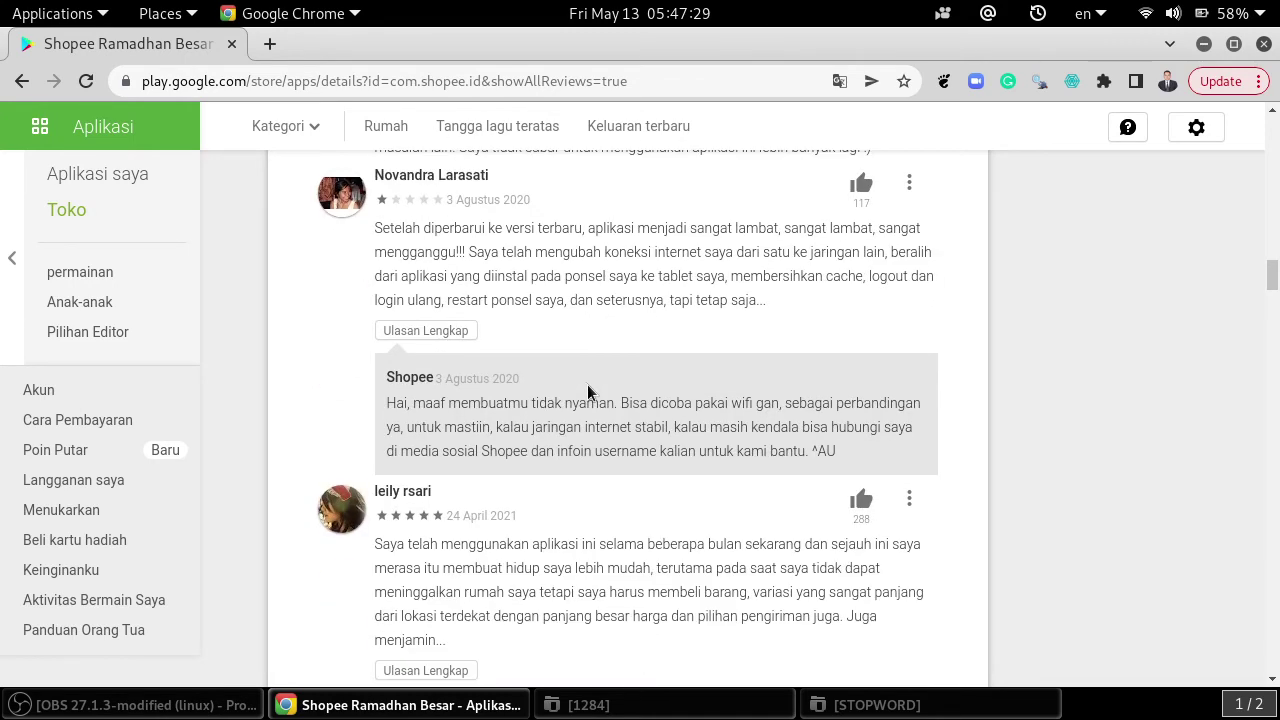
left_click(436, 330)
- Expand the reviews dated 24 April 2021, 12 May 2021 and 16 April 2020 to their full text
scroll(553, 365, "down", 4)
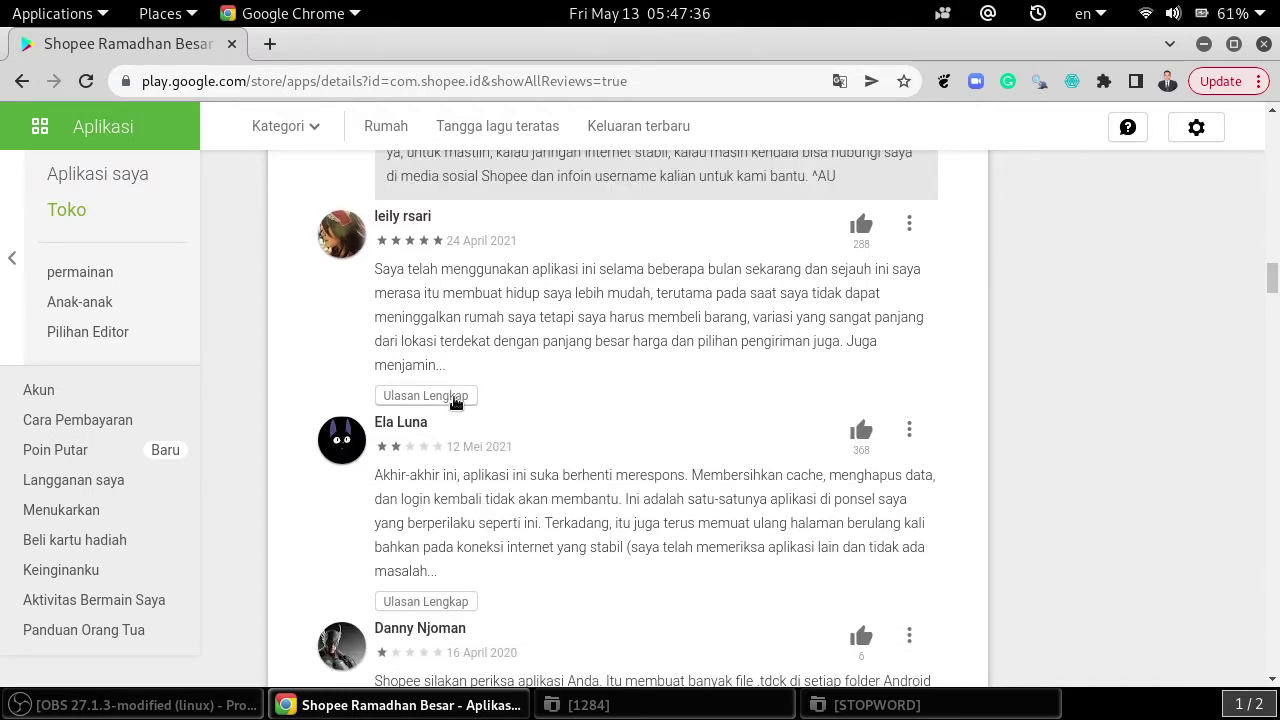
left_click(456, 395)
scroll(458, 420, "down", 3)
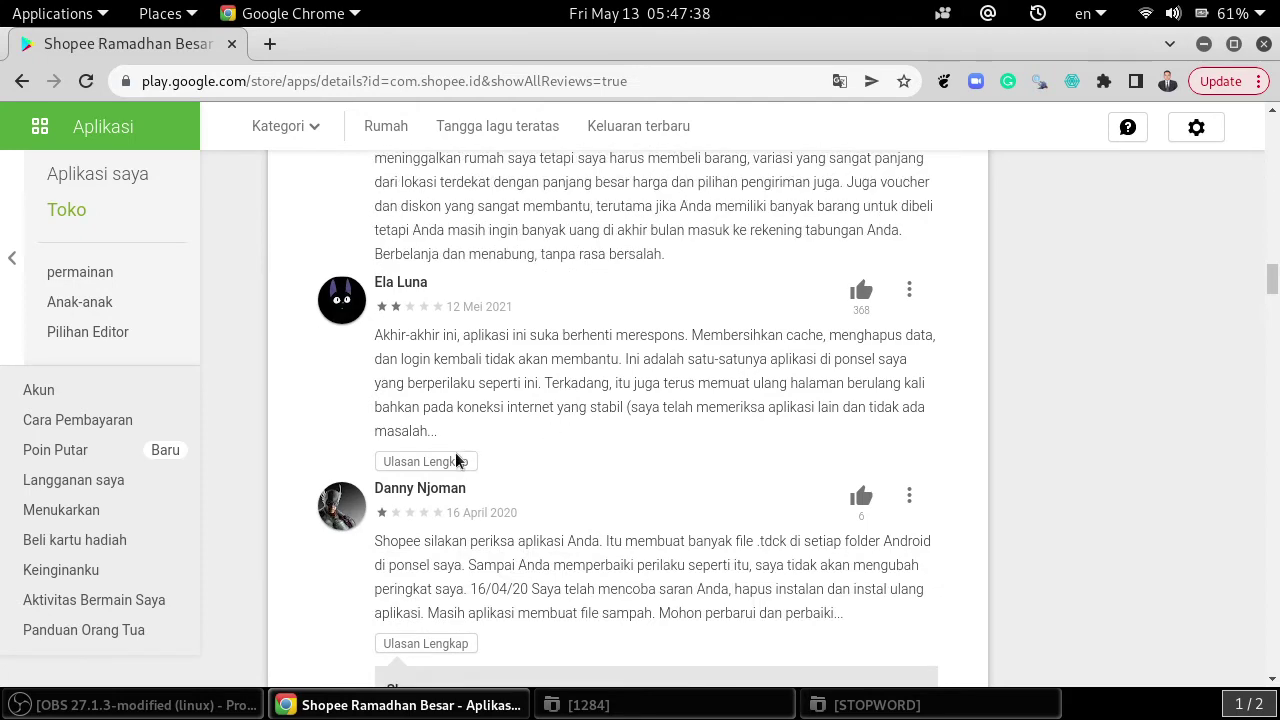
left_click(452, 460)
scroll(565, 413, "down", 4)
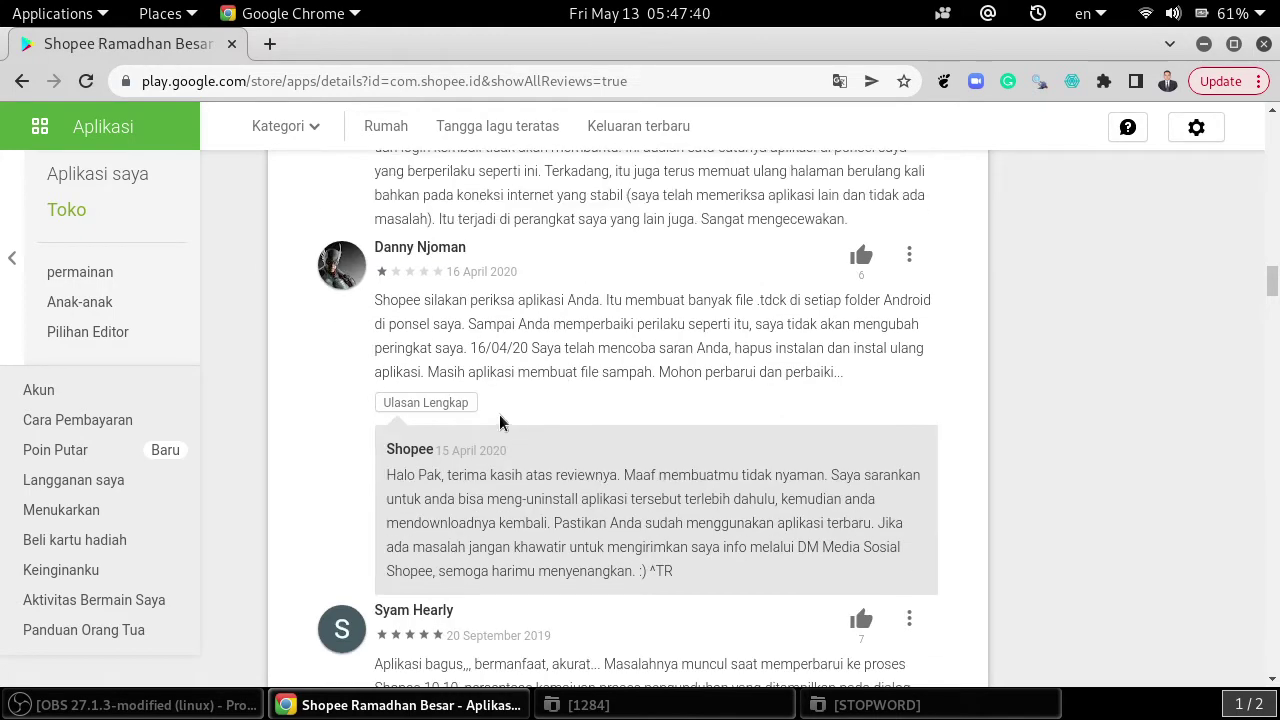
left_click(446, 403)
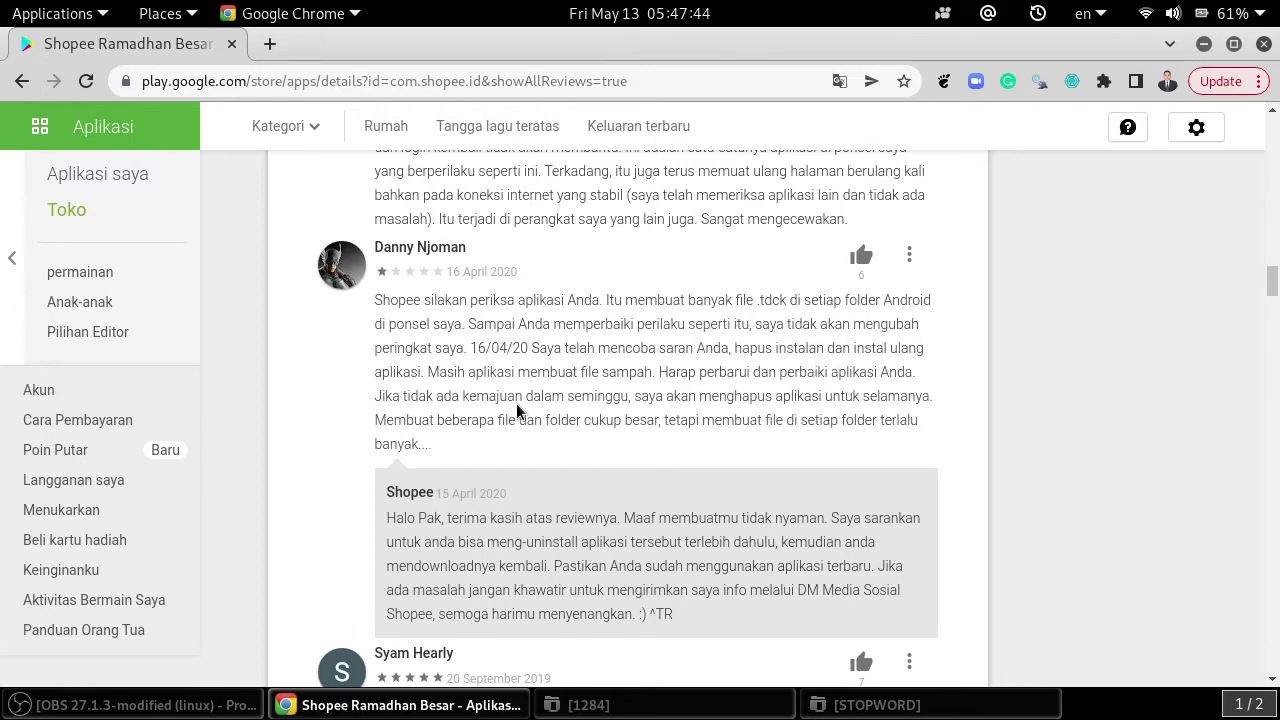
- Expand the reviews dated 16 February 2020 and 22 March 2021 to their full text
scroll(516, 403, "down", 8)
scroll(516, 403, "down", 1)
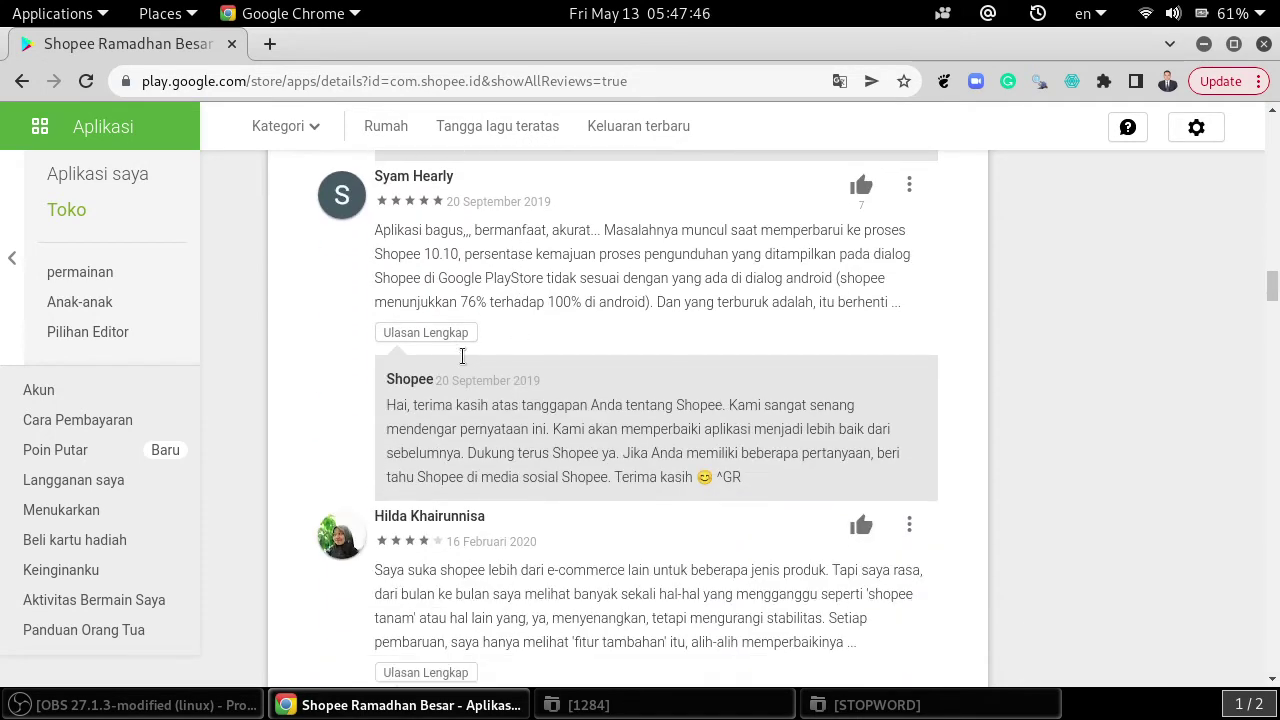
scroll(540, 405, "down", 3)
left_click(449, 401)
scroll(455, 412, "down", 3)
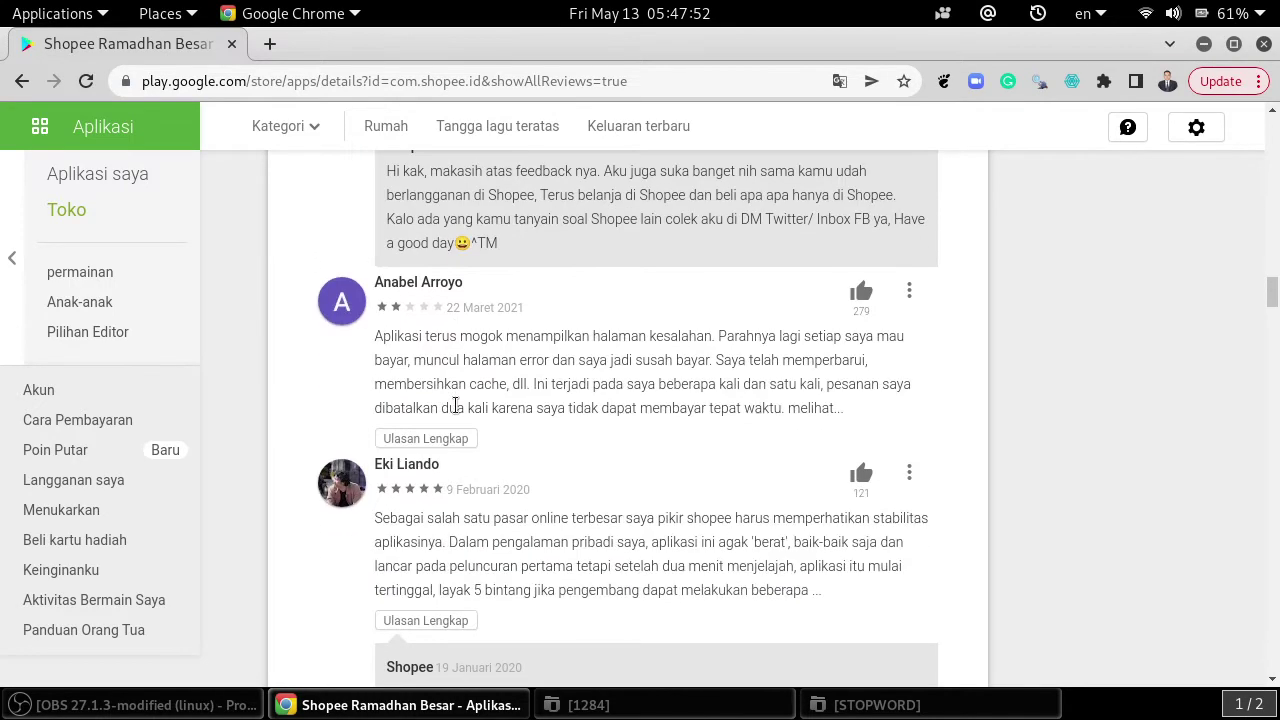
left_click_drag(377, 331, 698, 362)
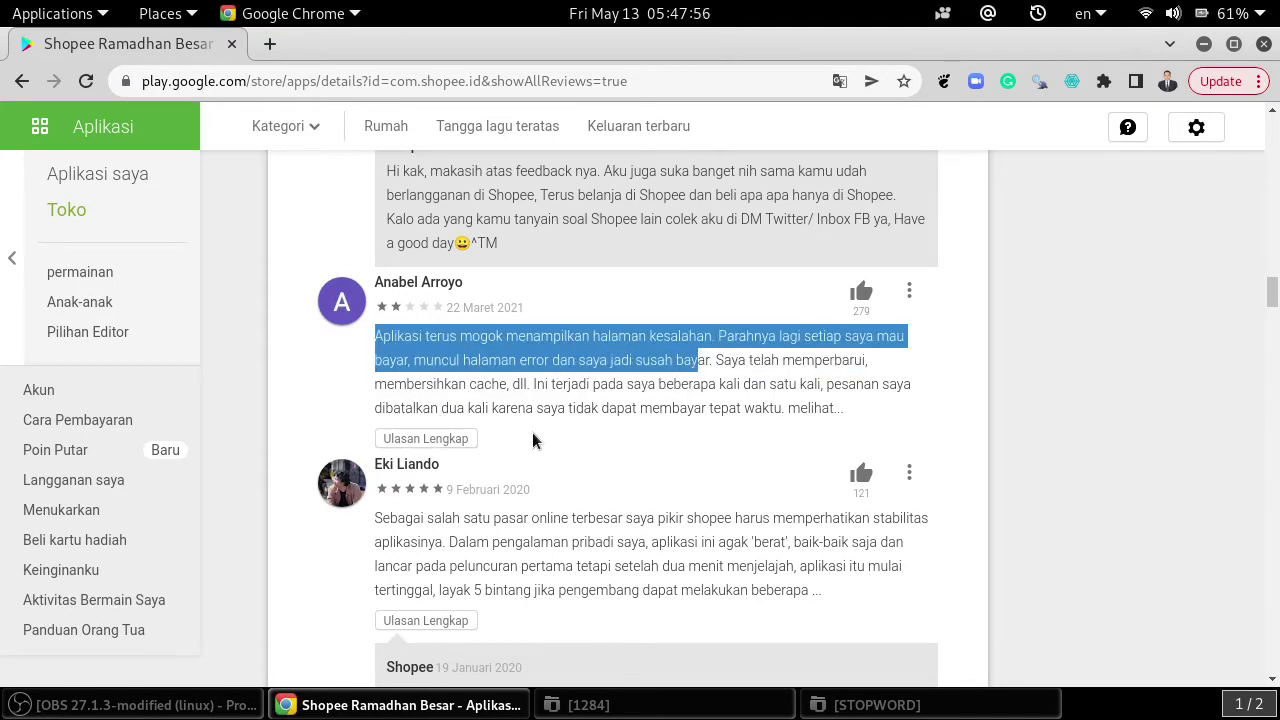
left_click(445, 439)
- Expand the reviews dated 9 February 2020, 11 July 2020 and 23 July 2021 to their full text
scroll(520, 450, "down", 3)
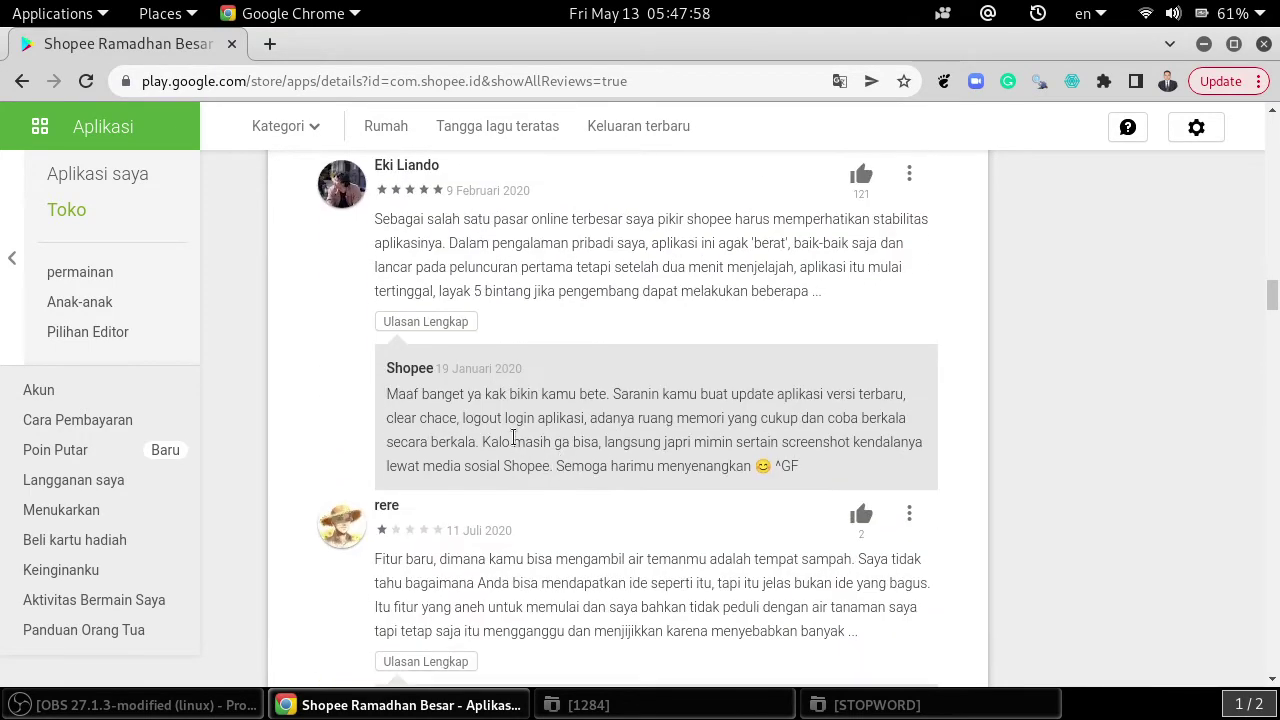
left_click(455, 350)
scroll(490, 450, "down", 4)
left_click(456, 464)
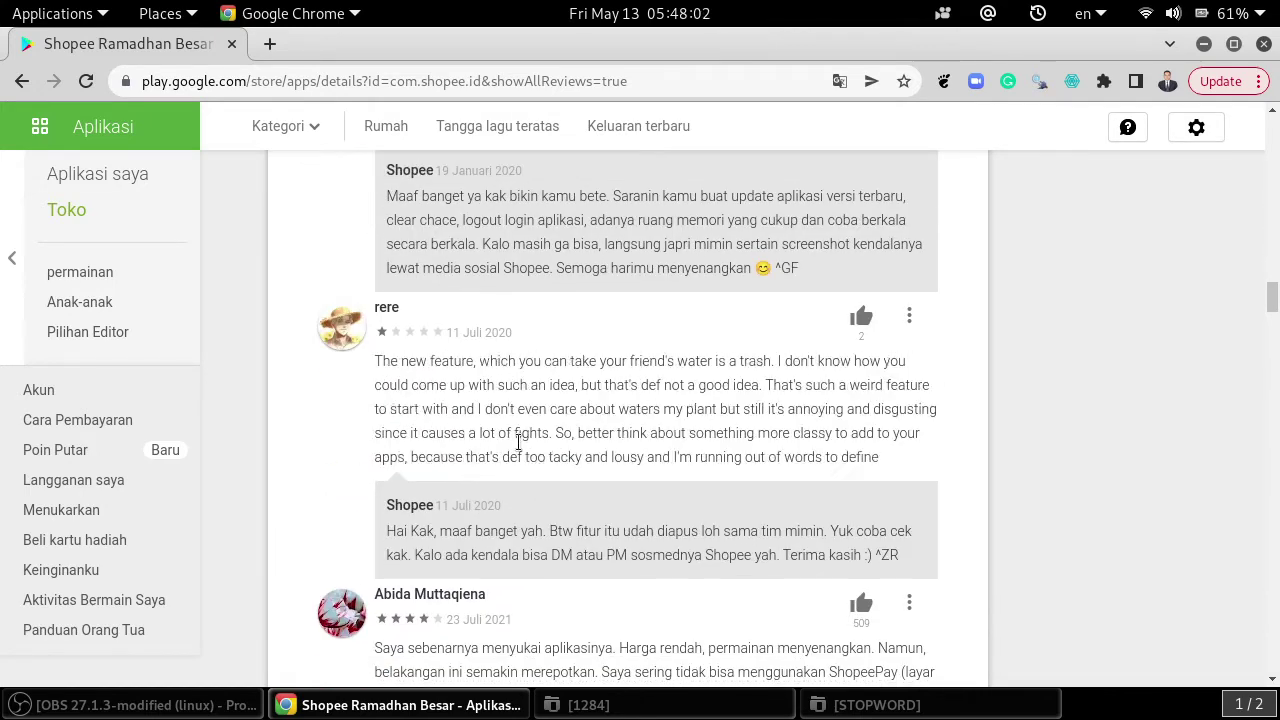
scroll(510, 445, "down", 3)
left_click(457, 532)
- Expand the reviews dated 27 August 2021, 31 January 2020 and 7 August 2020 to their full text
scroll(634, 450, "down", 3)
scroll(634, 450, "down", 3)
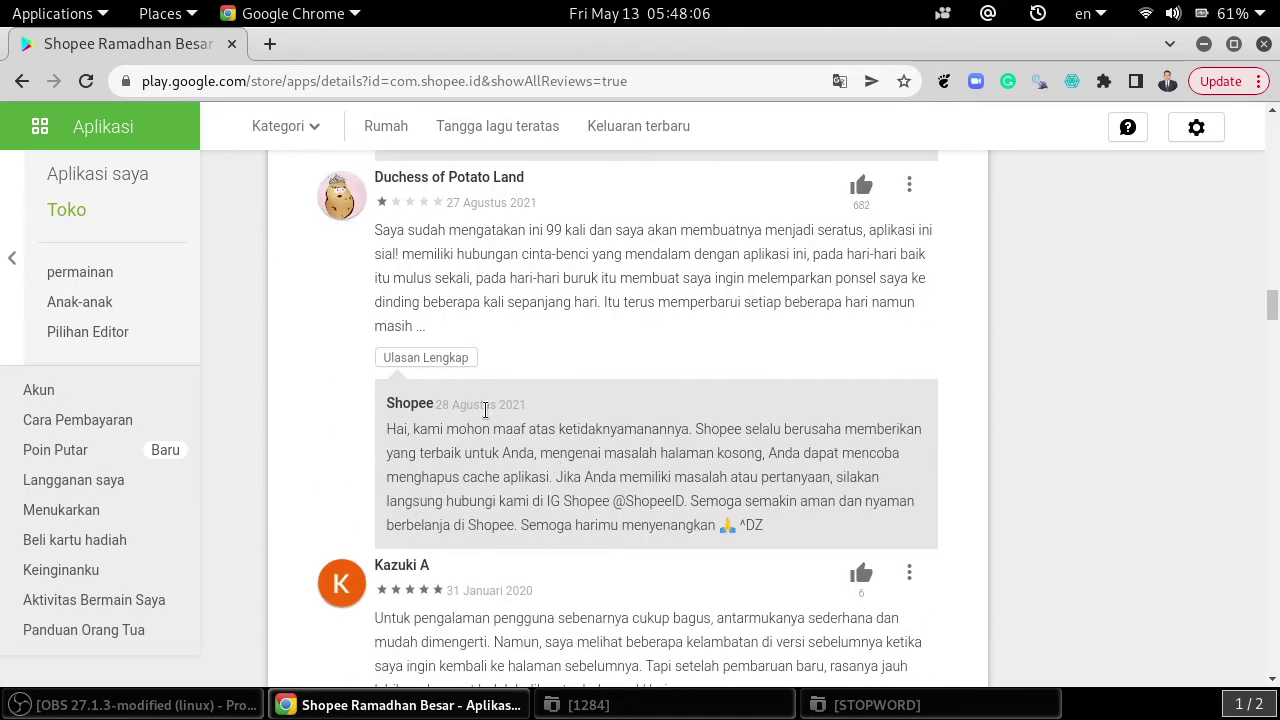
left_click(452, 366)
scroll(458, 440, "down", 3)
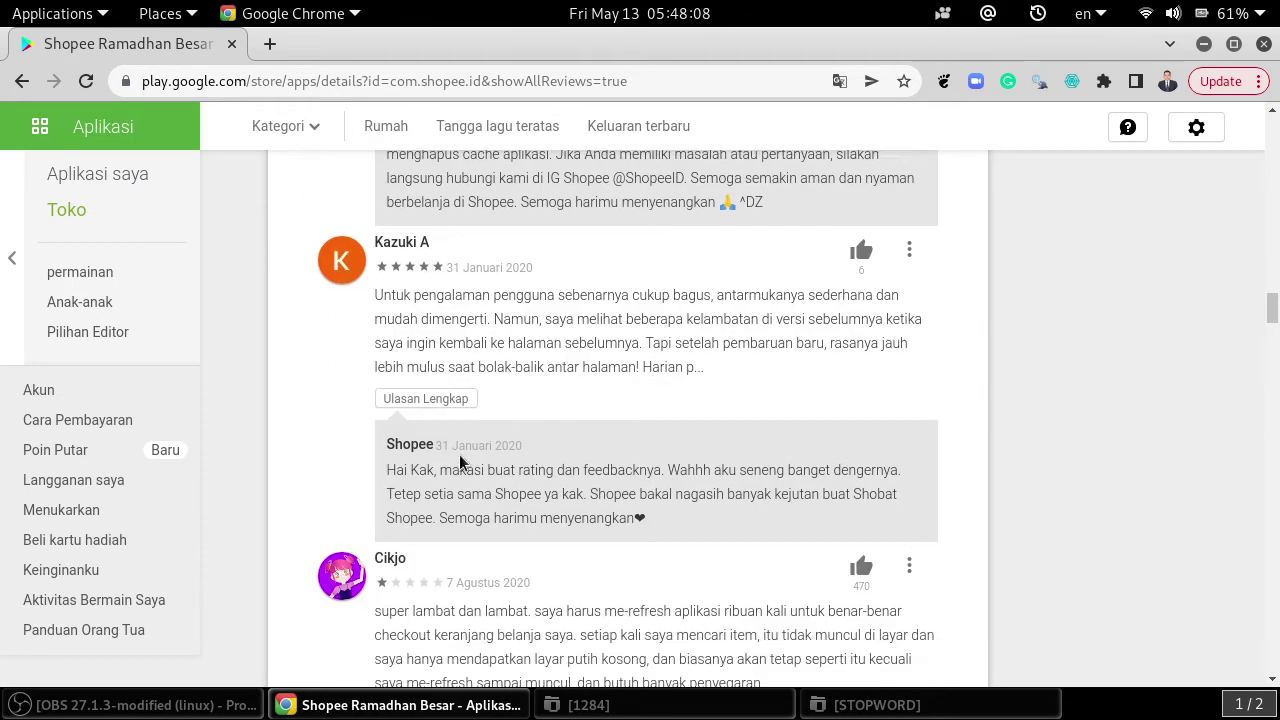
left_click(453, 424)
scroll(552, 454, "down", 3)
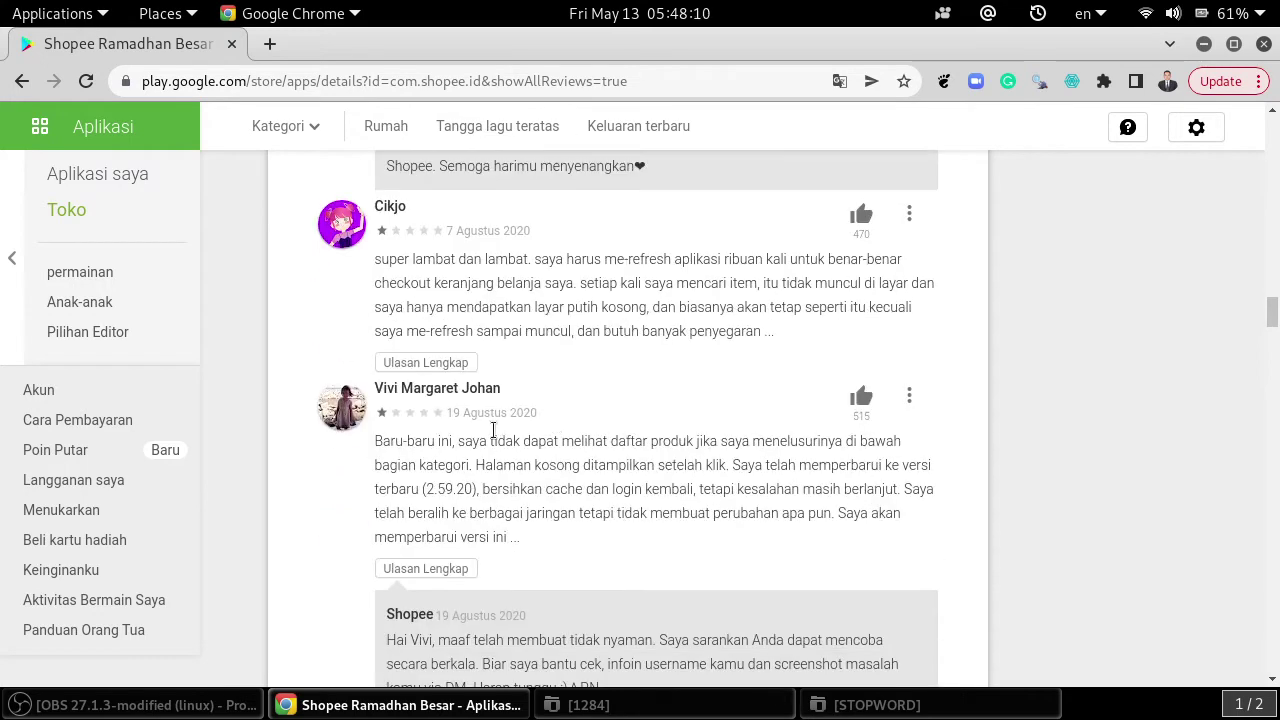
left_click(448, 366)
- Expand the reviews dated 19 August 2020, 23 September 2019 and 5 May 2020 to their full text
scroll(563, 425, "down", 3)
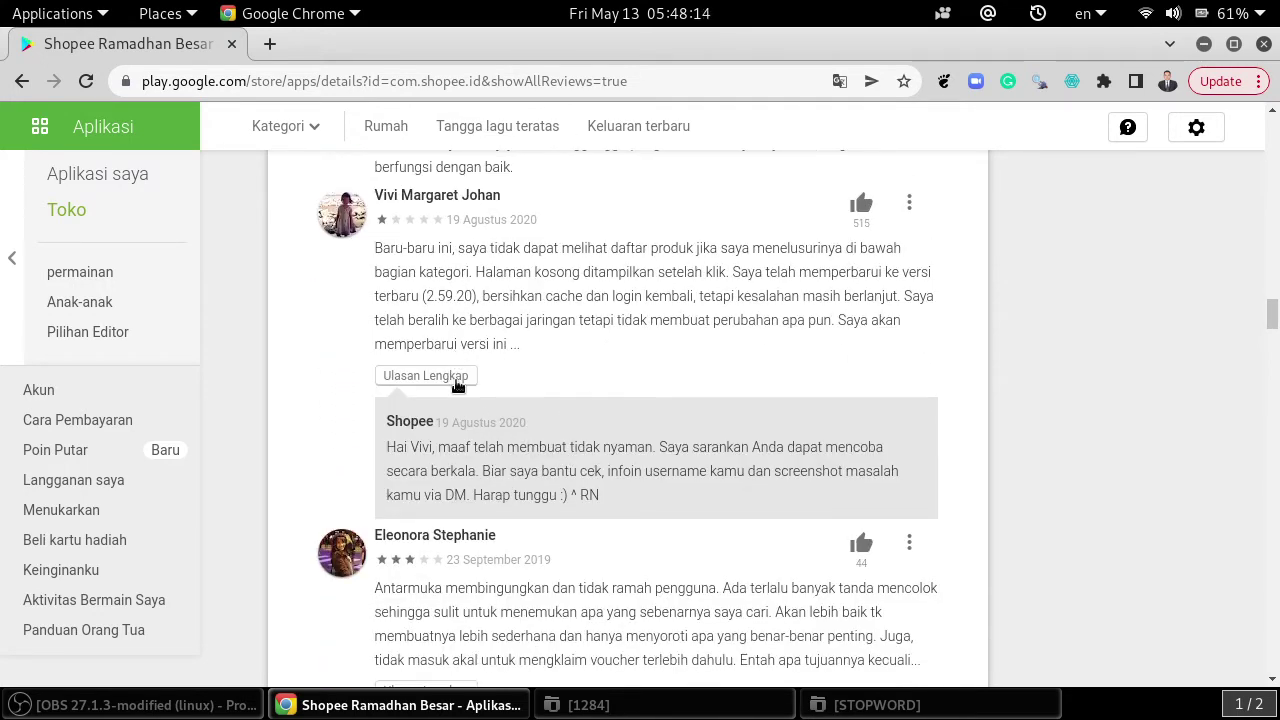
left_click(425, 376)
scroll(430, 400, "down", 3)
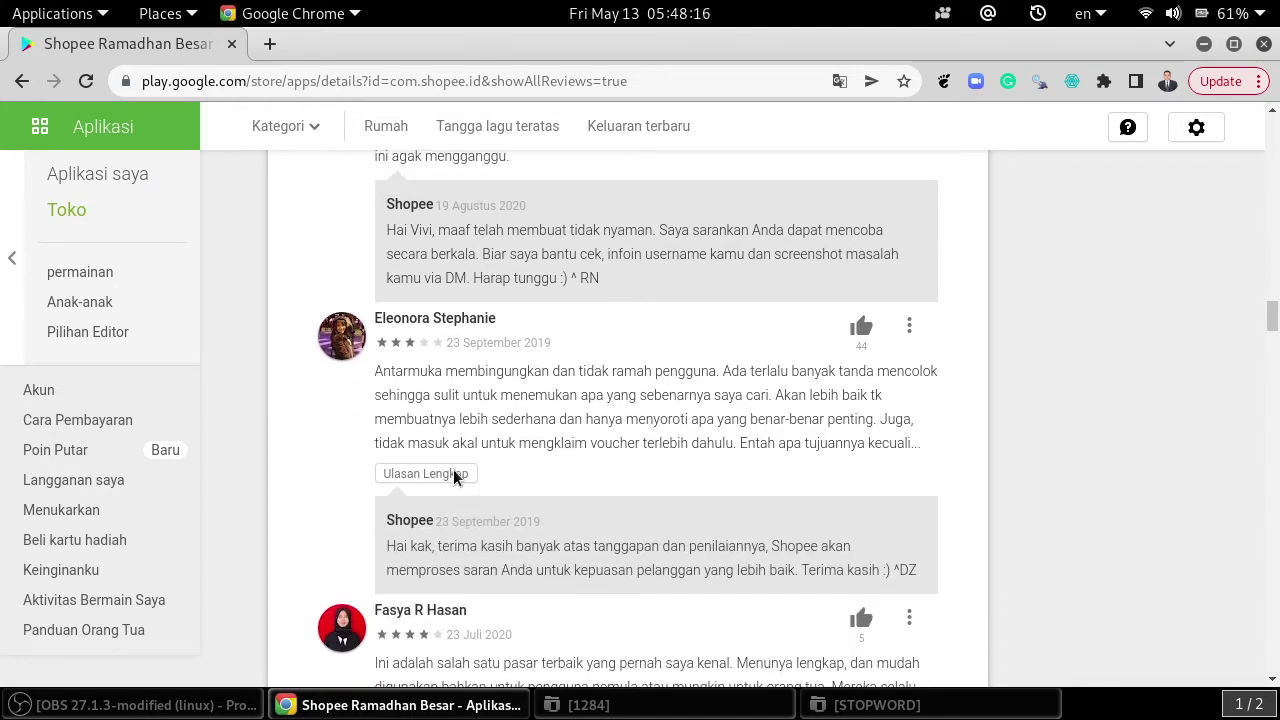
left_click(452, 475)
scroll(529, 460, "down", 3)
scroll(529, 465, "down", 3)
scroll(466, 460, "up", 2)
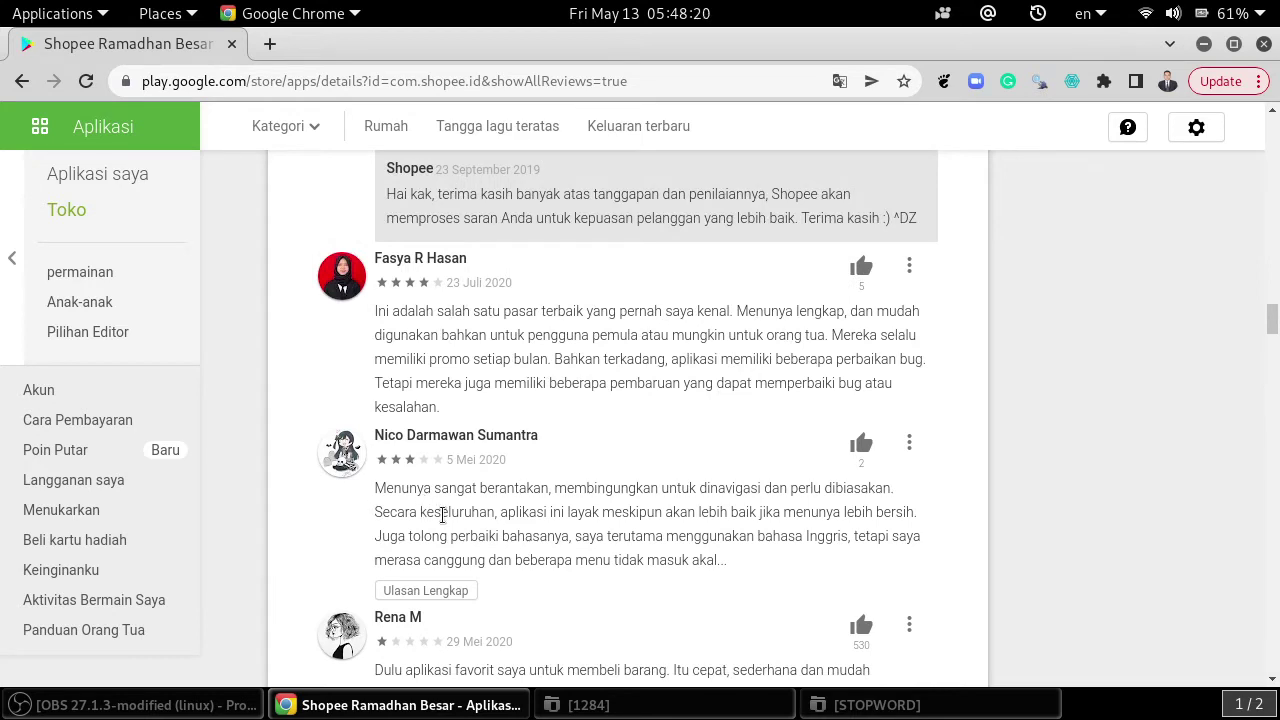
scroll(463, 390, "down", 2)
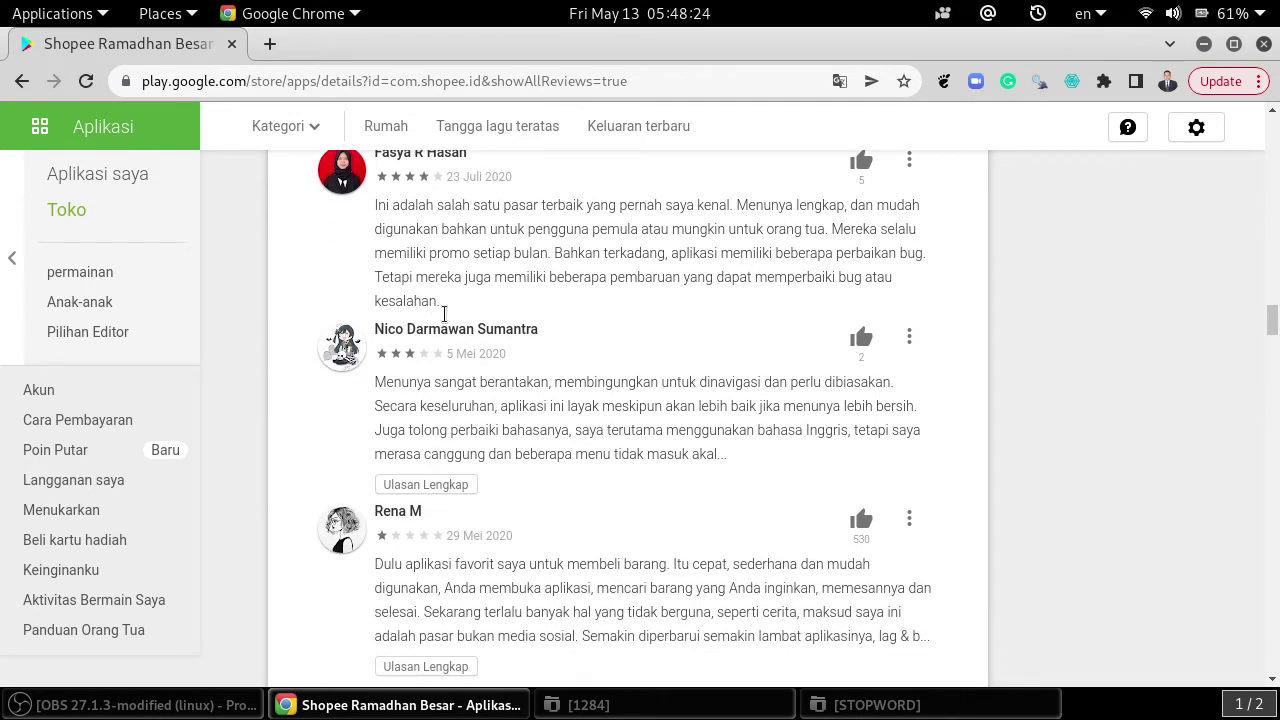
left_click(445, 485)
- Expand the reviews dated 29 May 2020, 21 January 2022 and 2 February 2020 to their full text
scroll(560, 430, "down", 2)
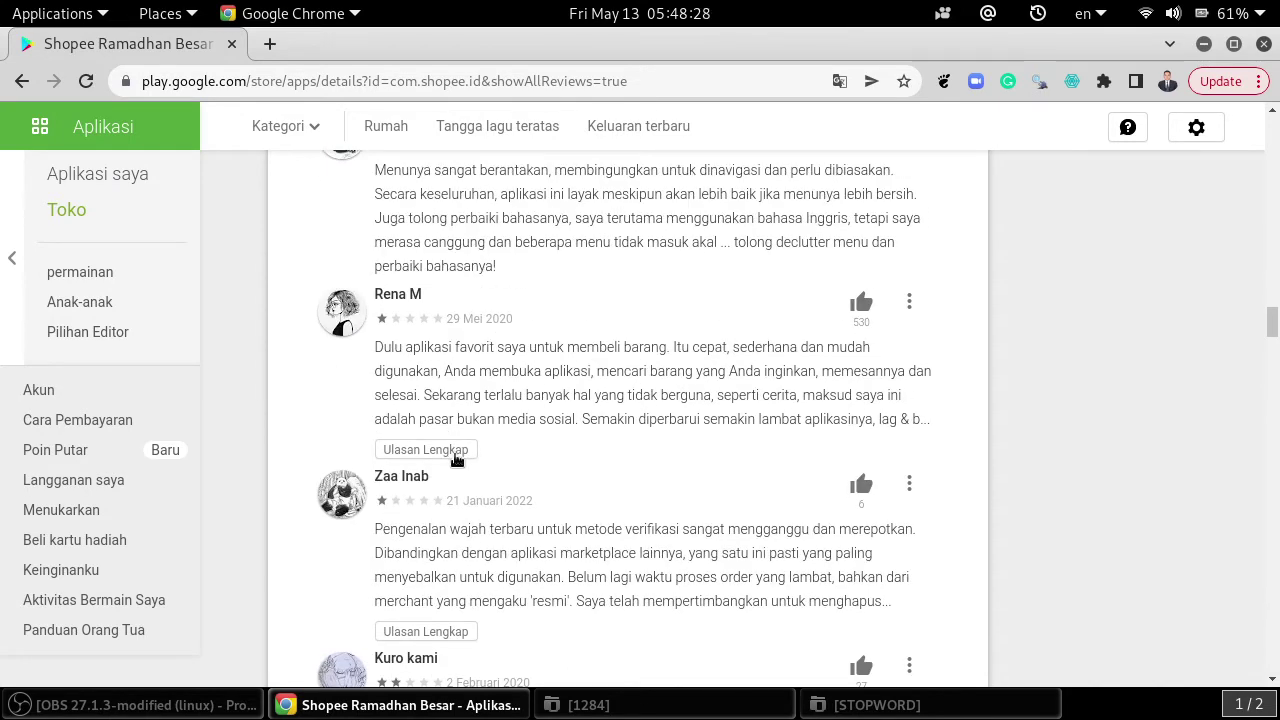
left_click(457, 452)
scroll(450, 446, "down", 3)
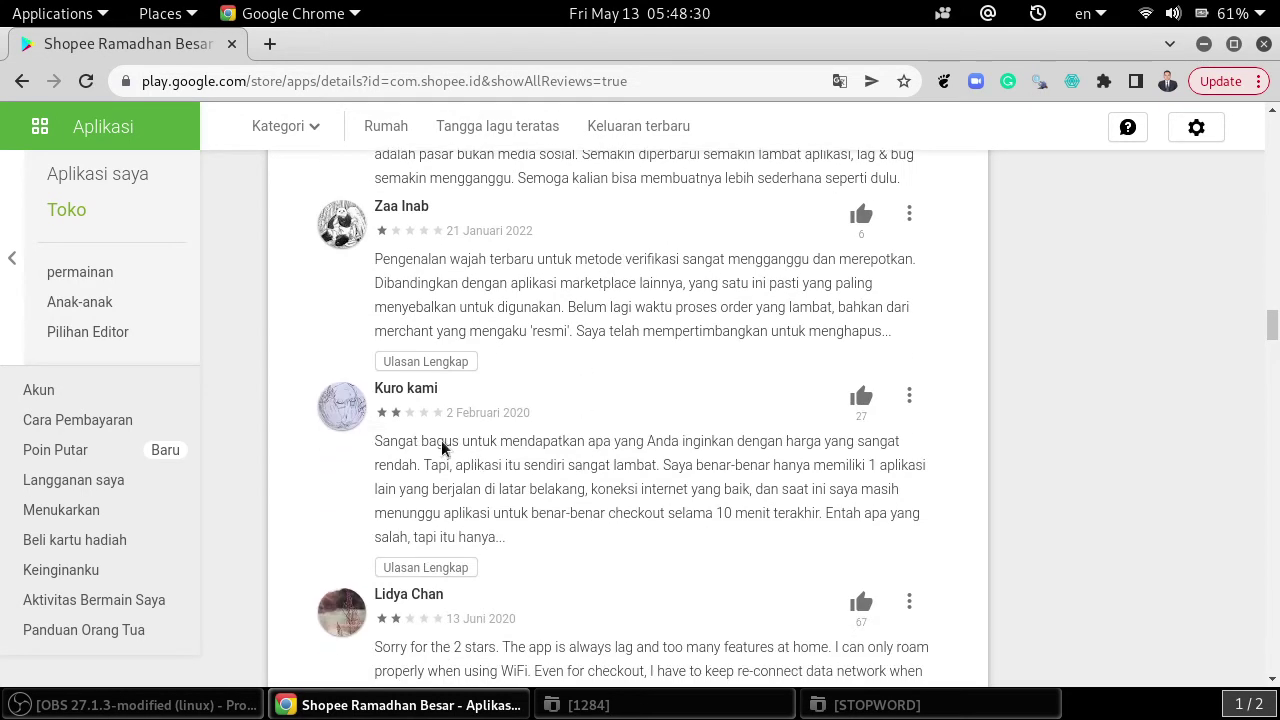
left_click(434, 366)
scroll(545, 437, "down", 2)
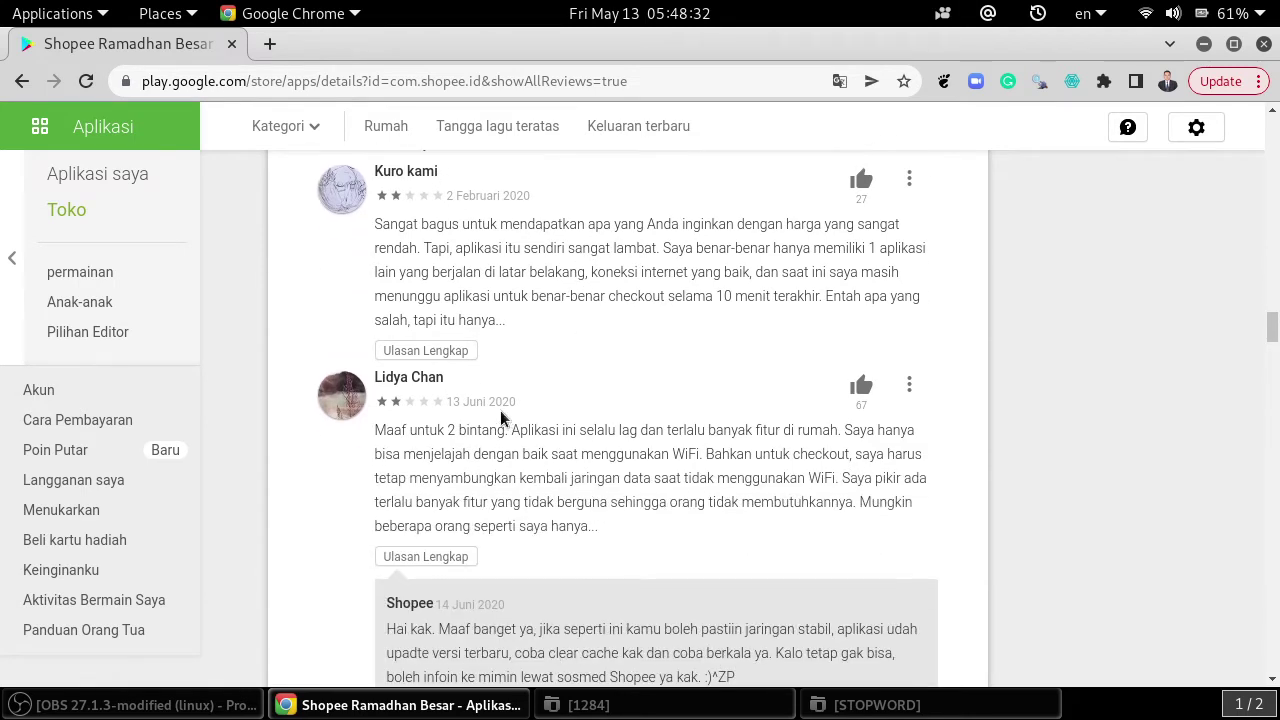
left_click(457, 377)
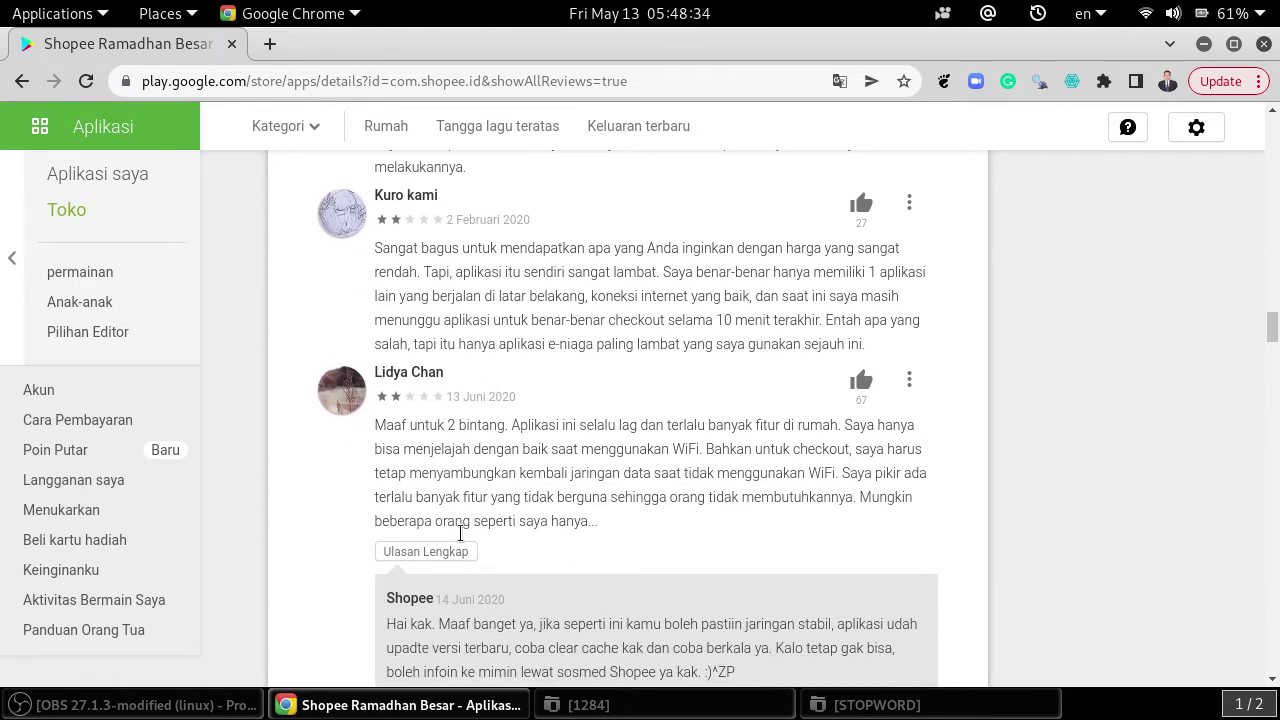
- Expand the reviews dated 13 June 2020 and 6 May 2020 to their full text
left_click(425, 552)
scroll(428, 548, "down", 3)
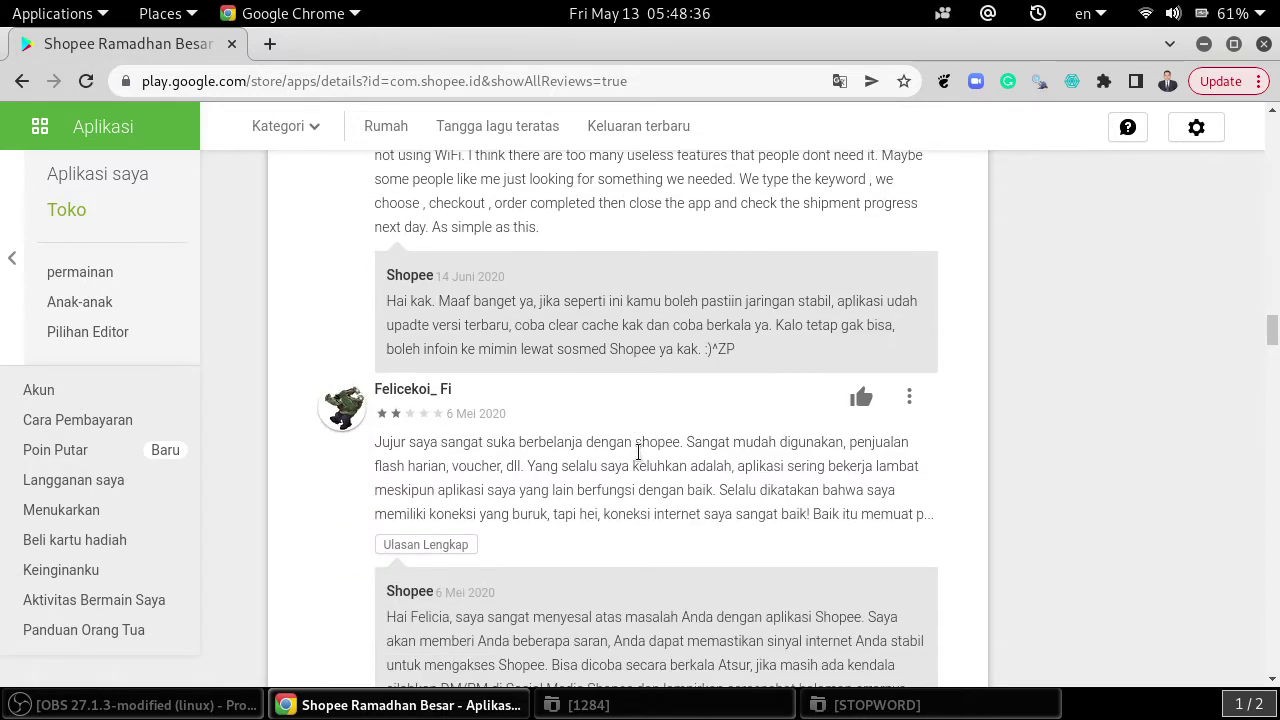
left_click(449, 568)
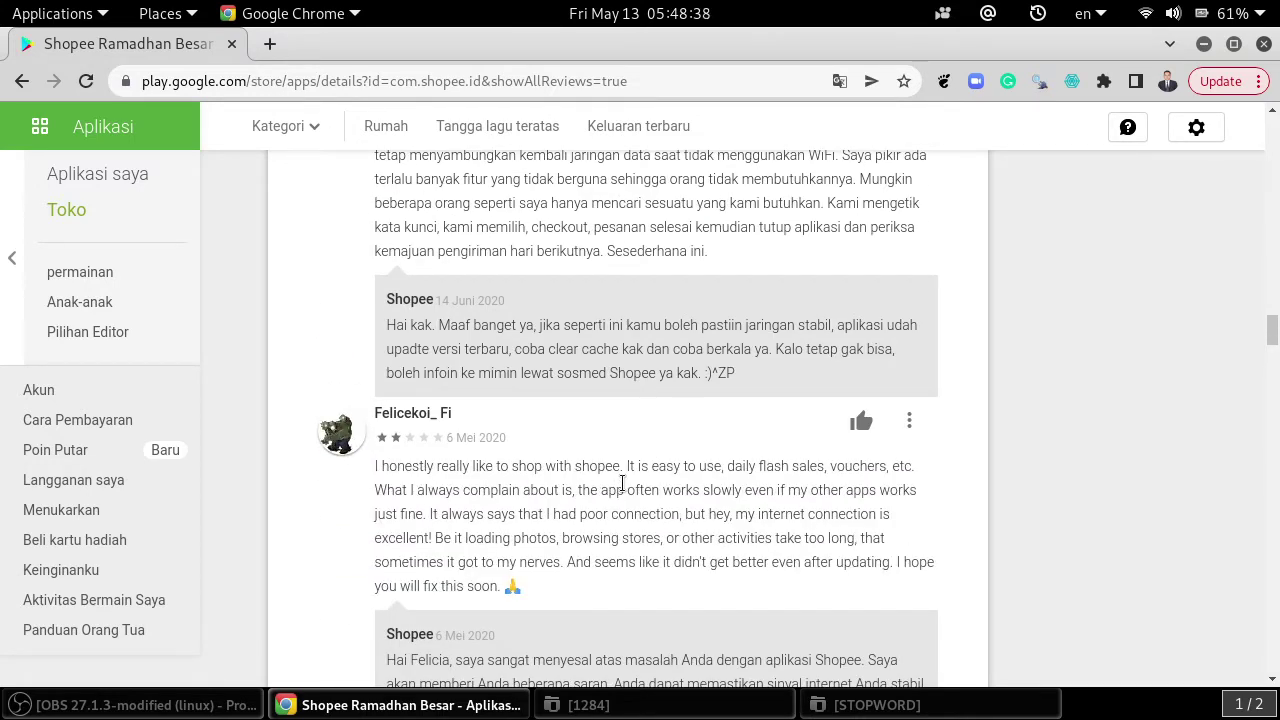
- Expand the reviews dated 6 February 2020, 24 August 2020 and 23 August 2021 to their full text
scroll(622, 483, "down", 3)
scroll(622, 483, "down", 1)
scroll(528, 448, "down", 3)
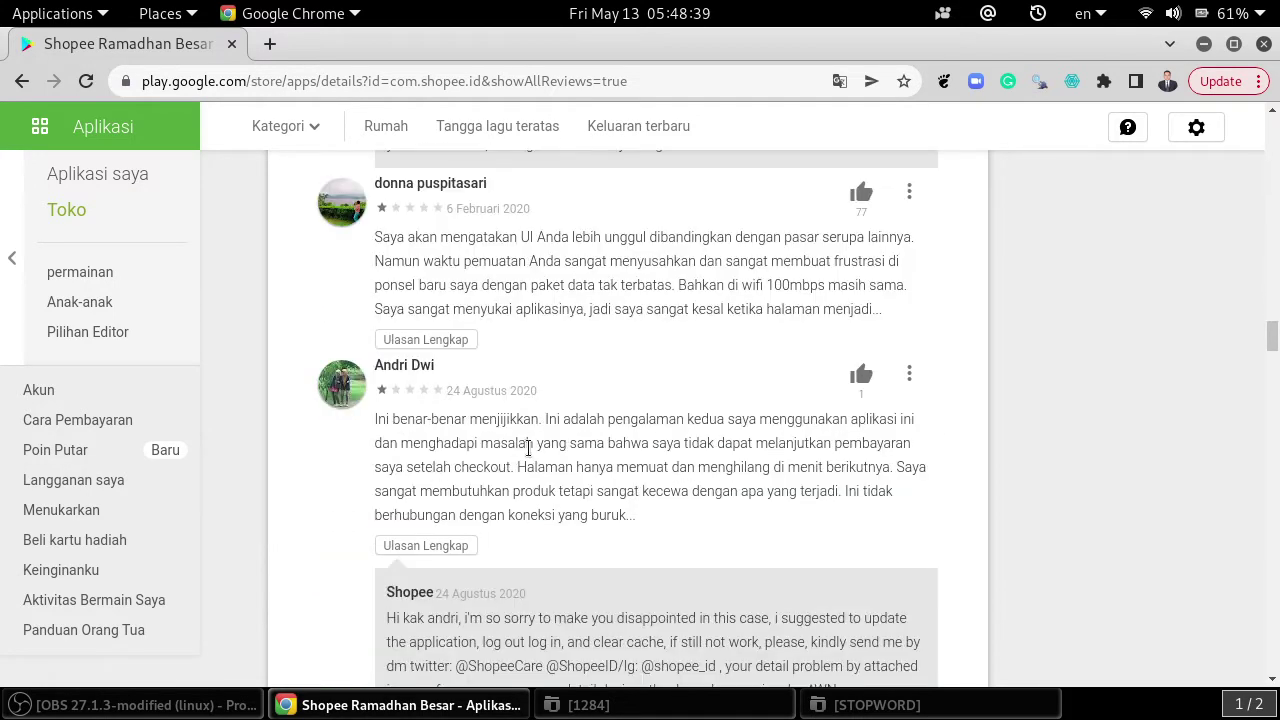
left_click(451, 342)
scroll(451, 335, "down", 2)
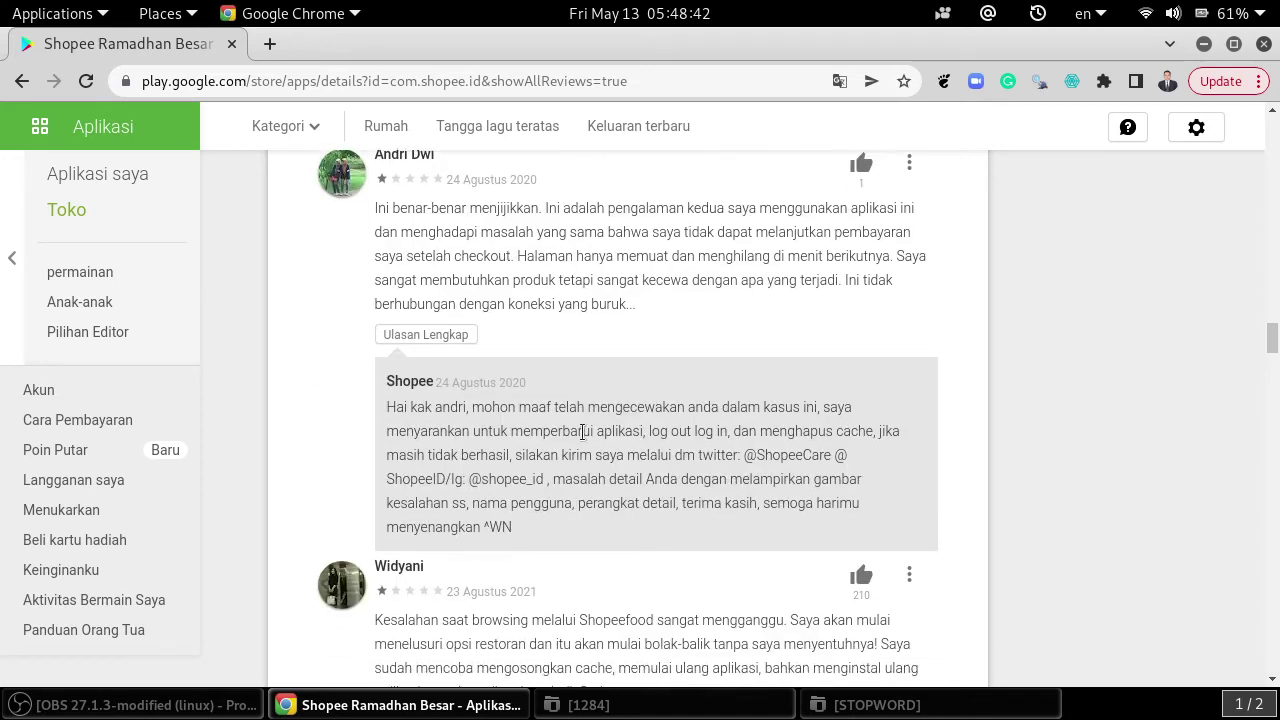
left_click(457, 353)
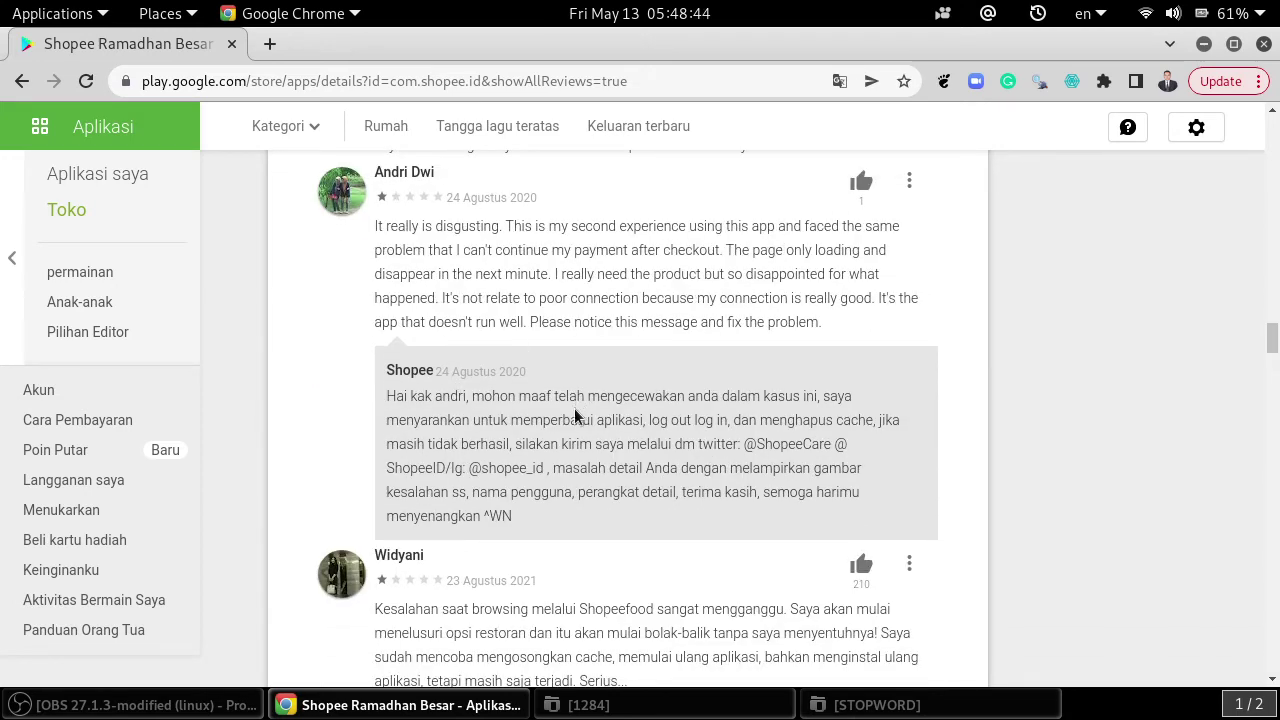
scroll(456, 358, "down", 4)
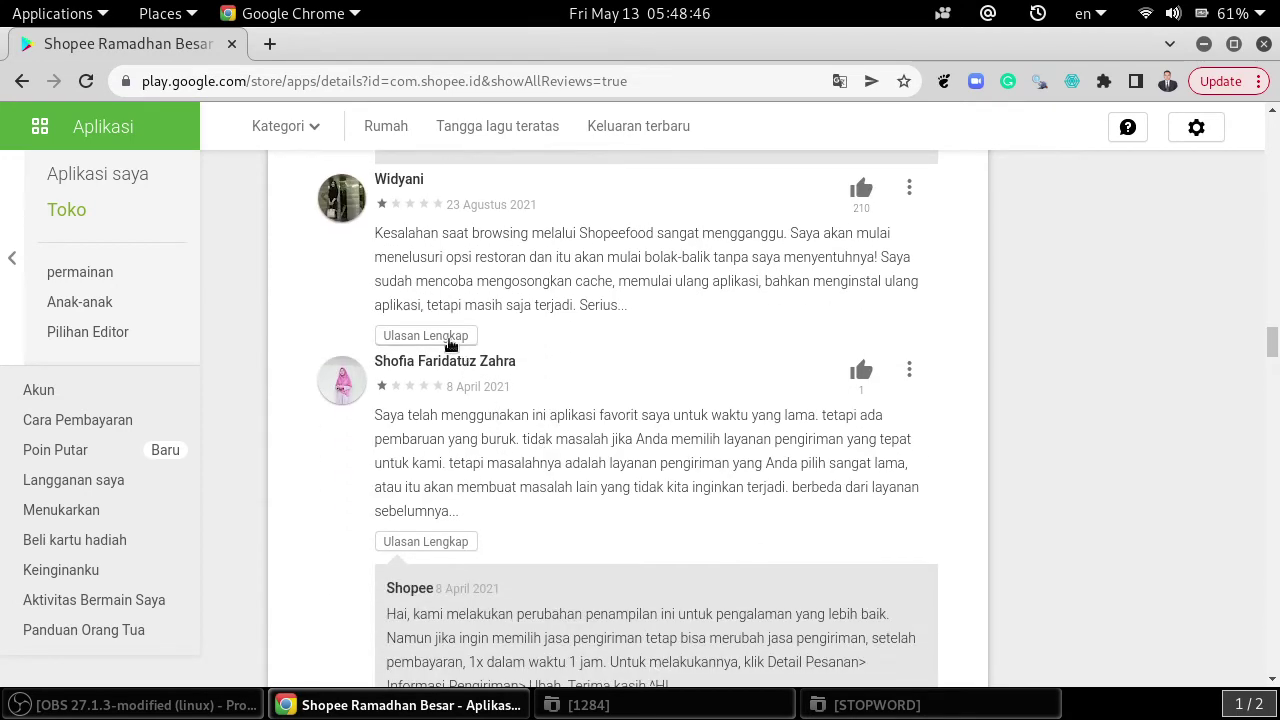
left_click(449, 336)
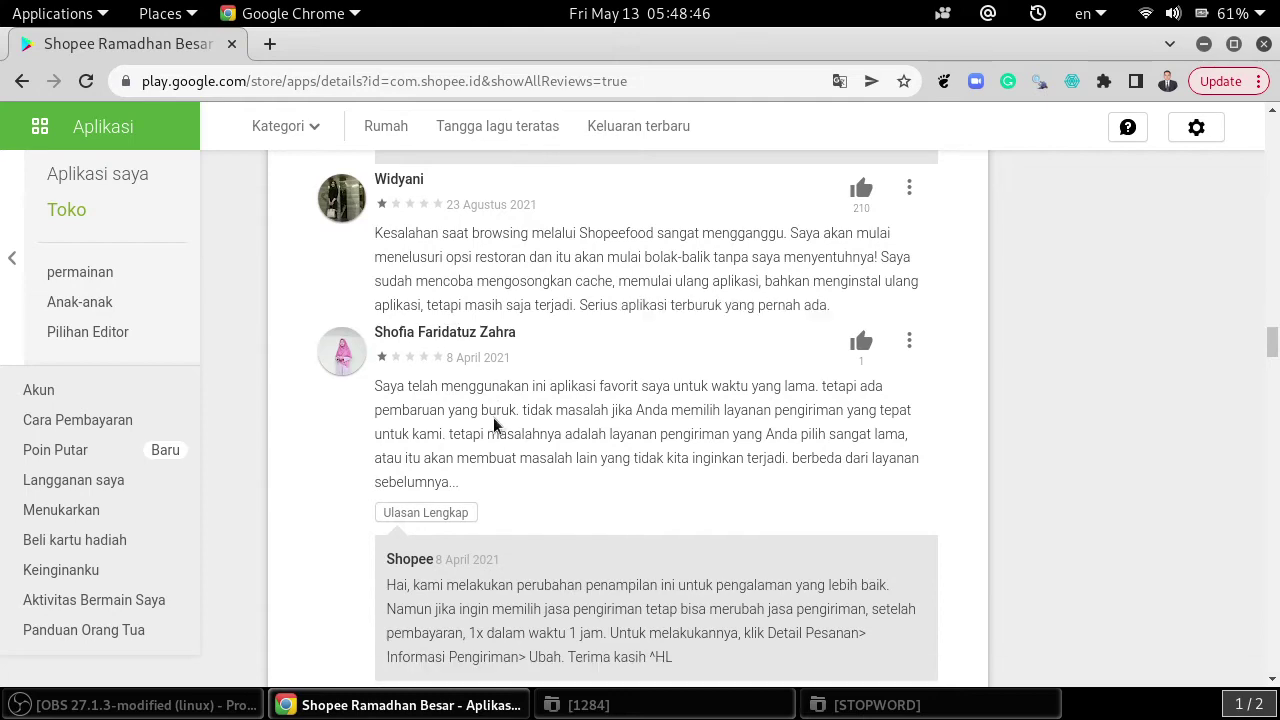
- Expand the reviews dated 8 April 2021, 18 March 2021 and 30 October 2020 to their full text
left_click(445, 513)
scroll(611, 463, "down", 5)
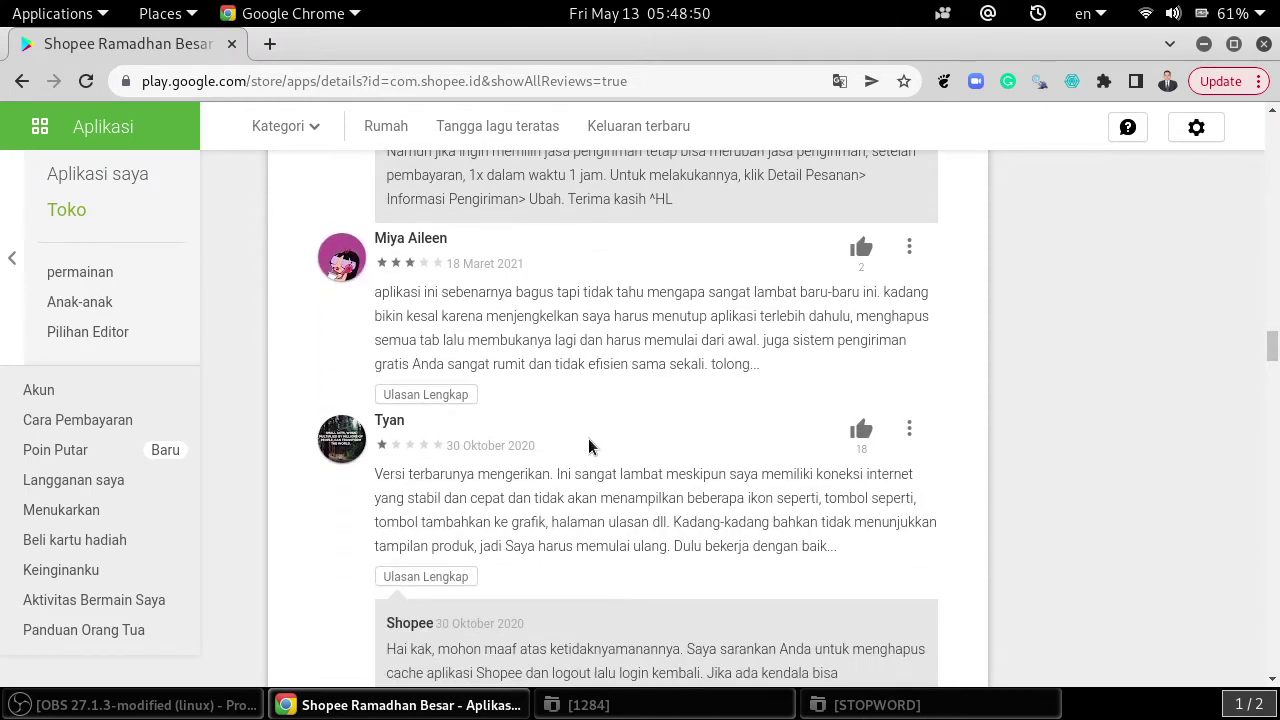
left_click(434, 397)
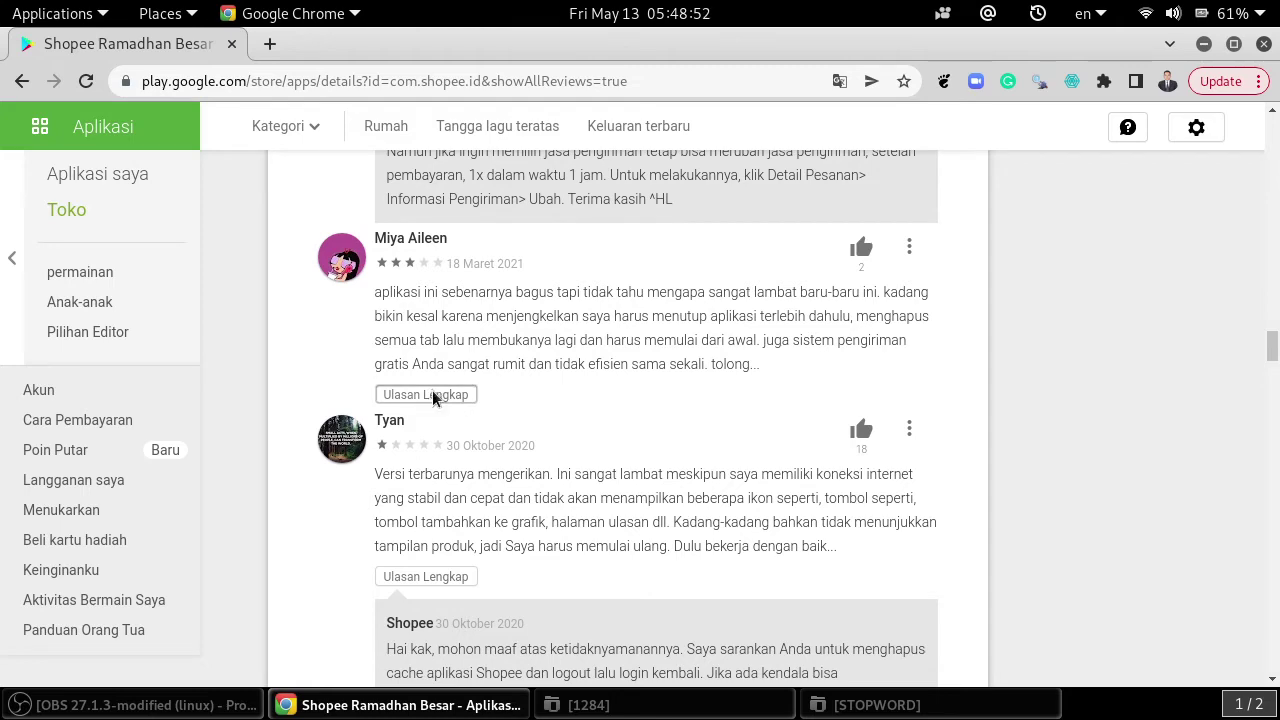
scroll(440, 400, "down", 3)
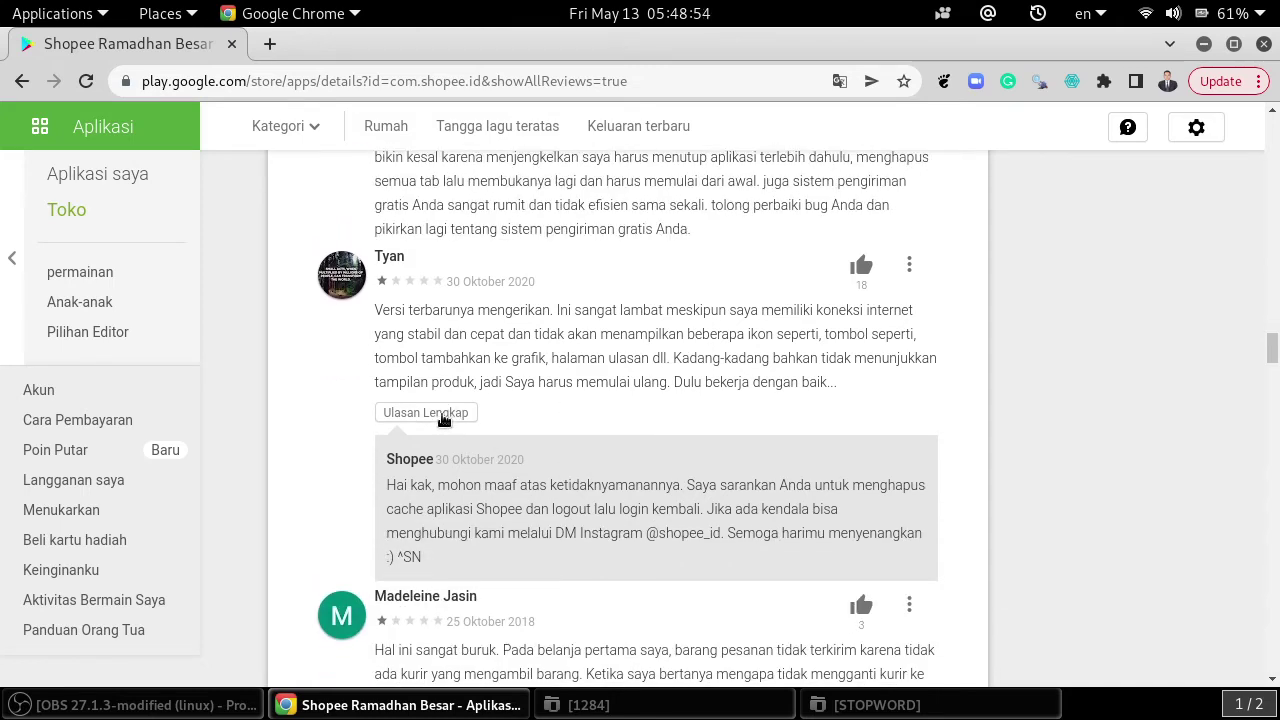
left_click(443, 419)
- Expand the reviews dated 25 October 2018 and 5 April 2021 and the one Shopee answered on 21 April 2020 to their full text
scroll(515, 450, "down", 5)
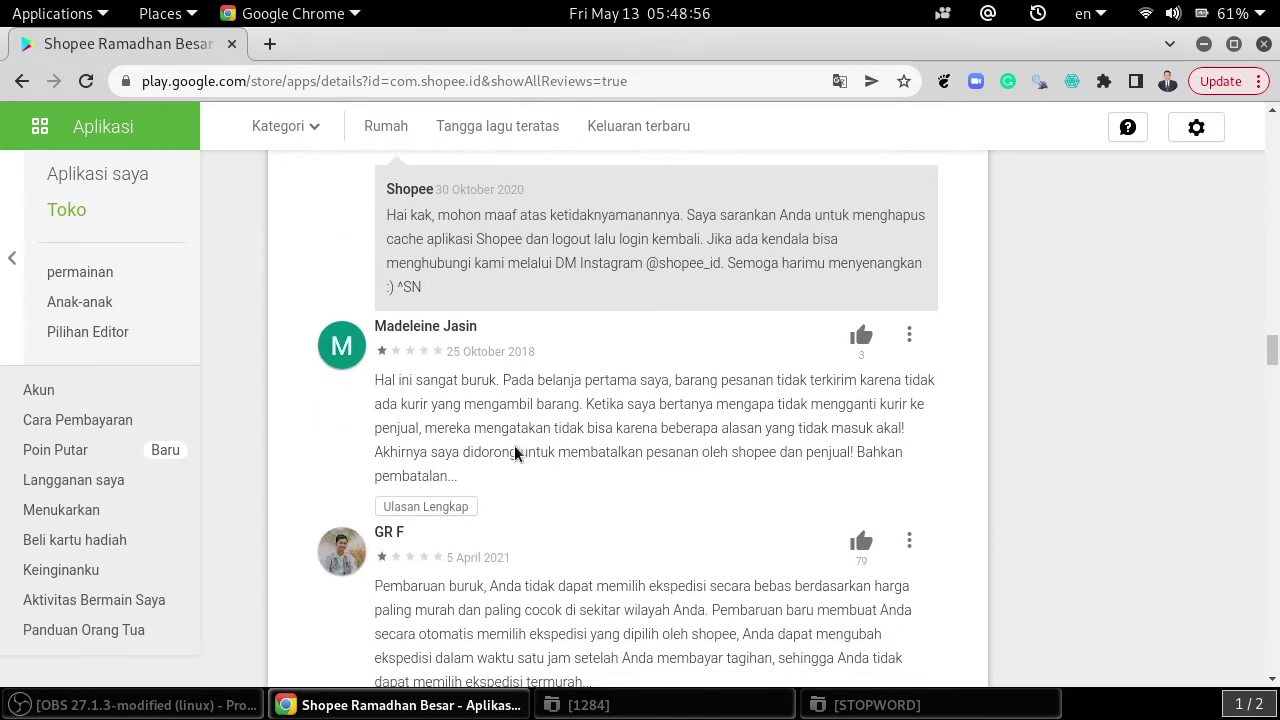
scroll(514, 455, "down", 1)
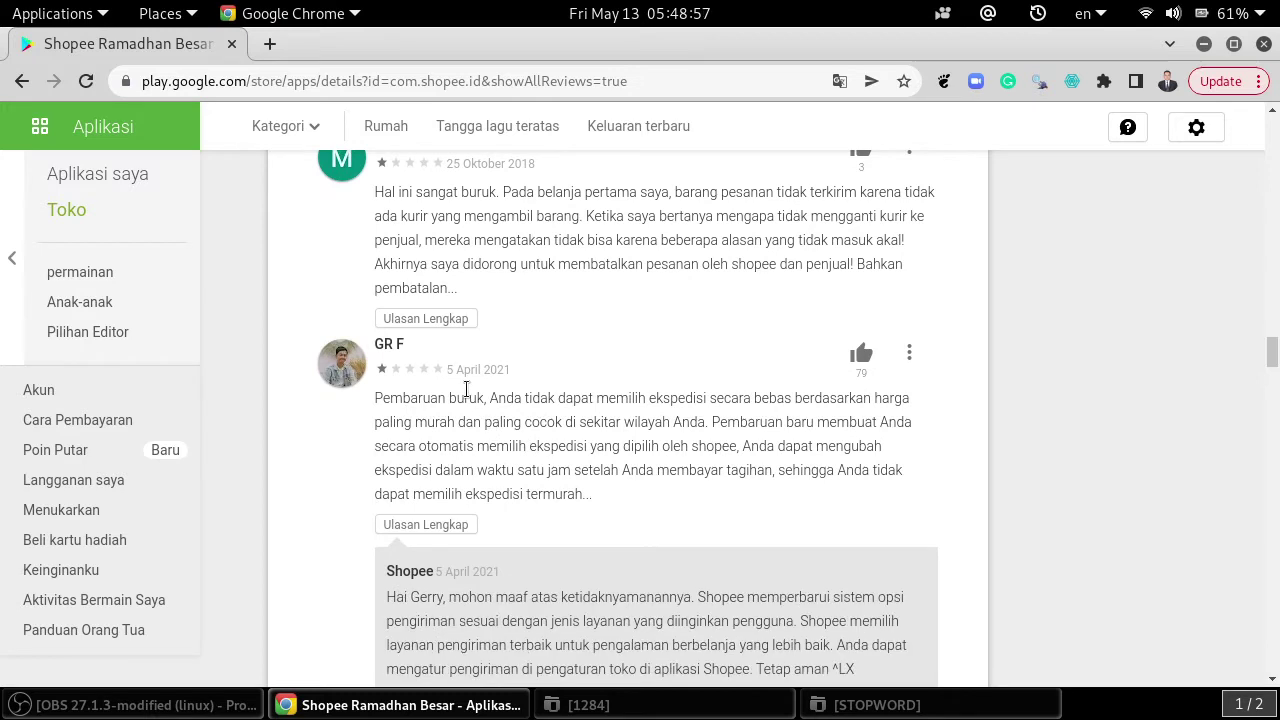
left_click(438, 322)
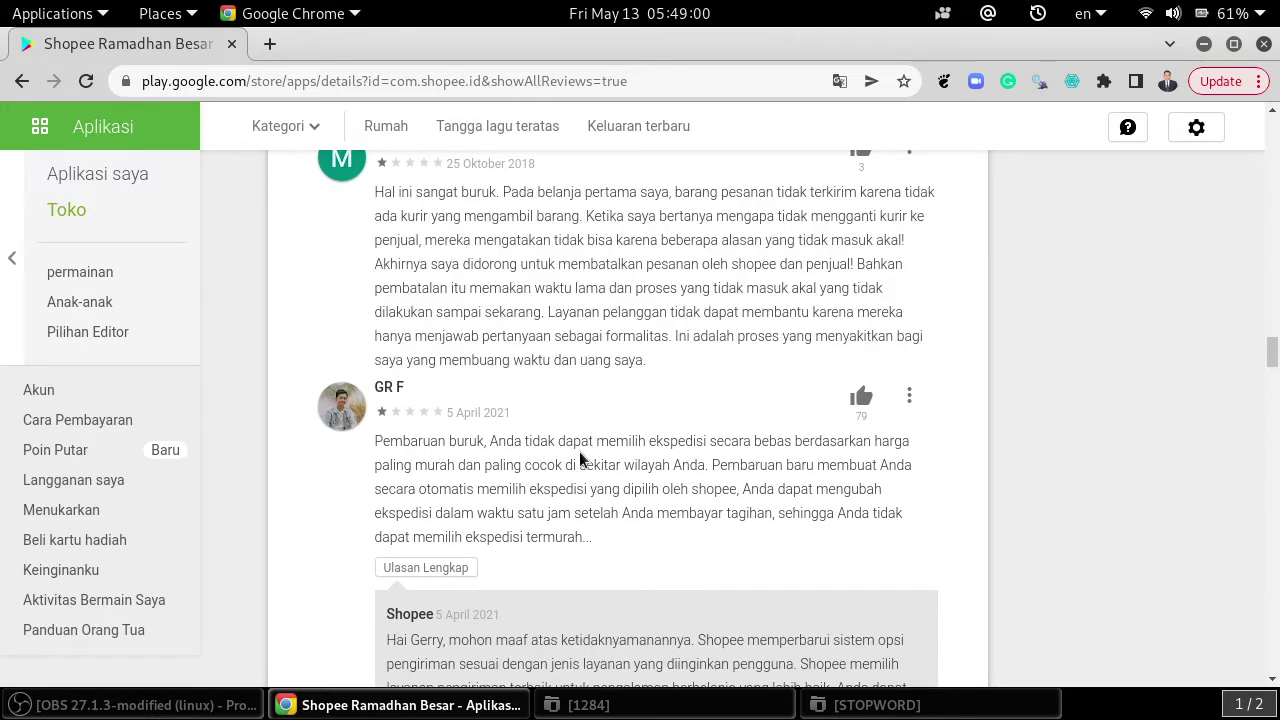
left_click(433, 567)
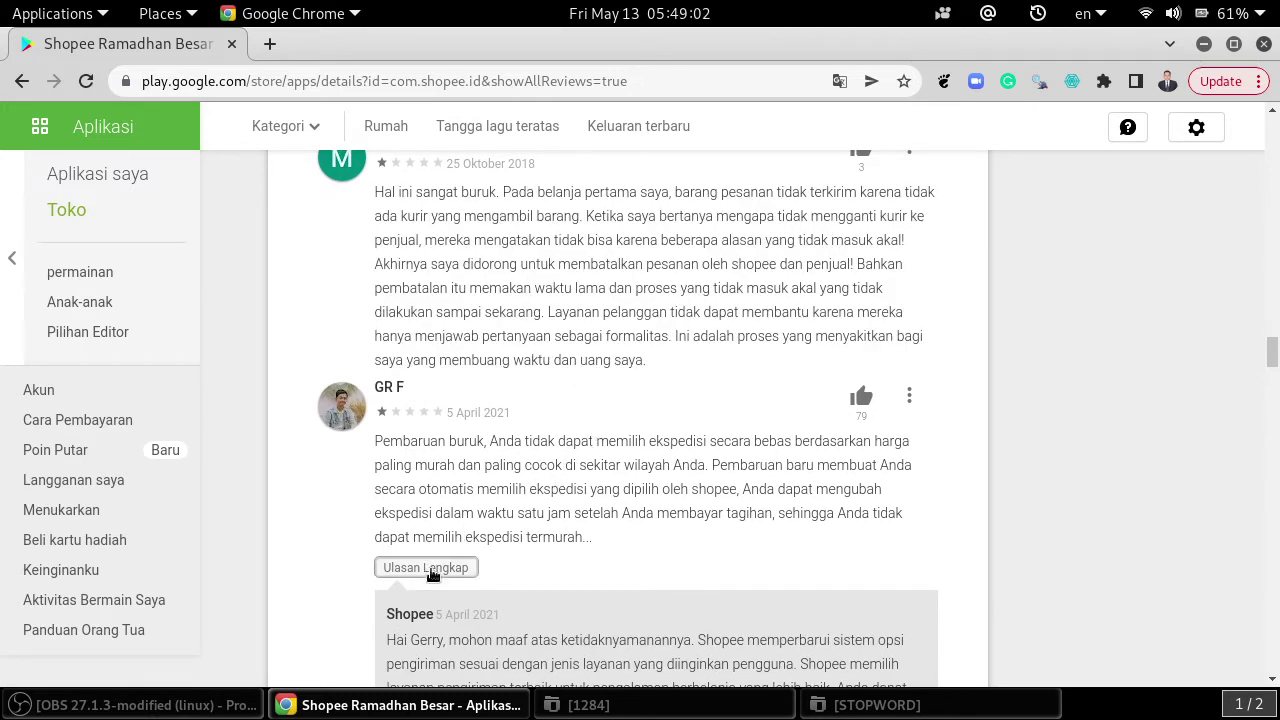
scroll(634, 477, "down", 3)
scroll(634, 477, "down", 4)
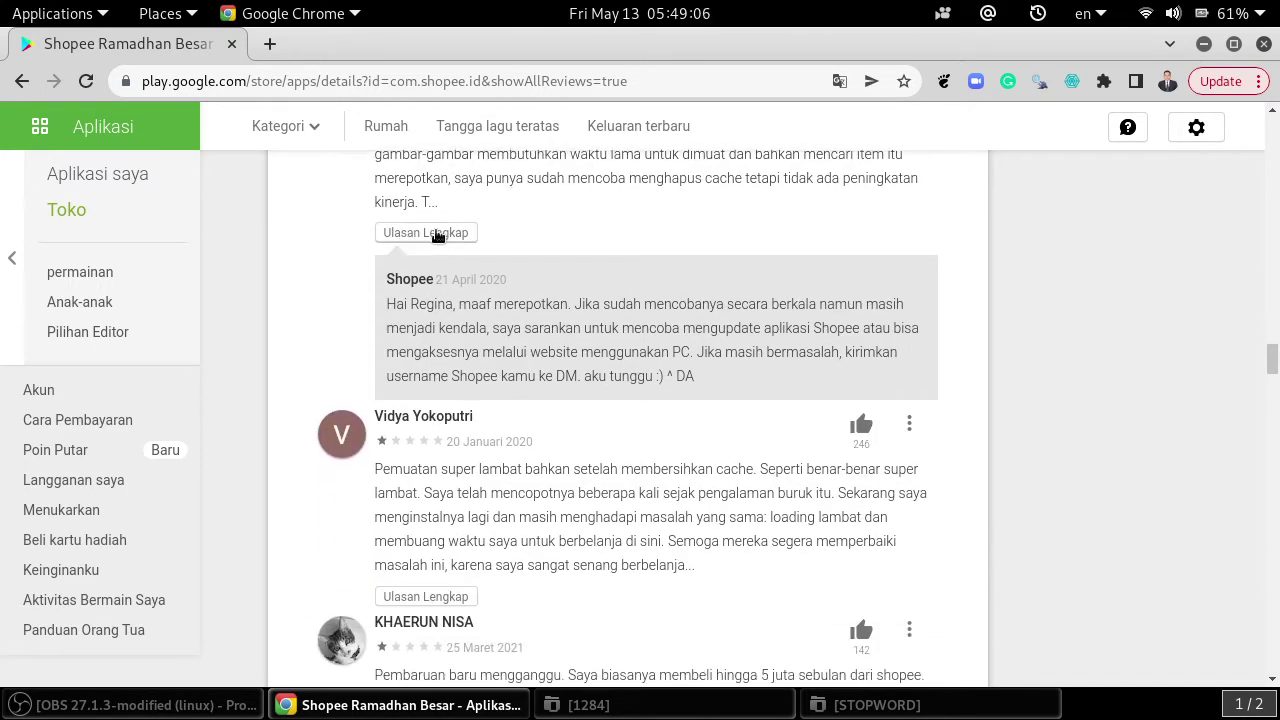
left_click(437, 235)
- Expand the reviews dated 20 January 2020, 25 March 2021 and 22 October 2020 to their full text
scroll(490, 455, "down", 1)
left_click(437, 457)
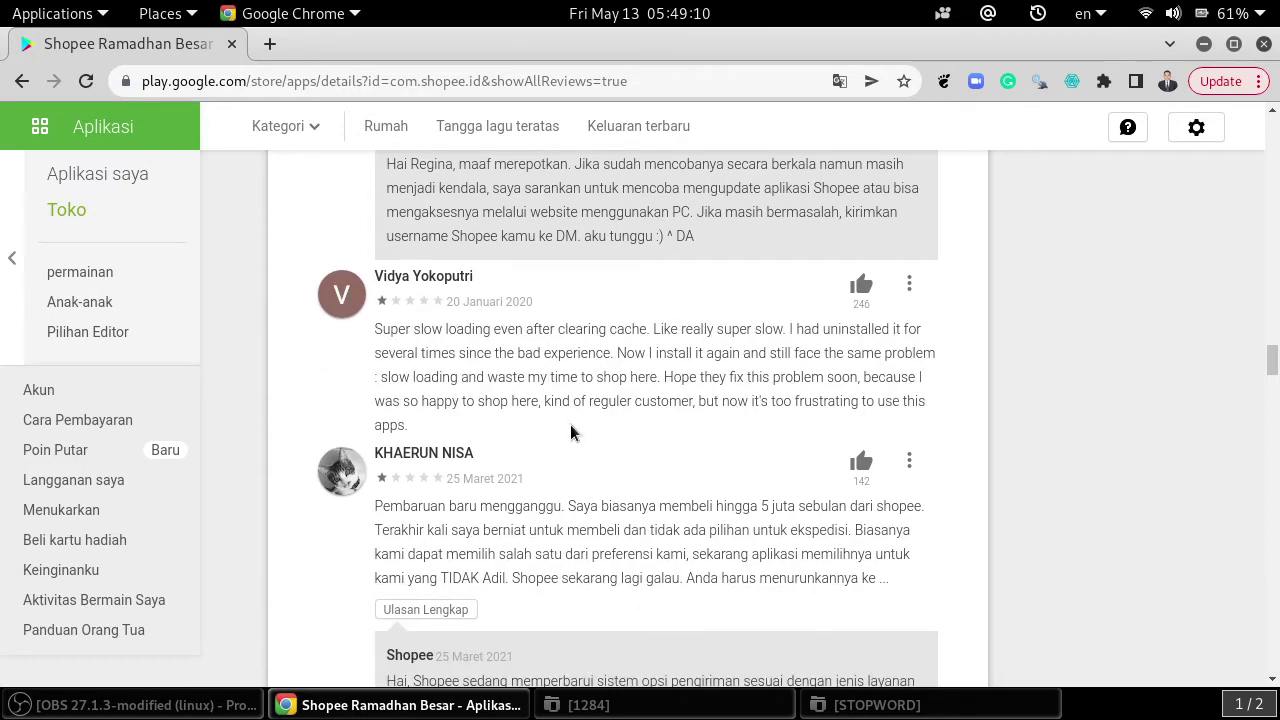
scroll(570, 425, "down", 2)
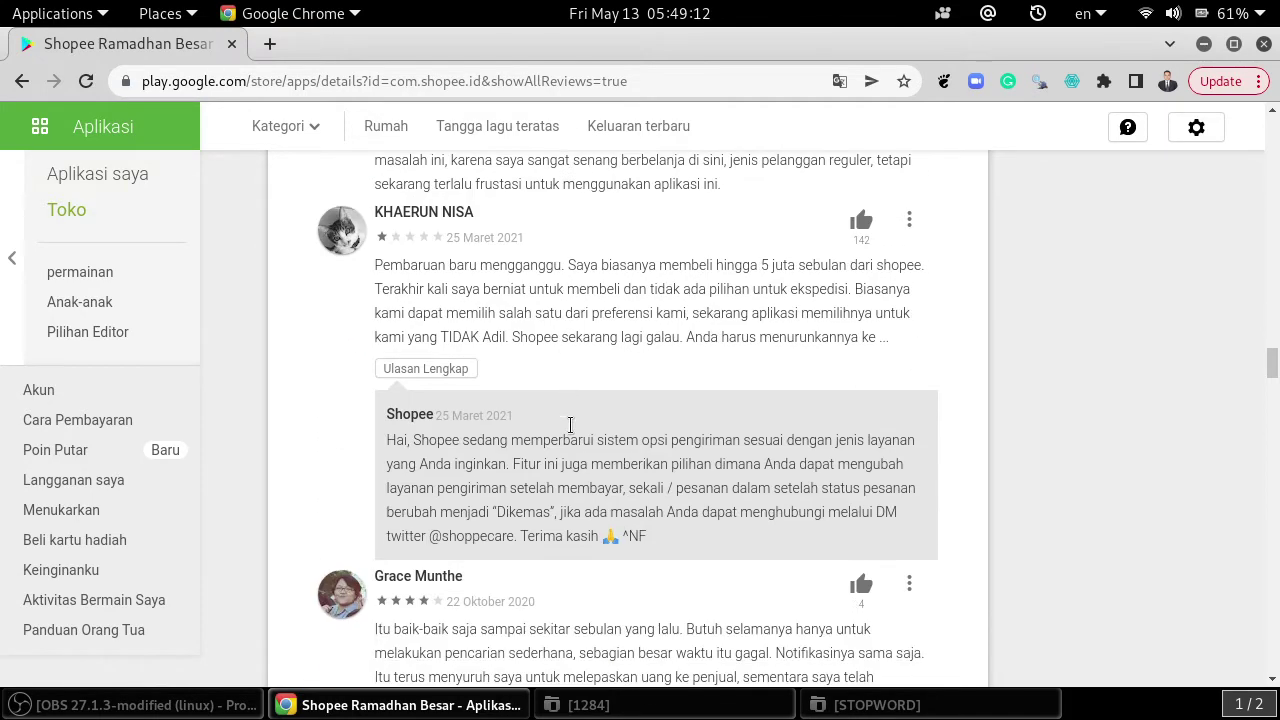
left_click(449, 369)
scroll(520, 450, "down", 2)
left_click(424, 540)
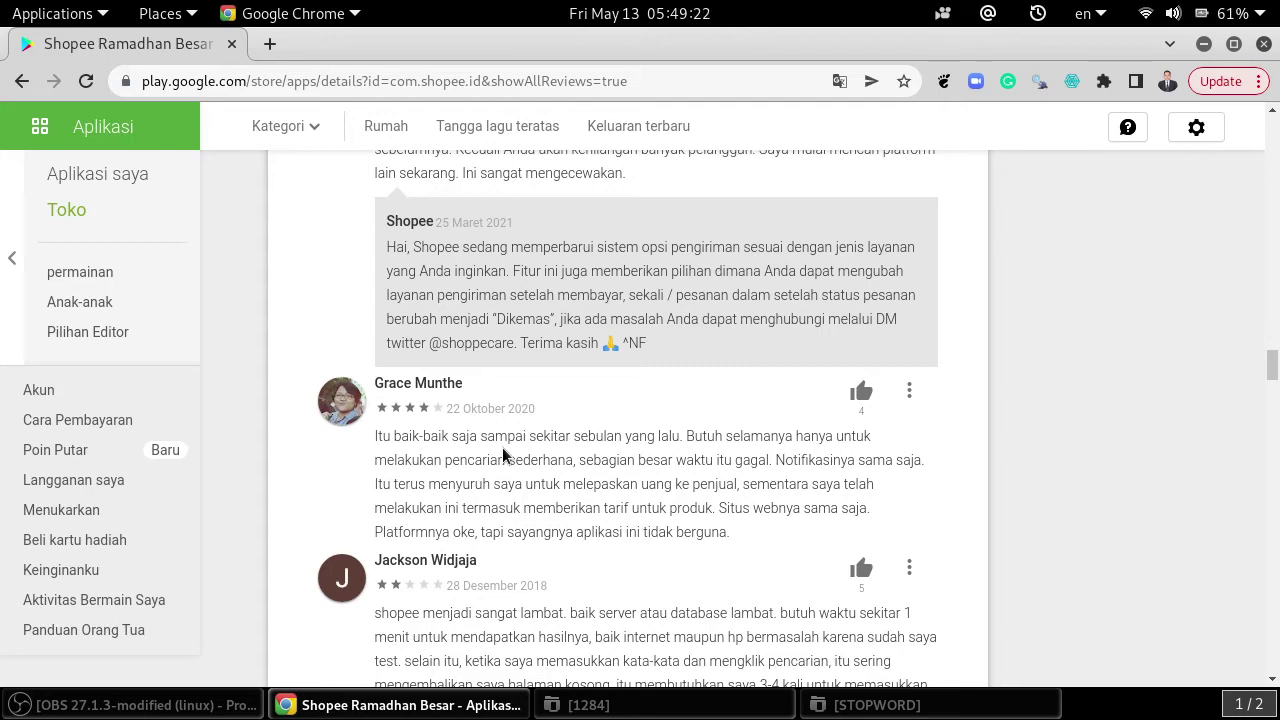
- Expand the reviews dated 28 December 2018, 10 April 2021 and 18 August 2021 to their full text
scroll(503, 449, "down", 4)
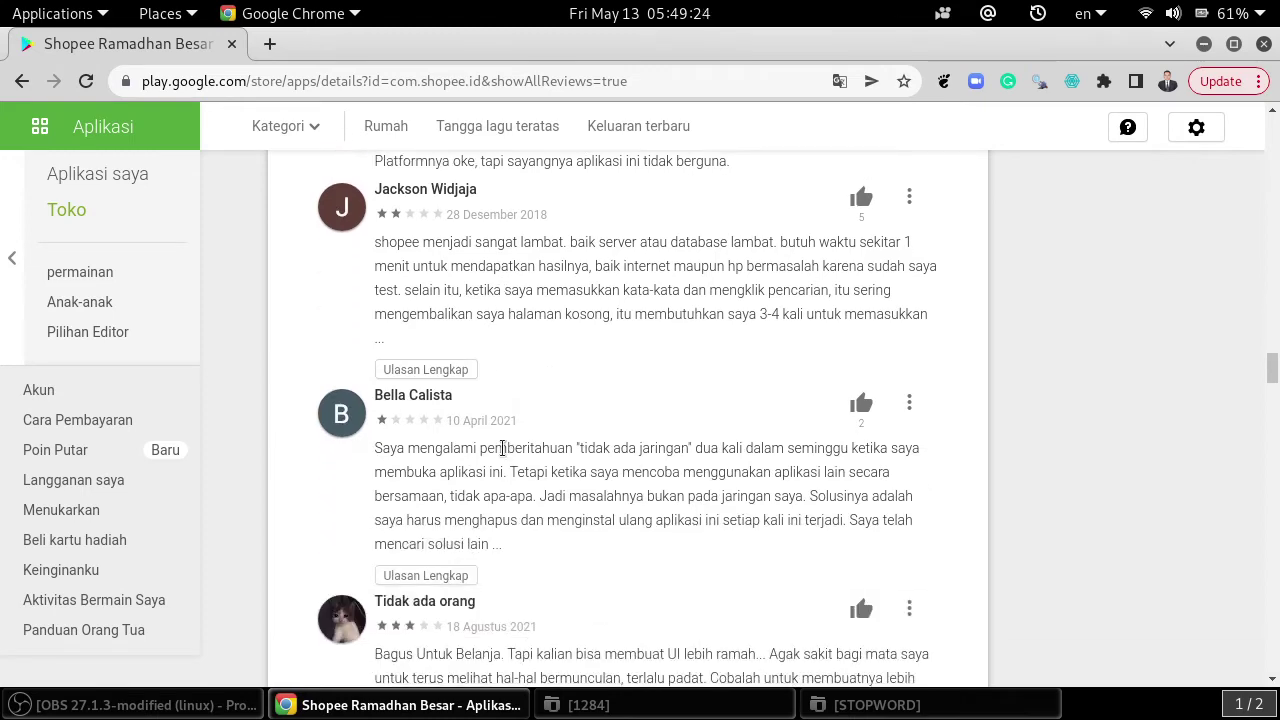
left_click(452, 370)
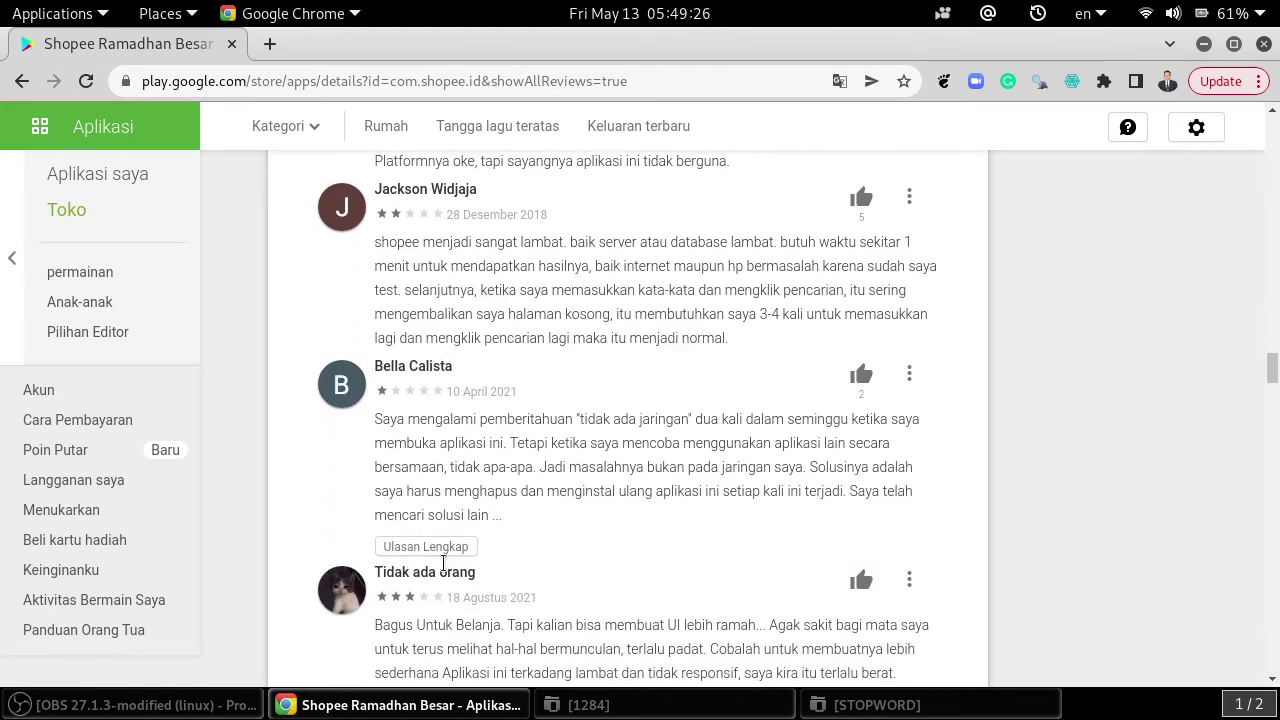
left_click(447, 555)
scroll(486, 457, "down", 2)
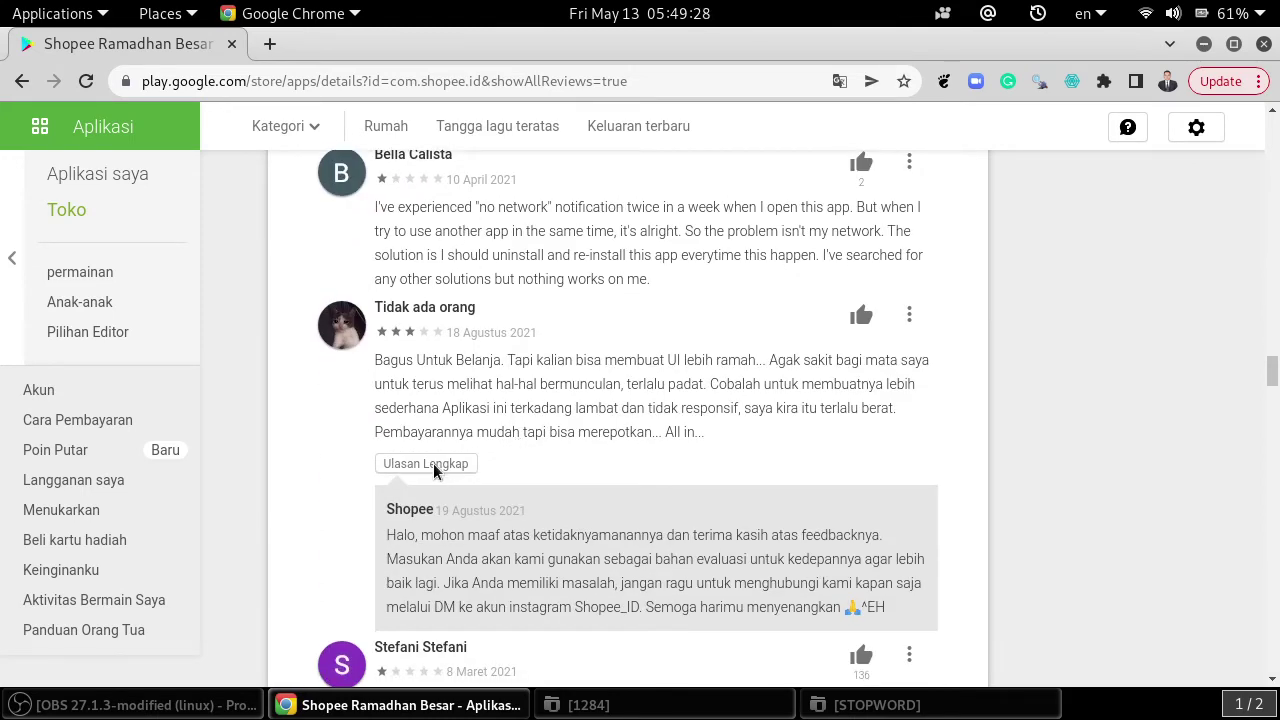
left_click(448, 490)
- Expand the reviews dated 8 March 2021, 19 July 2020 and 27 November 2020 to their full text
scroll(445, 495, "down", 3)
scroll(445, 495, "down", 2)
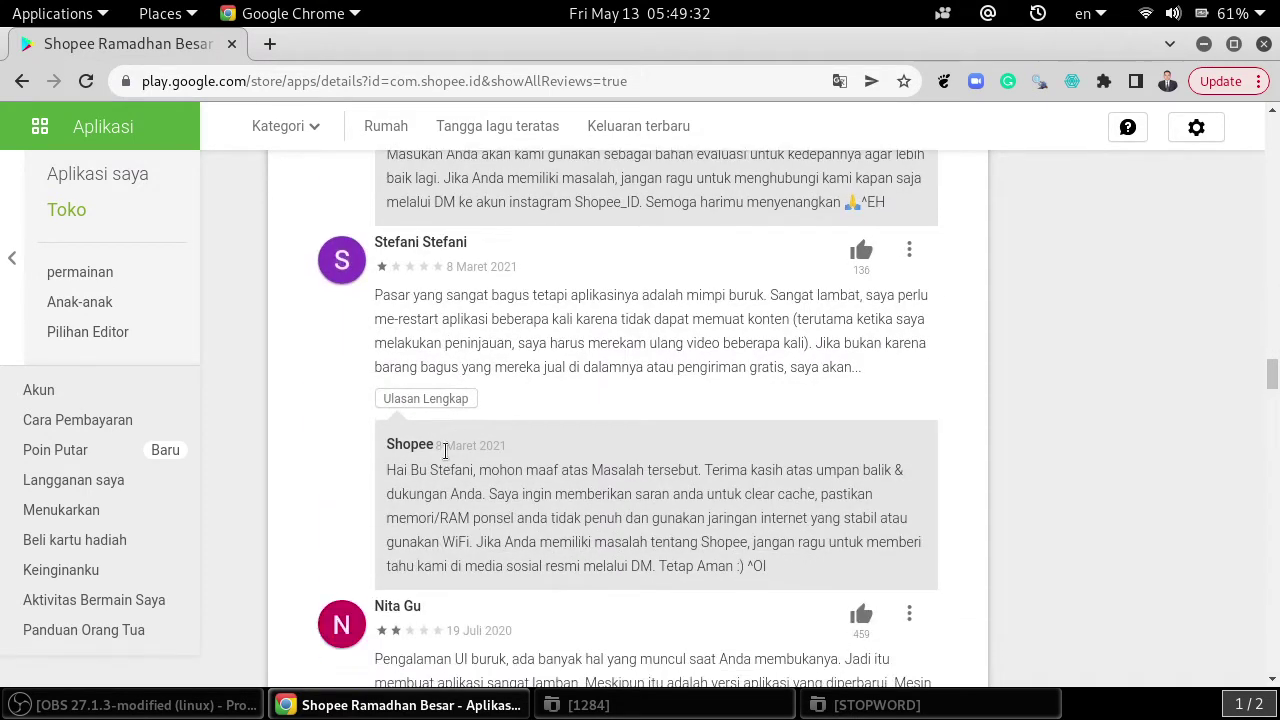
left_click(430, 399)
scroll(445, 420, "down", 3)
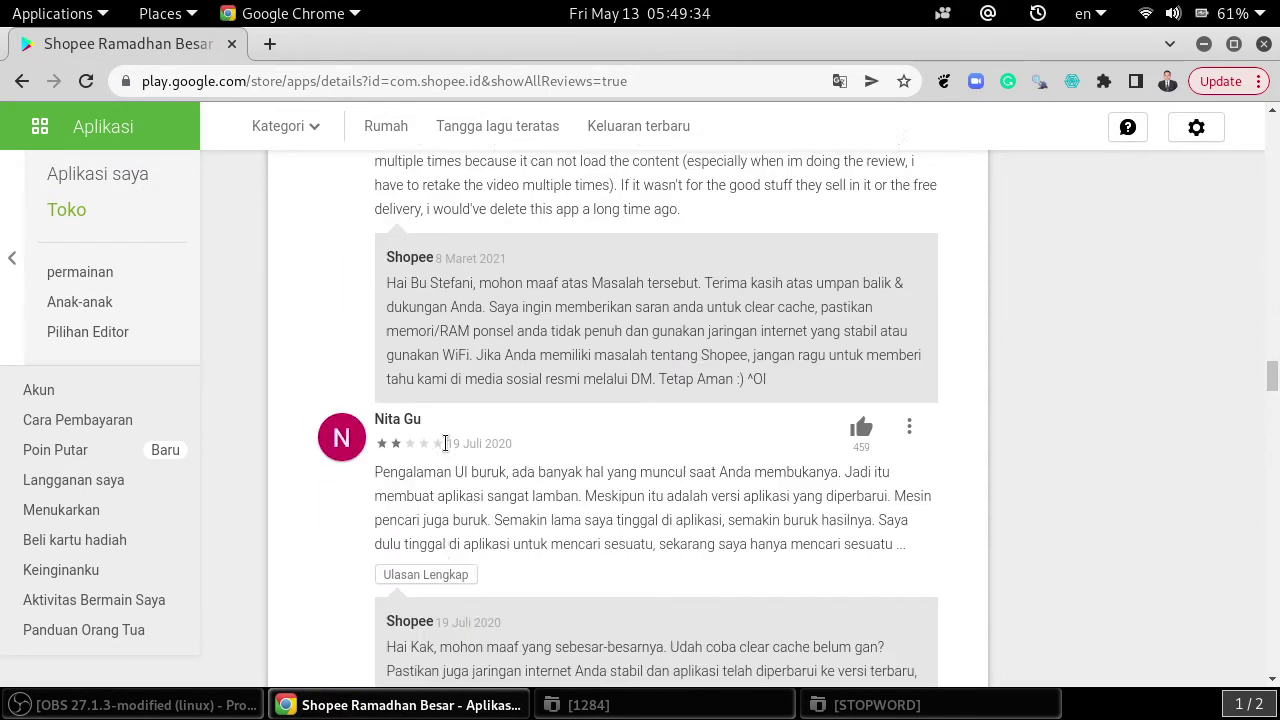
left_click(448, 490)
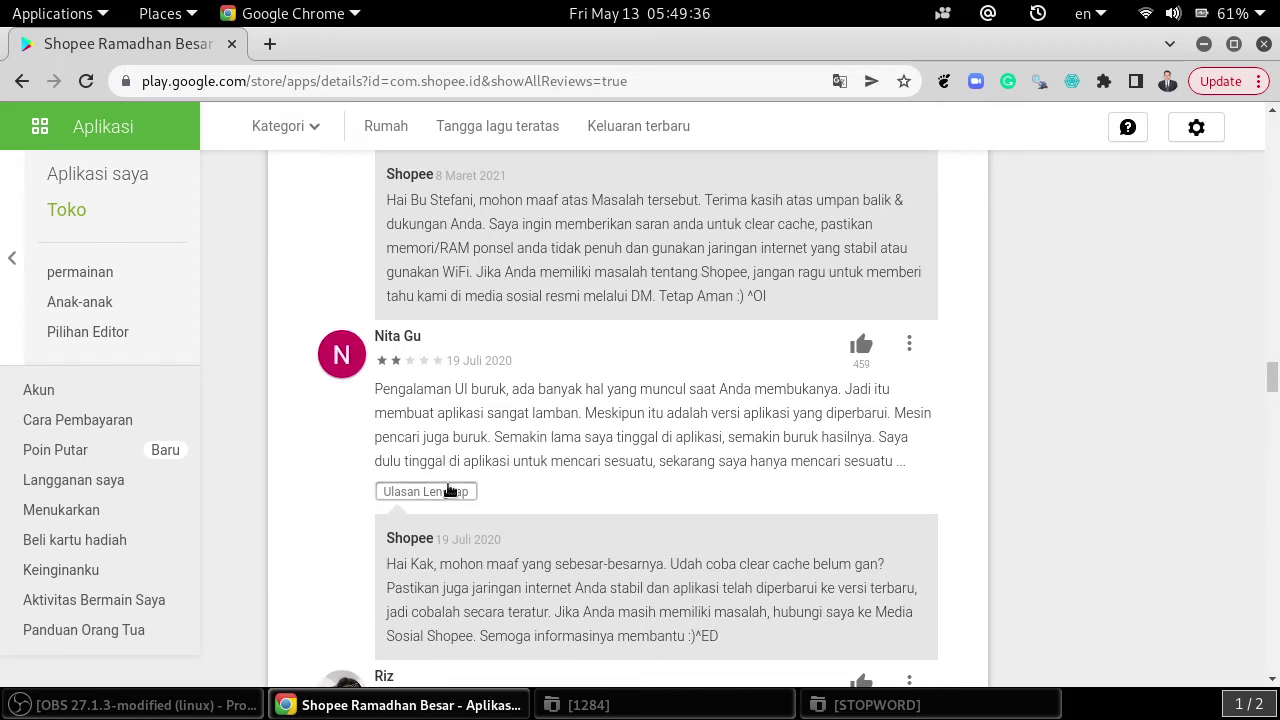
scroll(450, 500, "down", 5)
scroll(453, 524, "down", 1)
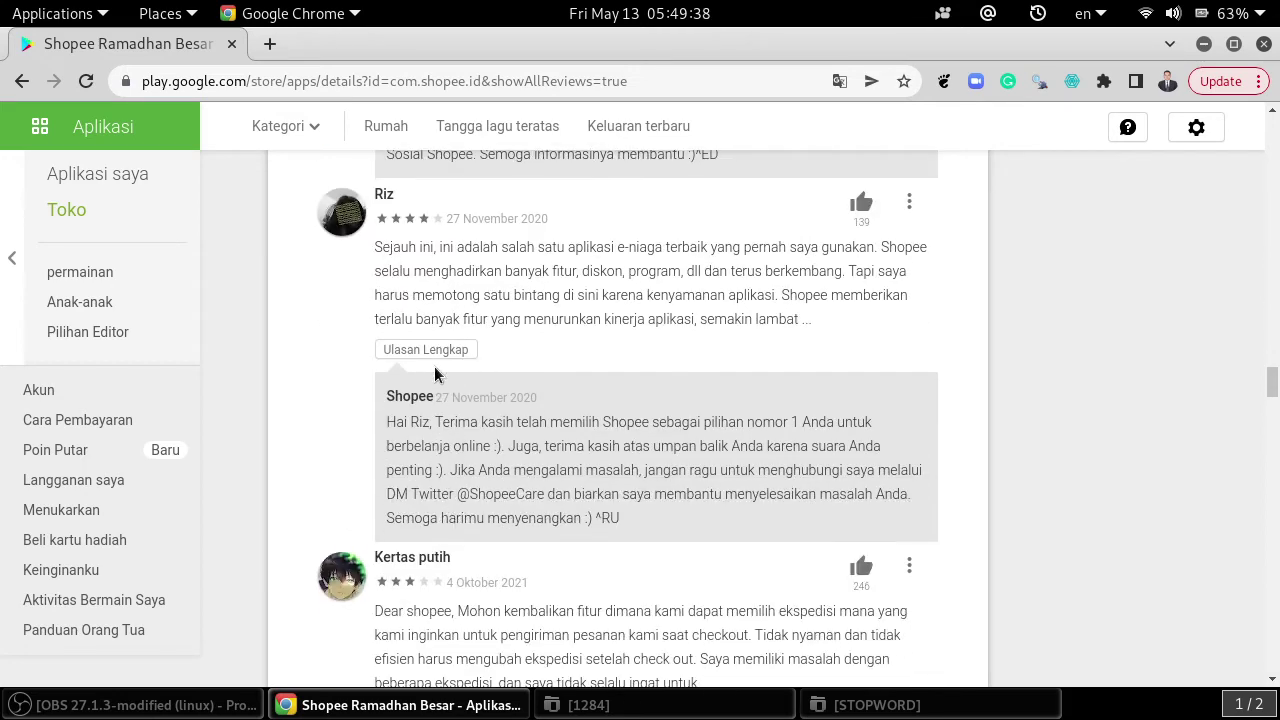
left_click(437, 358)
- Expand the reviews dated 4 October 2021, 9 April 2021 and 10 July 2021 to their full text
scroll(440, 430, "down", 3)
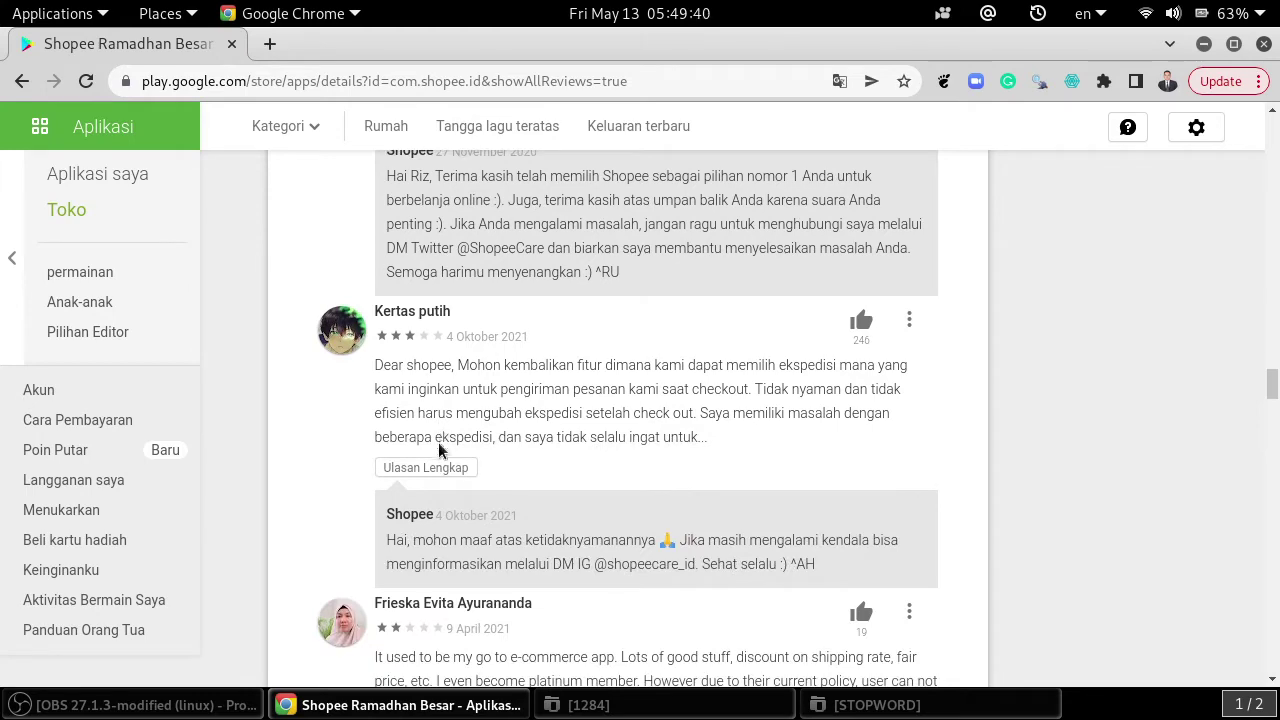
left_click(443, 495)
scroll(442, 495, "down", 3)
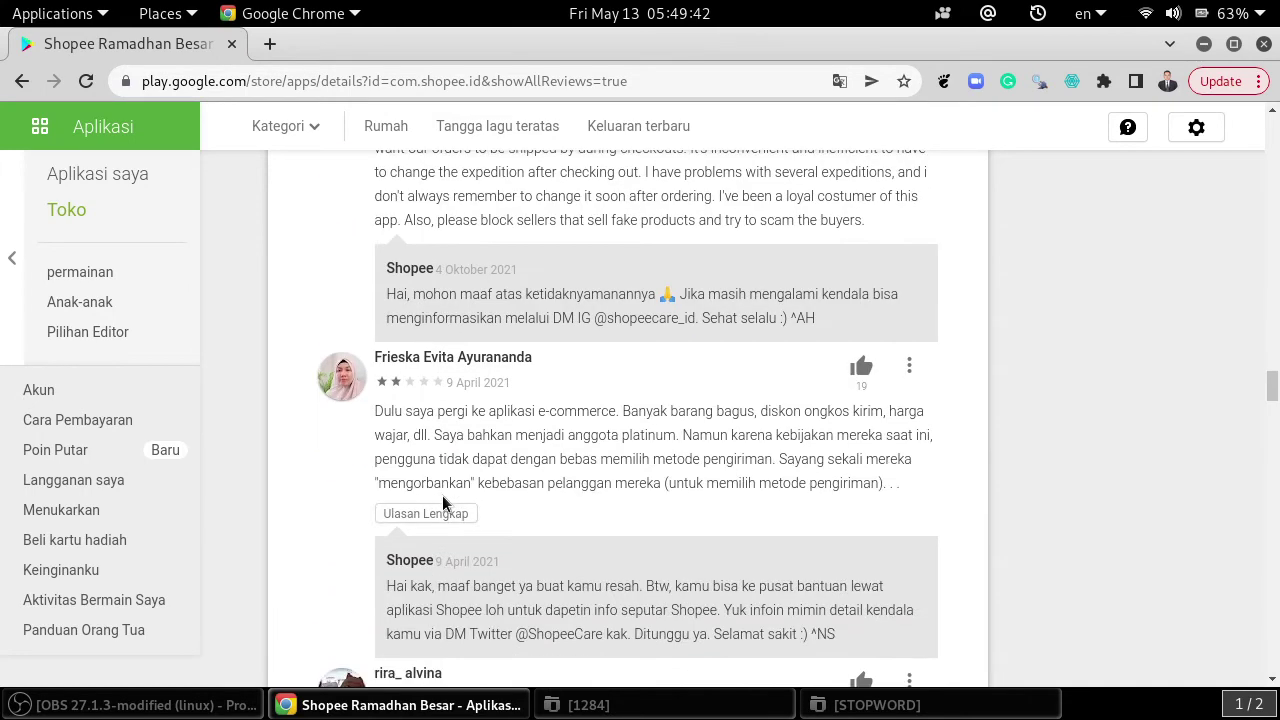
scroll(446, 530, "down", 1)
left_click(449, 538)
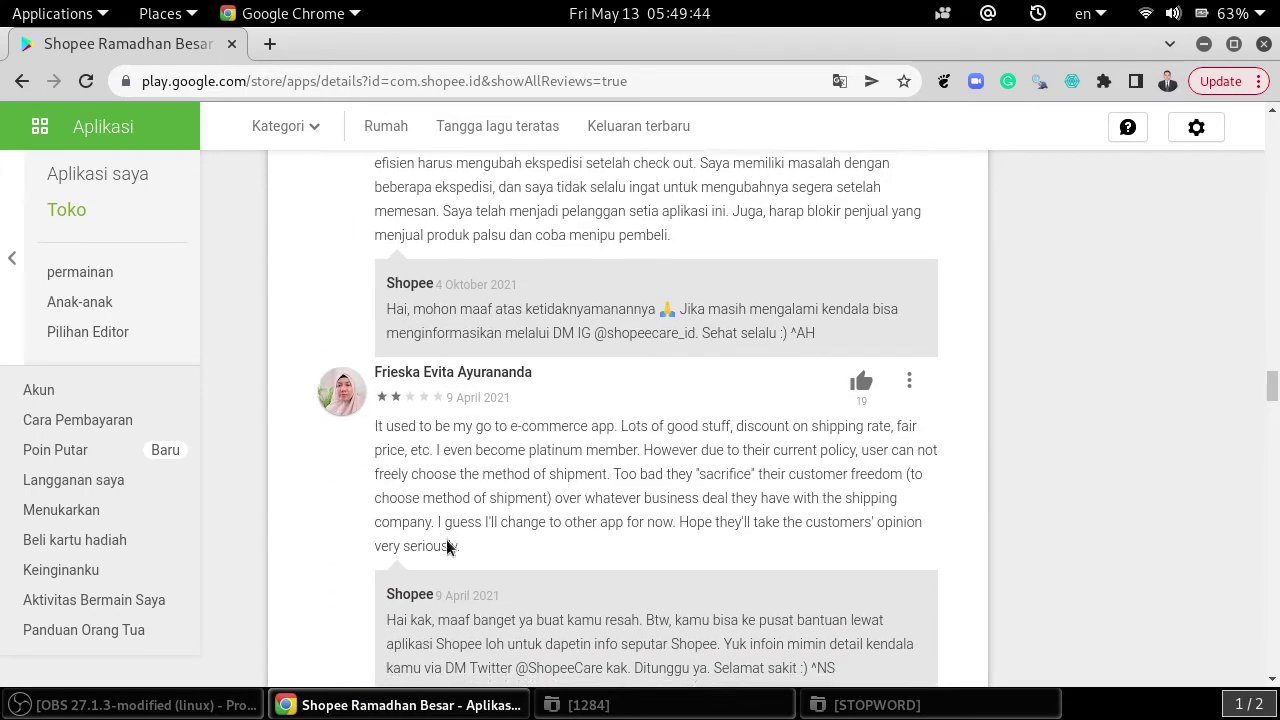
scroll(446, 539, "down", 8)
left_click(437, 366)
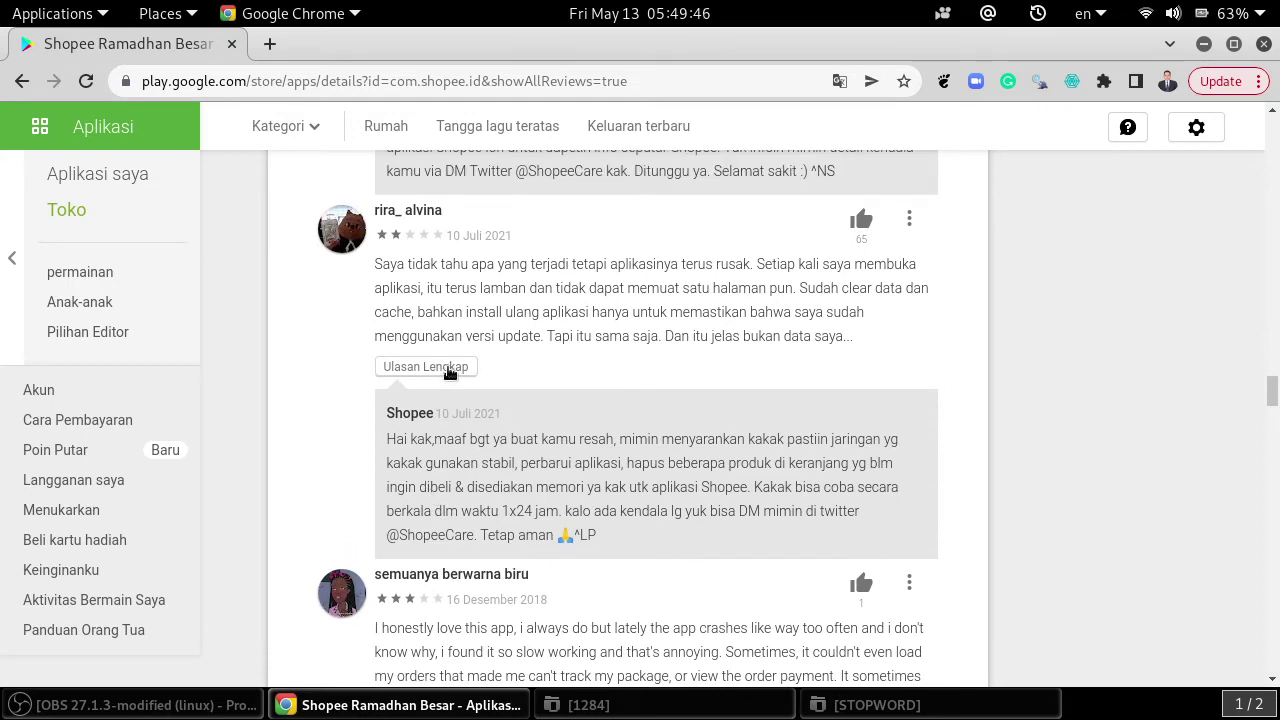
- Expand the reviews dated 16 December 2018, 5 June 2020 and 8 March 2020 to their full text
scroll(480, 500, "down", 5)
left_click(449, 489)
scroll(455, 493, "down", 5)
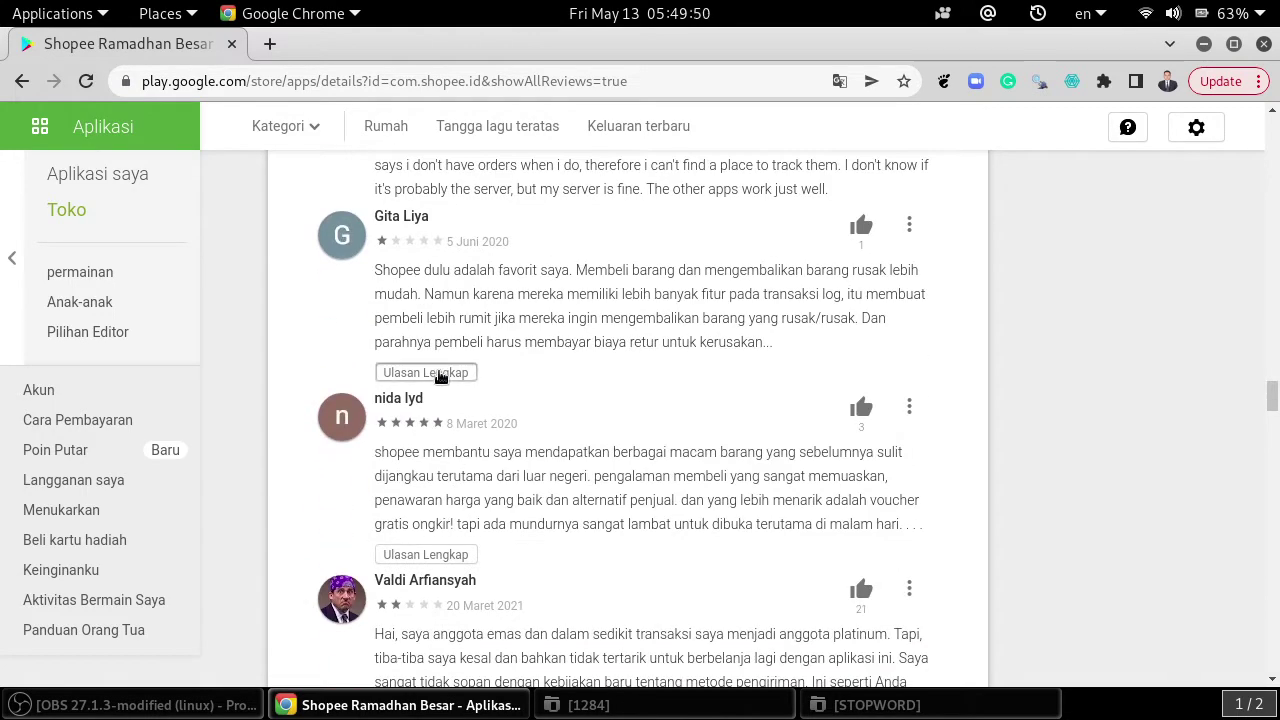
left_click(440, 371)
scroll(455, 468, "down", 3)
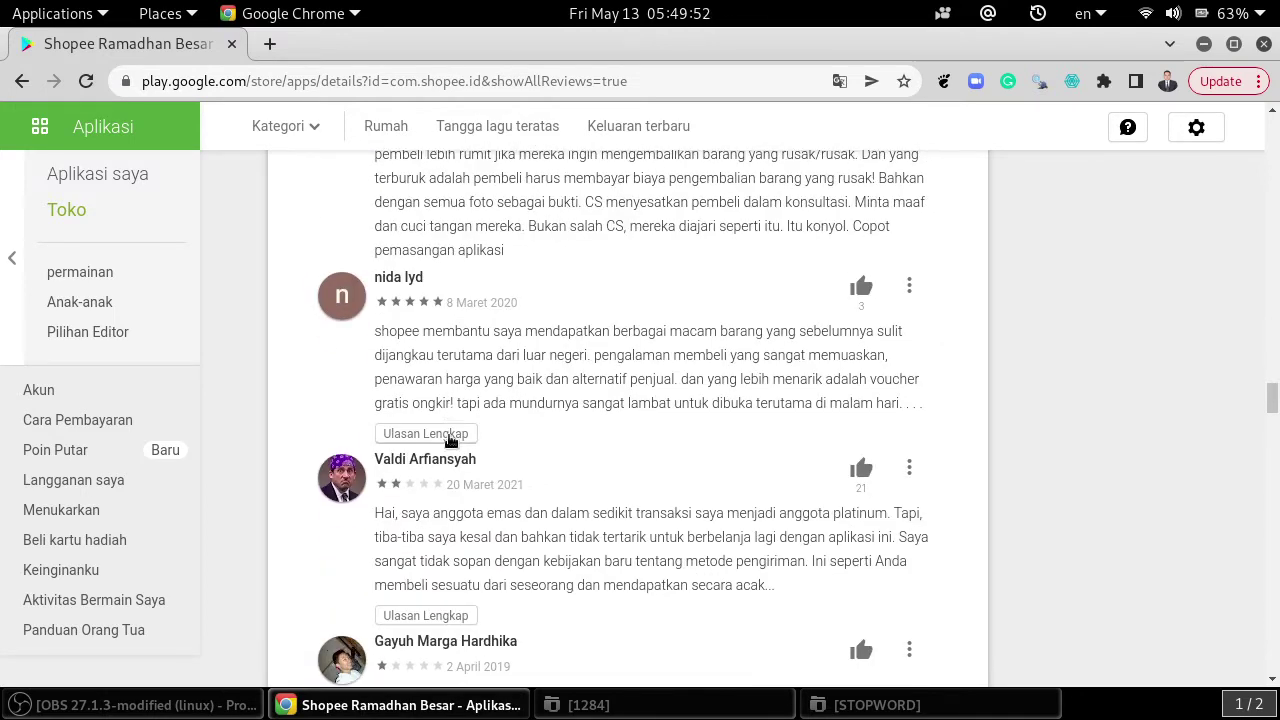
left_click(449, 438)
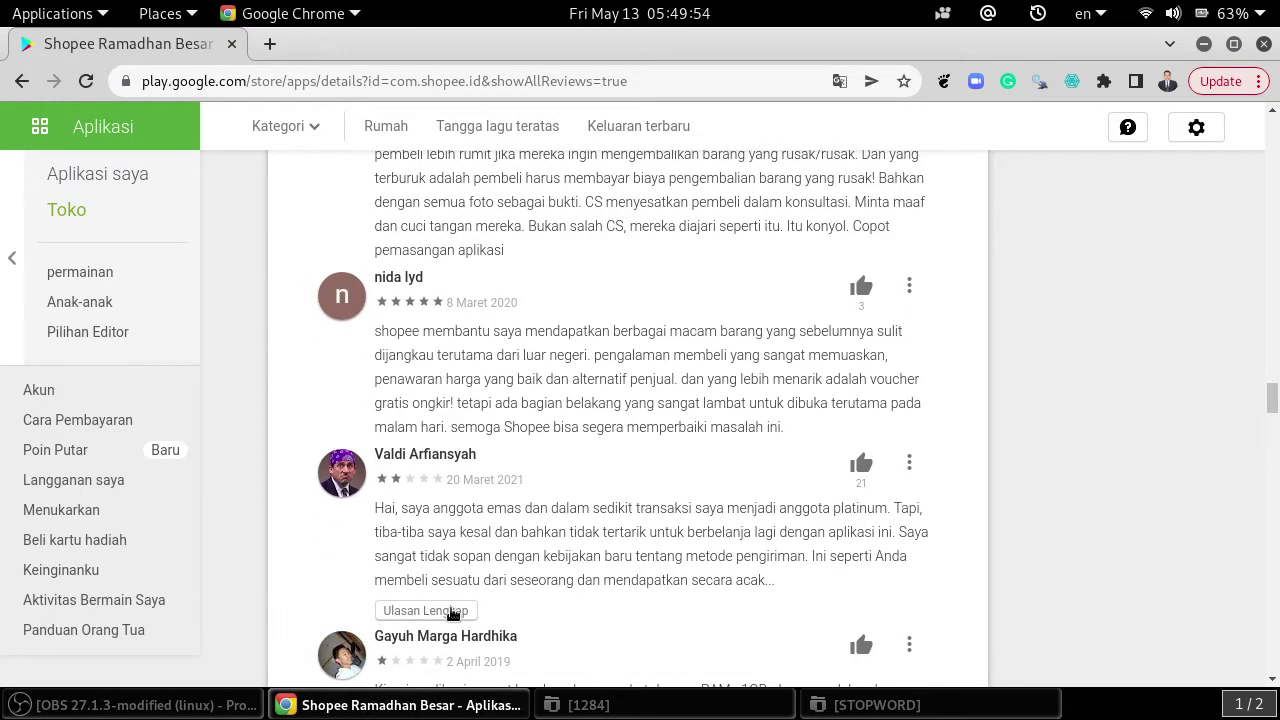
- Expand the reviews dated 20 March 2021, 2 April 2019 and 18 November 2020 to their full text
left_click(452, 613)
scroll(479, 477, "down", 5)
scroll(479, 477, "down", 2)
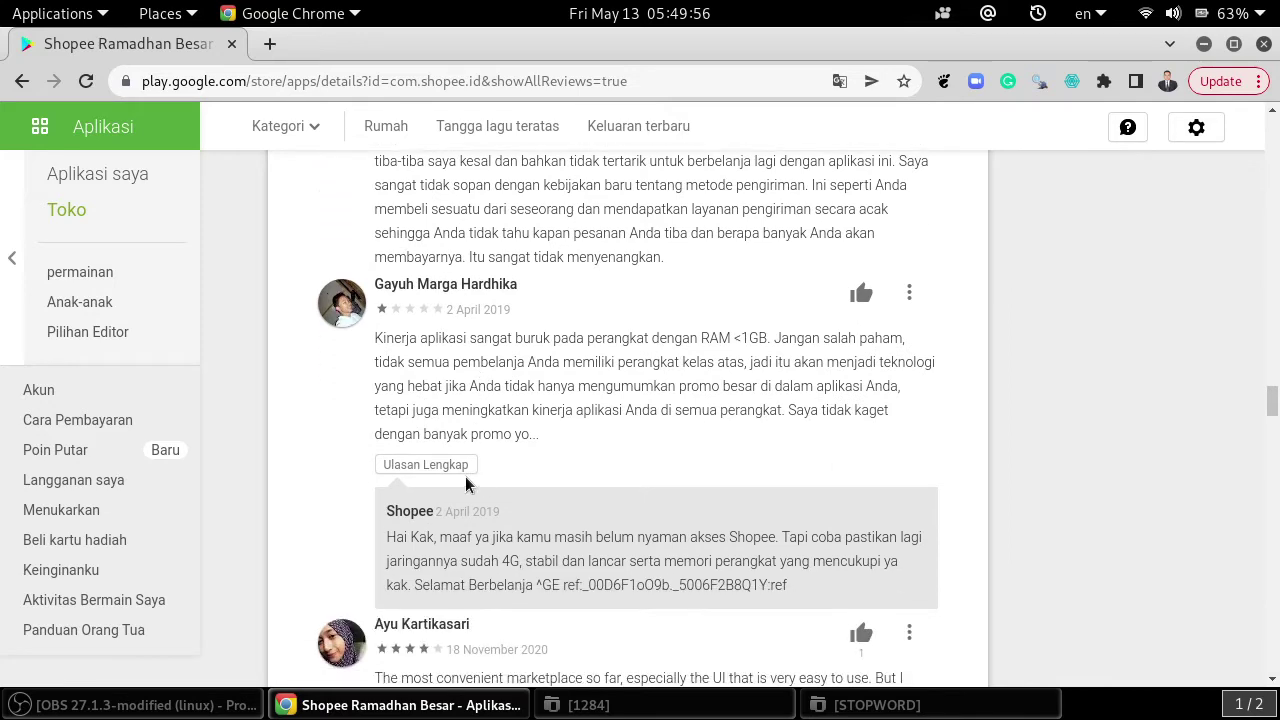
left_click(449, 468)
scroll(450, 485, "down", 4)
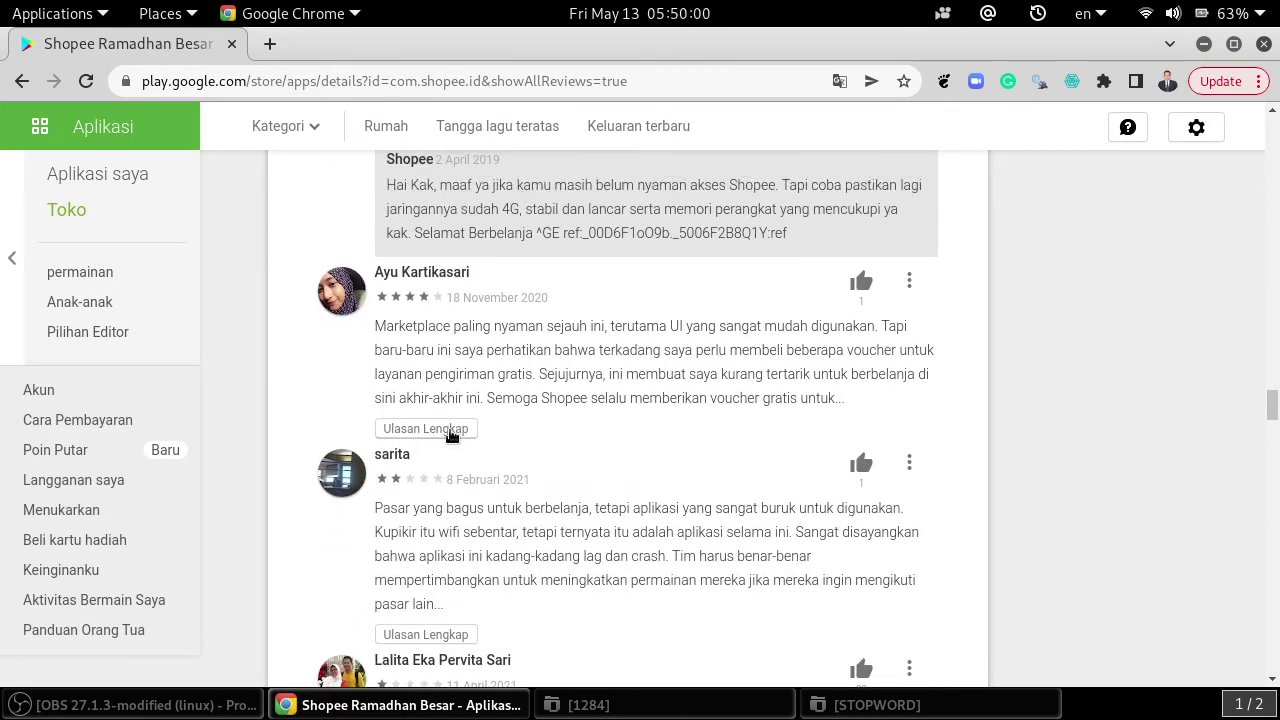
left_click(452, 428)
- Expand the reviews dated 8 February 2021 and 11 April 2021 to their full text
scroll(441, 451, "down", 4)
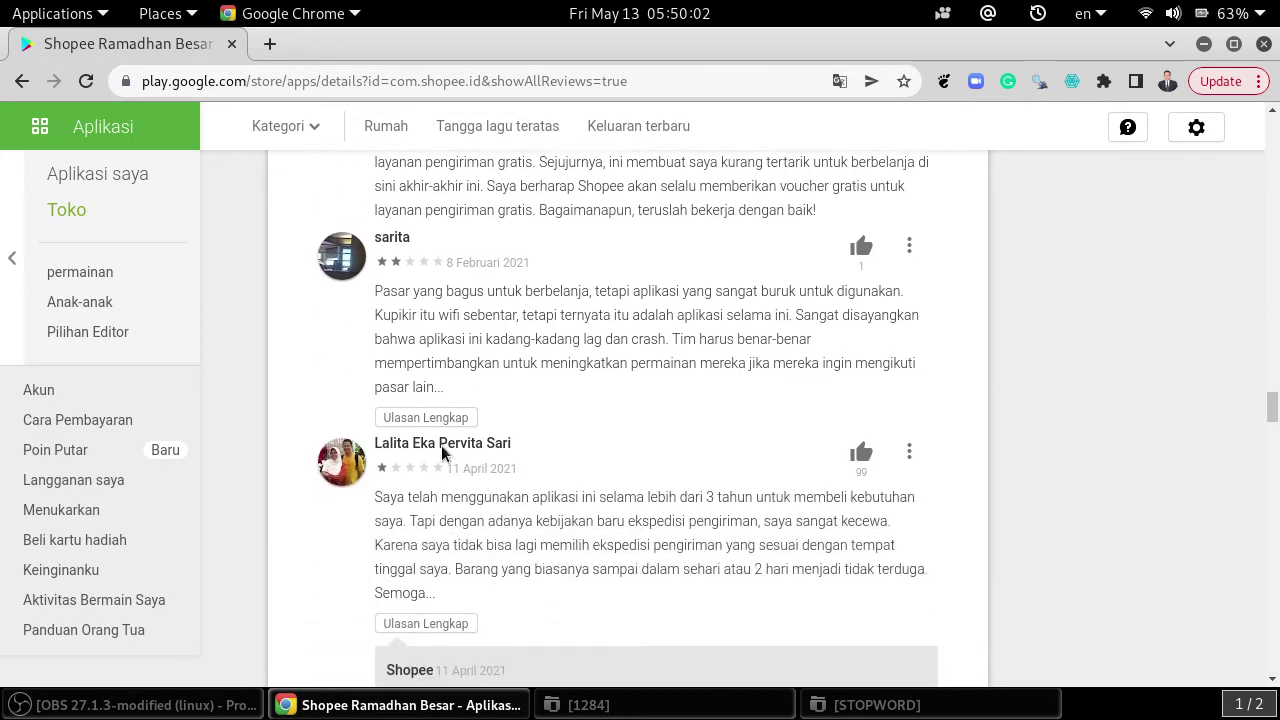
left_click(441, 418)
scroll(440, 400, "down", 2)
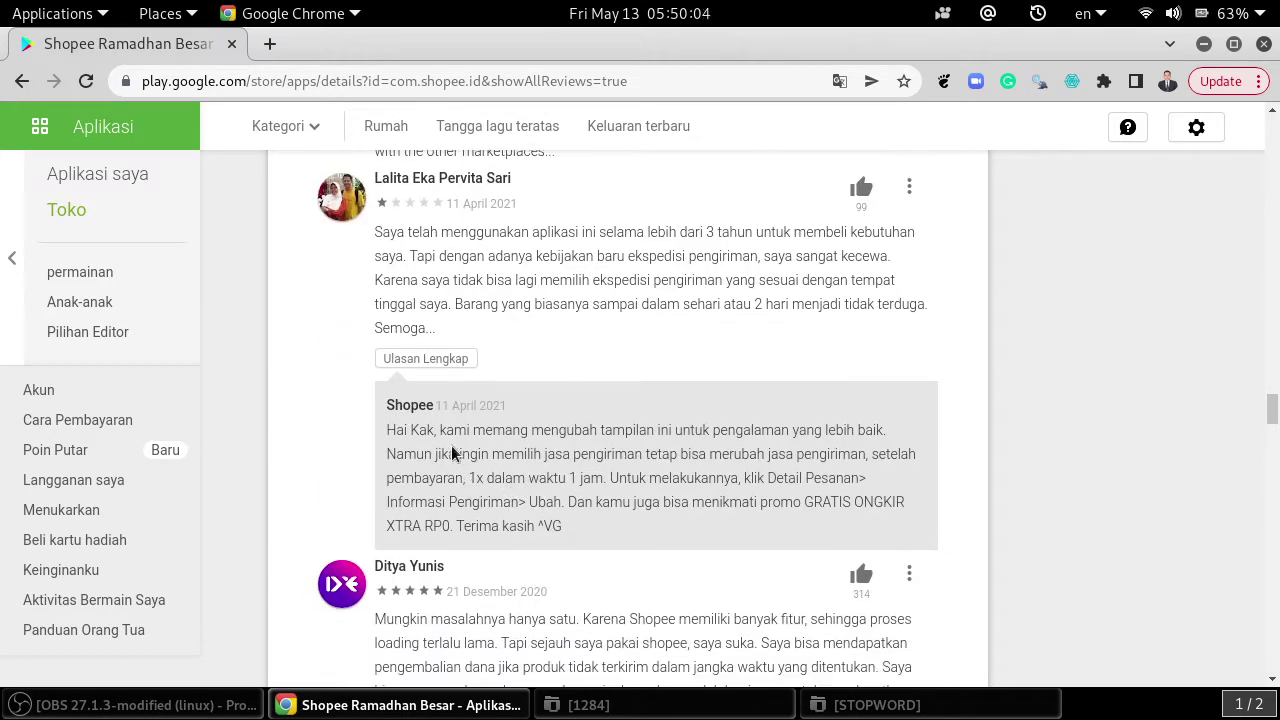
left_click(445, 385)
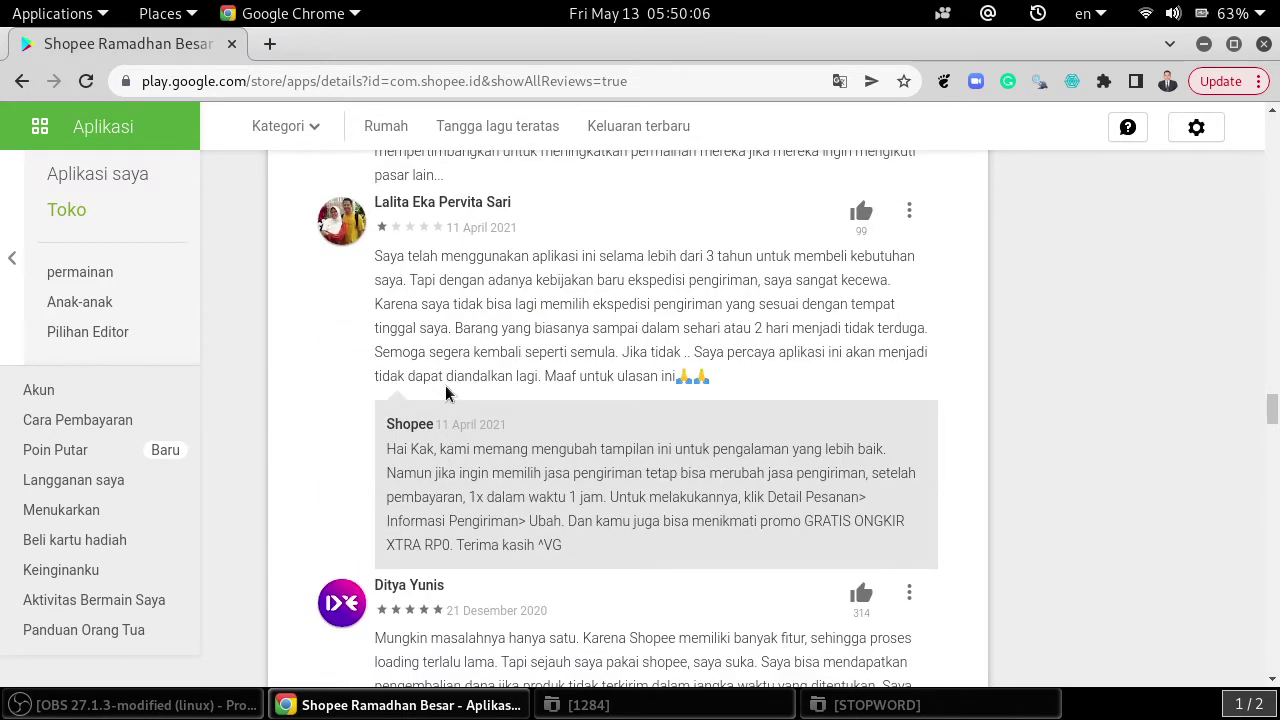
- Expand the reviews dated 21 December 2020, 2 January 2019 and 5 October 2019 to their full text
scroll(450, 414, "down", 4)
scroll(450, 414, "down", 3)
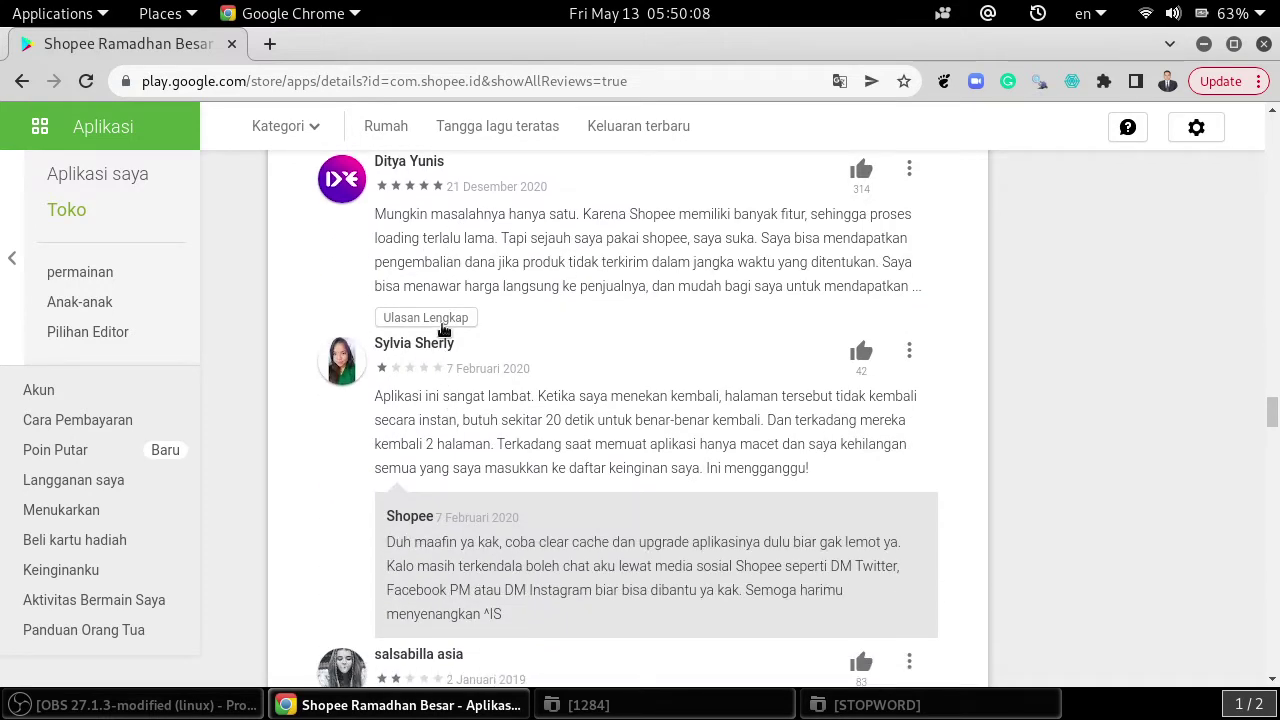
left_click(441, 322)
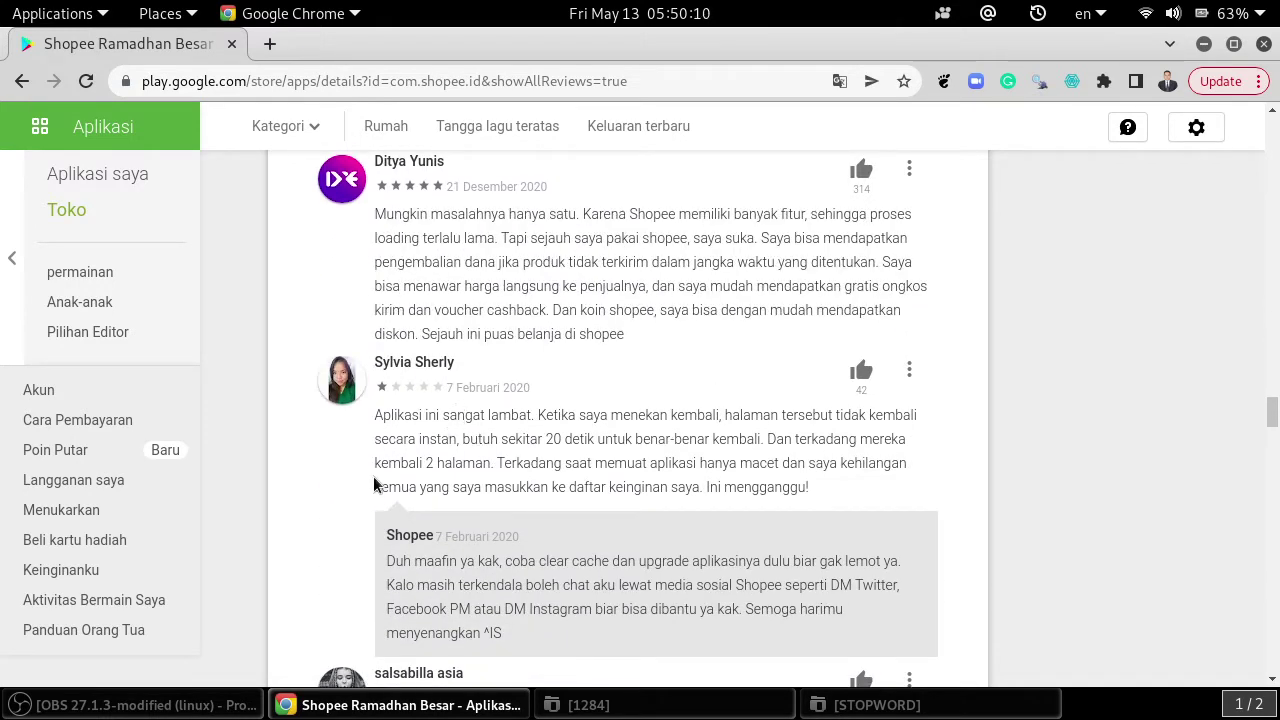
scroll(373, 482, "down", 4)
scroll(378, 484, "down", 3)
scroll(491, 479, "down", 3)
left_click(457, 323)
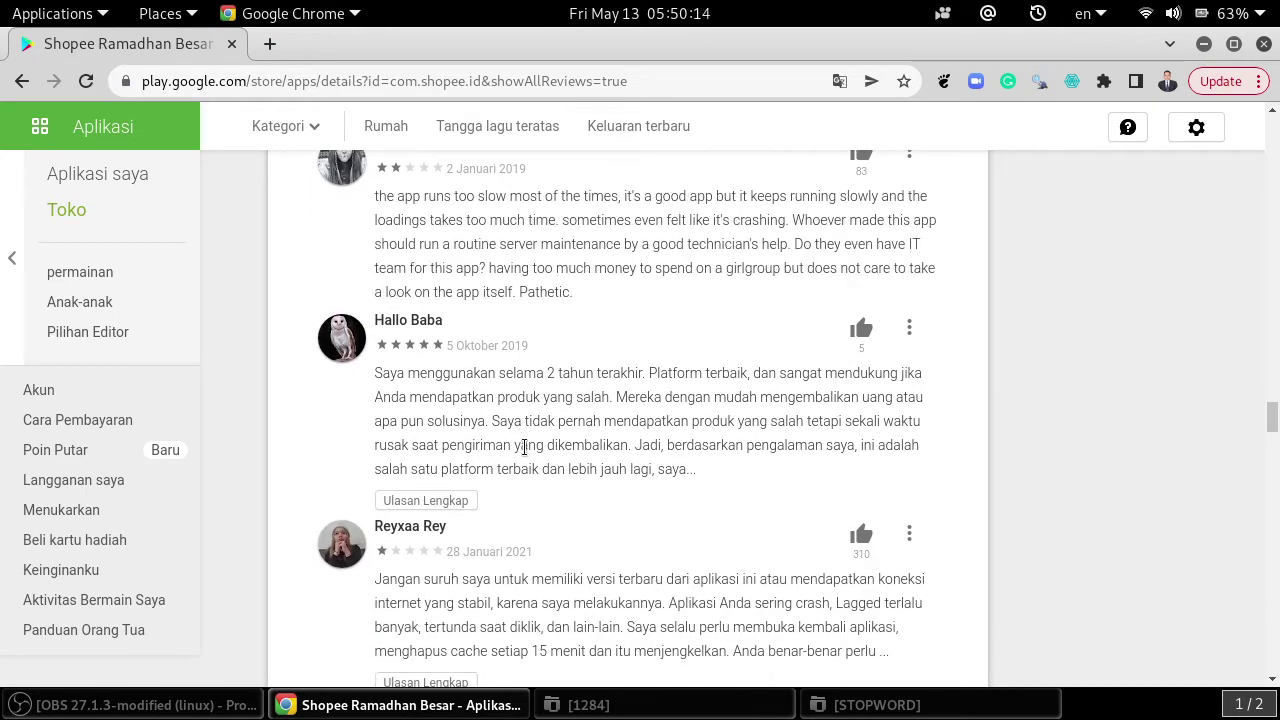
scroll(458, 400, "down", 4)
left_click(448, 365)
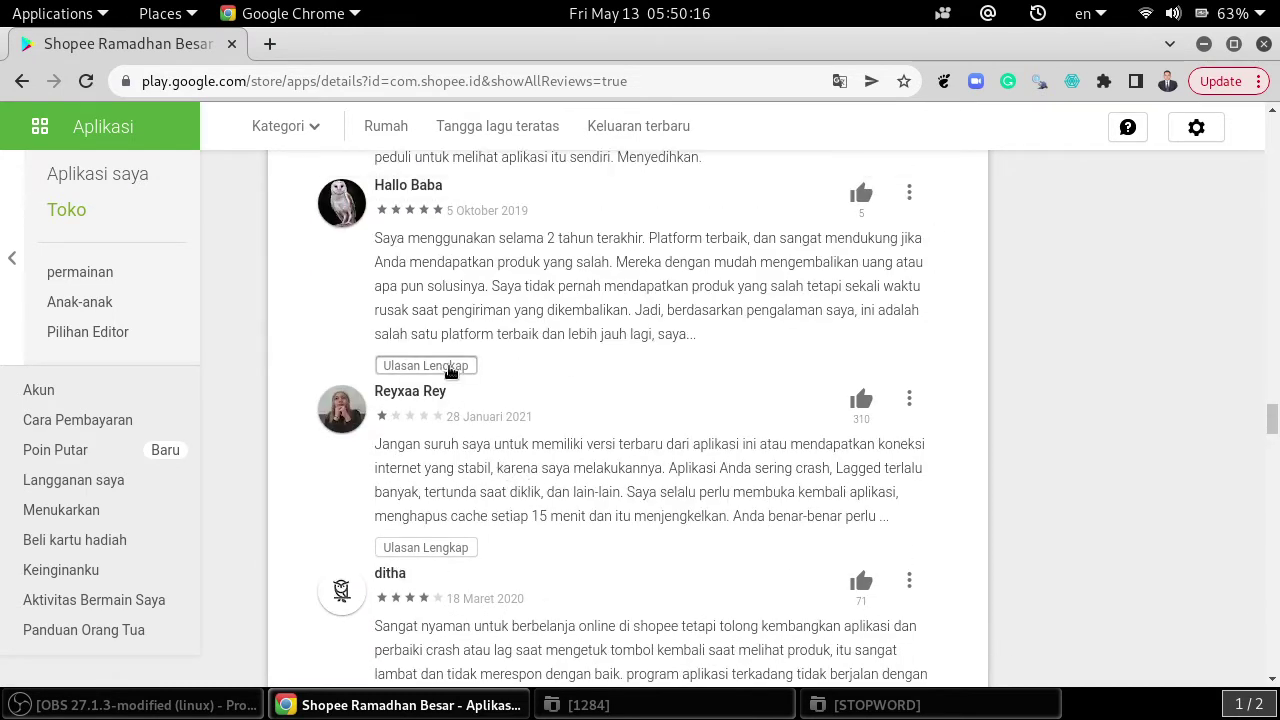
- Expand the reviews dated 28 January 2021, 18 March 2020 and 22 July 2020 to their full text
scroll(480, 460, "down", 3)
scroll(480, 455, "down", 2)
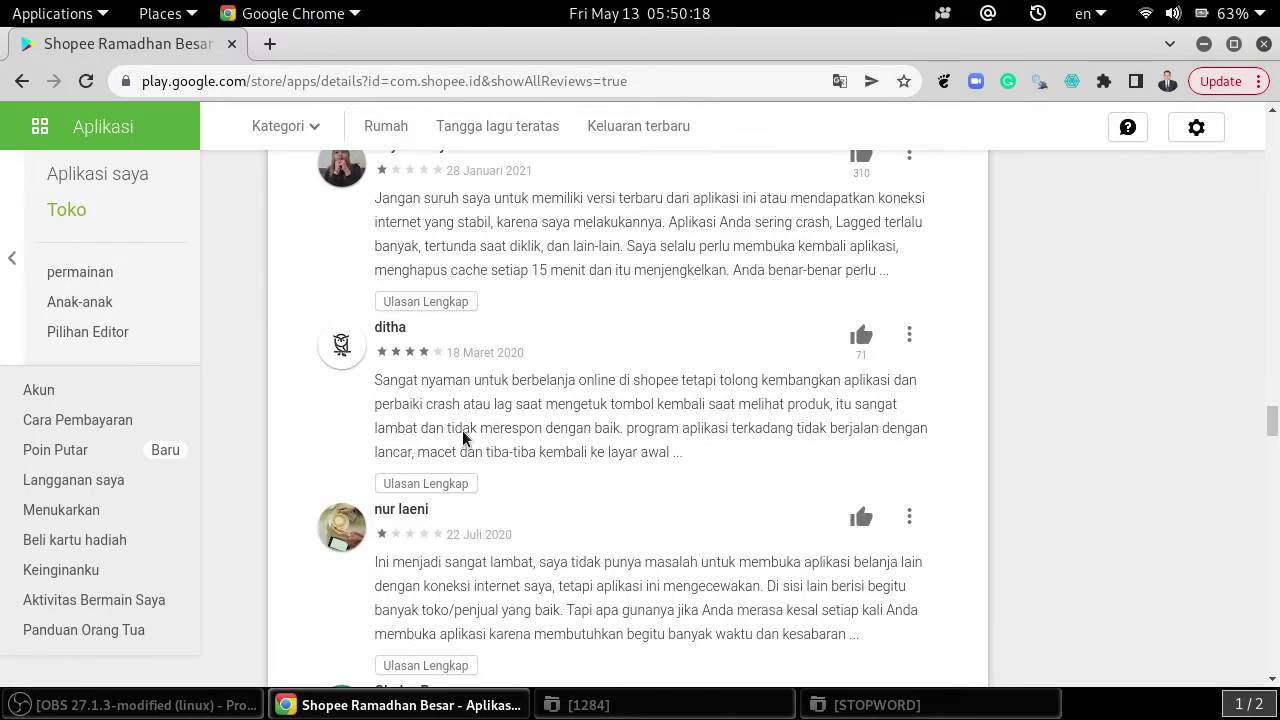
left_click(440, 308)
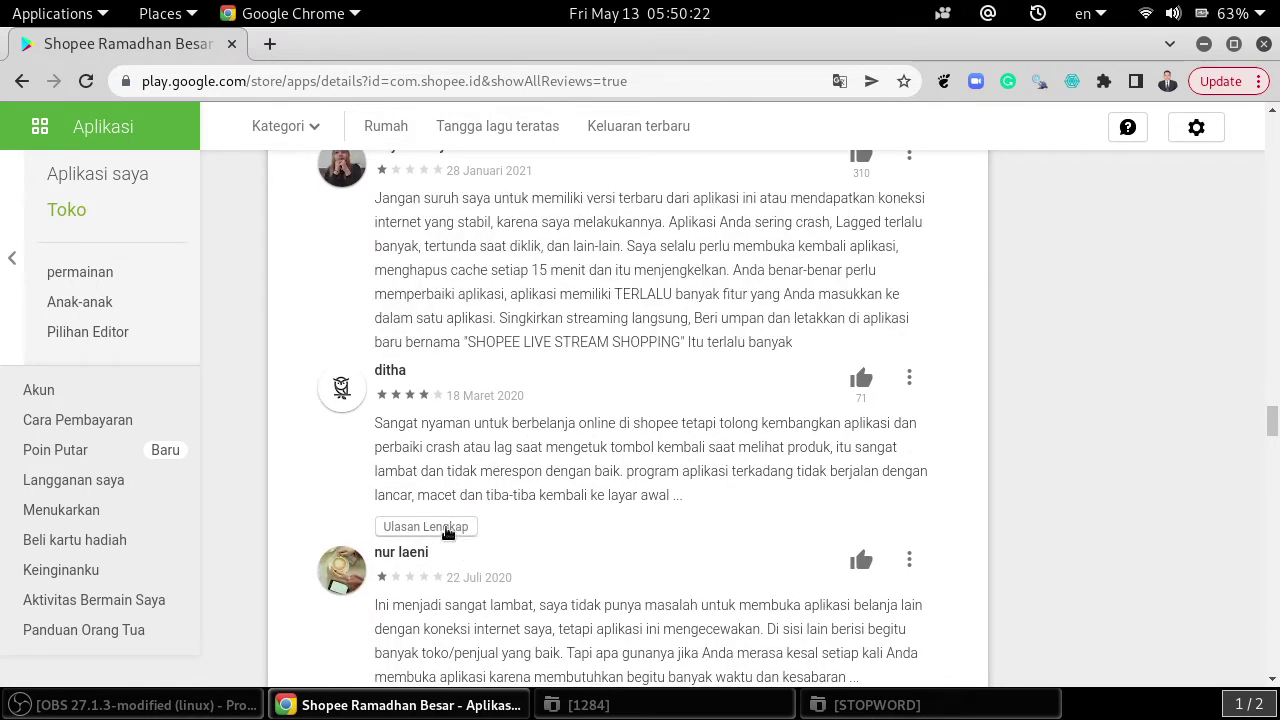
left_click(447, 528)
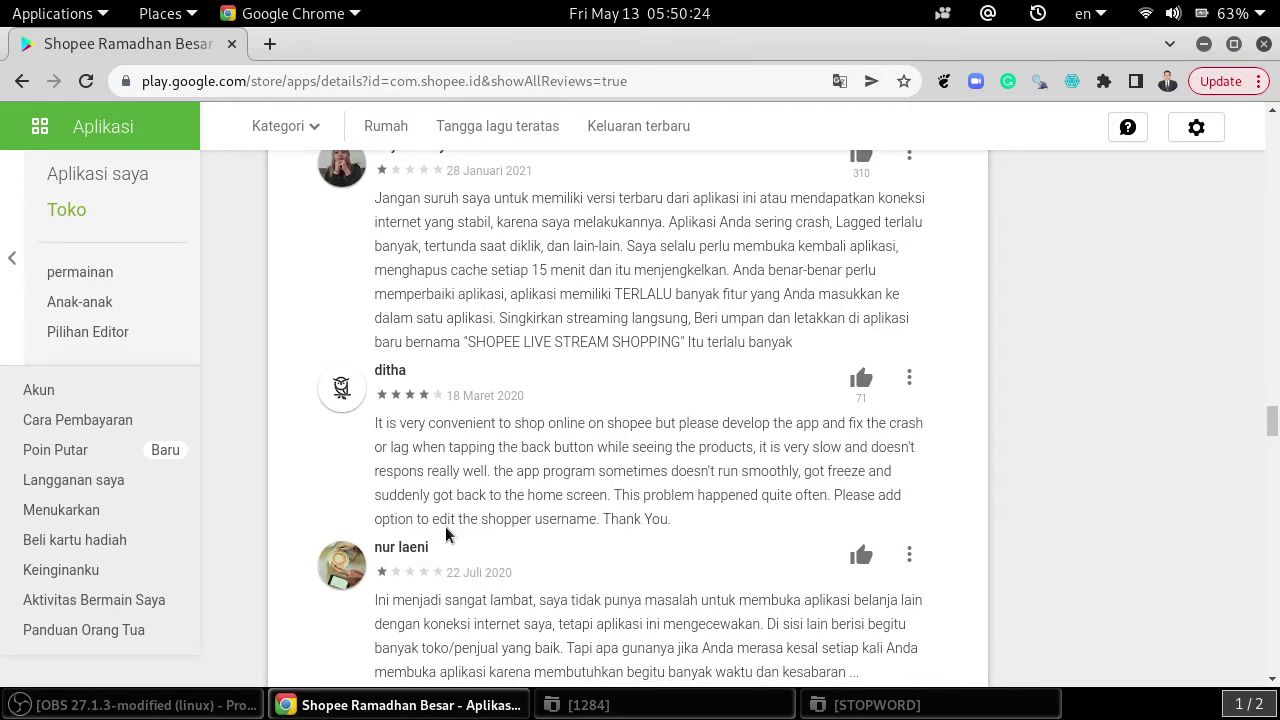
scroll(445, 527, "down", 4)
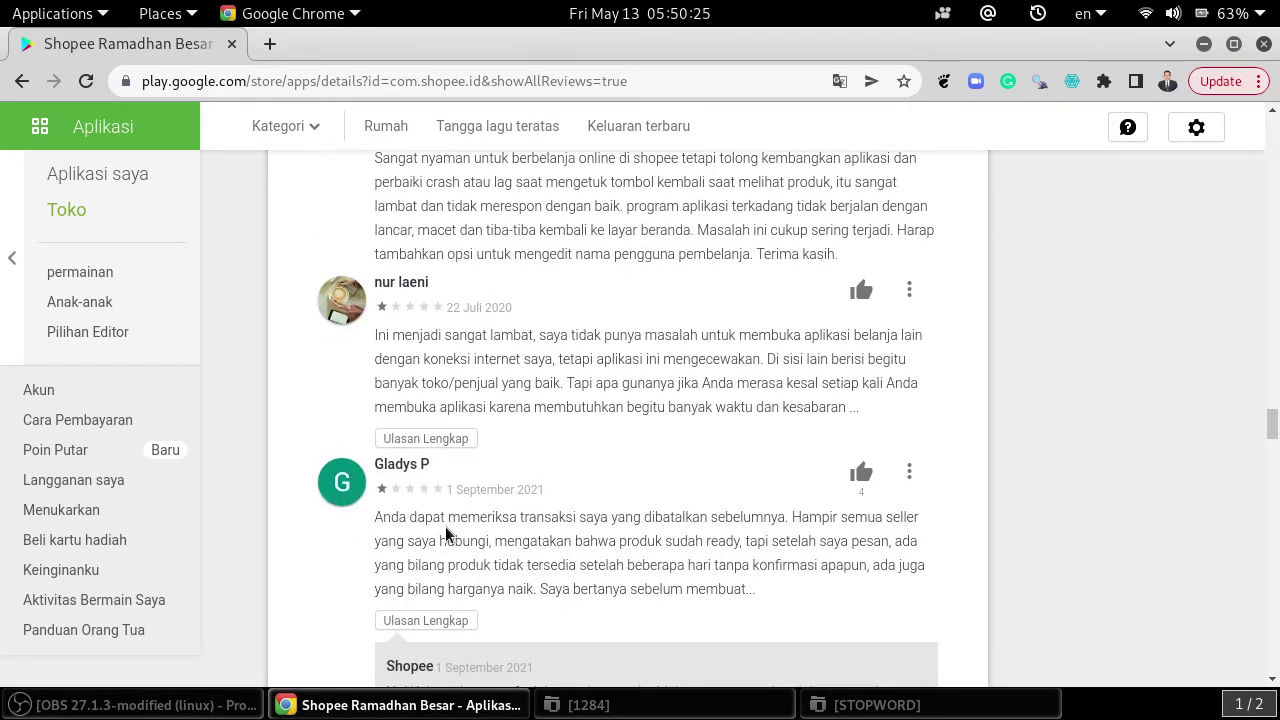
left_click(449, 444)
- Expand the reviews dated 1 September 2021, 24 August 2019 and 11 October 2019 to their full text
scroll(448, 443, "down", 4)
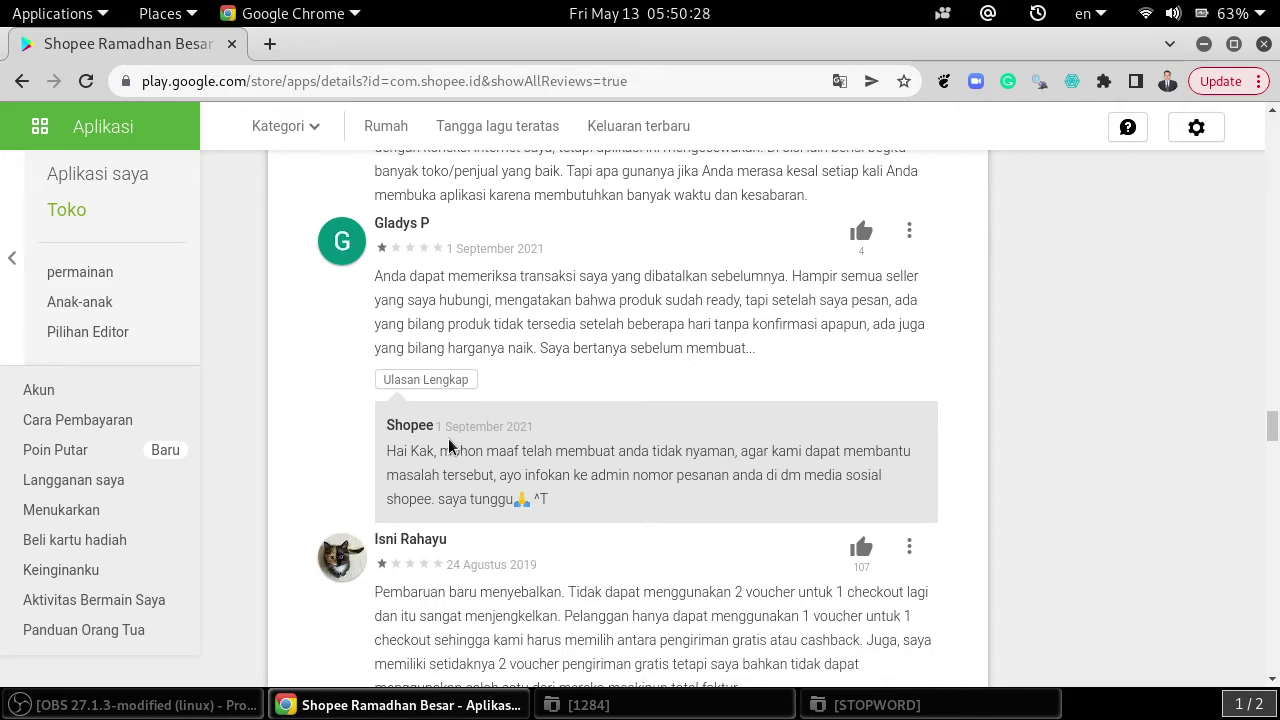
left_click(448, 385)
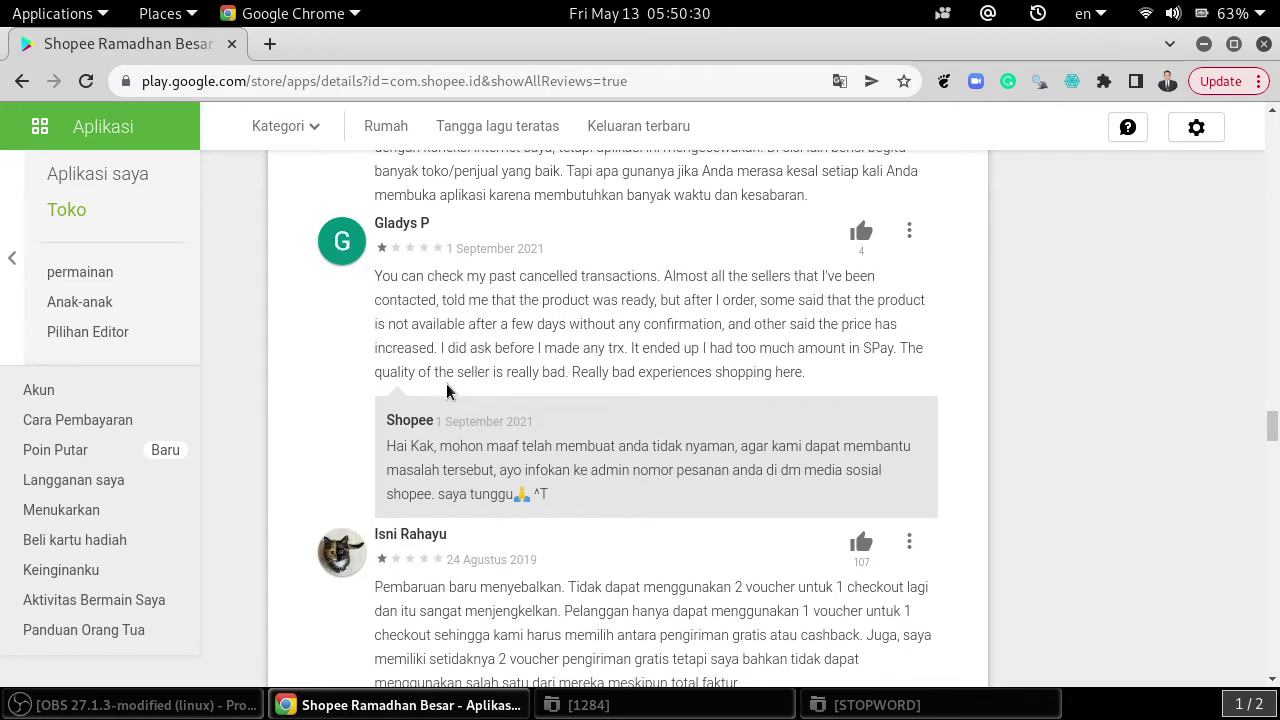
scroll(446, 383, "down", 7)
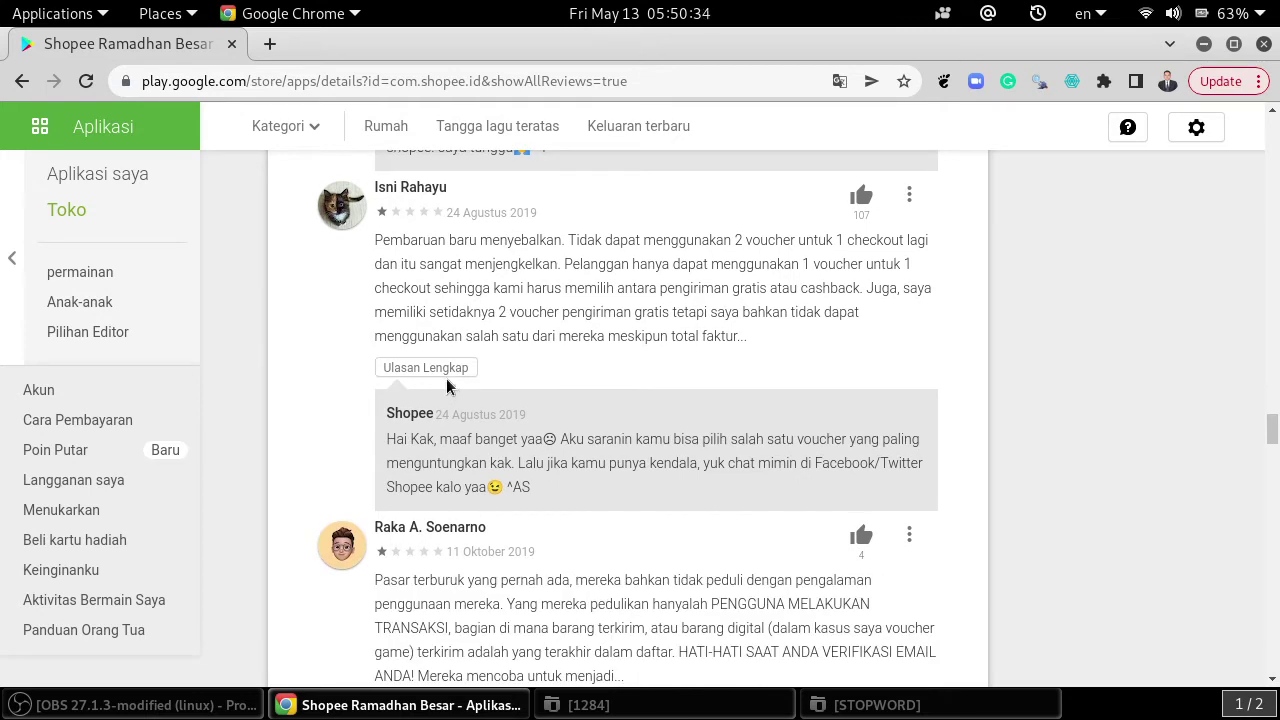
left_click(447, 369)
scroll(441, 432, "down", 5)
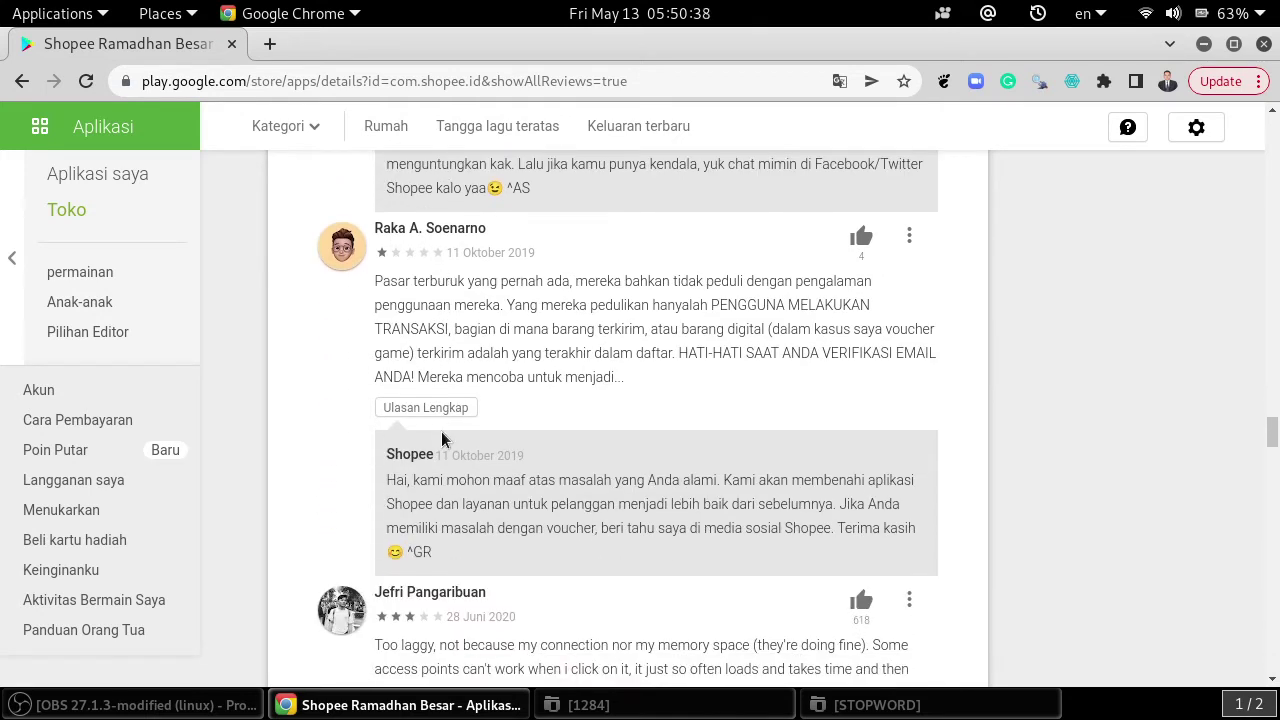
left_click(444, 409)
- Expand the reviews dated 28 June 2020, 25 September 2020 and 3 November 2021 to their full text
scroll(450, 450, "down", 5)
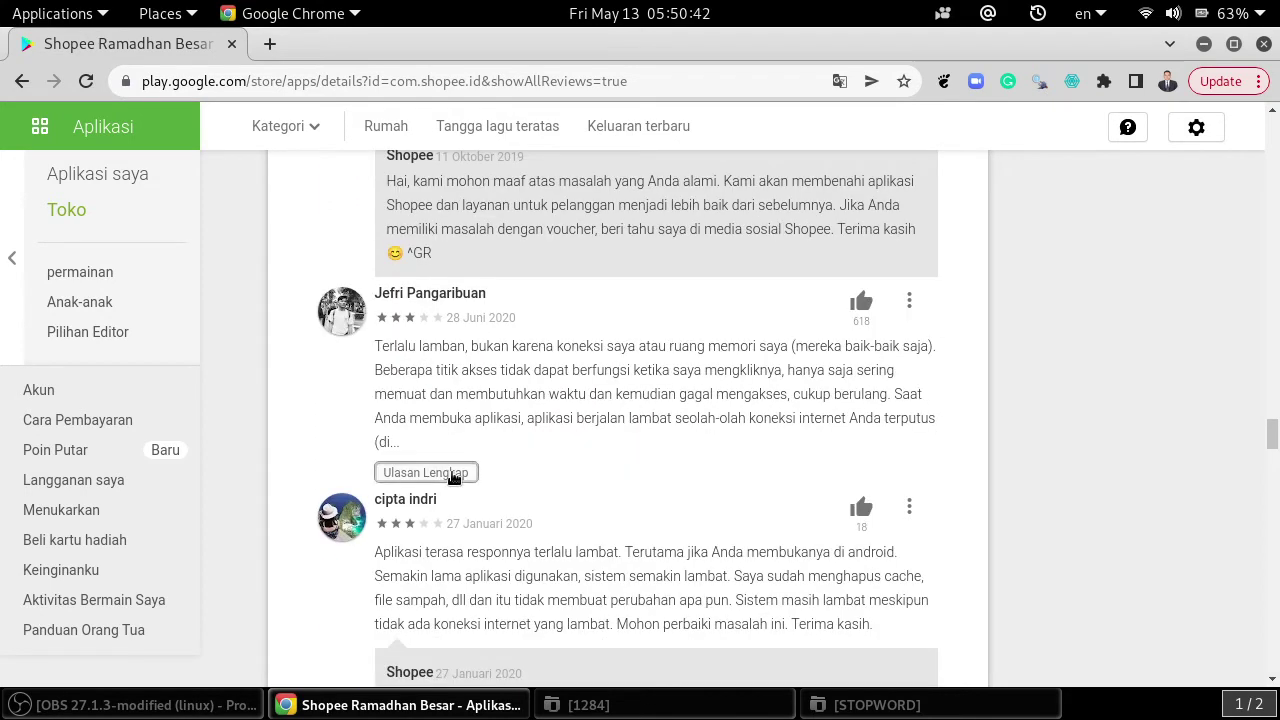
left_click(452, 475)
scroll(470, 415, "down", 5)
scroll(469, 415, "down", 5)
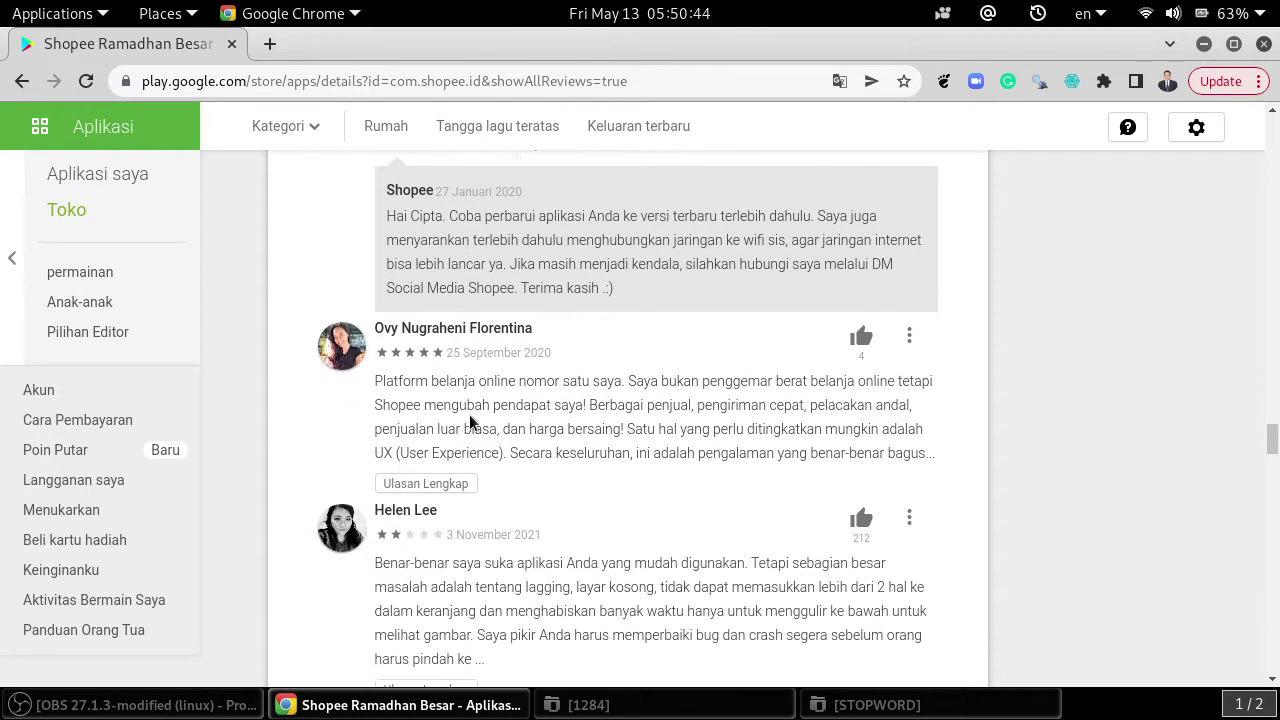
left_click(444, 378)
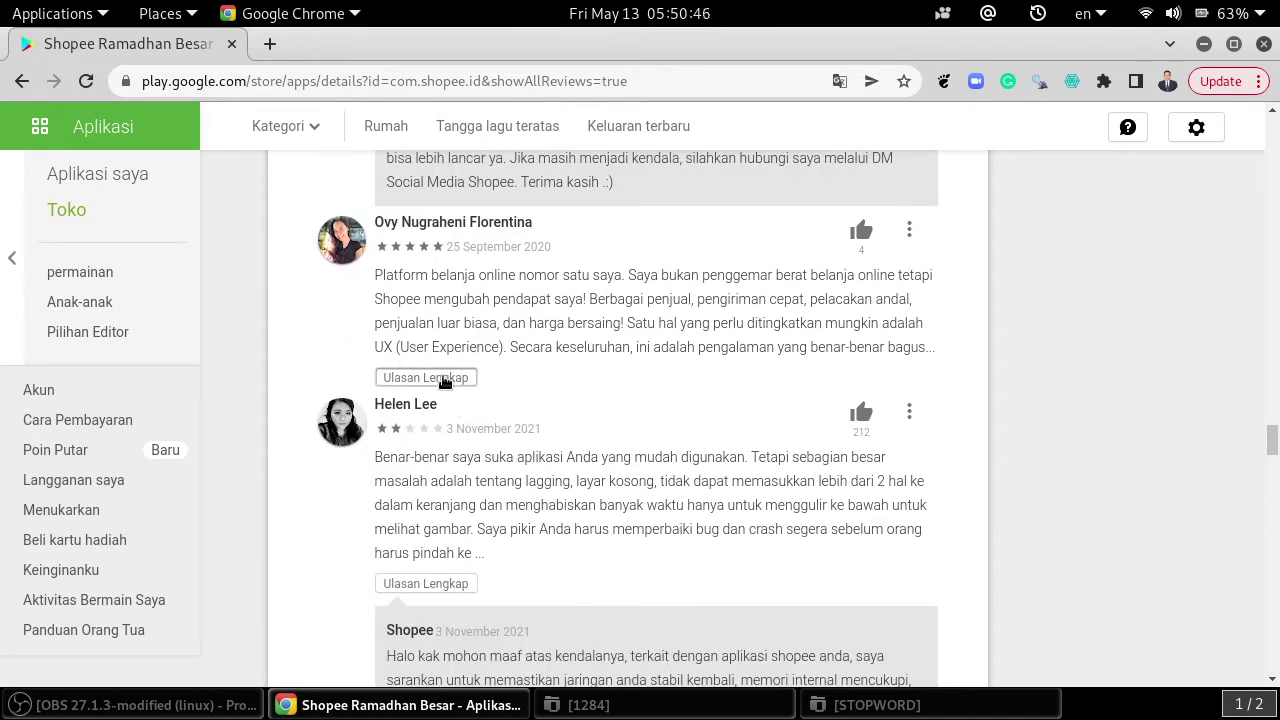
scroll(452, 484, "down", 5)
scroll(452, 483, "up", 4)
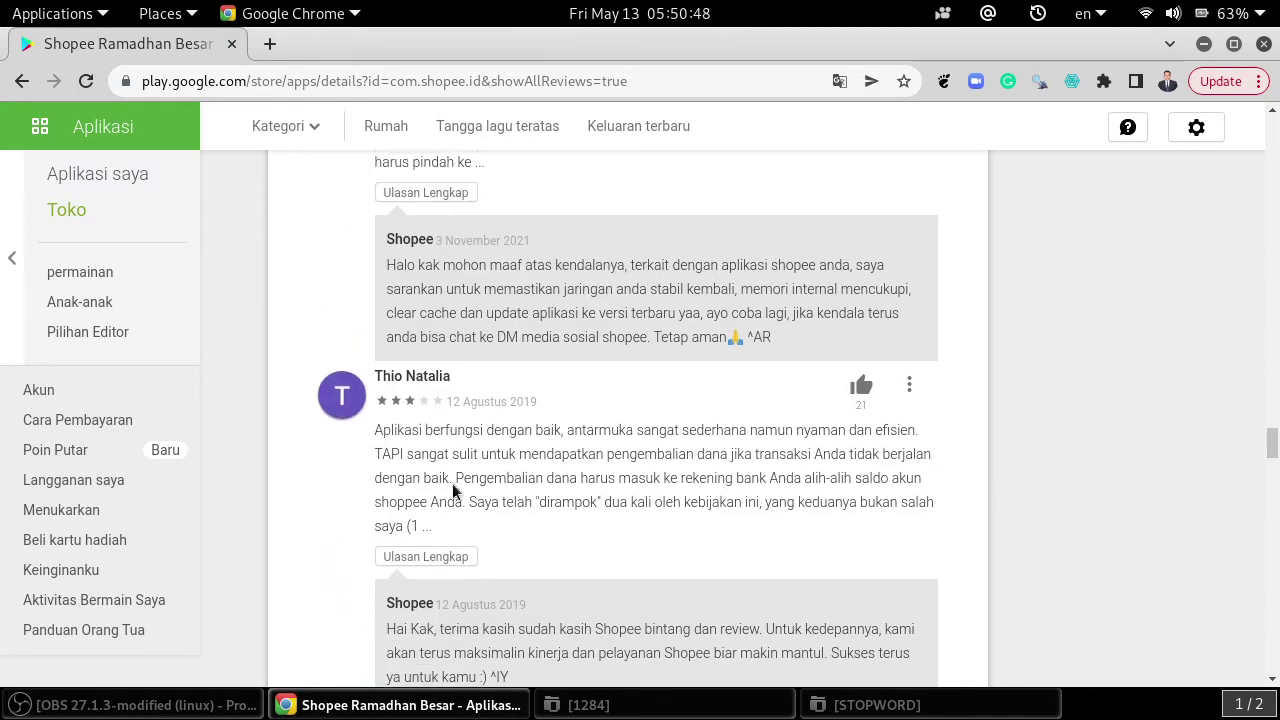
left_click(433, 368)
- Expand the reviews dated 12 August 2019, 23 August 2020 and 7 February 2021 to their full text
scroll(449, 414, "down", 4)
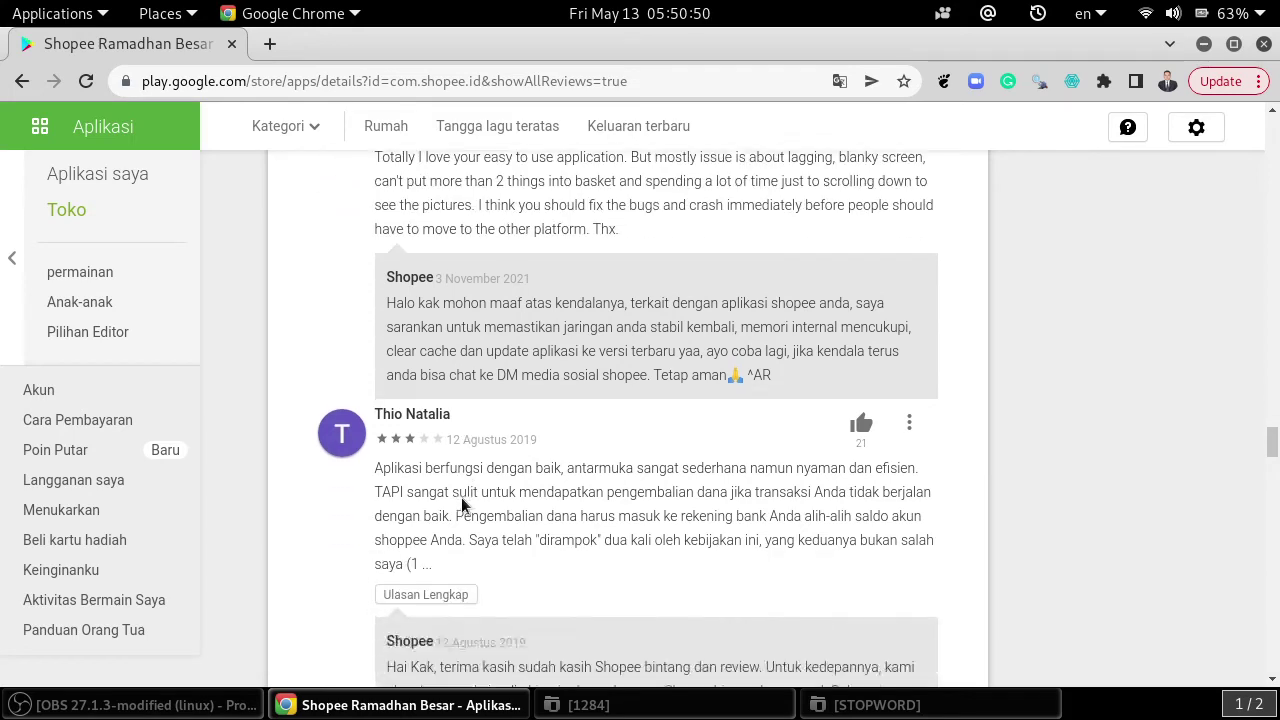
left_click(448, 492)
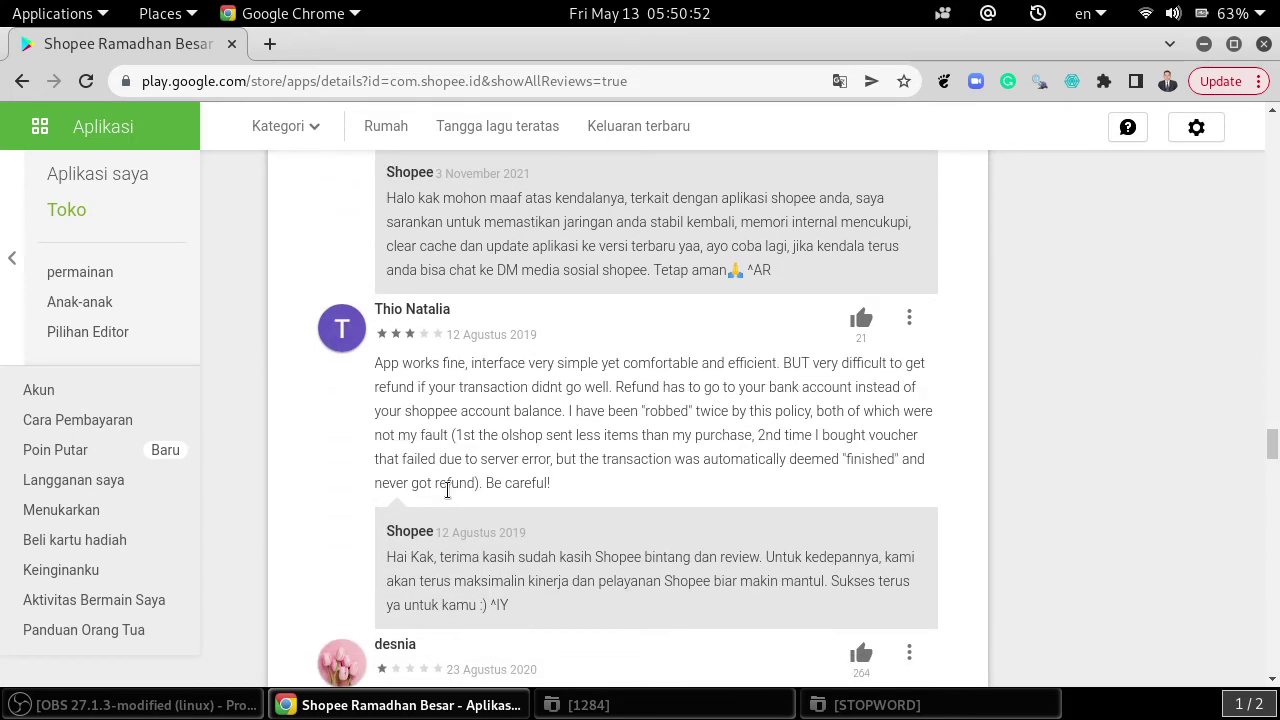
scroll(447, 489, "down", 4)
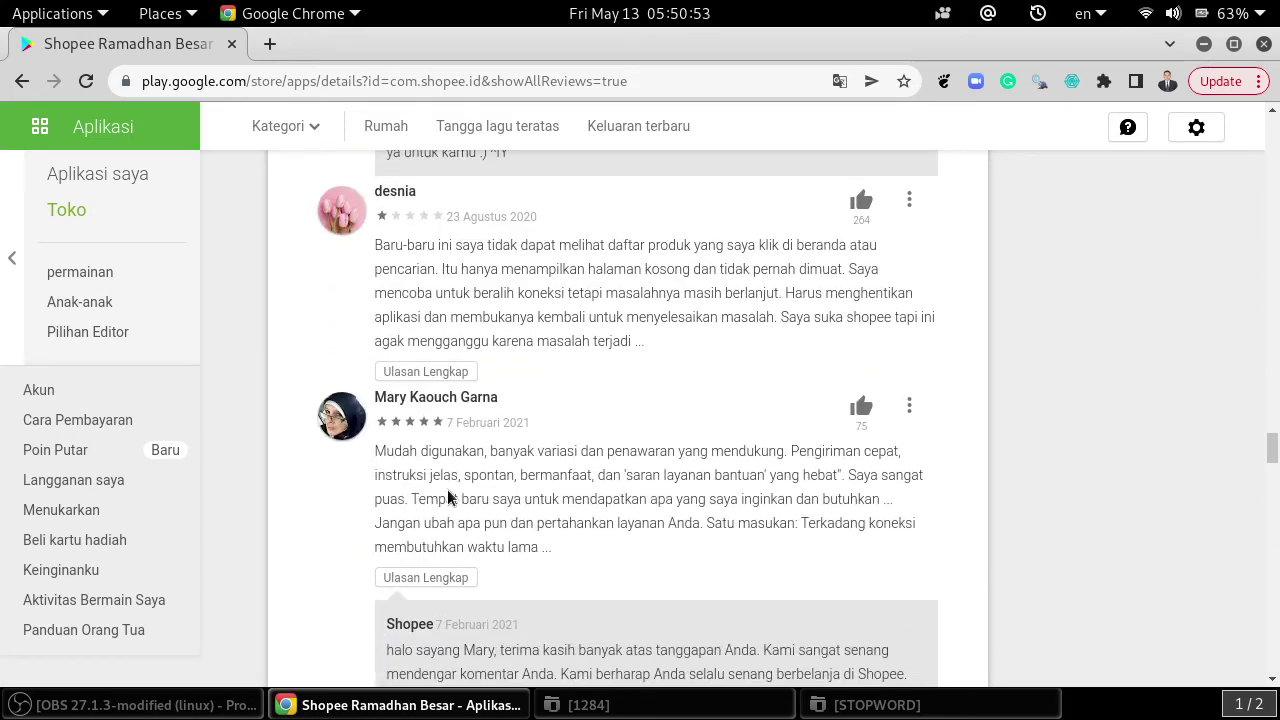
left_click(438, 373)
scroll(438, 375, "down", 4)
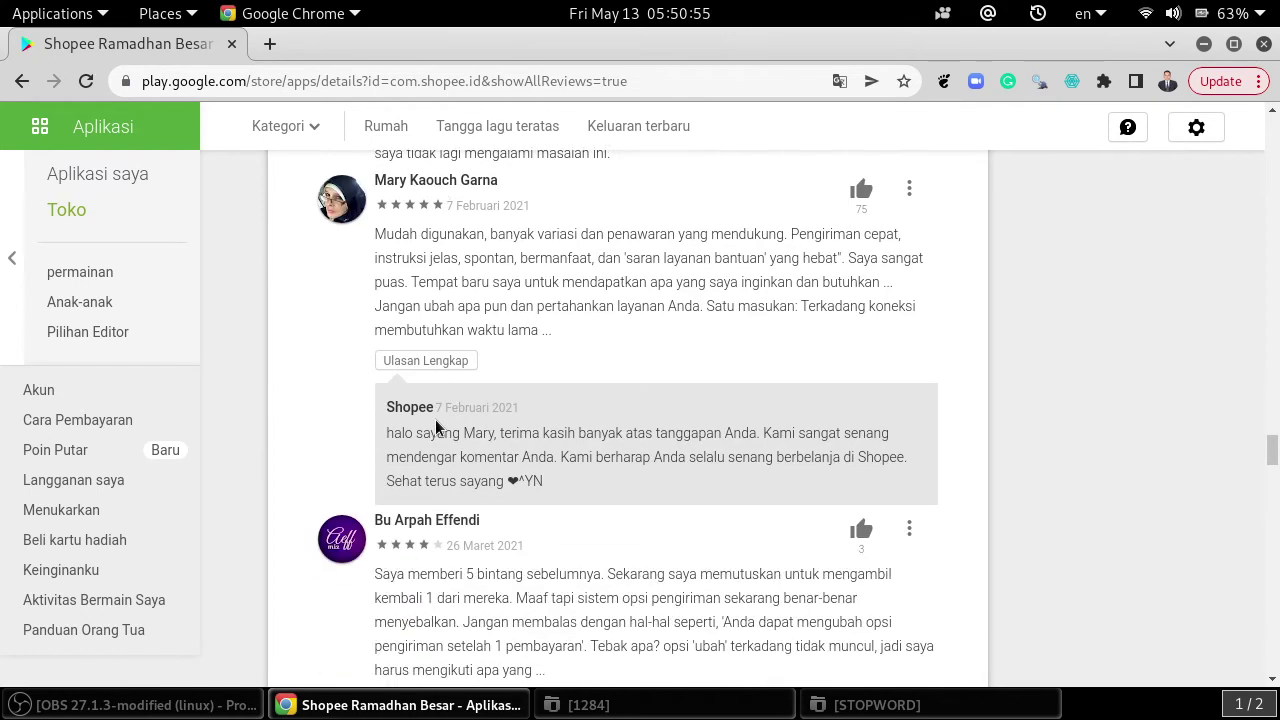
left_click(447, 362)
- Expand the reviews dated 26 March 2021, 22 February 2020 and 7 March 2022 to their full text
scroll(450, 489, "down", 4)
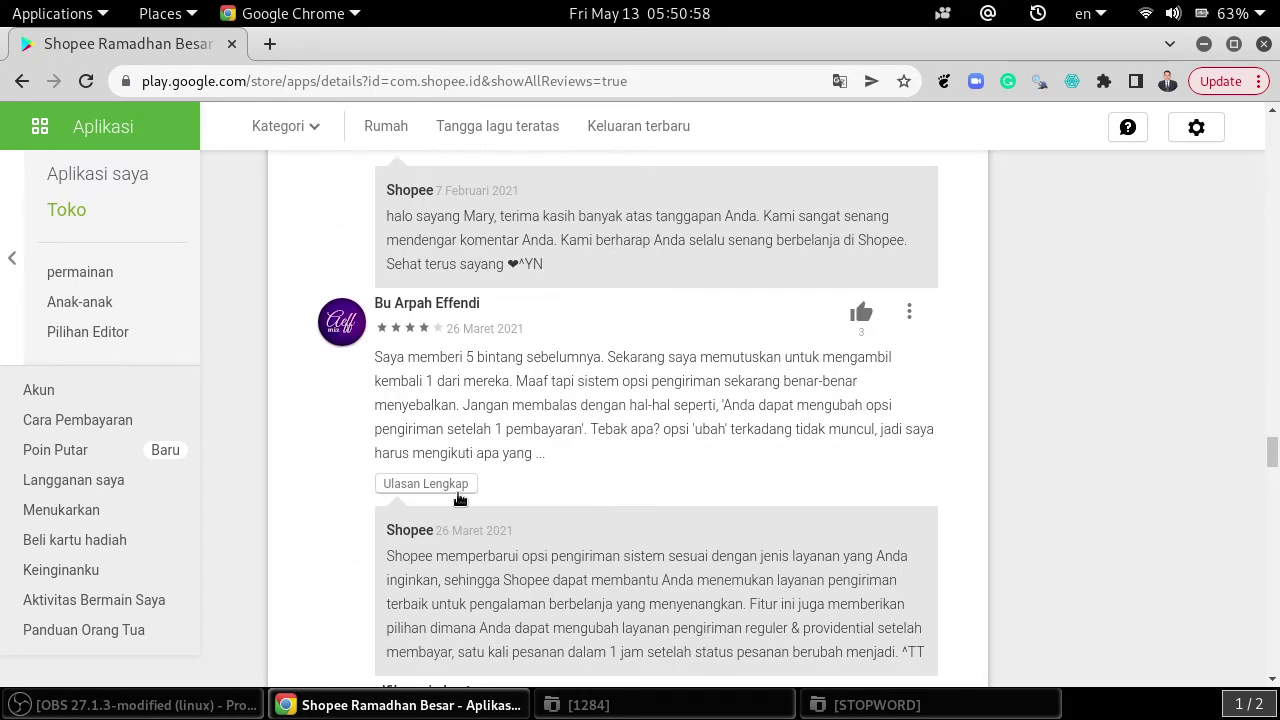
left_click(435, 485)
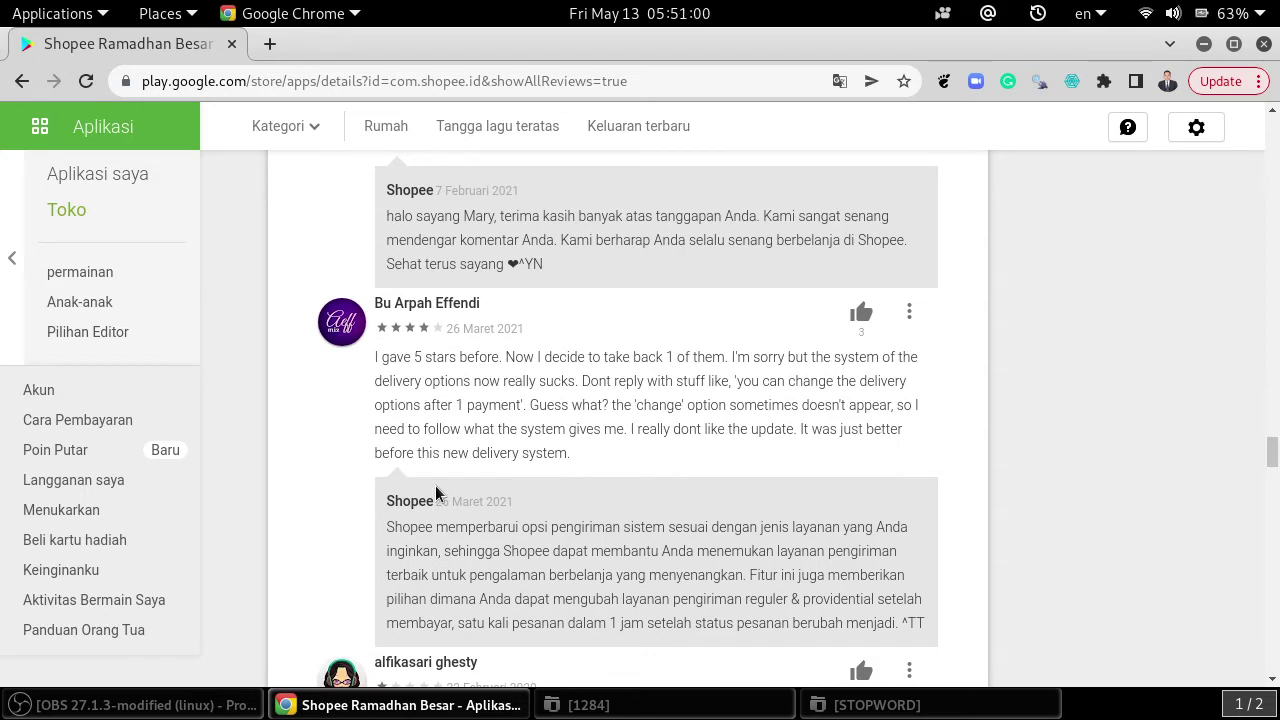
scroll(435, 485, "down", 6)
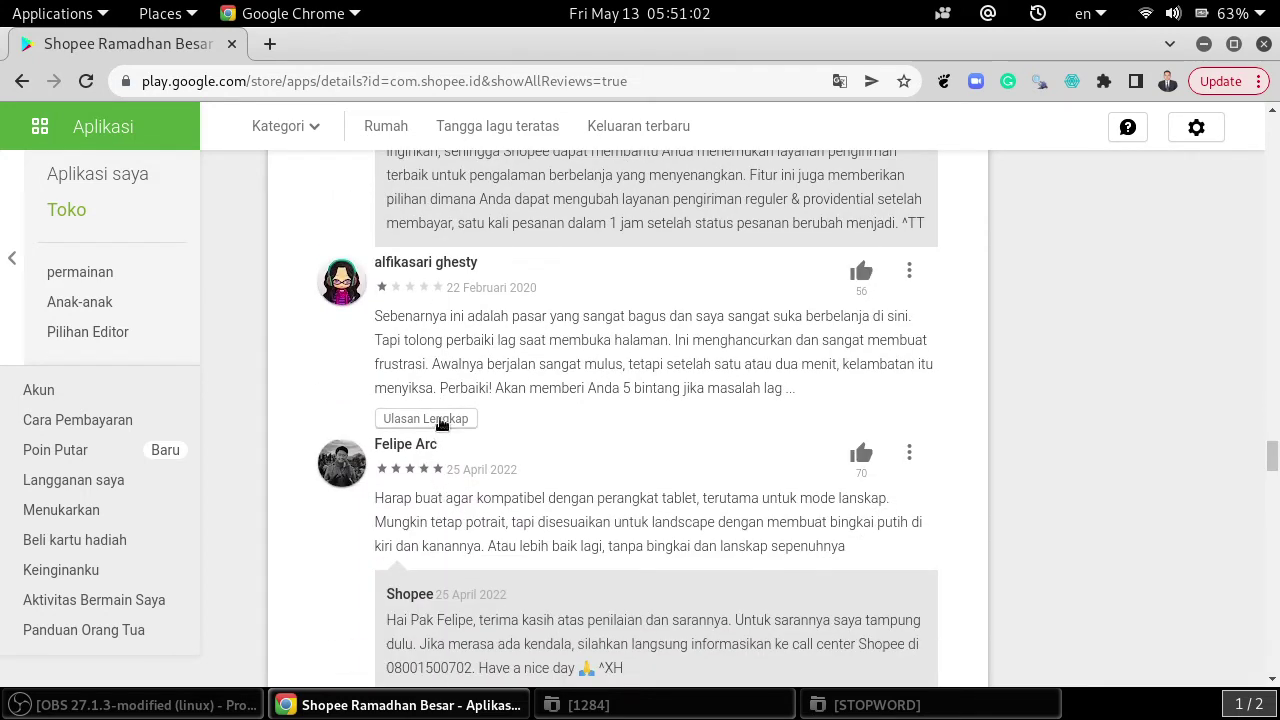
left_click(437, 420)
scroll(441, 476, "down", 4)
scroll(441, 484, "down", 6)
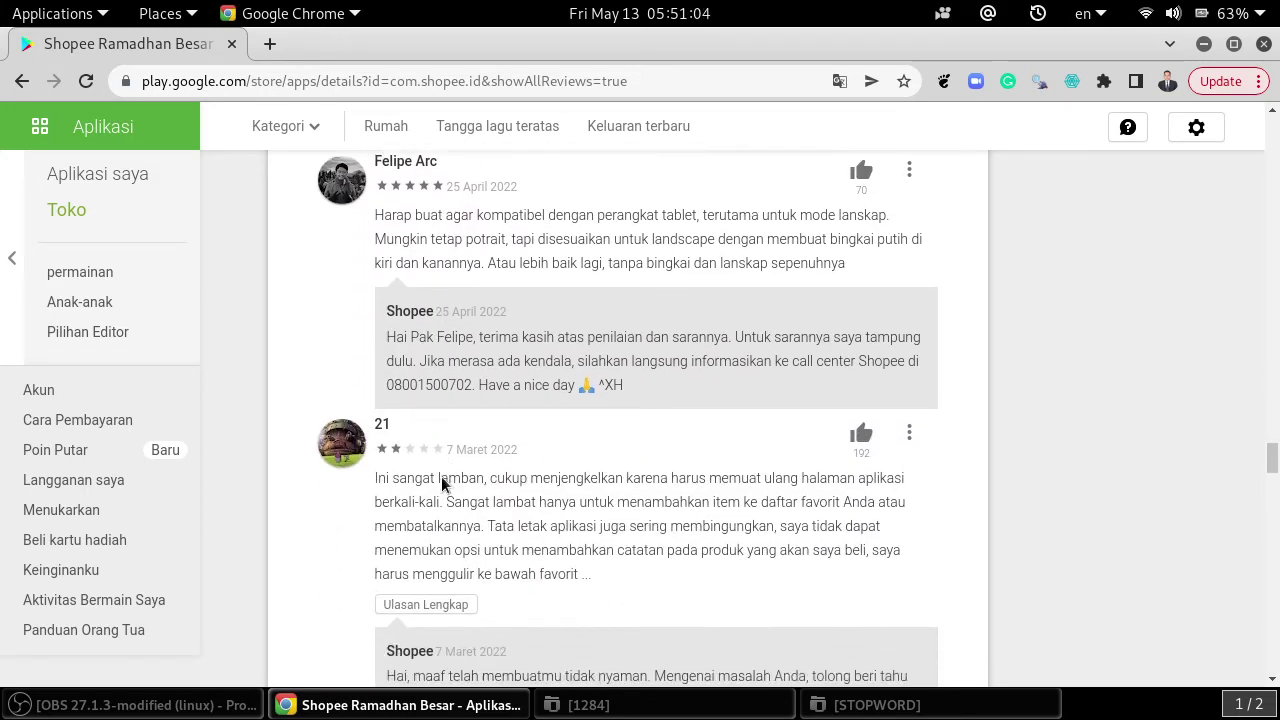
left_click(448, 332)
- Expand the truncated reviews dated 4 May 2022, 3 April 2022 and 5 April 2022 to their full text
scroll(455, 470, "down", 2)
scroll(445, 455, "up", 1)
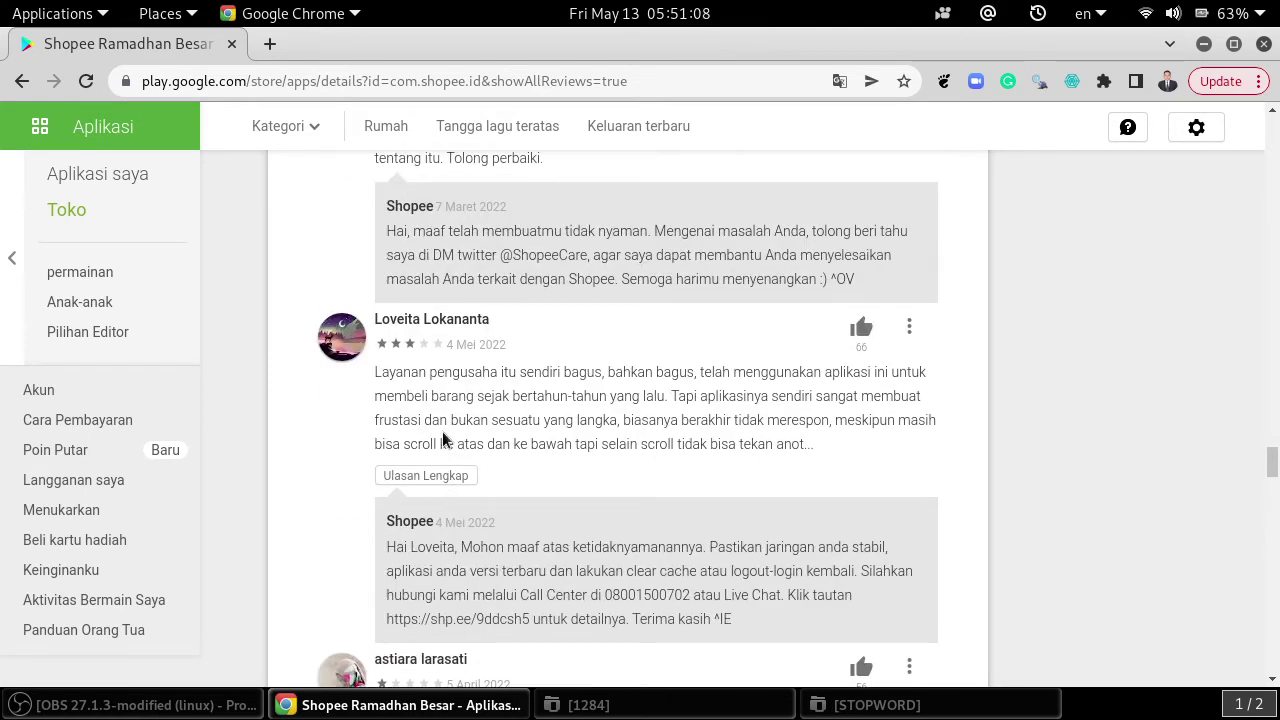
left_click(439, 478)
scroll(439, 480, "down", 8)
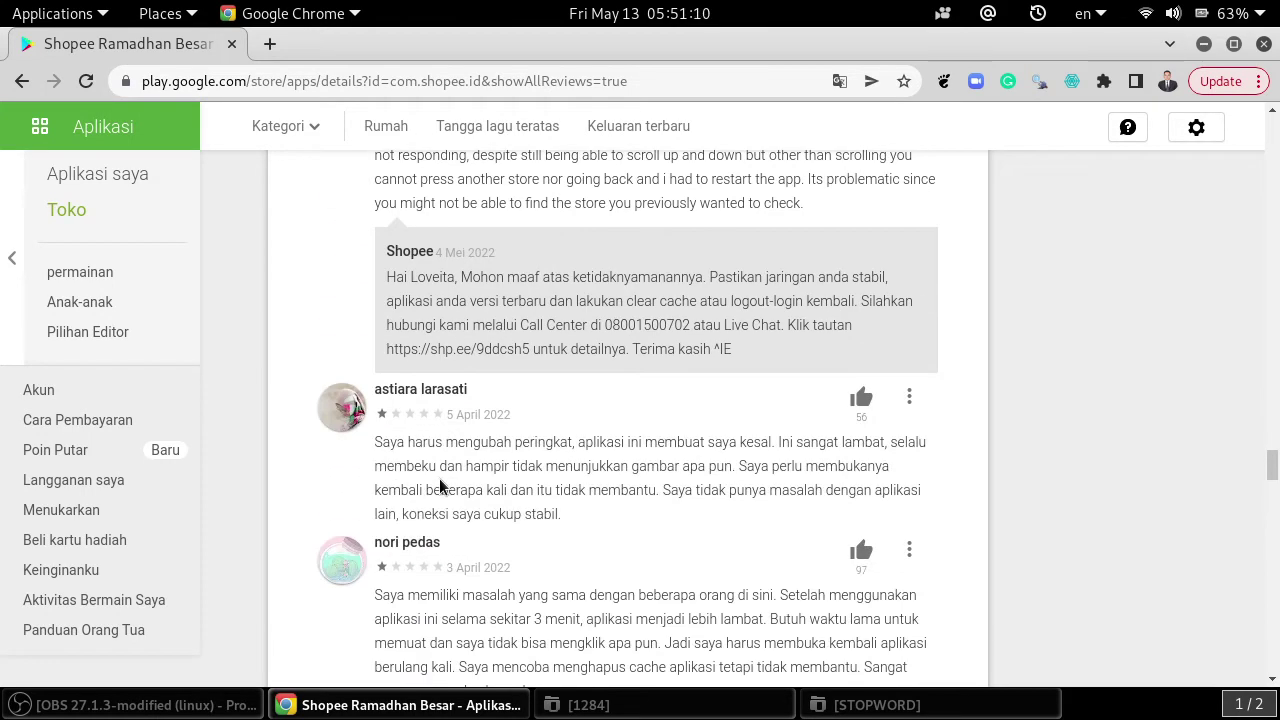
scroll(439, 480, "down", 3)
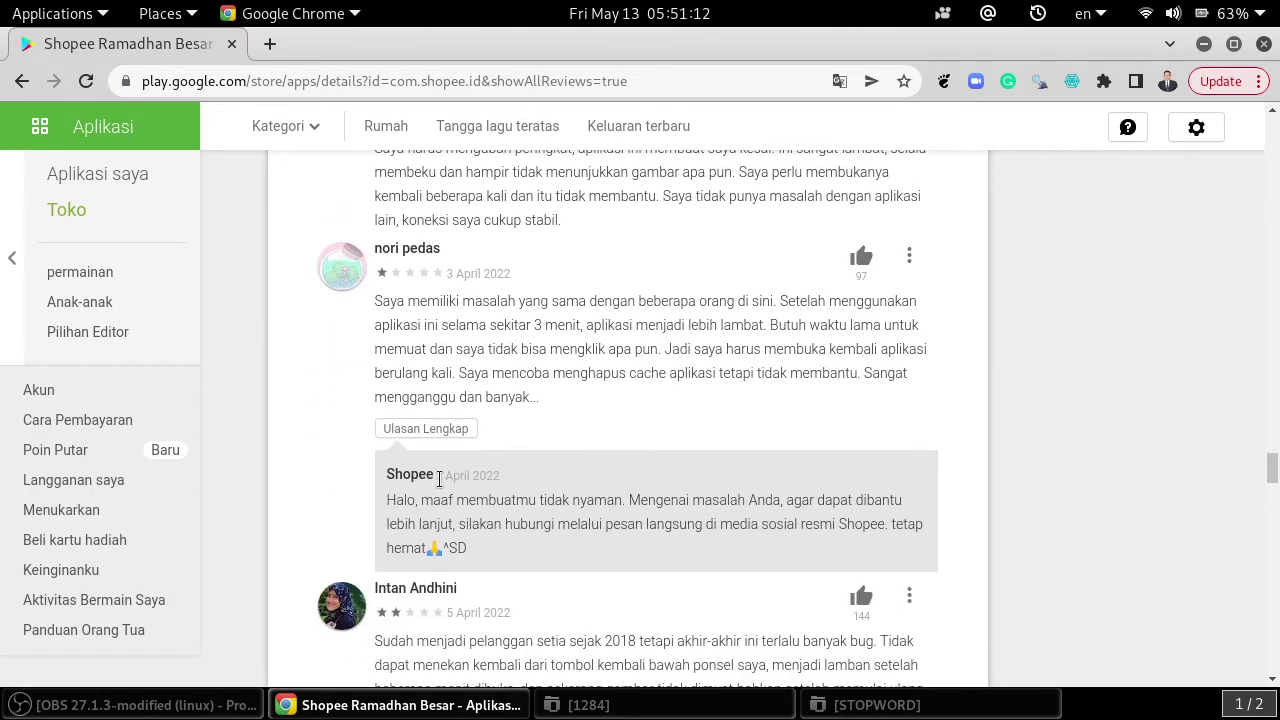
left_click(445, 429)
scroll(445, 432, "down", 9)
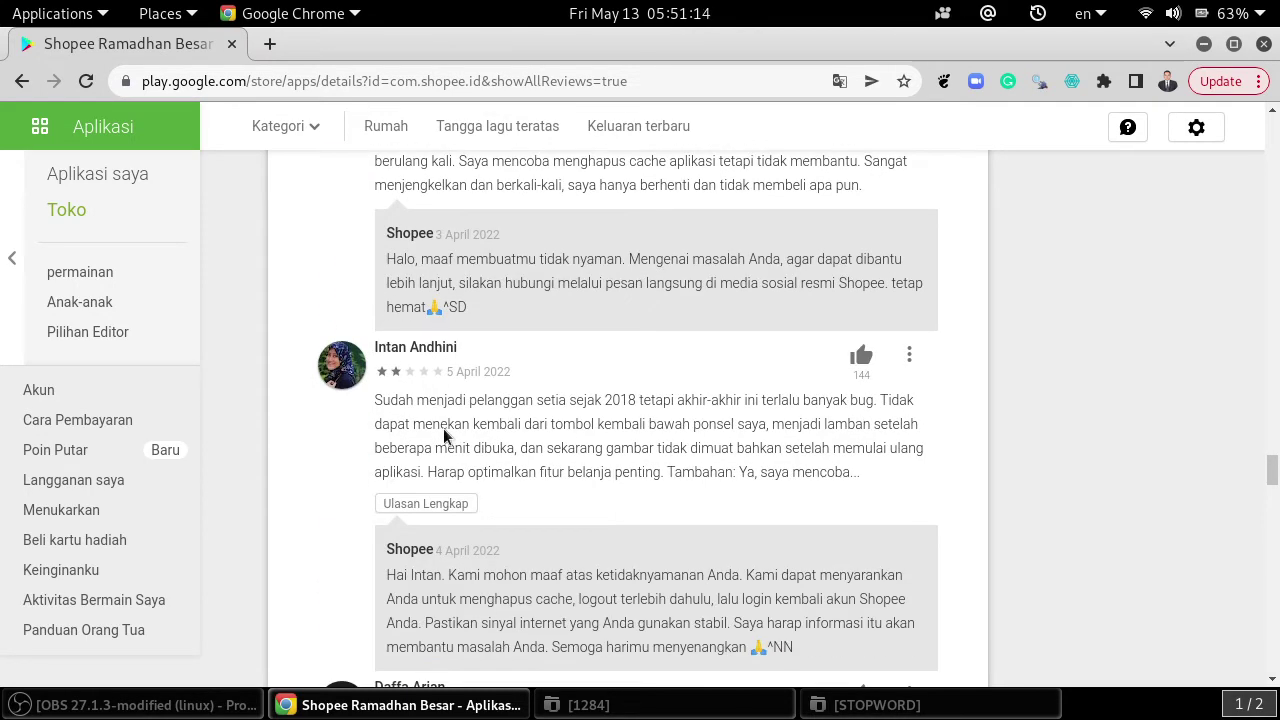
left_click(436, 348)
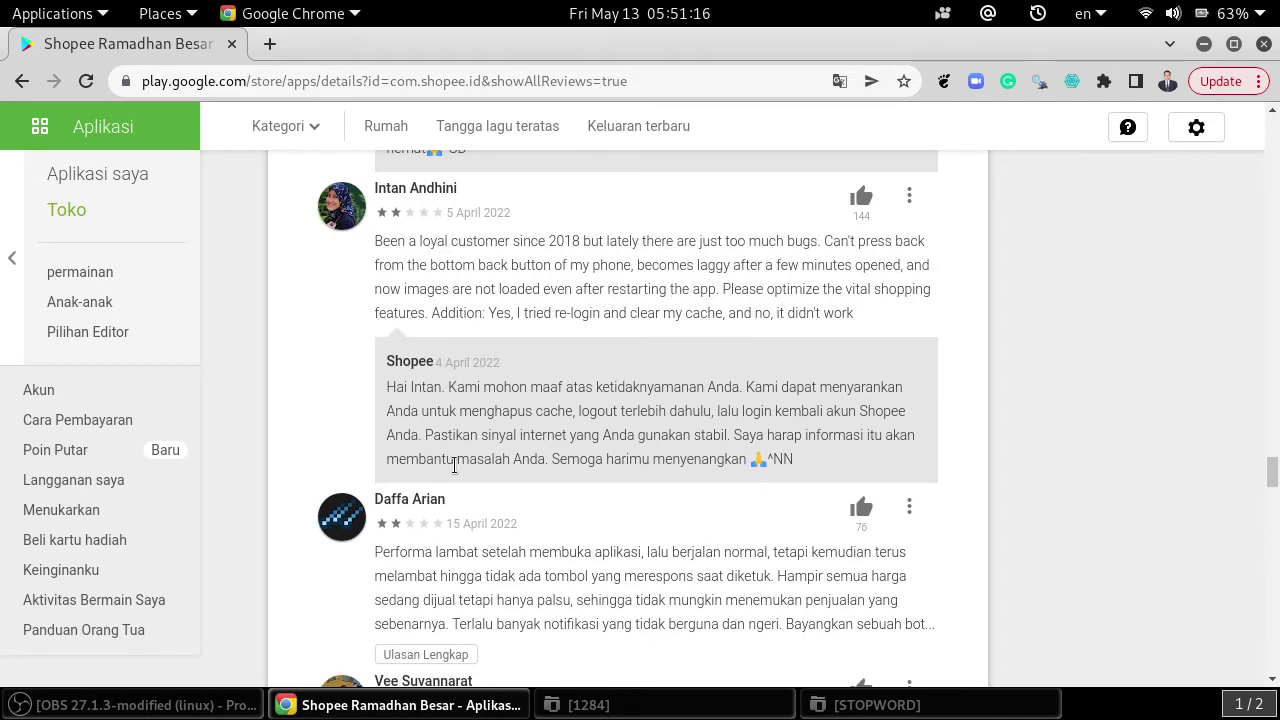
- Expand the reviews dated 15 April 2022, 29 March 2022 and 4 April 2022 to their full text
scroll(439, 480, "down", 4)
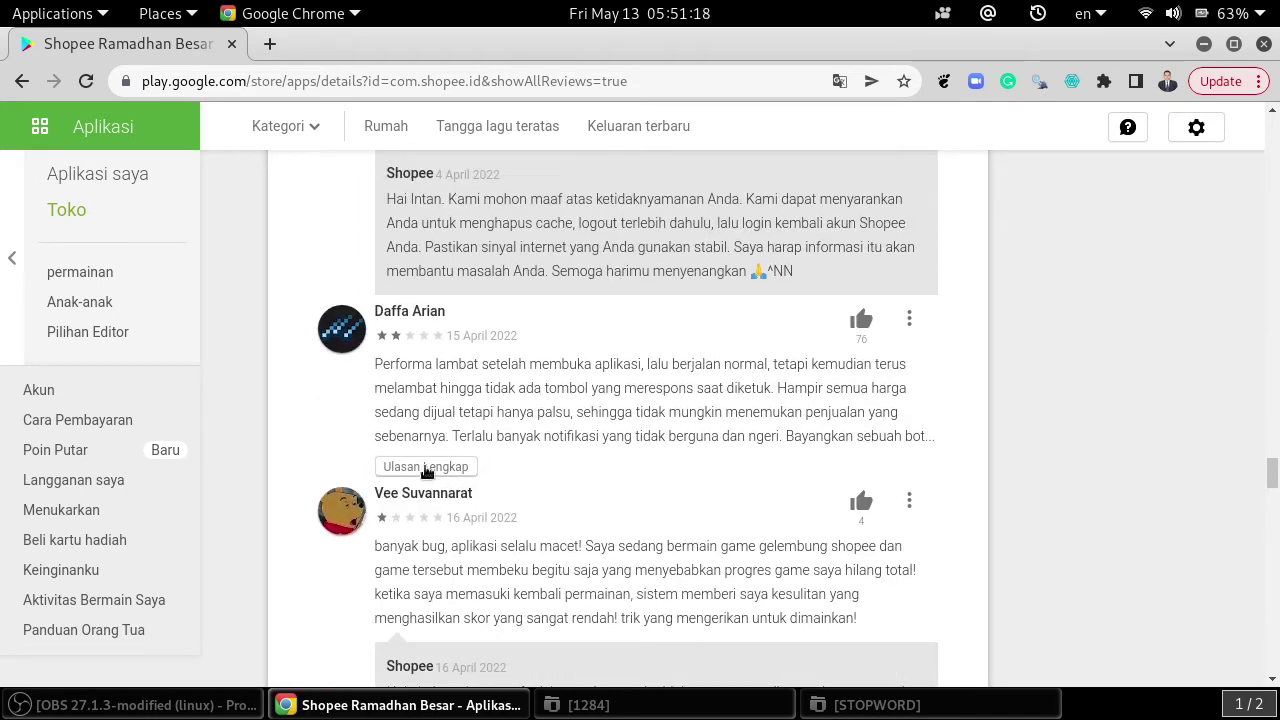
left_click(427, 467)
scroll(425, 470, "down", 8)
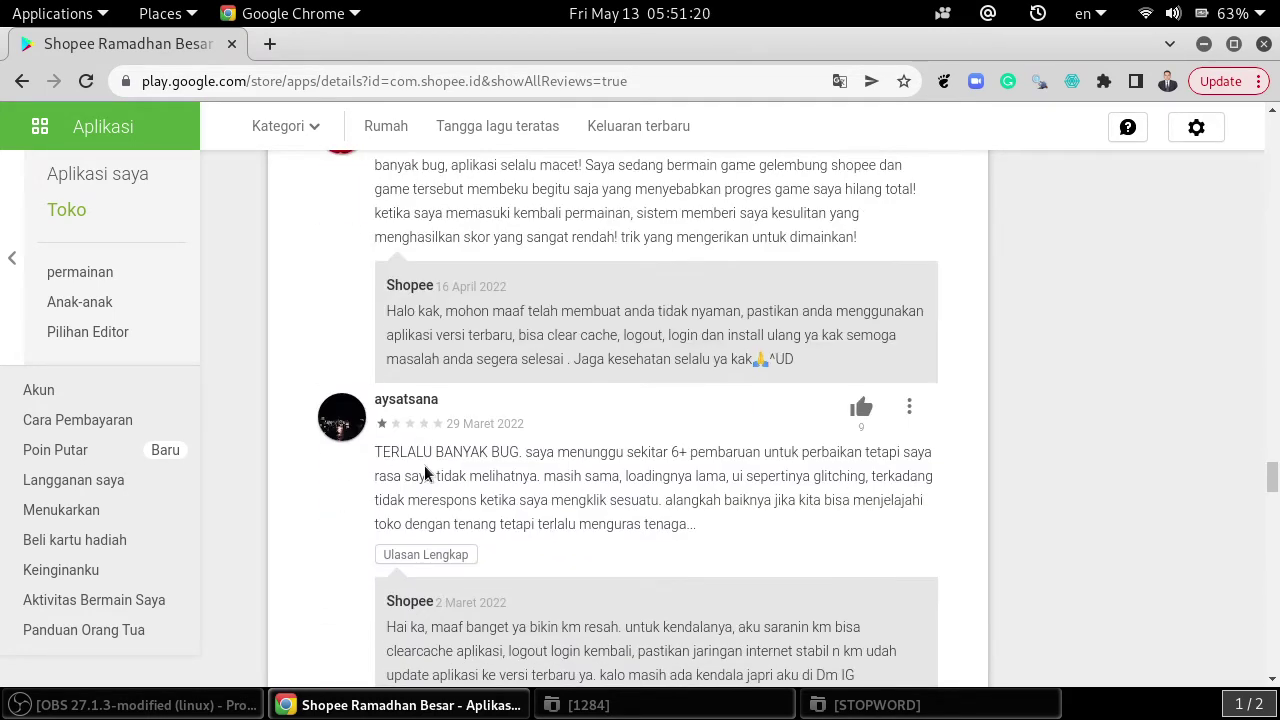
scroll(424, 465, "down", 2)
left_click(440, 346)
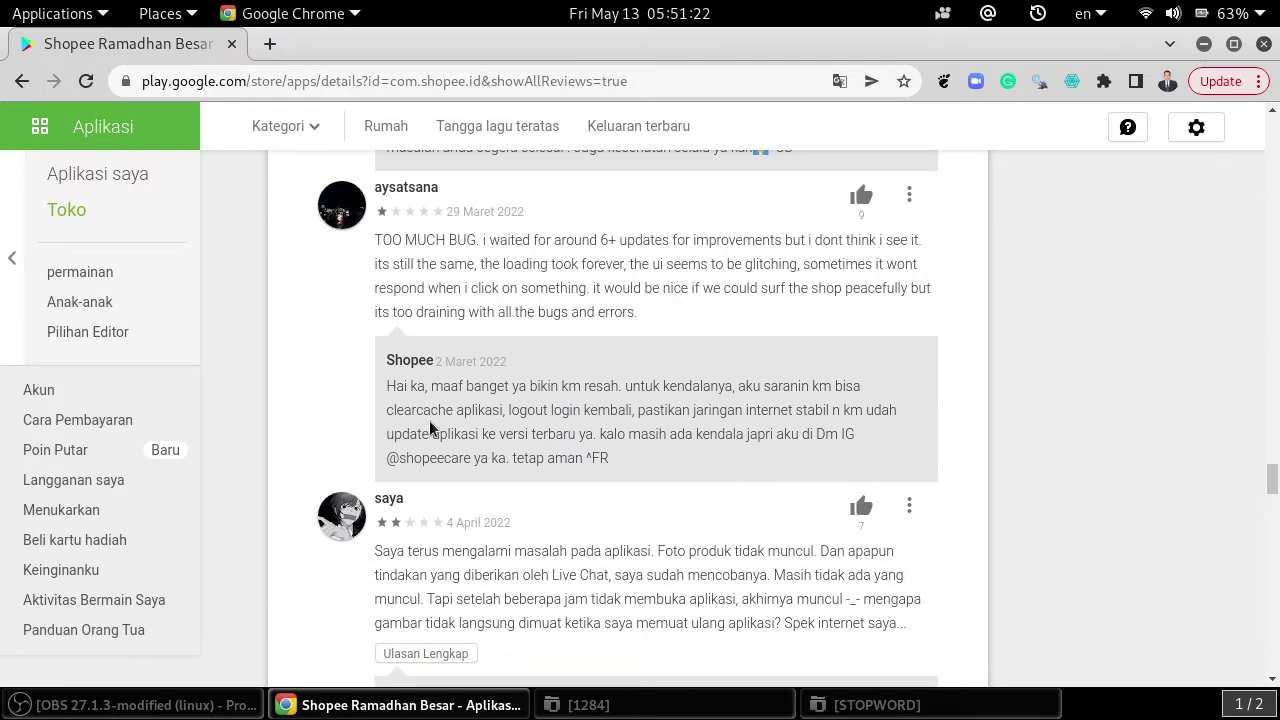
scroll(429, 426, "down", 2)
left_click(434, 441)
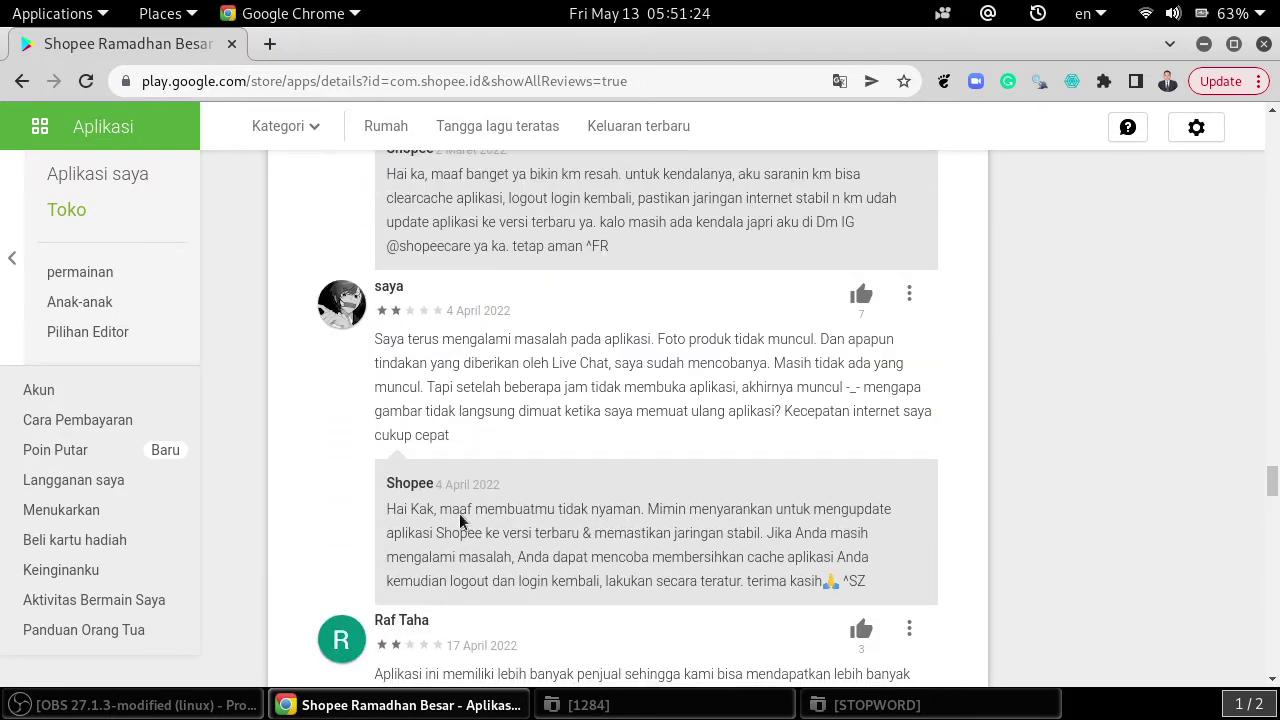
- Expand the review dated 6 May 2022 to its full text
scroll(462, 519, "down", 4)
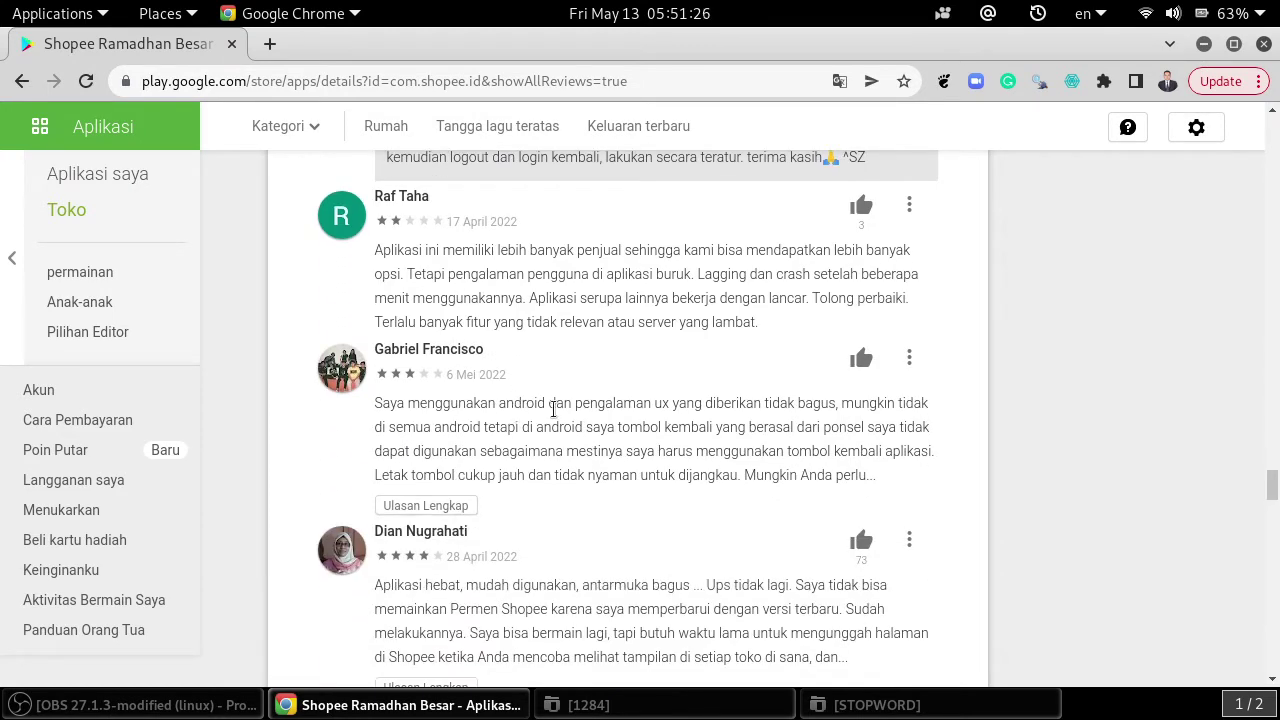
left_click(444, 512)
scroll(466, 486, "down", 2)
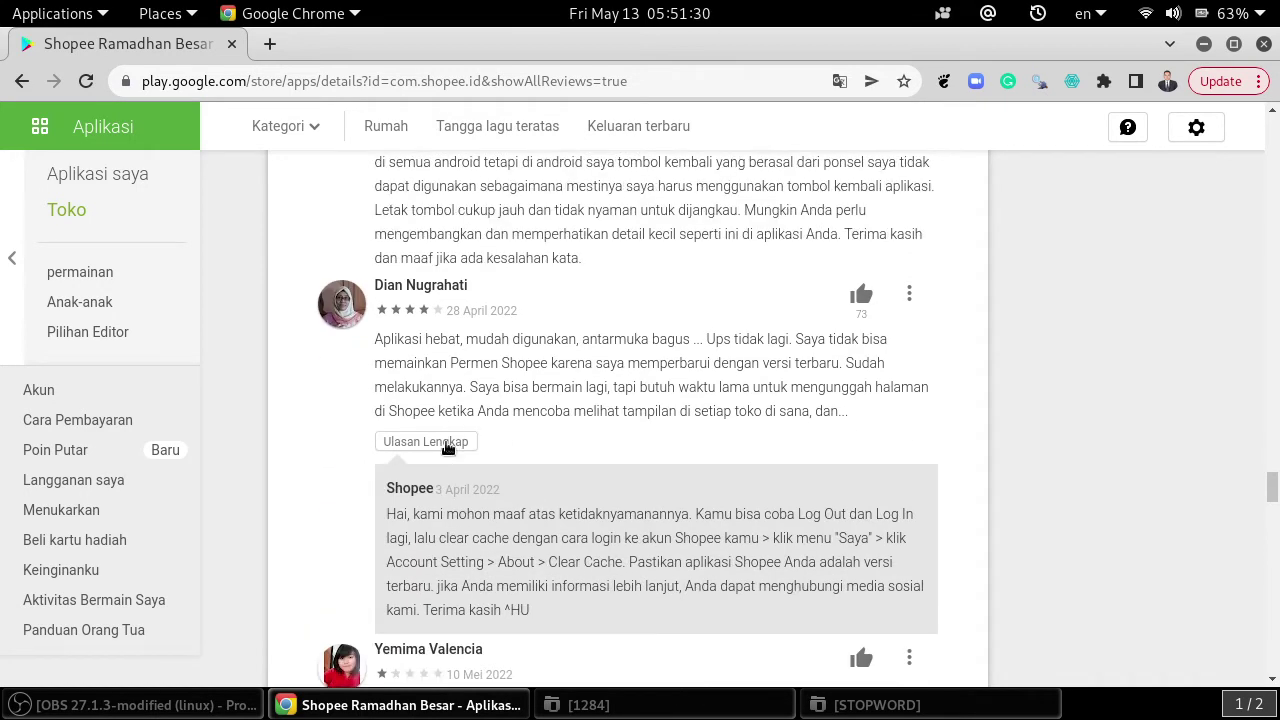
- Expand the reviews dated 28 April 2022 and 21 April 2022 to their full text
left_click(447, 447)
scroll(445, 488, "down", 4)
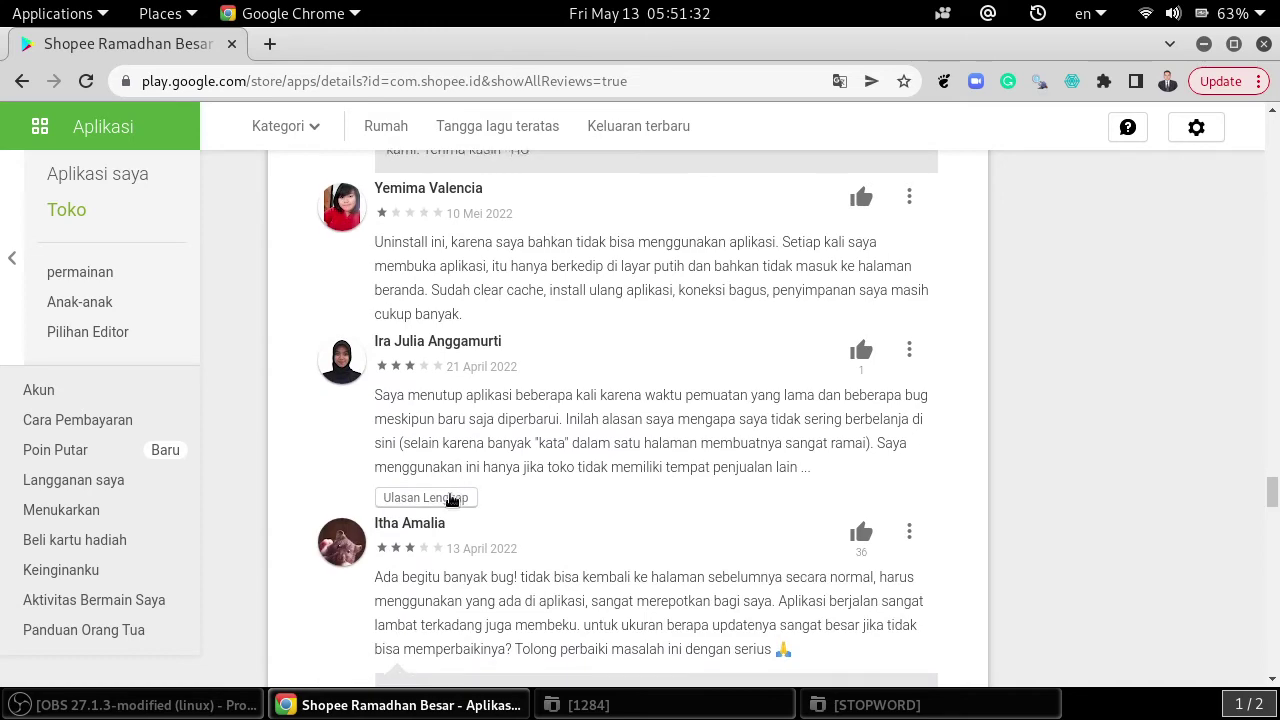
scroll(450, 497, "down", 1)
left_click(461, 341)
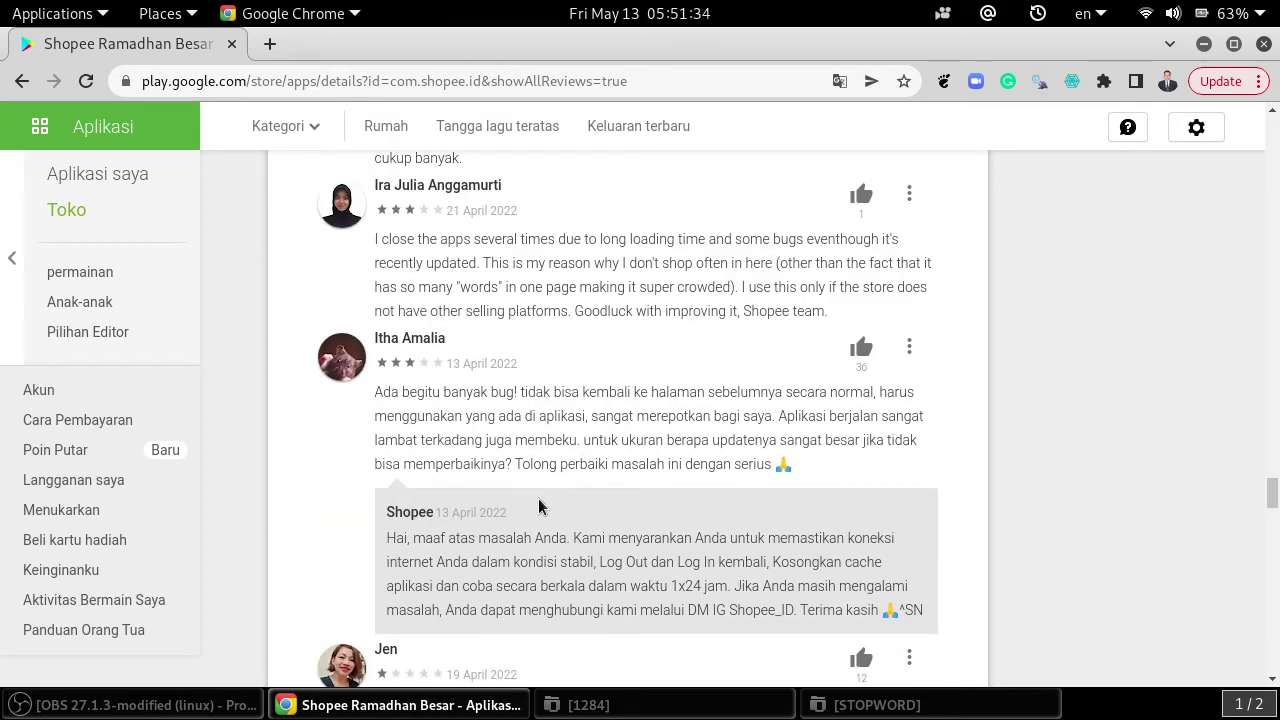
- Expand the truncated review below the one dated 13 April 2022 and the one-star review dated 14 April 2022 to their full text
scroll(538, 507, "down", 4)
left_click(445, 408)
scroll(448, 420, "down", 3)
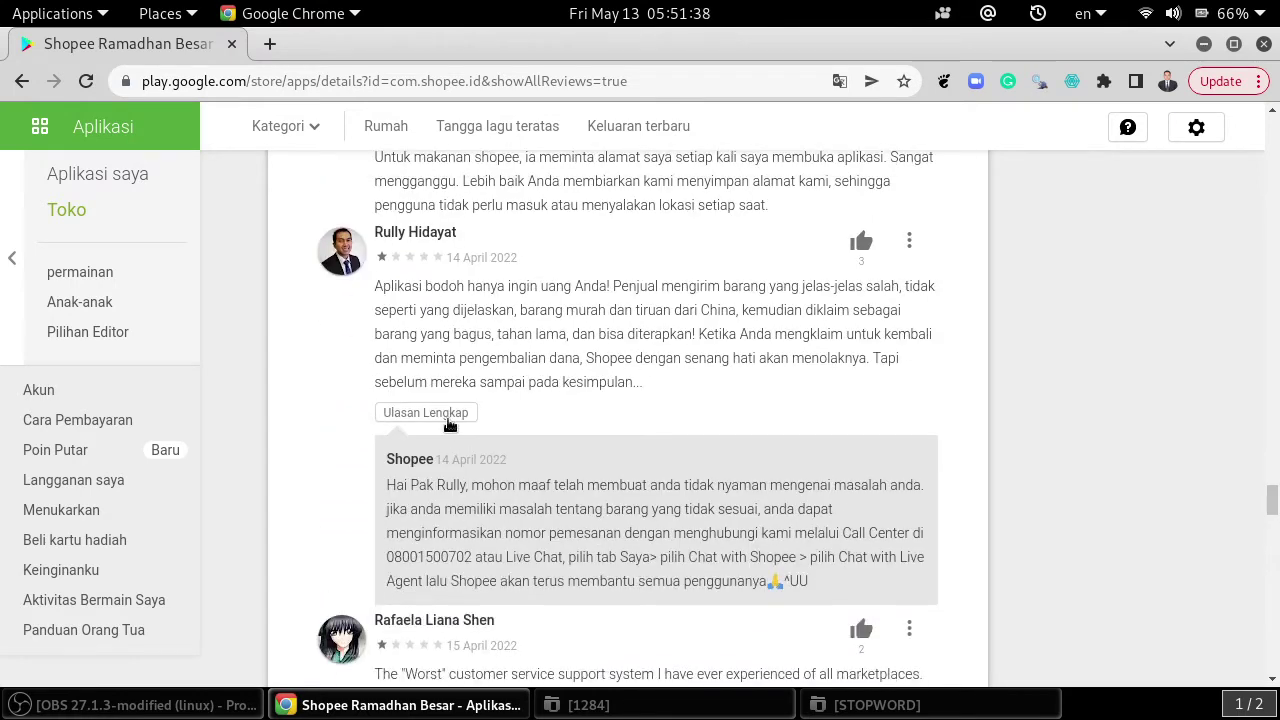
left_click(448, 415)
- Expand the two-star review dated 8 April 2022 to its full text
scroll(450, 455, "down", 2)
scroll(450, 455, "down", 2)
scroll(347, 452, "down", 2)
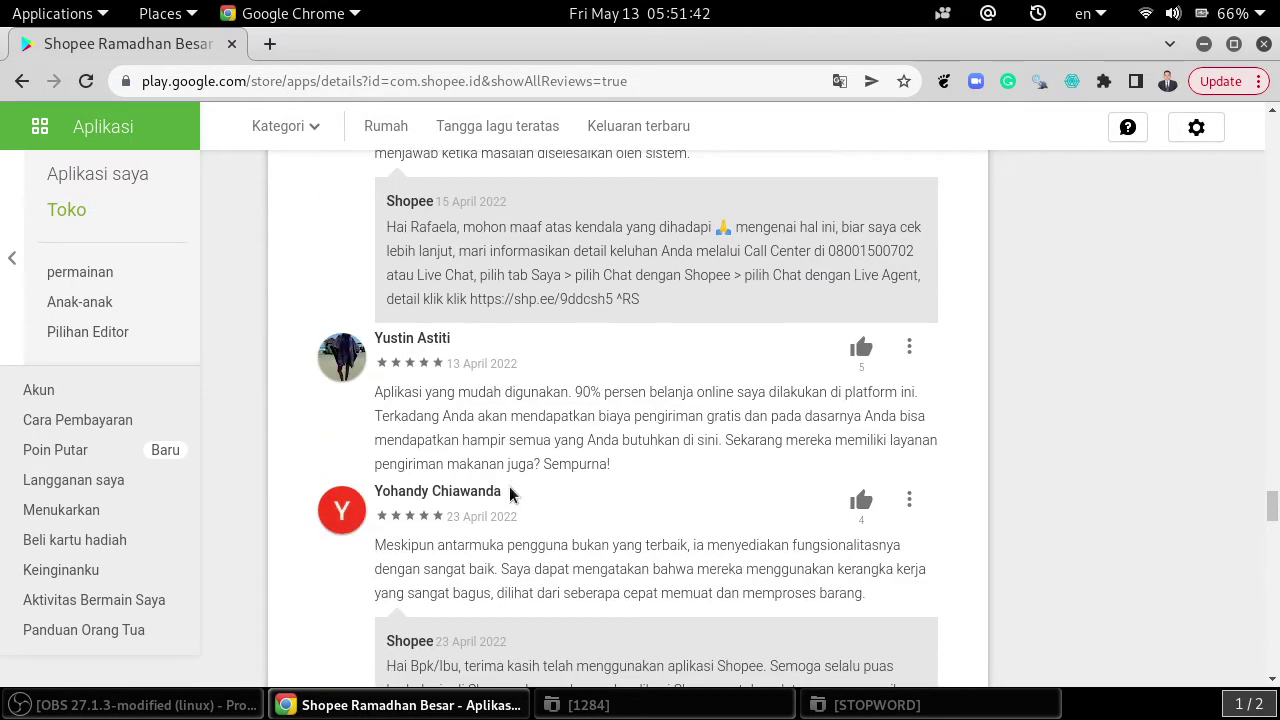
scroll(517, 494, "down", 4)
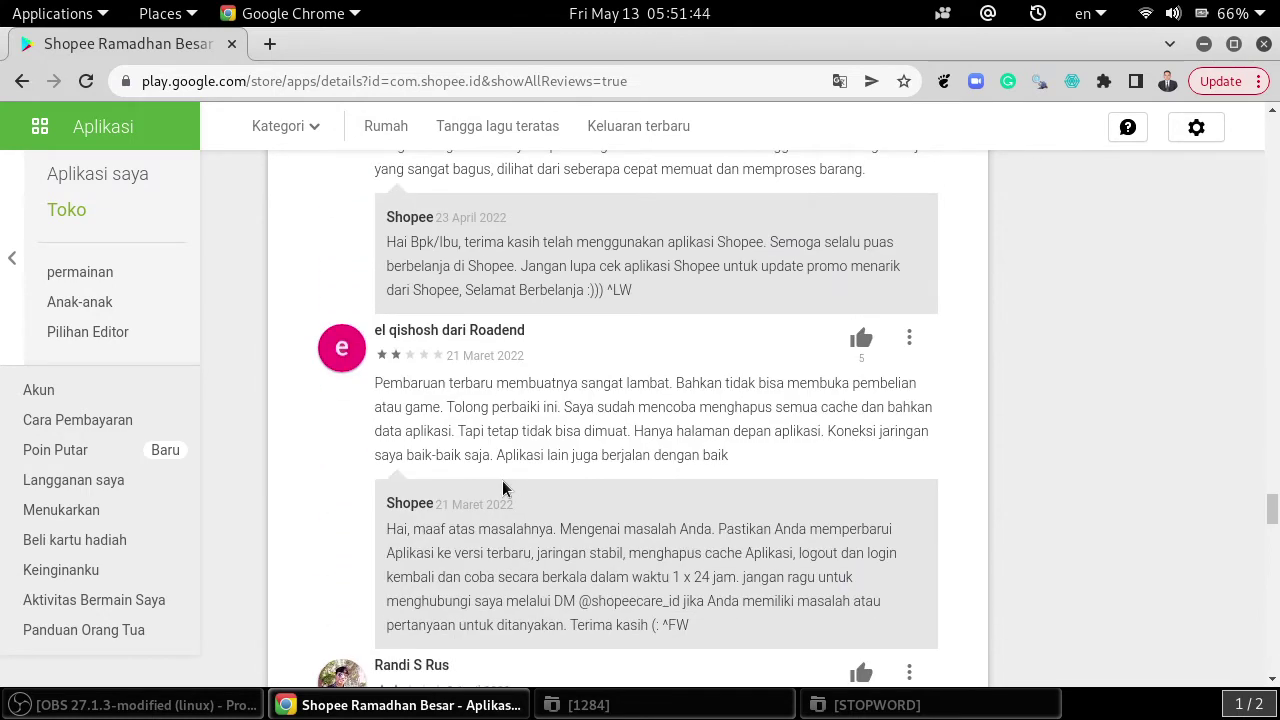
scroll(502, 480, "down", 2)
scroll(502, 481, "down", 2)
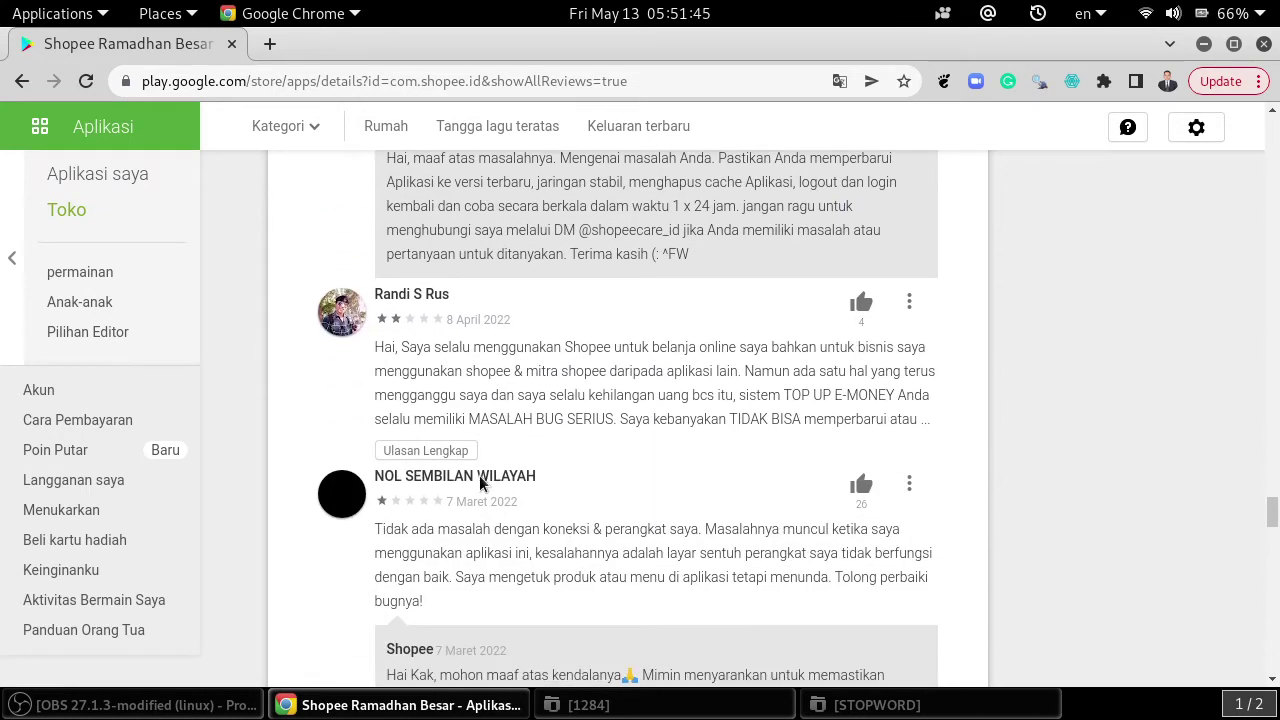
left_click(429, 450)
- Expand the one-star reviews dated 22 March 2022 and 24 February 2022 to their full text
scroll(461, 395, "down", 5)
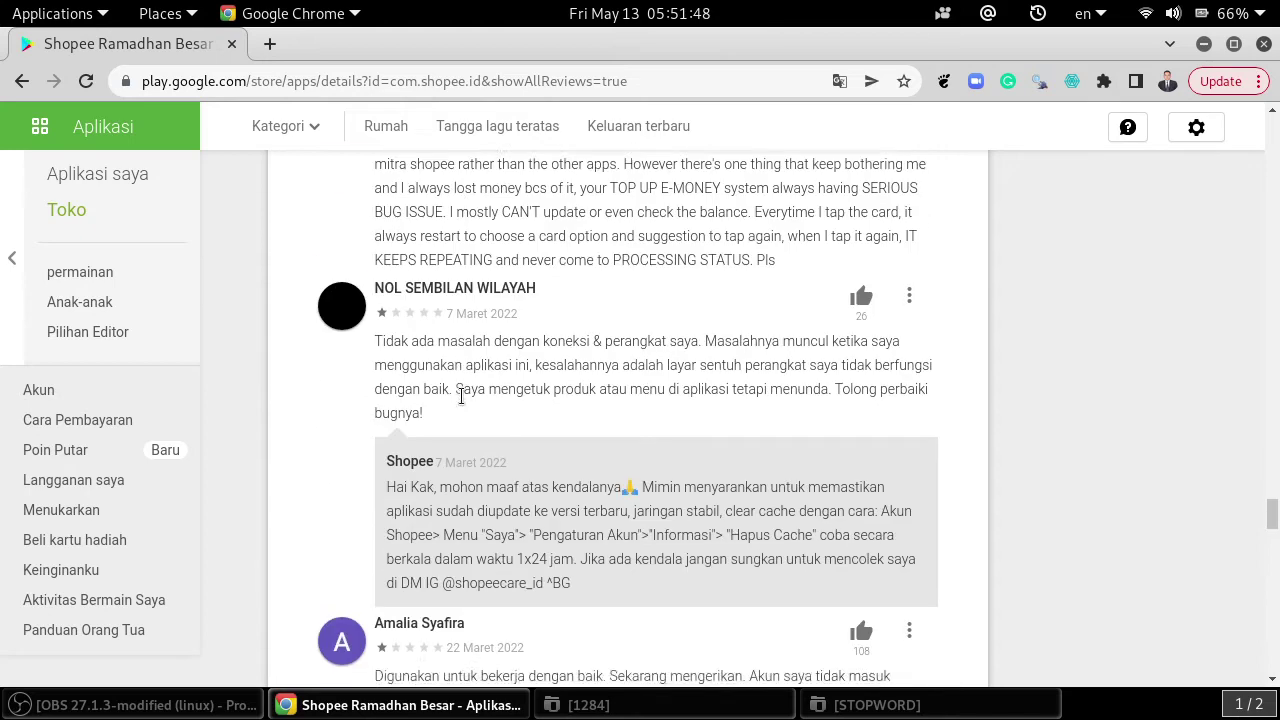
scroll(461, 395, "down", 1)
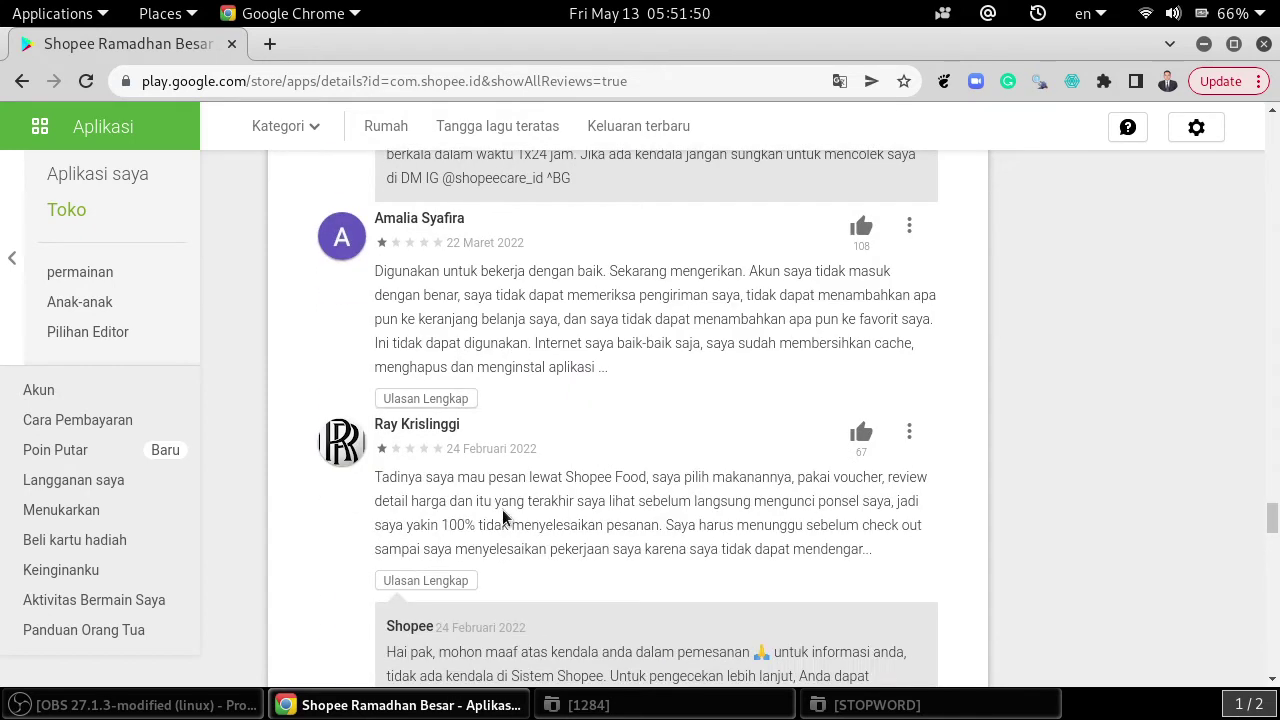
left_click(445, 400)
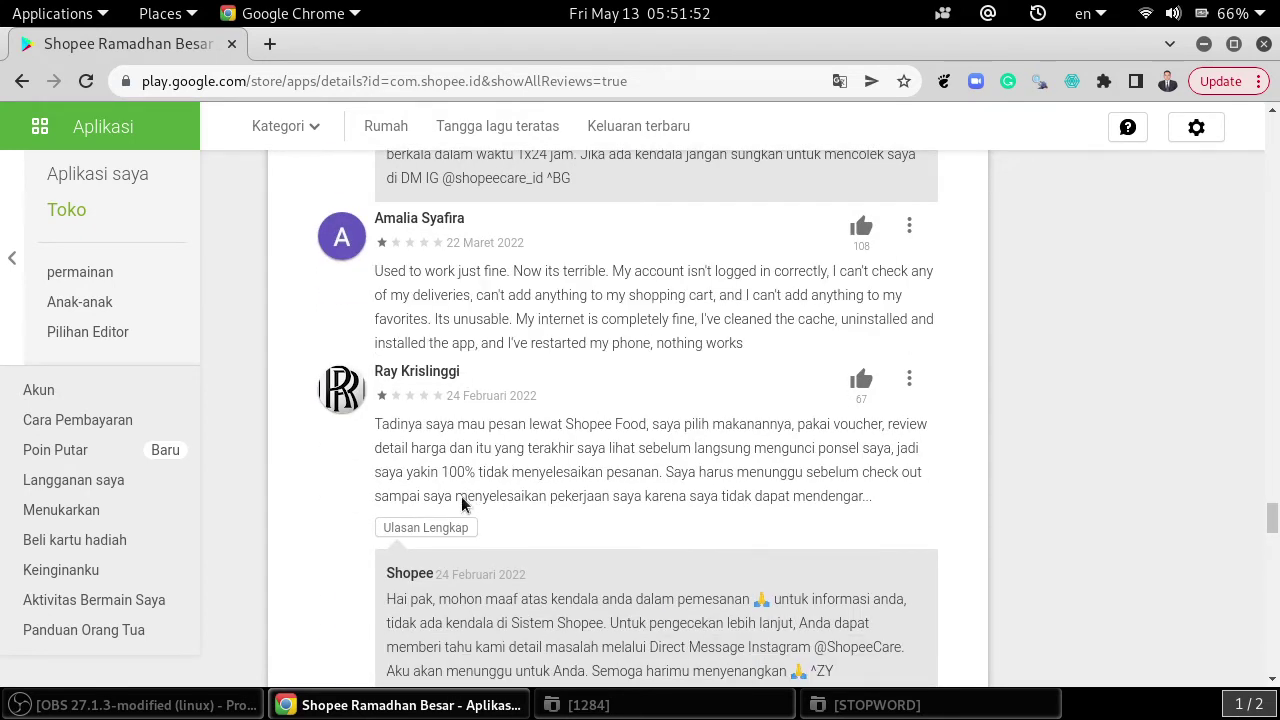
left_click(453, 577)
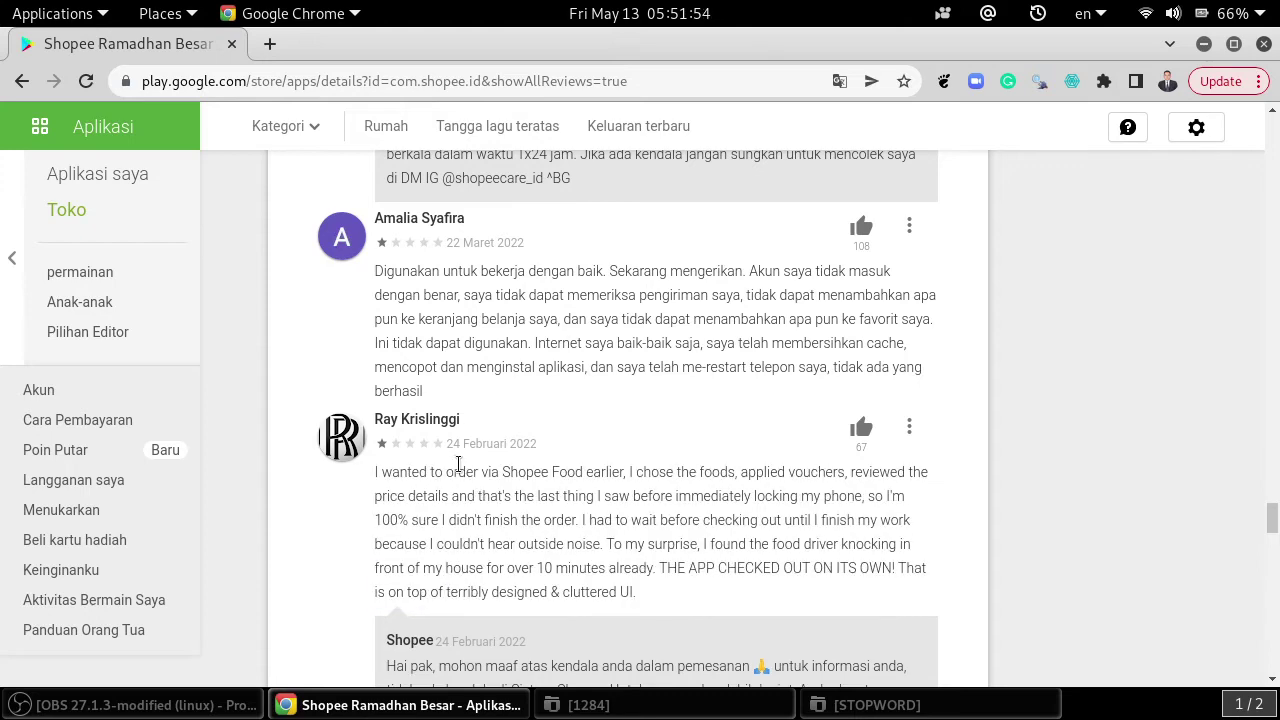
- Expand the truncated review below the one dated 2 March 2022 and the two-star review dated 24 March 2022 to their full text
scroll(460, 468, "down", 2)
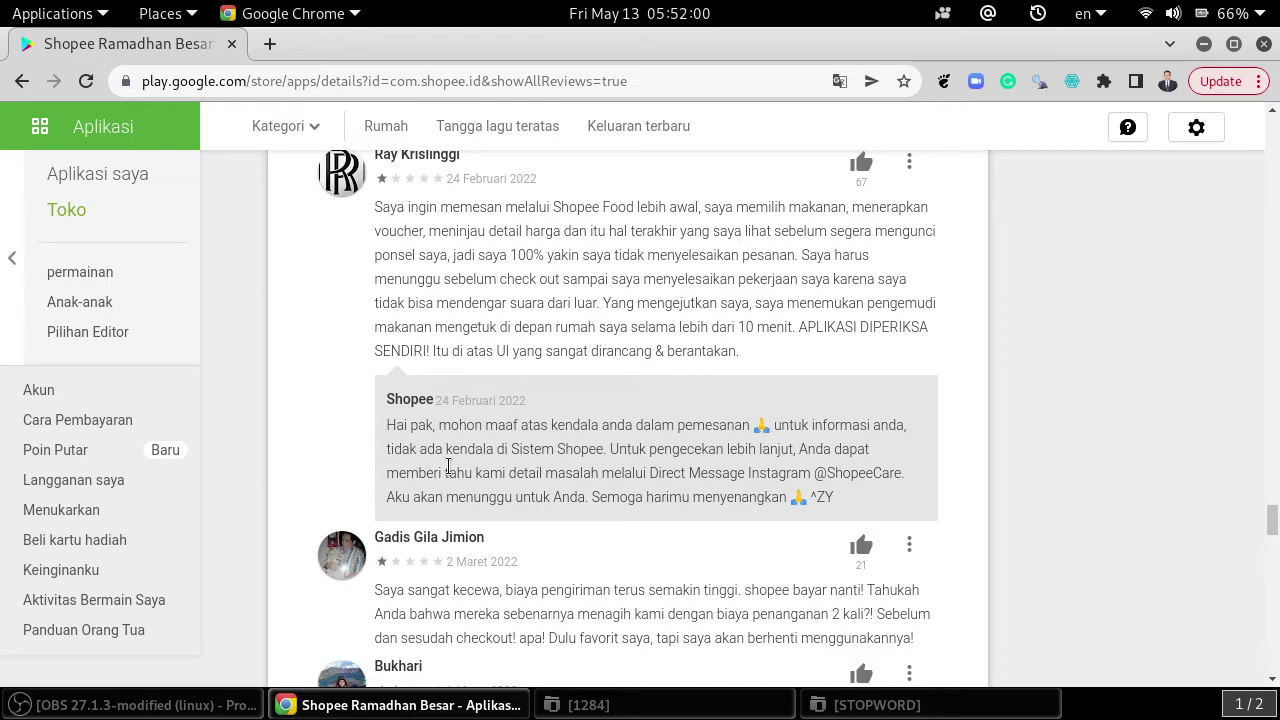
scroll(448, 468, "down", 5)
left_click(455, 582)
scroll(433, 426, "down", 6)
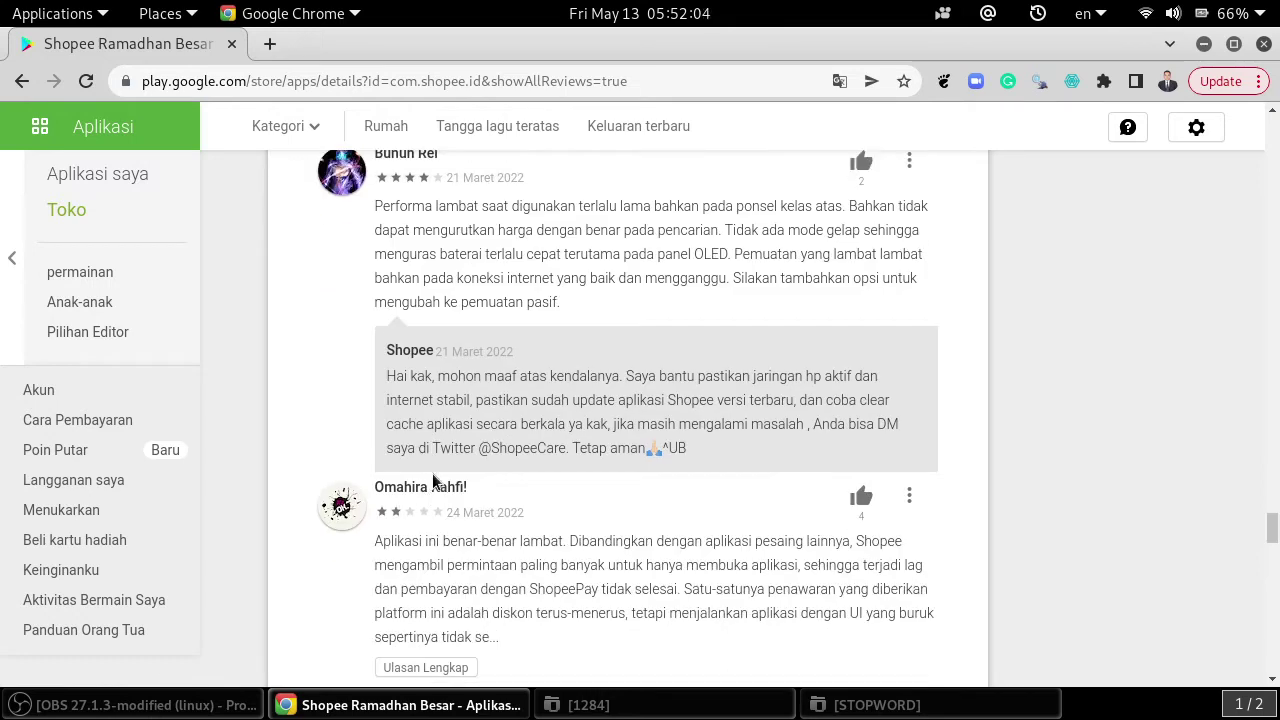
scroll(433, 478, "down", 4)
left_click(437, 456)
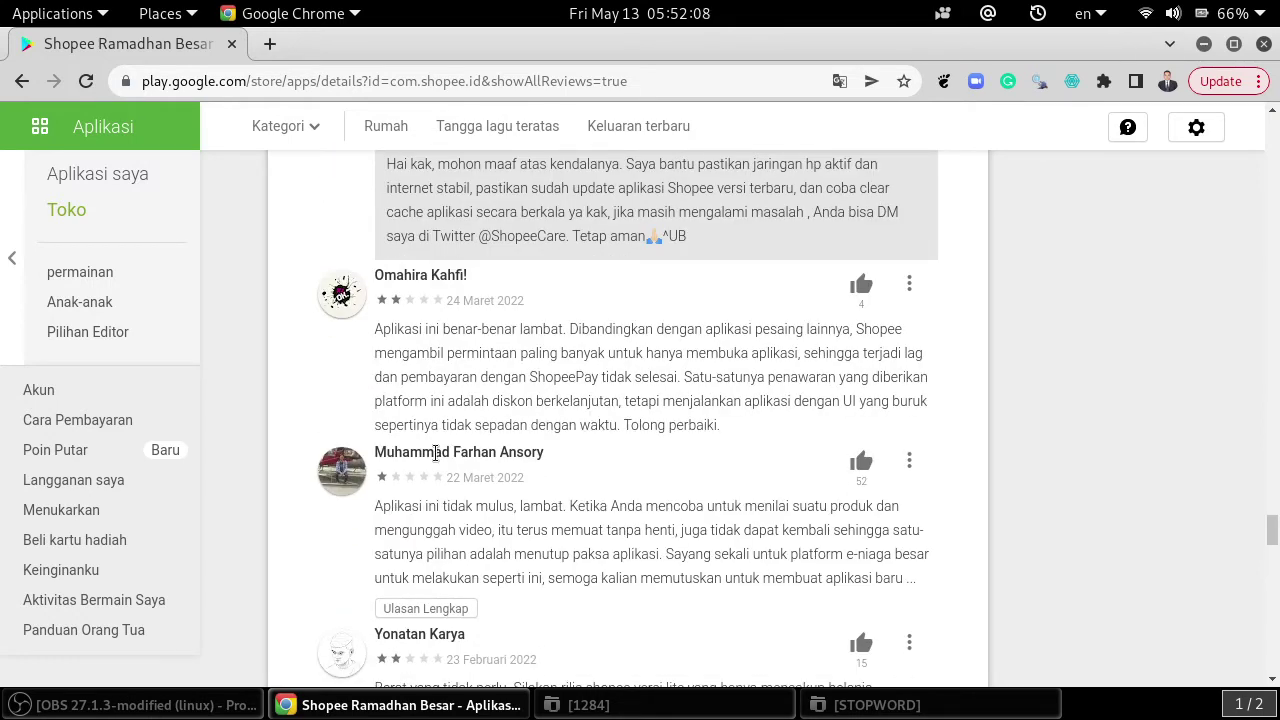
- Expand the full text of the one-star 22 March 2022 review about slow performance and stuck video uploads
scroll(436, 453, "down", 5)
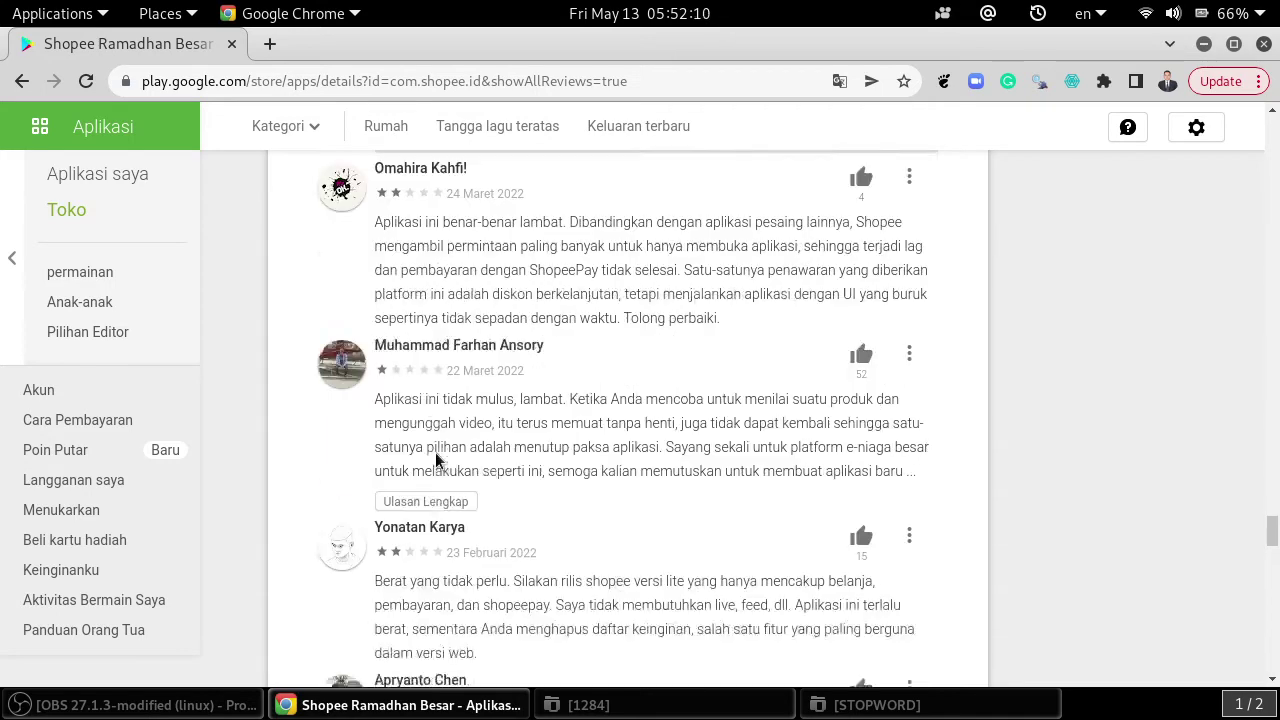
left_click(429, 342)
scroll(423, 432, "down", 8)
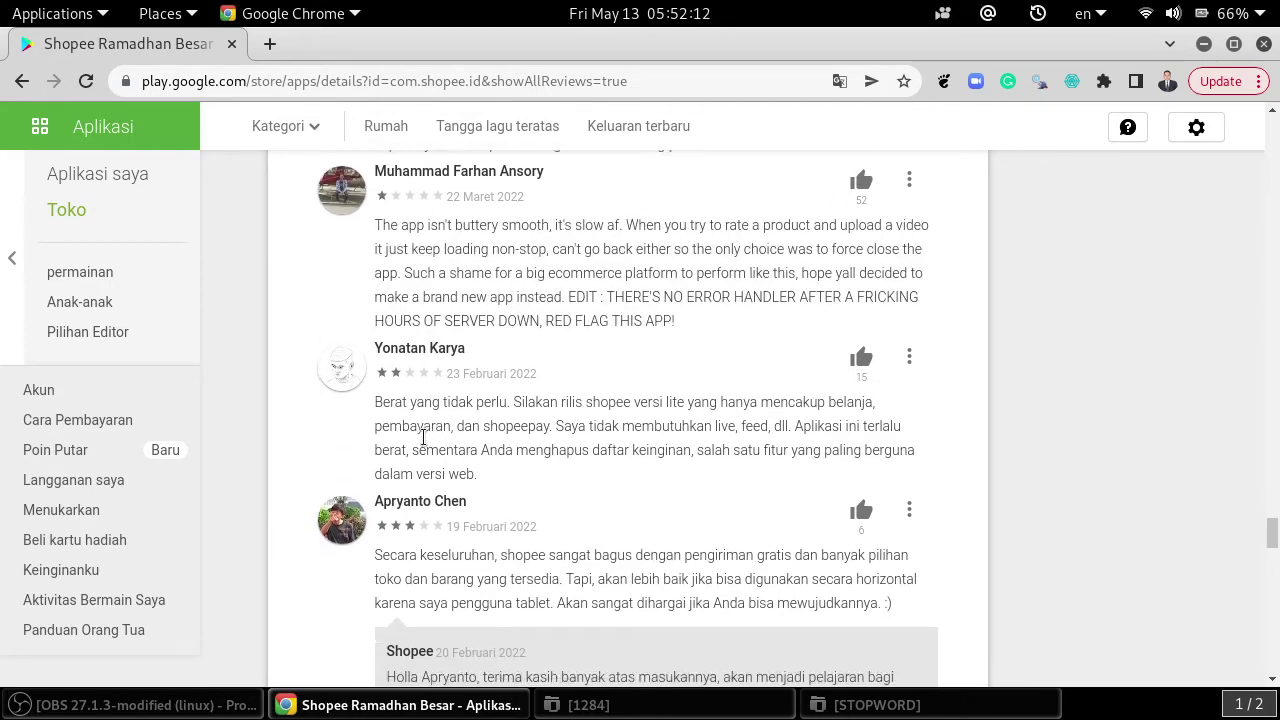
- Expand the one-star 22 March 2022 review about shopping errors and the three-star 20 February 2022 review about lag
scroll(424, 497, "down", 9)
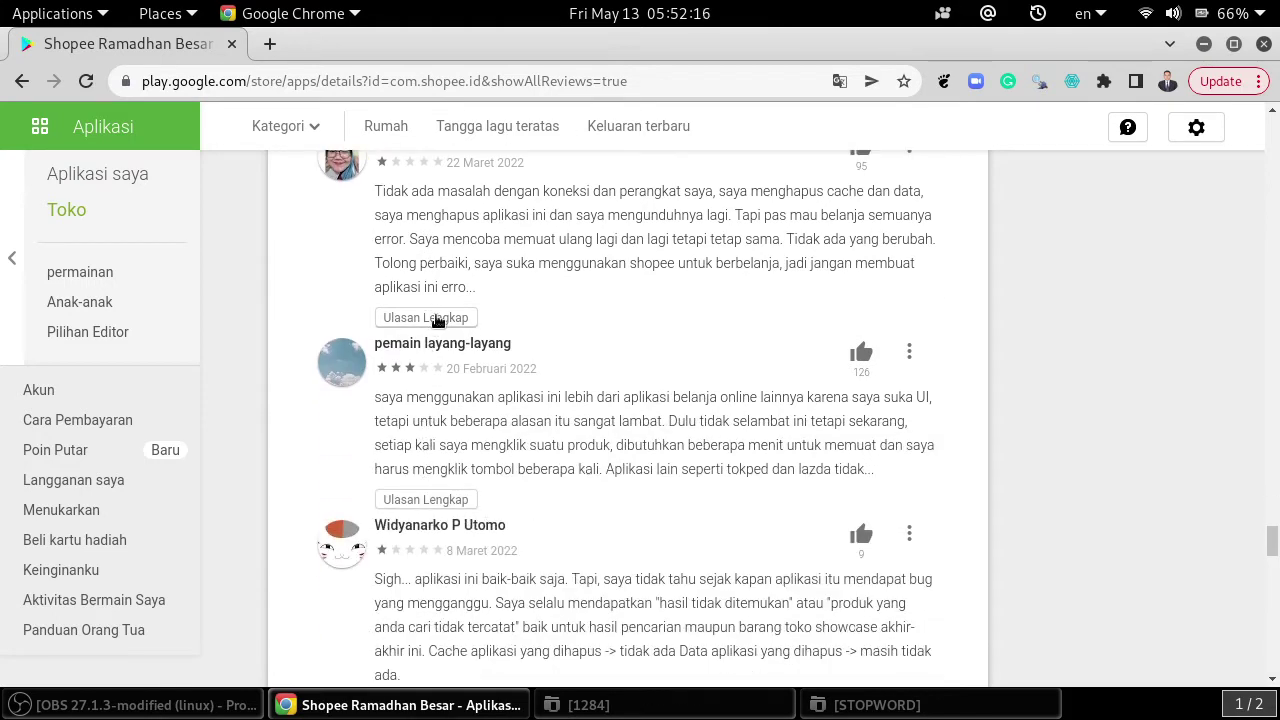
left_click(437, 320)
left_click(449, 494)
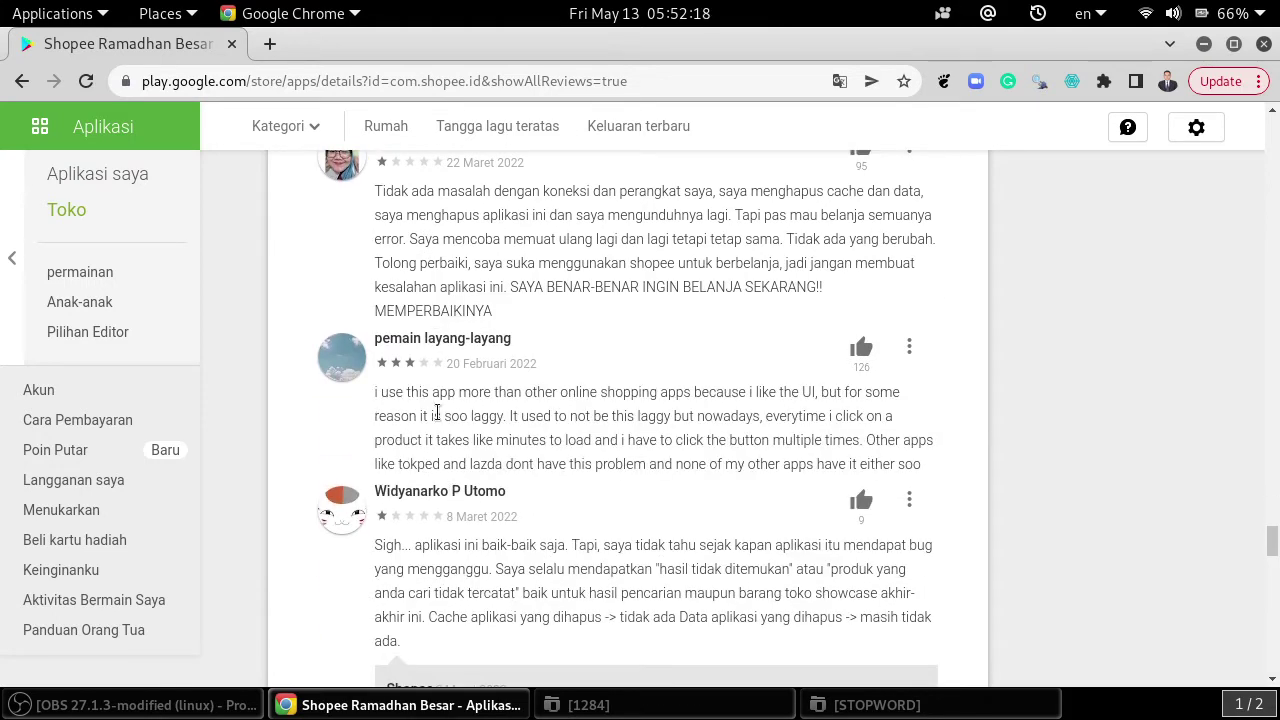
- Expand the two-star 22 March 2022 review about crashes and automatic logouts and the three-star 4 April 2022 review about bugs
scroll(437, 414, "down", 13)
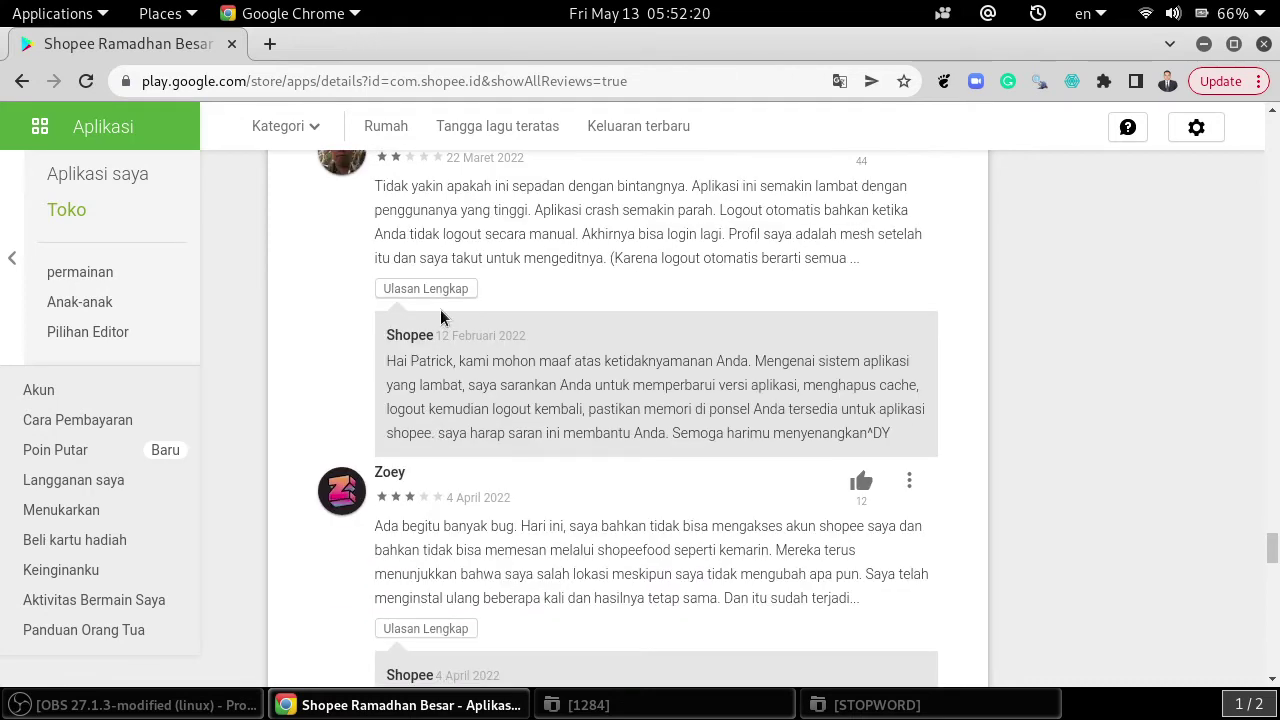
left_click(447, 292)
scroll(447, 300, "down", 4)
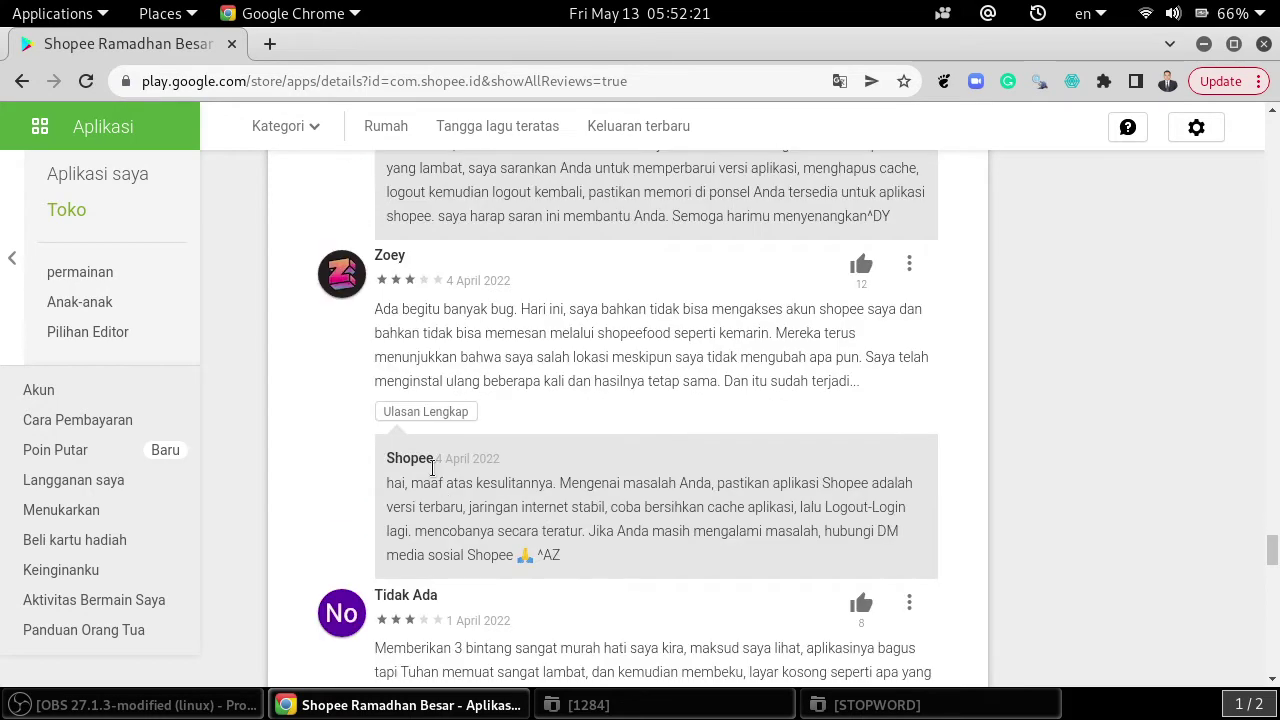
left_click(452, 412)
- Expand the one-star 21 April 2022 review about delays and confusing UI, plus the next truncated review below it
scroll(446, 414, "down", 5)
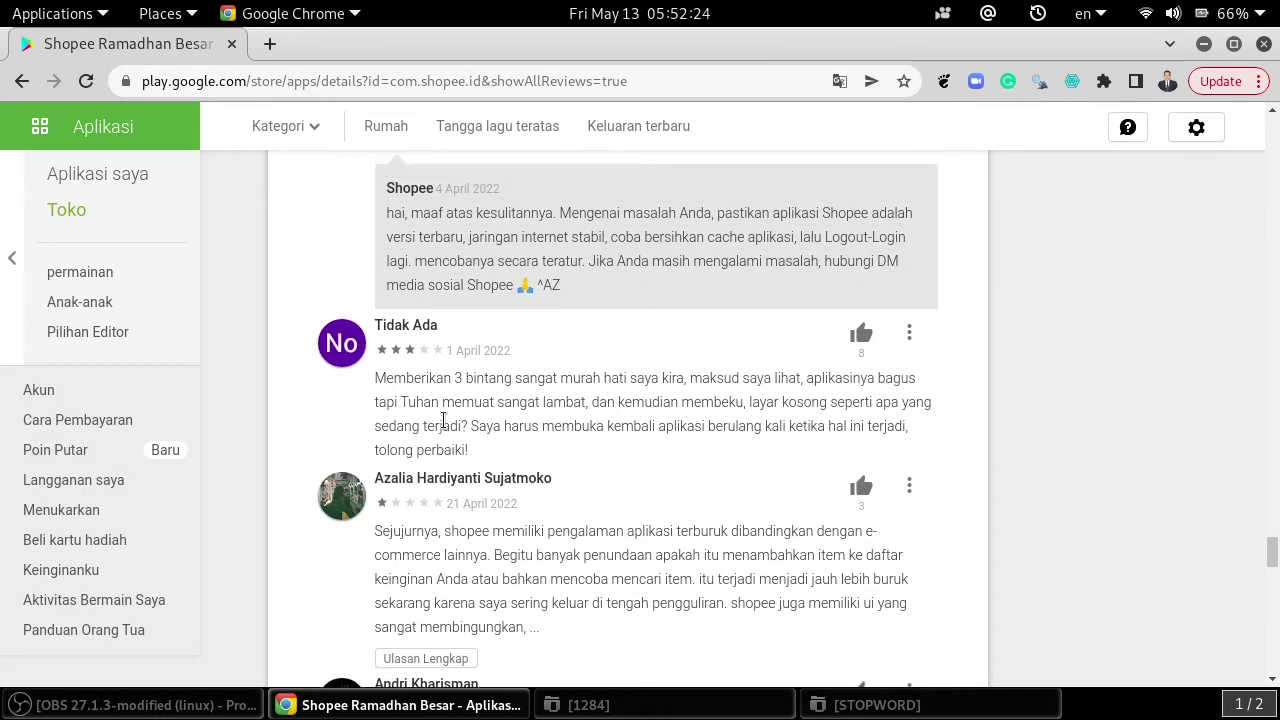
left_click(449, 501)
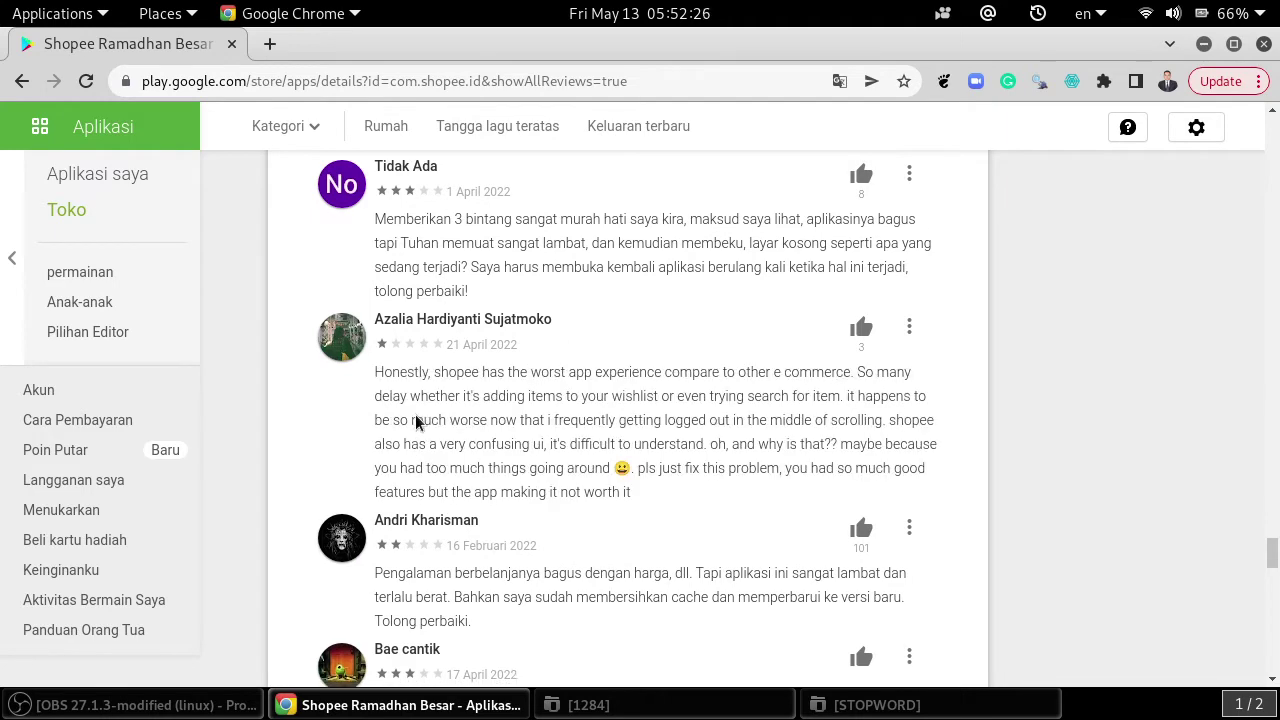
scroll(414, 420, "down", 4)
scroll(415, 415, "down", 2)
left_click(441, 377)
- Expand the one-star 23 March 2022 review about pending purchases and the one-star 2 March 2022 review about damaged TWS
scroll(441, 380, "down", 5)
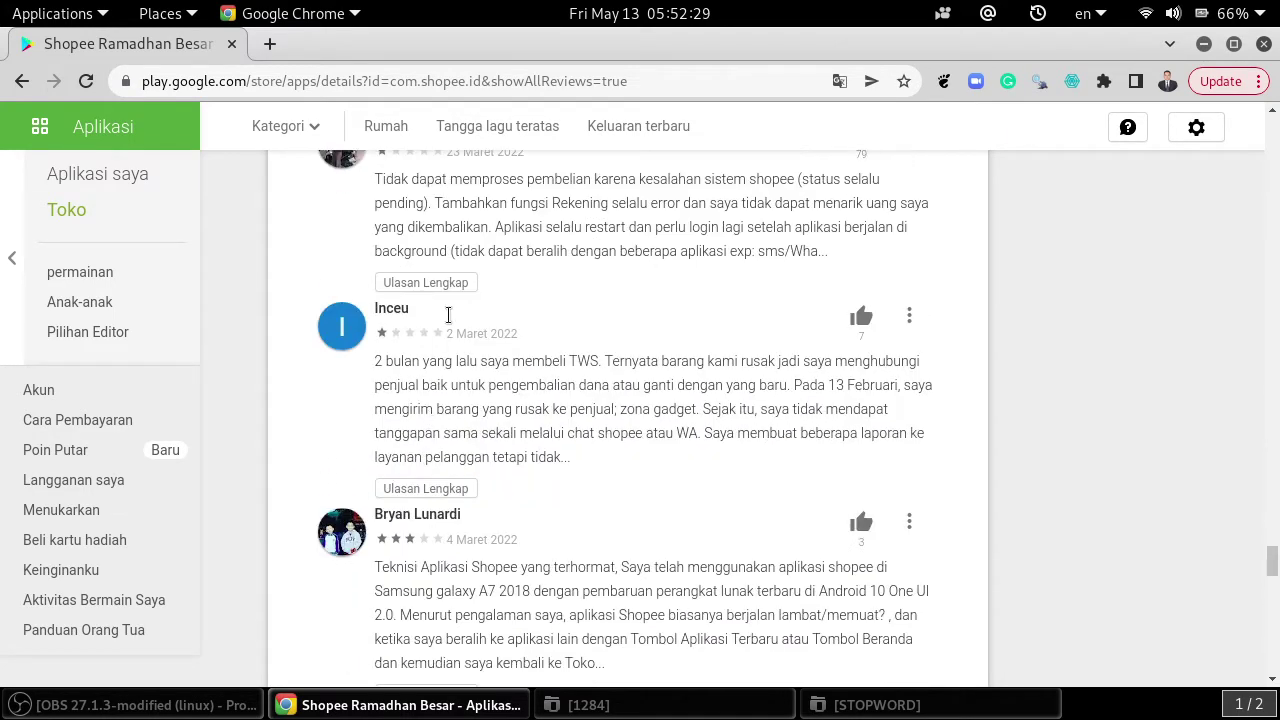
left_click(450, 289)
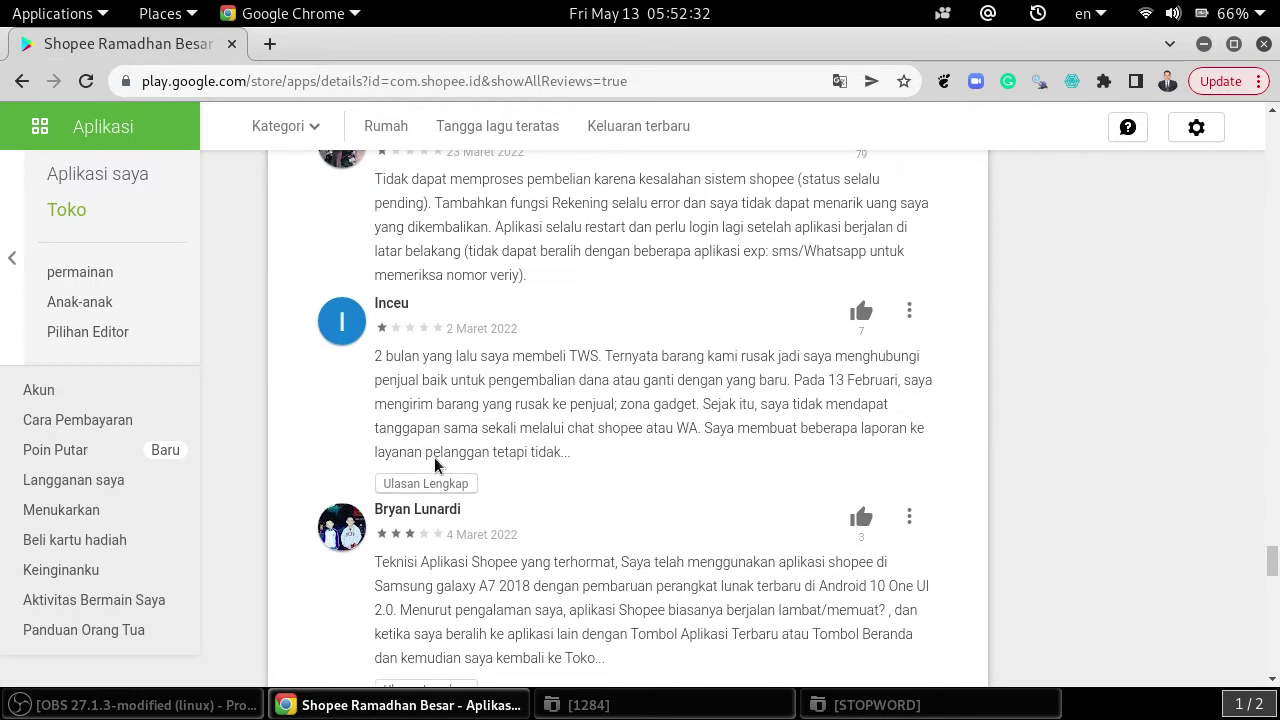
left_click(448, 486)
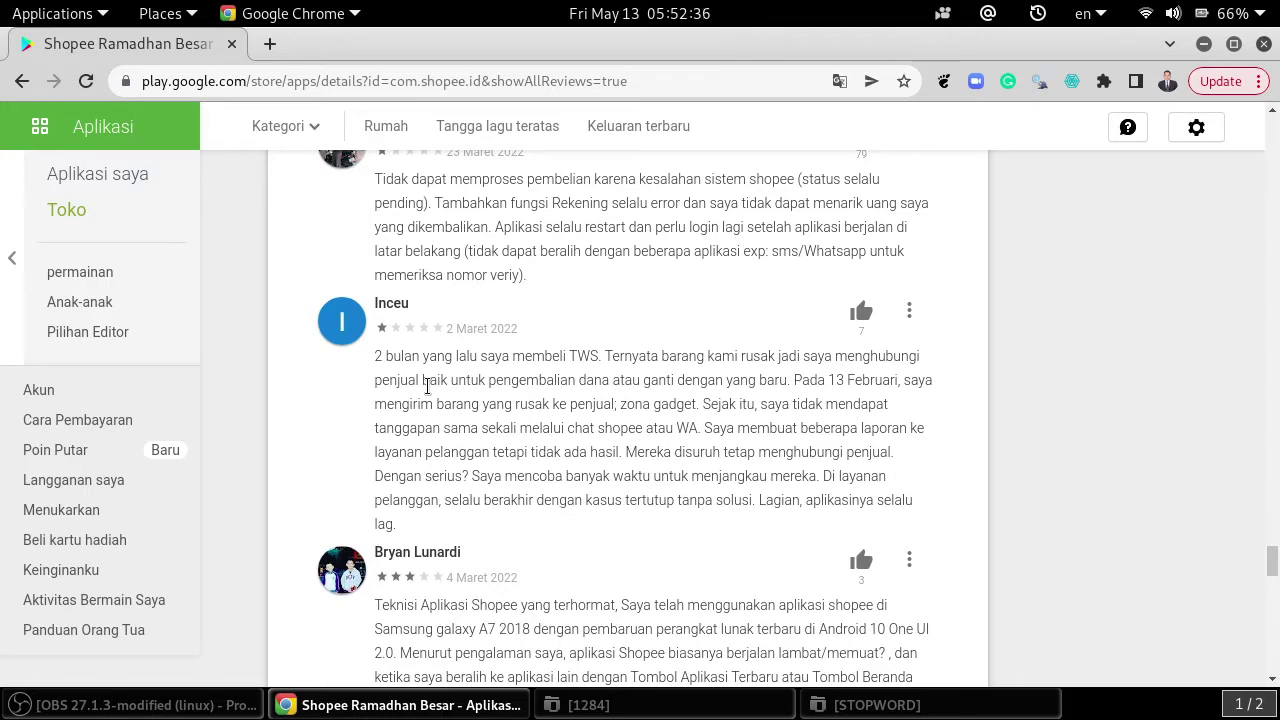
- Expand the three-star 4 March 2022 Samsung Galaxy A7 review and the two-star 8 May 2022 review about data usage
scroll(405, 407, "down", 2)
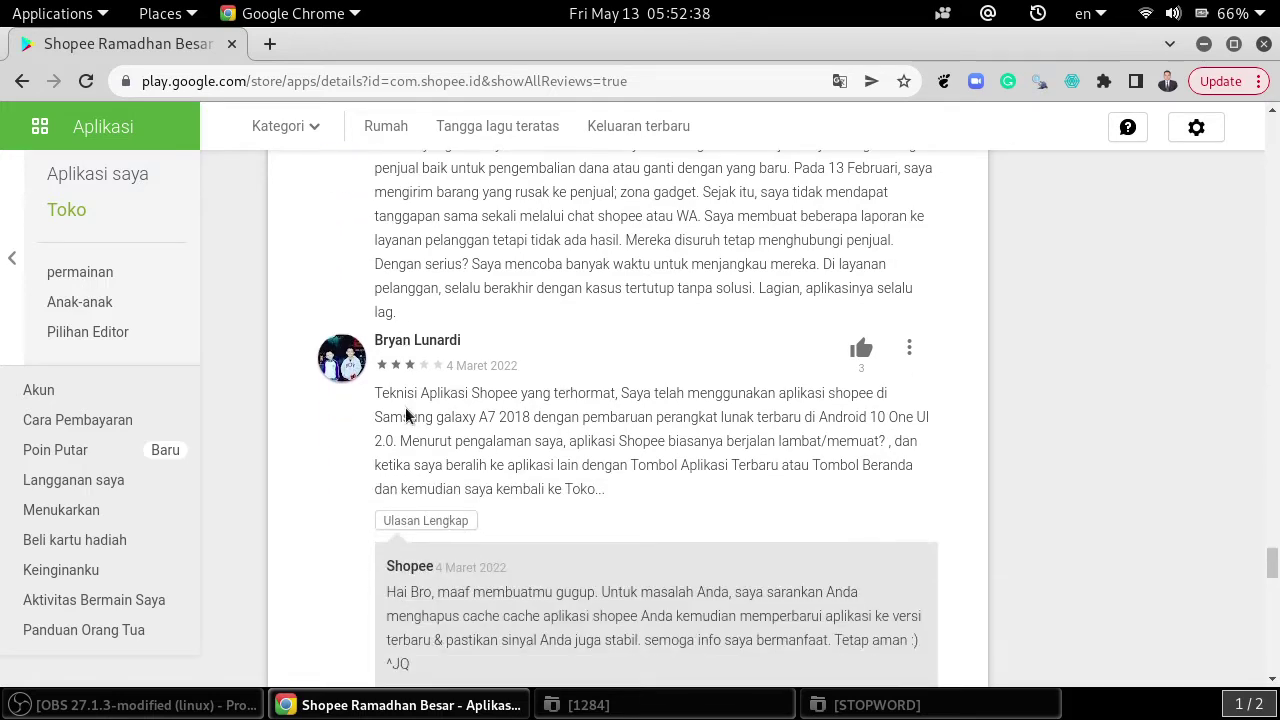
scroll(408, 414, "down", 2)
left_click(431, 311)
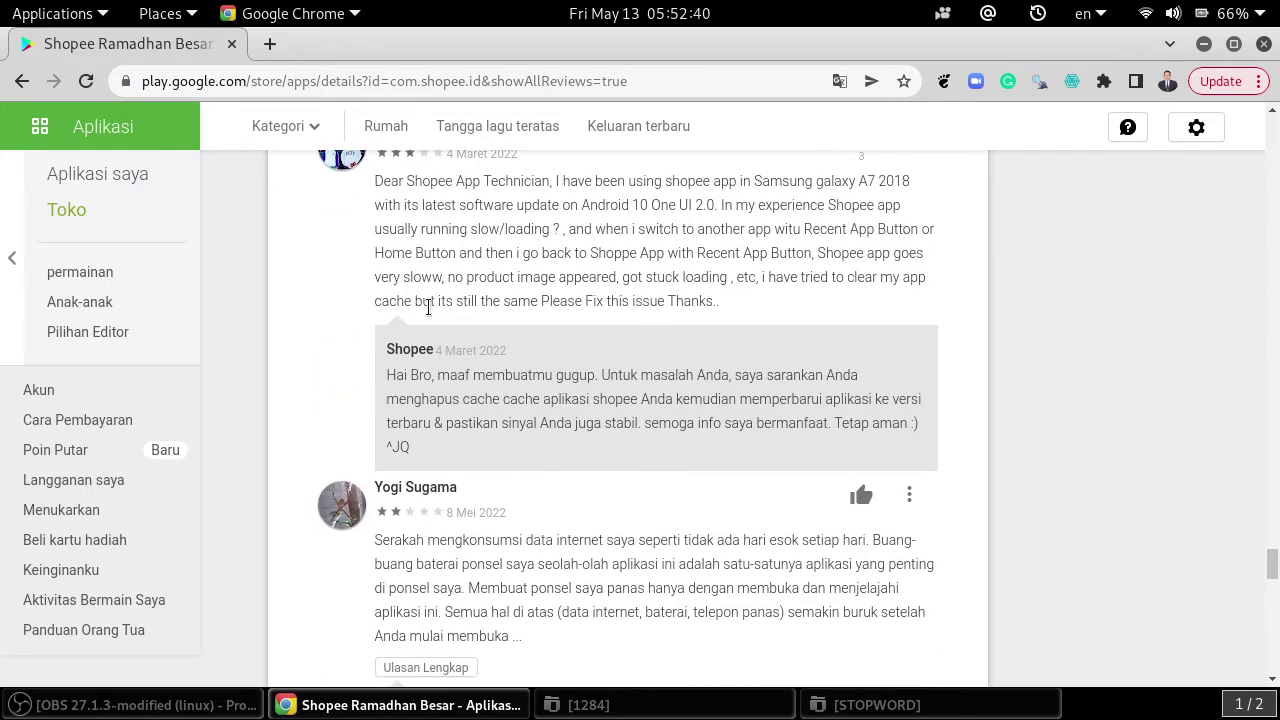
scroll(432, 397, "down", 2)
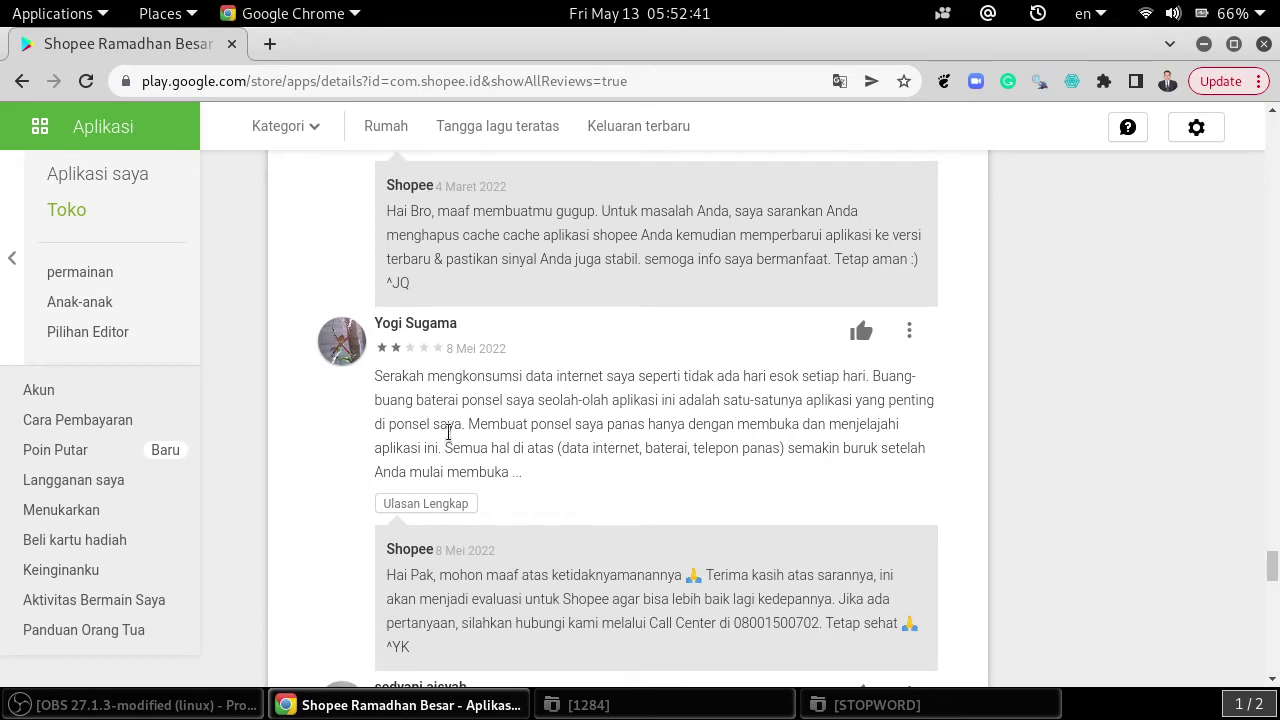
left_click(443, 503)
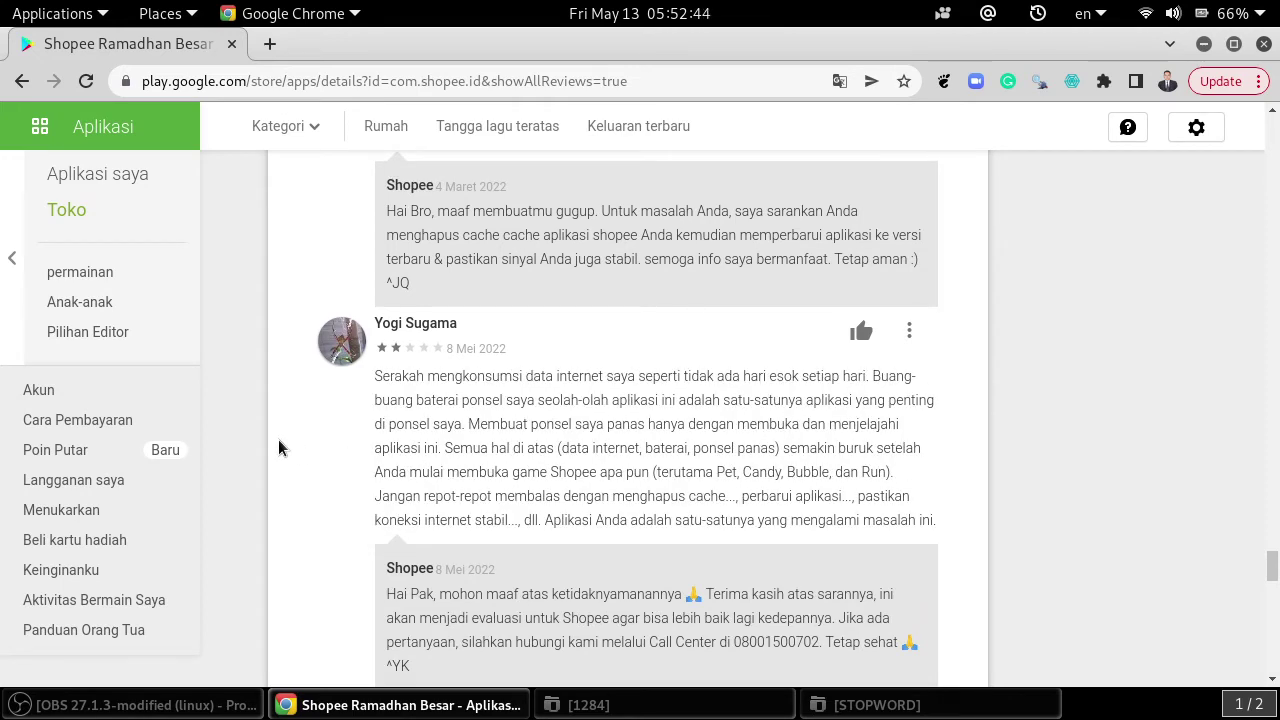
- Expand the next truncated review below the two-star 8 May 2022 one
scroll(279, 441, "down", 6)
scroll(279, 441, "down", 6)
scroll(279, 445, "down", 2)
left_click(434, 418)
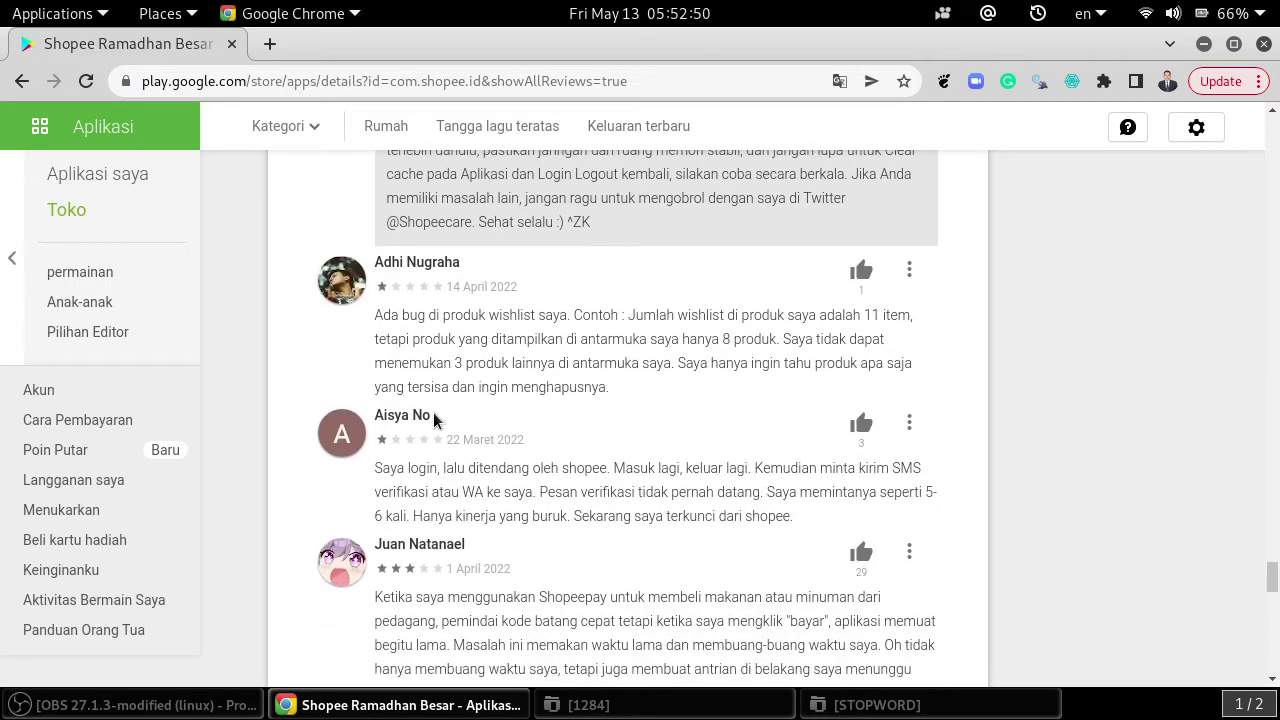
- Expand the three-star 8 March 2022 review about notifications and the one-star 16 April 2022 review about shipping vouchers
scroll(437, 500, "down", 6)
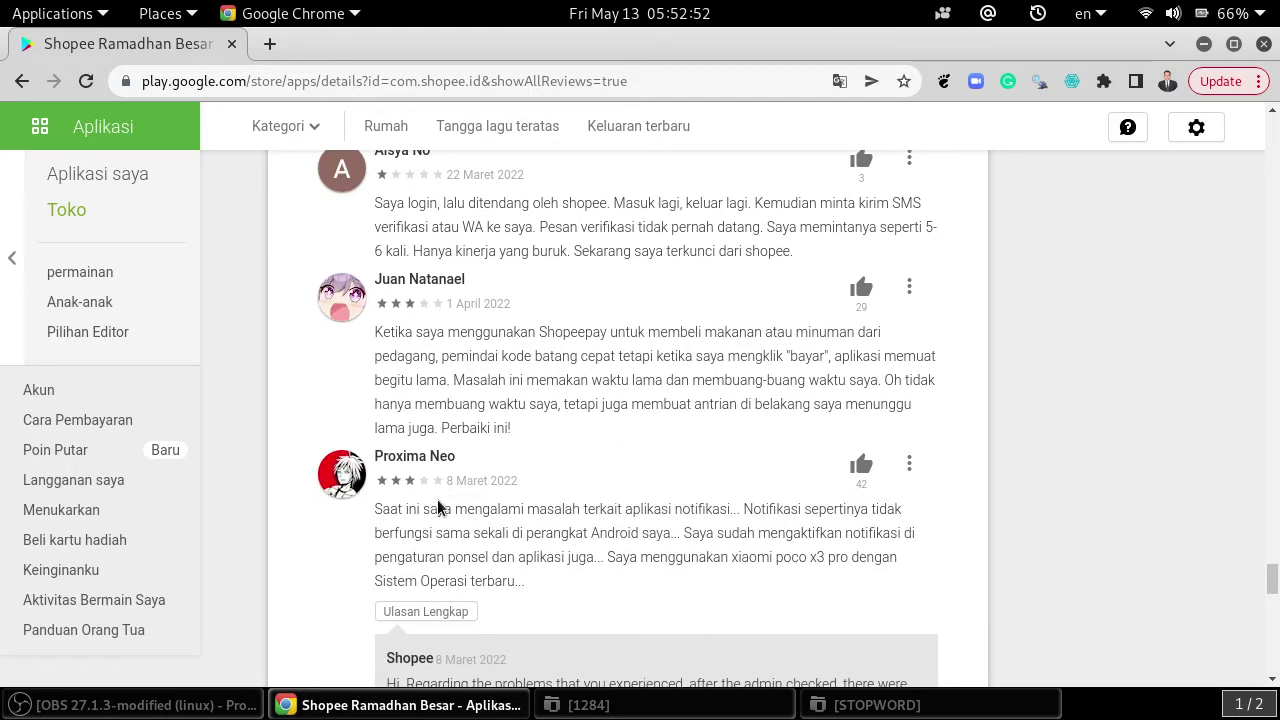
left_click(436, 347)
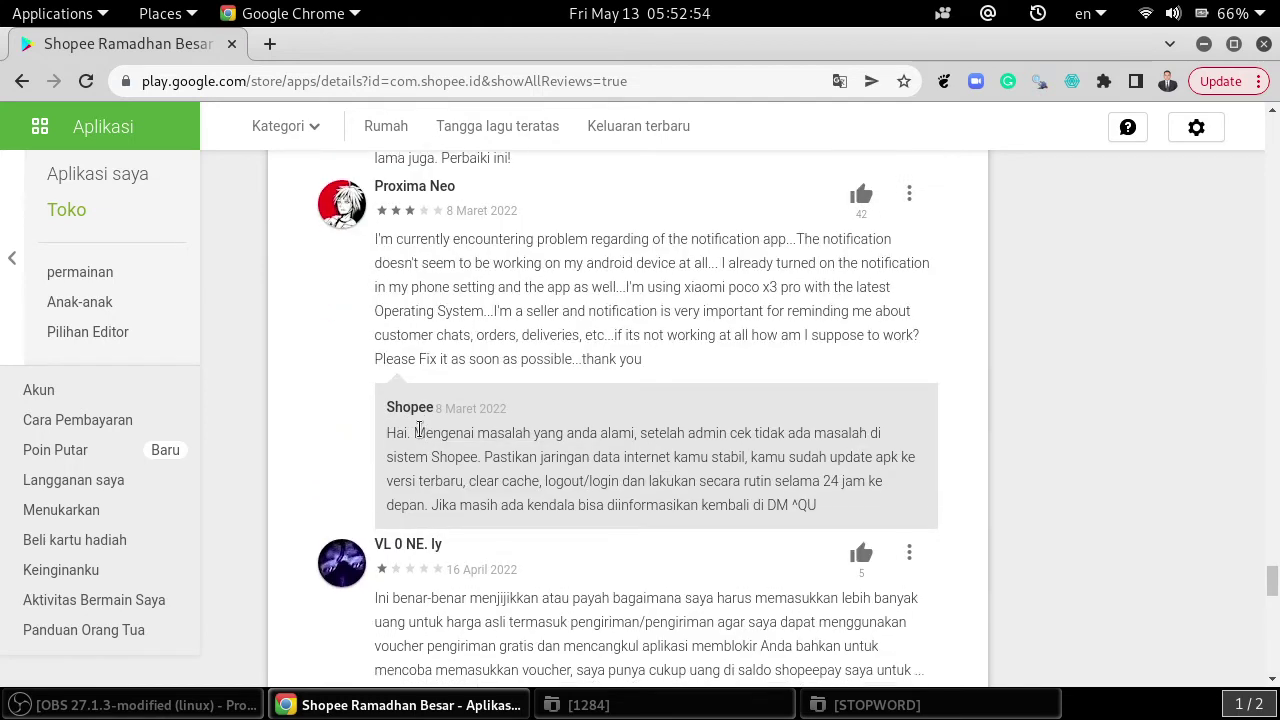
scroll(432, 400, "down", 4)
left_click(446, 360)
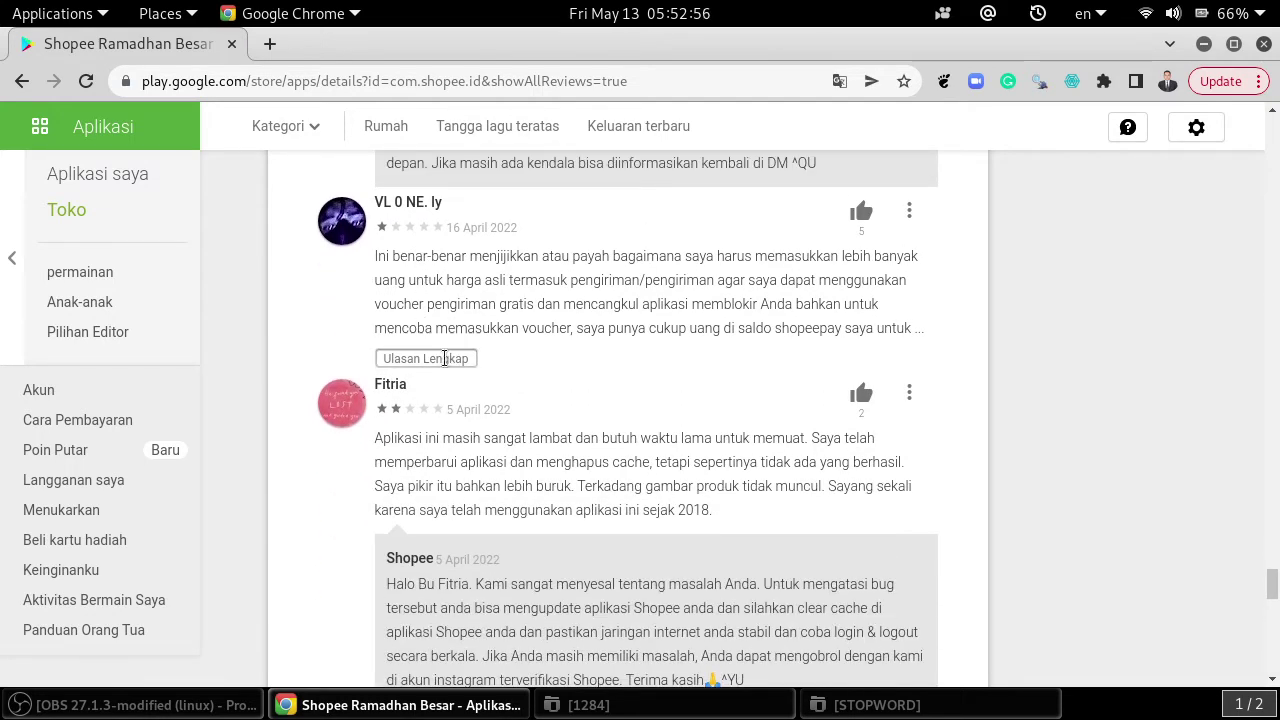
- Expand the one-star 15 March 2022 review about advertising ethics and the one-star 2 March 2022 review about an ad blocker
scroll(420, 466, "down", 3)
scroll(418, 466, "down", 3)
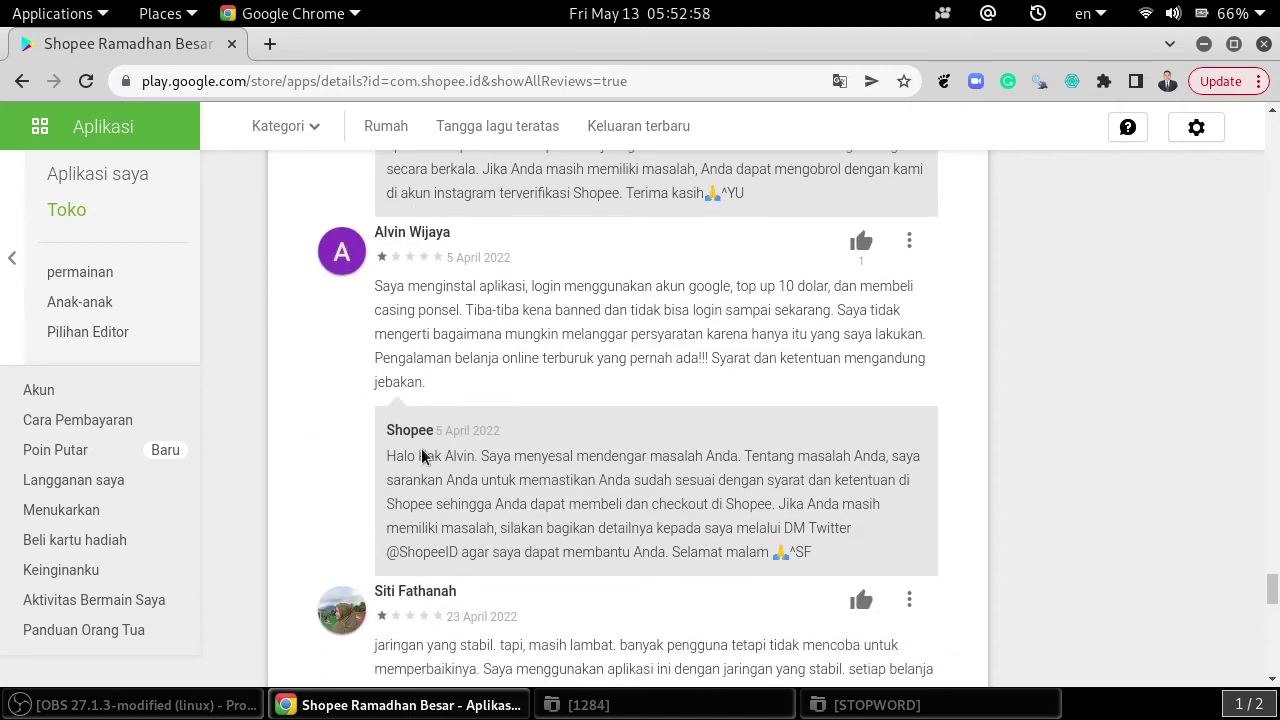
scroll(423, 415, "down", 8)
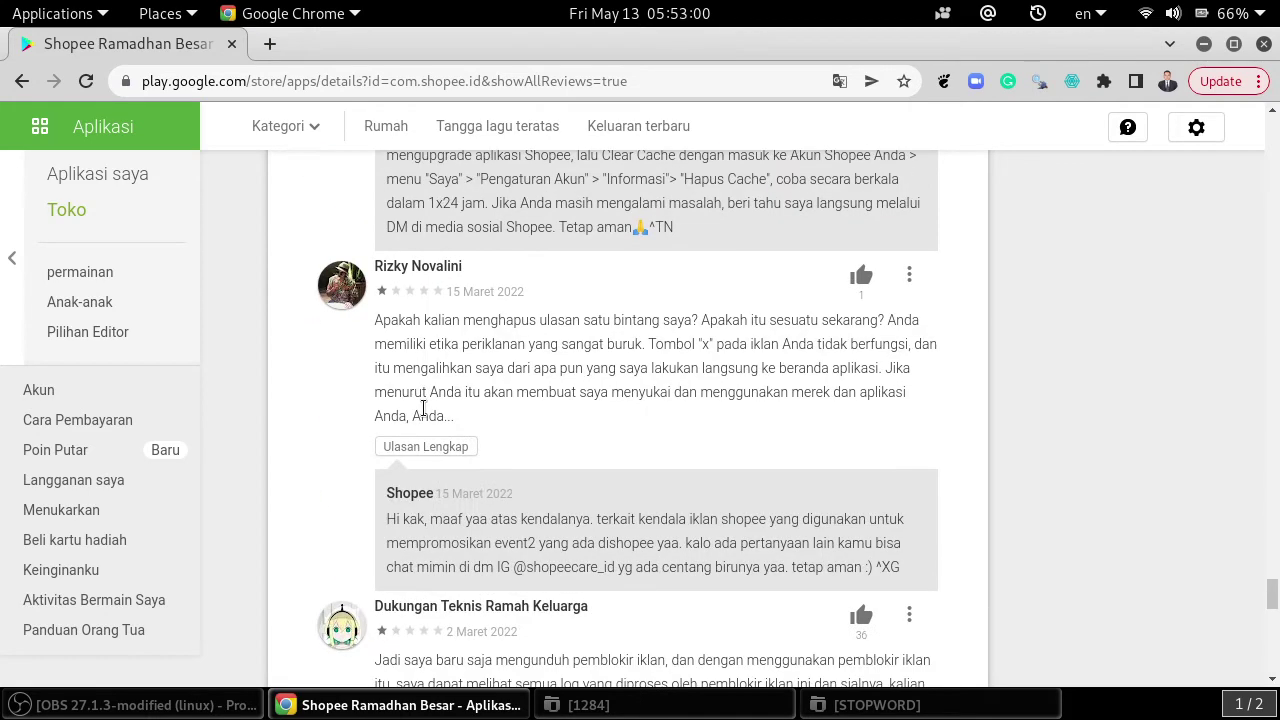
left_click(447, 342)
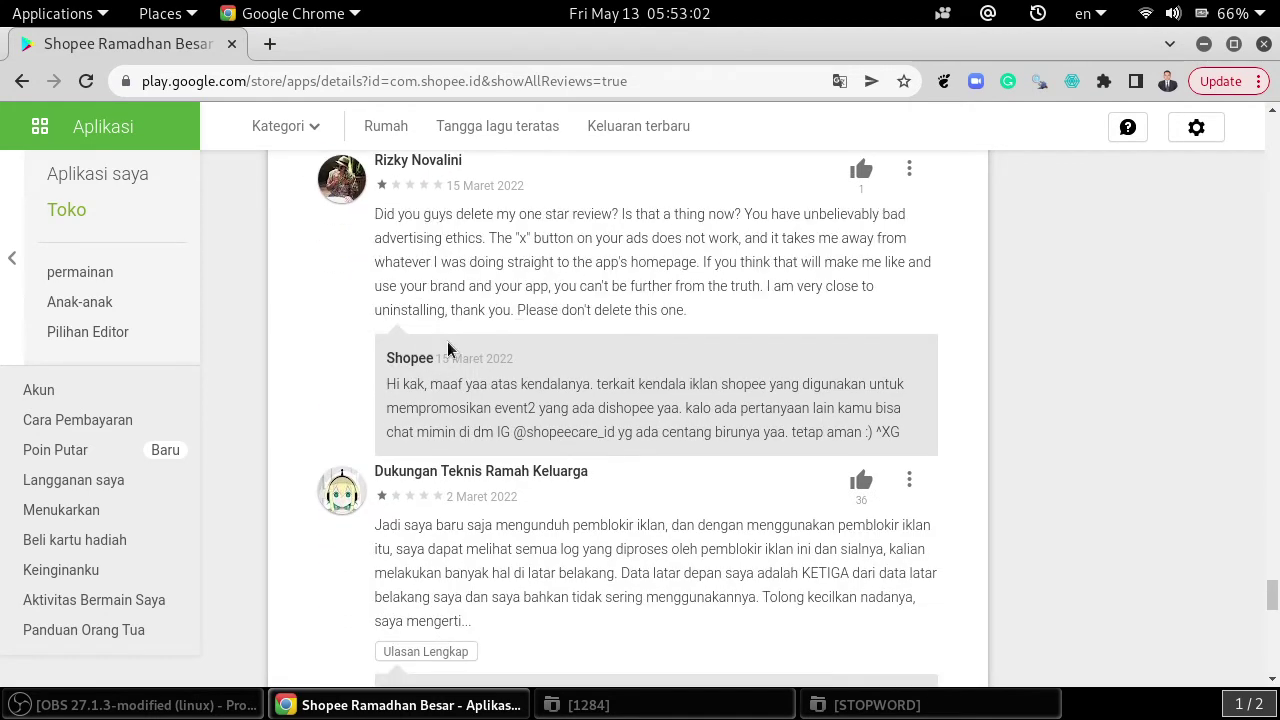
scroll(447, 341, "down", 2)
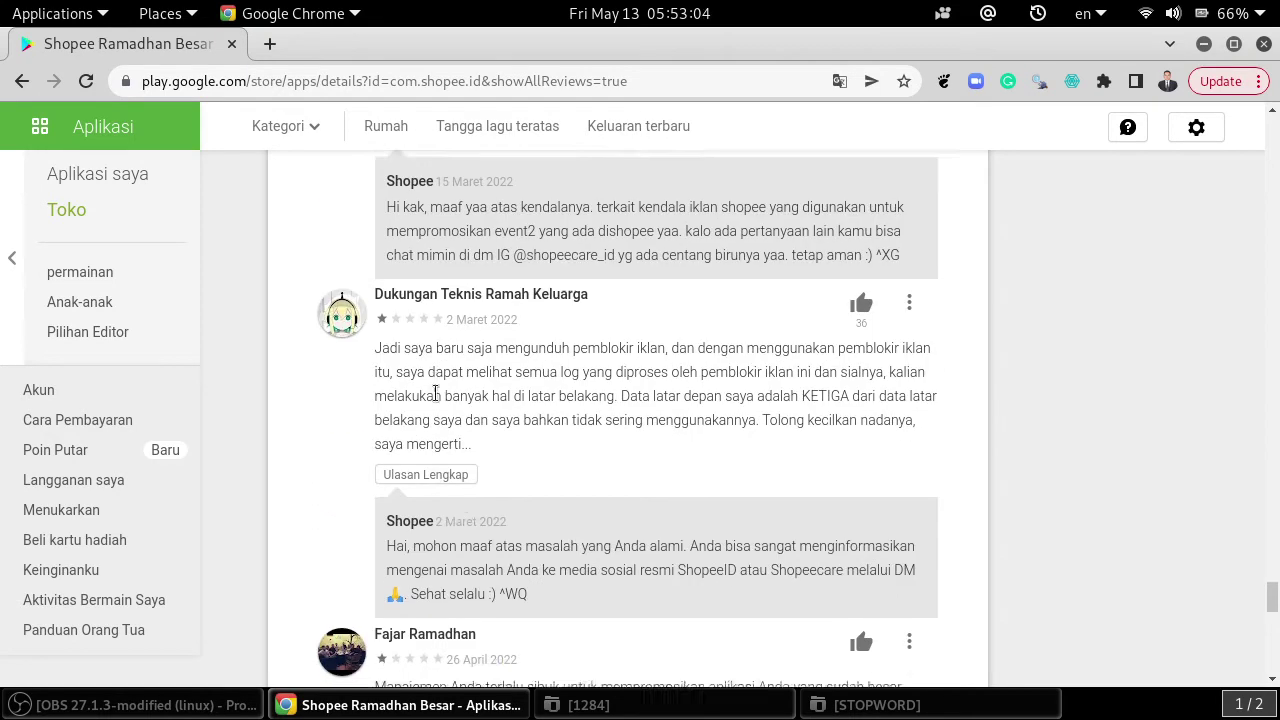
left_click(450, 468)
- Expand the one-star 3 April 2022 review about freezing and the two-star 1 May 2022 review about choosing a courier
scroll(443, 445, "down", 5)
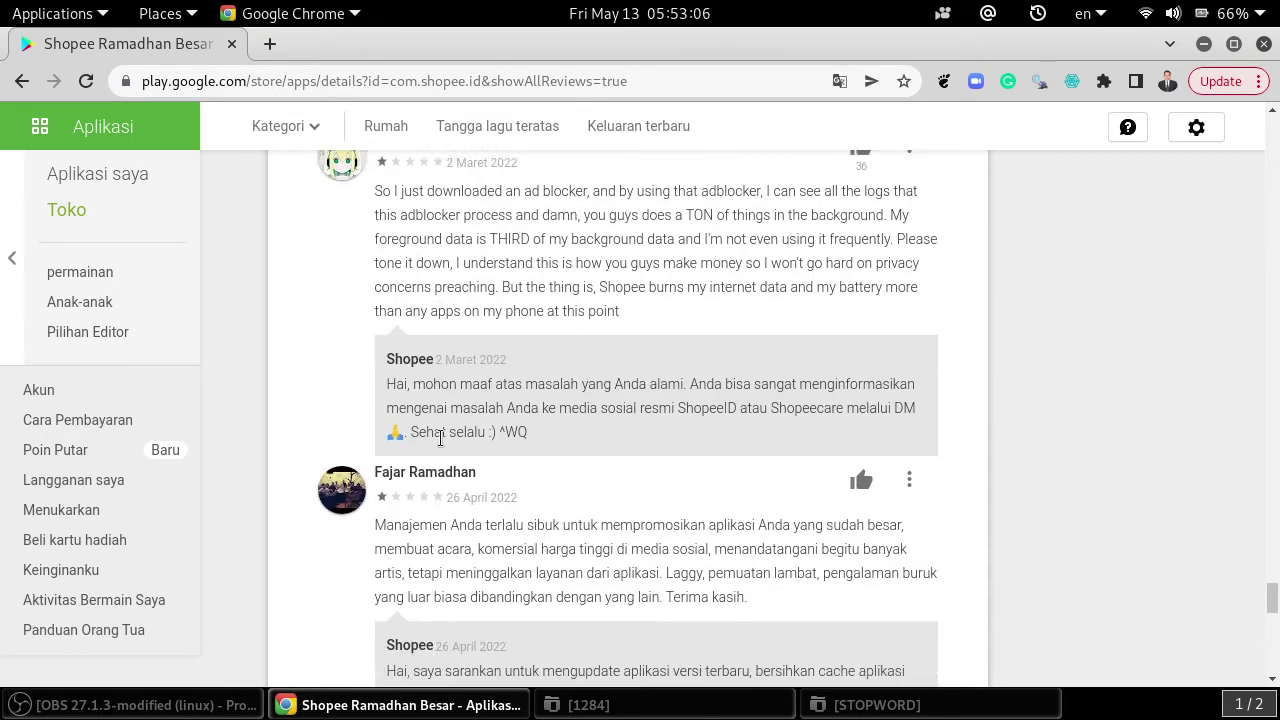
scroll(293, 432, "down", 2)
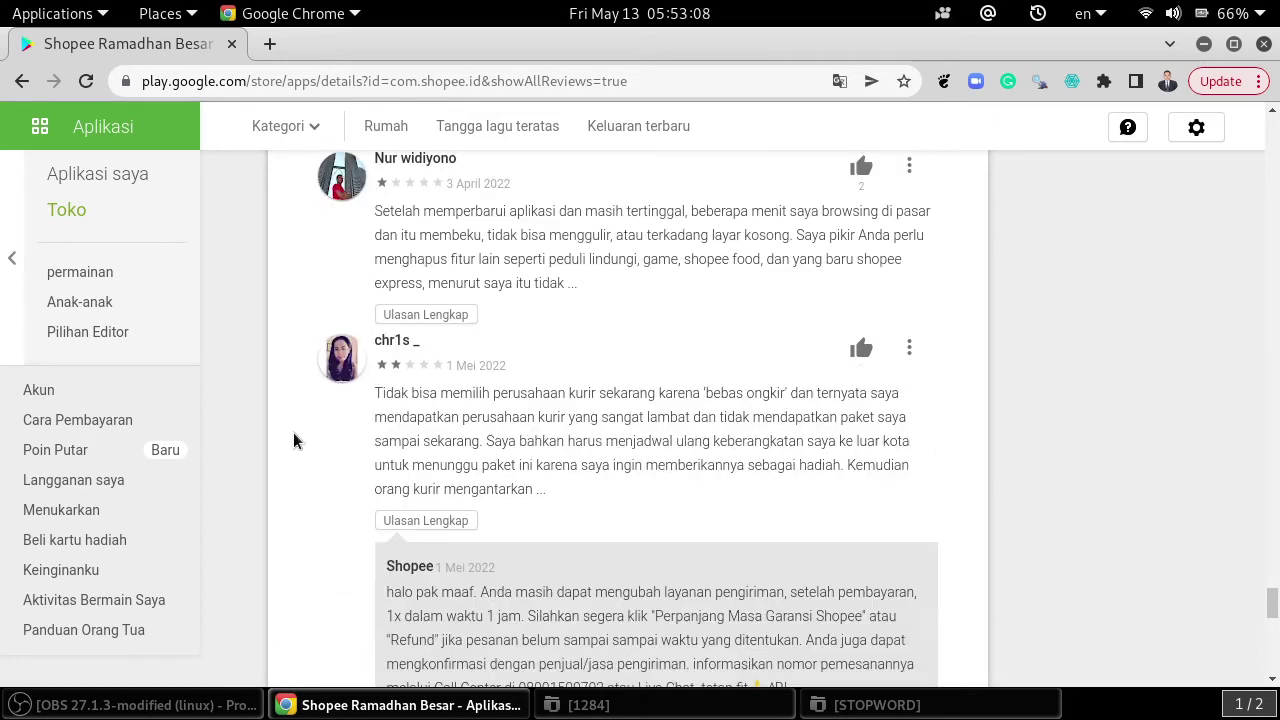
scroll(455, 345, "down", 2)
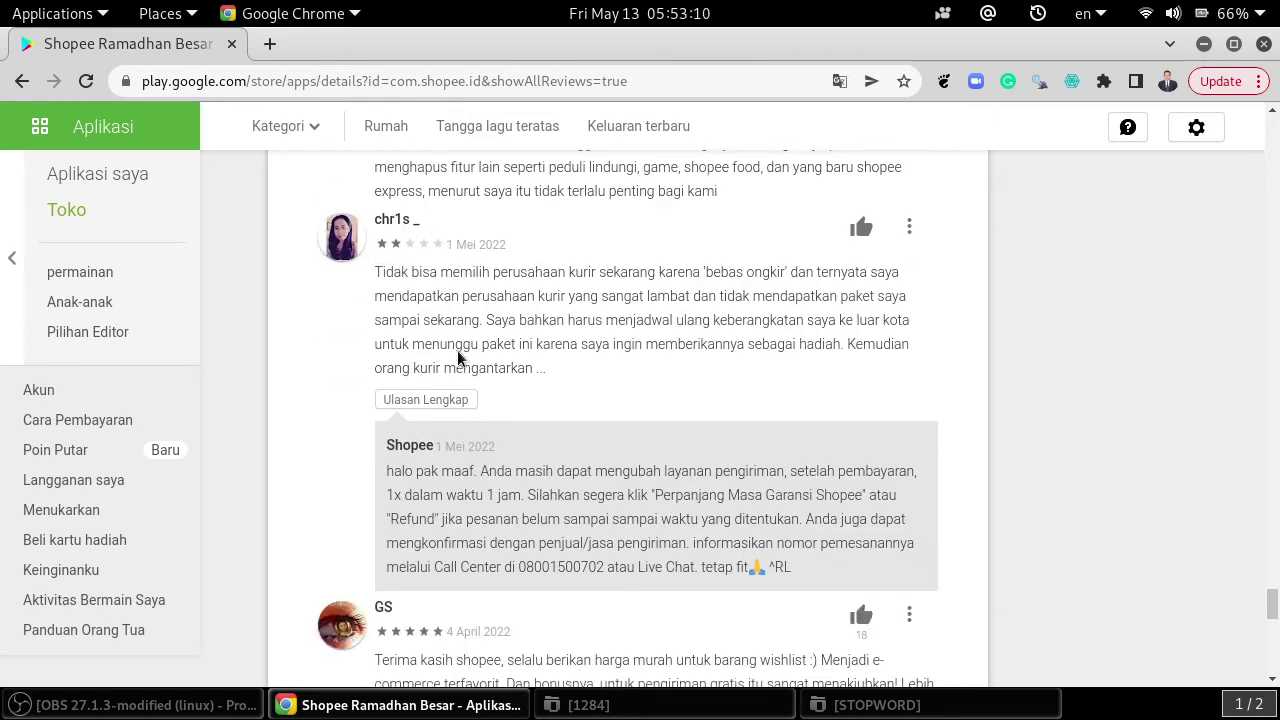
left_click(448, 336)
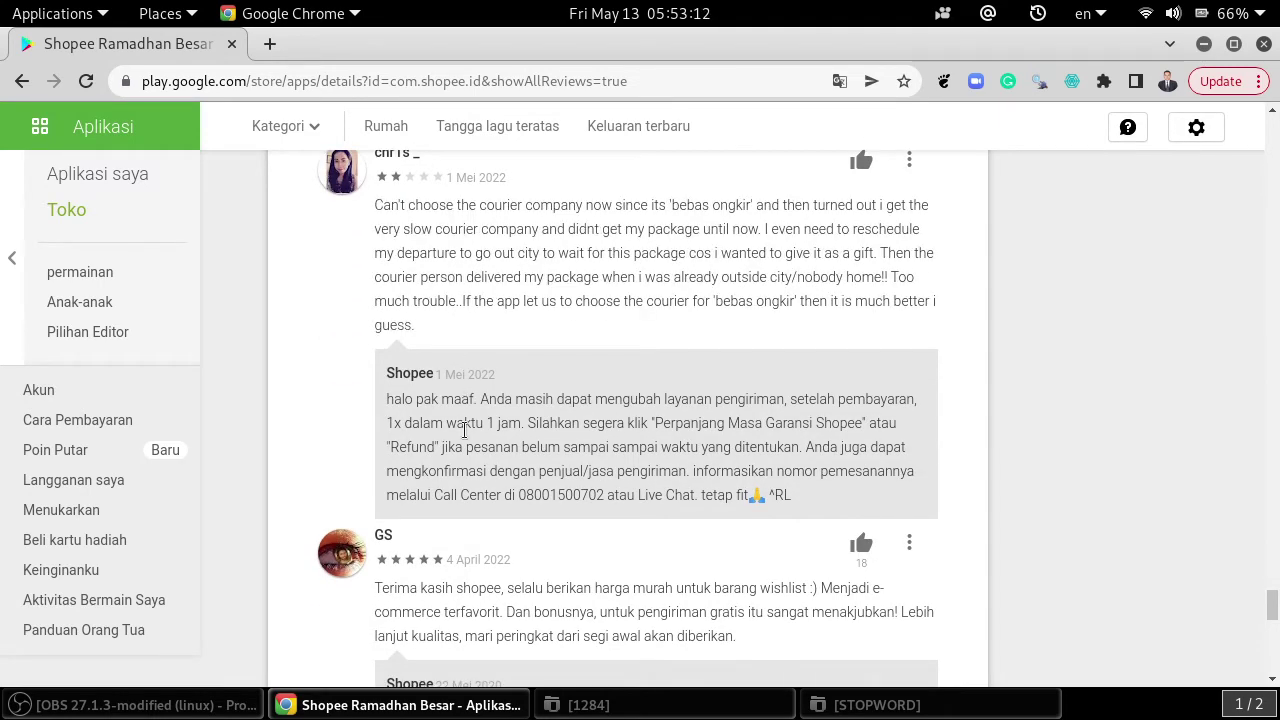
- Expand the one-star 4 May 2022 review about the food delivery GPS error
scroll(463, 500, "down", 3)
scroll(455, 515, "down", 3)
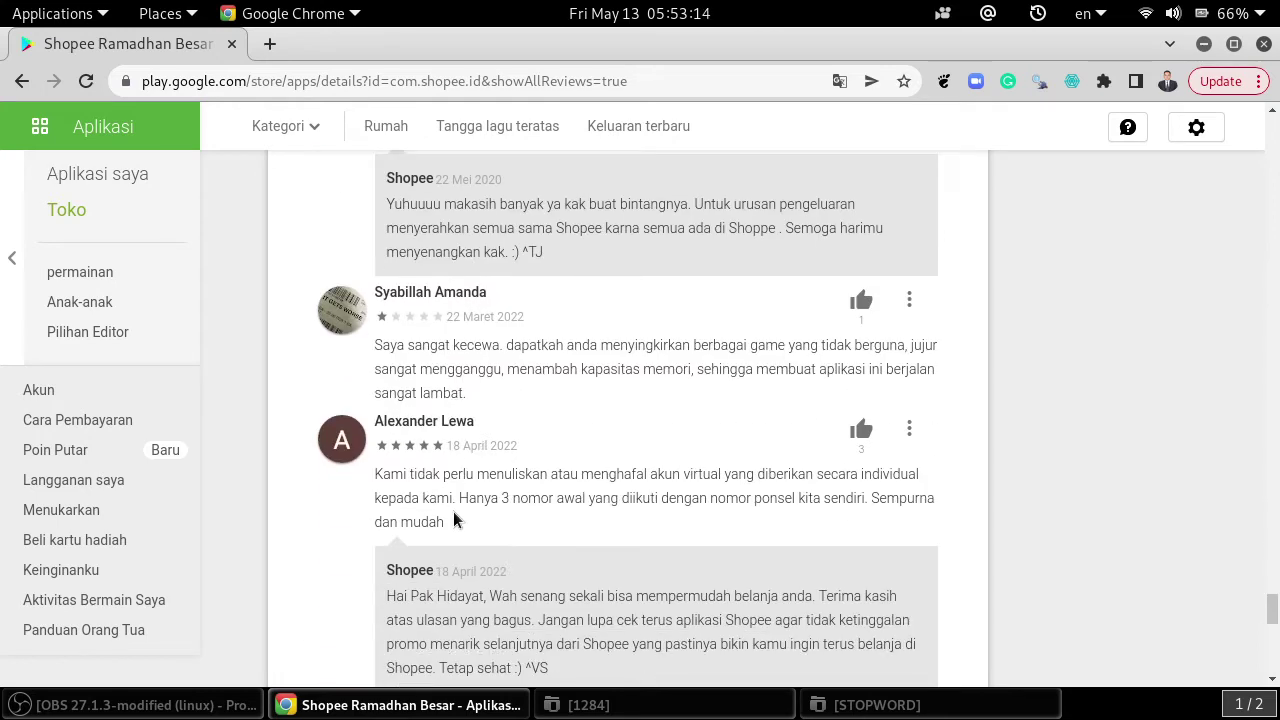
scroll(436, 496, "down", 5)
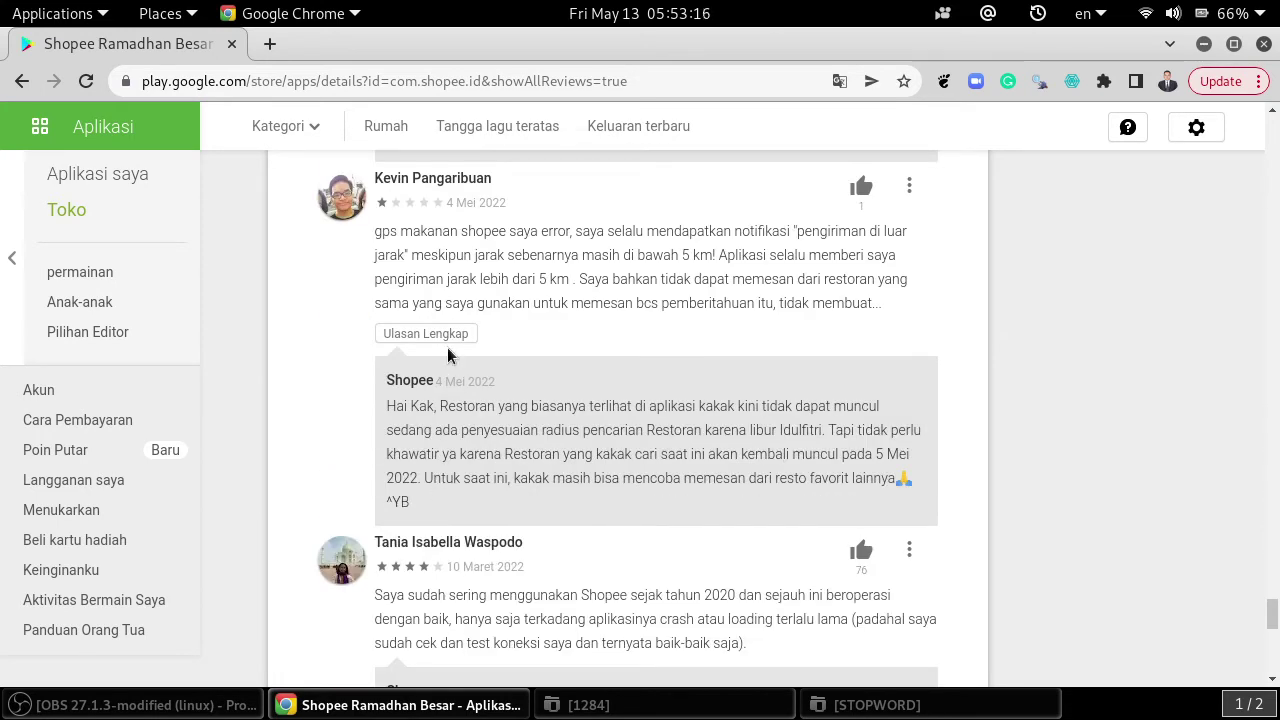
left_click(448, 337)
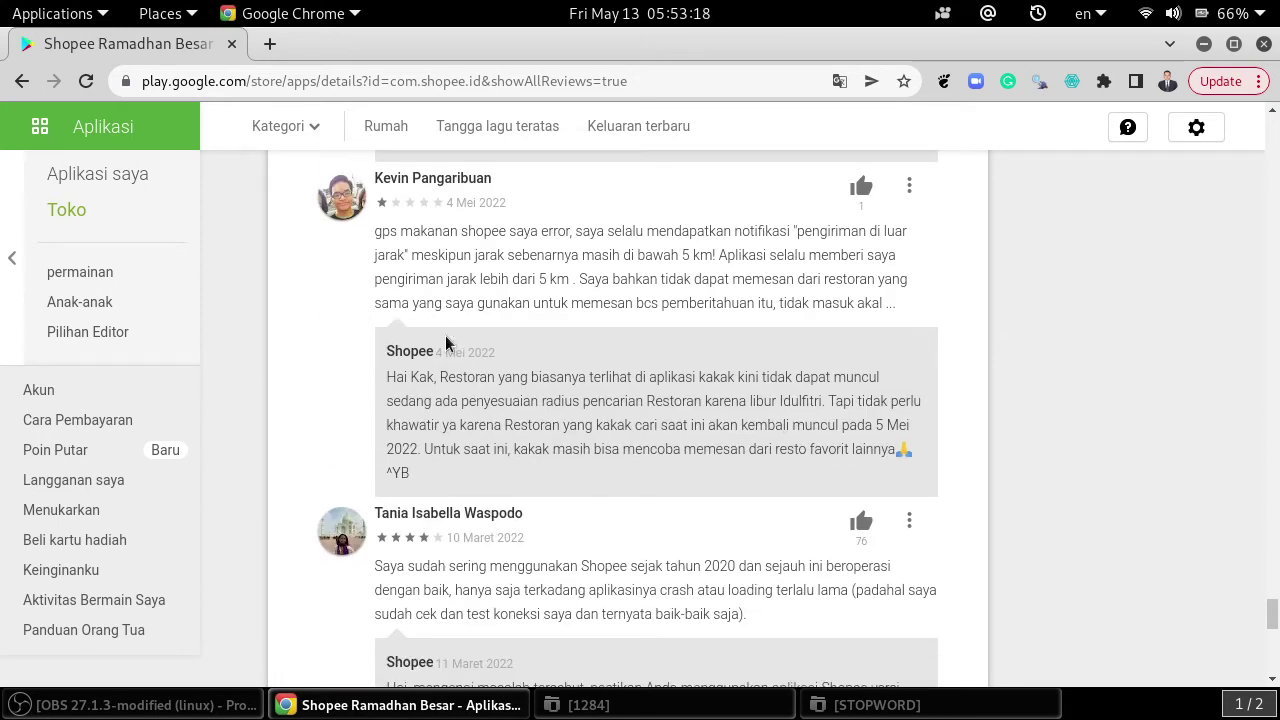
- Expand the three-star 24 April 2022 review about feed videos and the four-star 26 March 2022 review about food drivers
scroll(445, 335, "down", 5)
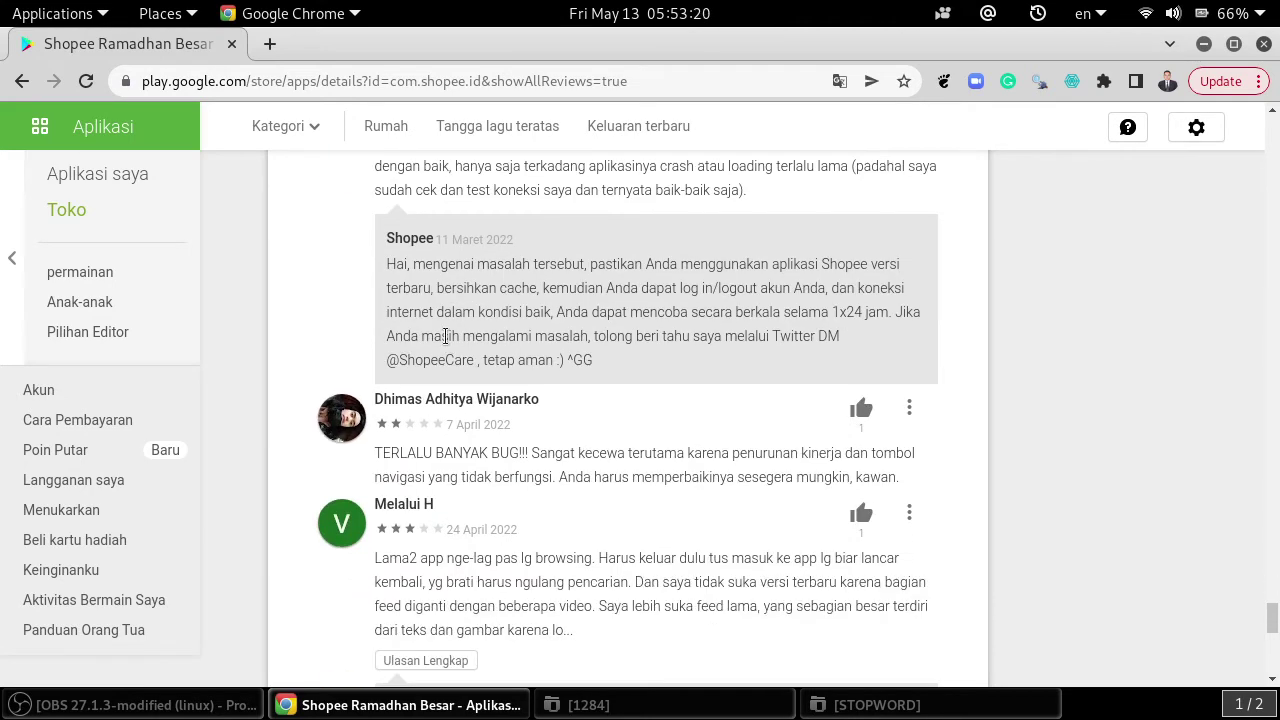
scroll(445, 335, "down", 2)
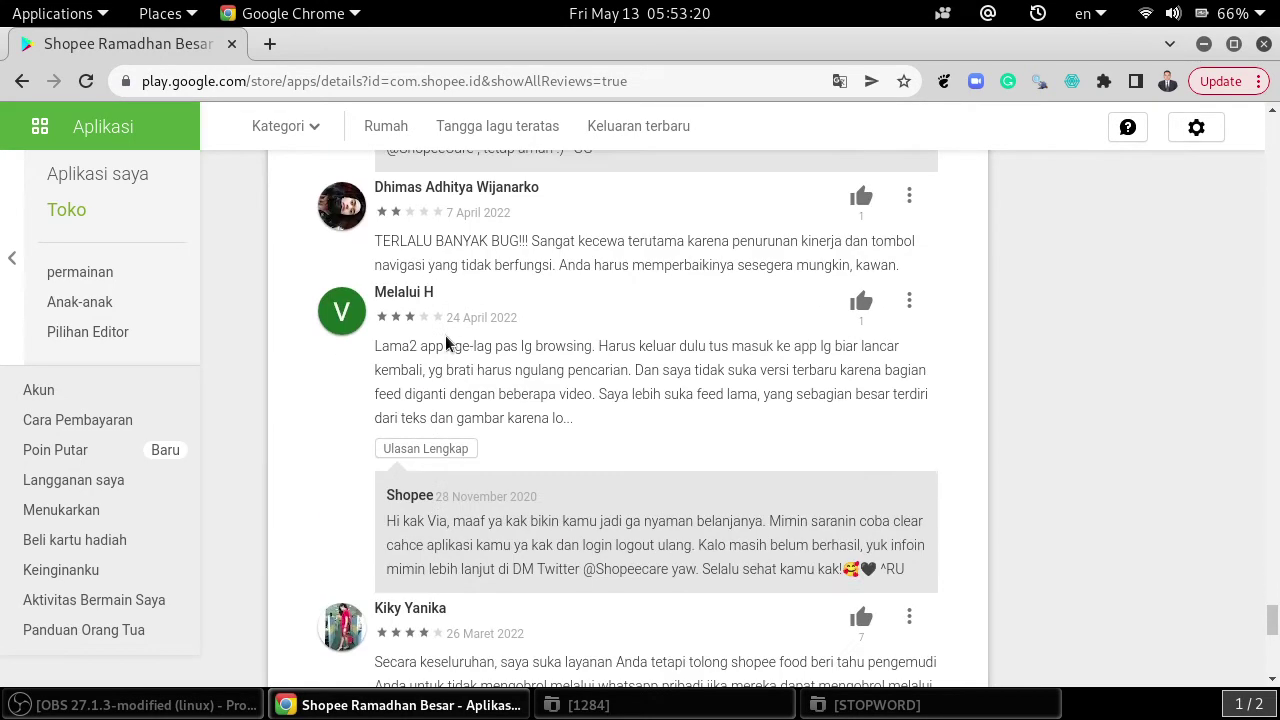
left_click(440, 450)
scroll(438, 452, "down", 3)
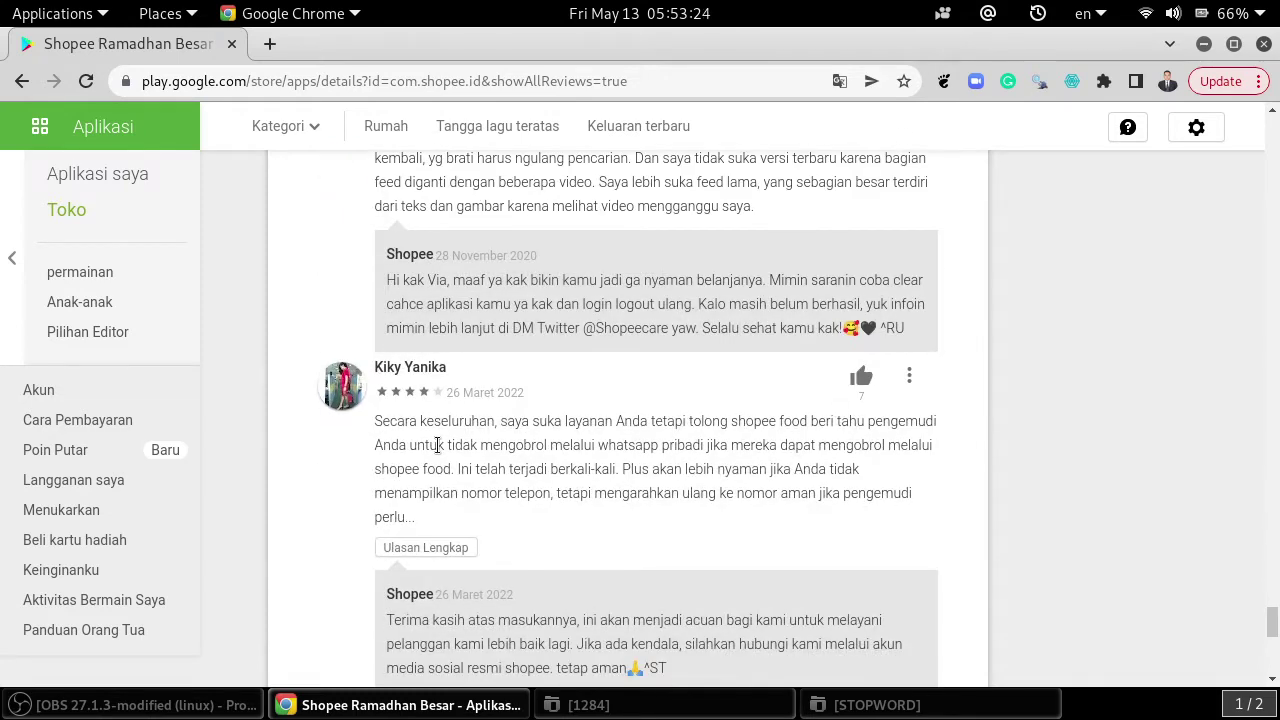
left_click(449, 443)
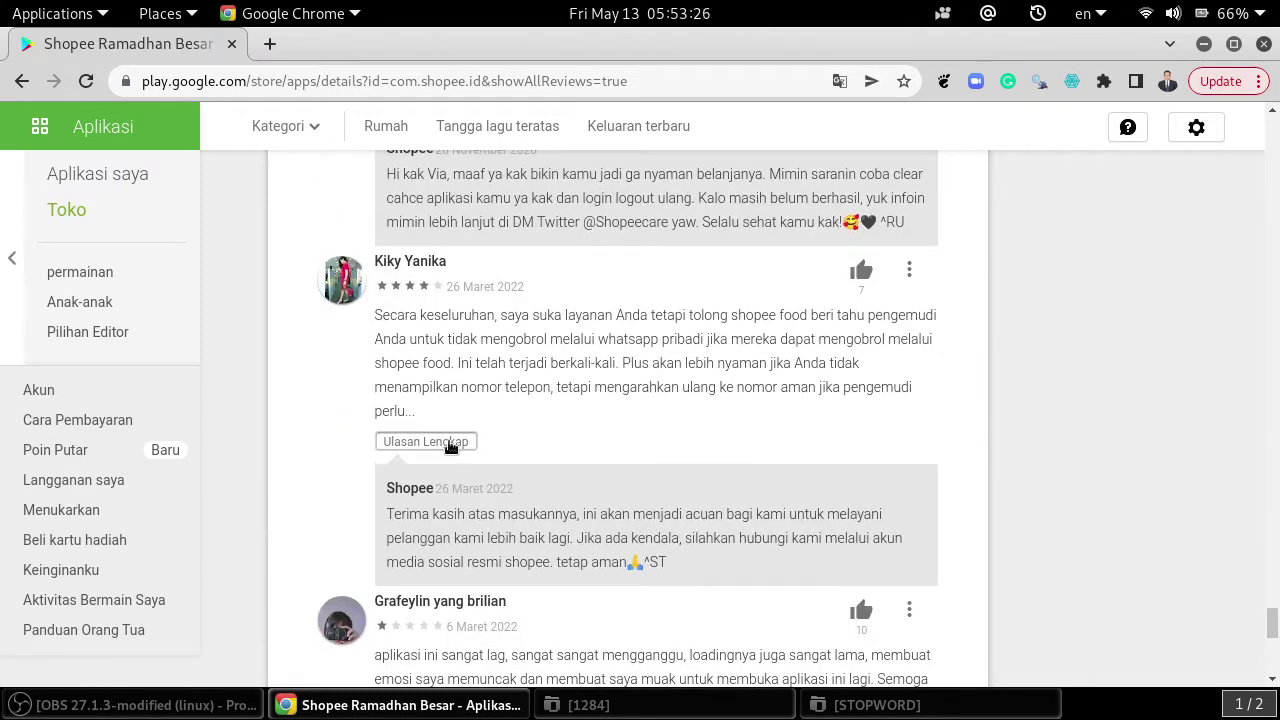
- Expand the one-star 9 May 2022 review about slow withdrawals to other banks
scroll(449, 446, "down", 5)
scroll(449, 446, "down", 2)
scroll(449, 443, "up", 2)
left_click(449, 375)
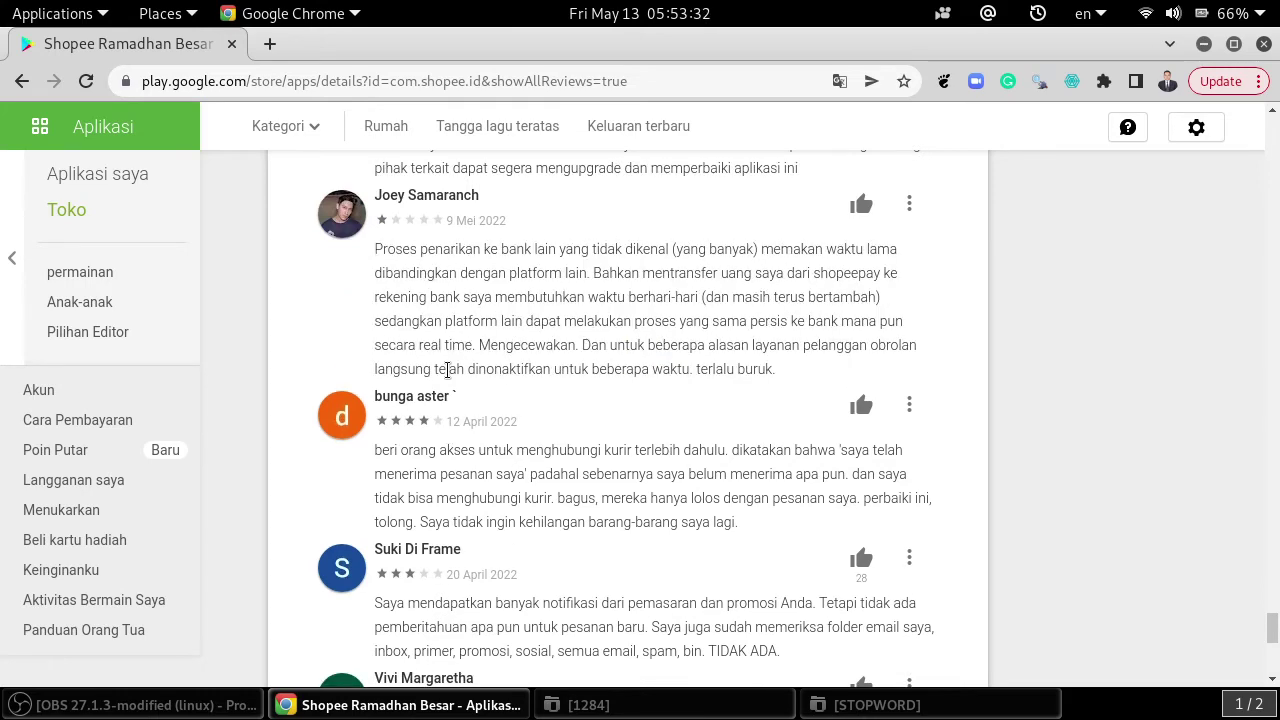
- Expand the one-star 4 March 2022 review about login verification and the four-star 17 February 2022 review about the search engine
scroll(447, 369, "down", 5)
scroll(447, 369, "down", 7)
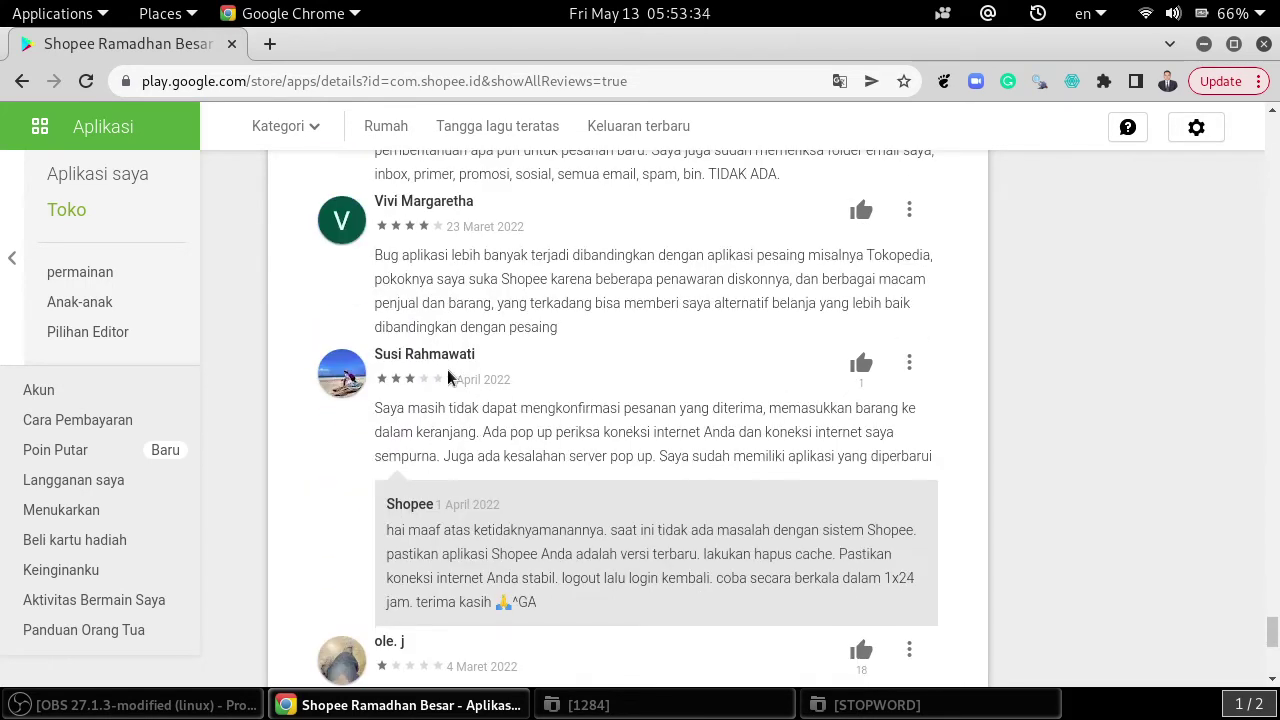
scroll(447, 369, "down", 6)
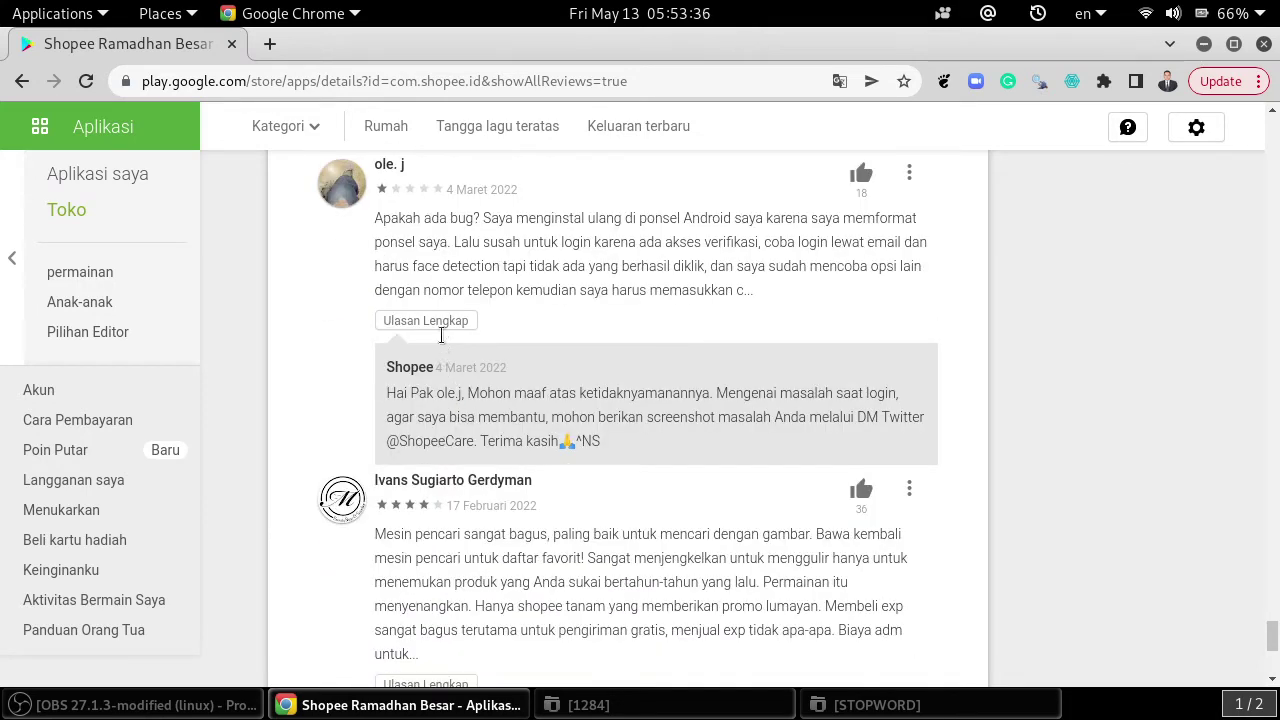
left_click(444, 325)
scroll(443, 325, "down", 5)
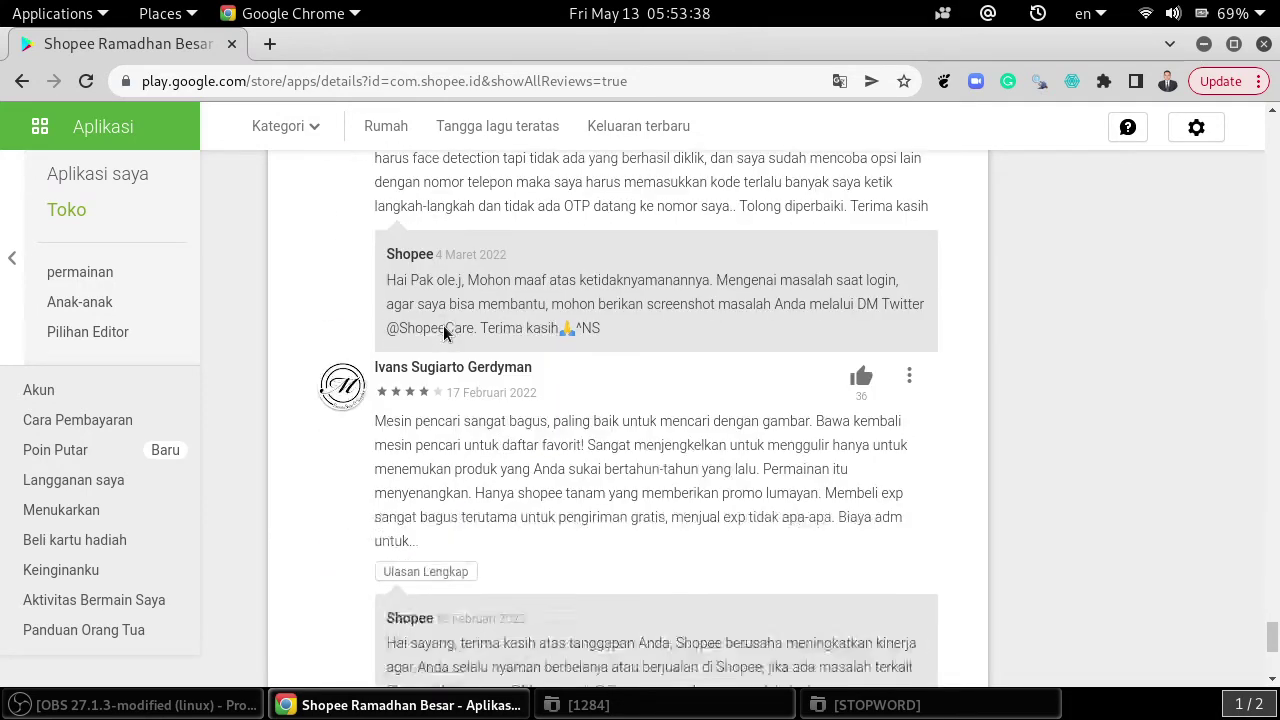
scroll(458, 390, "down", 3)
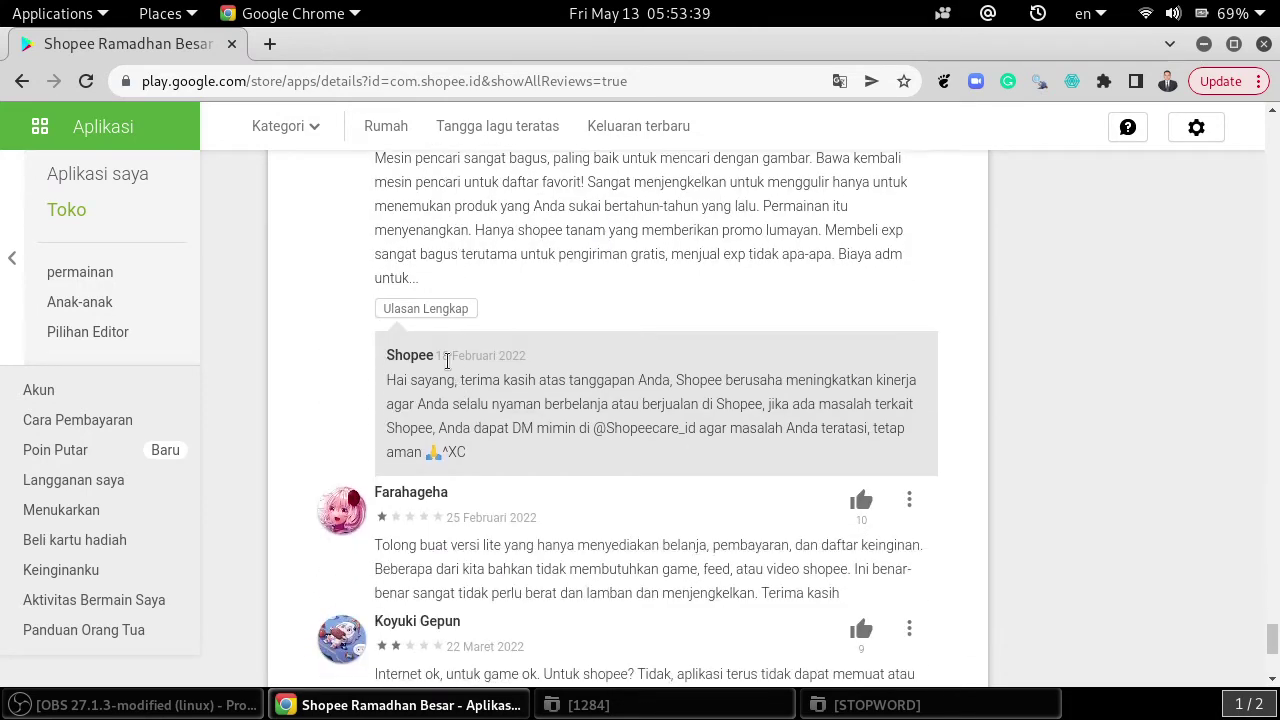
left_click(446, 309)
- Expand the two-star 22 March 2022 review about the app freezing and the four-star 21 March 2022 review about trusting stores
scroll(441, 365, "down", 10)
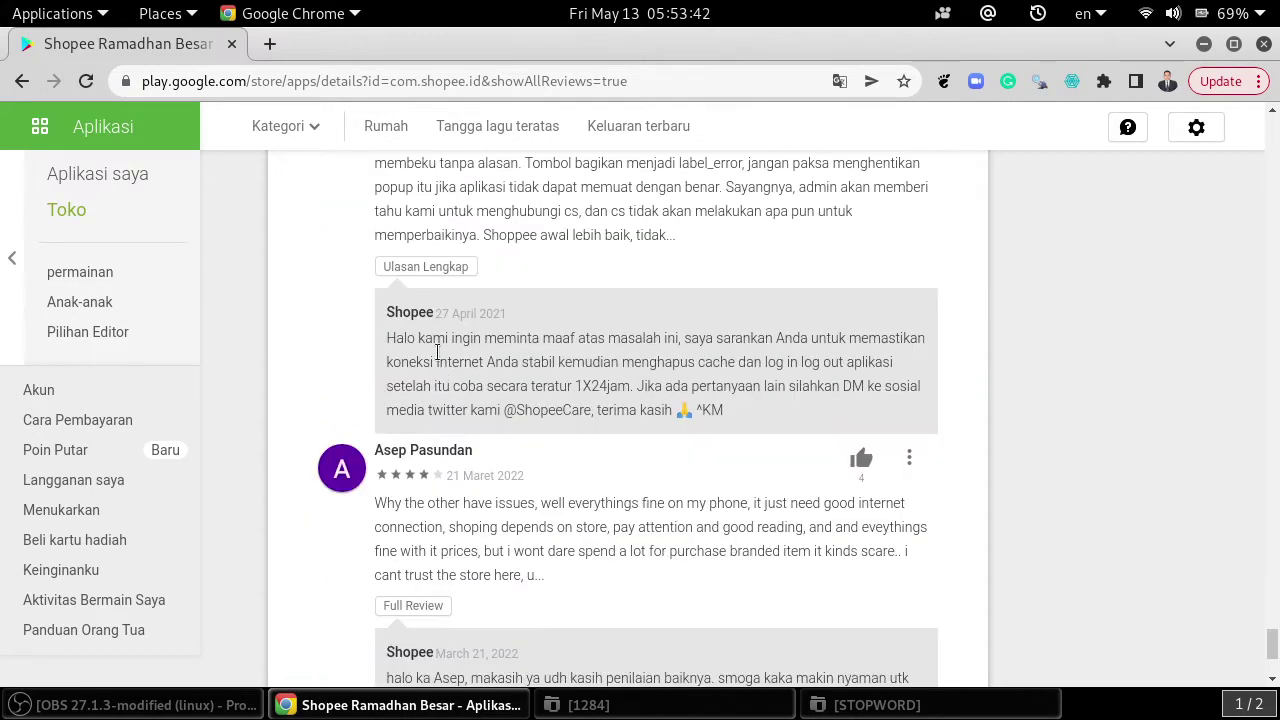
left_click(439, 265)
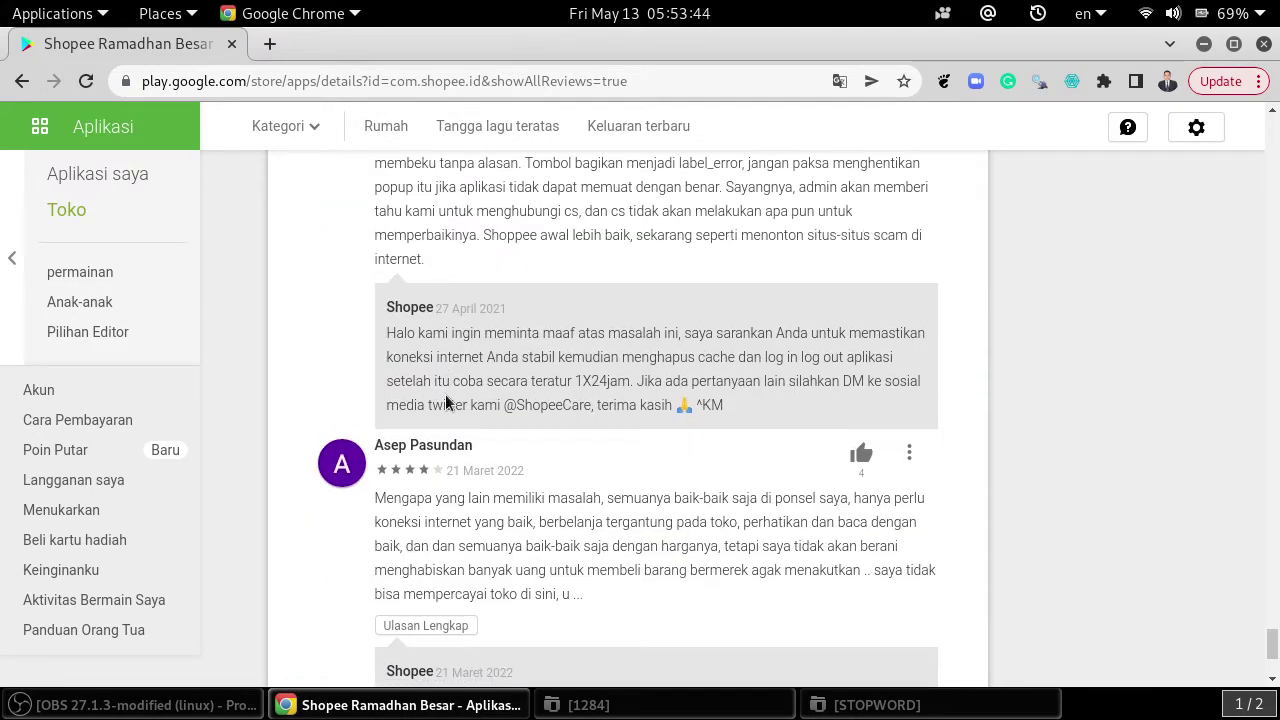
scroll(445, 402, "down", 5)
left_click(437, 363)
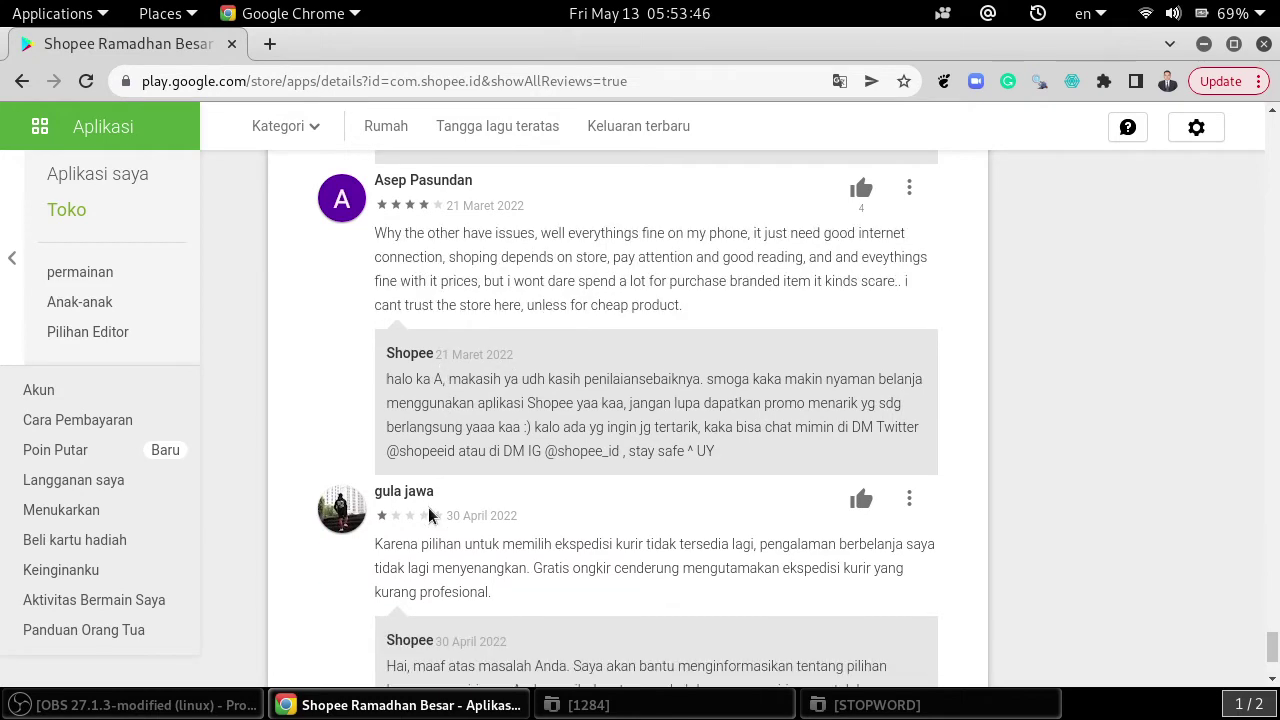
- Expand the two-star 25 March 2022 review about failed order payments and the one-star 6 May 2022 review about fake bot reviews
scroll(428, 514, "down", 8)
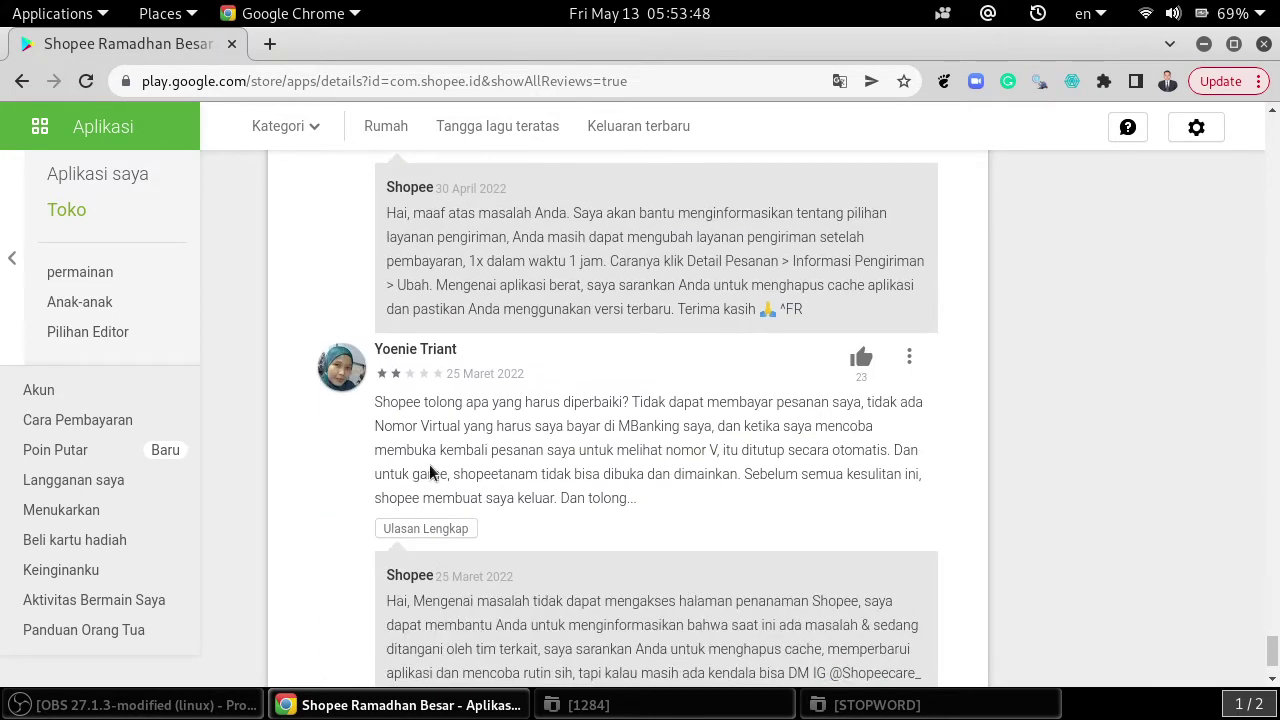
left_click(439, 530)
scroll(440, 480, "up", 3)
scroll(441, 445, "down", 8)
scroll(441, 445, "down", 5)
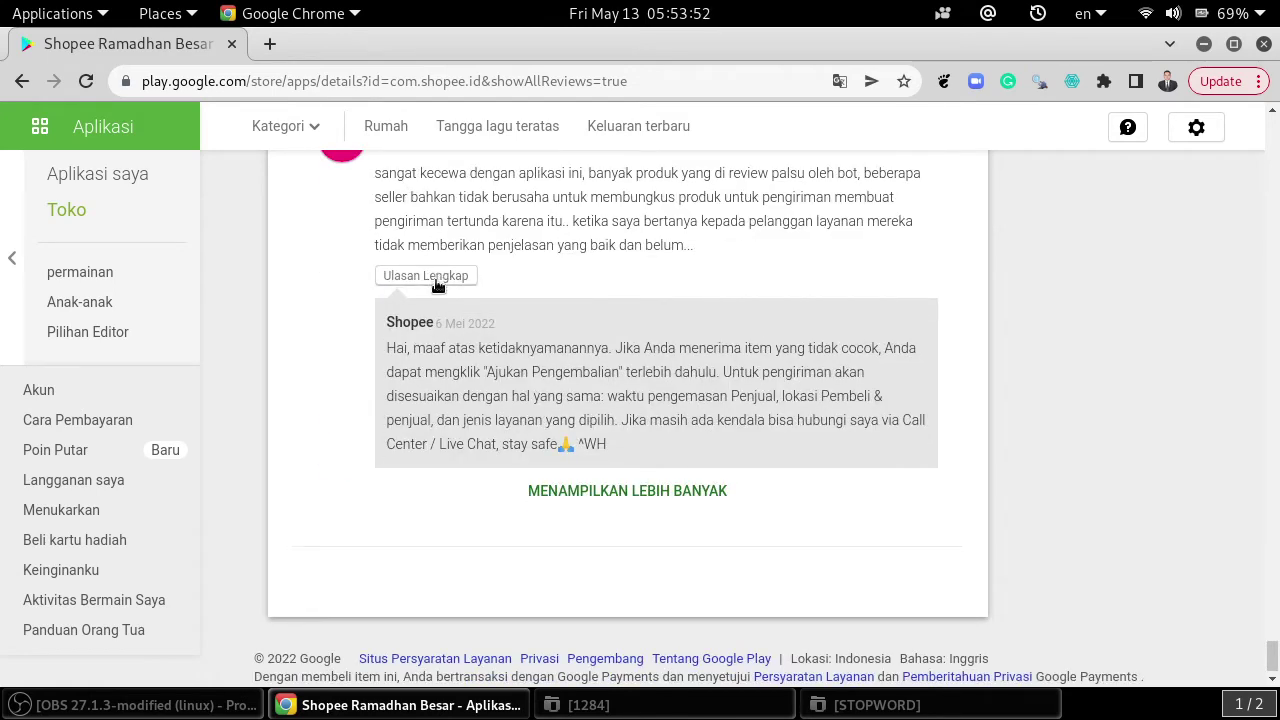
left_click(434, 279)
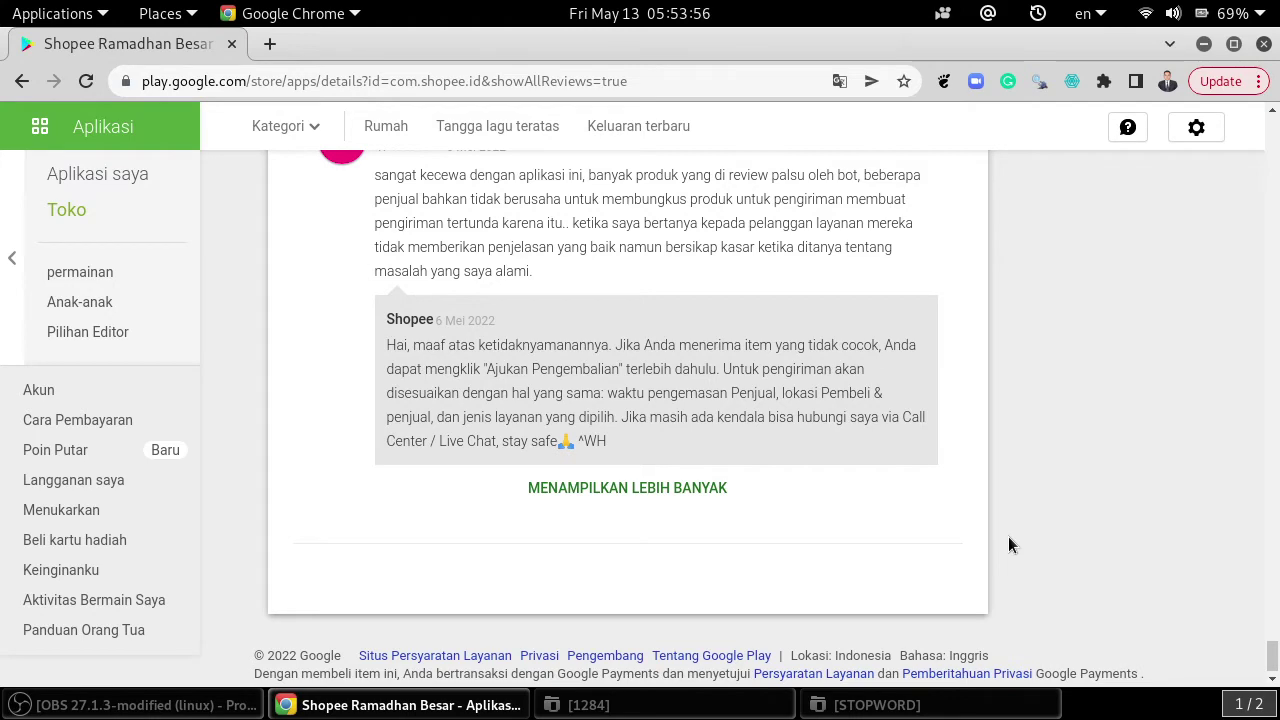
- Look back through the loaded user reviews from the end of the list upward, checking for texts that are still truncated
scroll(1009, 544, "up", 5)
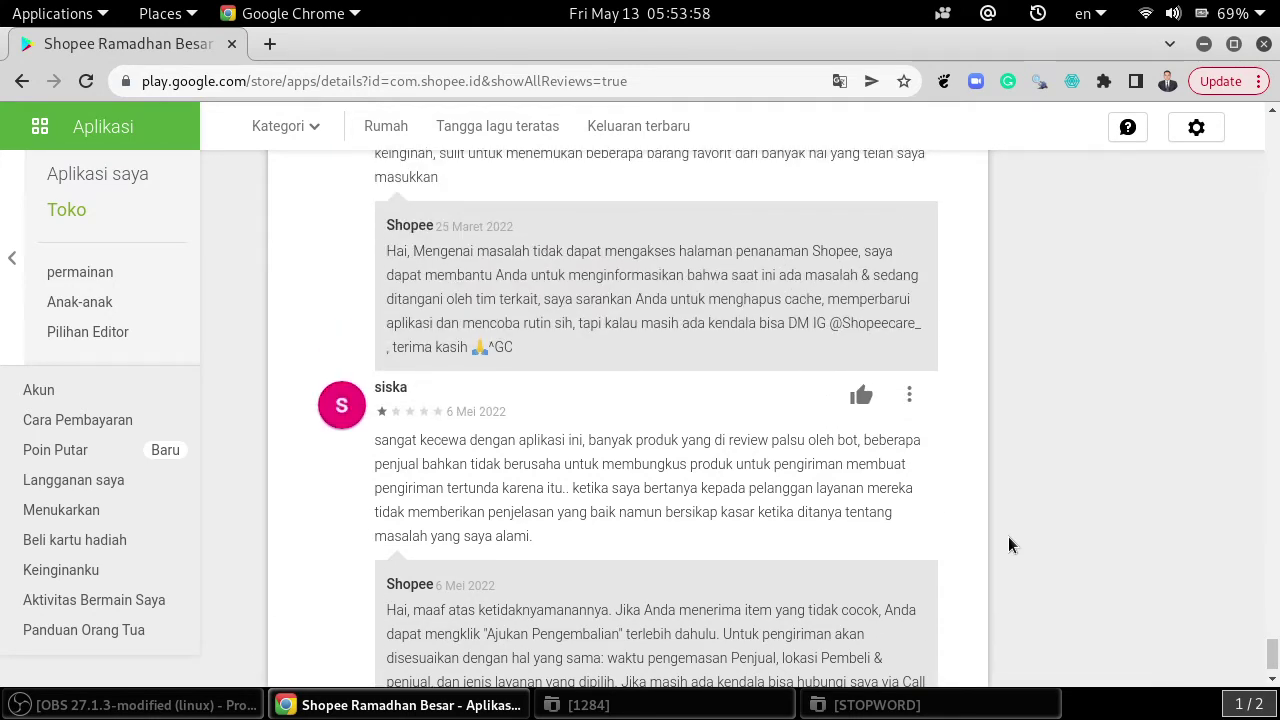
scroll(1008, 543, "up", 10)
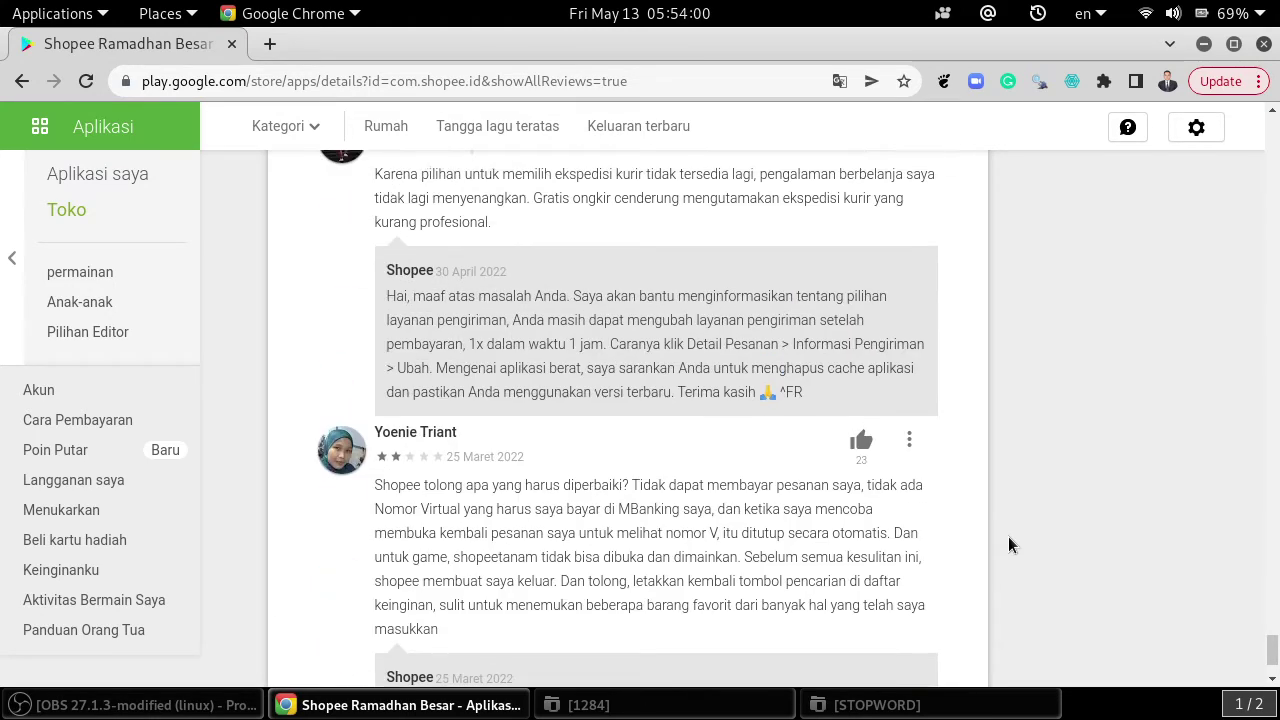
scroll(1008, 544, "up", 16)
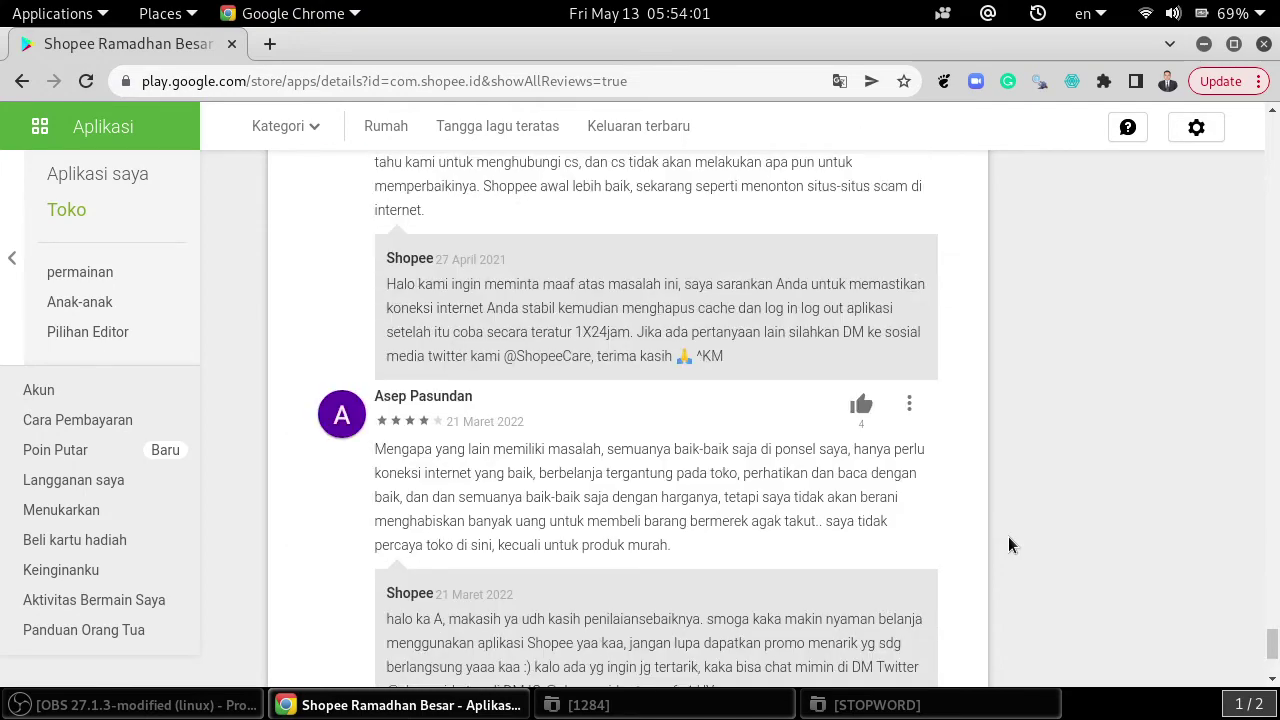
scroll(1008, 536, "up", 16)
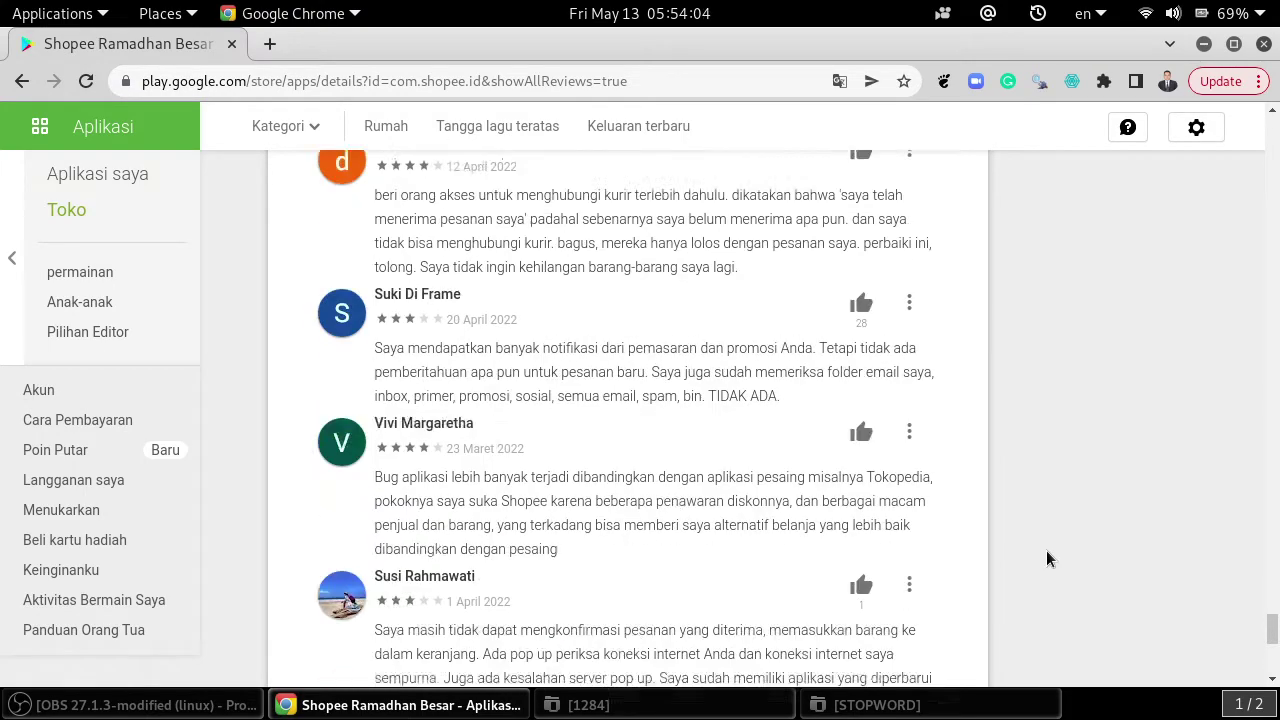
scroll(1056, 560, "up", 18)
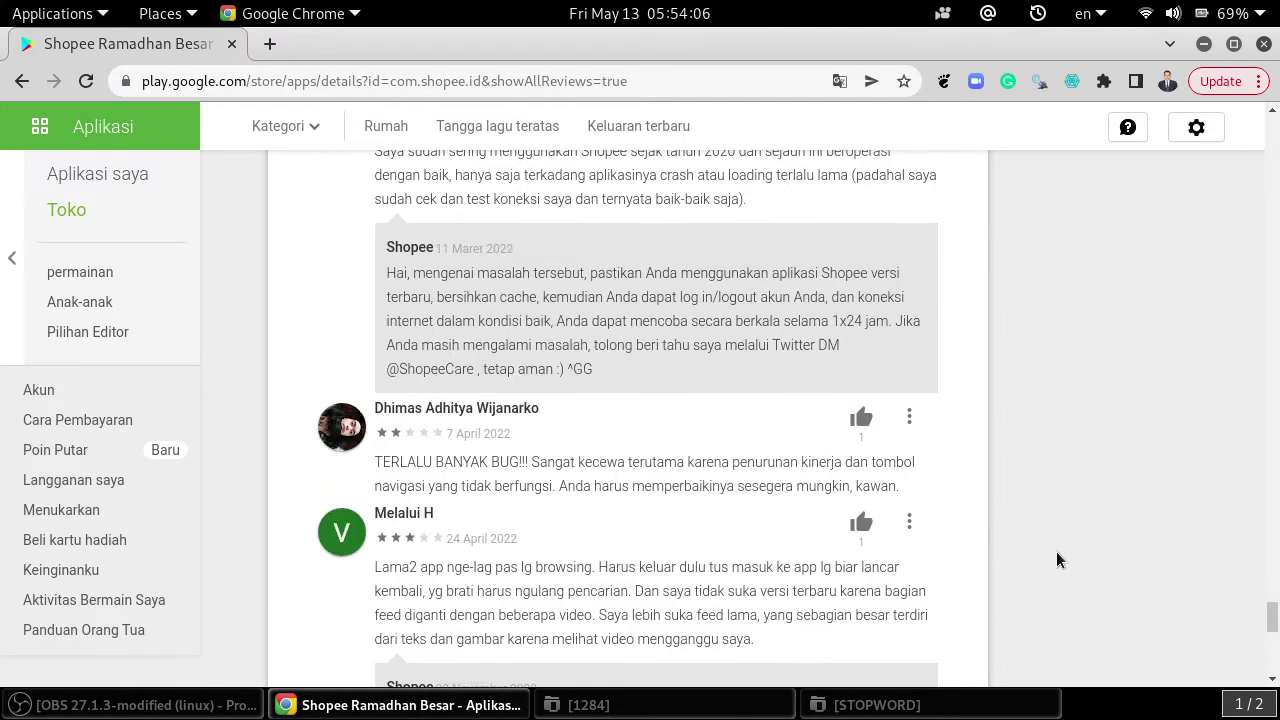
scroll(1057, 552, "up", 15)
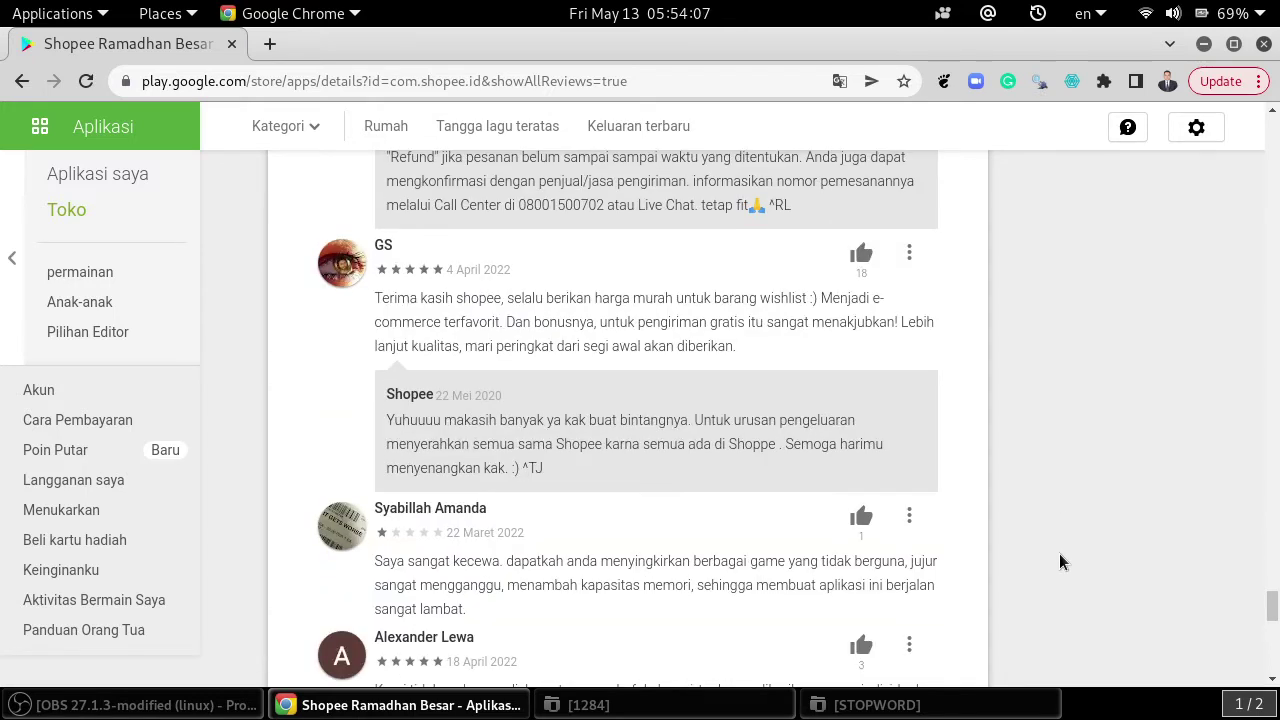
scroll(1059, 556, "up", 5)
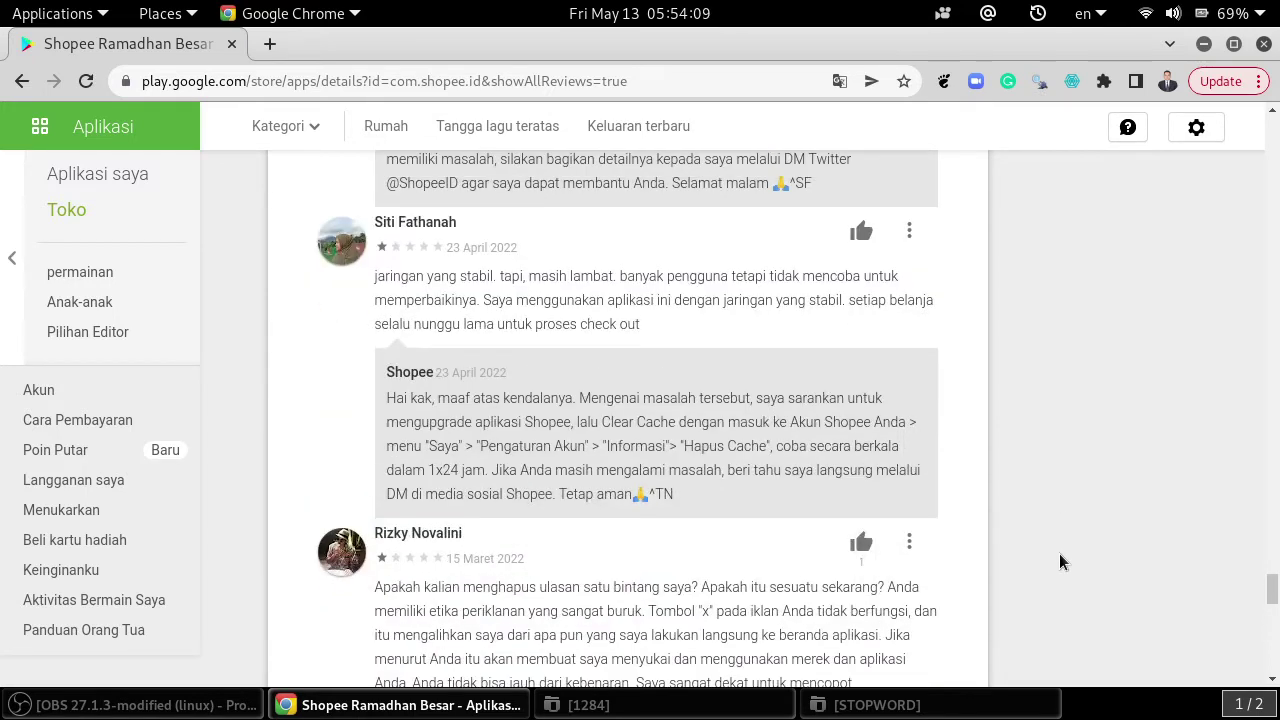
scroll(1061, 554, "up", 3)
scroll(1063, 563, "up", 3)
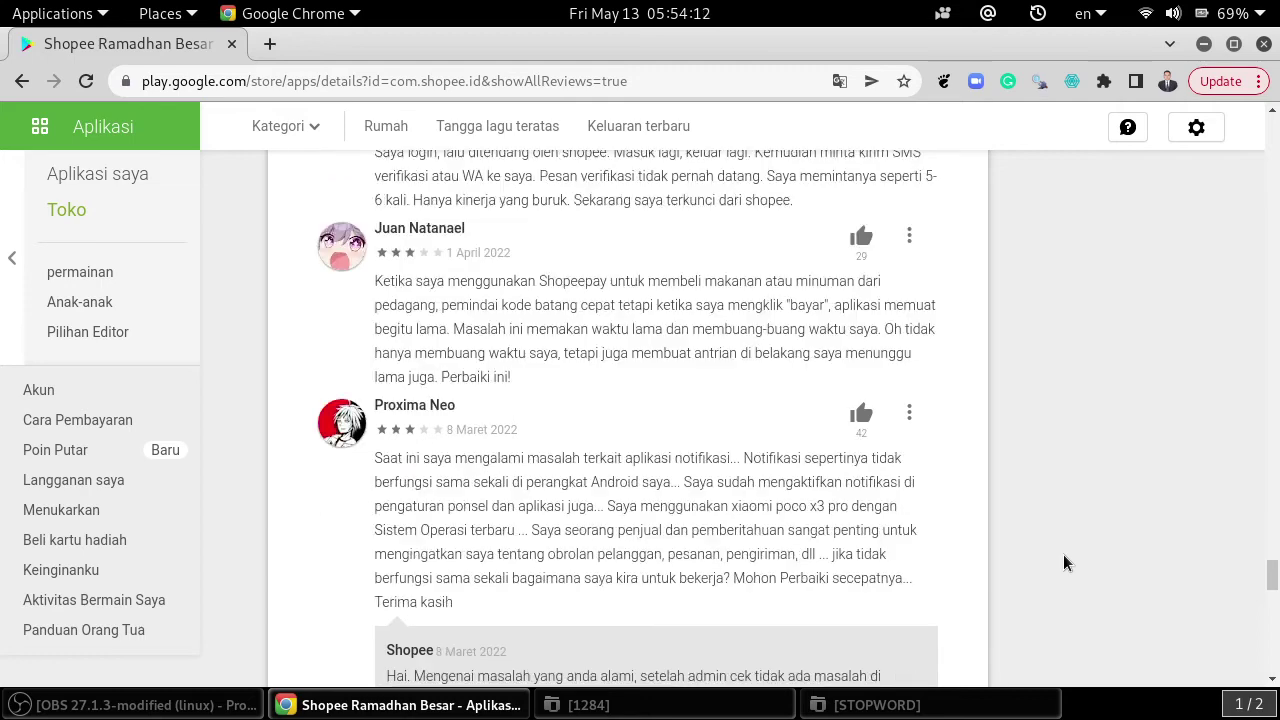
scroll(1063, 563, "up", 3)
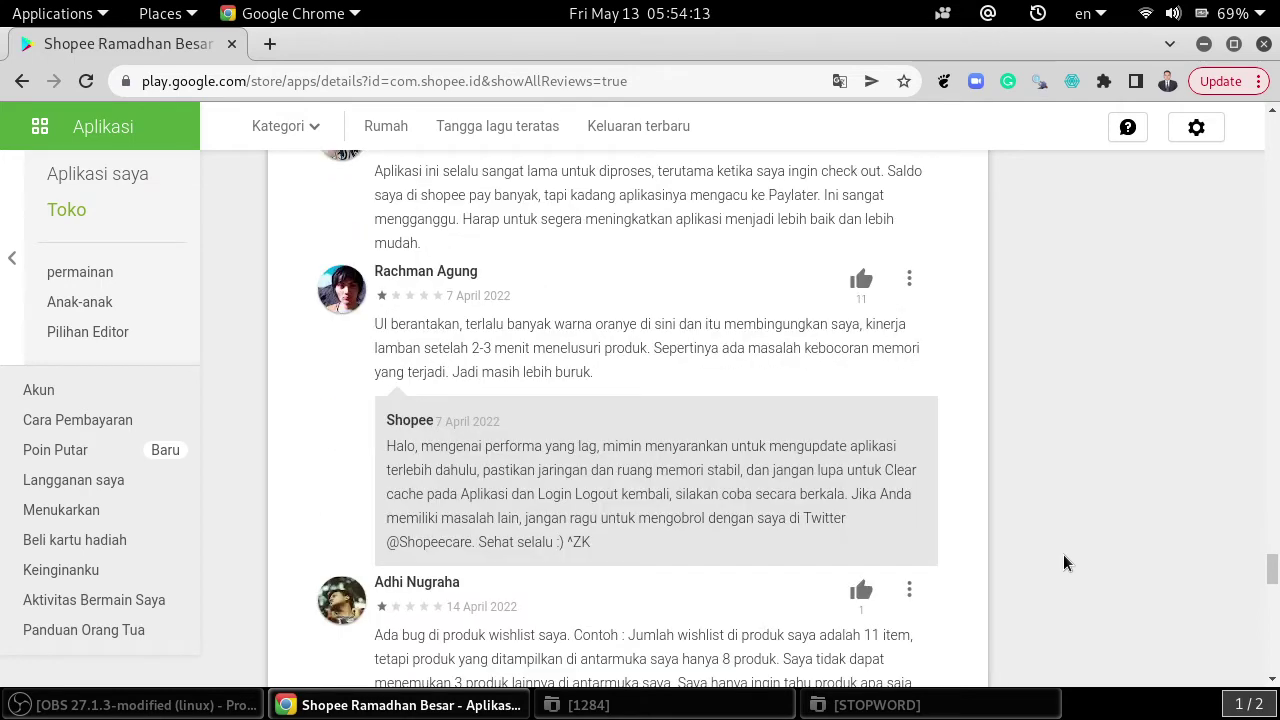
scroll(1063, 556, "up", 3)
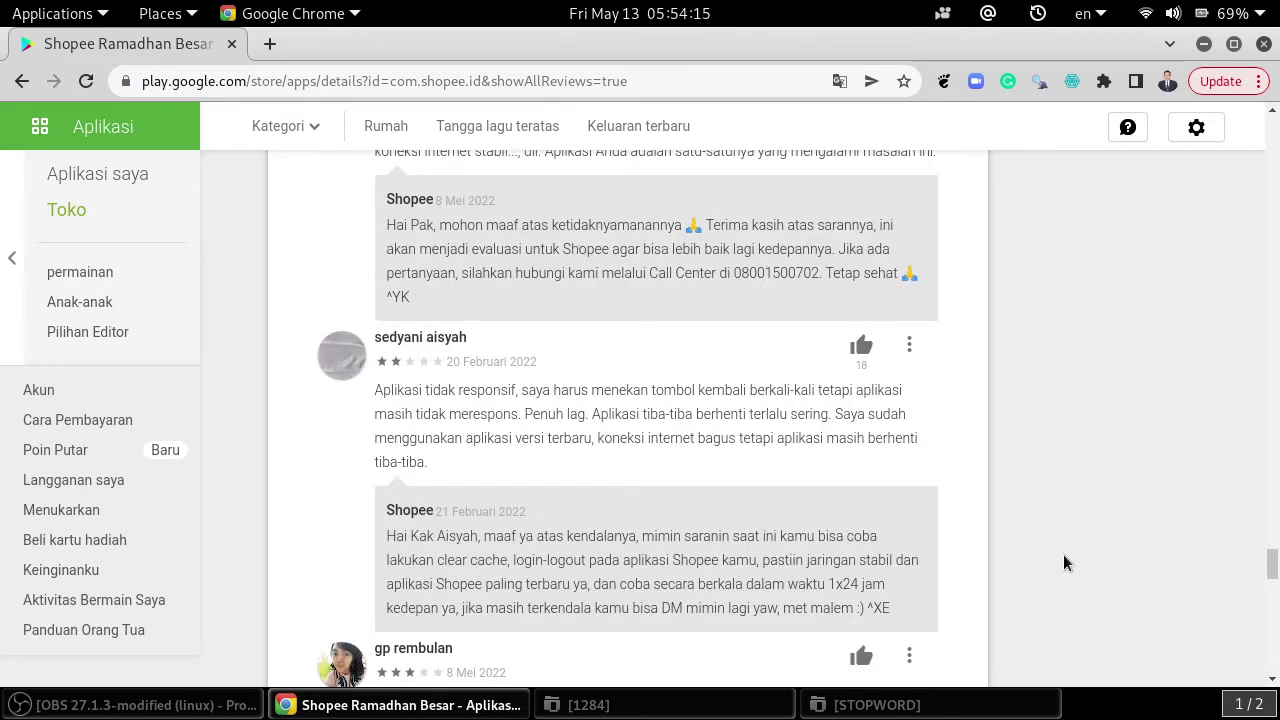
scroll(1117, 572, "up", 5)
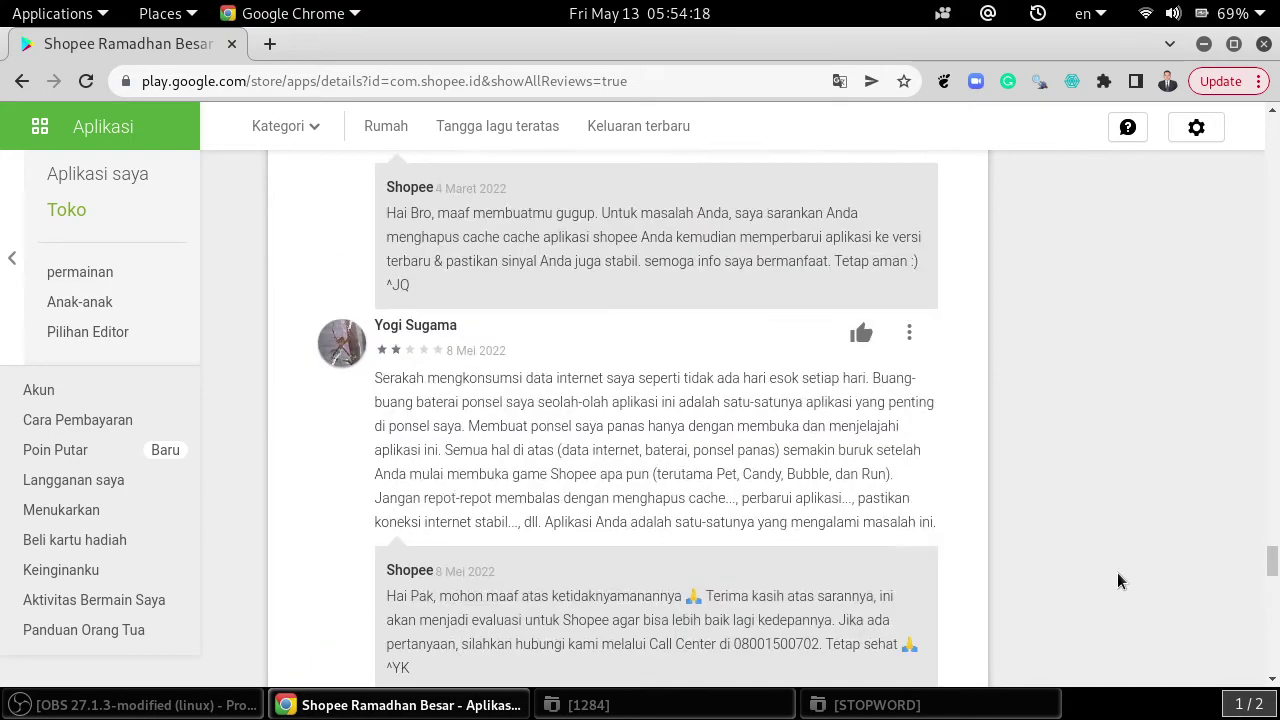
scroll(1130, 576, "up", 3)
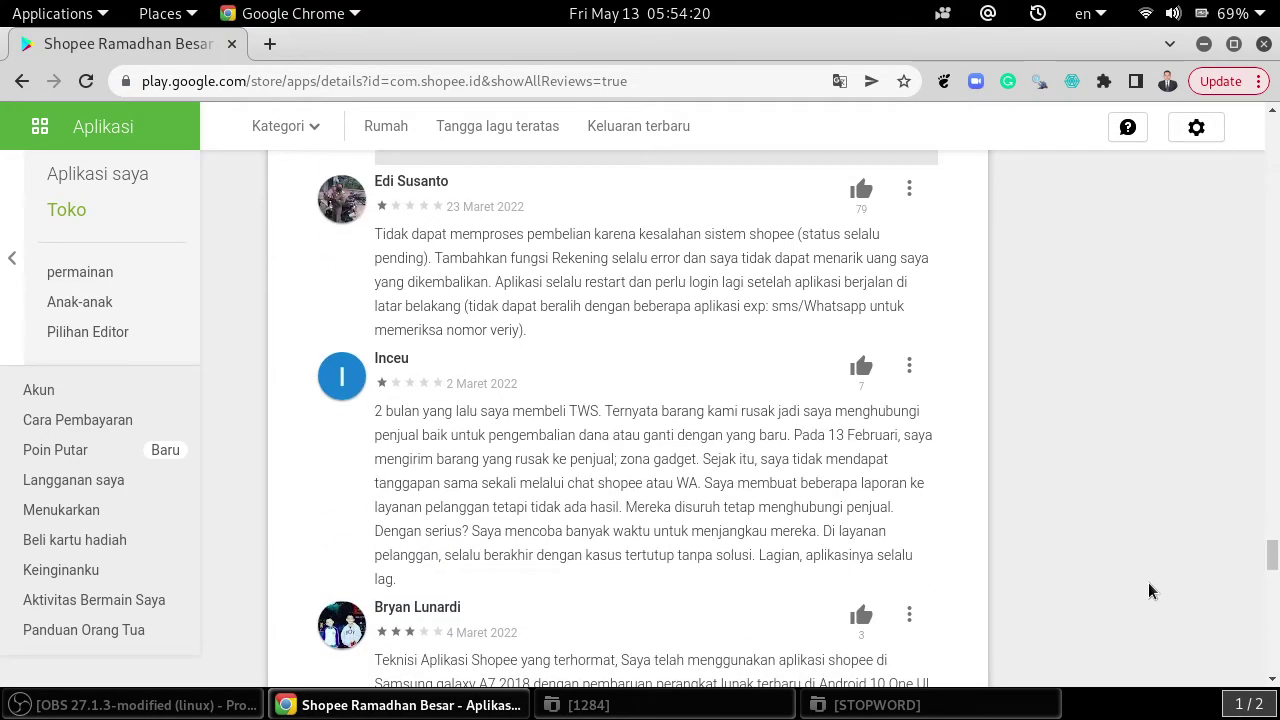
scroll(1155, 584, "up", 4)
scroll(1164, 589, "up", 3)
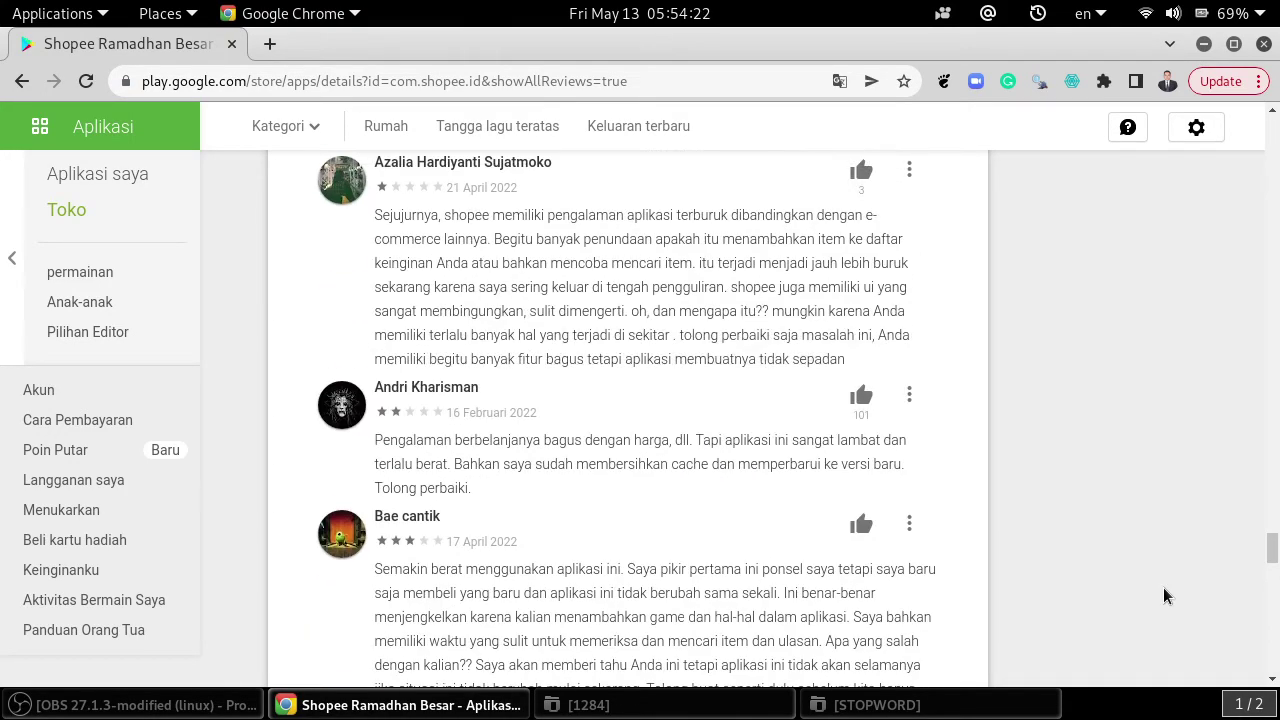
scroll(1027, 512, "up", 5)
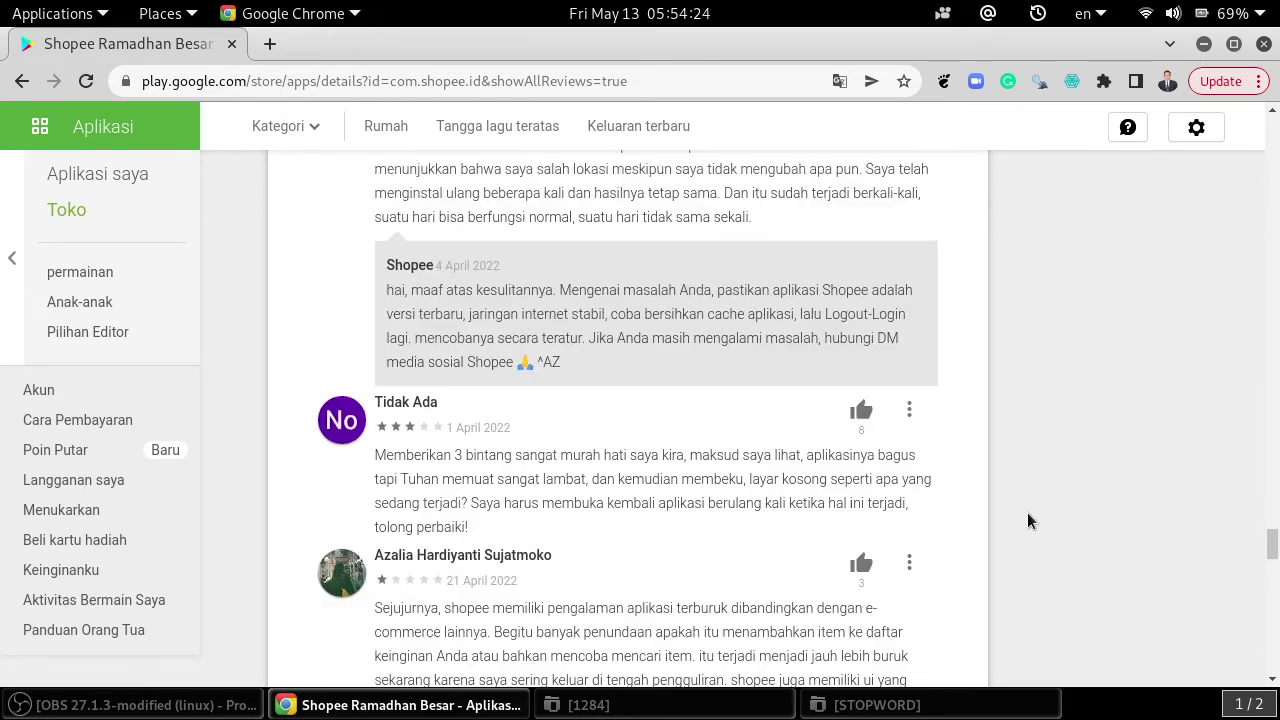
scroll(1027, 512, "up", 5)
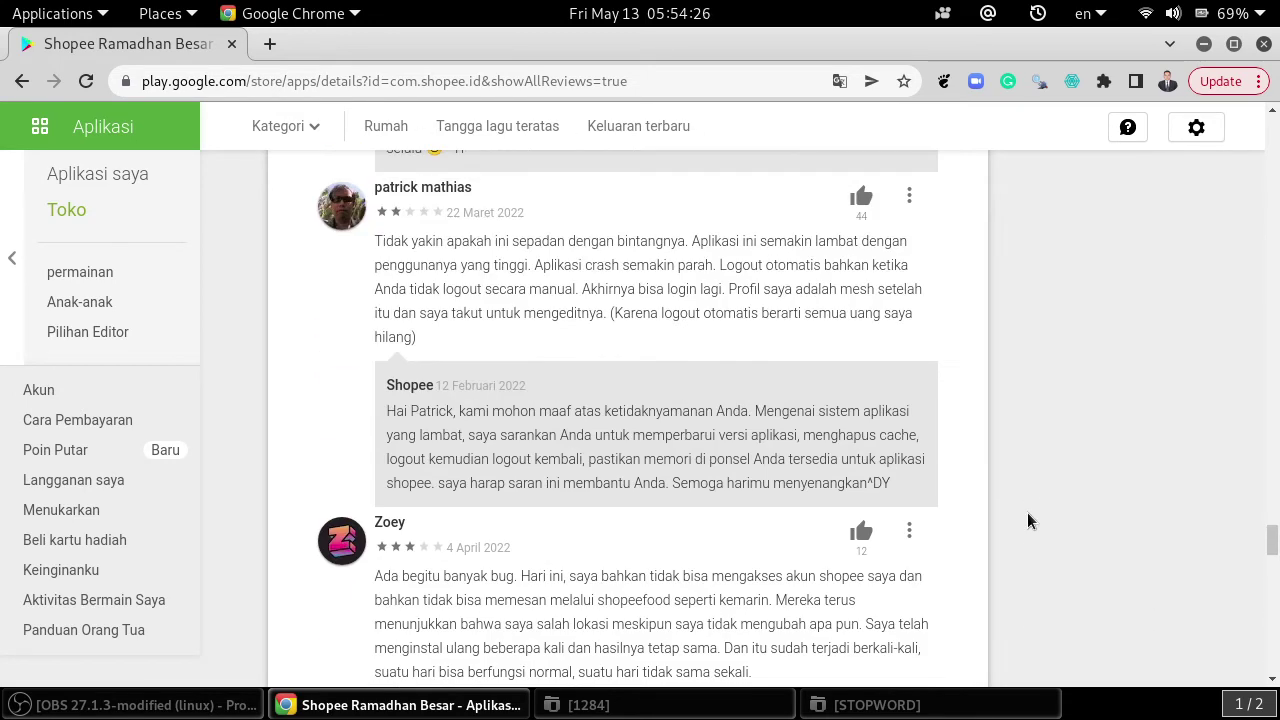
scroll(1028, 514, "up", 10)
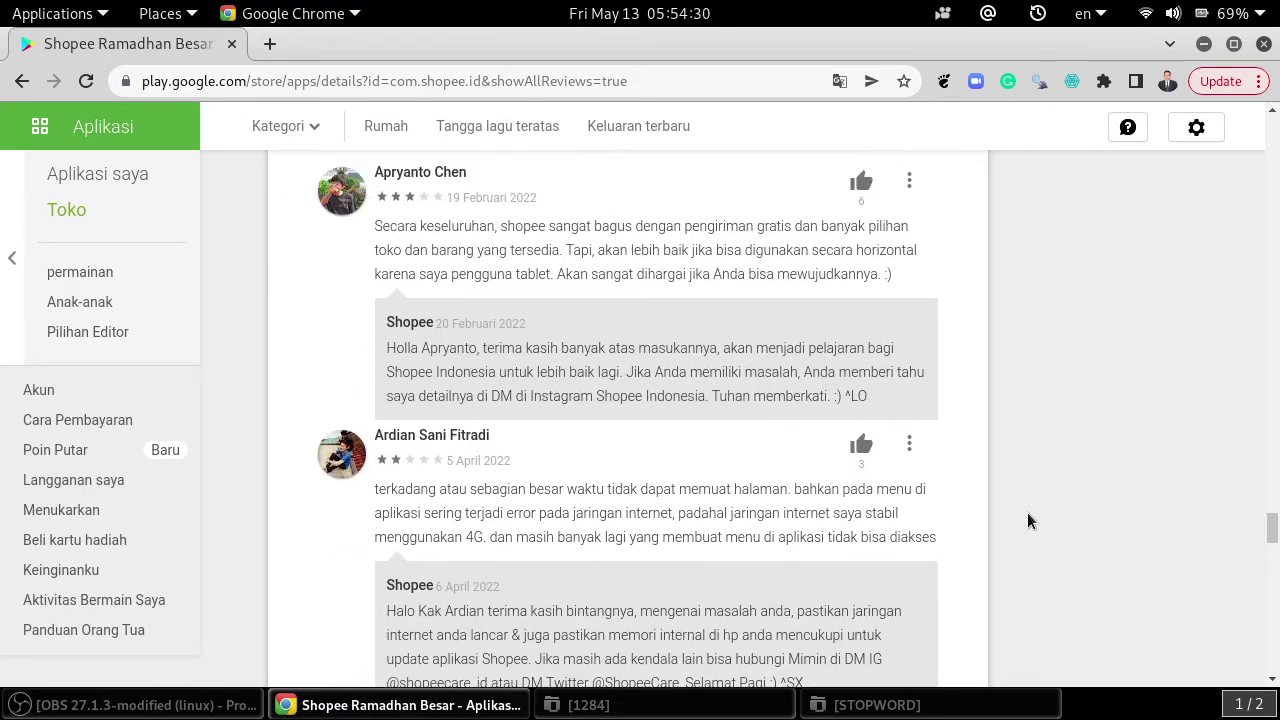
scroll(1027, 512, "up", 5)
scroll(1027, 512, "up", 10)
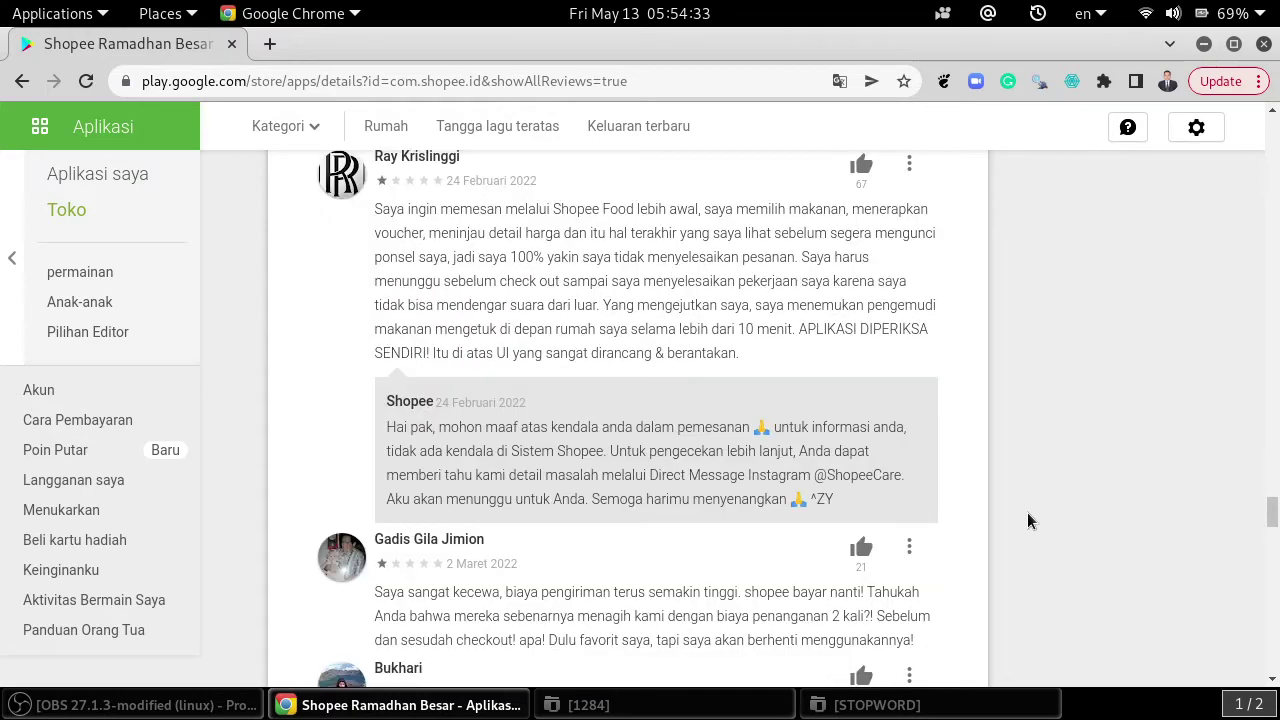
scroll(1027, 512, "up", 10)
scroll(1027, 521, "up", 3)
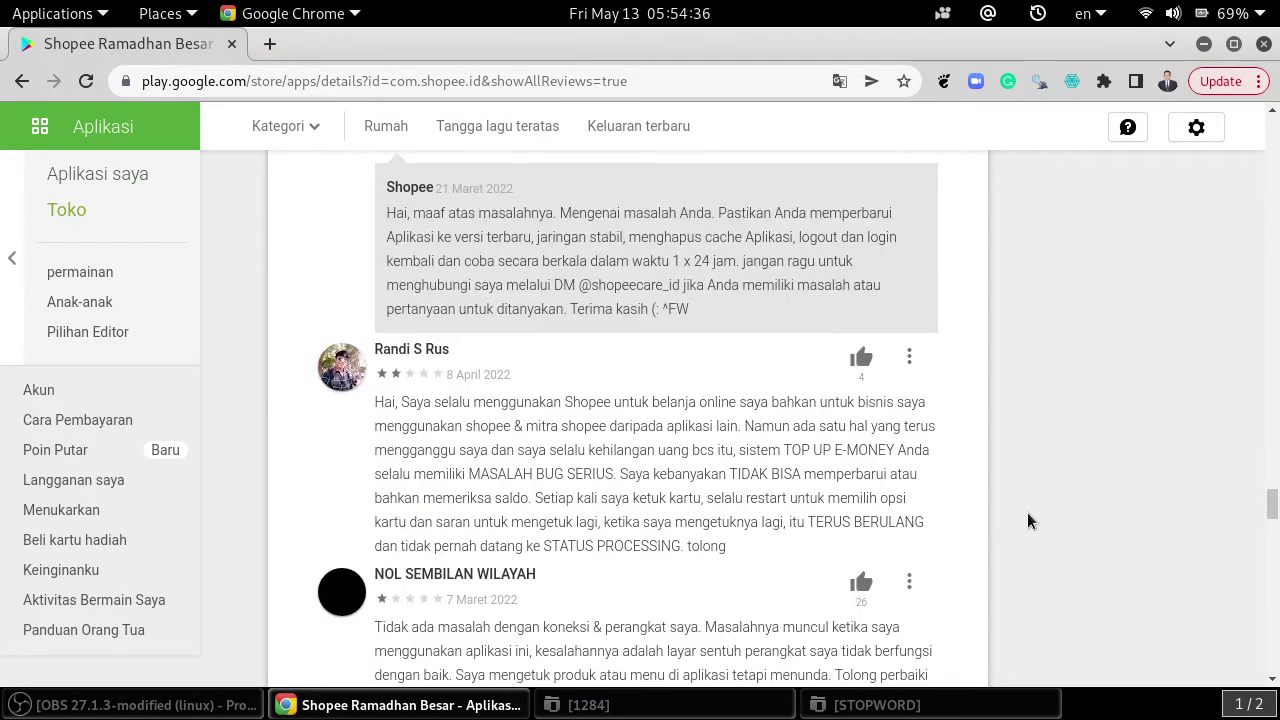
scroll(1029, 520, "up", 6)
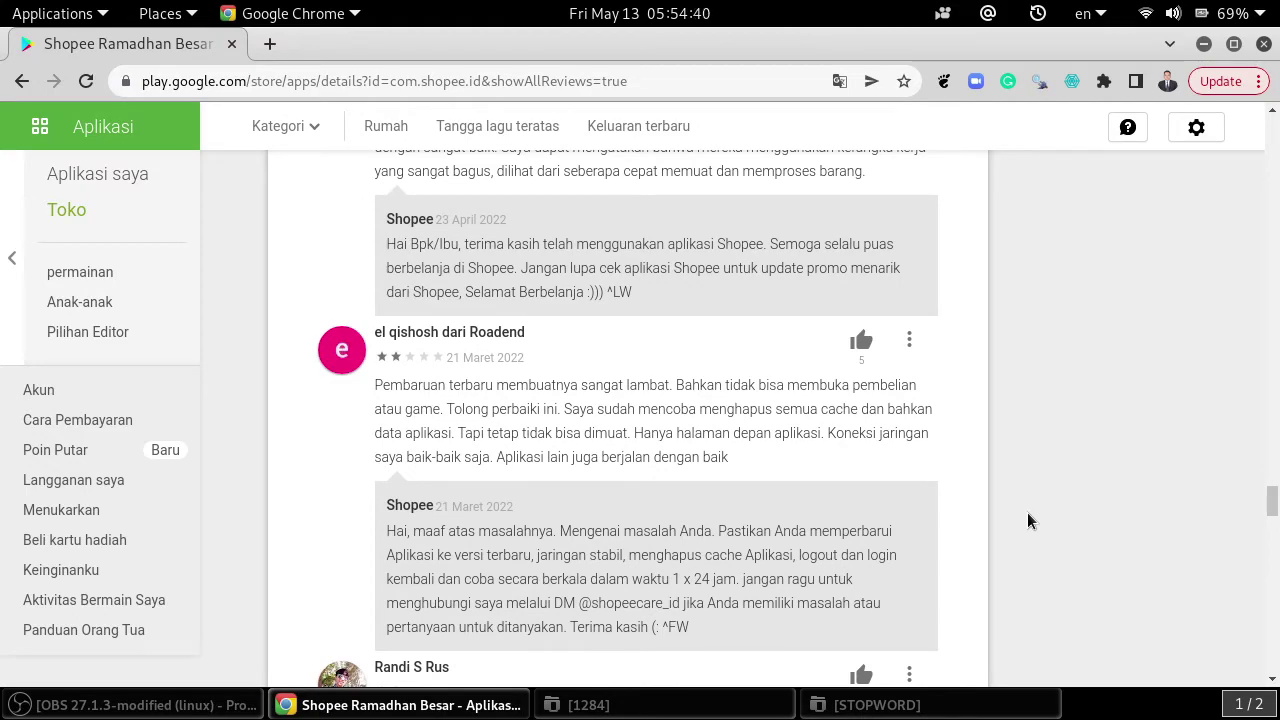
scroll(1027, 520, "up", 20)
scroll(1027, 520, "up", 15)
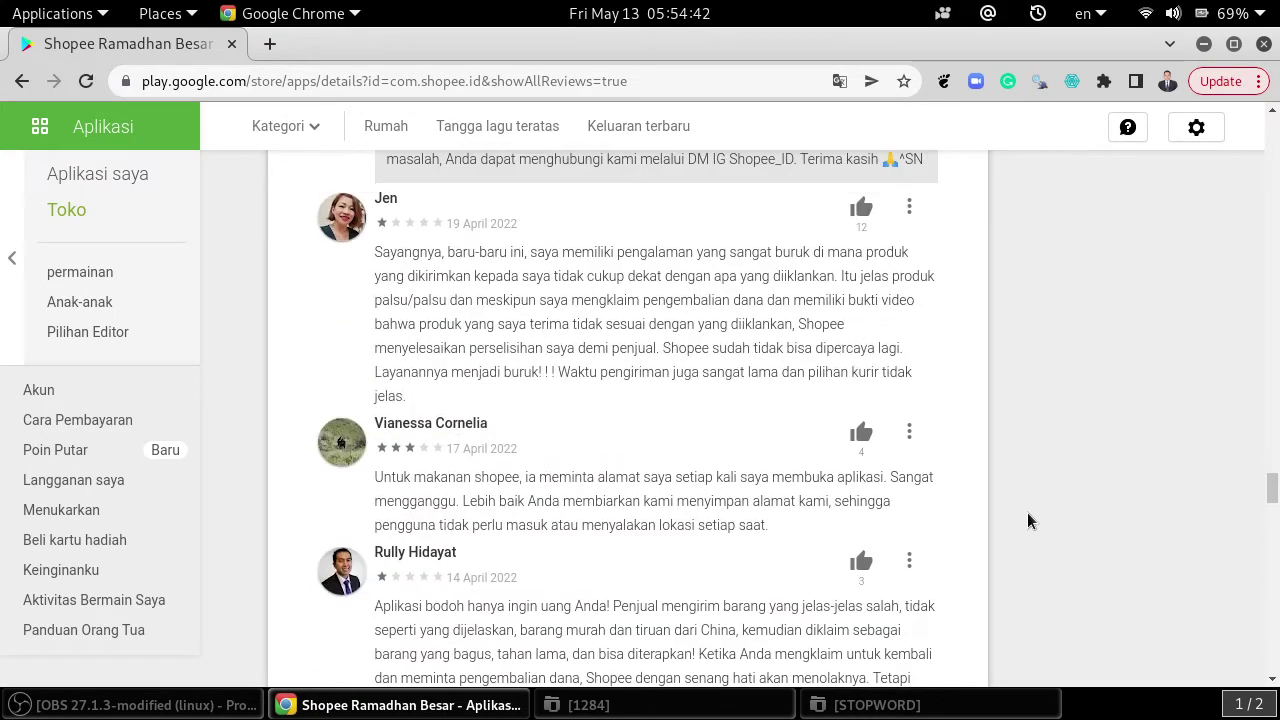
scroll(1028, 515, "up", 15)
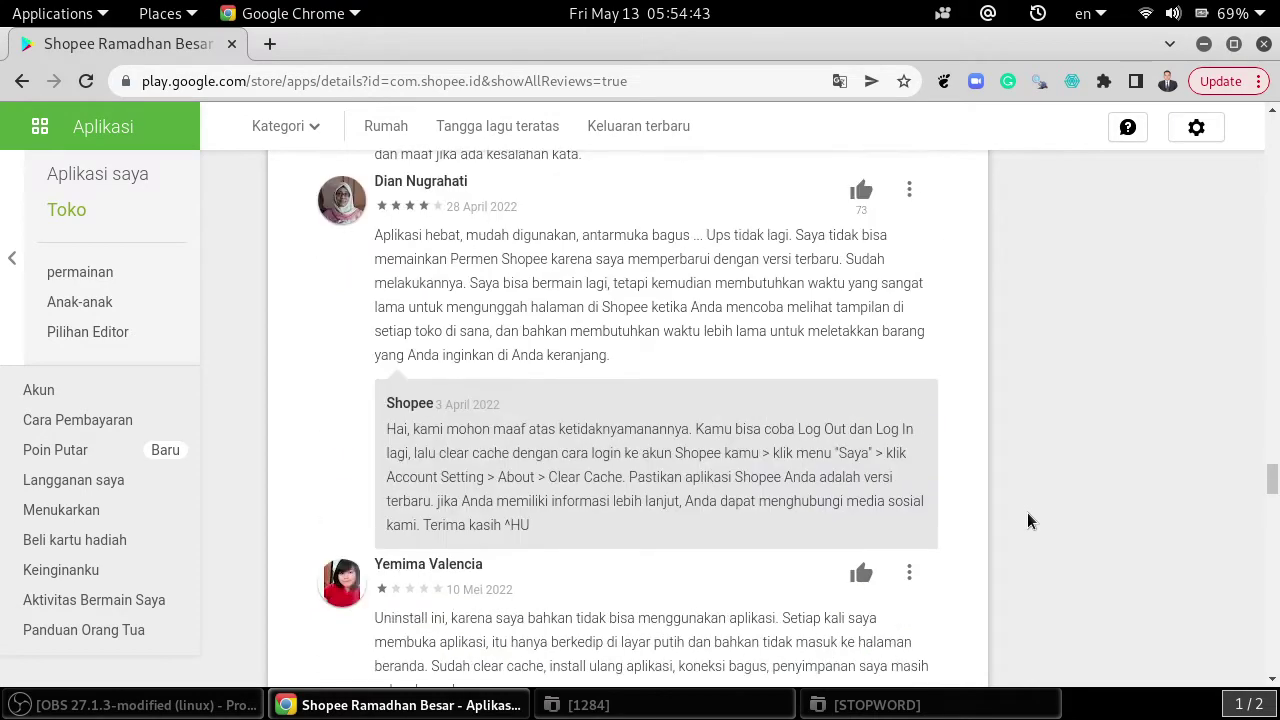
scroll(1027, 520, "up", 15)
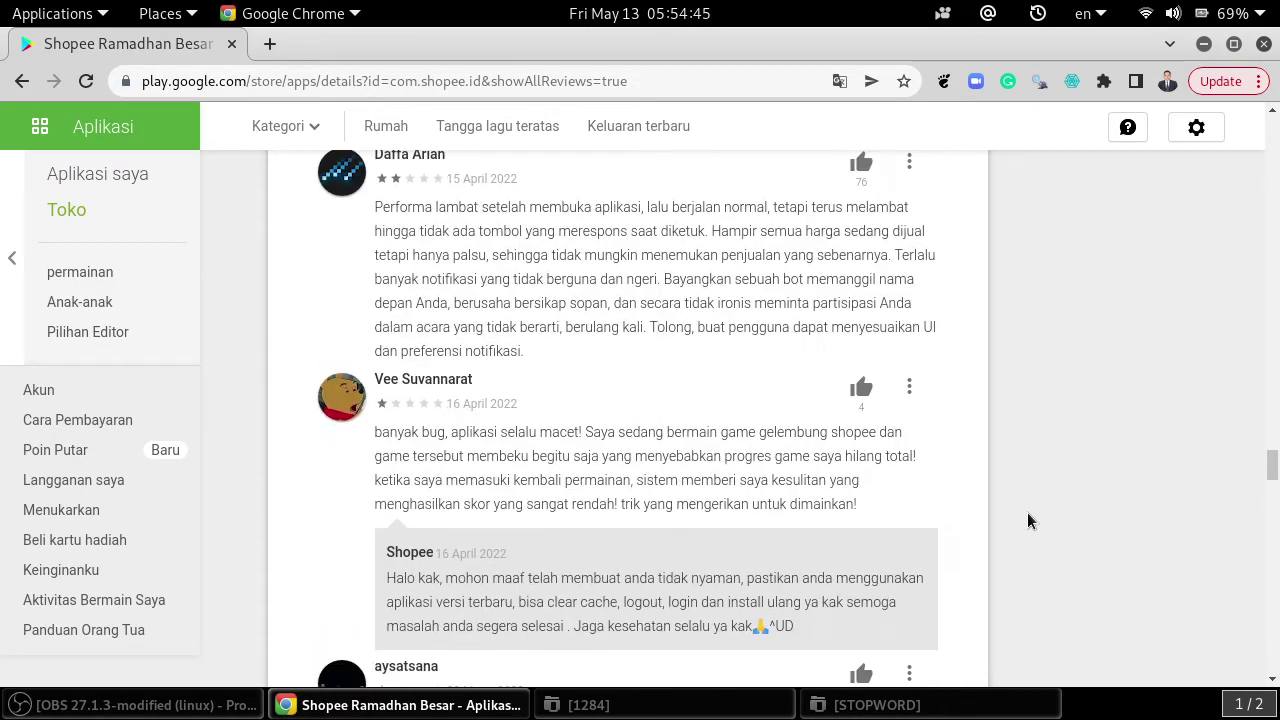
scroll(1027, 520, "up", 15)
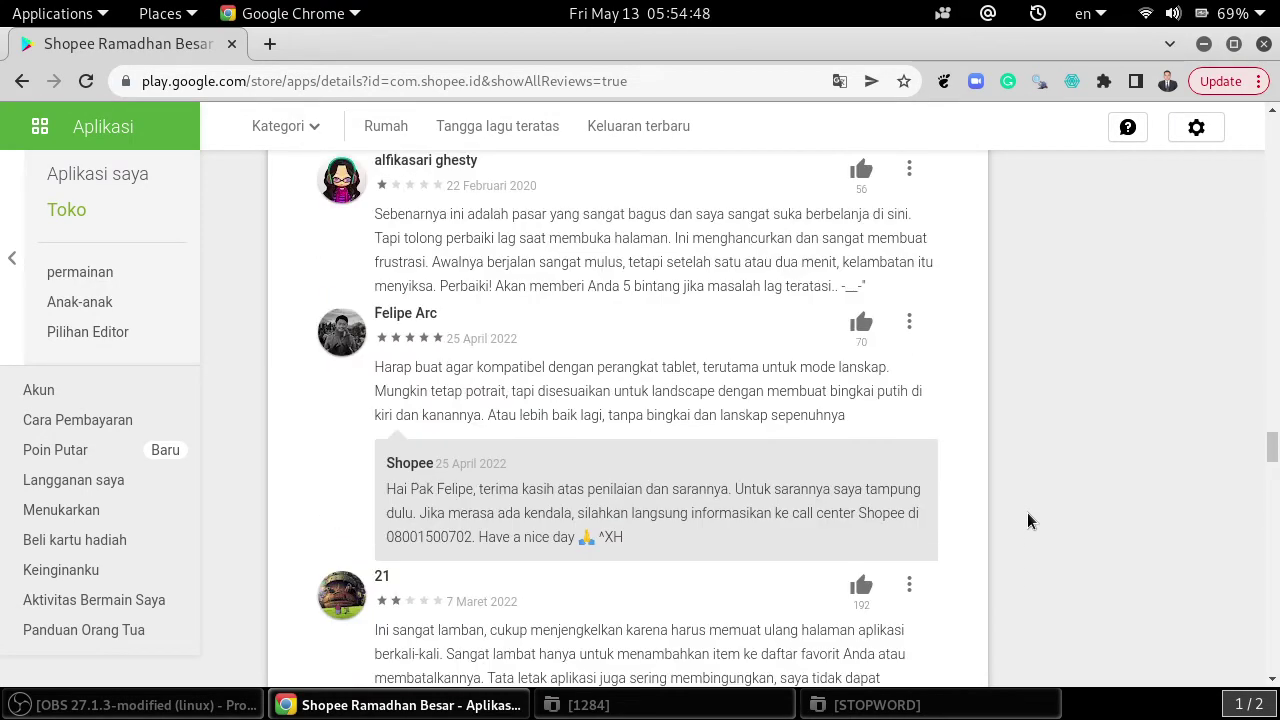
scroll(1027, 520, "up", 15)
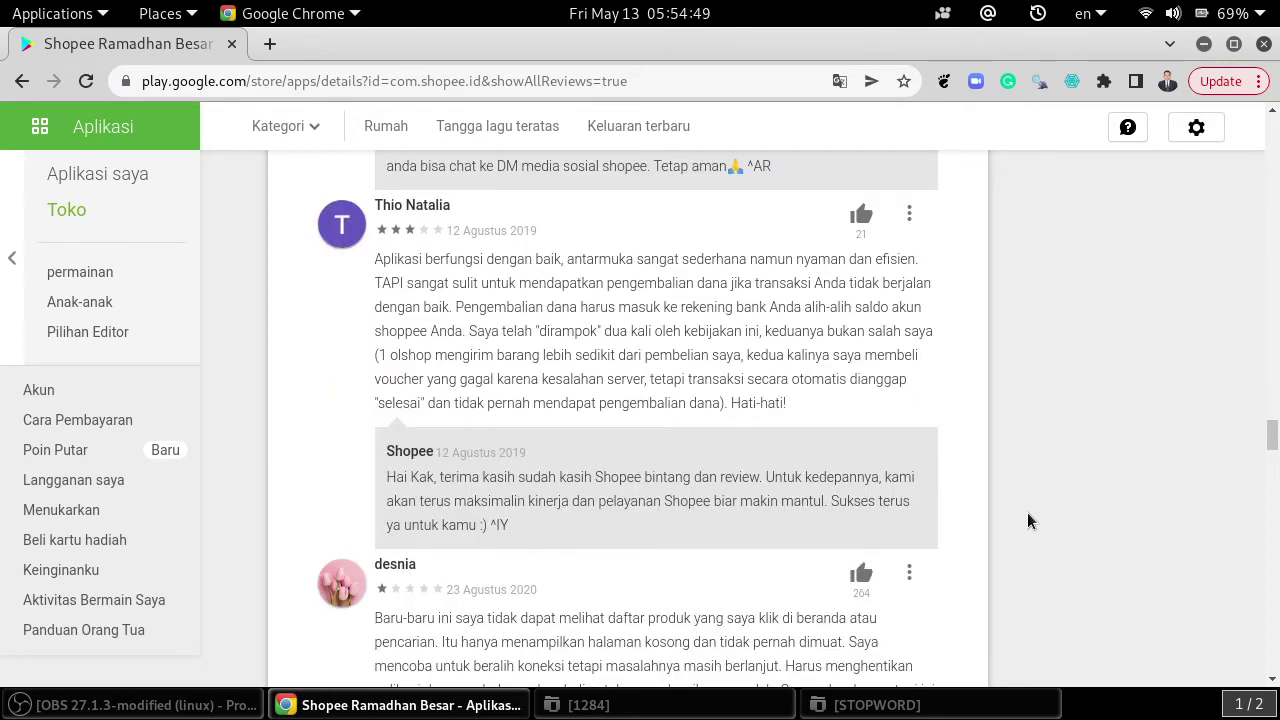
scroll(1027, 520, "up", 8)
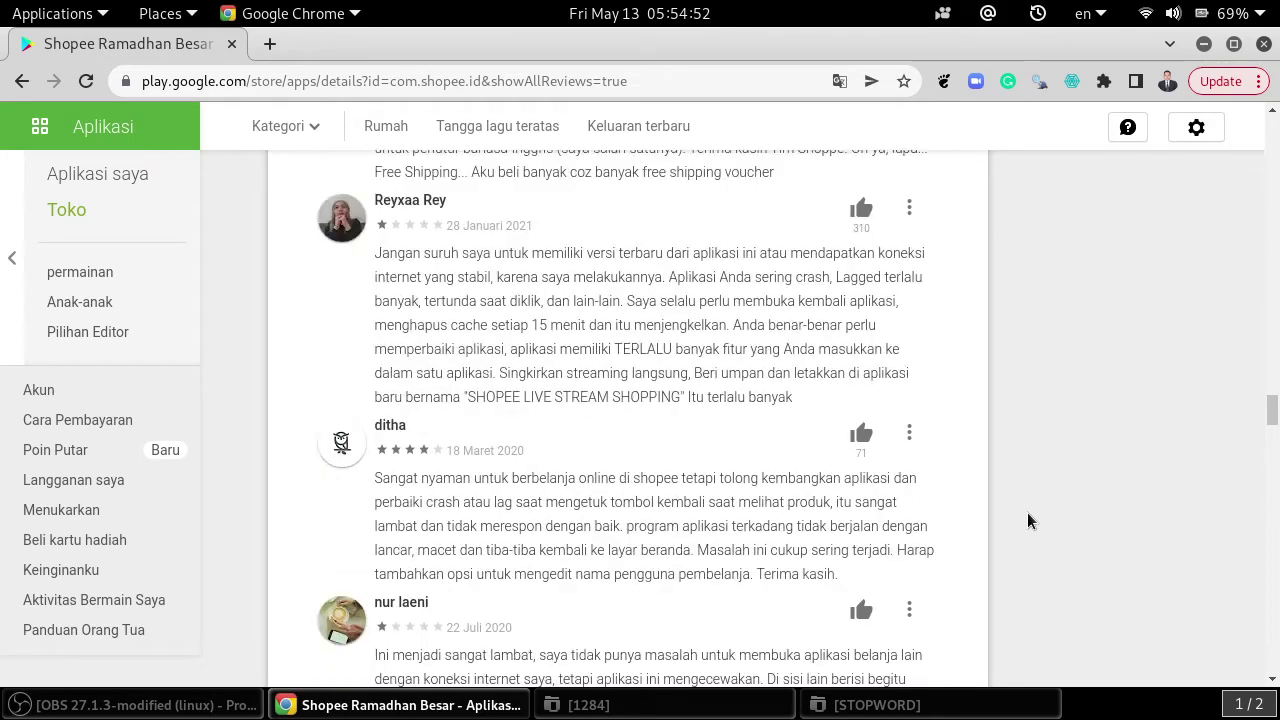
- Check the remaining user reviews back to the first one under Ulasan Pengguna for texts that are still truncated
scroll(1027, 520, "up", 12)
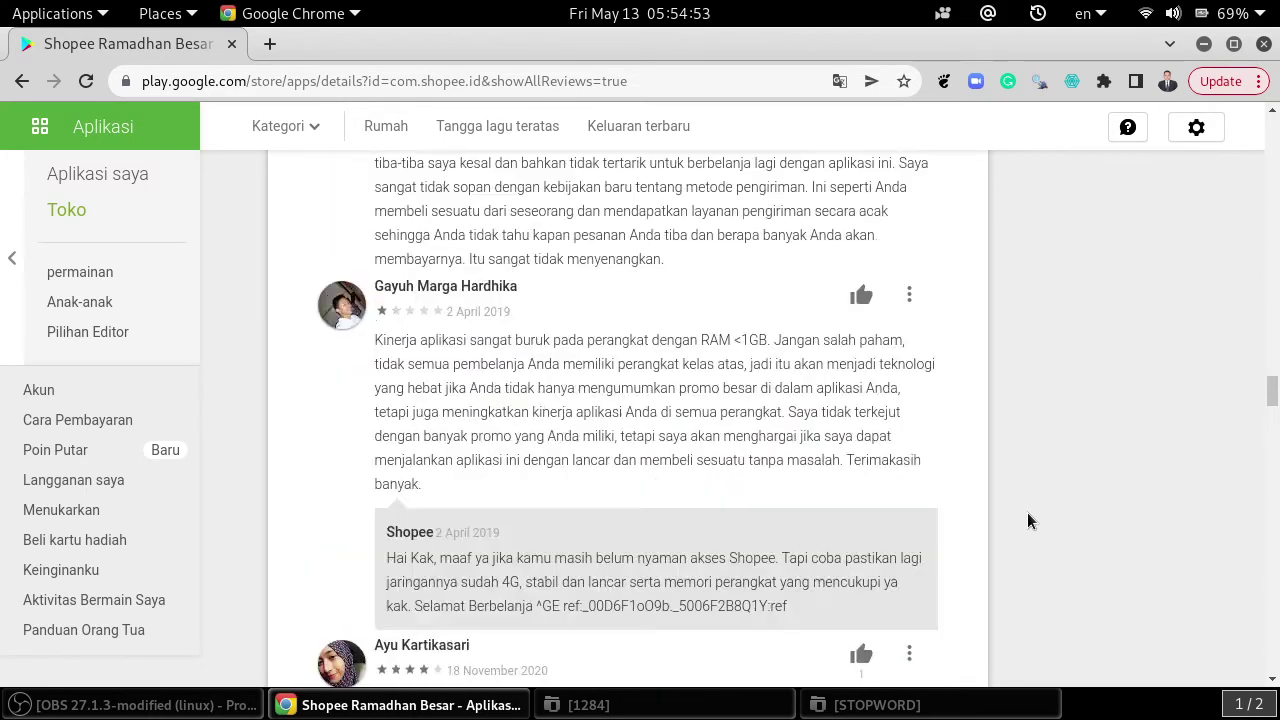
scroll(1027, 520, "up", 10)
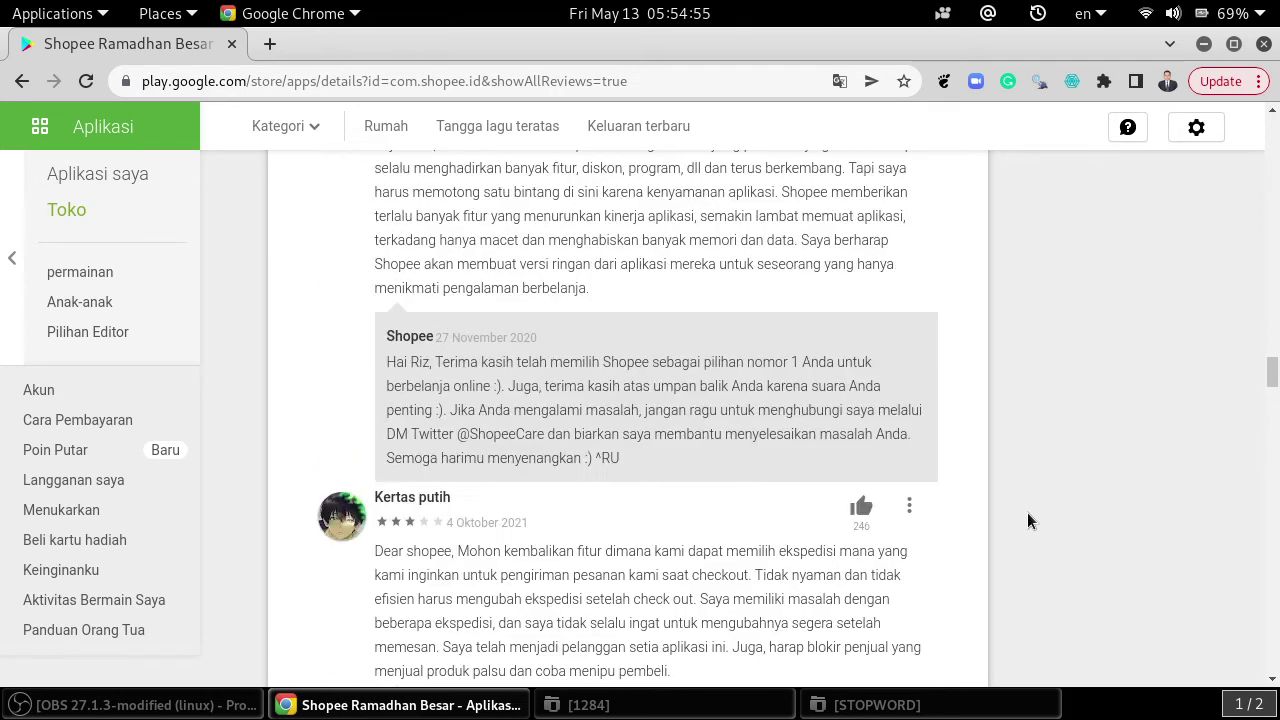
scroll(1027, 520, "up", 10)
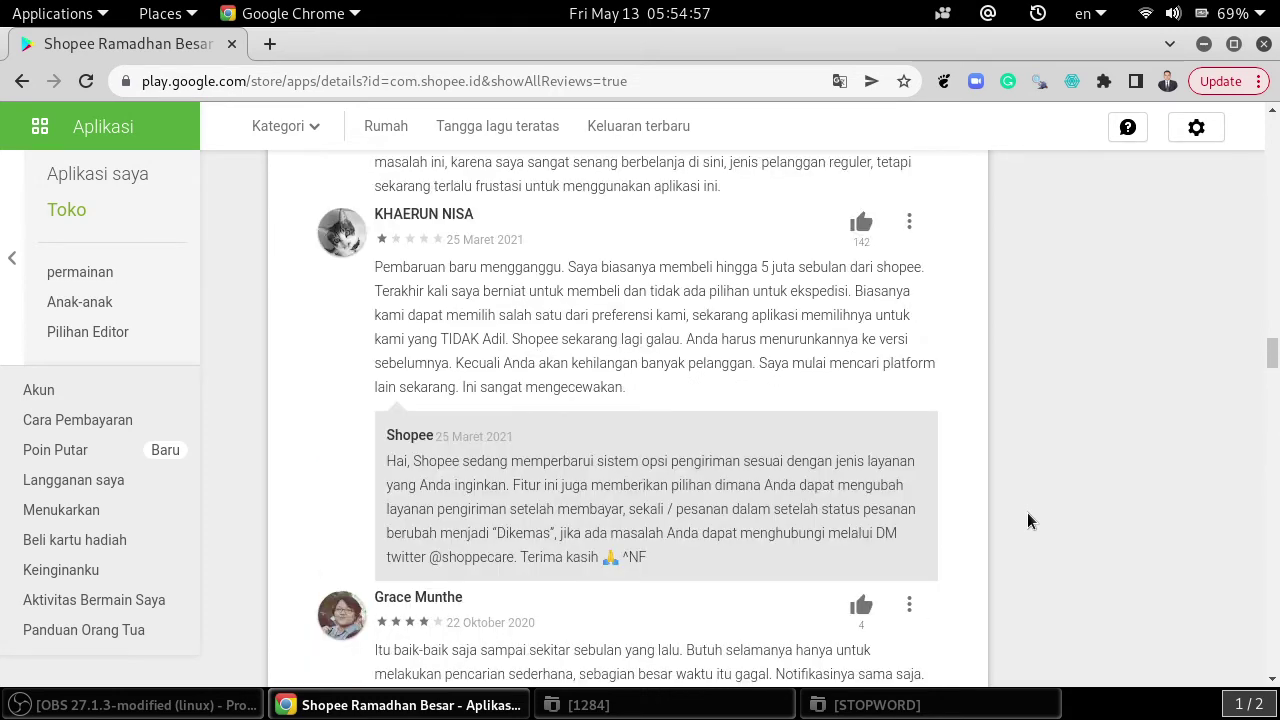
scroll(1027, 520, "up", 10)
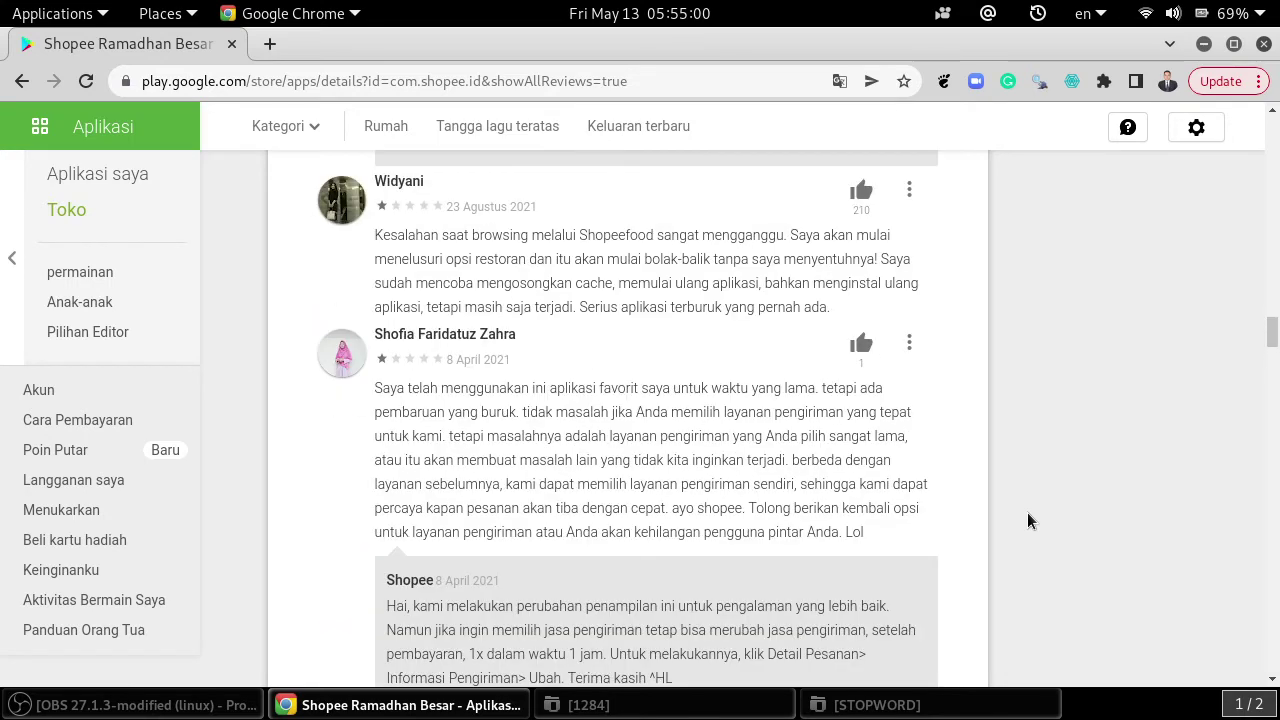
scroll(1027, 520, "up", 10)
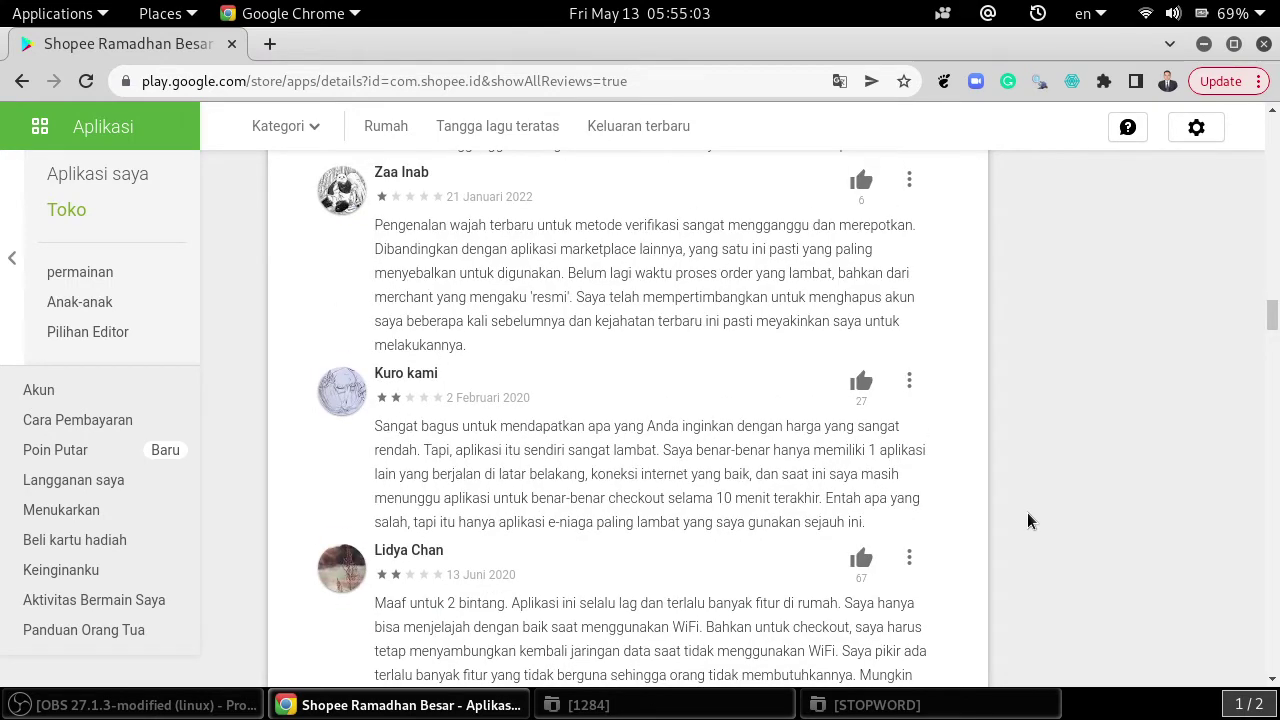
scroll(1027, 520, "up", 5)
scroll(1027, 520, "up", 3)
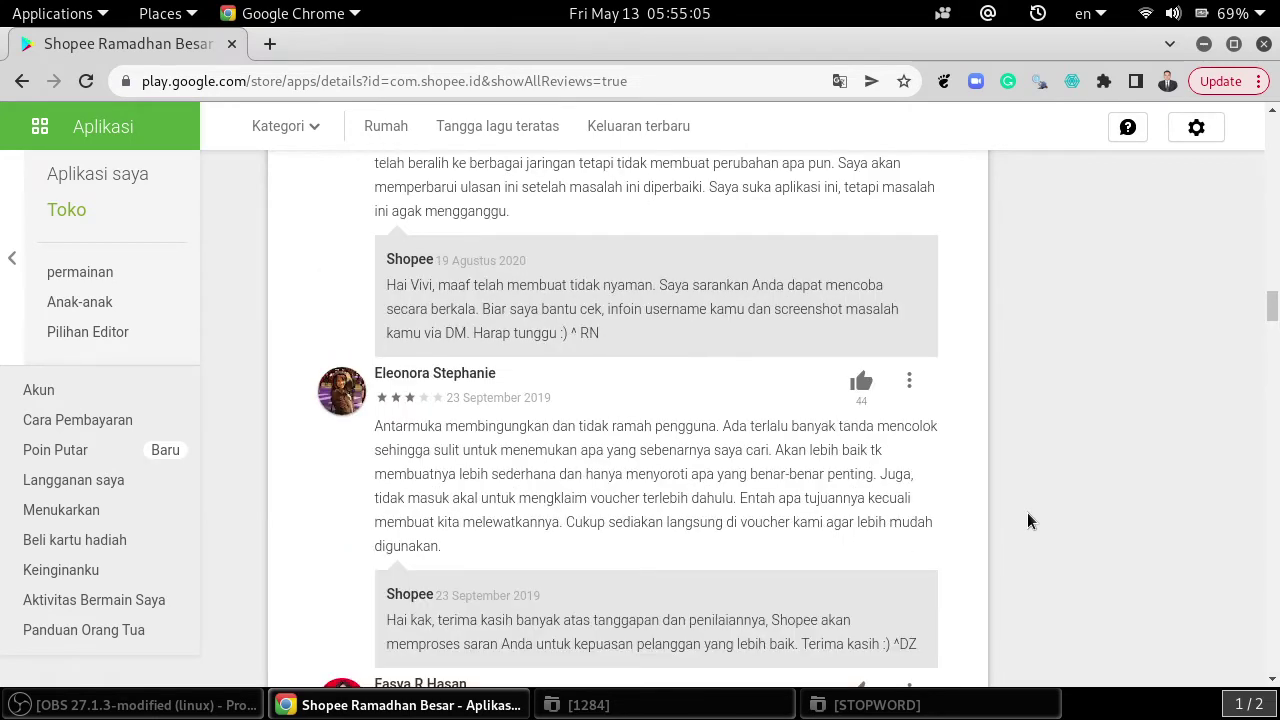
scroll(1027, 520, "up", 4)
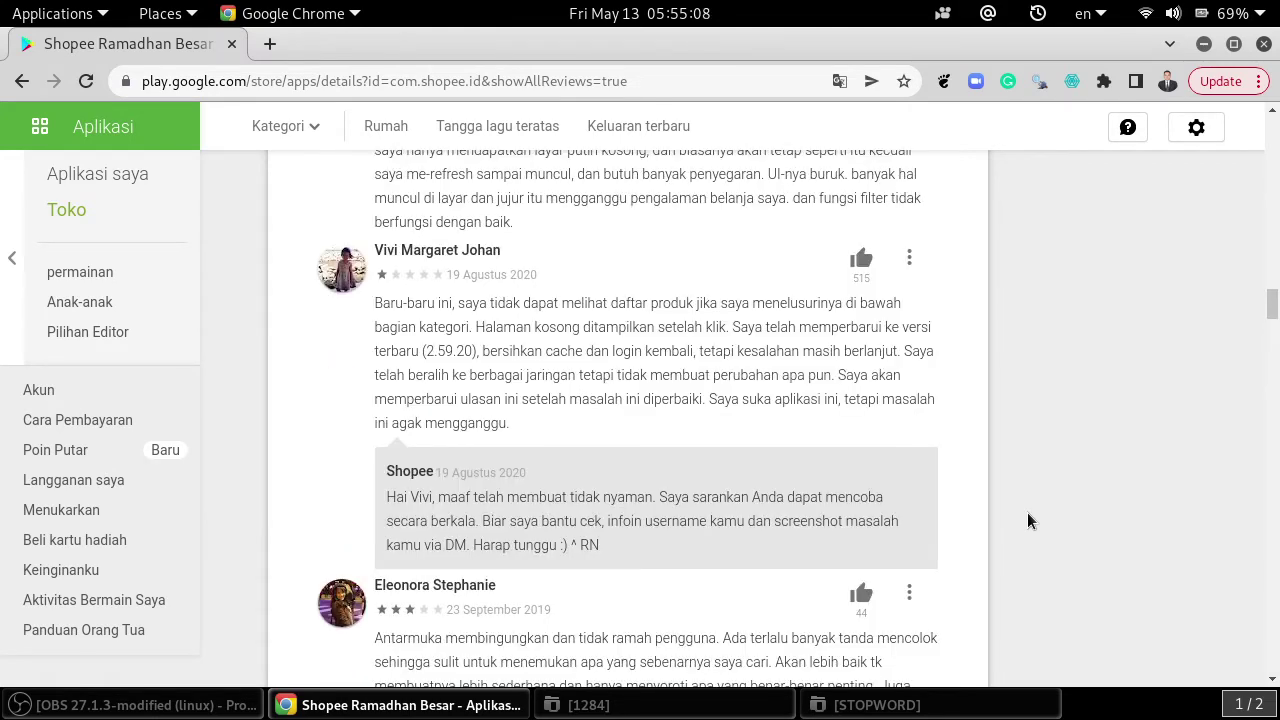
scroll(1027, 520, "up", 10)
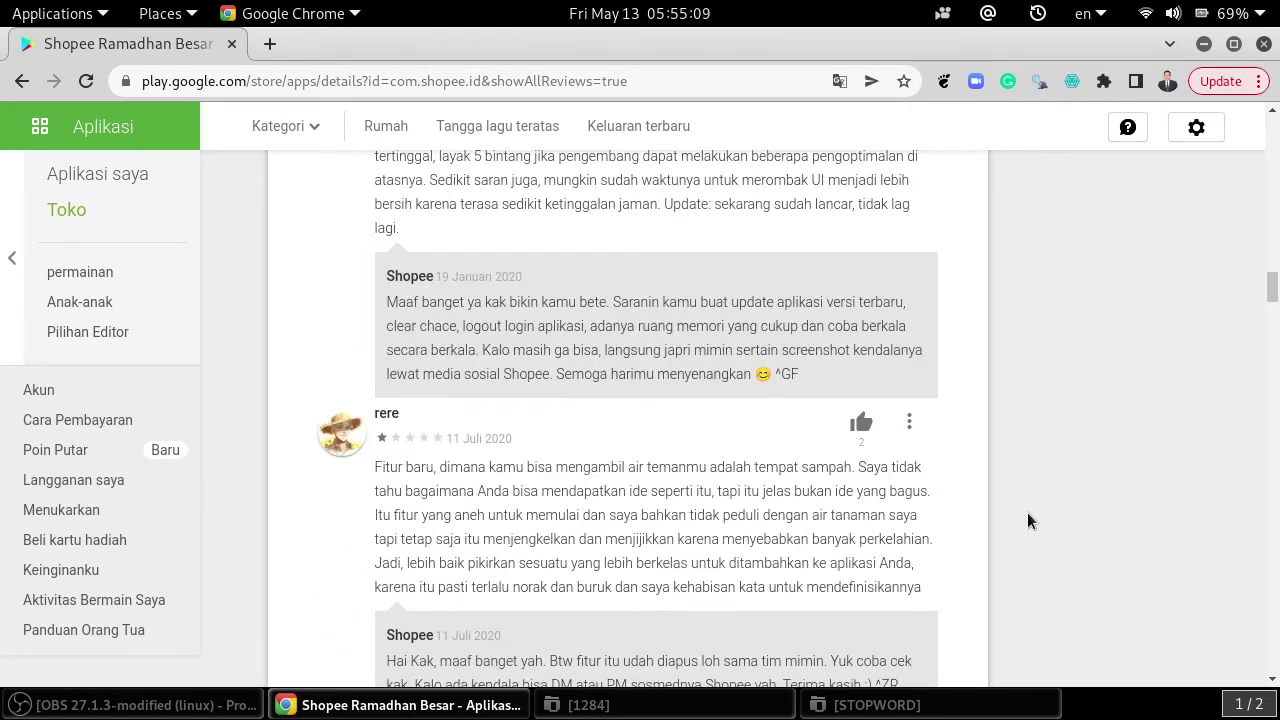
scroll(1027, 520, "up", 10)
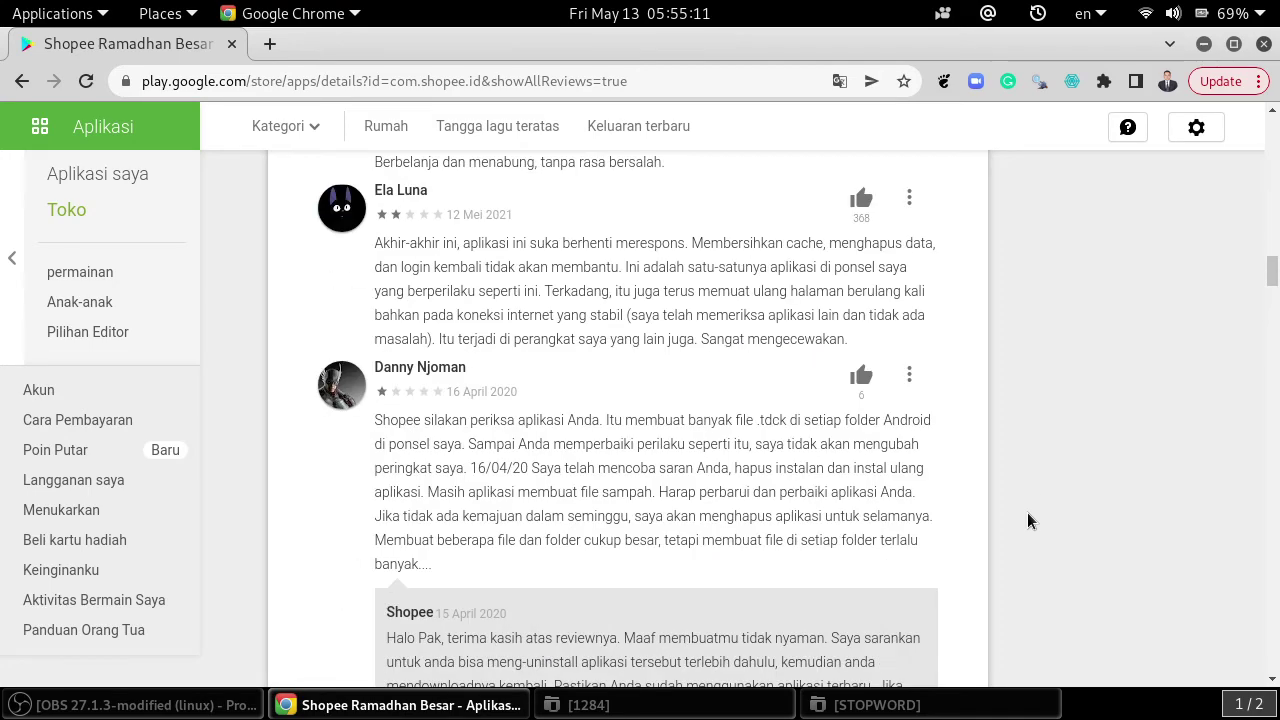
scroll(1027, 520, "up", 10)
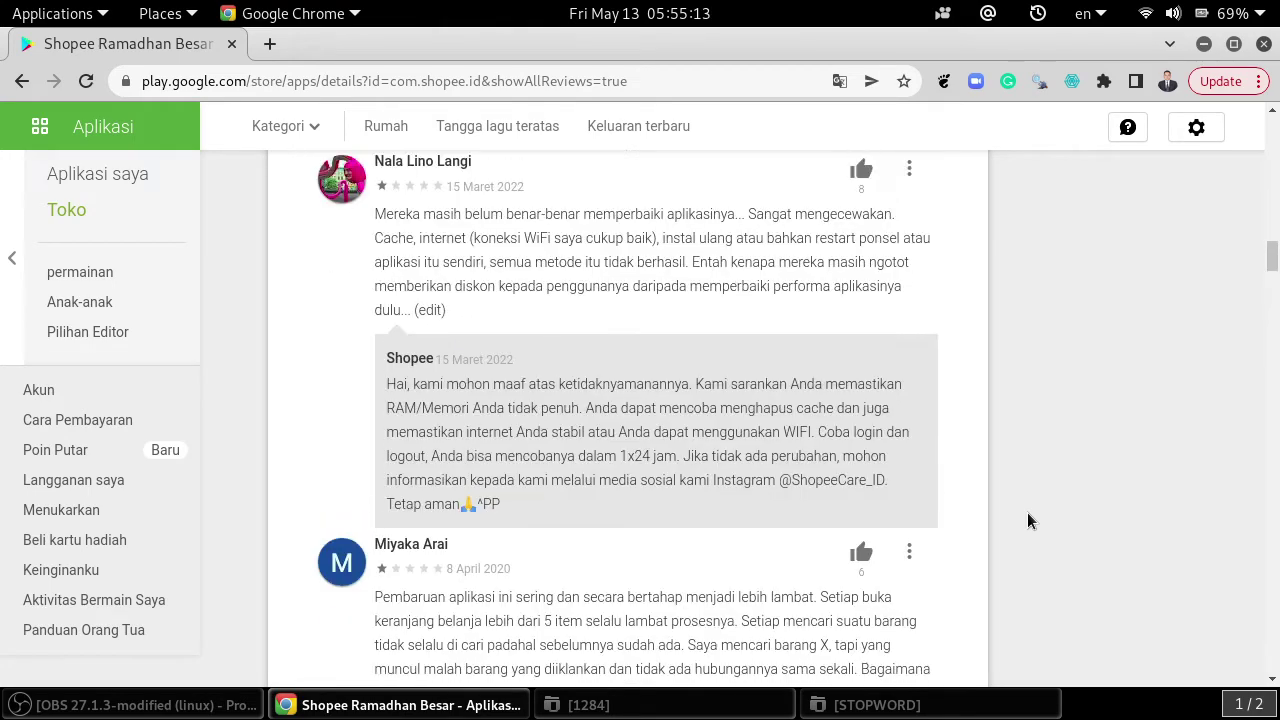
scroll(1027, 520, "up", 8)
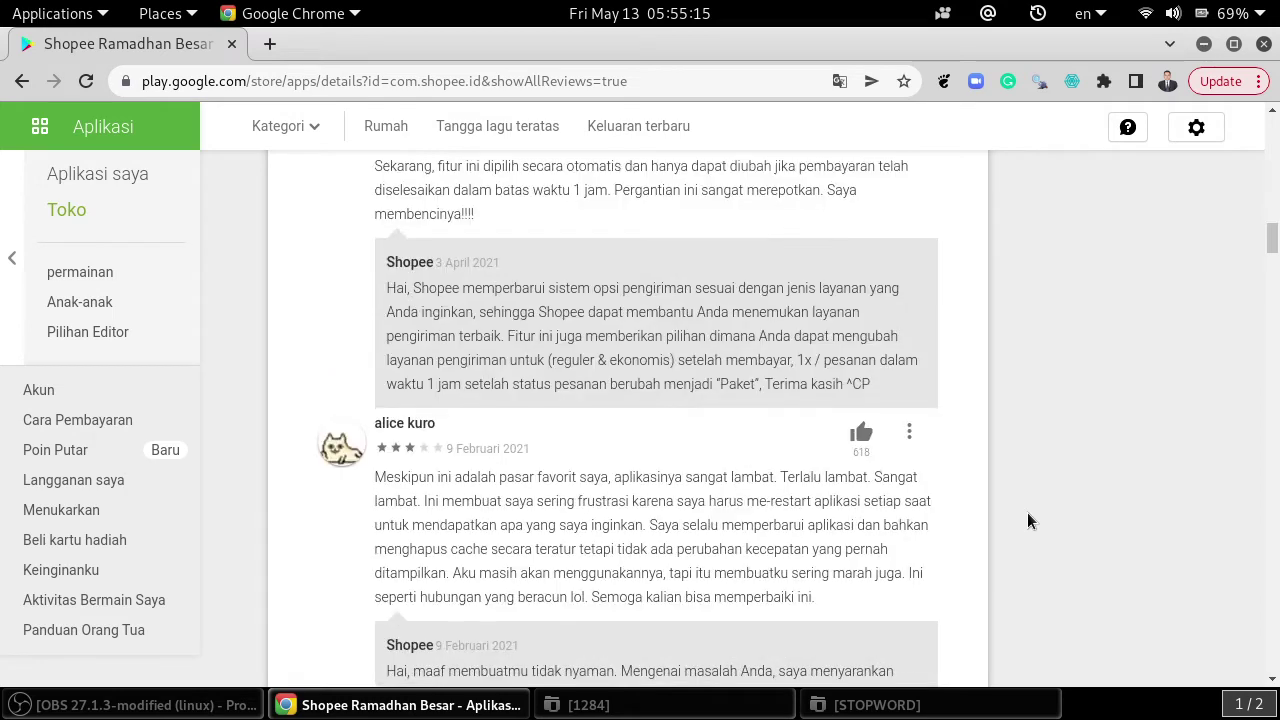
scroll(1027, 520, "up", 6)
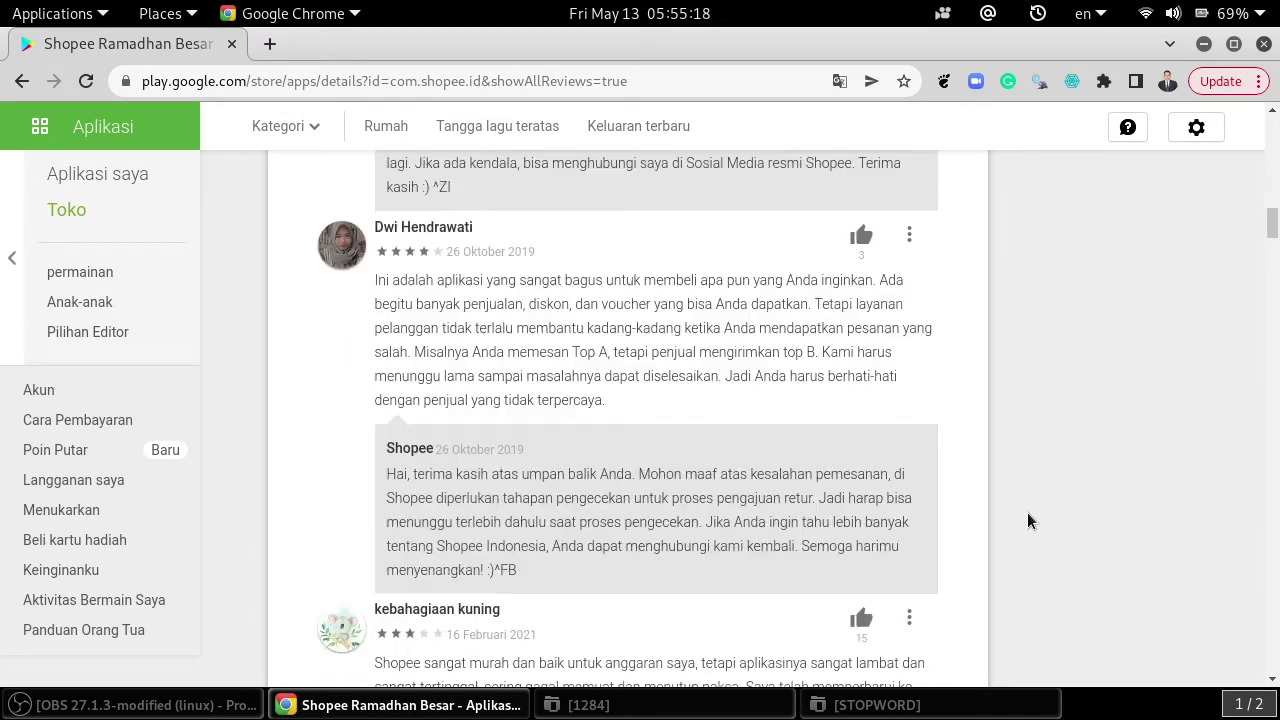
scroll(1027, 521, "up", 4)
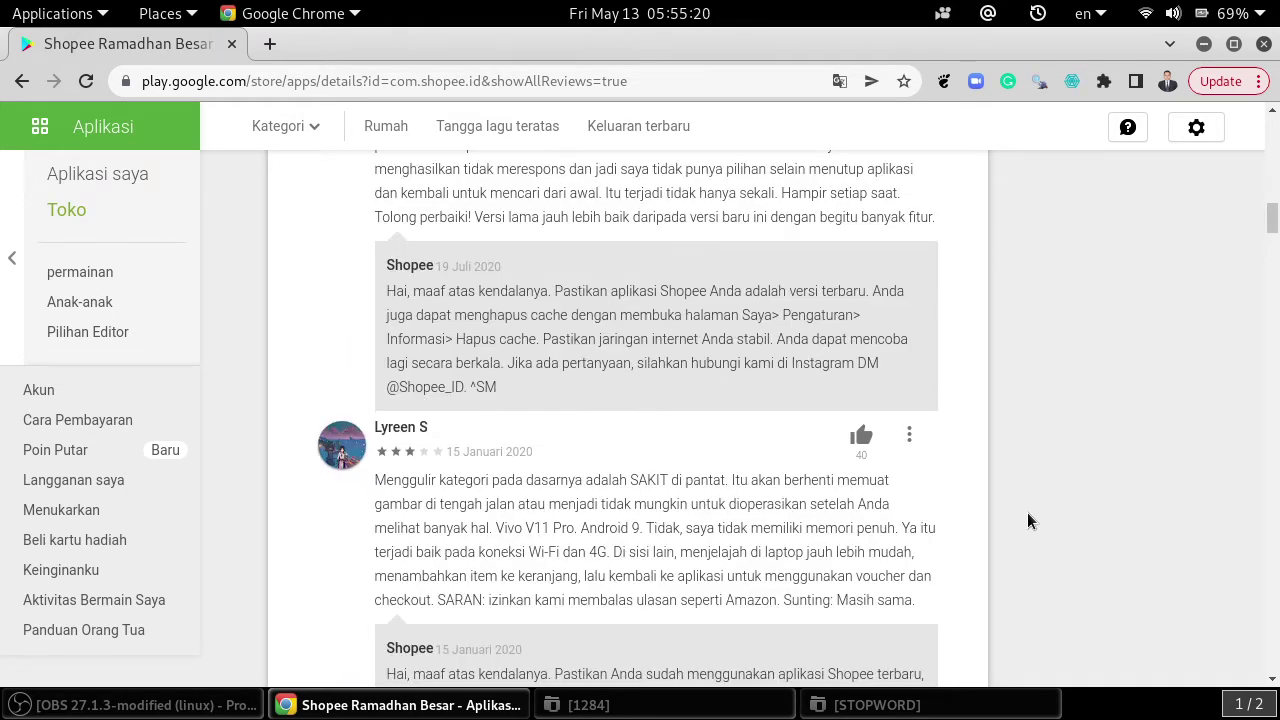
scroll(1027, 520, "up", 6)
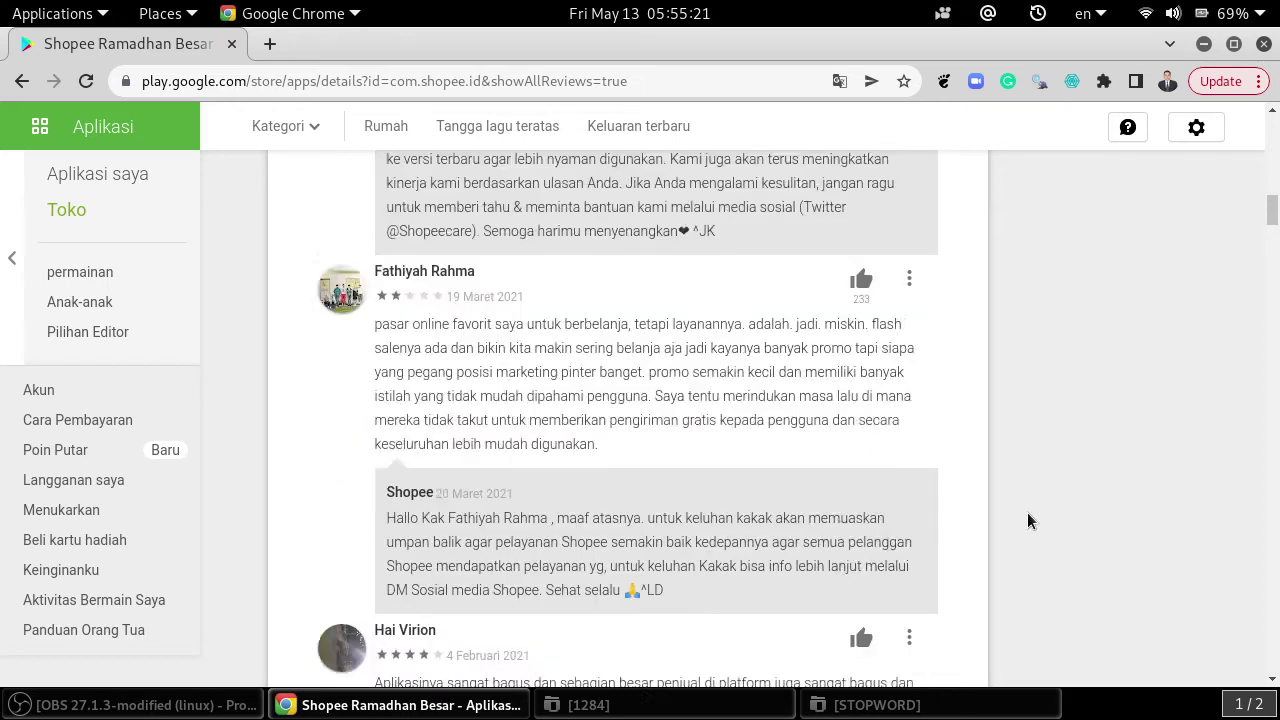
scroll(1027, 520, "up", 5)
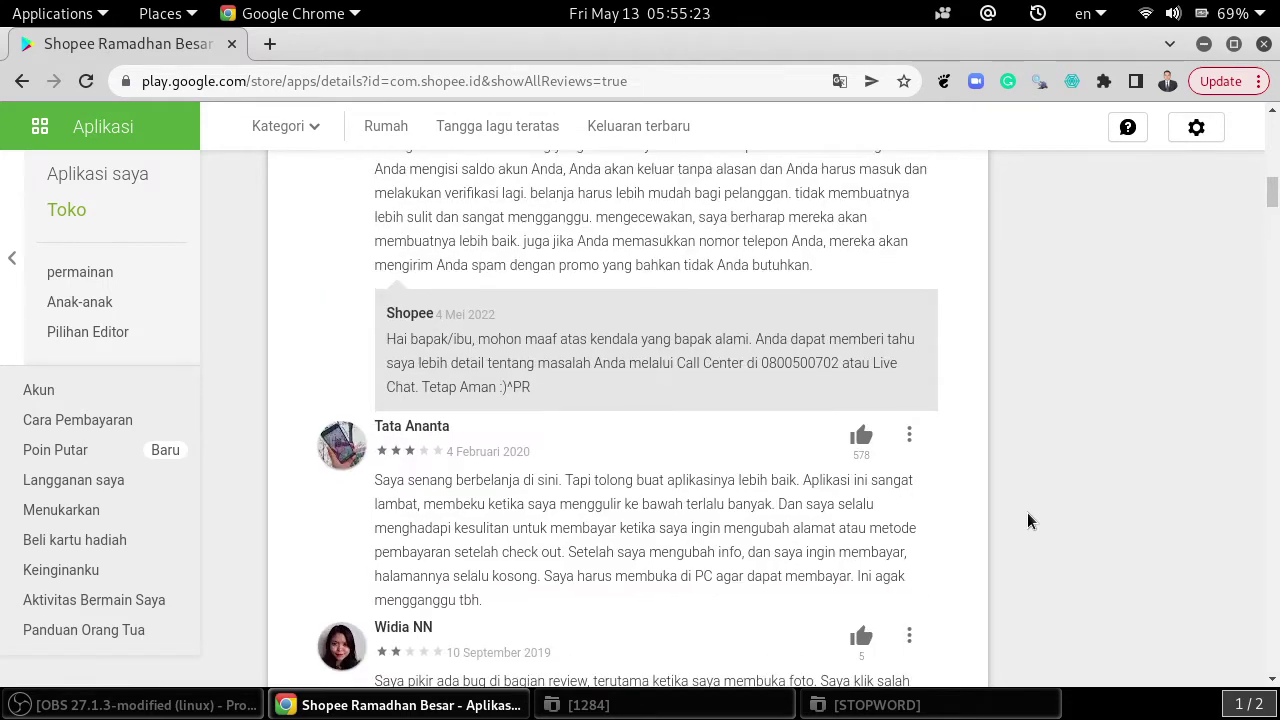
scroll(1027, 521, "up", 6)
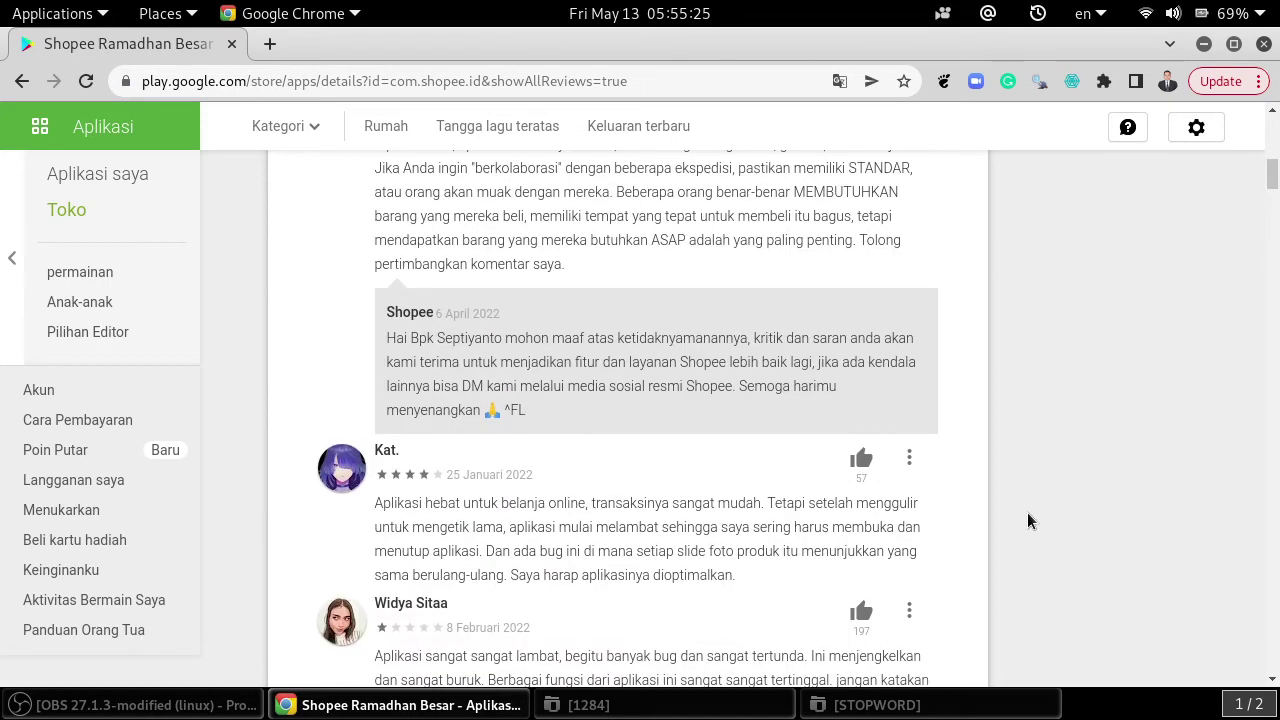
scroll(1027, 520, "up", 8)
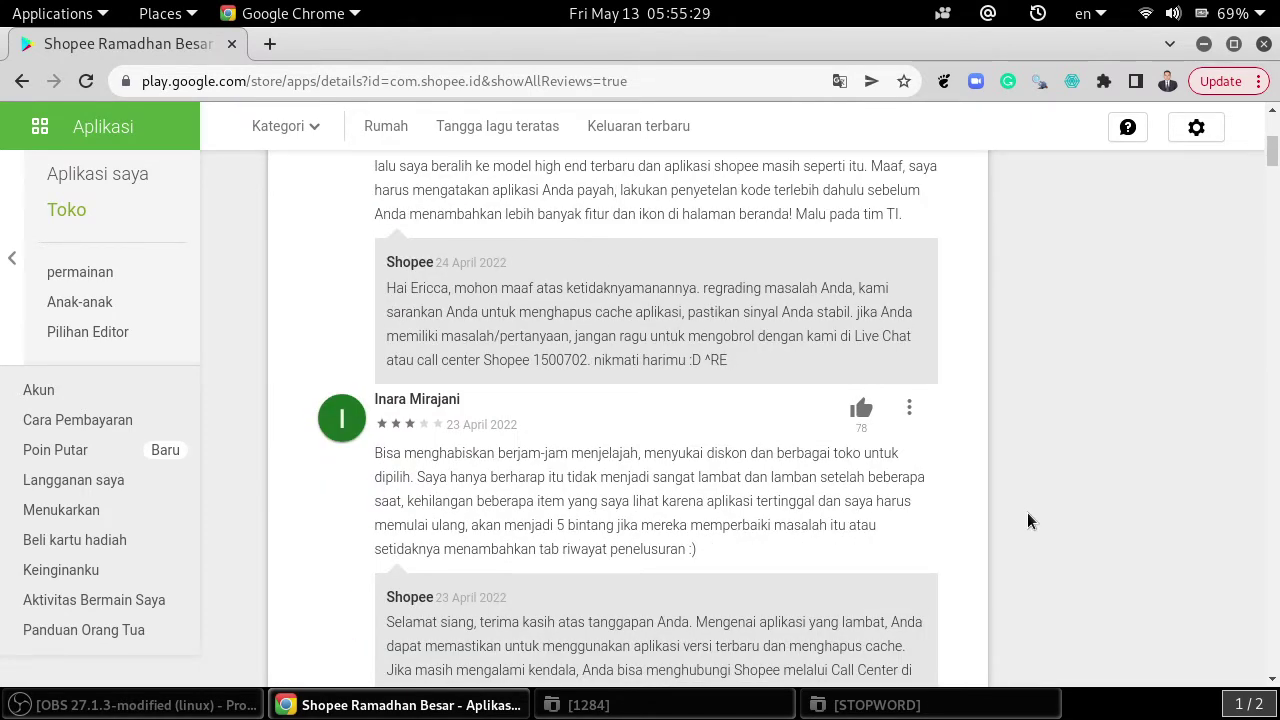
scroll(1028, 515, "up", 5)
scroll(1027, 512, "up", 10)
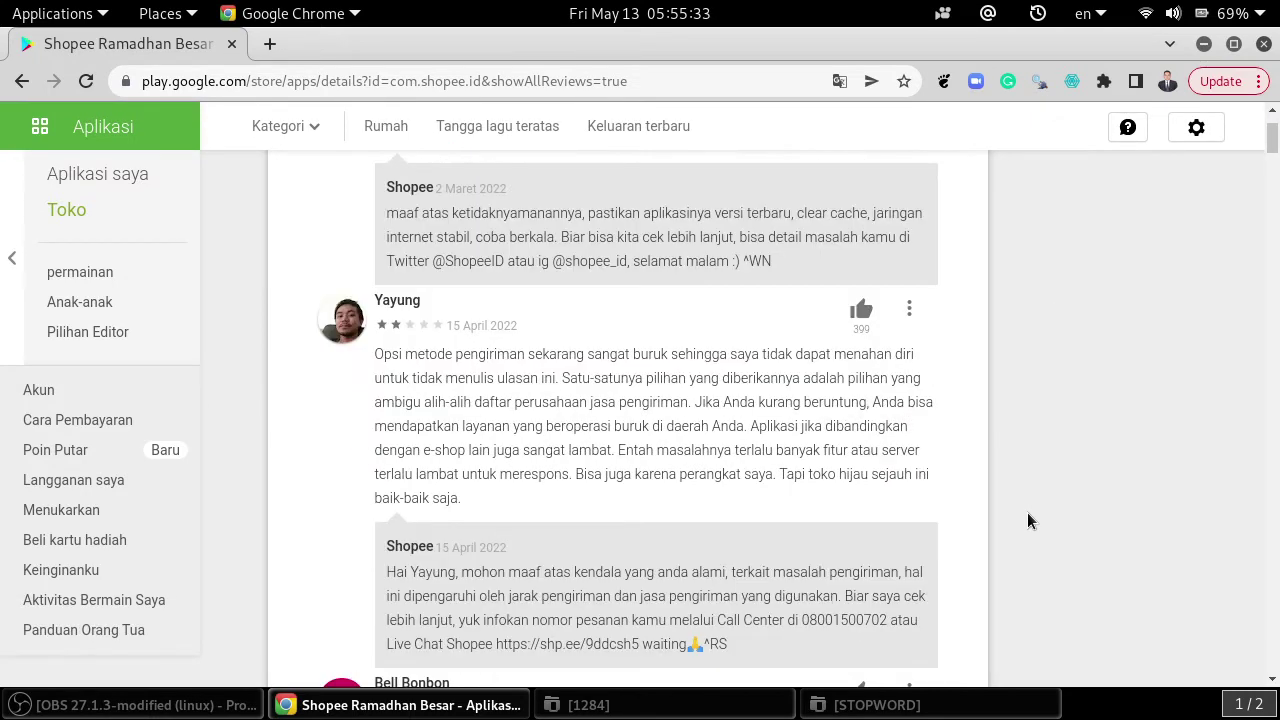
scroll(1027, 512, "up", 5)
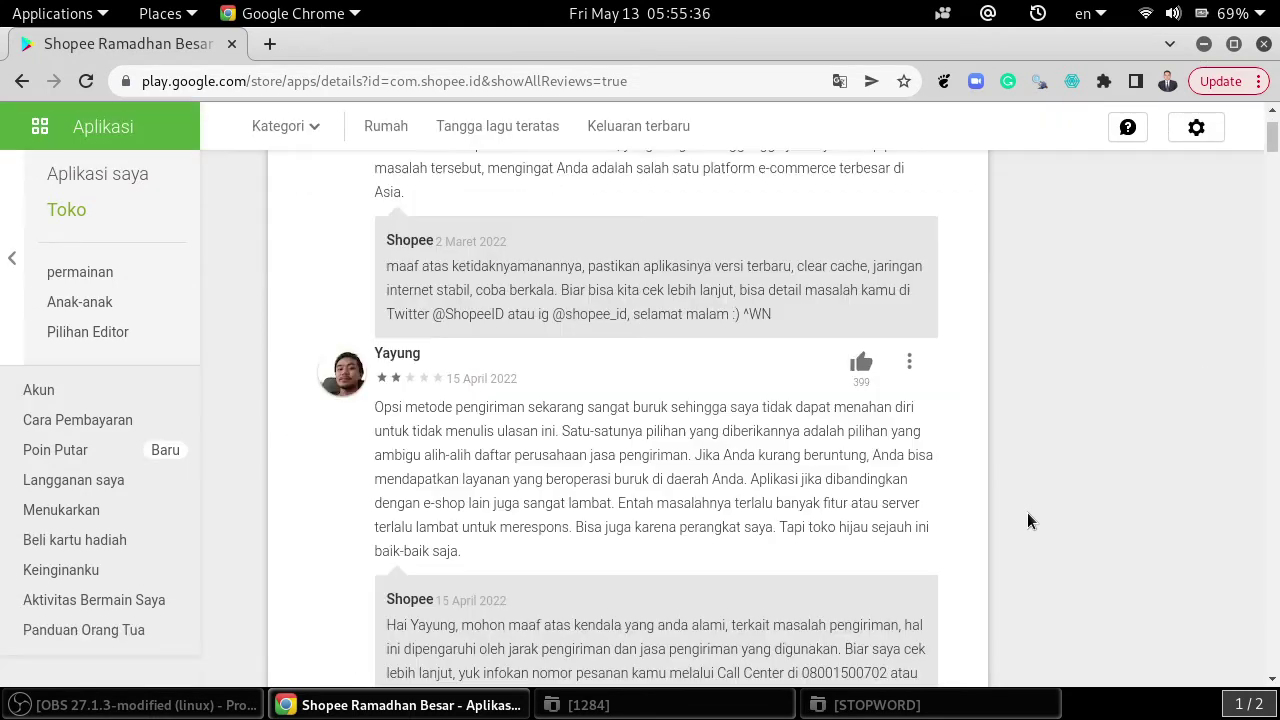
scroll(1027, 512, "up", 3)
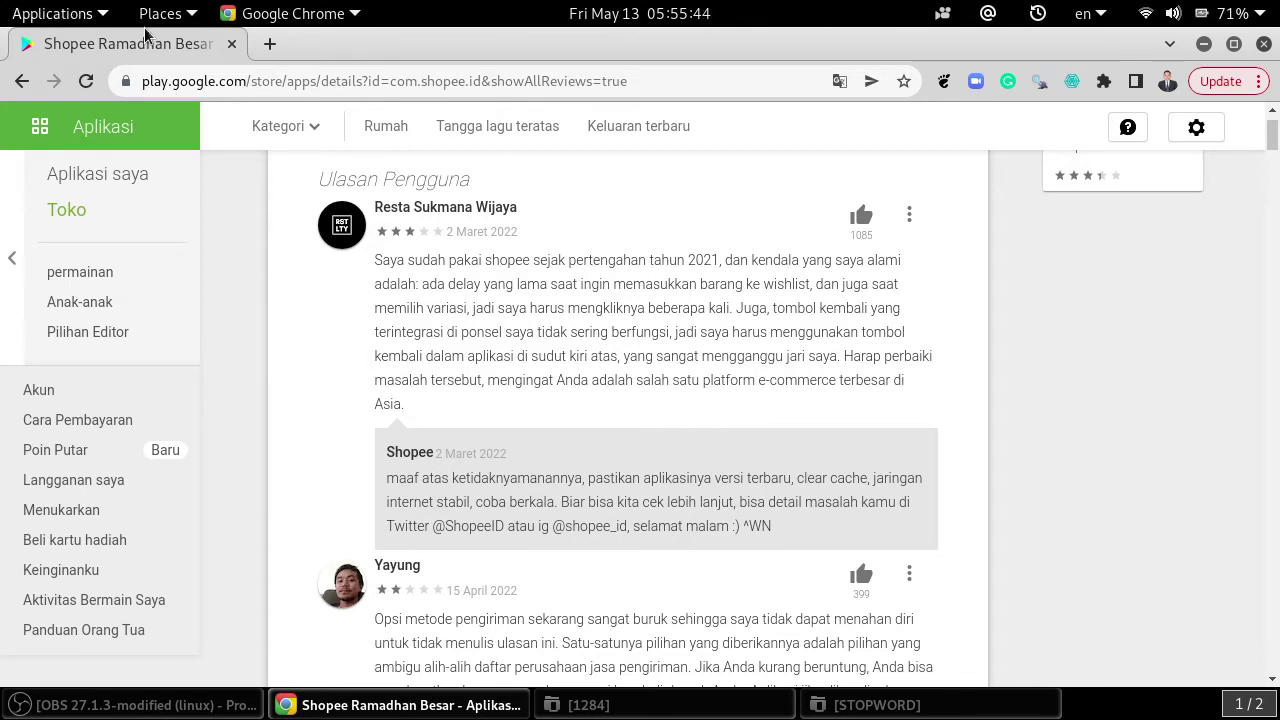
- Launch WPS Spreadsheets from the WPS Office applications with a blank workbook
left_click(75, 15)
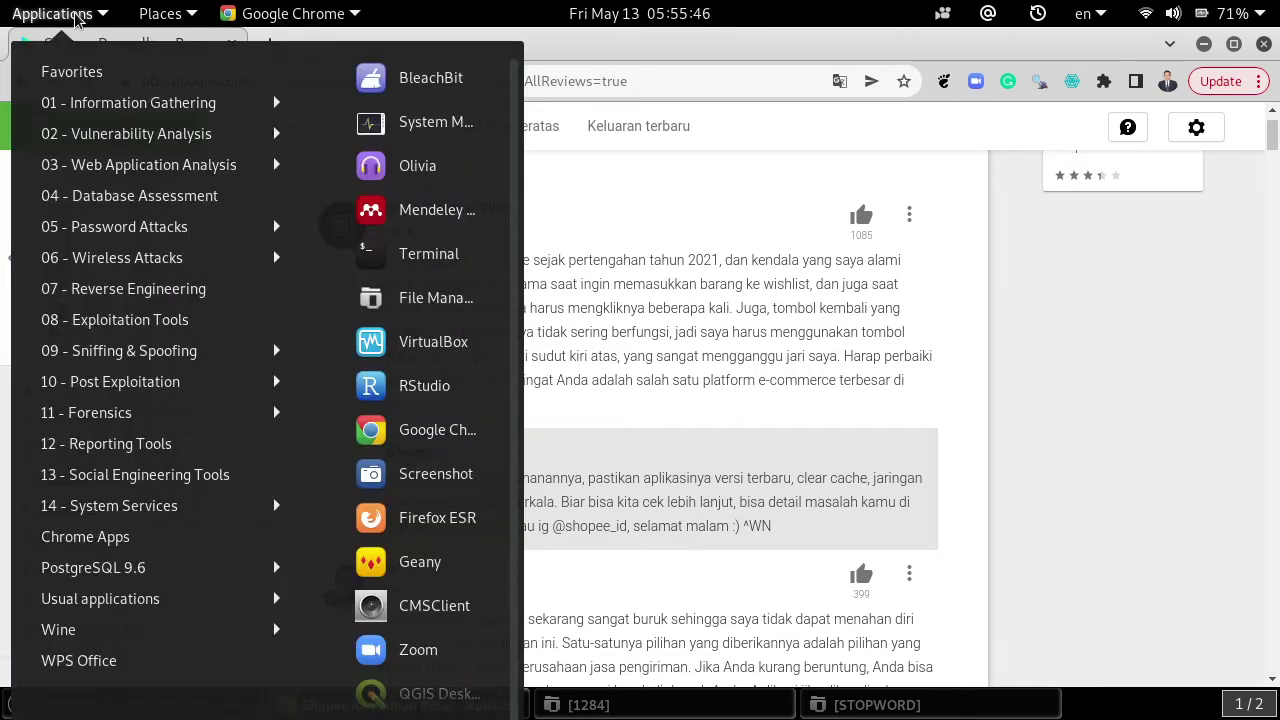
left_click(77, 18)
left_click(77, 18)
mouse_move(146, 668)
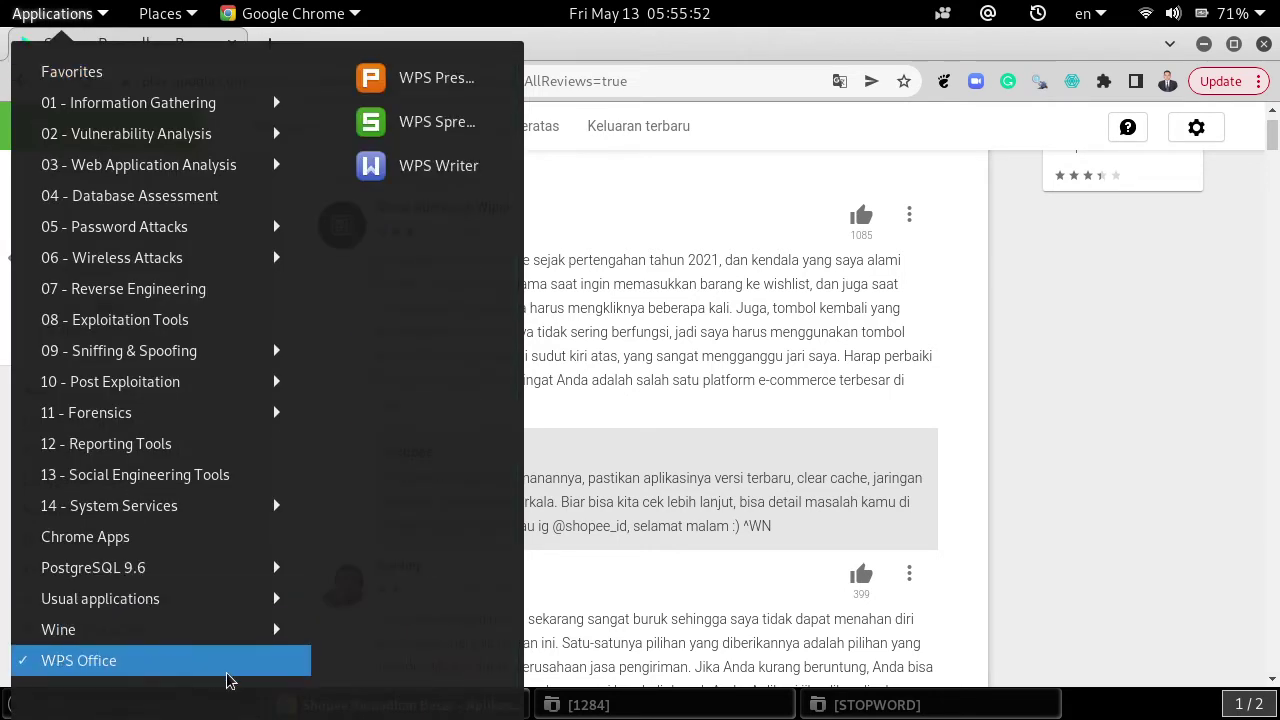
left_click(457, 130)
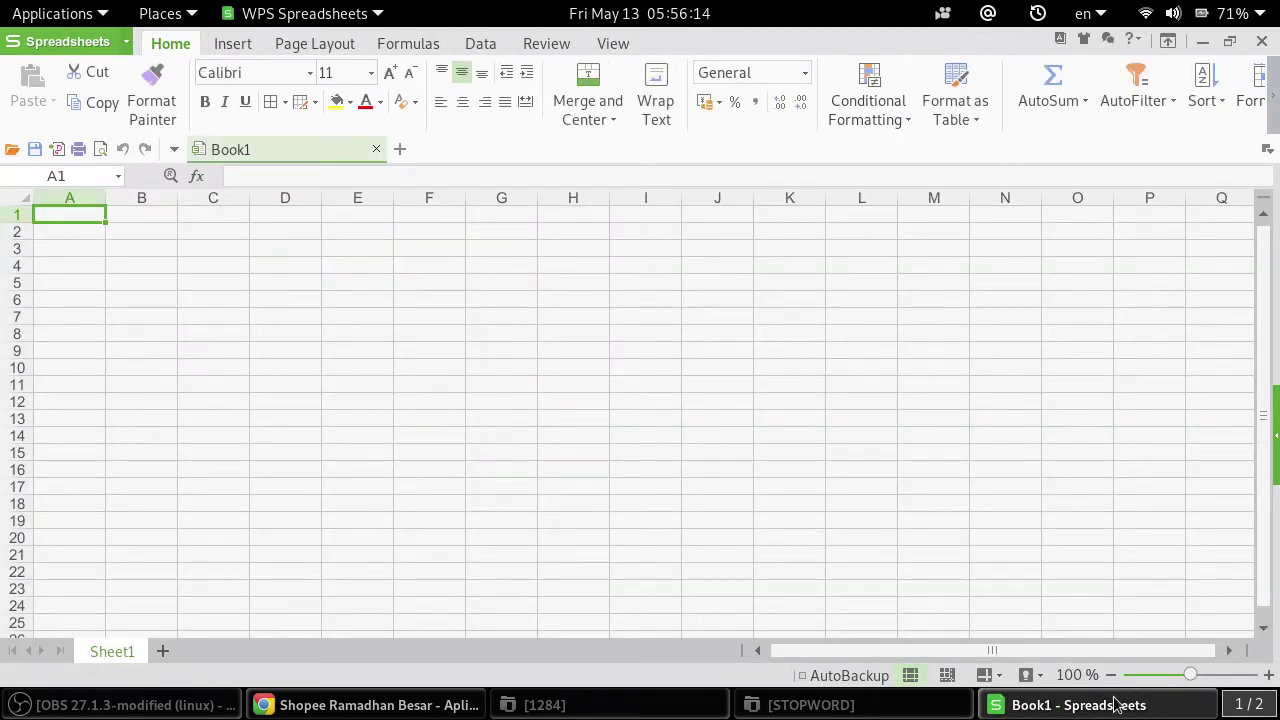
left_click(1117, 704)
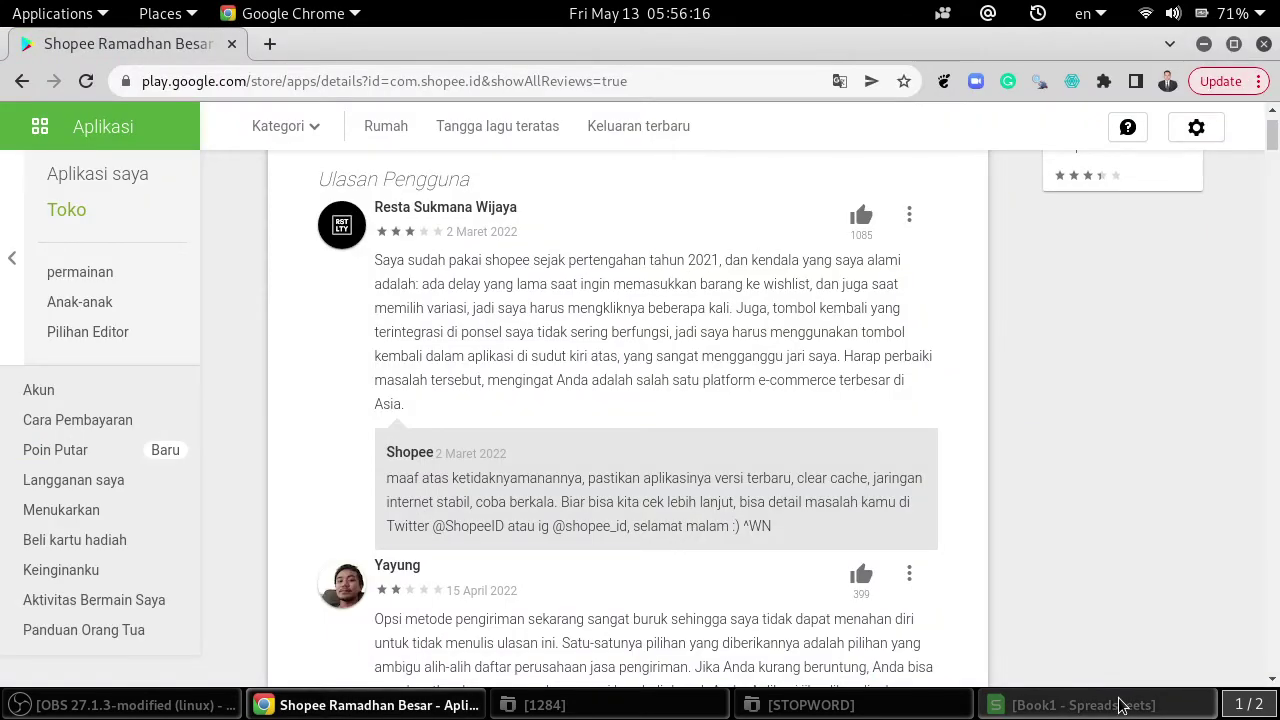
left_click(1120, 705)
left_click(1120, 705)
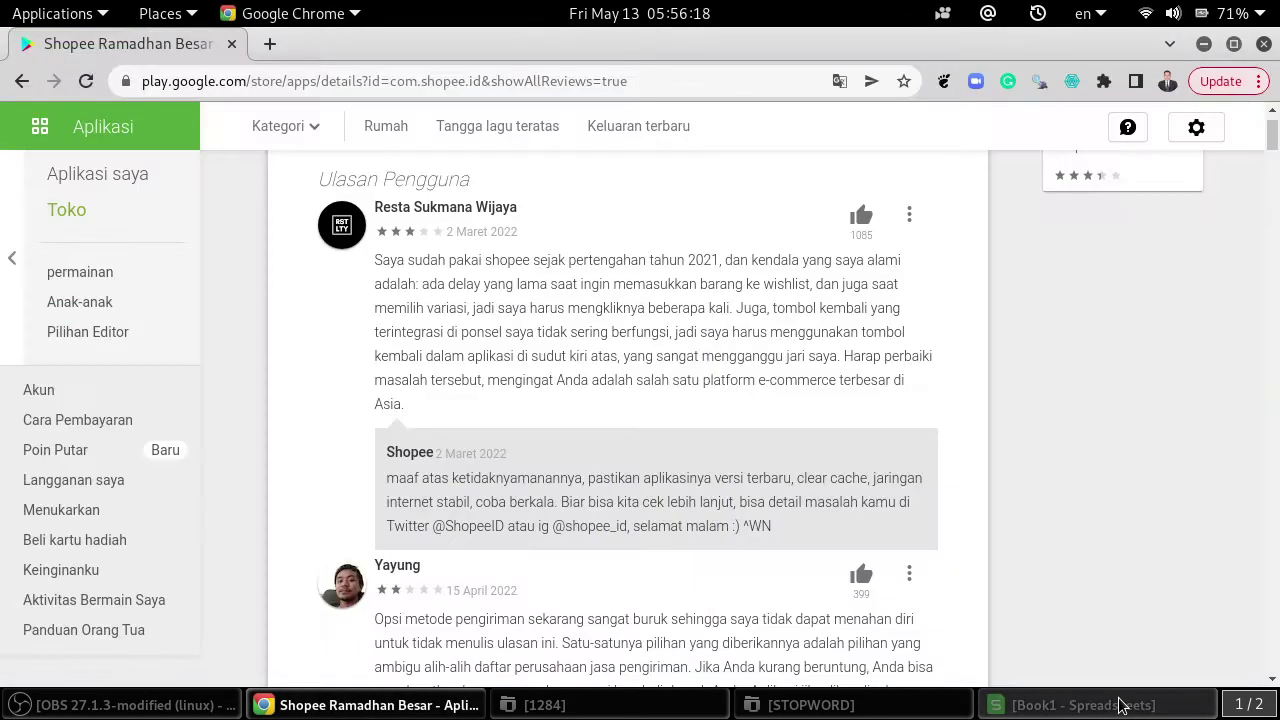
left_click(1120, 705)
- Look through the installed office applications for other spreadsheet programs, such as those of LibreOffice
left_click(60, 13)
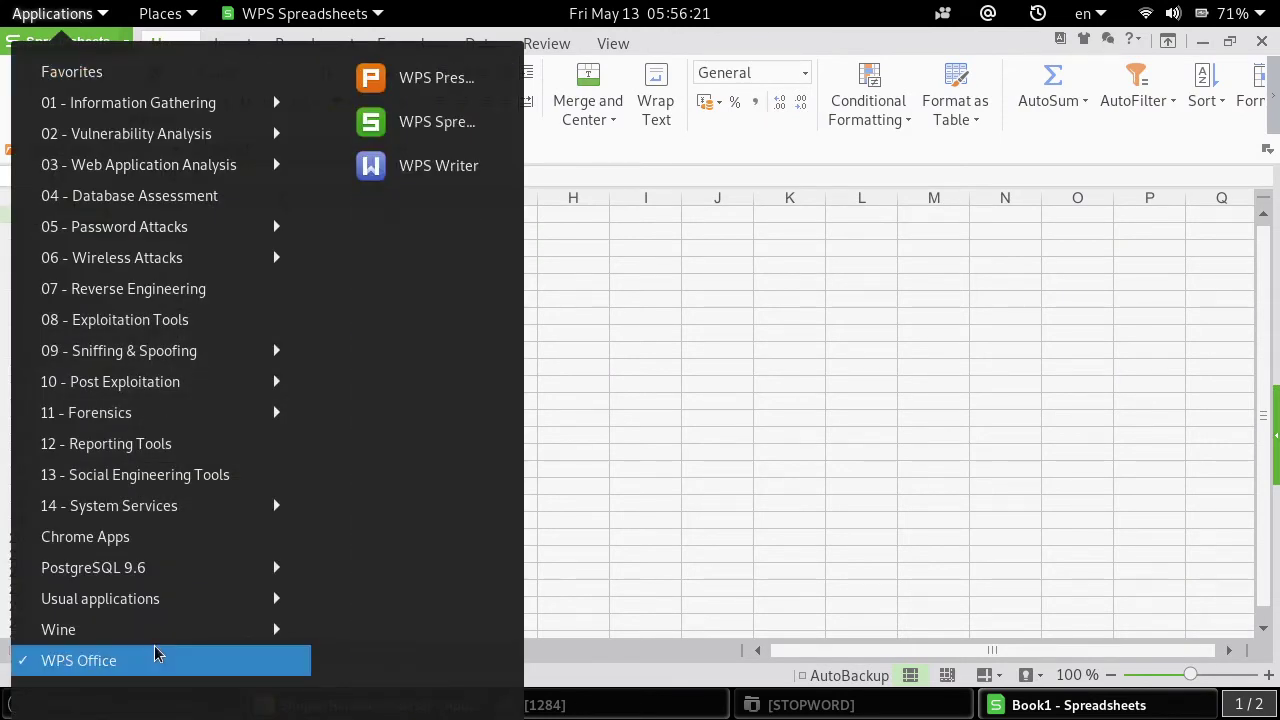
left_click(173, 596)
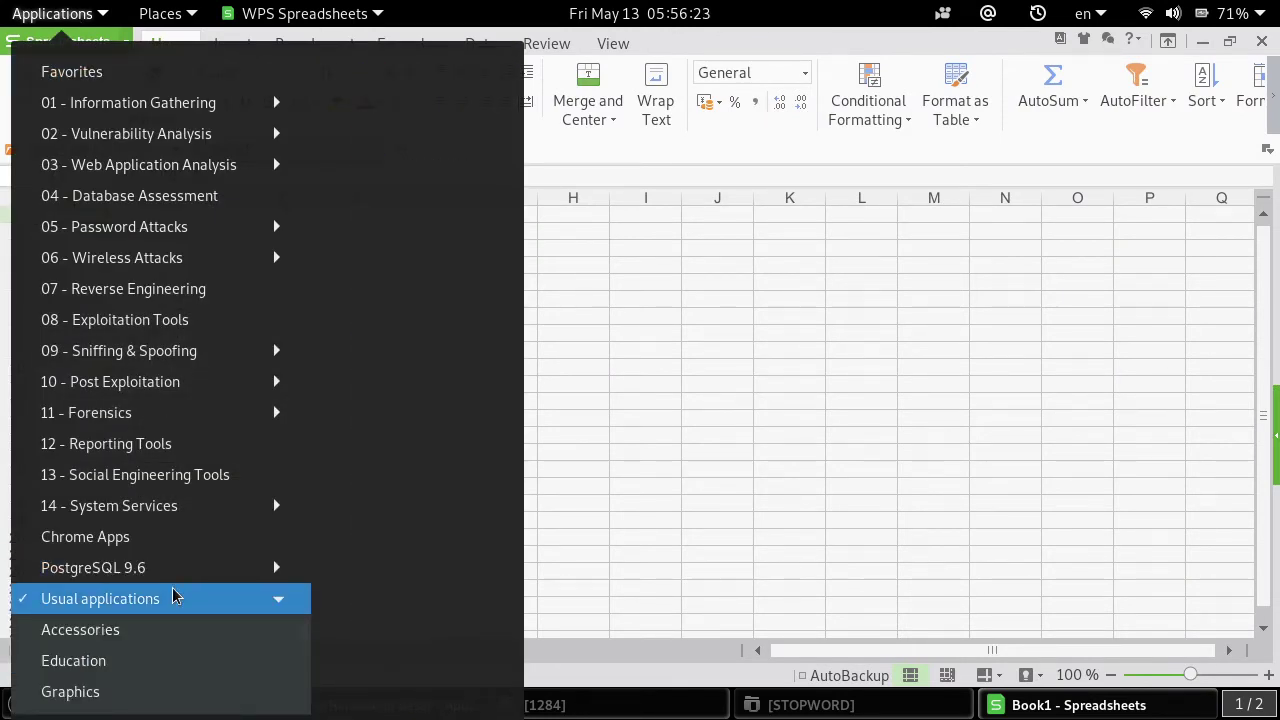
mouse_move(81, 702)
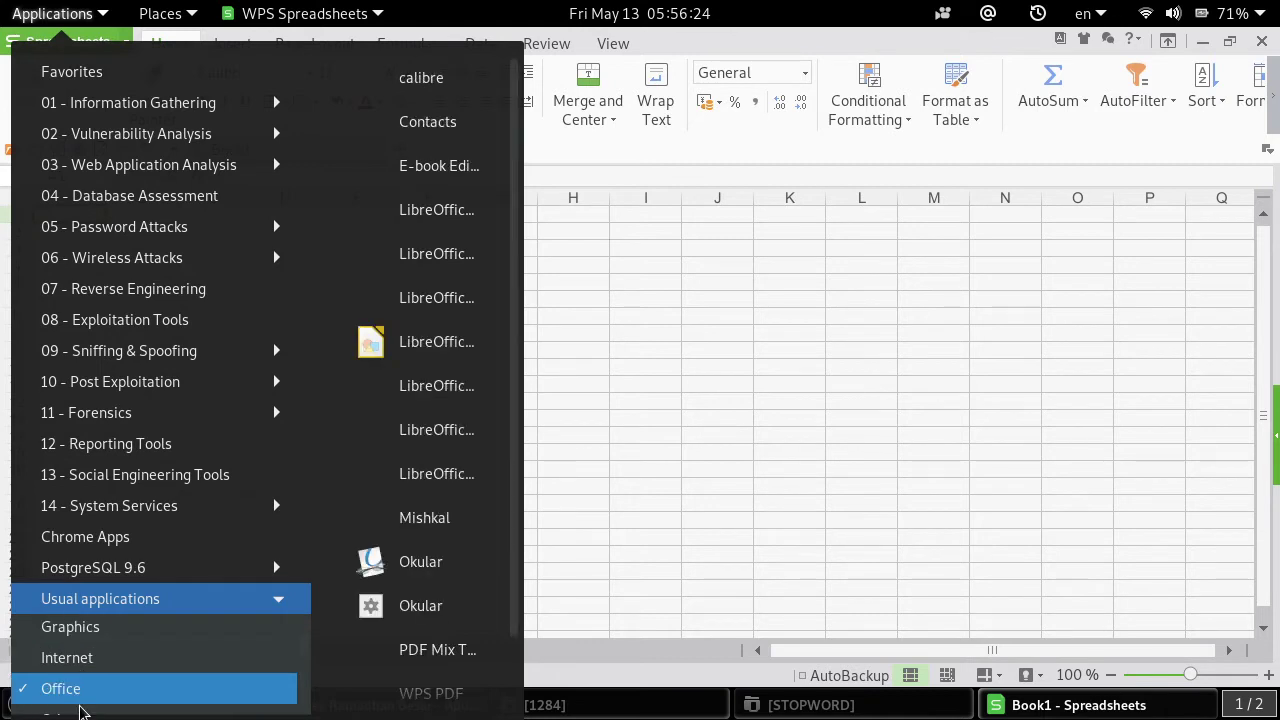
mouse_move(86, 662)
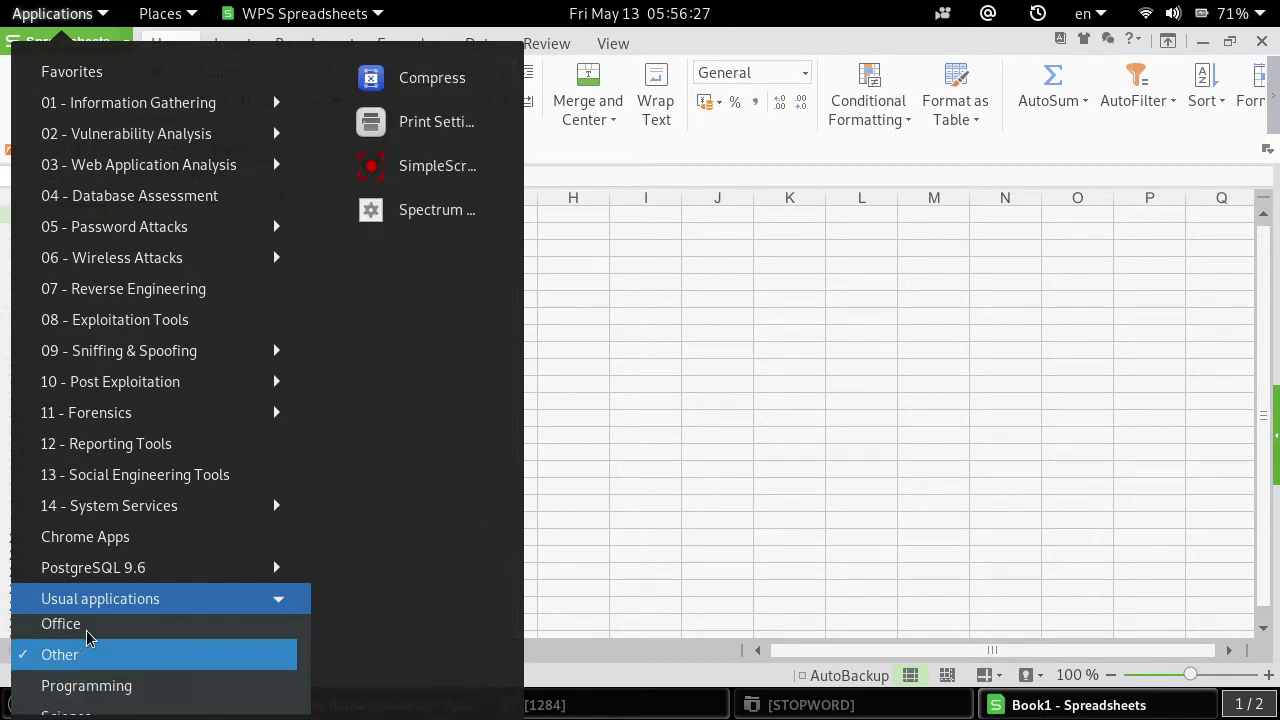
mouse_move(89, 625)
scroll(432, 555, "down", 2)
scroll(432, 555, "down", 1)
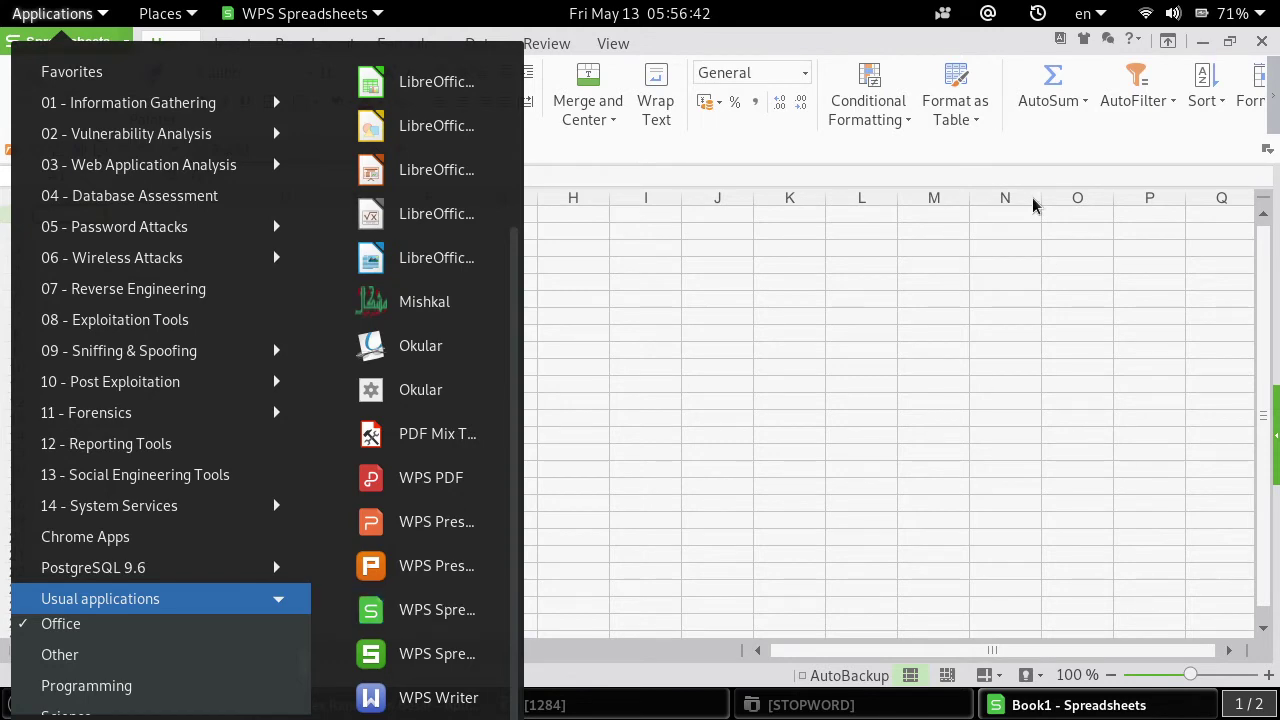
left_click(868, 50)
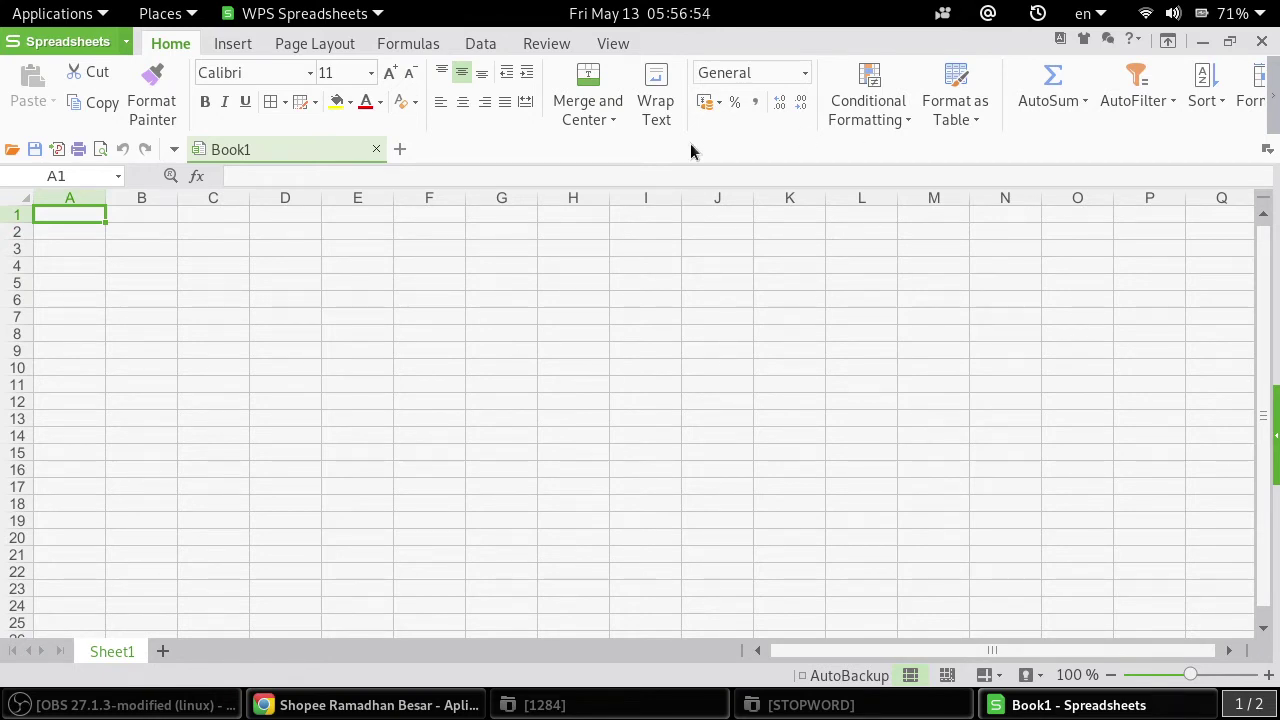
- Switch to Google Chrome and read the Web Scraper extension's instructions for opening Developer Tools, highlighting the Ctrl+Shift+I shortcut
left_click(449, 705)
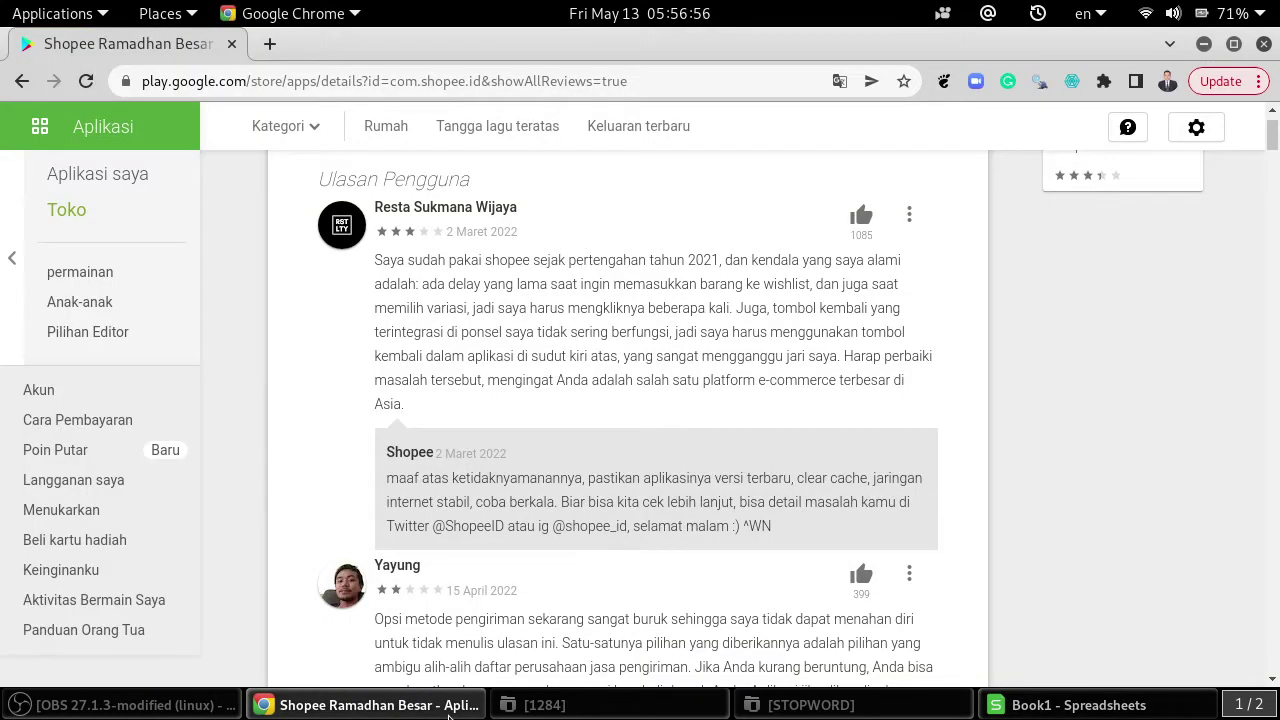
left_click(1073, 83)
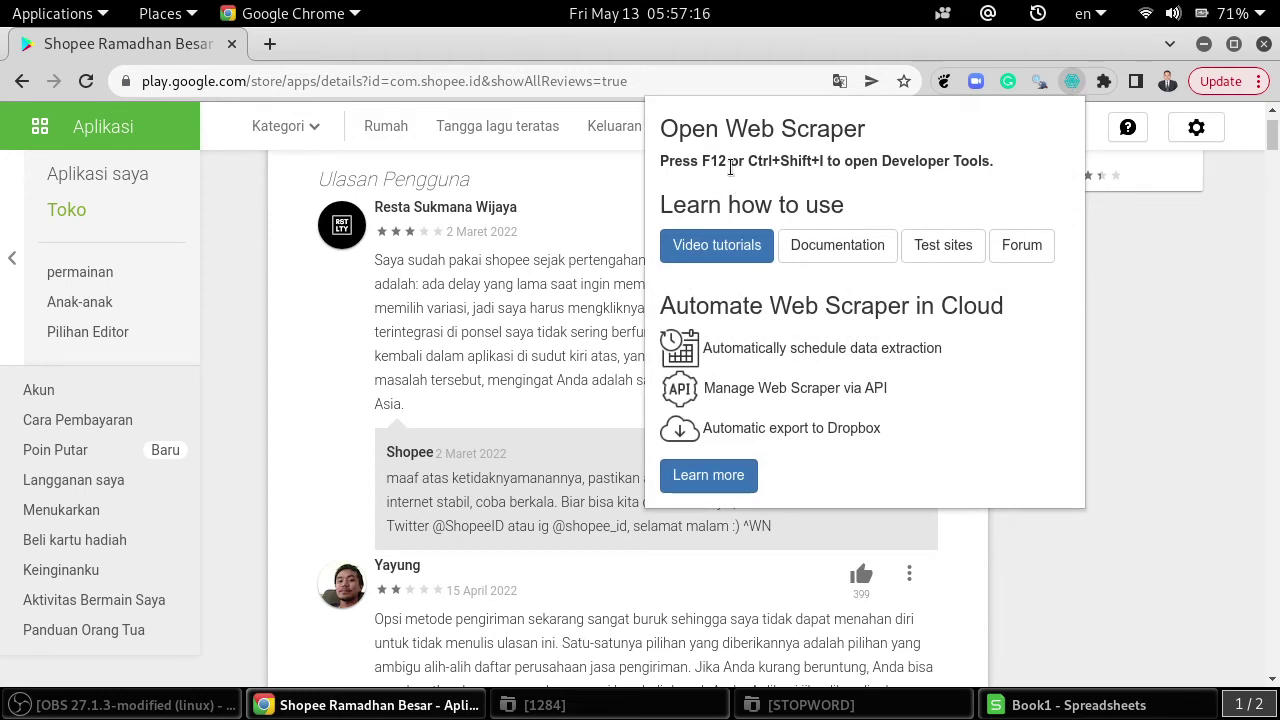
left_click_drag(704, 160, 725, 160)
left_click(749, 163)
left_click_drag(749, 163, 823, 162)
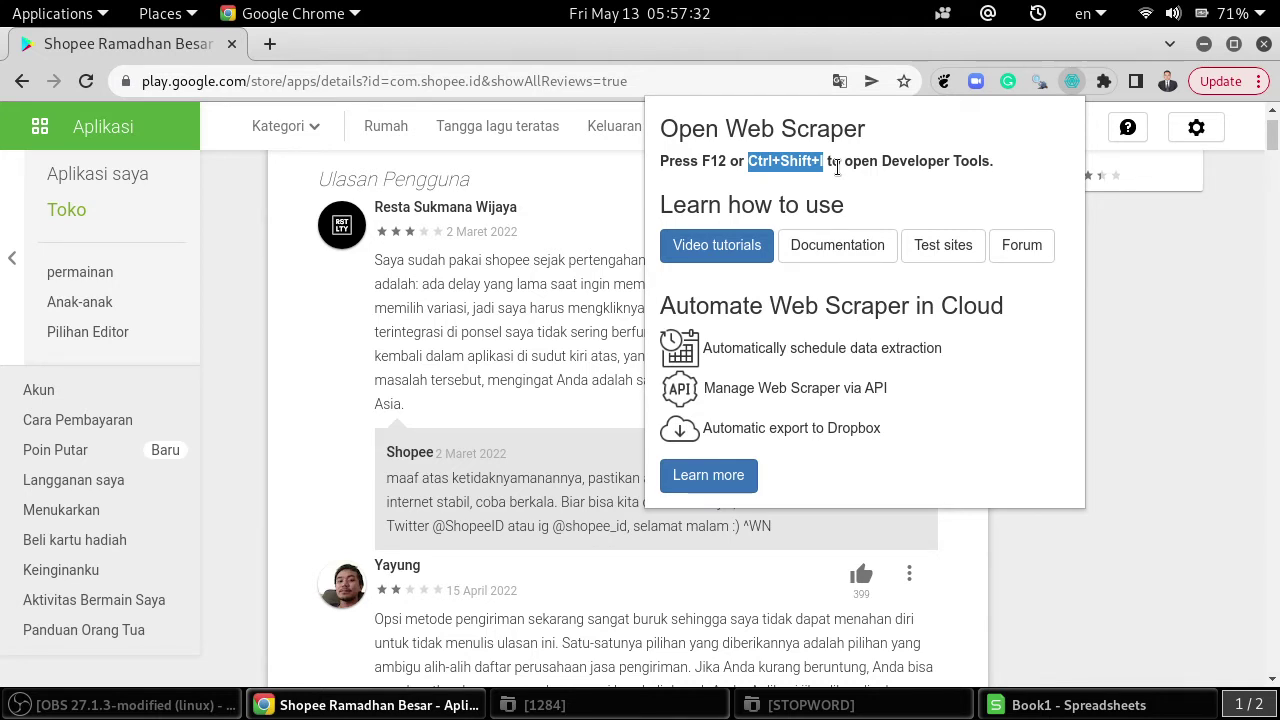
left_click(1191, 326)
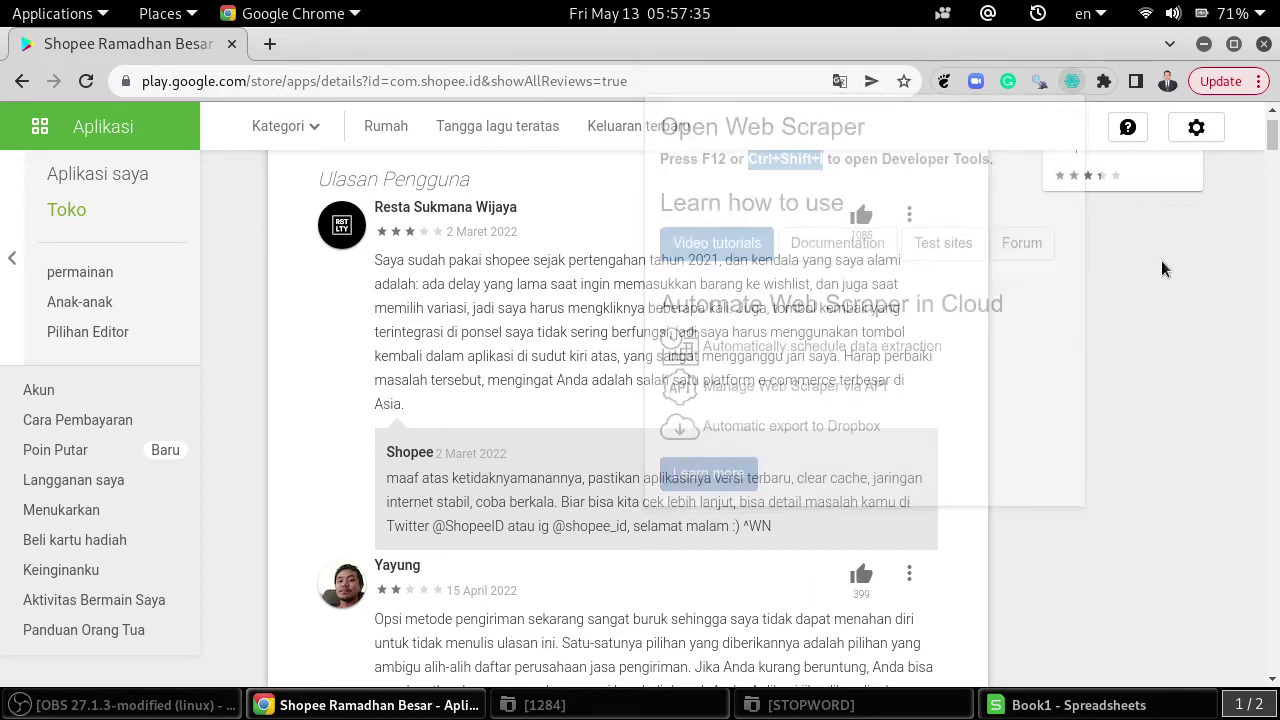
- Reread the Web Scraper extension's instructions for opening Developer Tools, highlighting its F12 and Ctrl+Shift+I shortcuts
left_click(1072, 84)
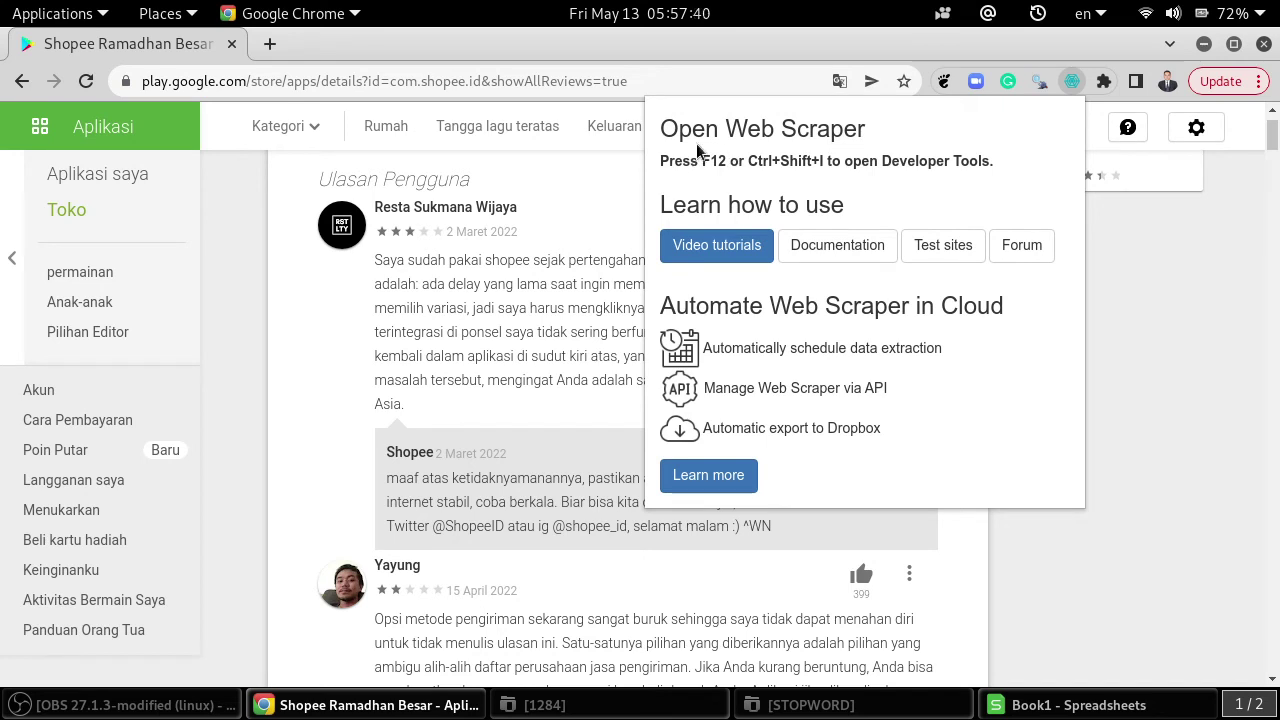
left_click_drag(677, 128, 857, 128)
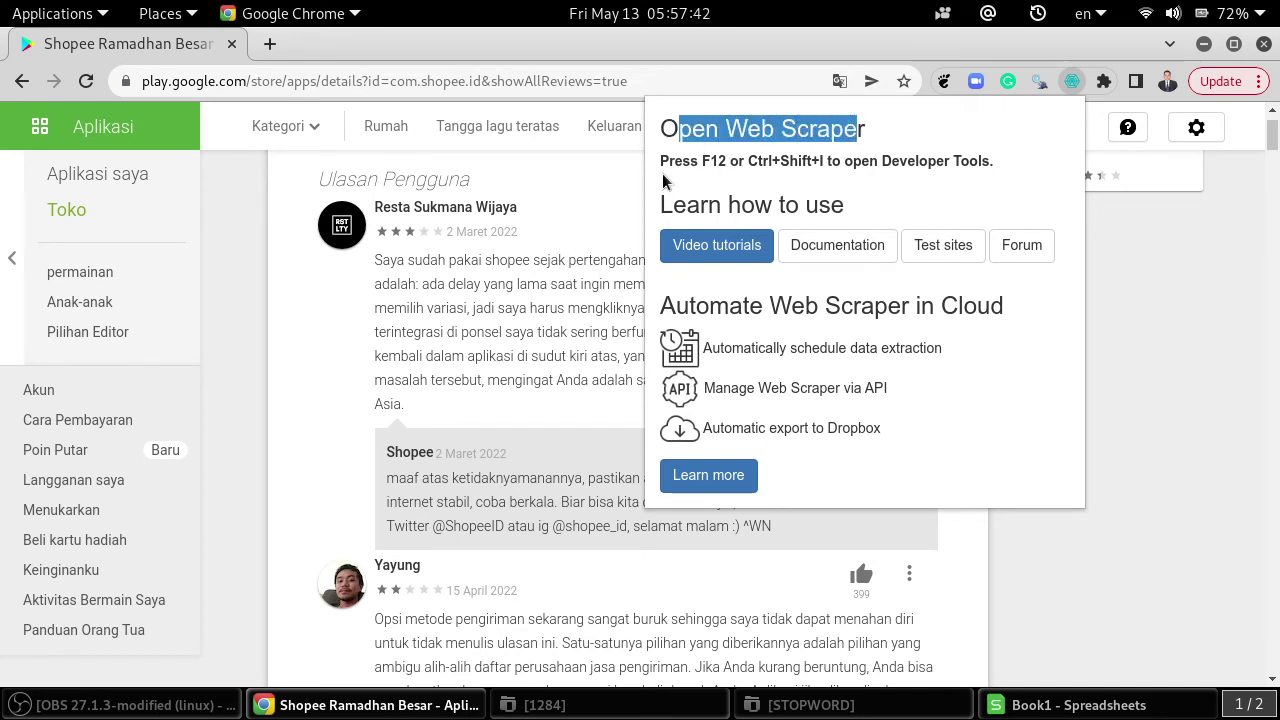
left_click_drag(660, 160, 728, 157)
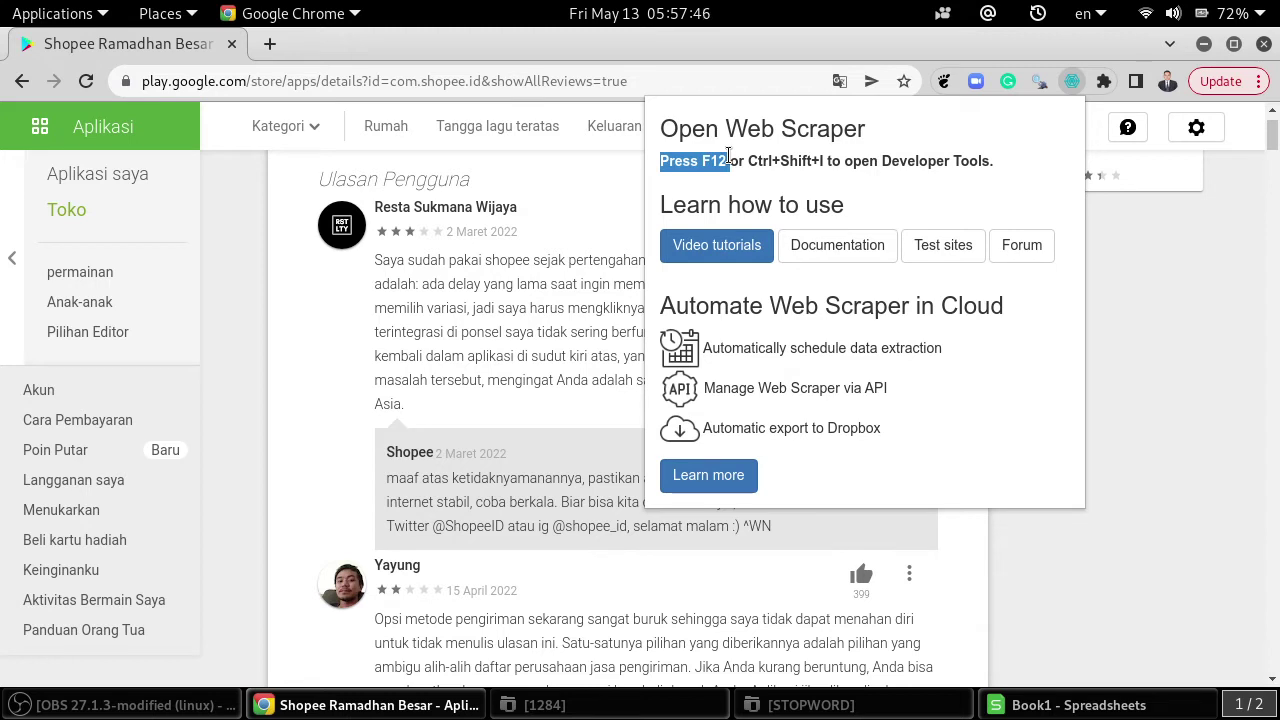
left_click_drag(728, 157, 708, 157)
double_click(707, 160)
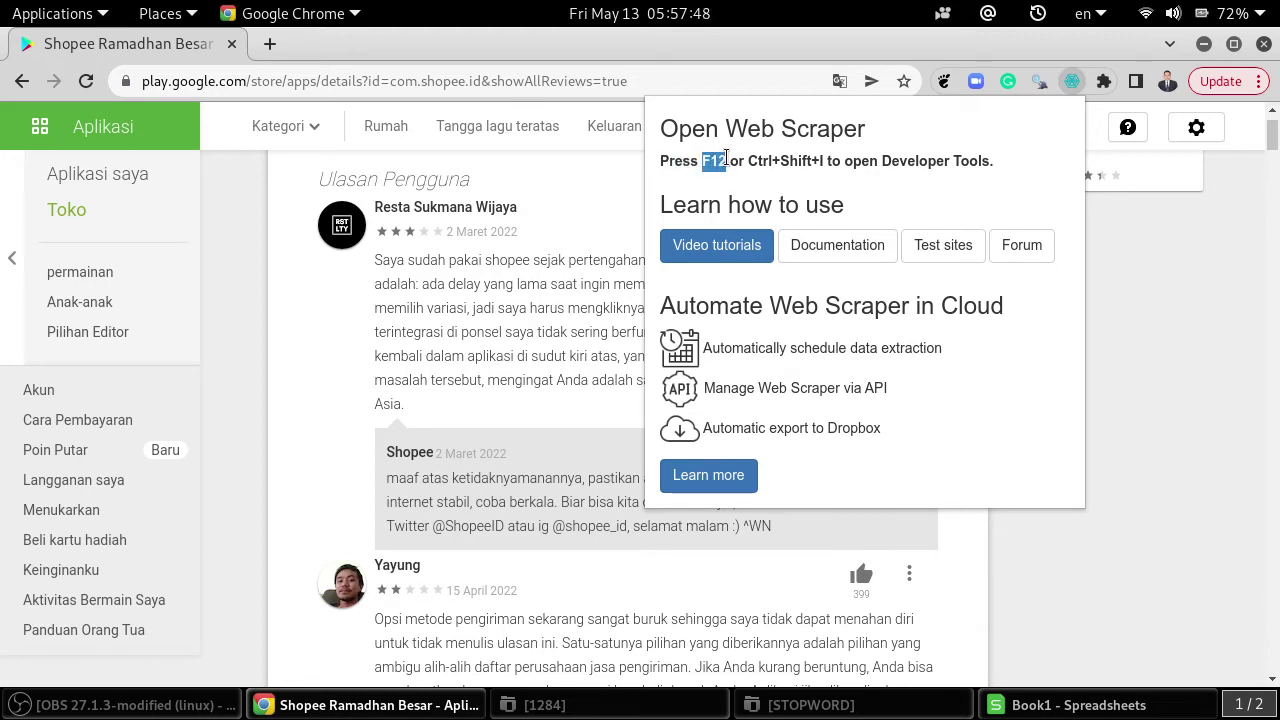
double_click(676, 160)
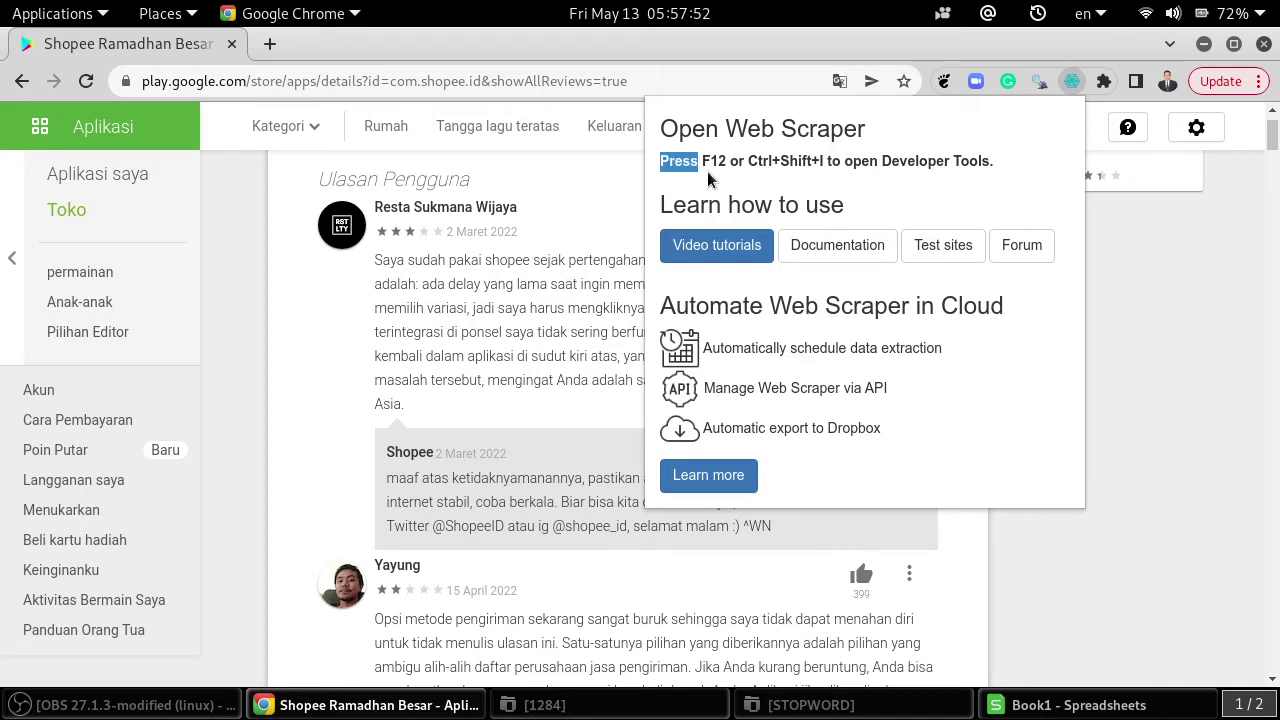
double_click(713, 162)
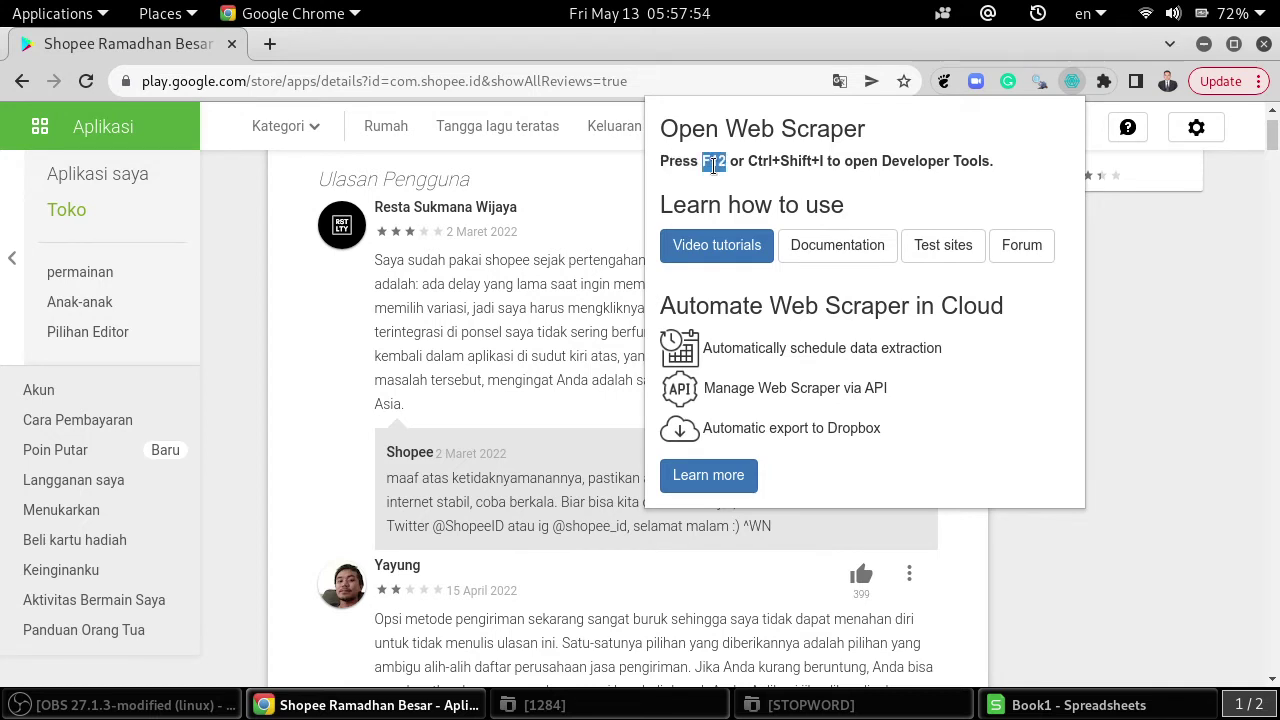
left_click_drag(748, 160, 826, 160)
left_click(1207, 306)
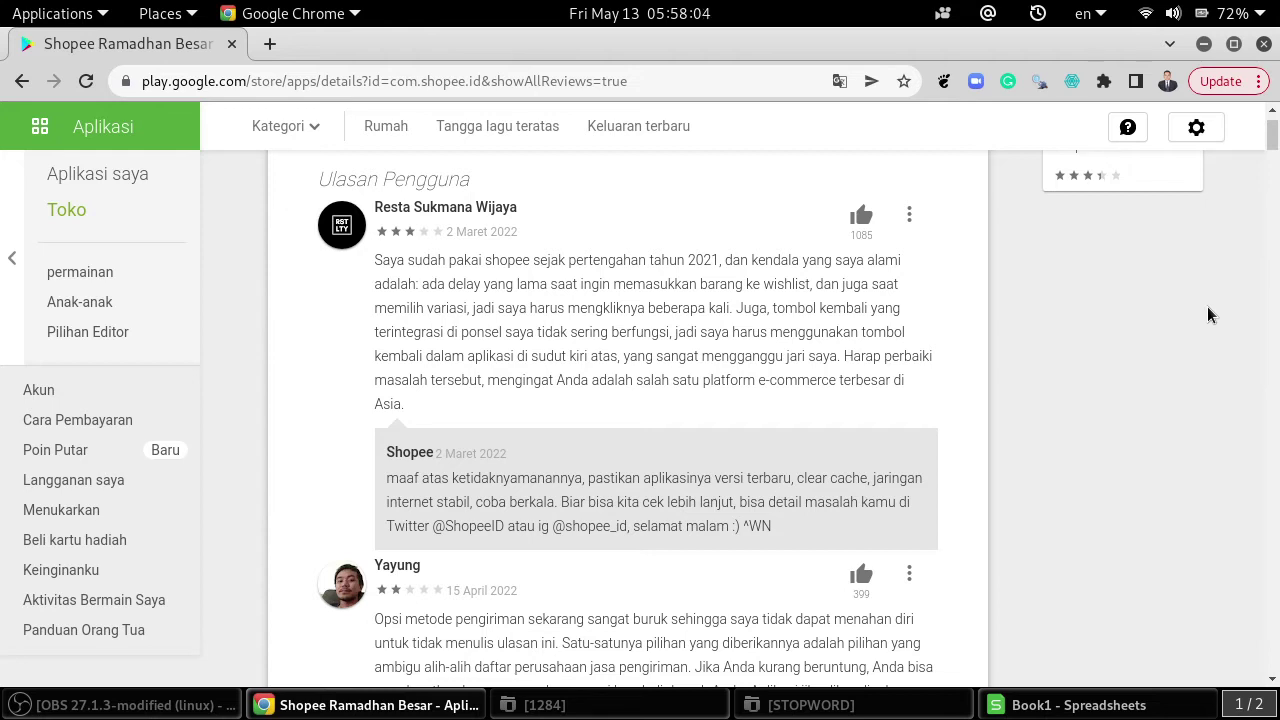
- Open Developer Tools on the Shopee reviews page and set its dock side to right
key("ctrl+shift+i")
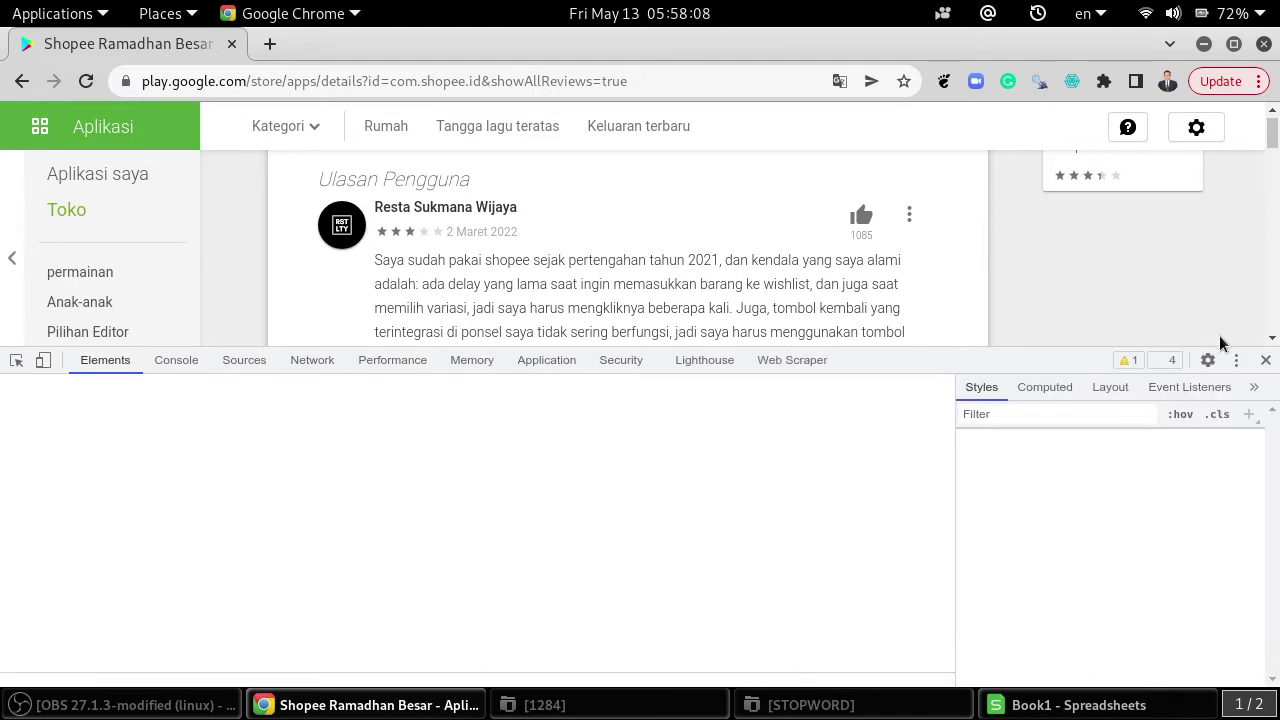
left_click(1237, 360)
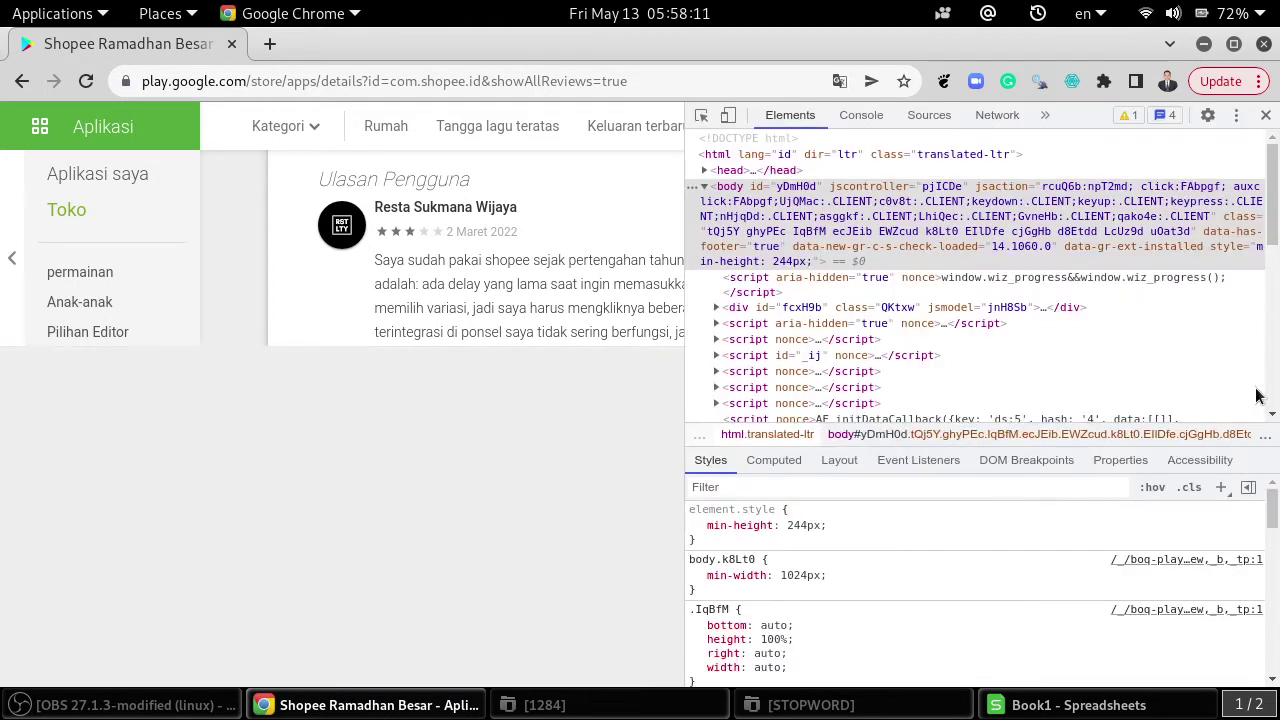
left_click(1255, 391)
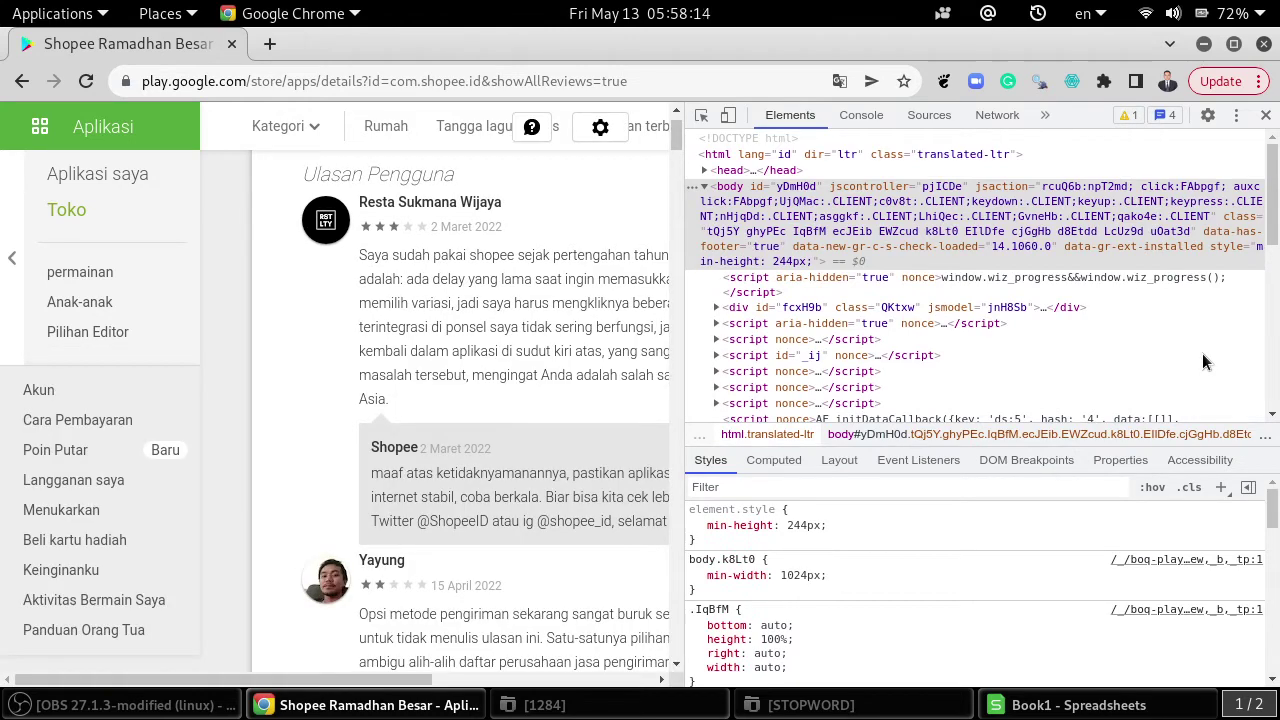
- Open Web Scraper from the additional Developer Tools panels and set the dock side to bottom
left_click(1047, 116)
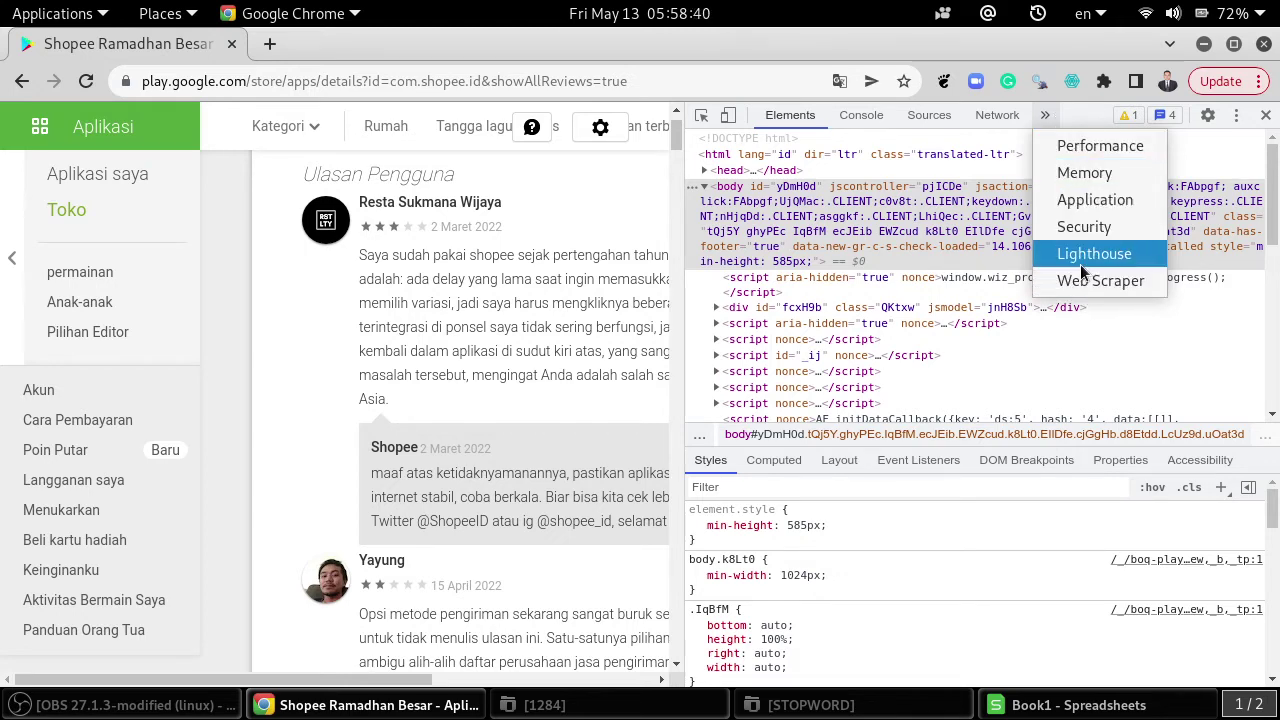
left_click(1045, 117)
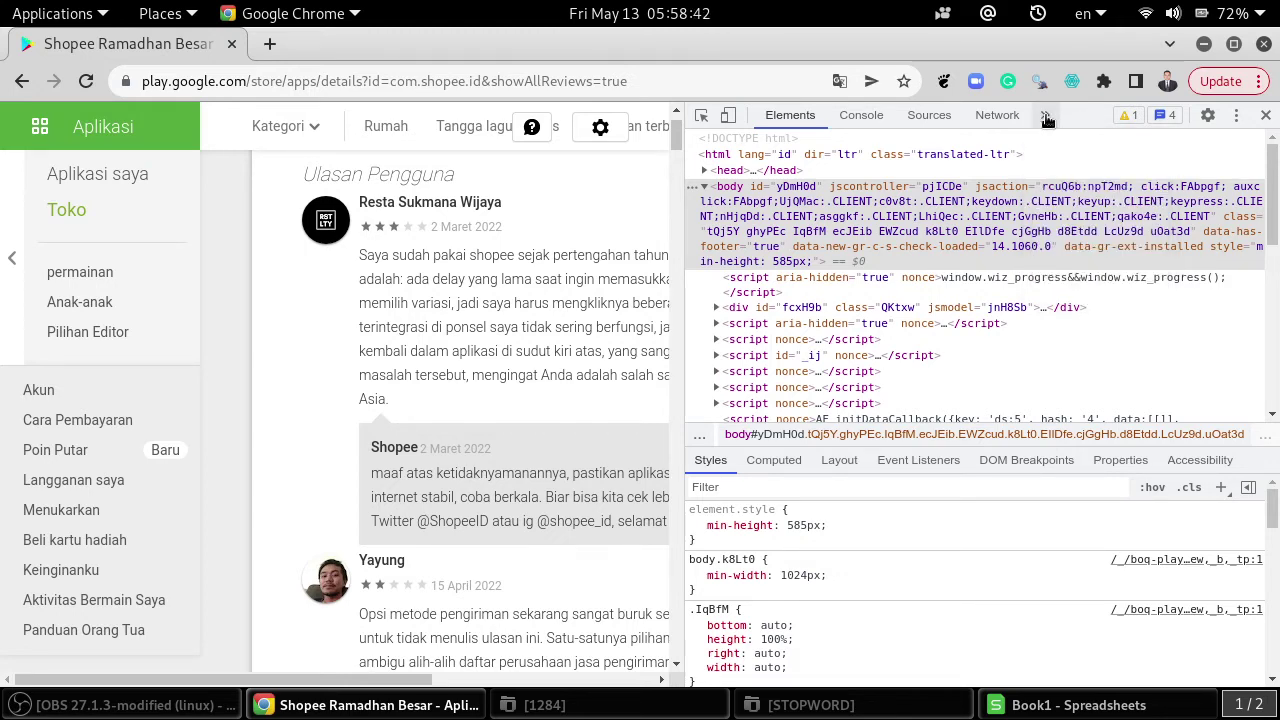
left_click(1047, 119)
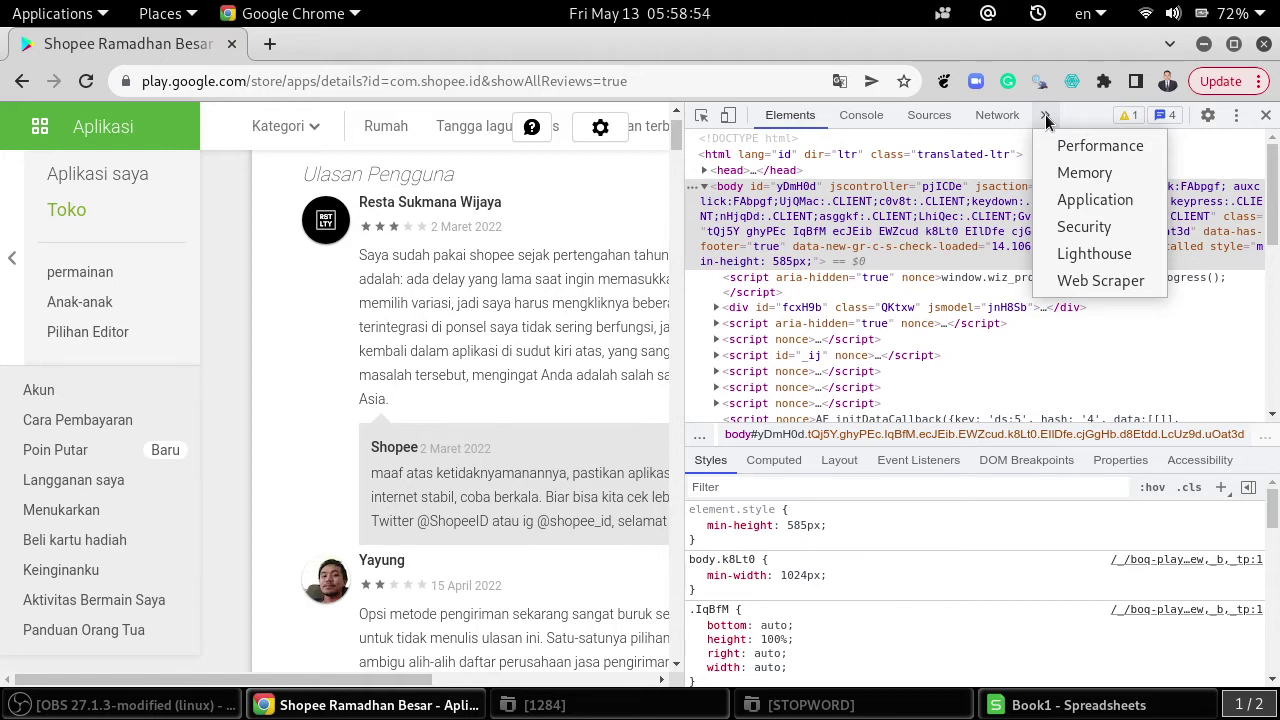
left_click(1046, 118)
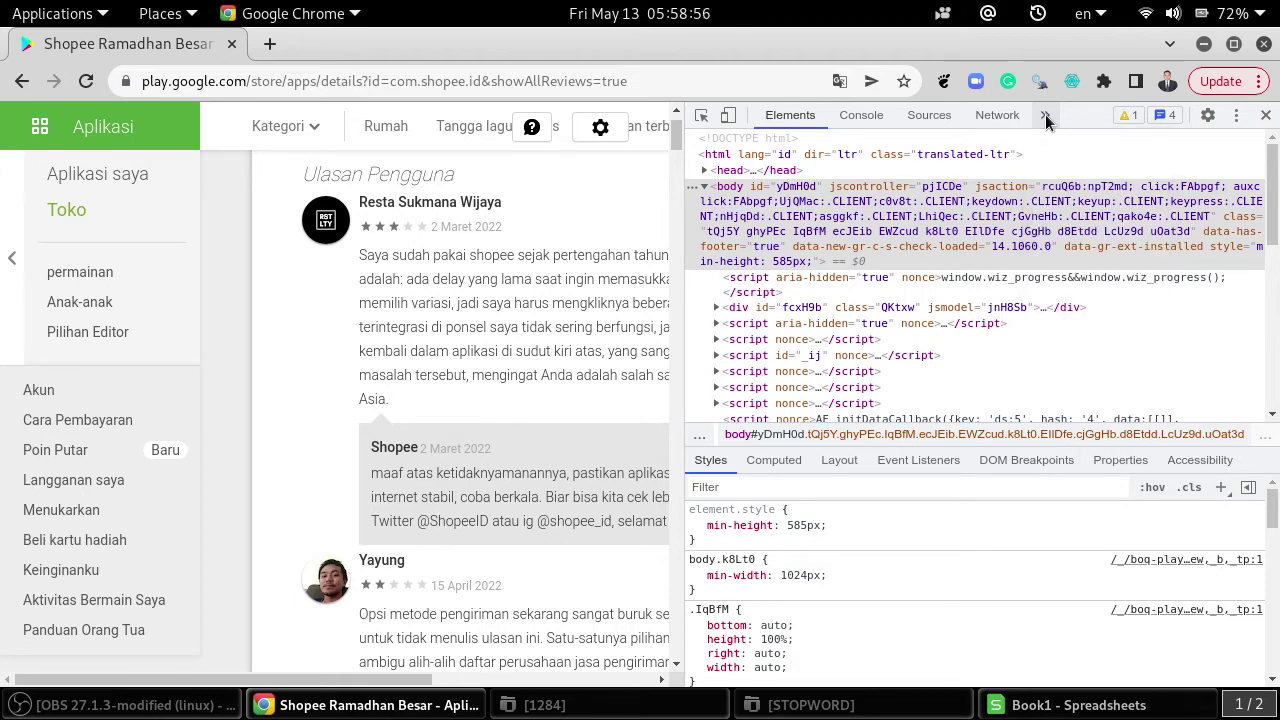
left_click(1046, 117)
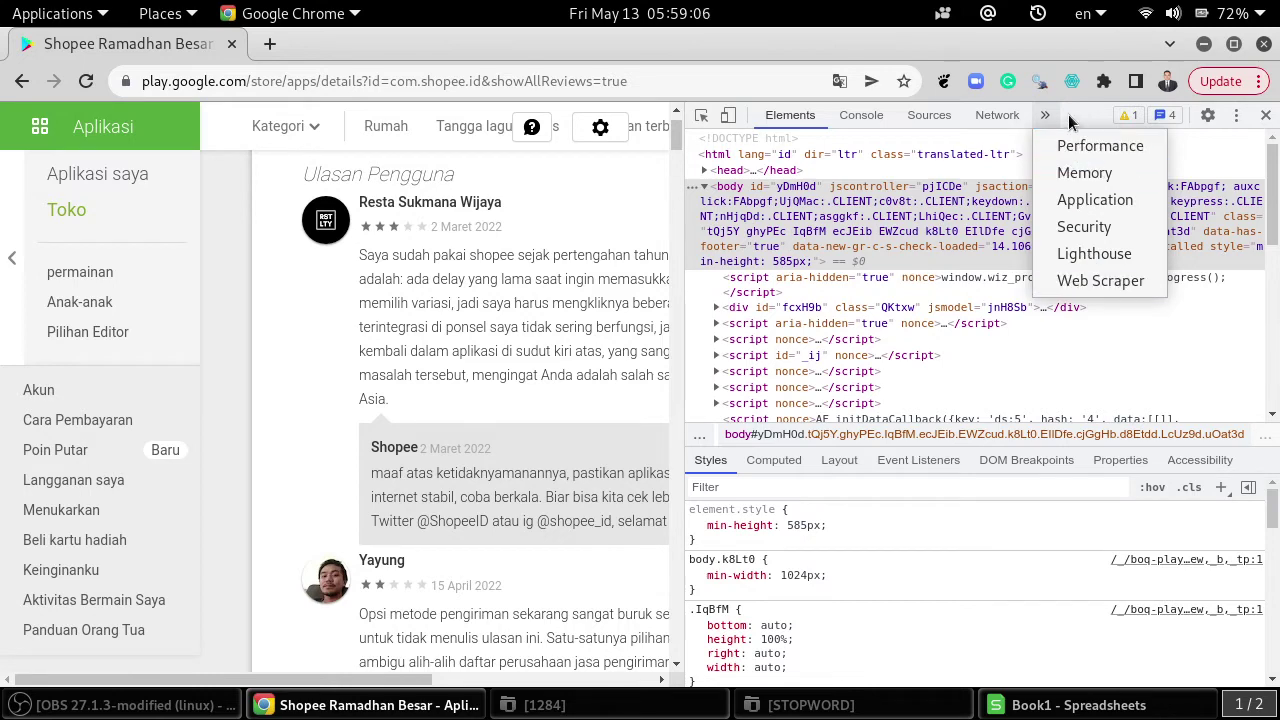
left_click(1046, 115)
left_click(1046, 115)
left_click(1083, 106)
left_click(1042, 110)
left_click(1096, 280)
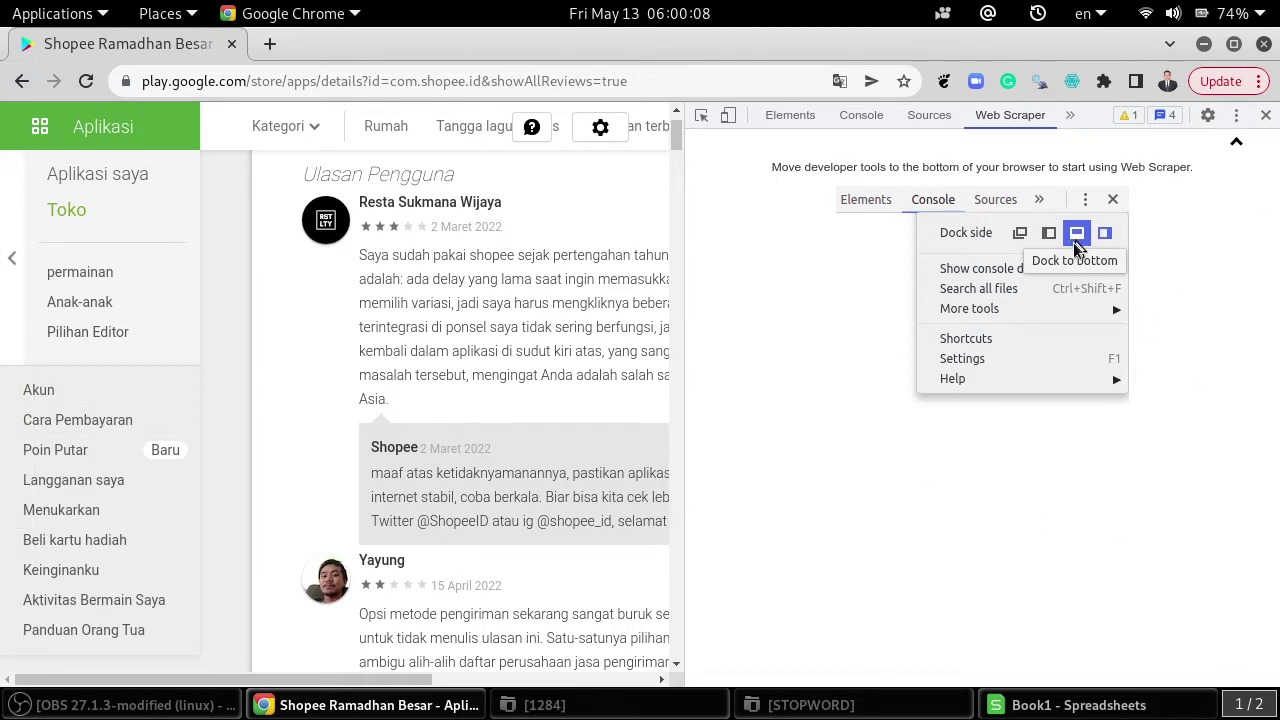
left_click(1238, 116)
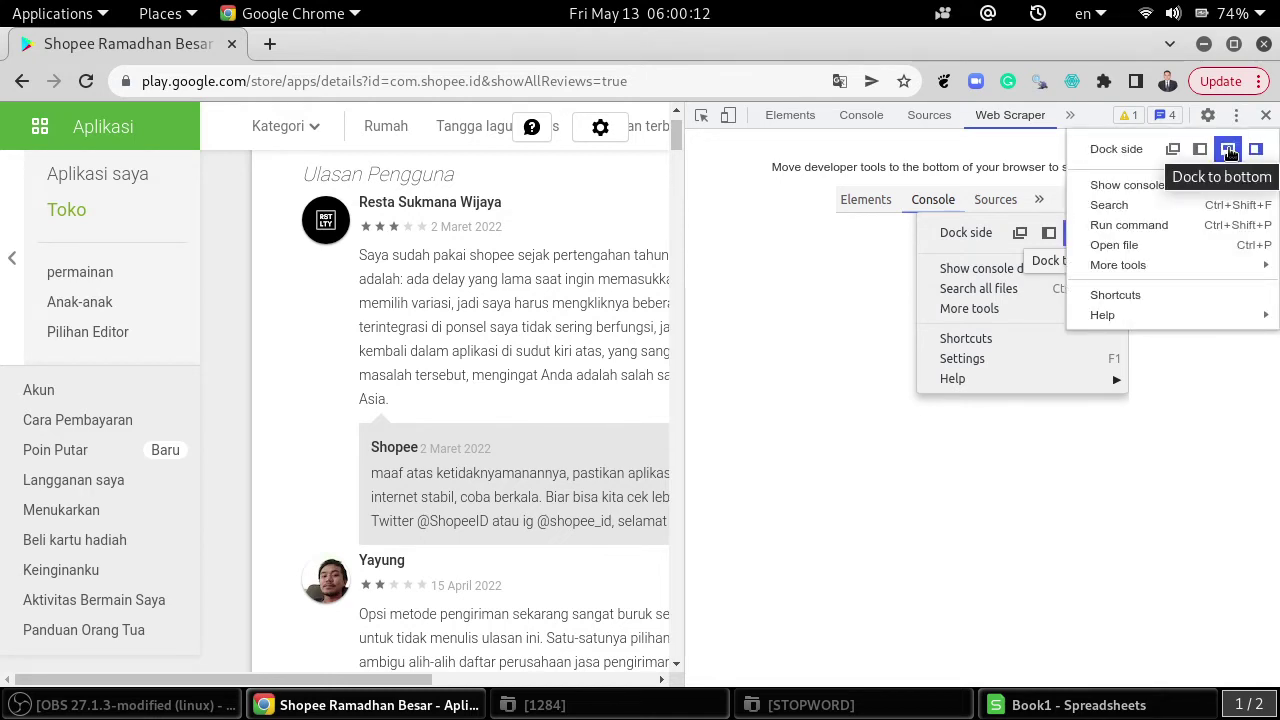
left_click(1228, 149)
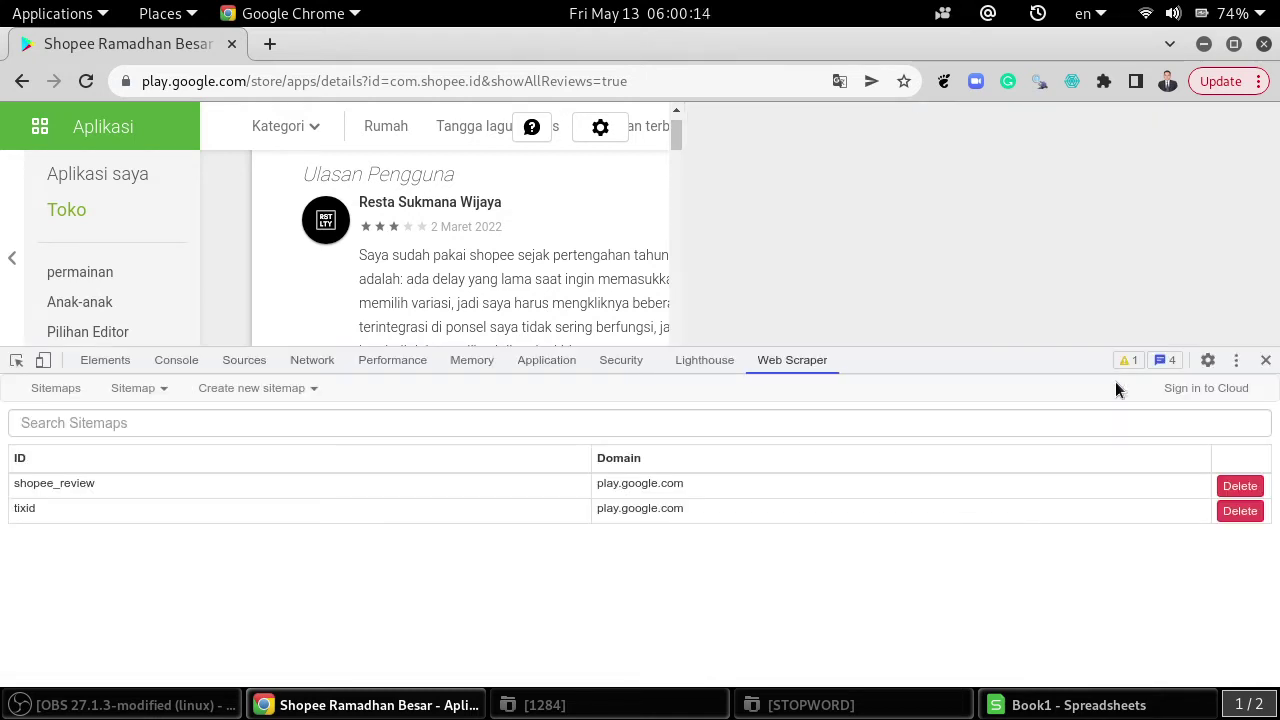
- Delete the existing shopee_review and tixid sitemaps and slightly reduce the height of Developer Tools
left_click(1246, 486)
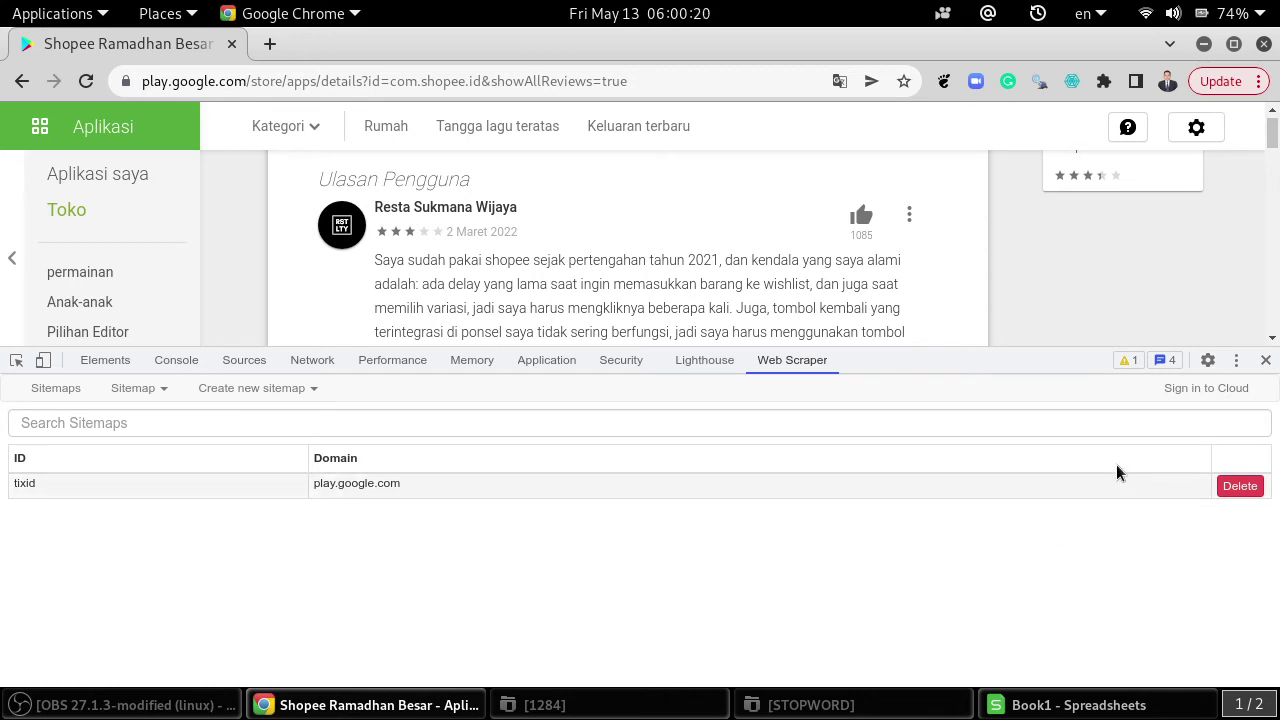
left_click(1239, 487)
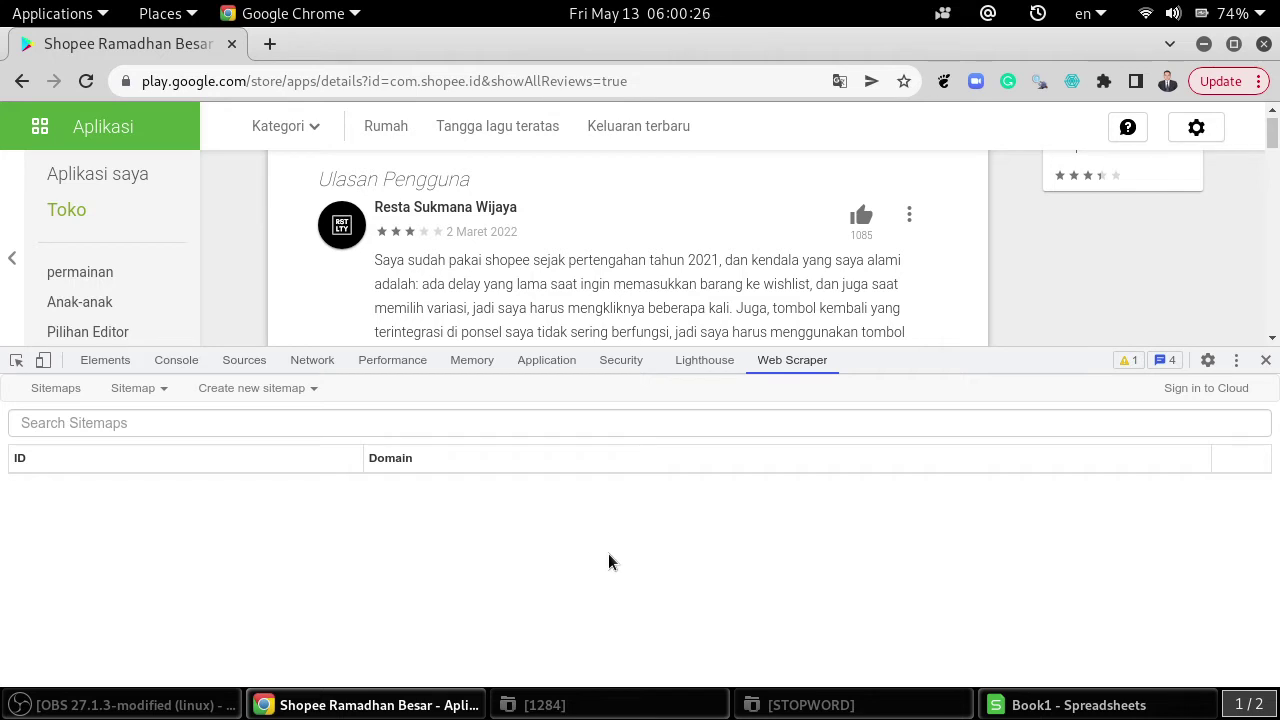
left_click_drag(1039, 348, 1040, 371)
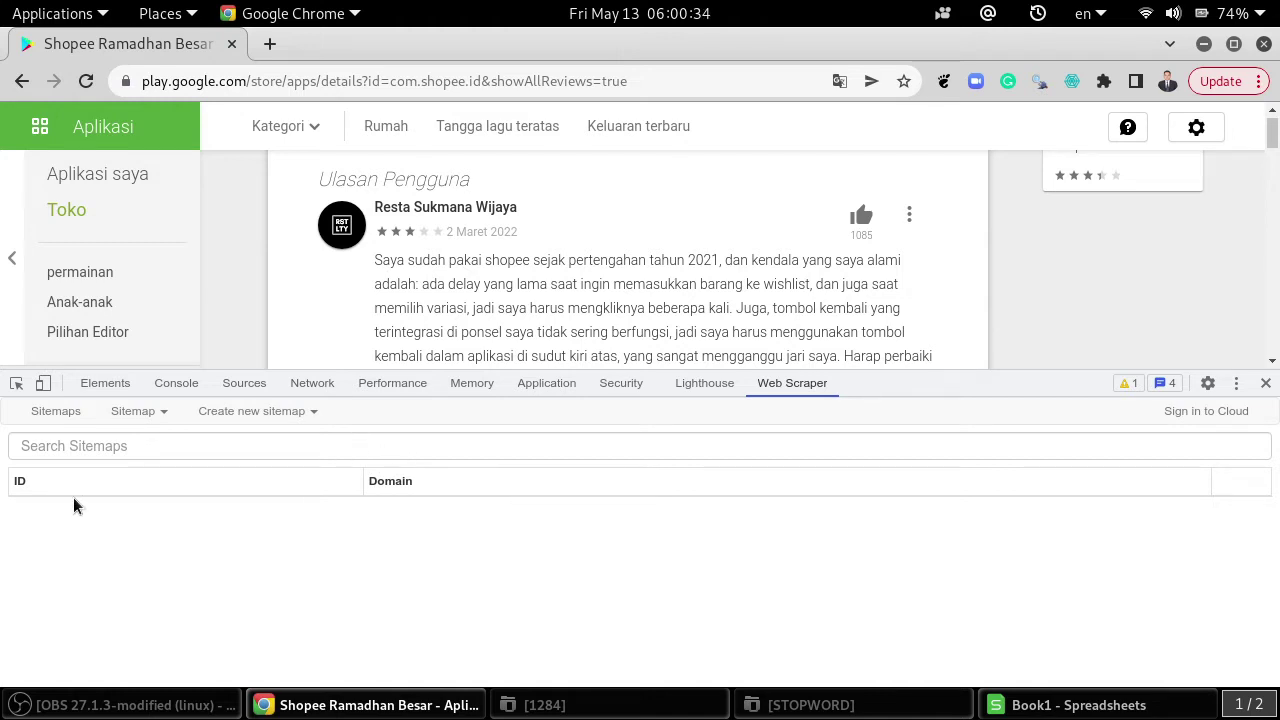
- Start creating a new sitemap and enter shopee_data_sentiment_analysis as its name
left_click(258, 415)
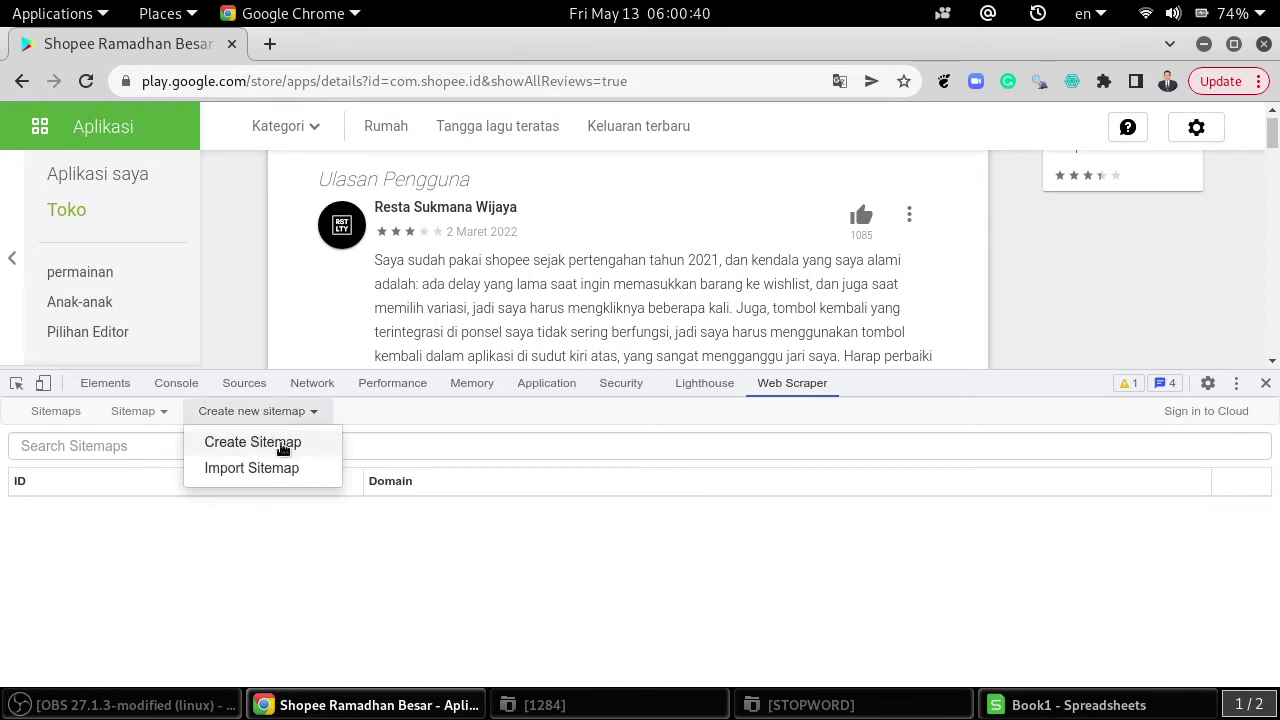
left_click(283, 447)
left_click(278, 451)
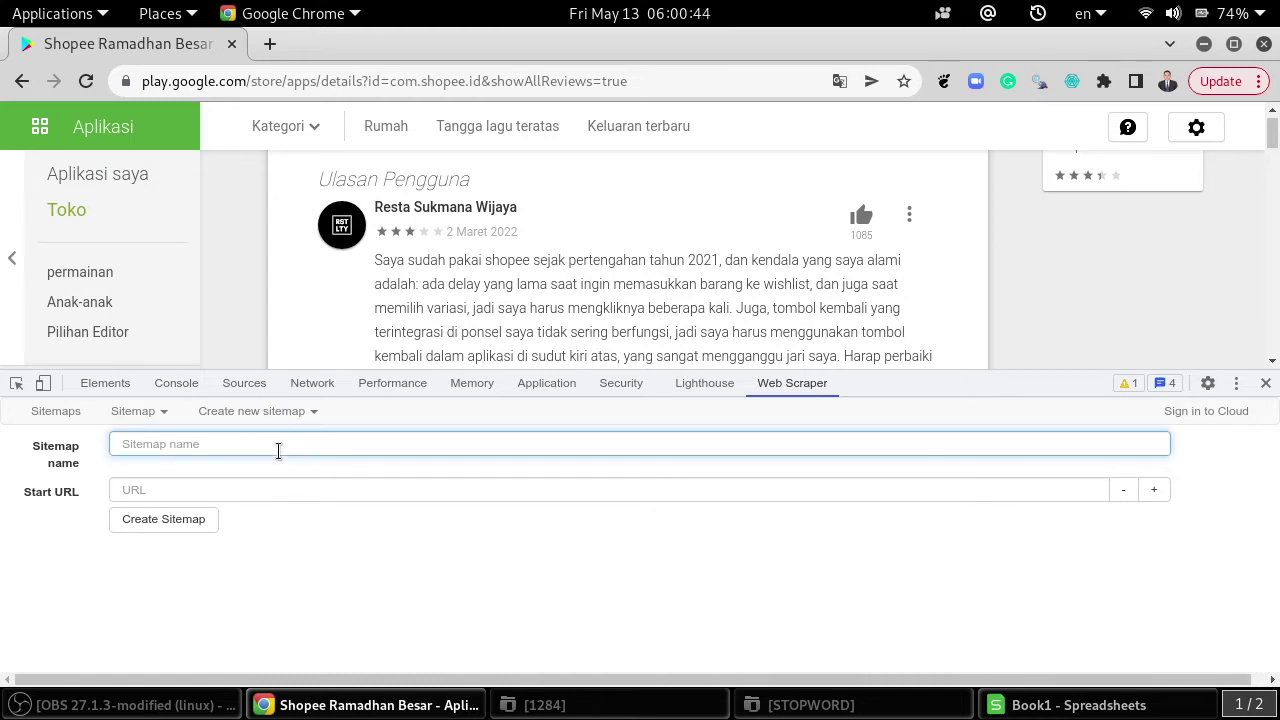
type("shop")
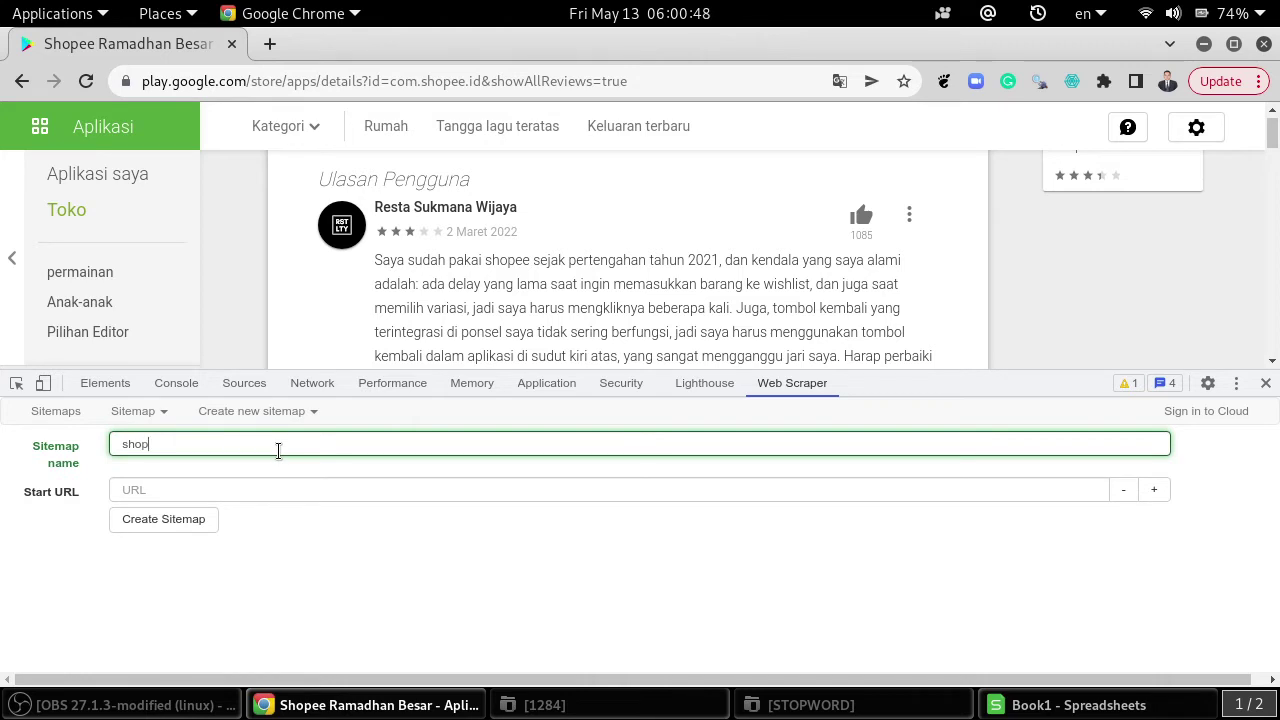
type("ee_data_sentiment_analysis")
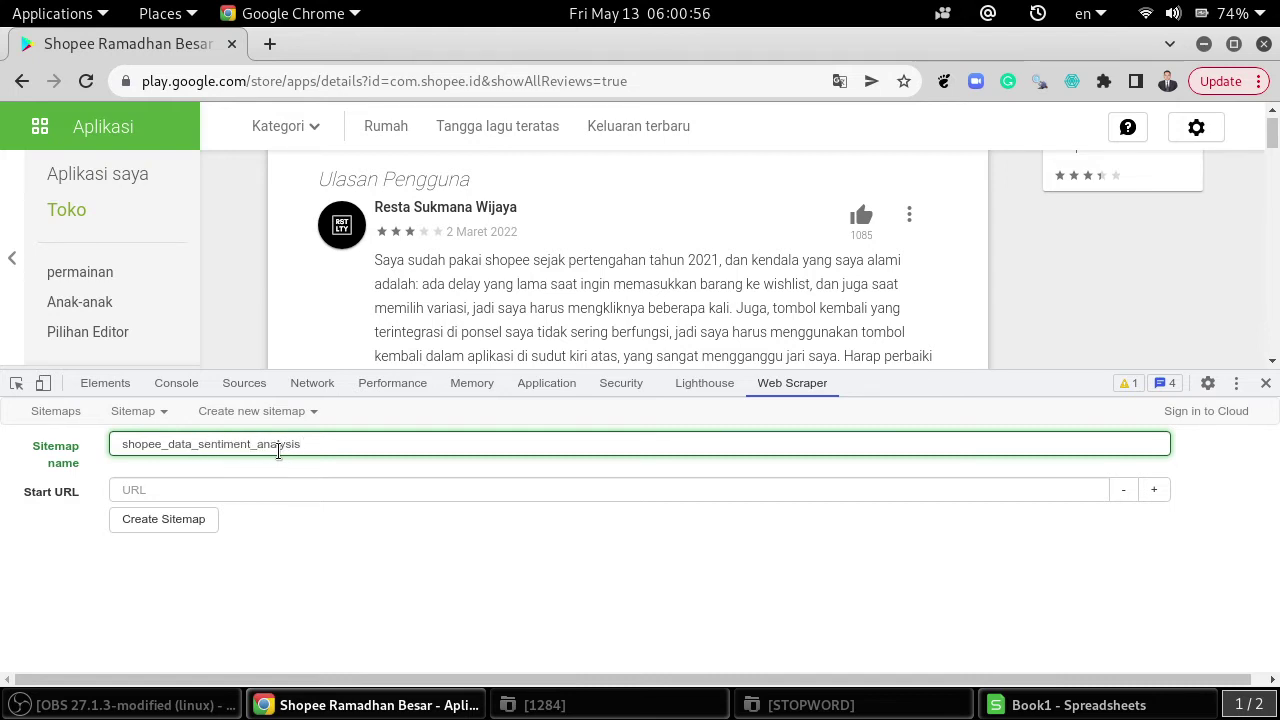
left_click_drag(329, 446, 12, 430)
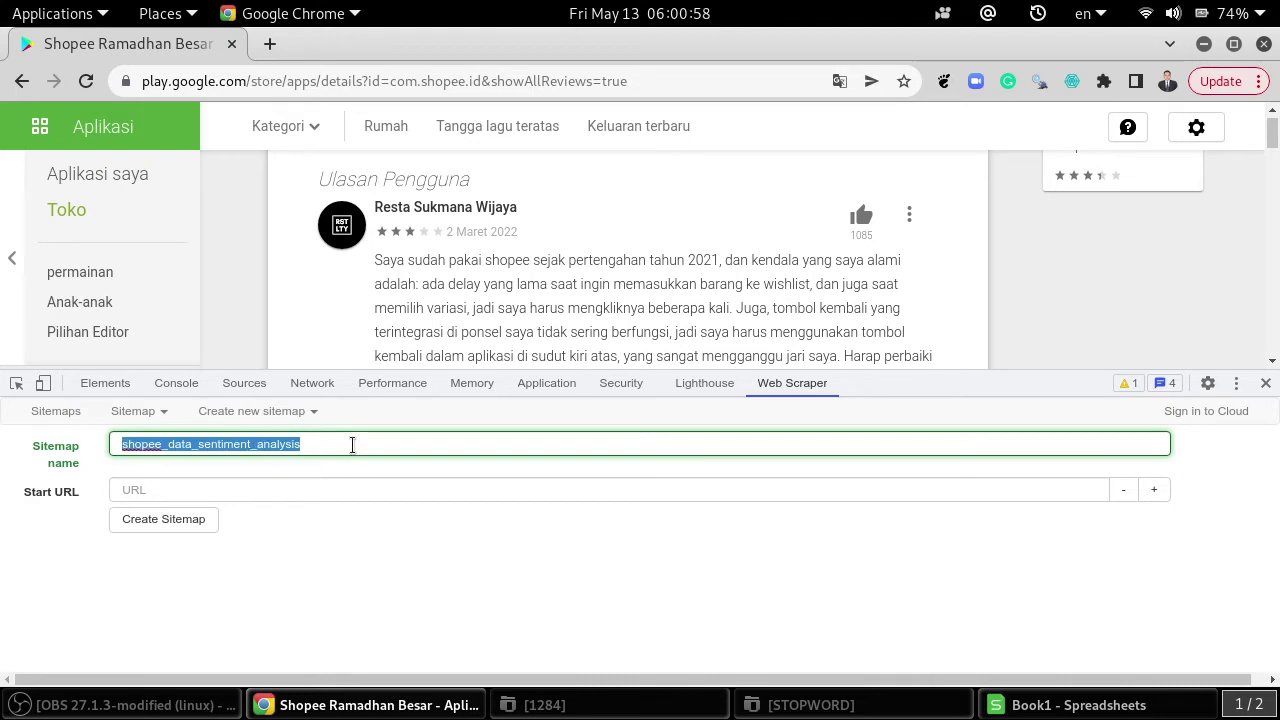
left_click(352, 443)
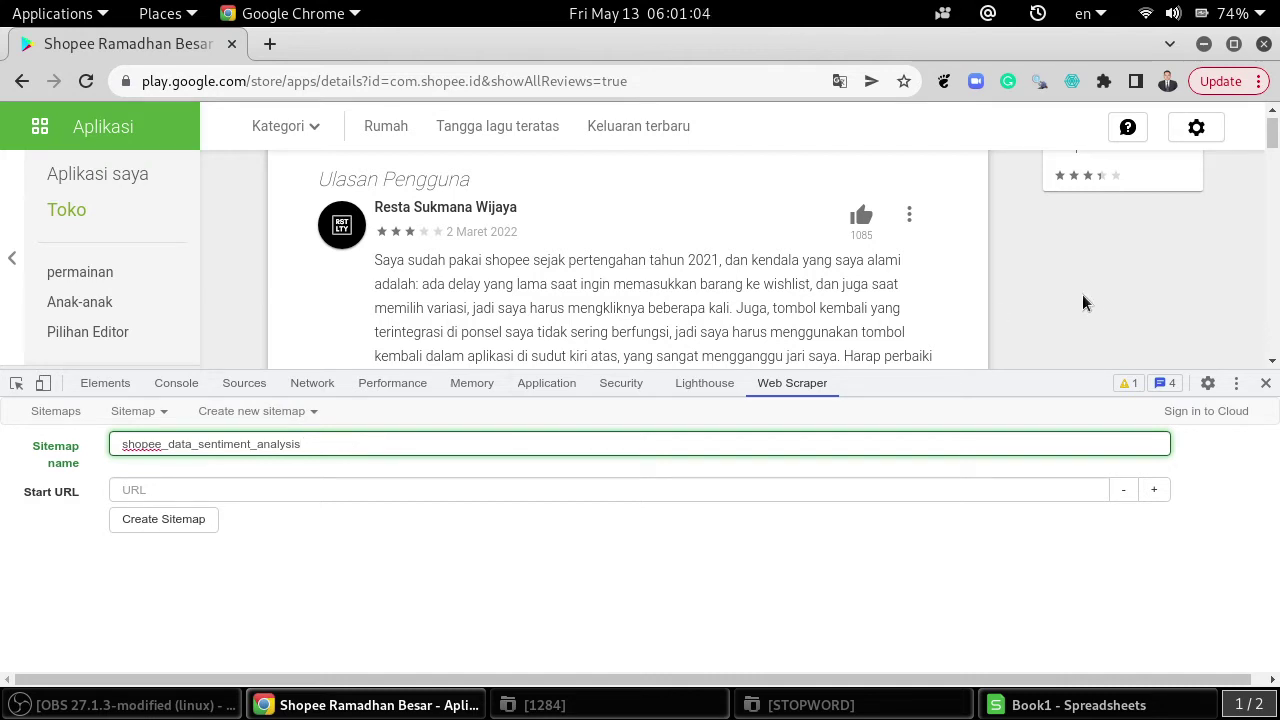
scroll(1080, 288, "down", 1)
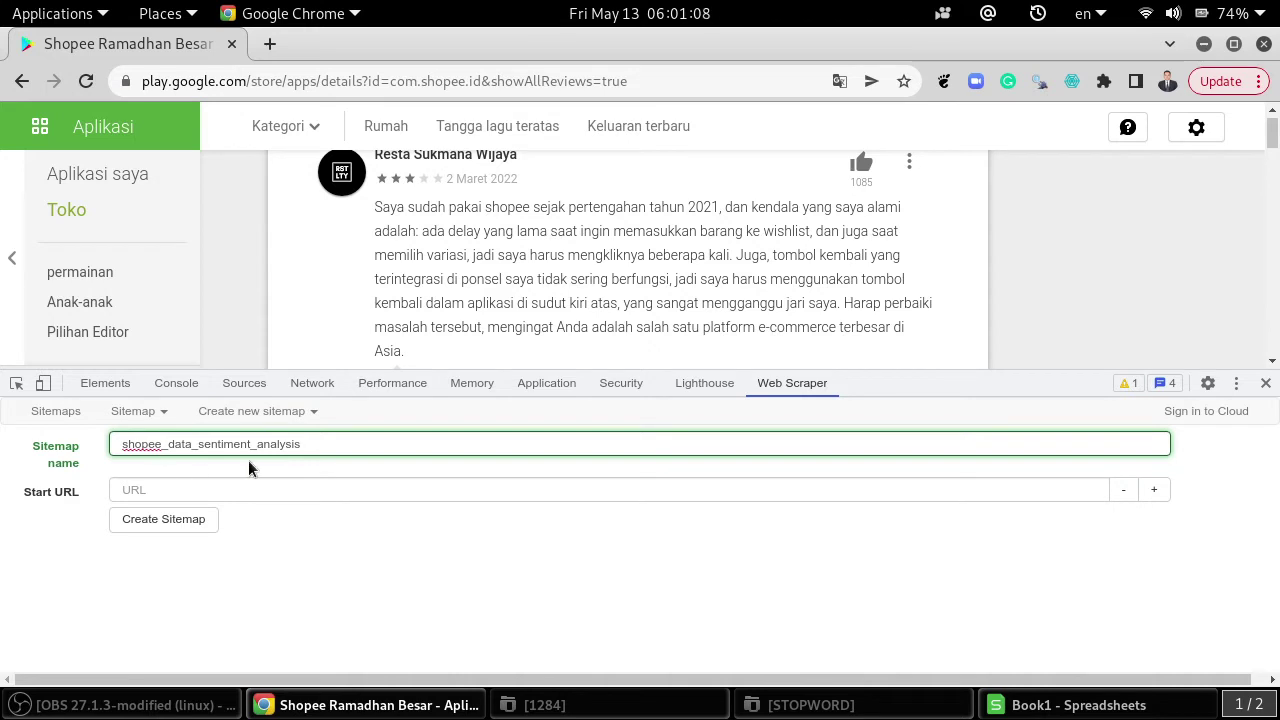
- Remove the underscores from the sitemap name so it reads shopeedatasentimentanalysis
left_click_drag(323, 444, 70, 452)
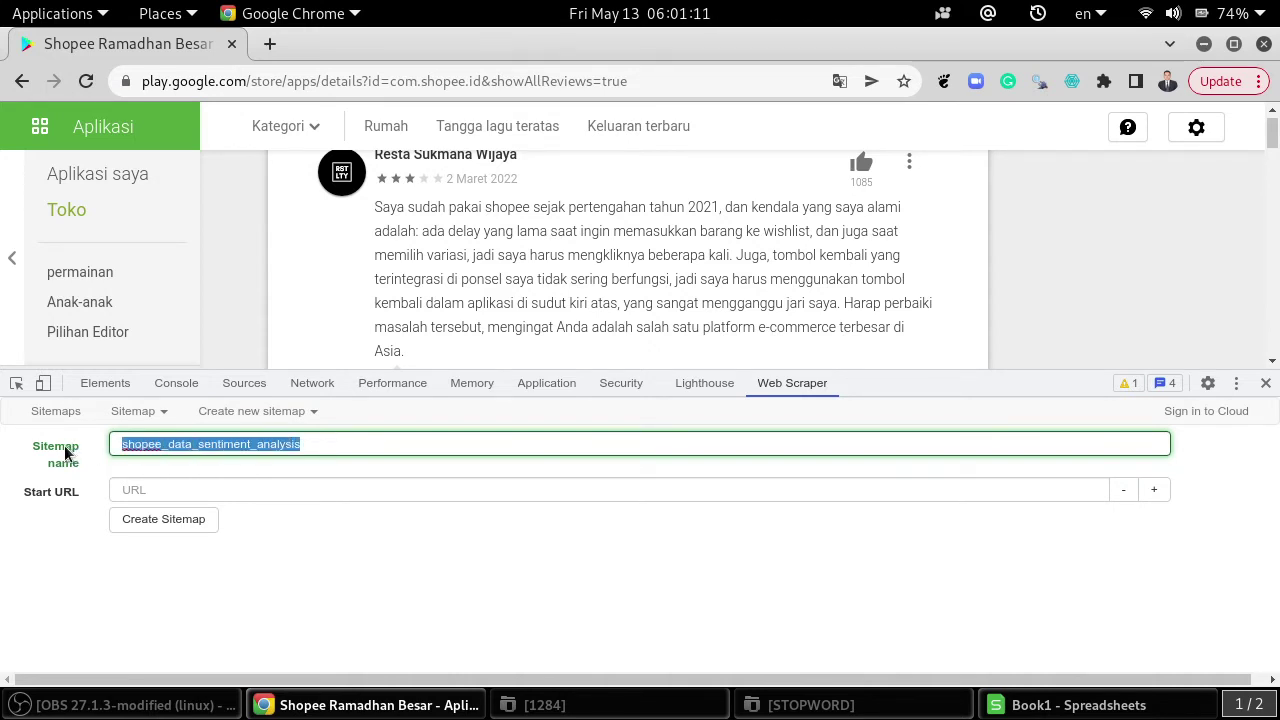
left_click(349, 445)
left_click(168, 445)
key("BackSpace")
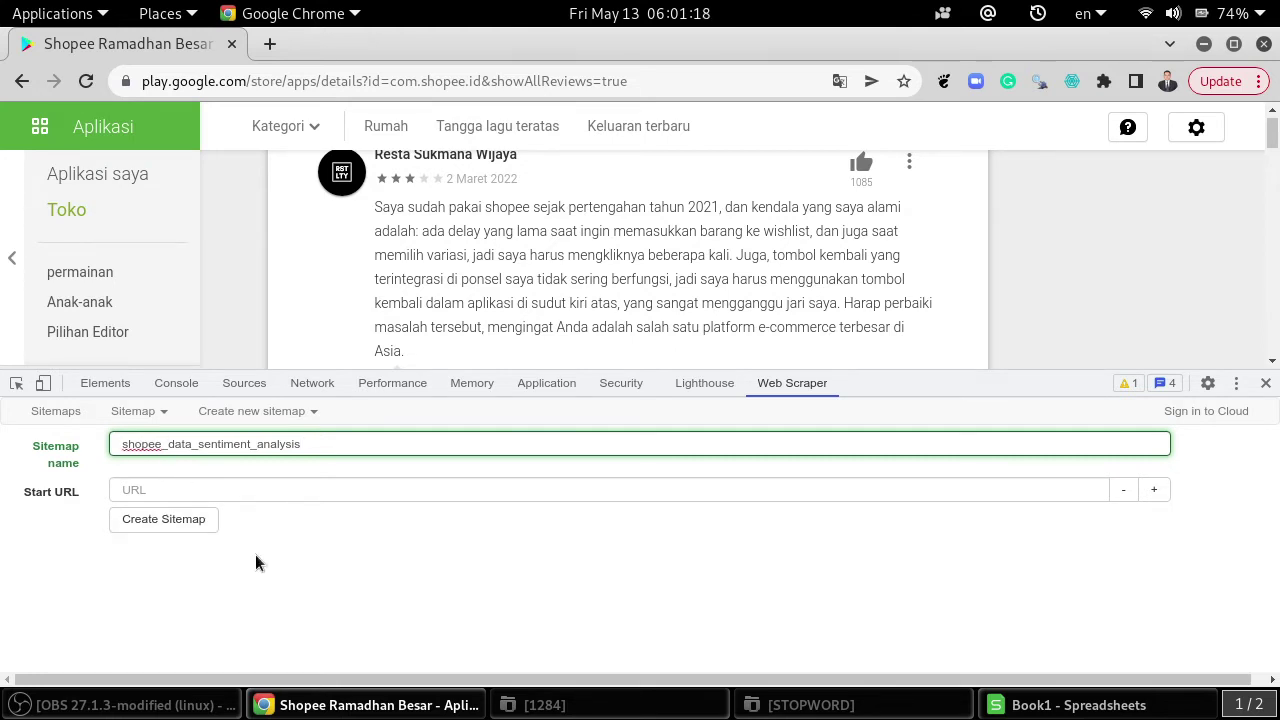
key("BackSpace")
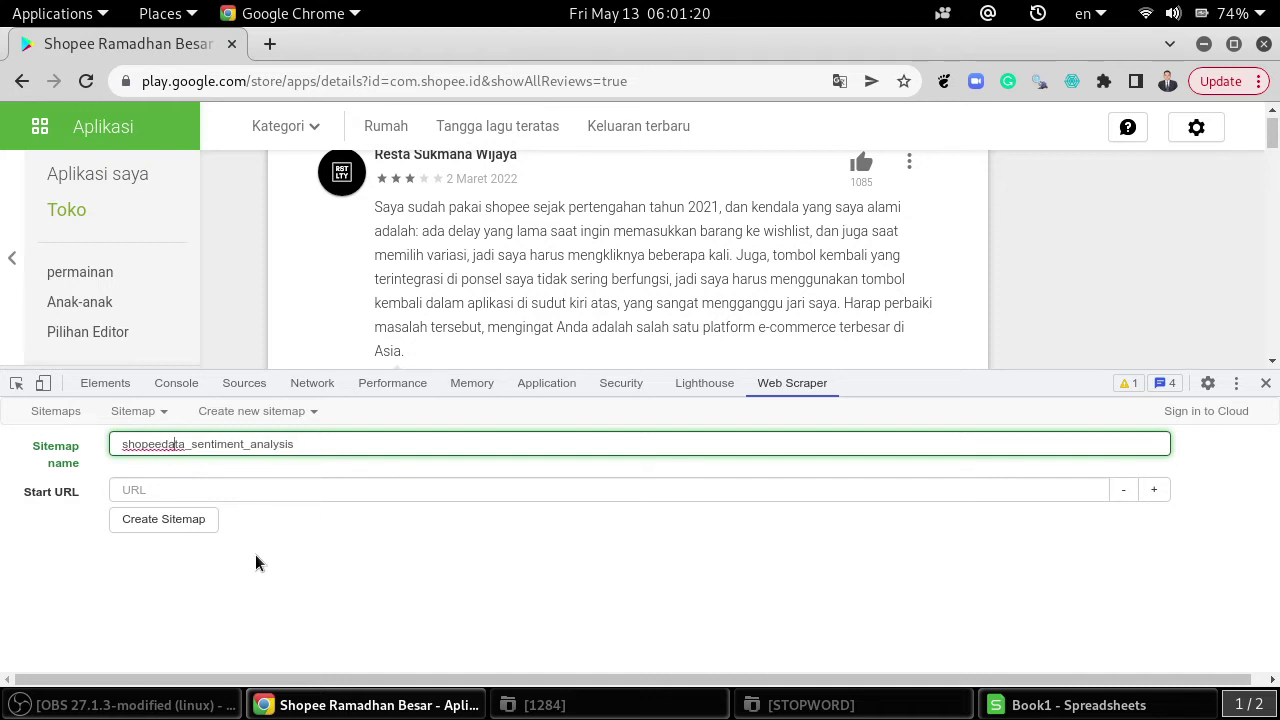
key("Delete")
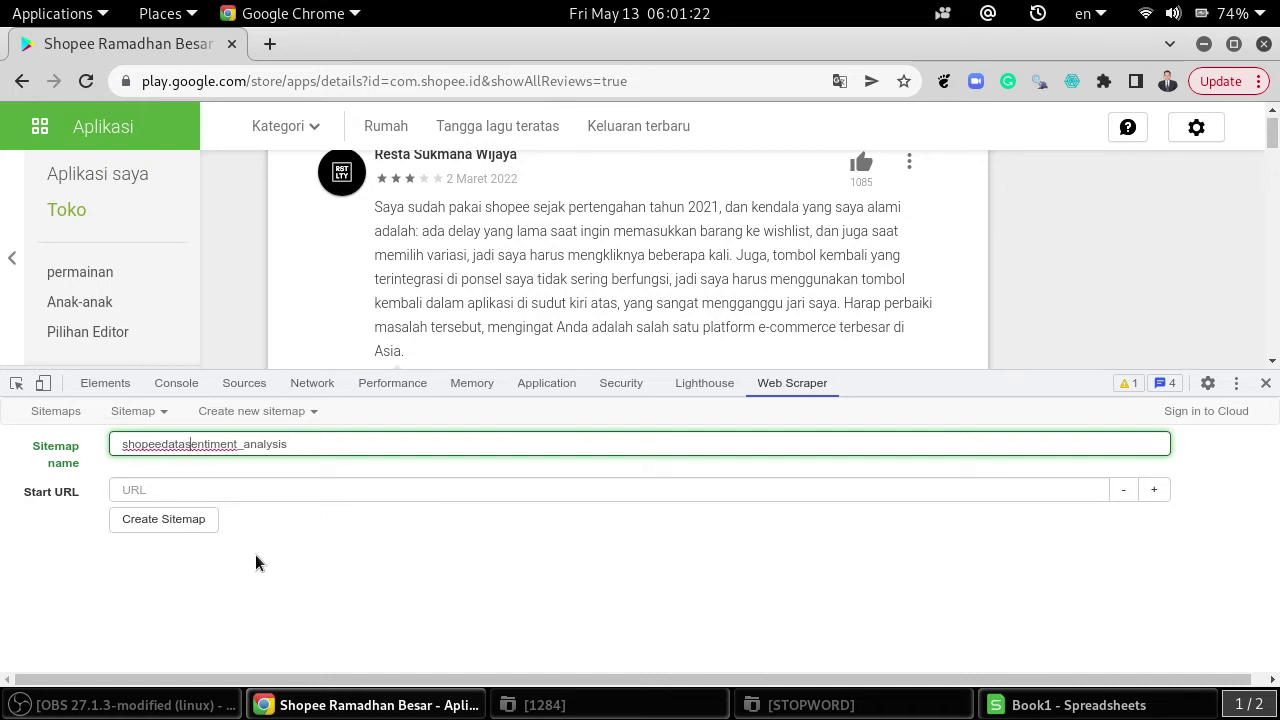
key("Delete")
- Copy the Shopee reviews page's address into the Start URL and create the shopeedatasentimentanalysis sitemap
left_click(697, 80)
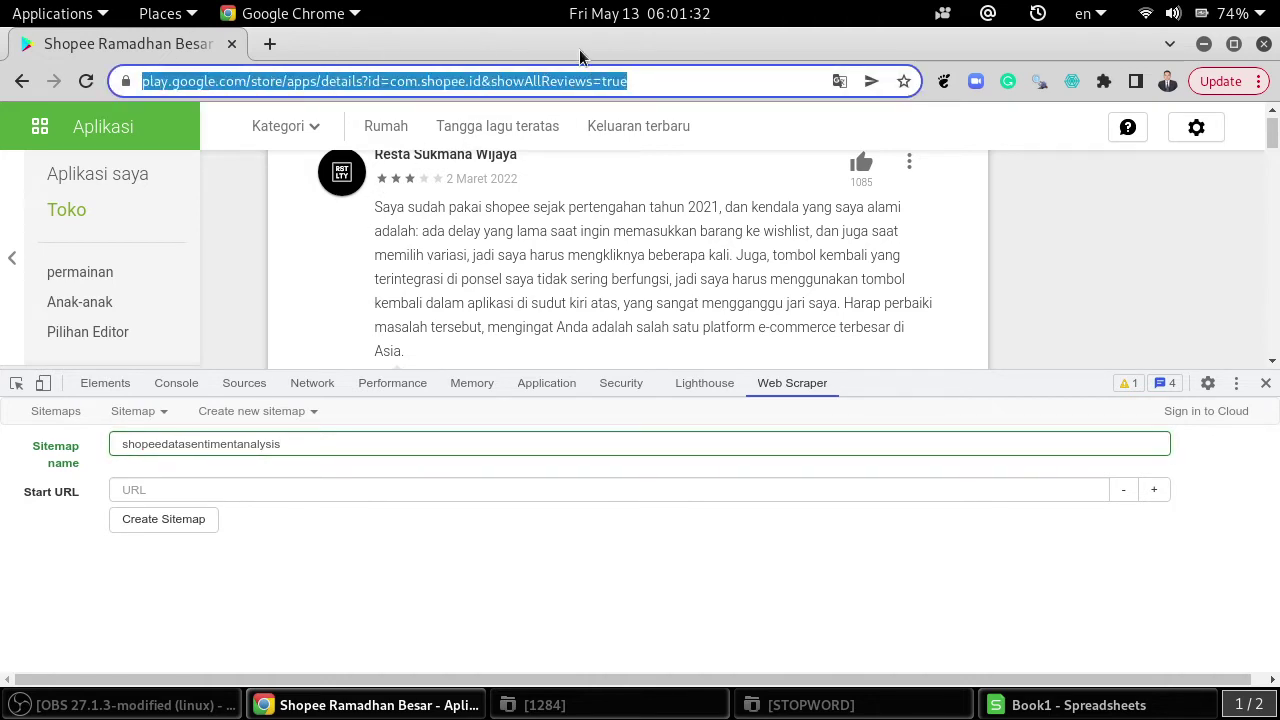
right_click(575, 89)
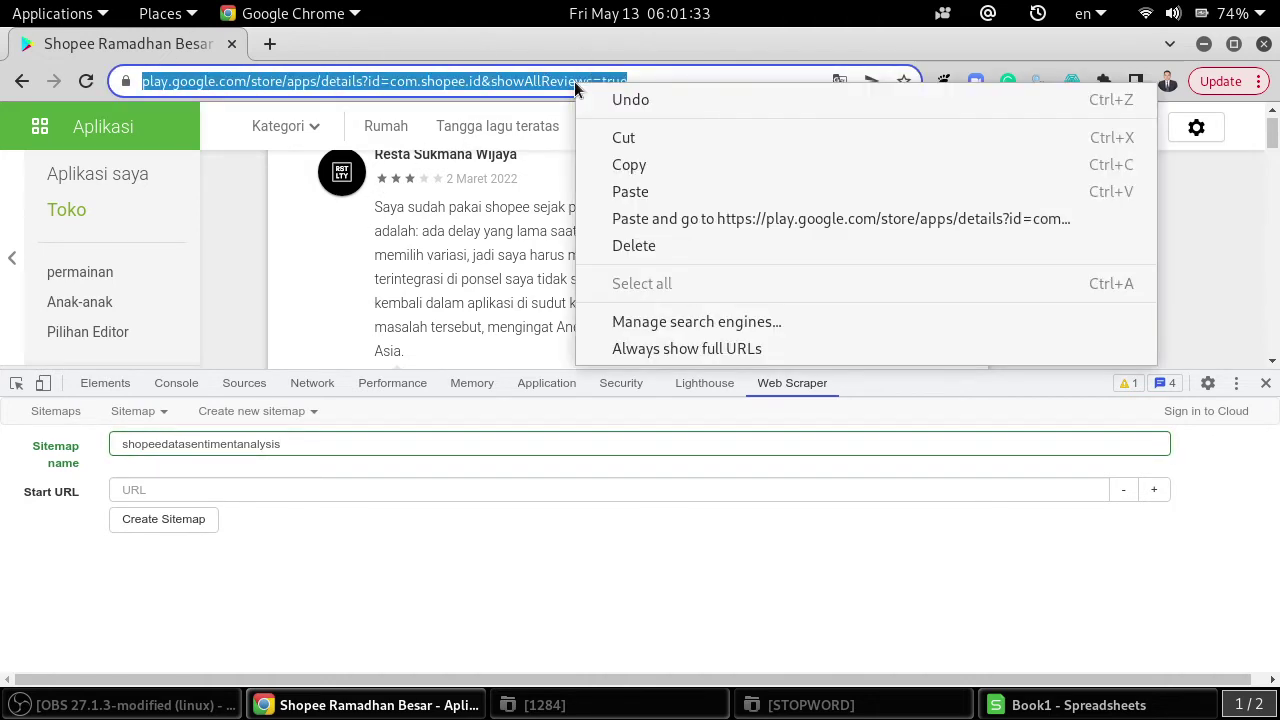
left_click(629, 162)
left_click(204, 489)
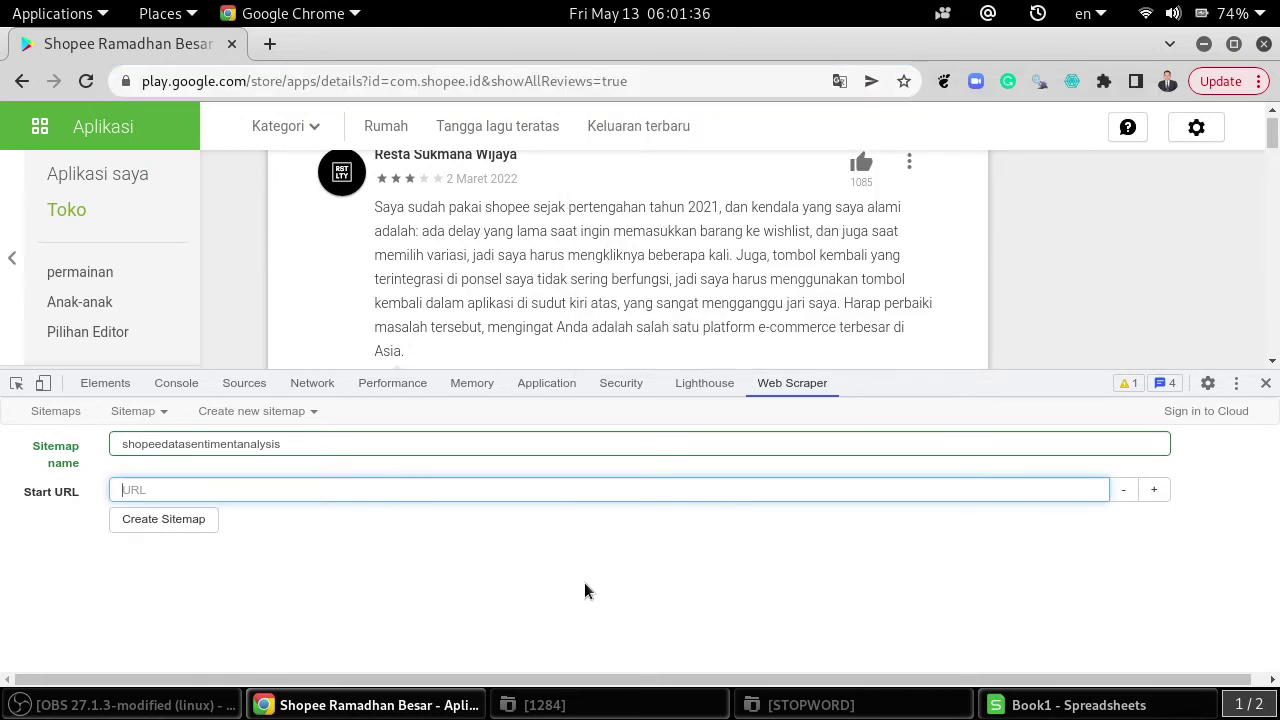
key("ctrl+v")
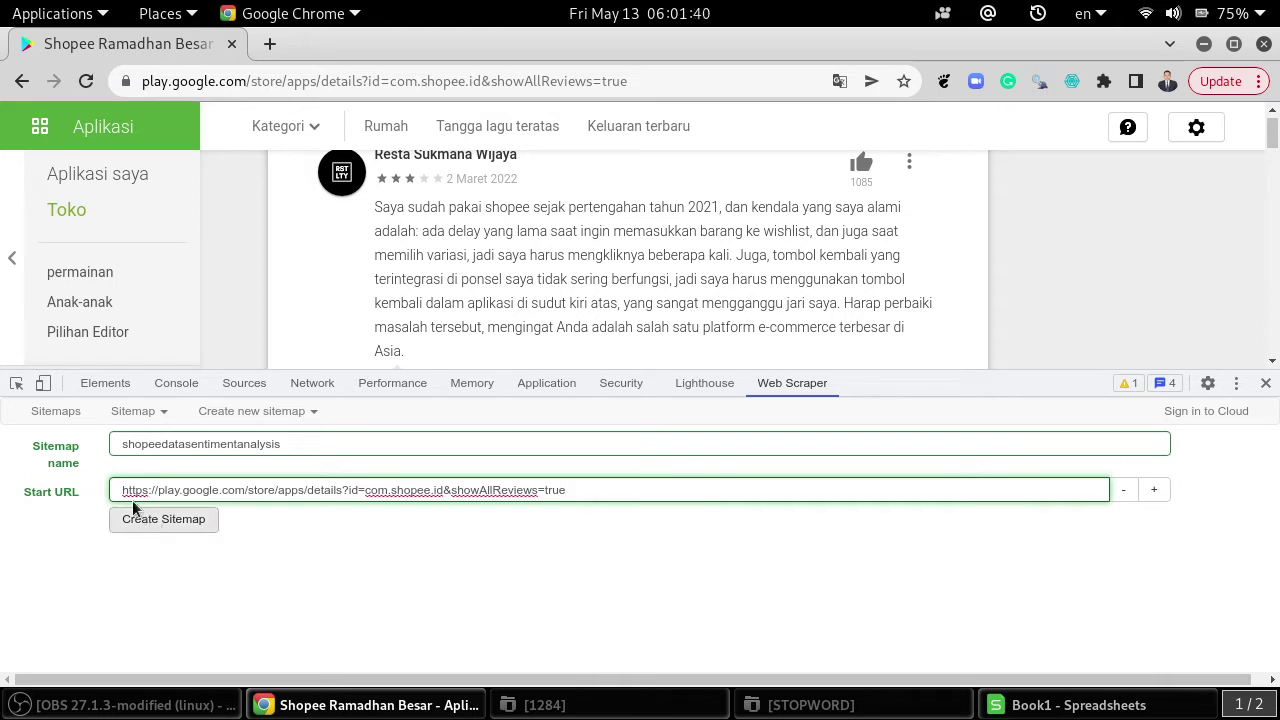
left_click(183, 526)
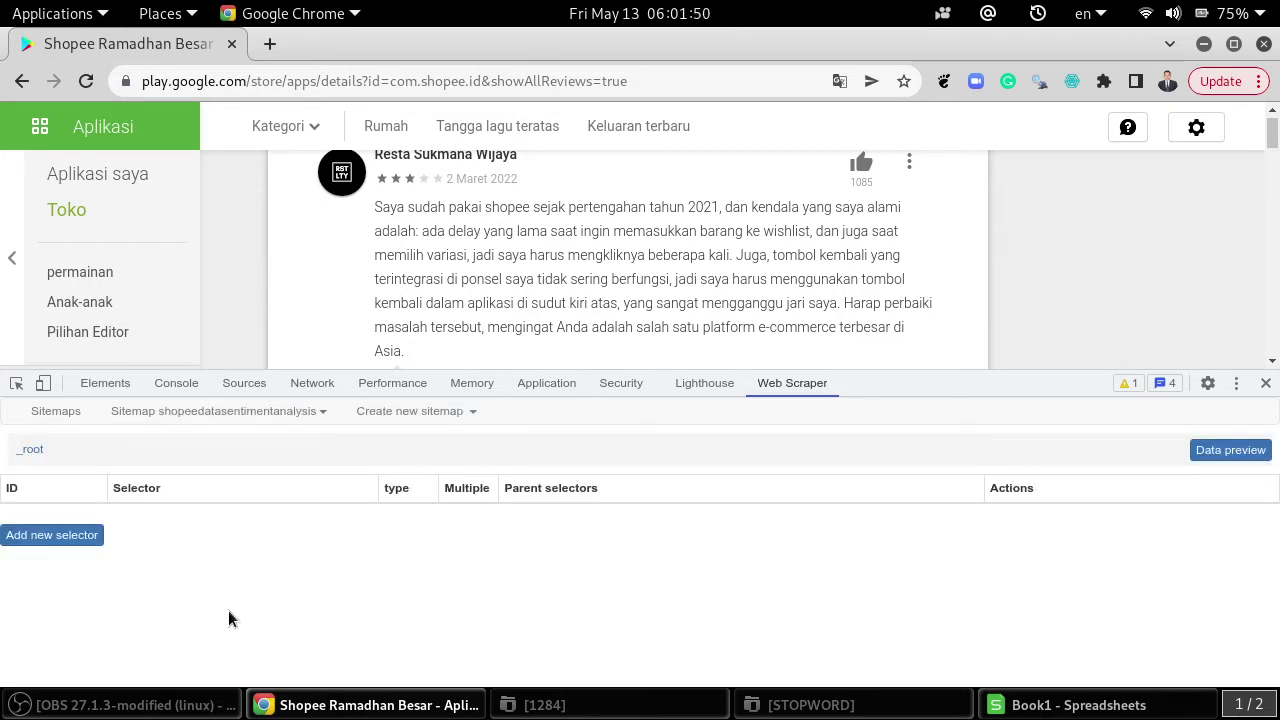
- Open the shopeedatasentimentanalysis sitemap from the sitemap list and examine the first review's full text on the page
left_click(59, 414)
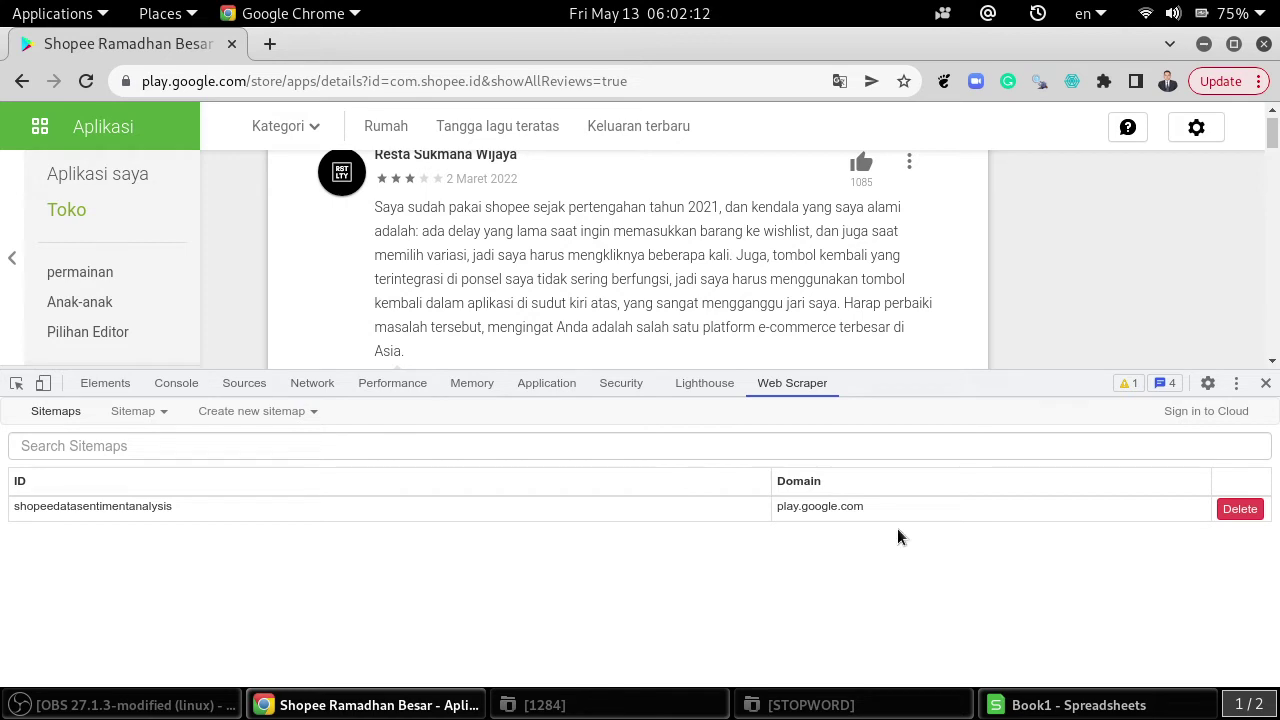
left_click(140, 508)
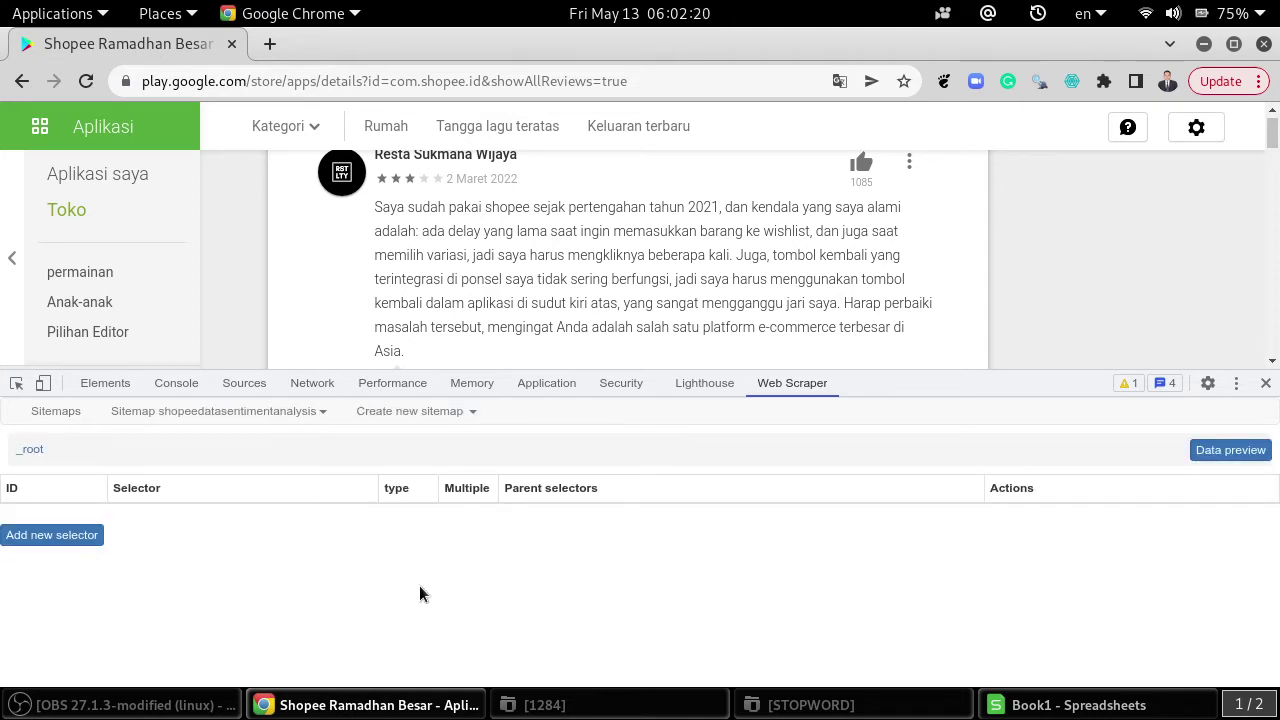
left_click(1273, 362)
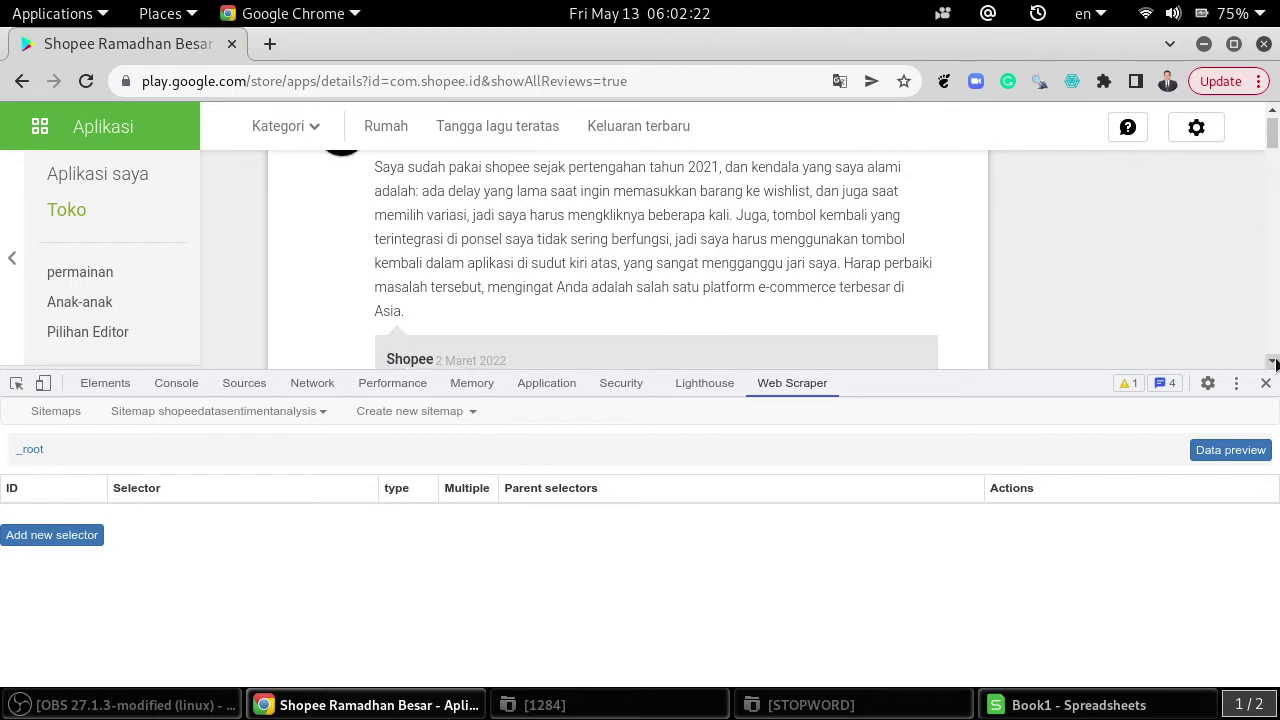
left_click(1272, 112)
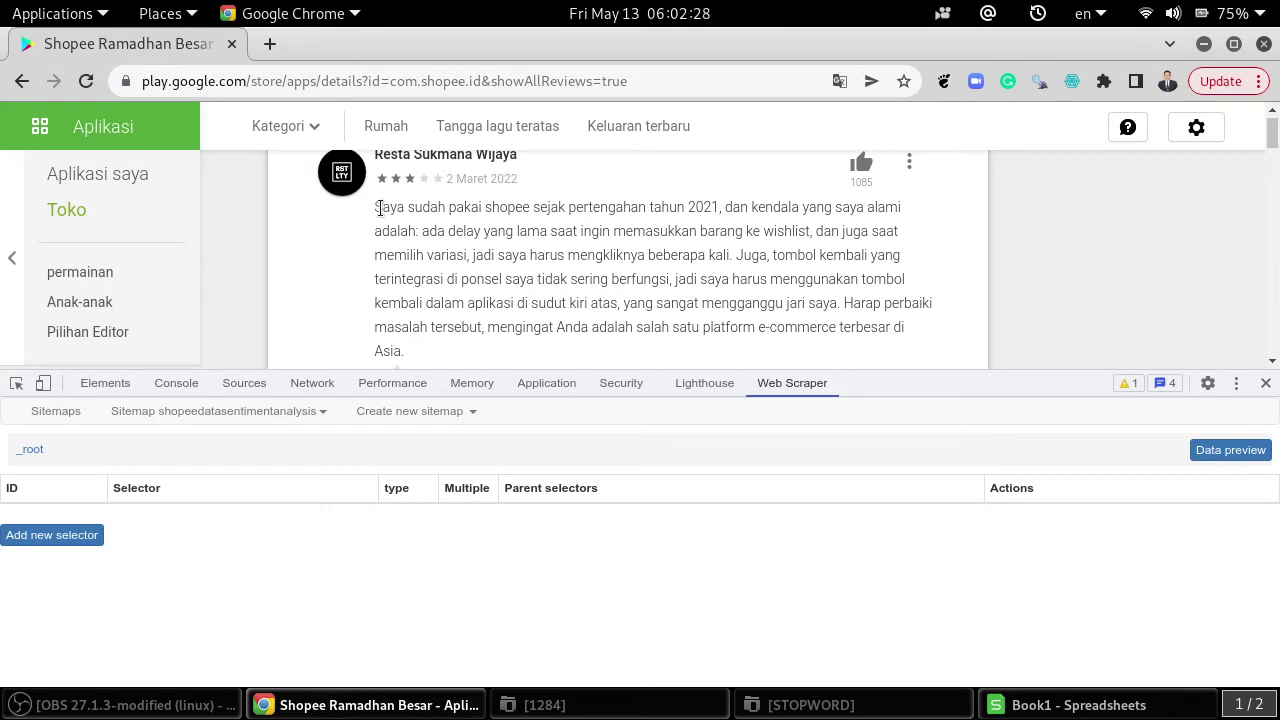
left_click_drag(382, 207, 406, 348)
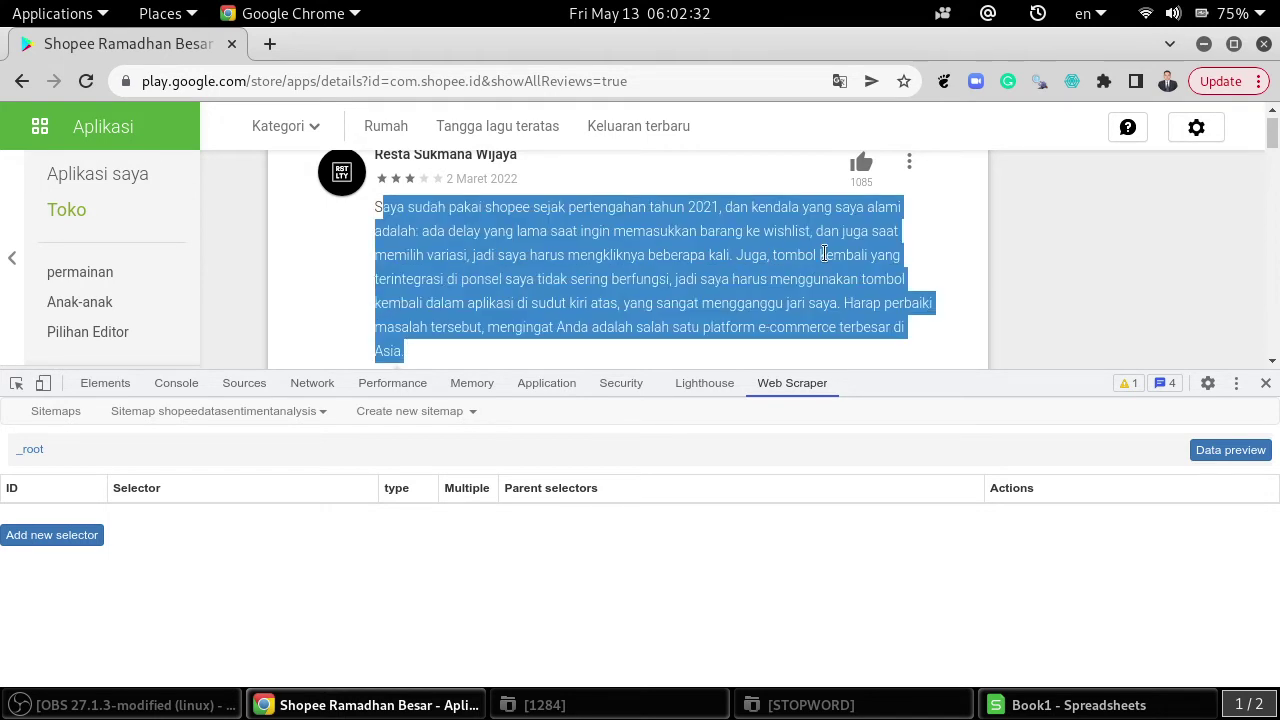
left_click(741, 553)
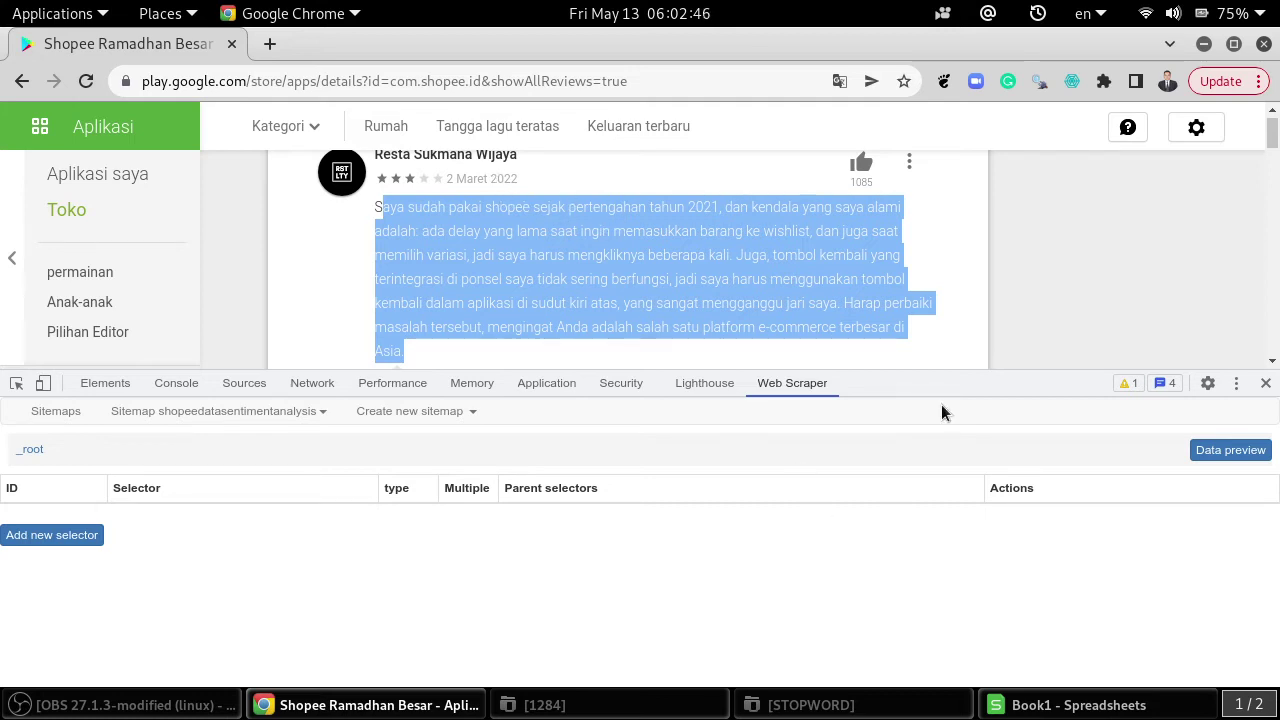
left_click(995, 272)
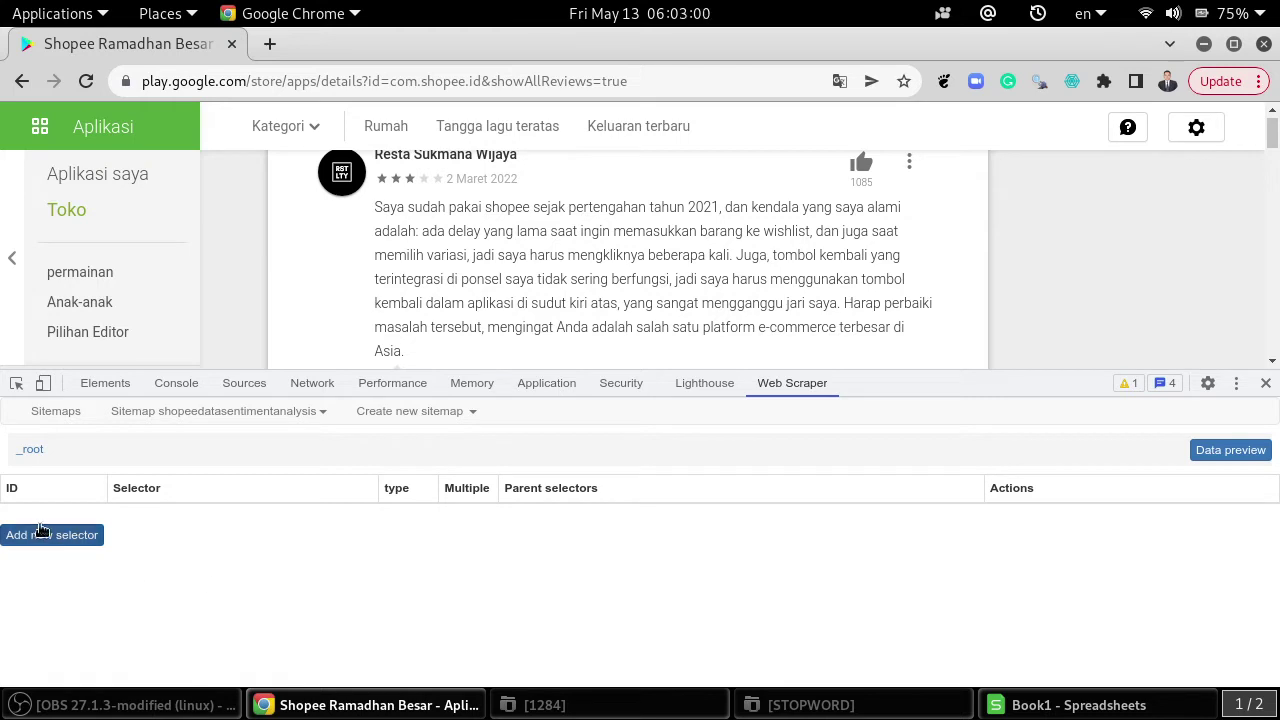
- Reopen the shopeedatasentimentanalysis sitemap and add a selector with ID shopeeelemen, type Element and Multiple enabled
left_click(64, 409)
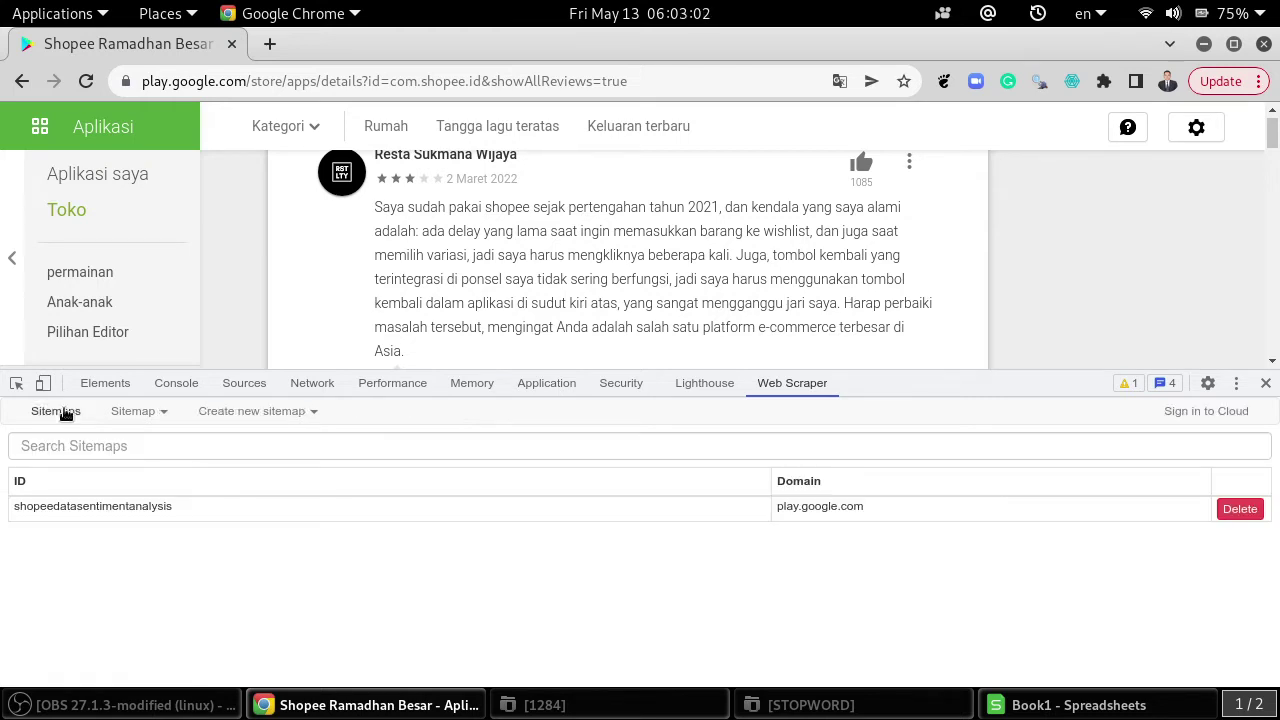
left_click(123, 508)
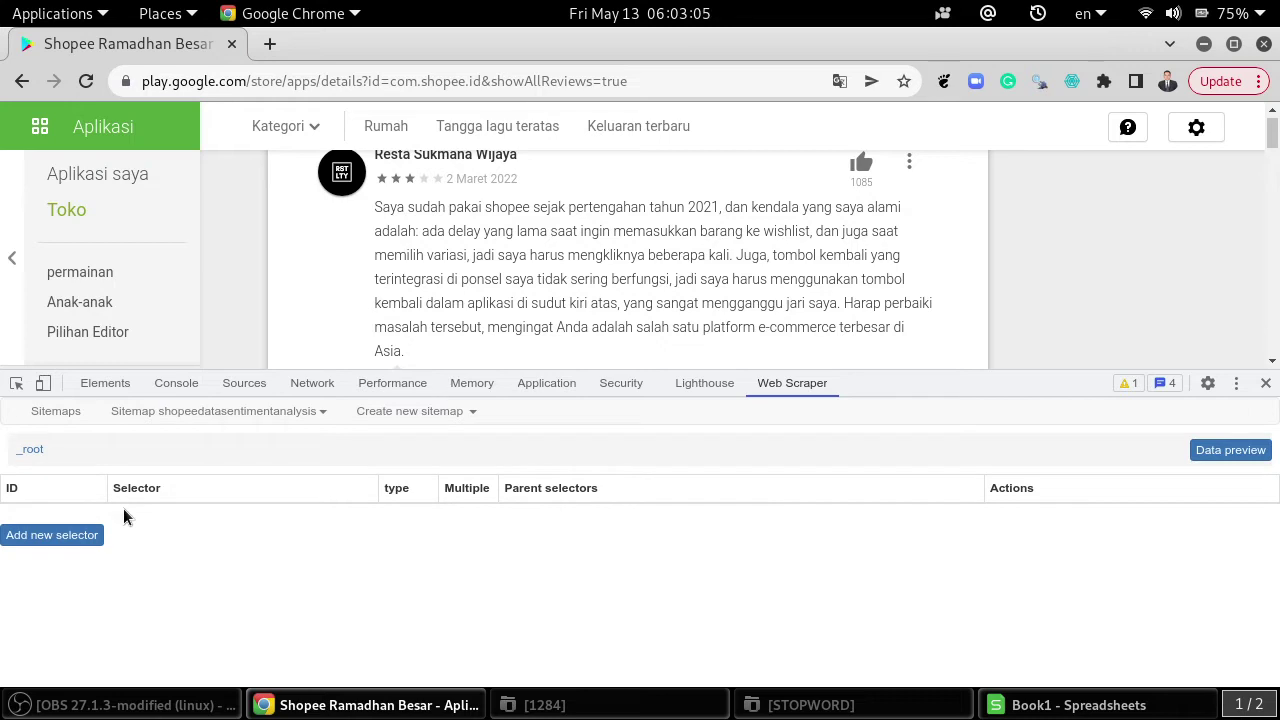
left_click(64, 540)
left_click(226, 444)
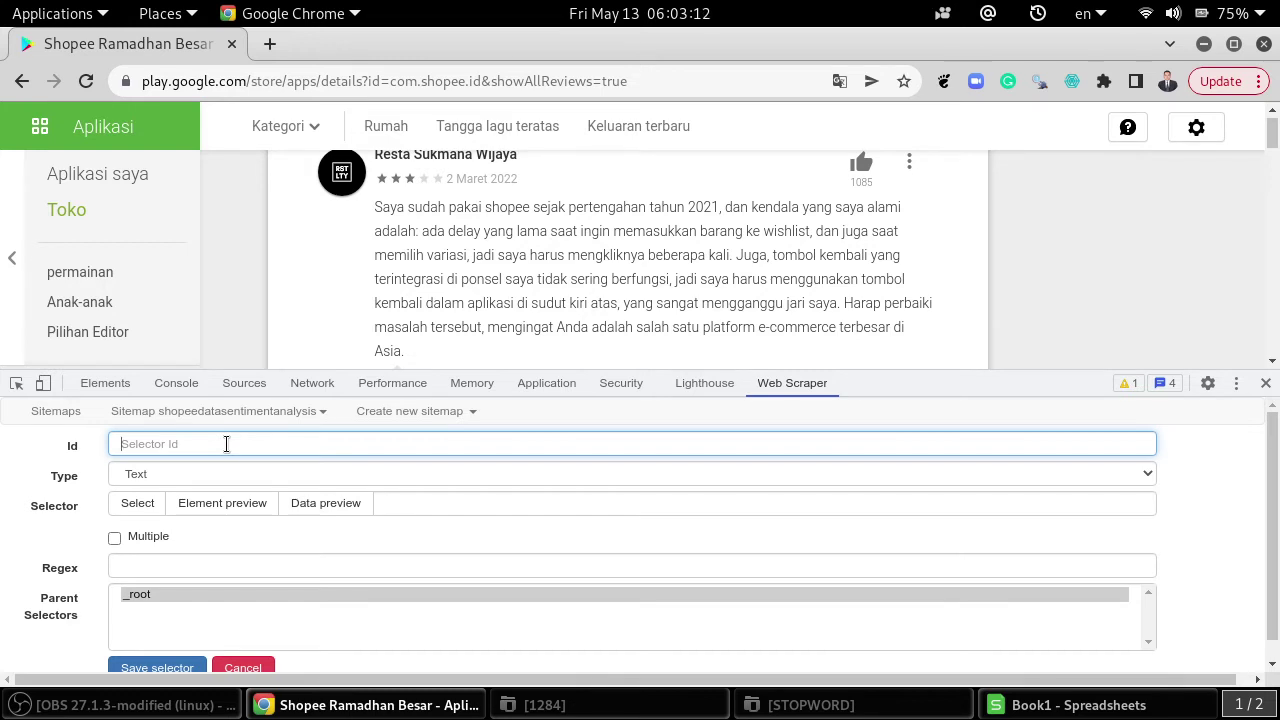
type("element")
key("BackSpace")
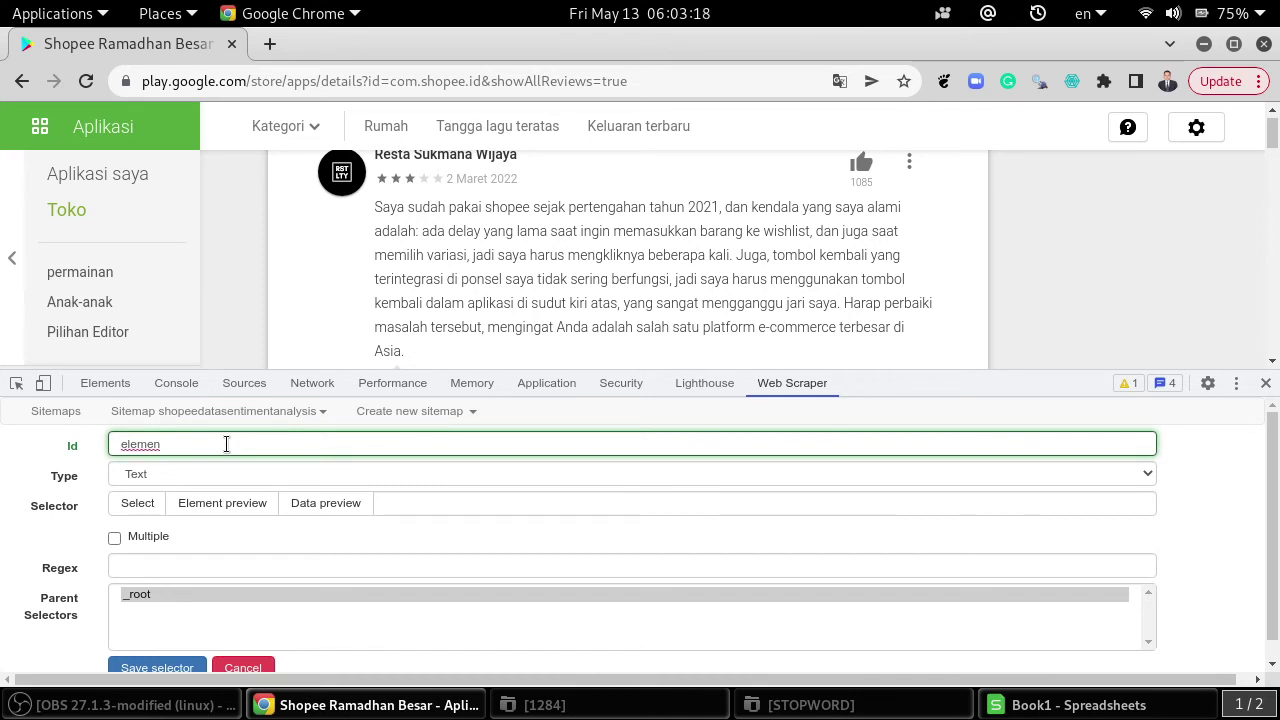
type("shopee")
left_click(187, 472)
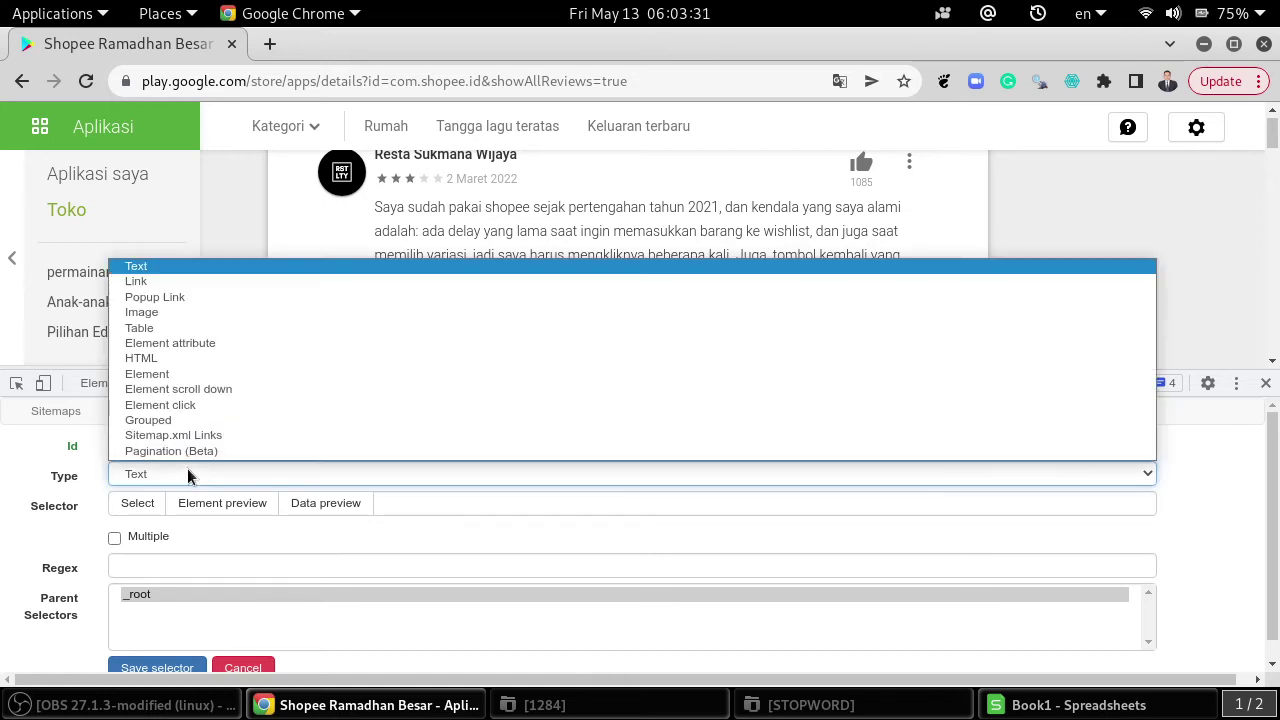
left_click(190, 373)
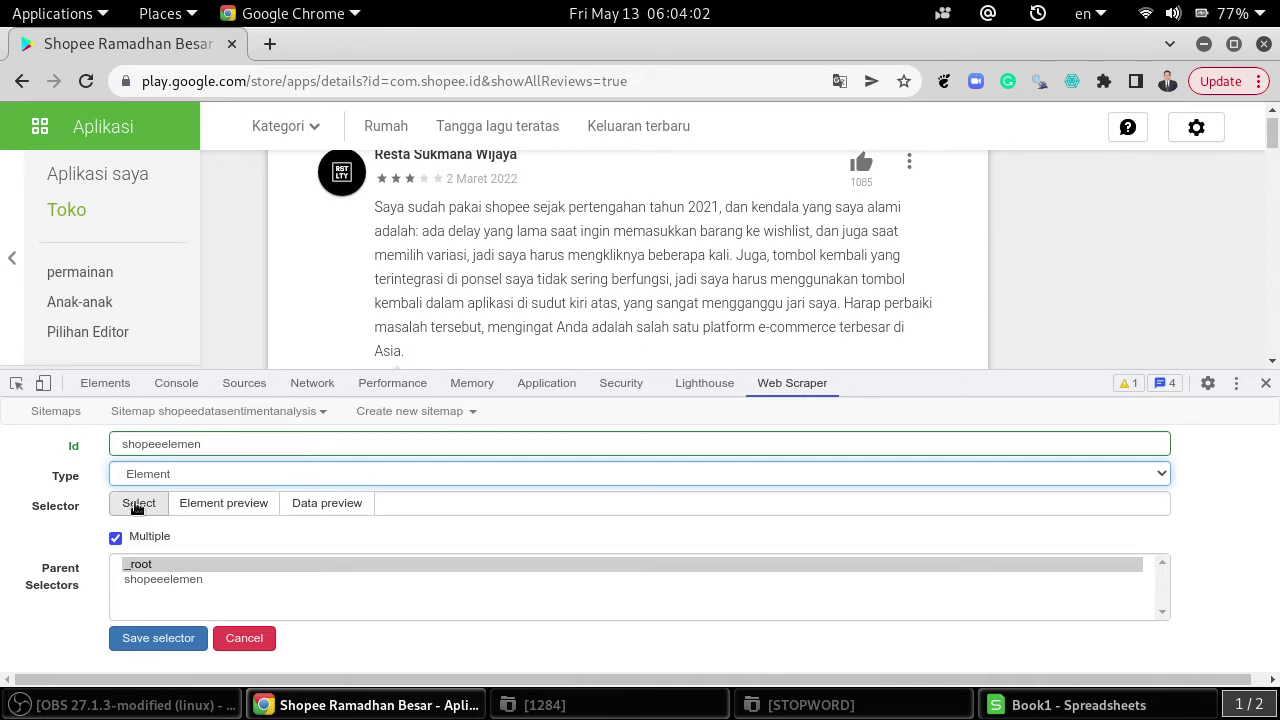
- Slightly reduce the height of Developer Tools and pick the first review's text as the selector's element
left_click_drag(992, 373, 994, 375)
left_click_drag(998, 421, 997, 381)
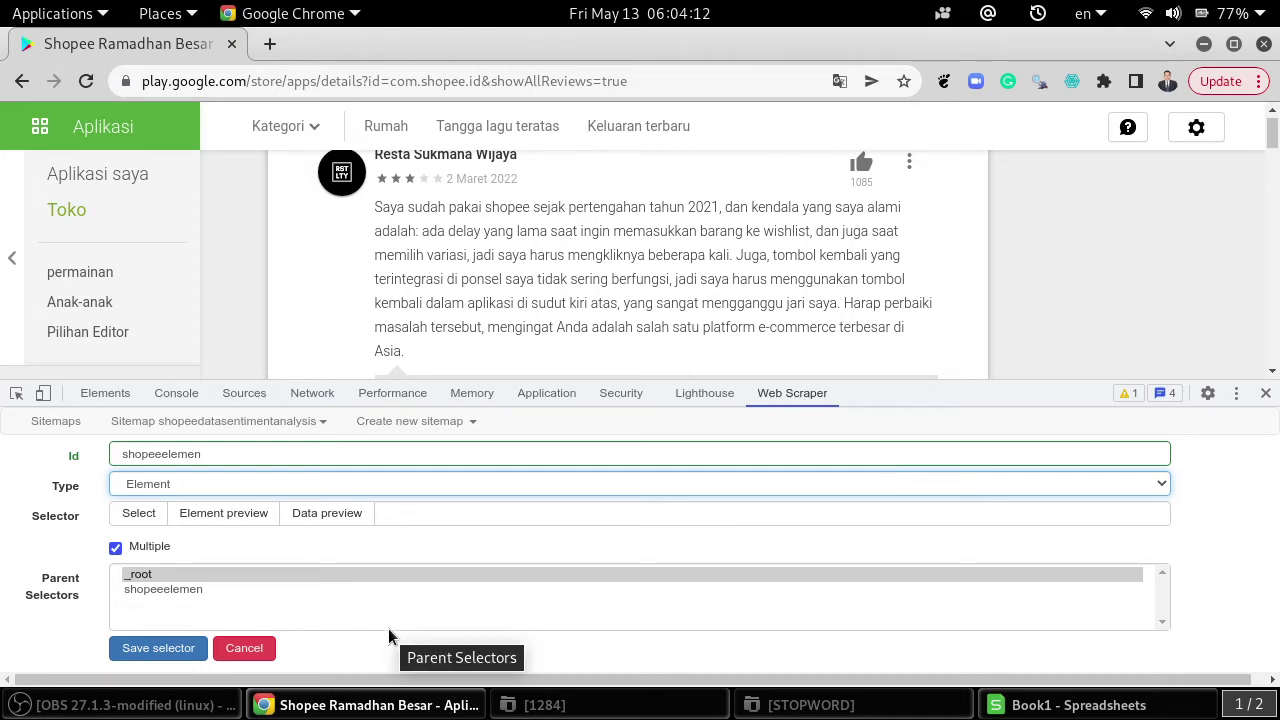
left_click(142, 514)
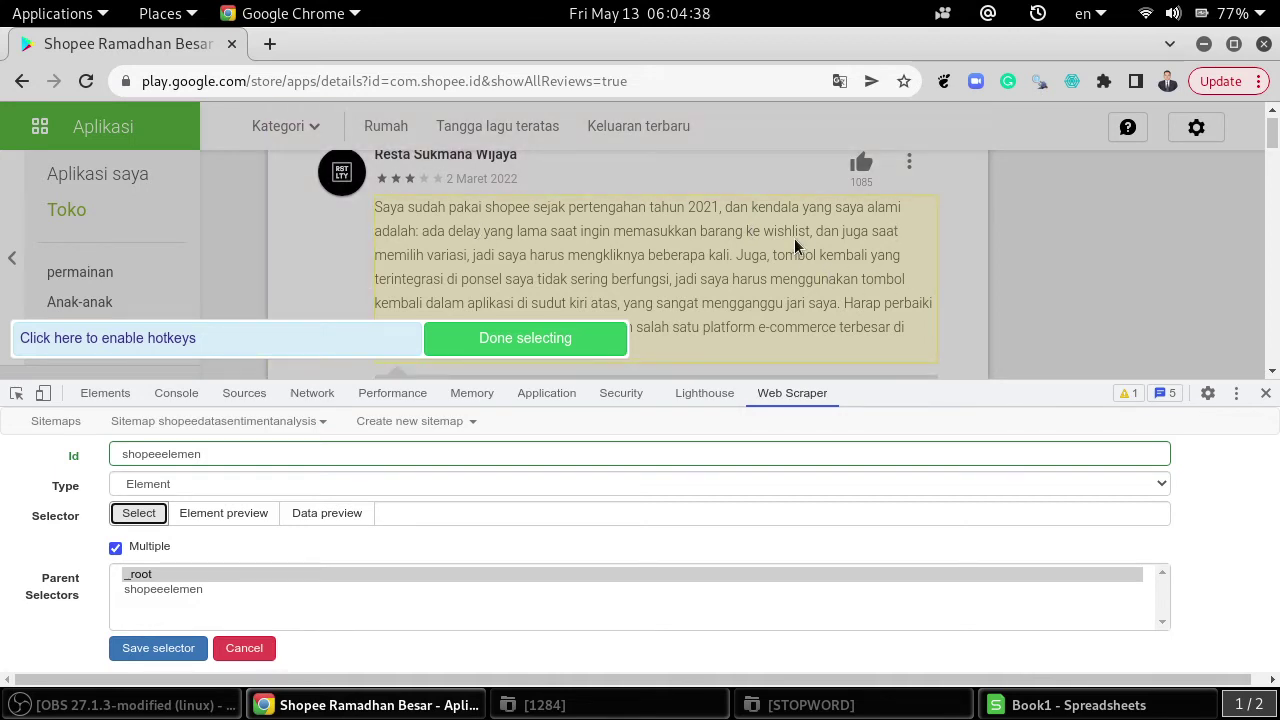
left_click(652, 243)
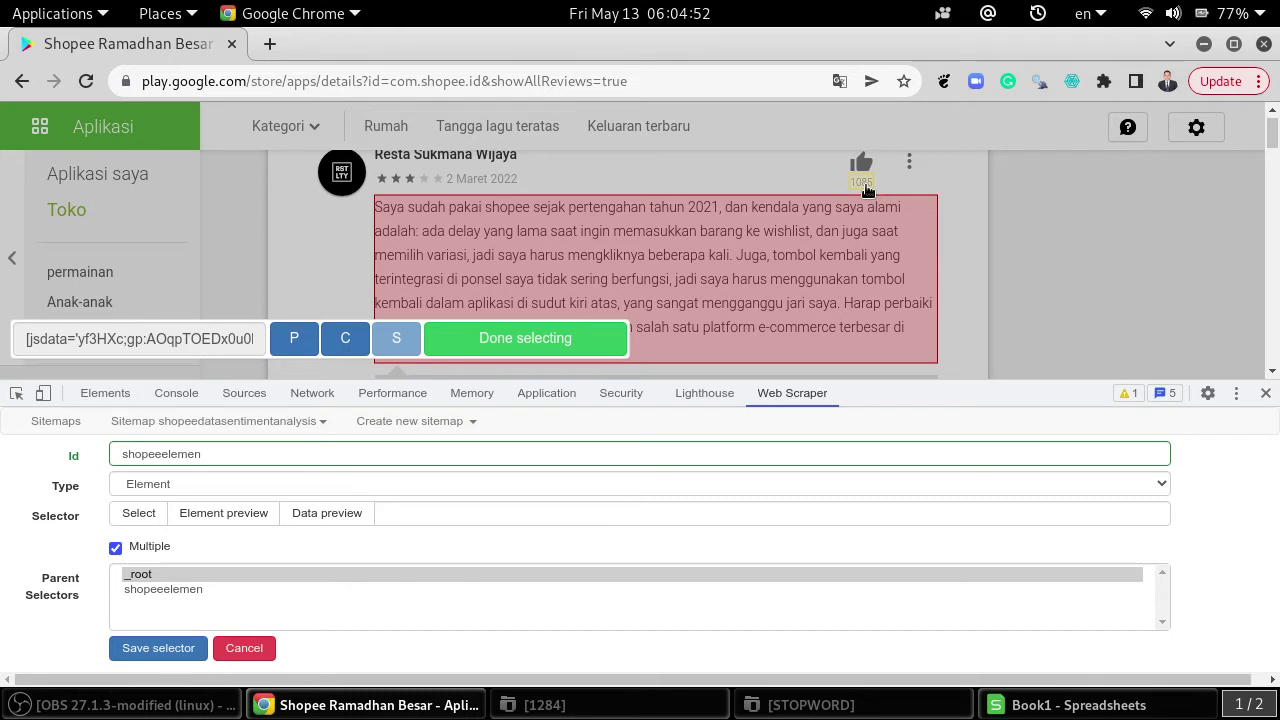
left_click(545, 254)
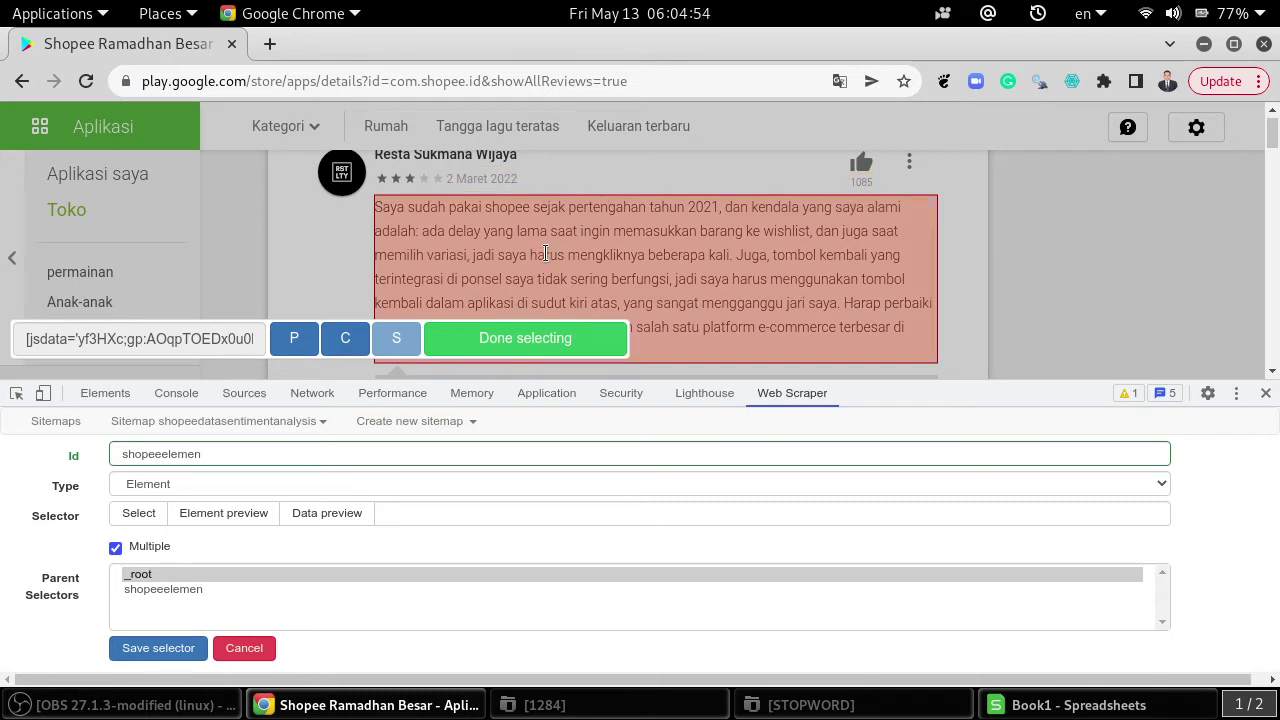
- Expand the element selection to the parent block holding the first review's name, rating, text and developer reply
left_click(300, 345)
left_click(300, 345)
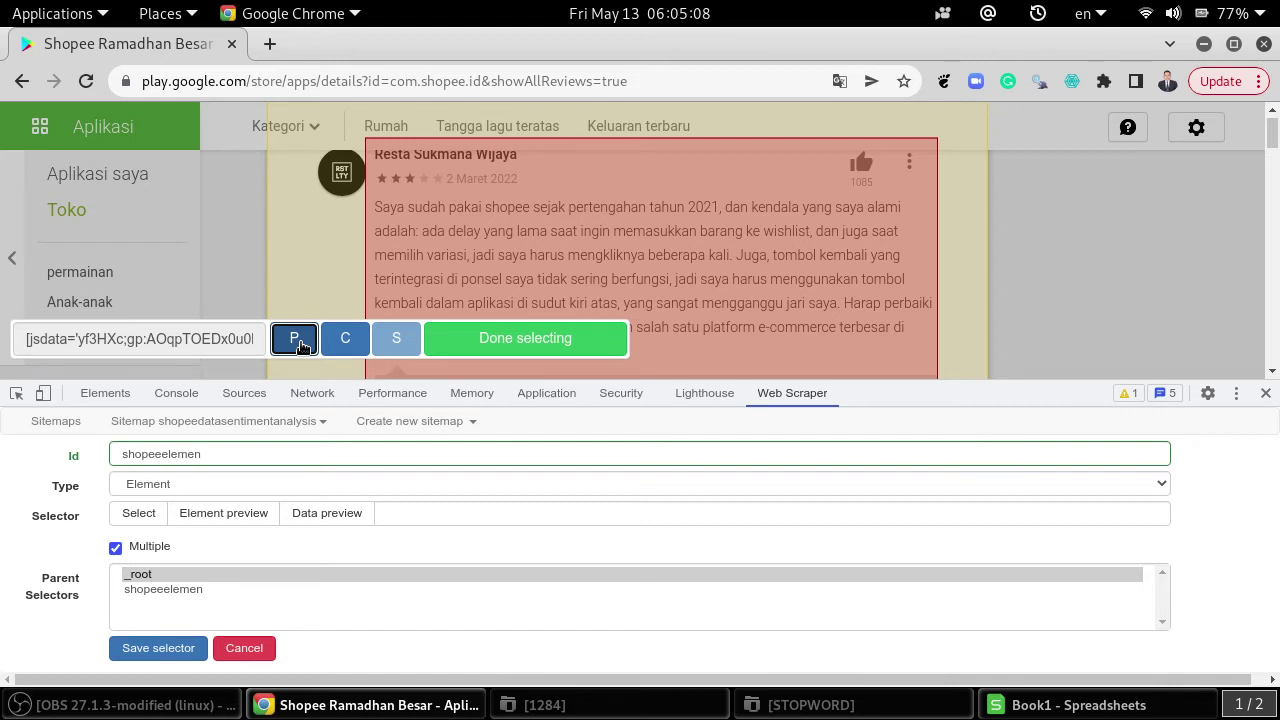
left_click(300, 345)
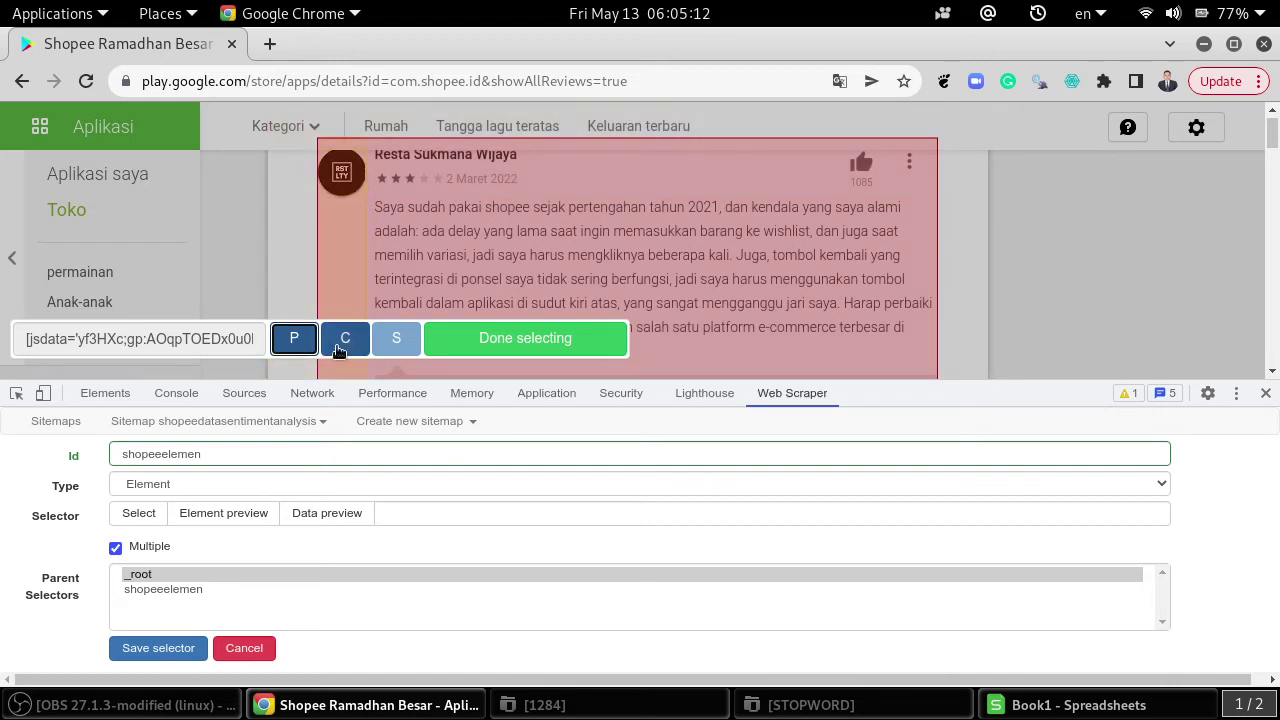
left_click(347, 338)
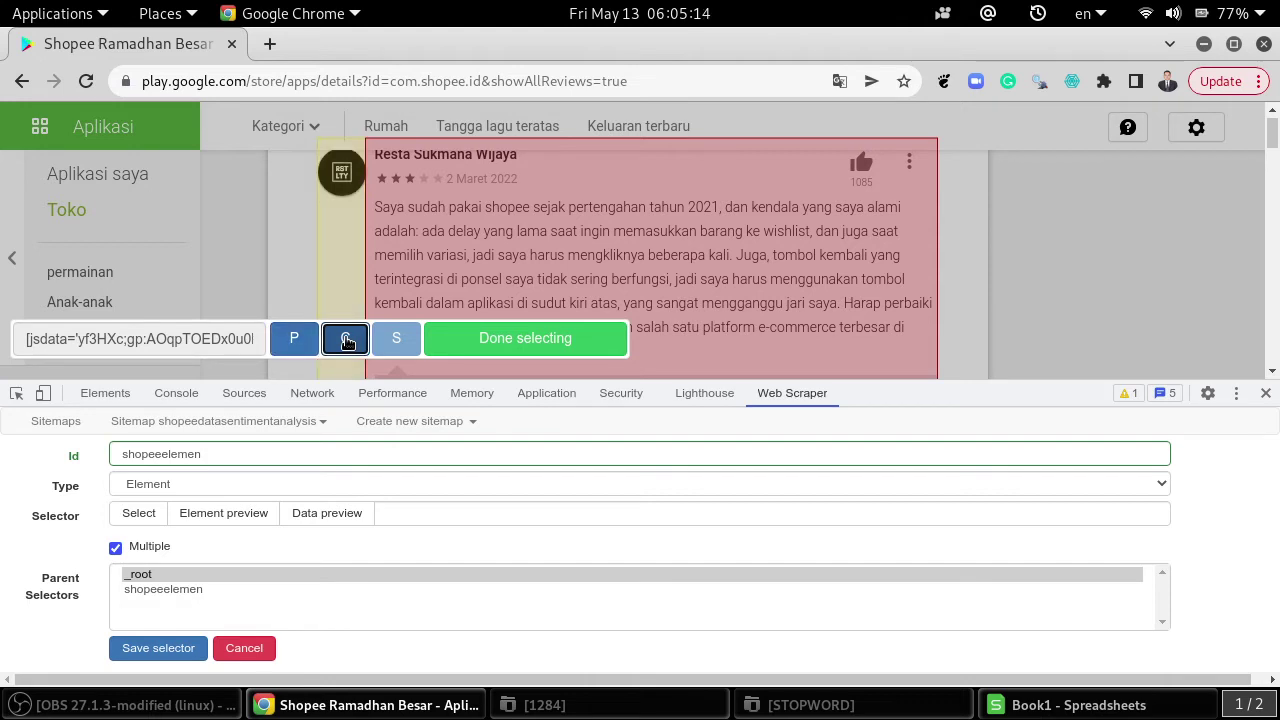
left_click(347, 339)
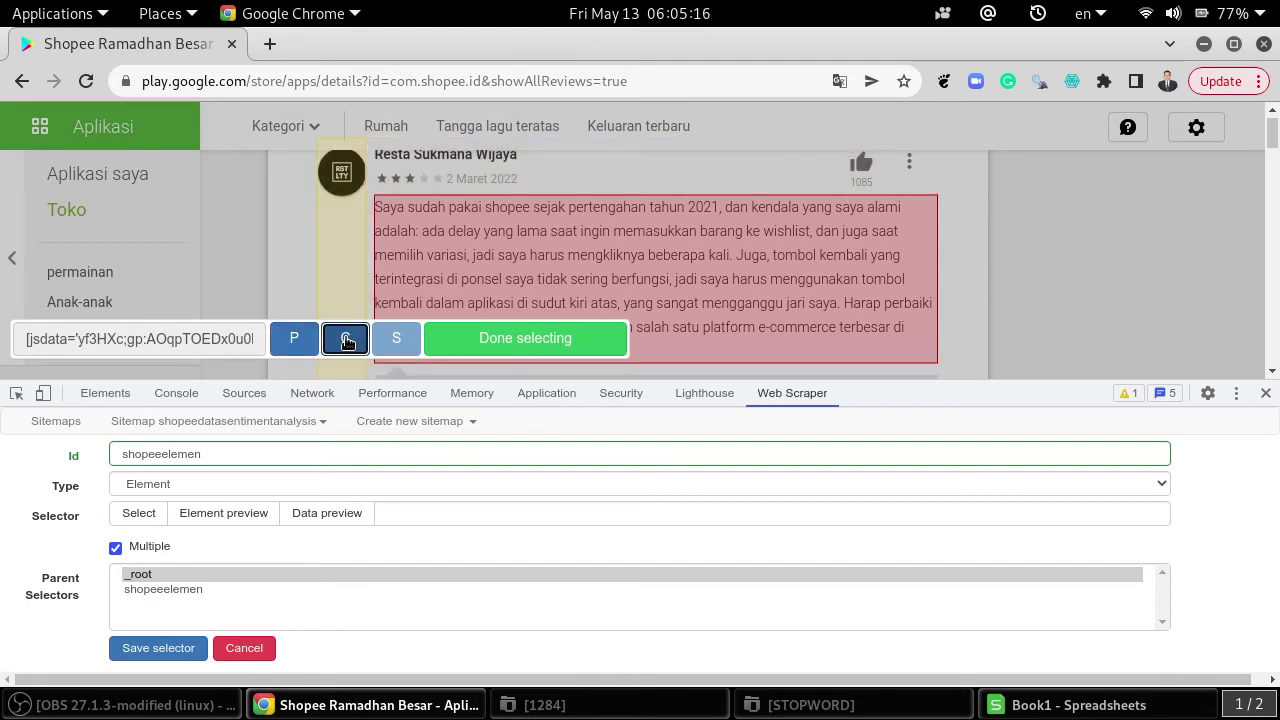
left_click(294, 342)
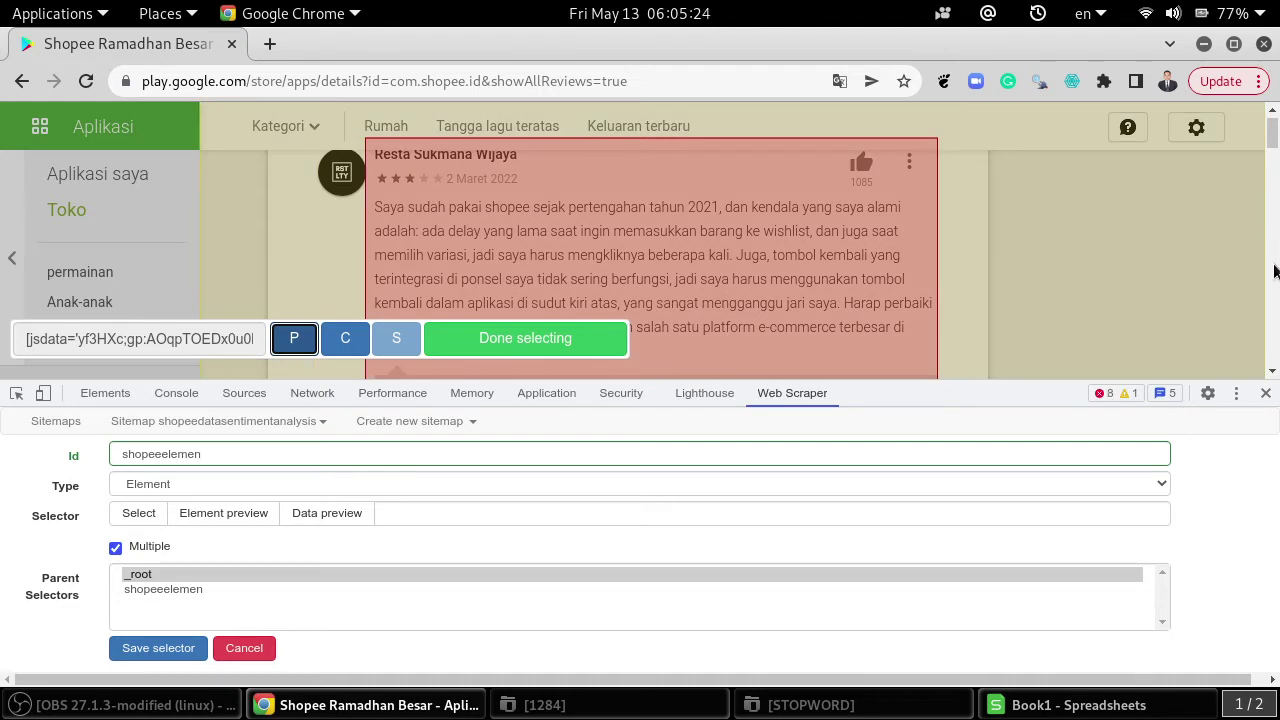
- Add the last loaded review's block to the selection so every review block on the page is matched
left_click(1271, 375)
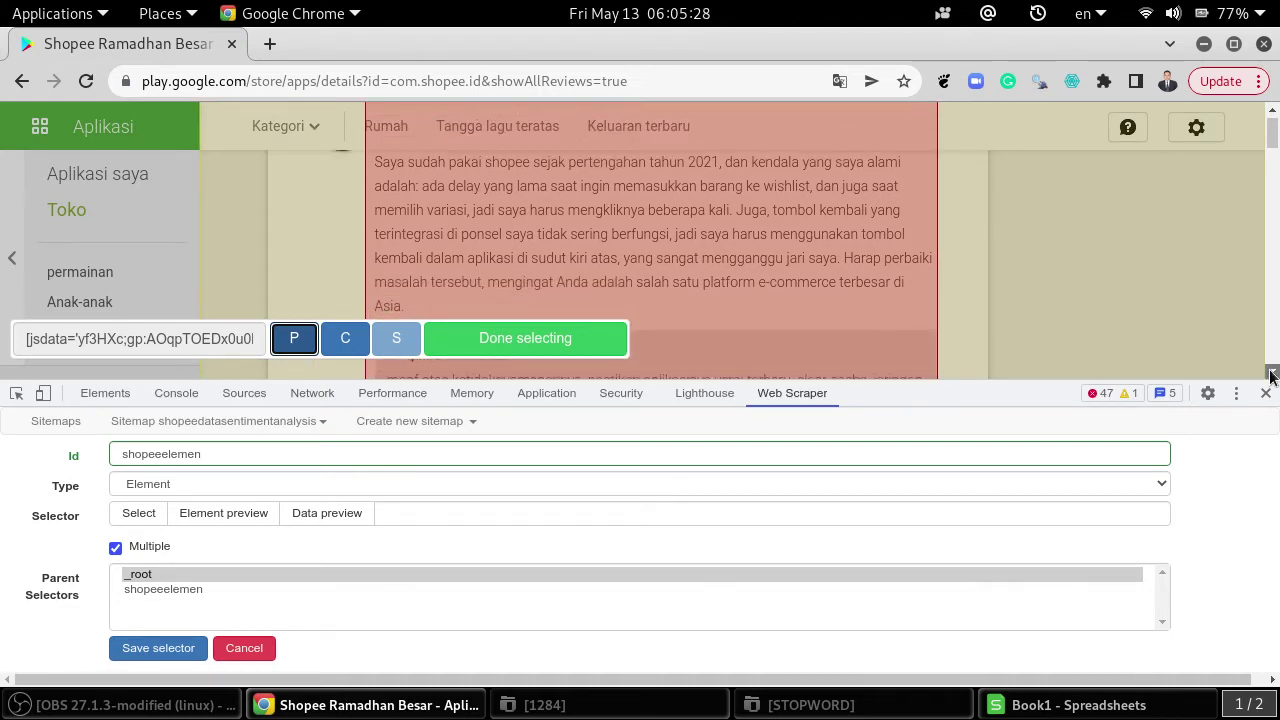
left_click(1271, 375)
left_click(1271, 375)
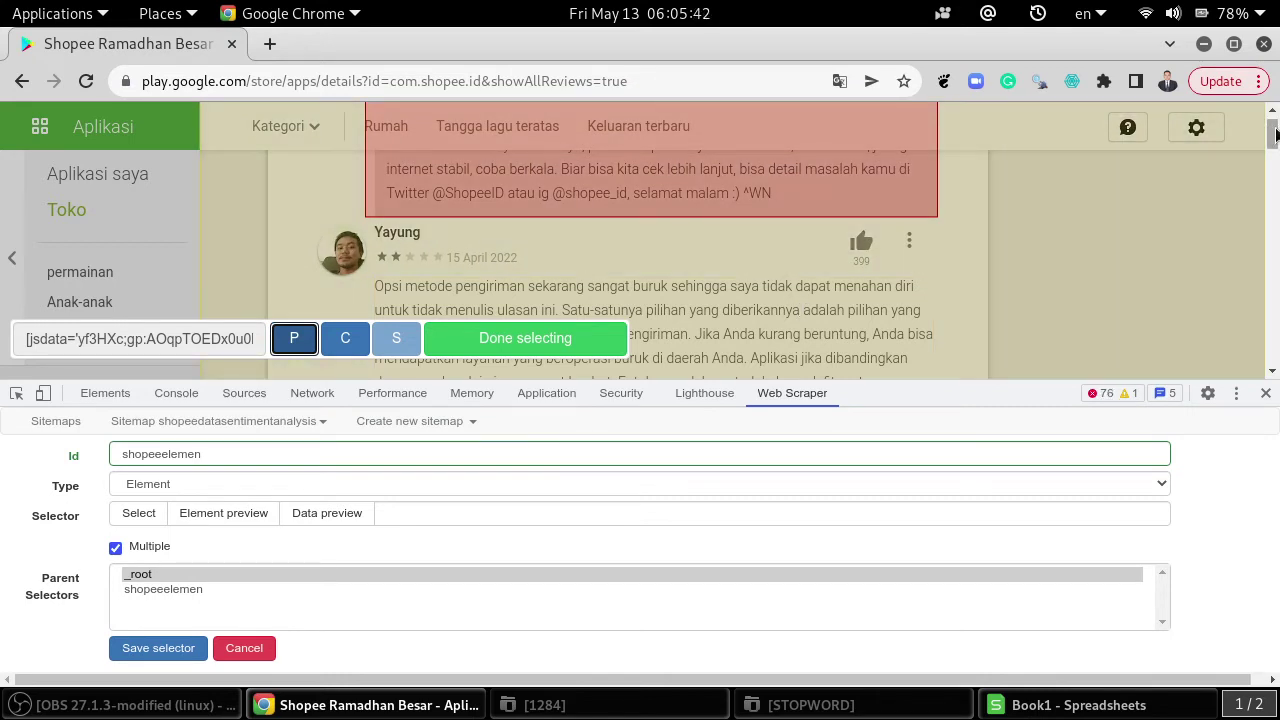
left_click_drag(1275, 135, 1275, 383)
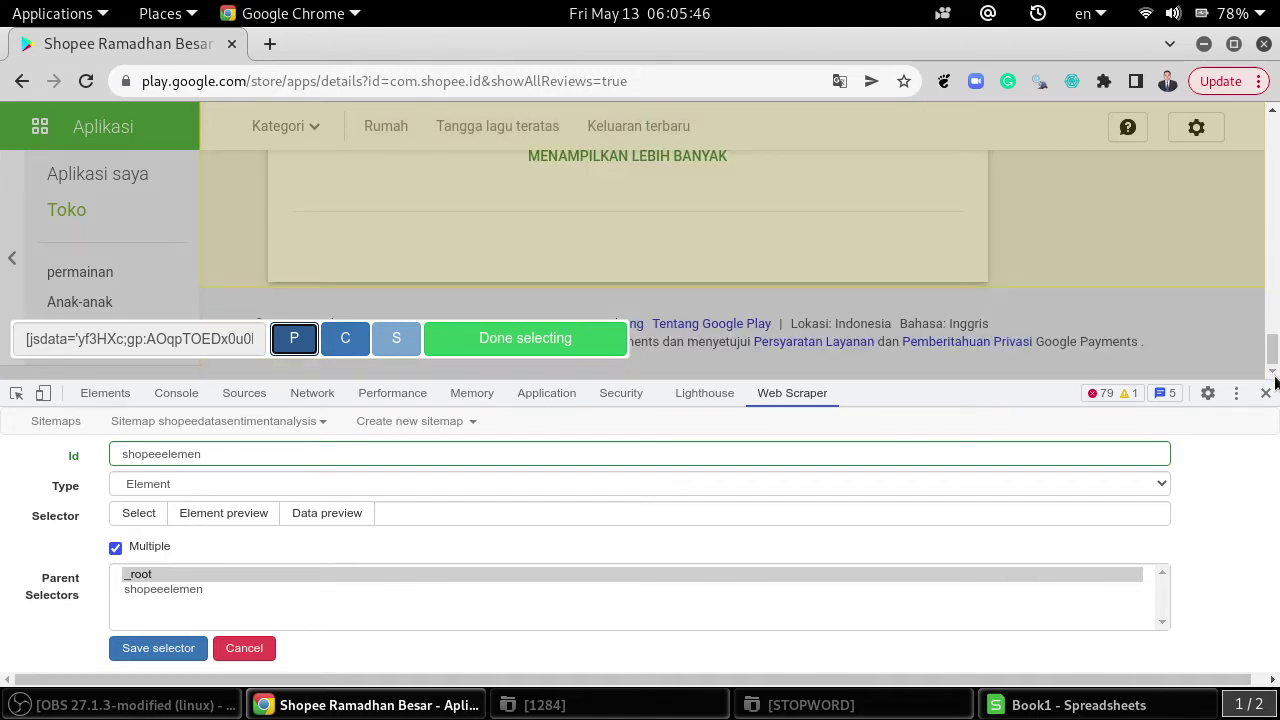
left_click(1273, 112)
left_click(1273, 116)
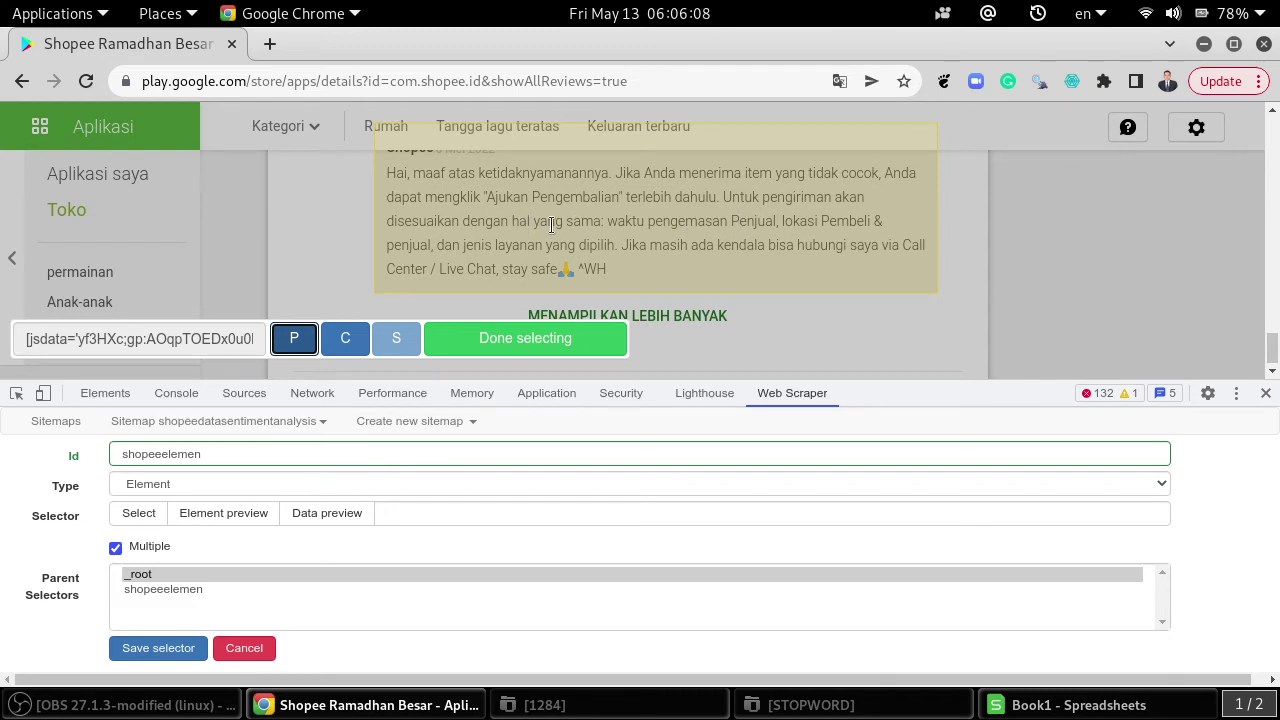
left_click(639, 206)
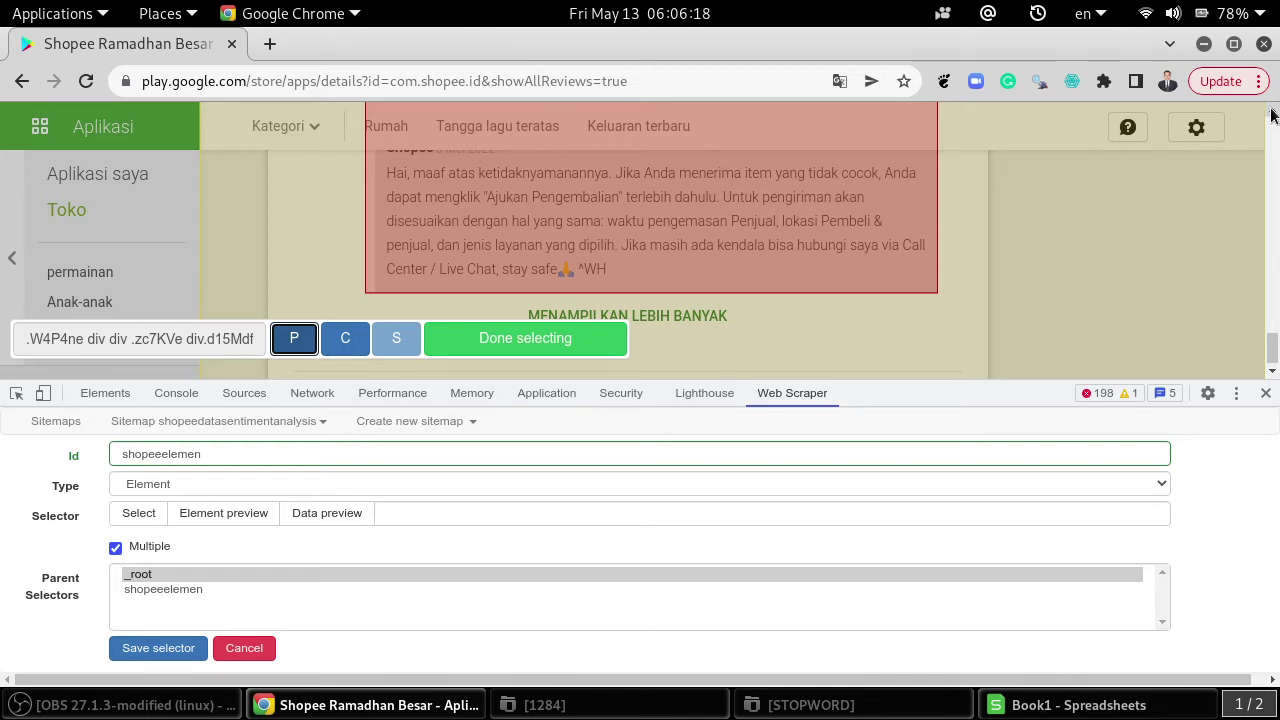
scroll(1272, 116, "up", 2)
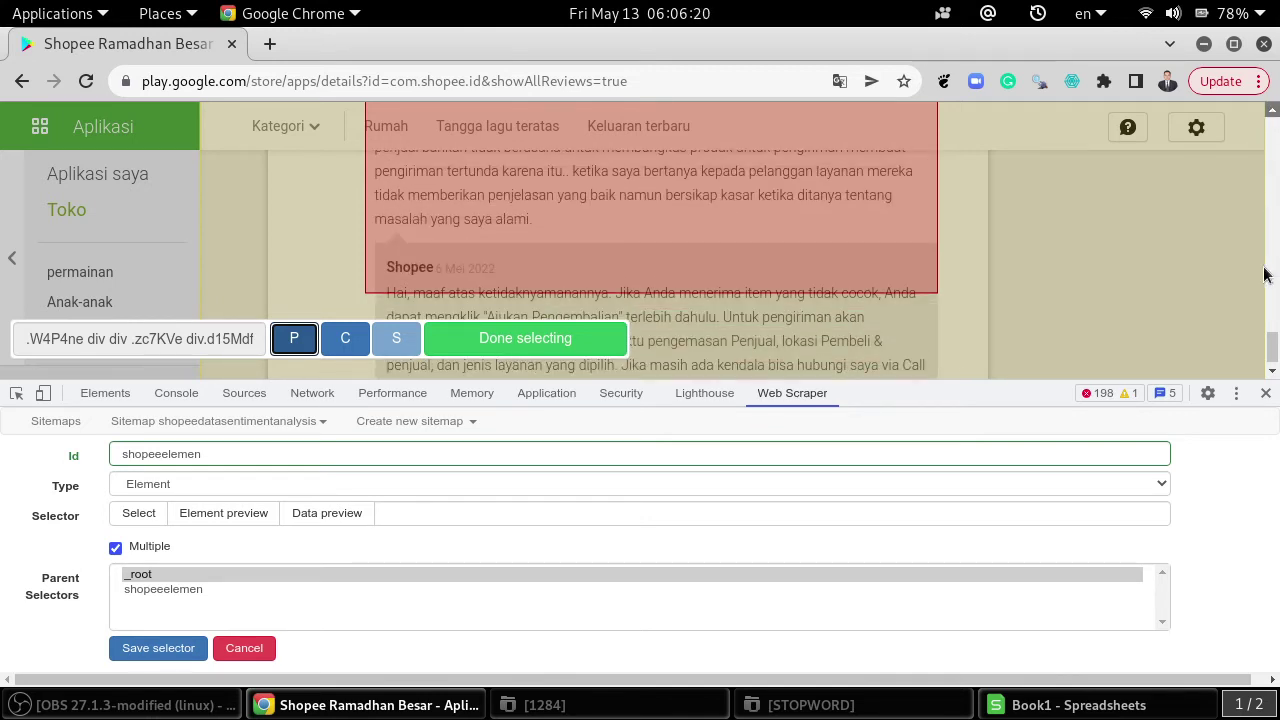
left_click_drag(1271, 351, 1273, 232)
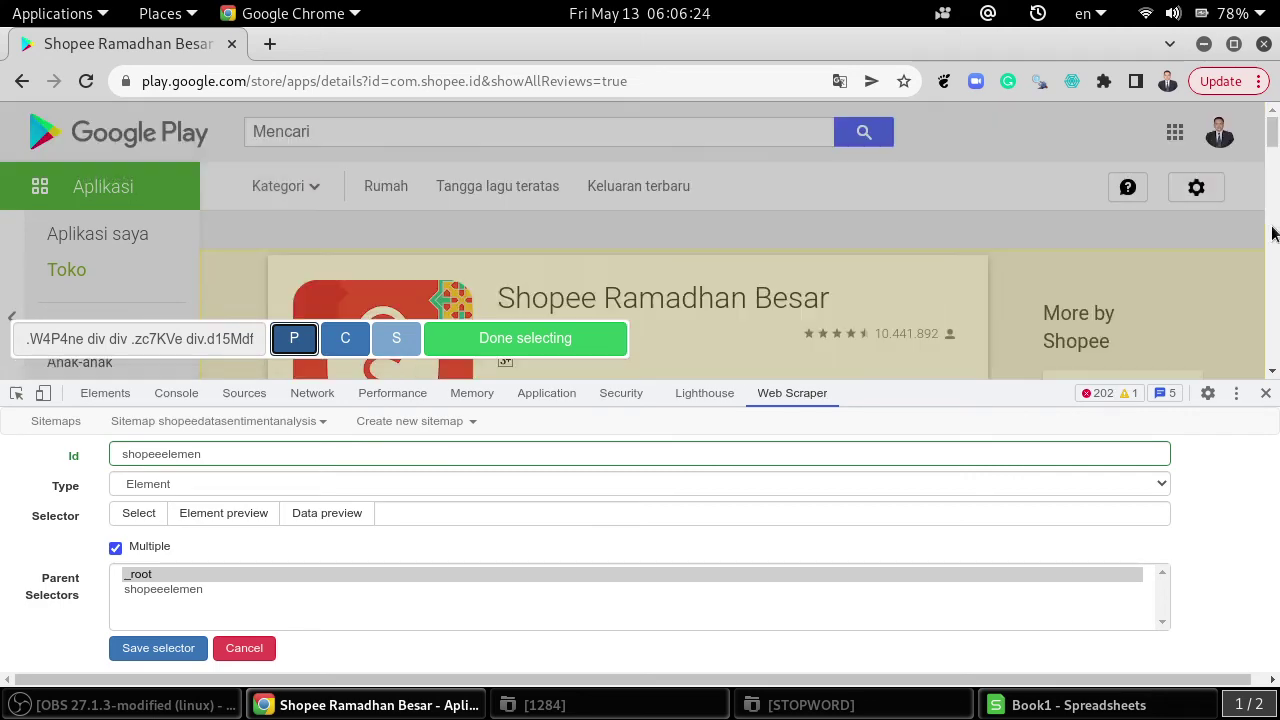
left_click(1273, 373)
scroll(1273, 373, "down", 15)
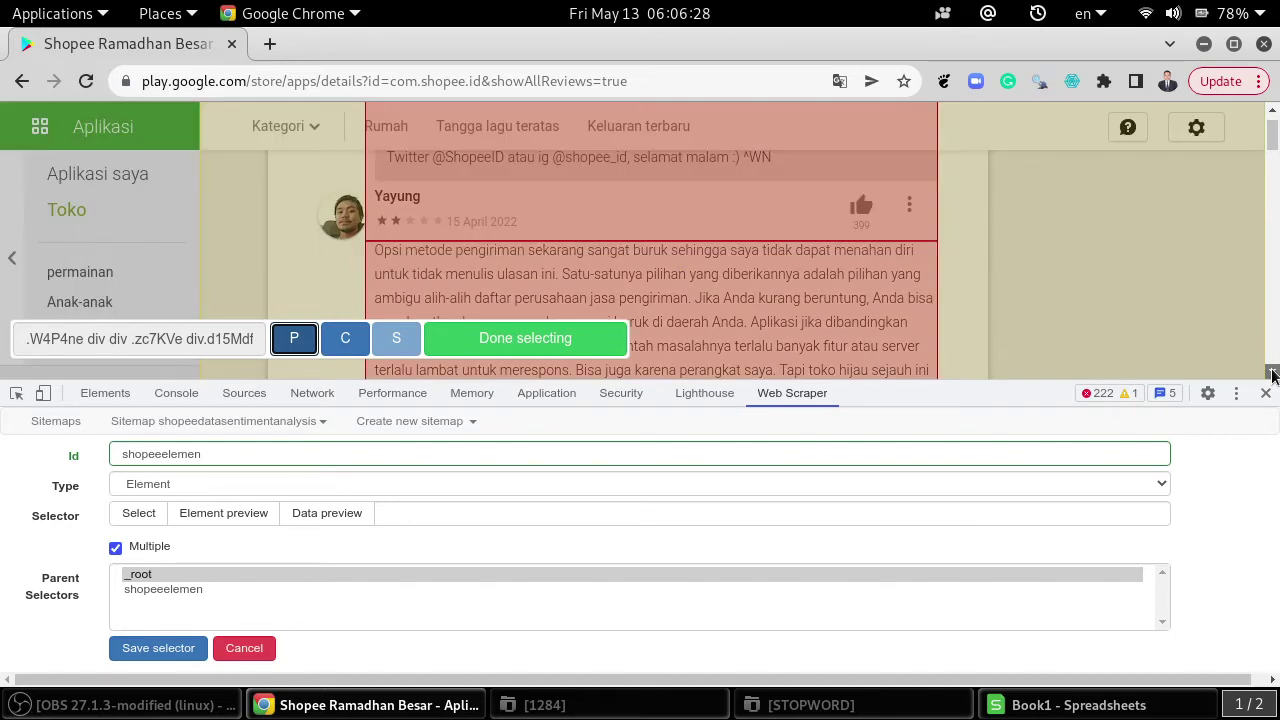
- Check the highlighted review blocks down to the page's end and finish selecting the shopeeelemen selector's element
scroll(1273, 373, "down", 6)
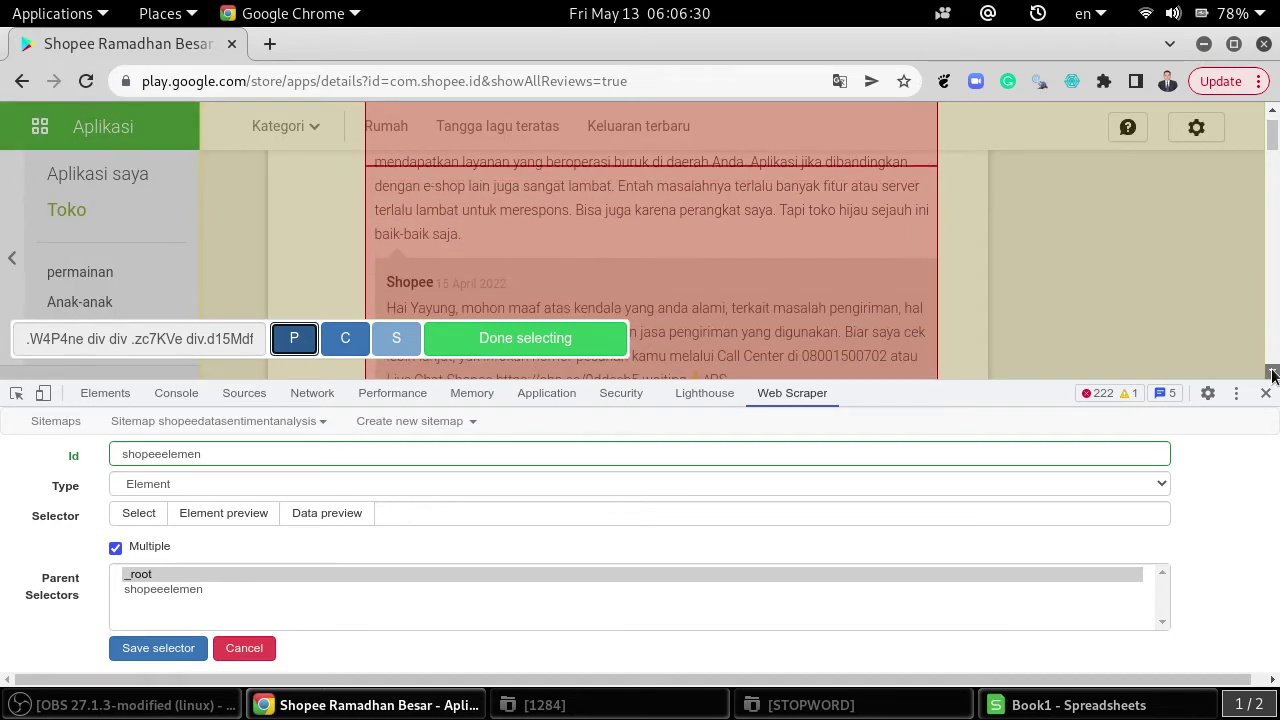
scroll(1273, 373, "down", 8)
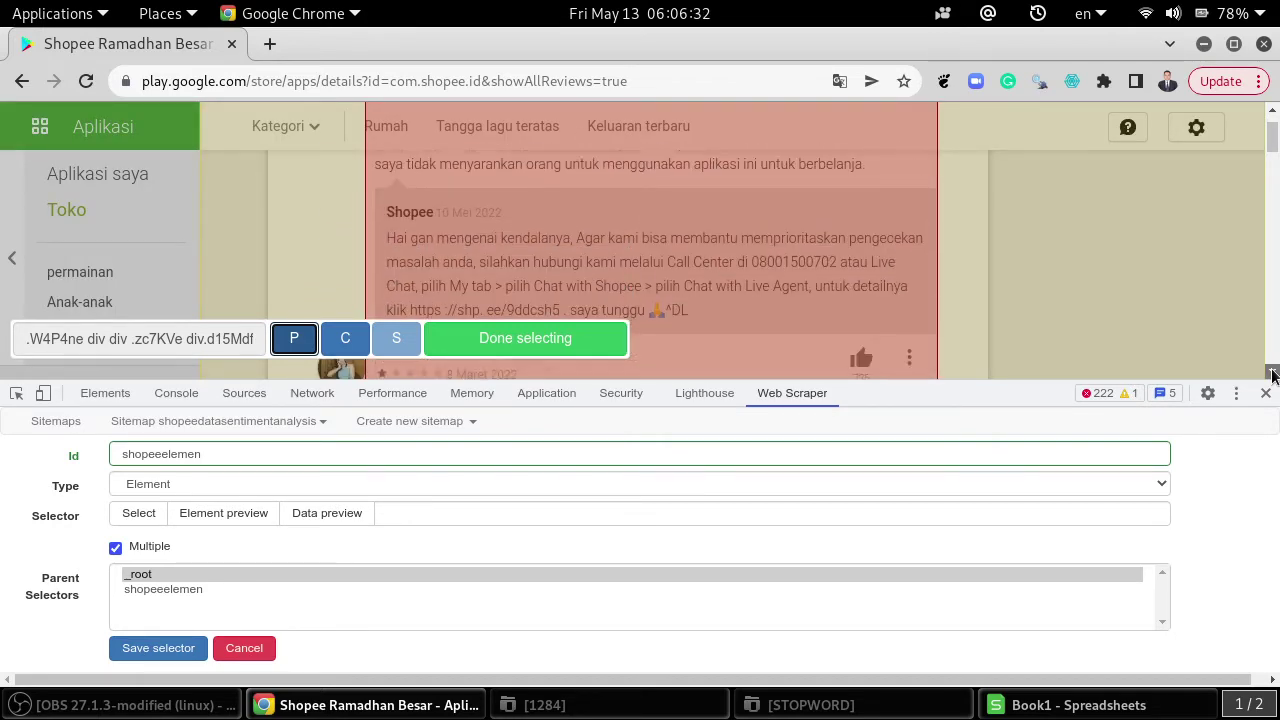
key("End")
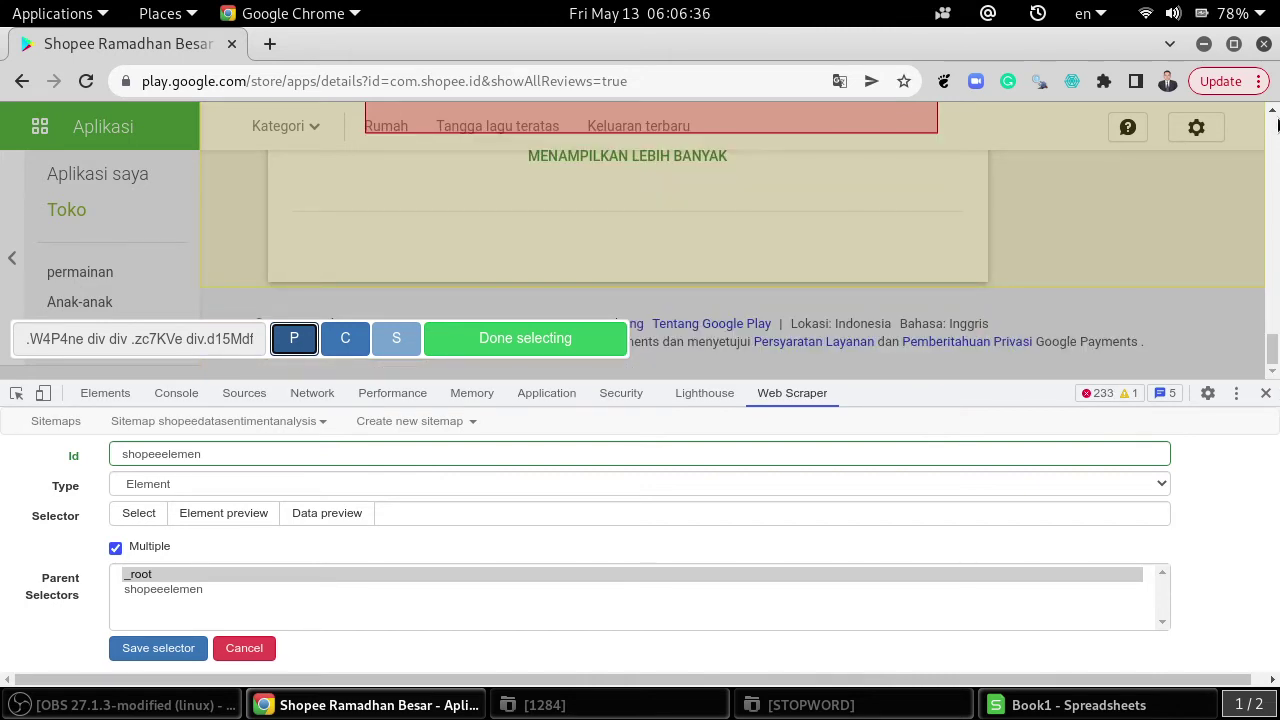
left_click(1273, 113)
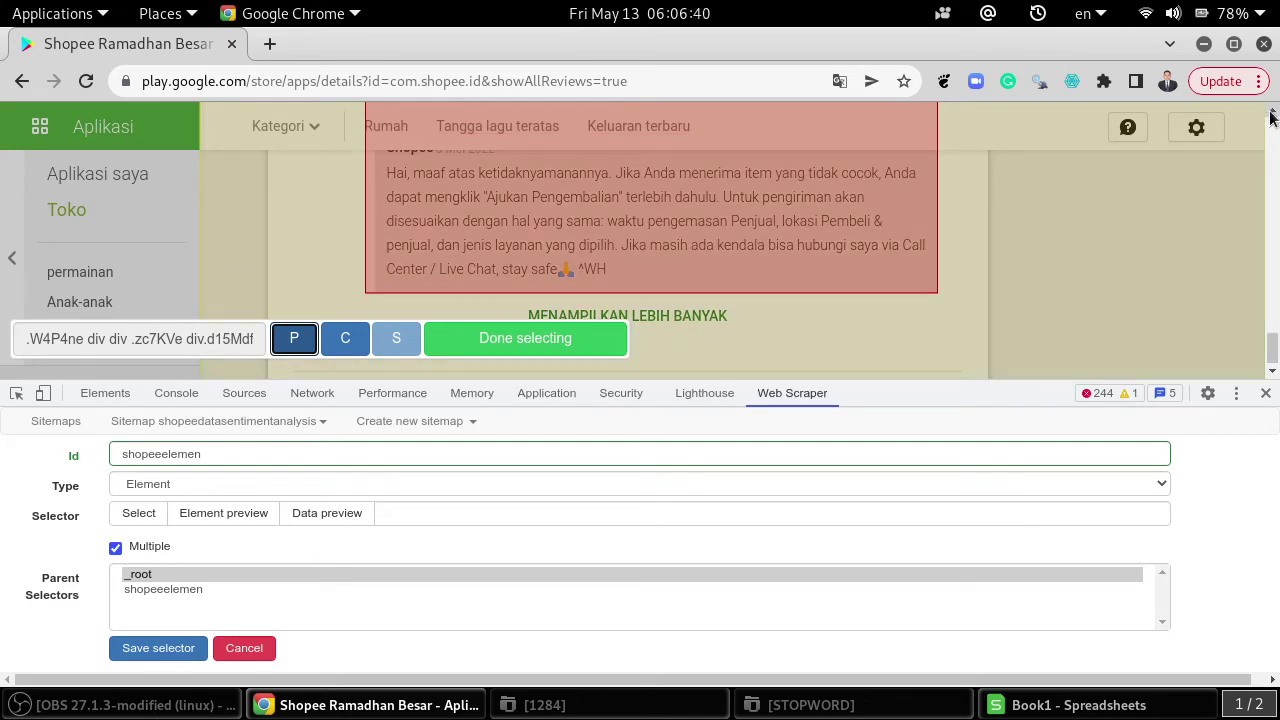
left_click(514, 340)
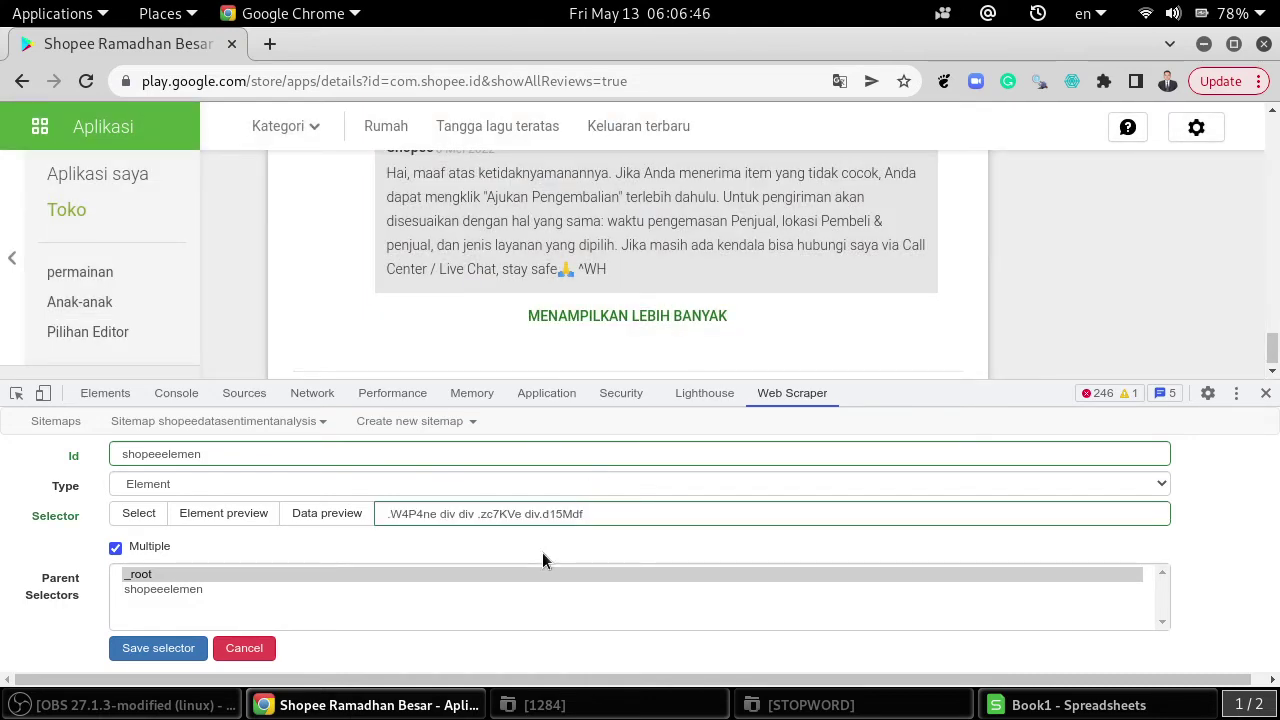
- Preview the data of the shopeeelemen selector, close the preview and save the selector
left_click(324, 514)
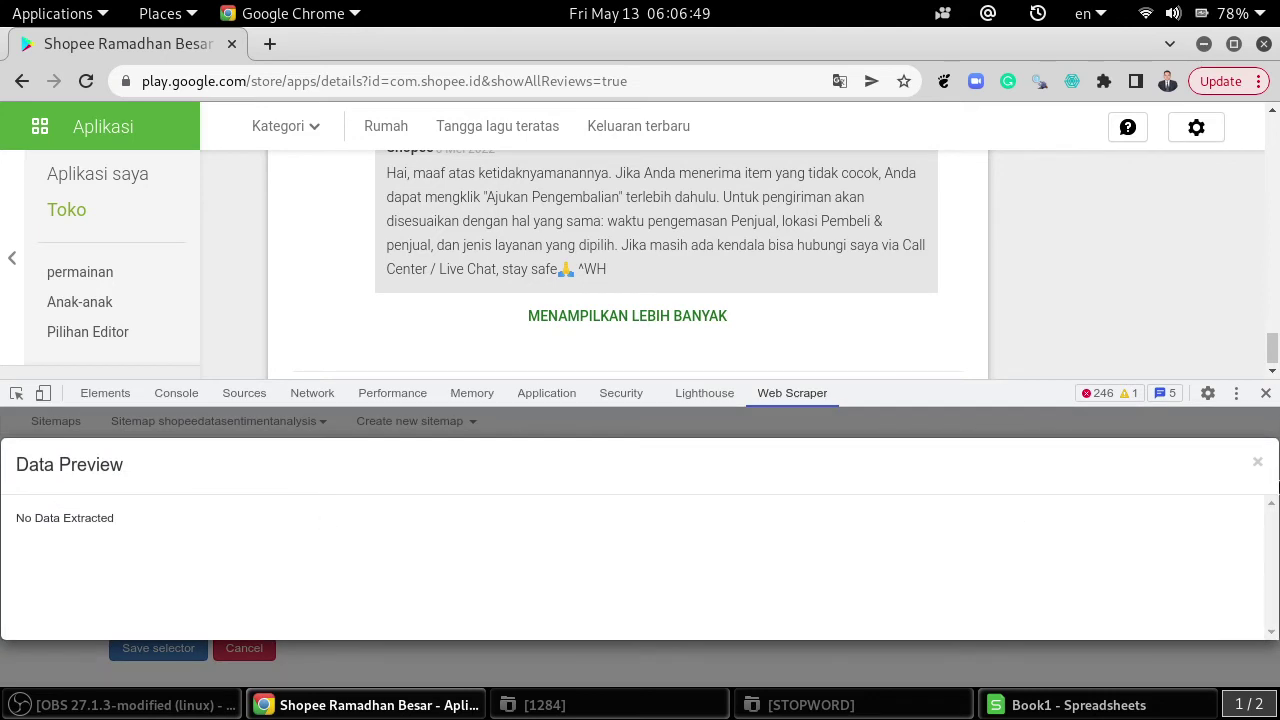
left_click(1257, 461)
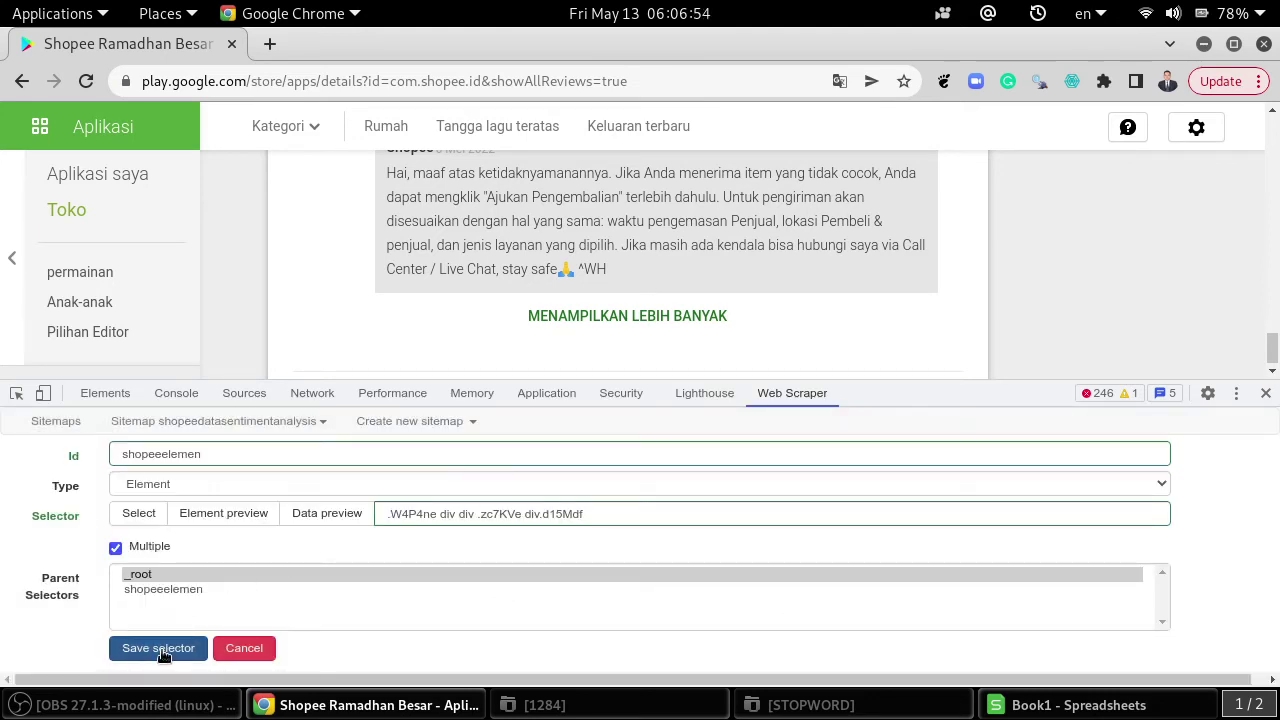
left_click(160, 649)
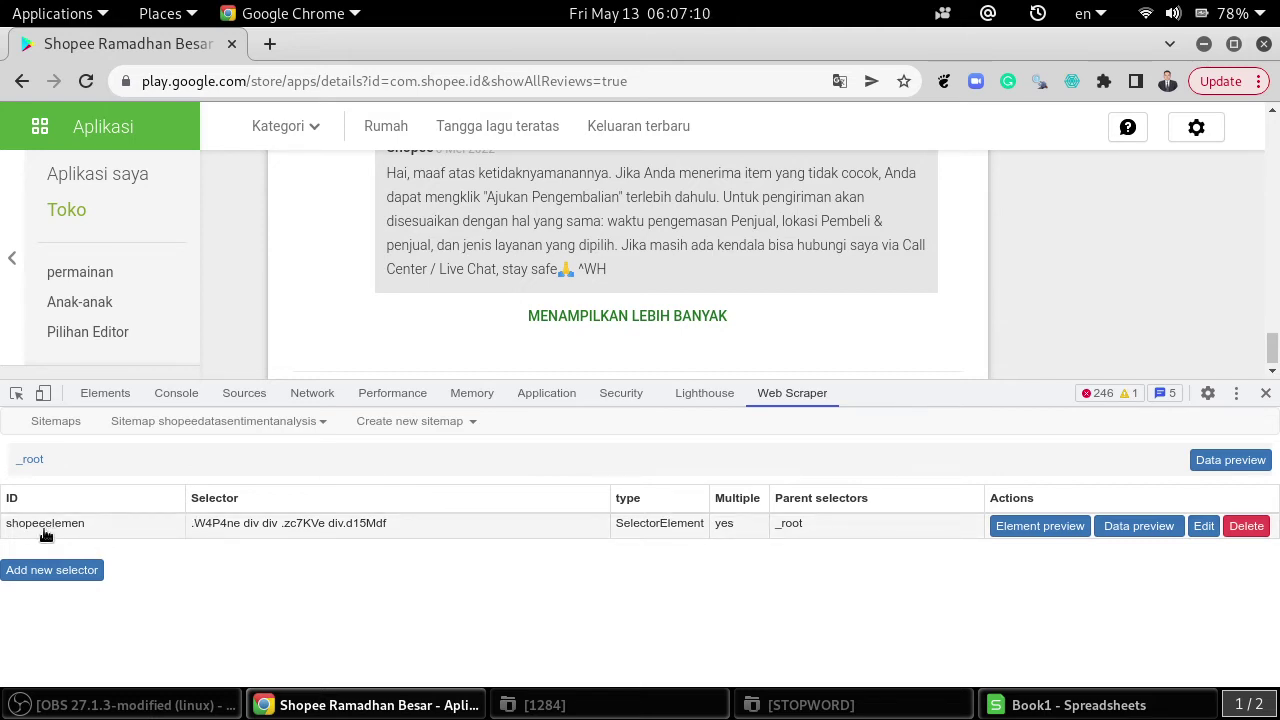
- Open the child level of the shopeeelemen selector and bring the page back to the first review
left_click(77, 527)
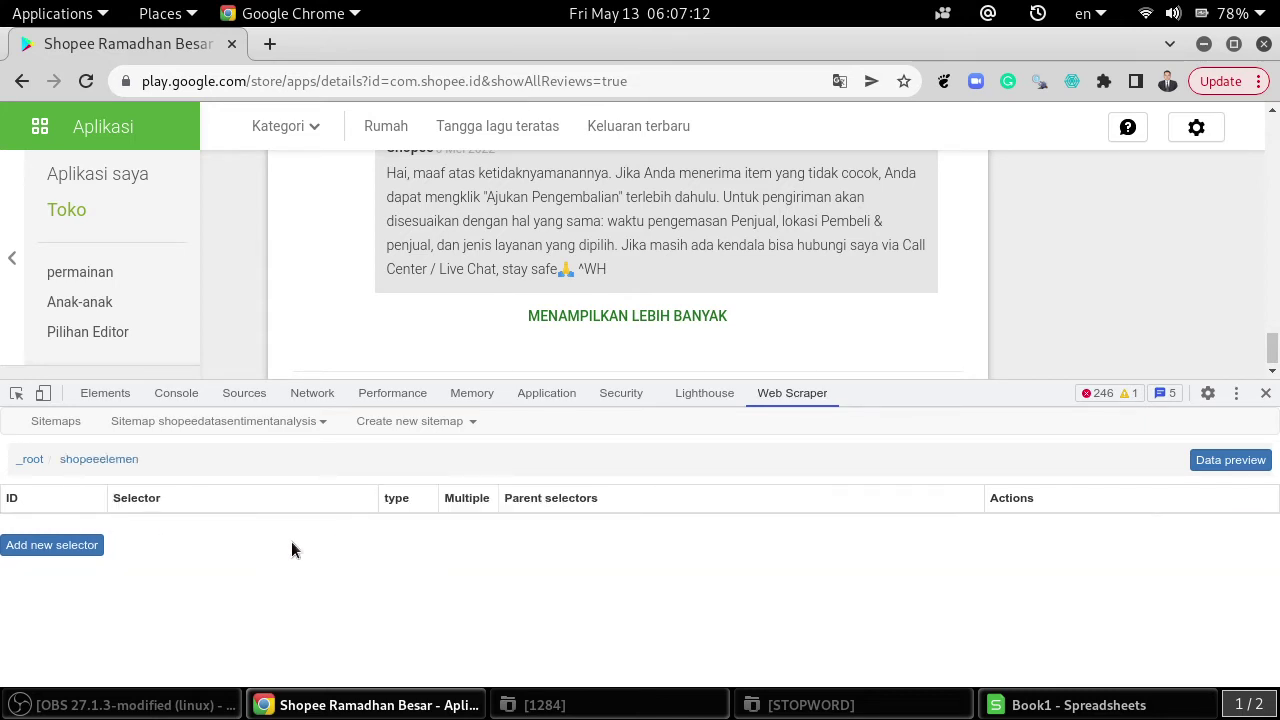
mouse_move(1275, 333)
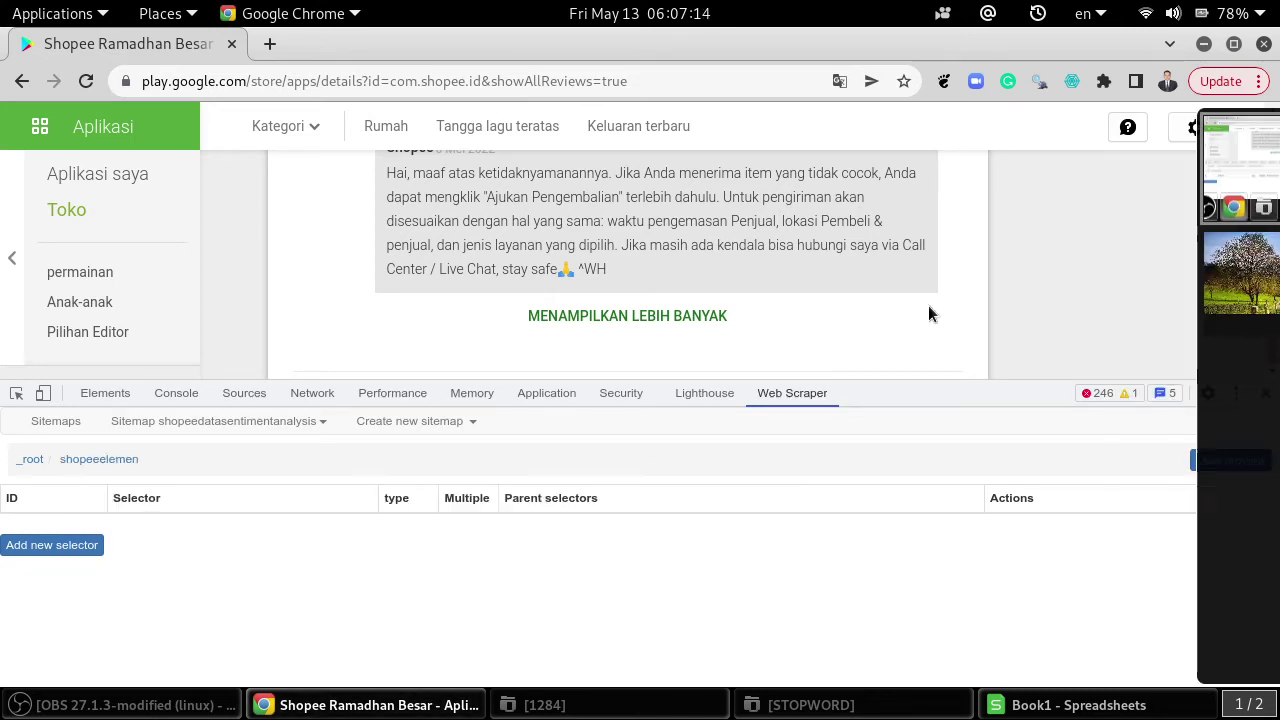
left_click_drag(1270, 350, 1270, 125)
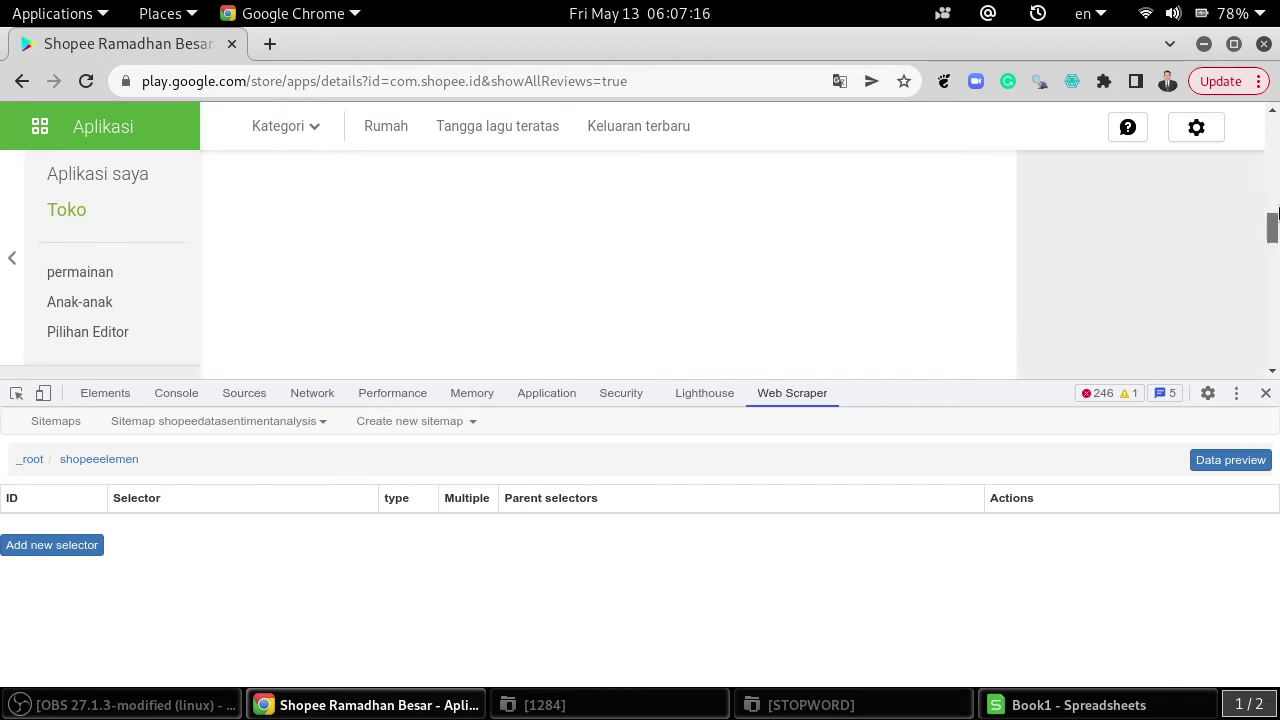
scroll(948, 305, "down", 3)
scroll(948, 298, "down", 5)
scroll(948, 298, "up", 3)
scroll(948, 300, "down", 1)
scroll(948, 300, "up", 1)
scroll(948, 300, "down", 1)
scroll(949, 300, "down", 2)
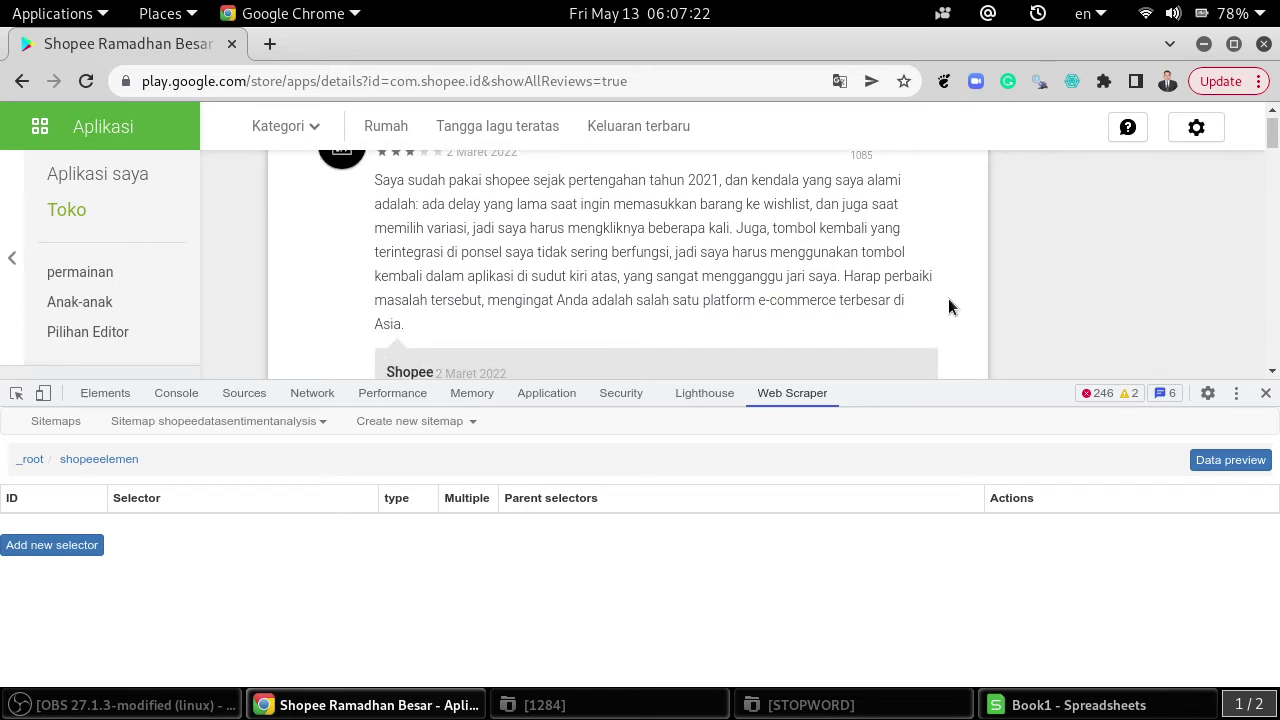
scroll(949, 300, "up", 2)
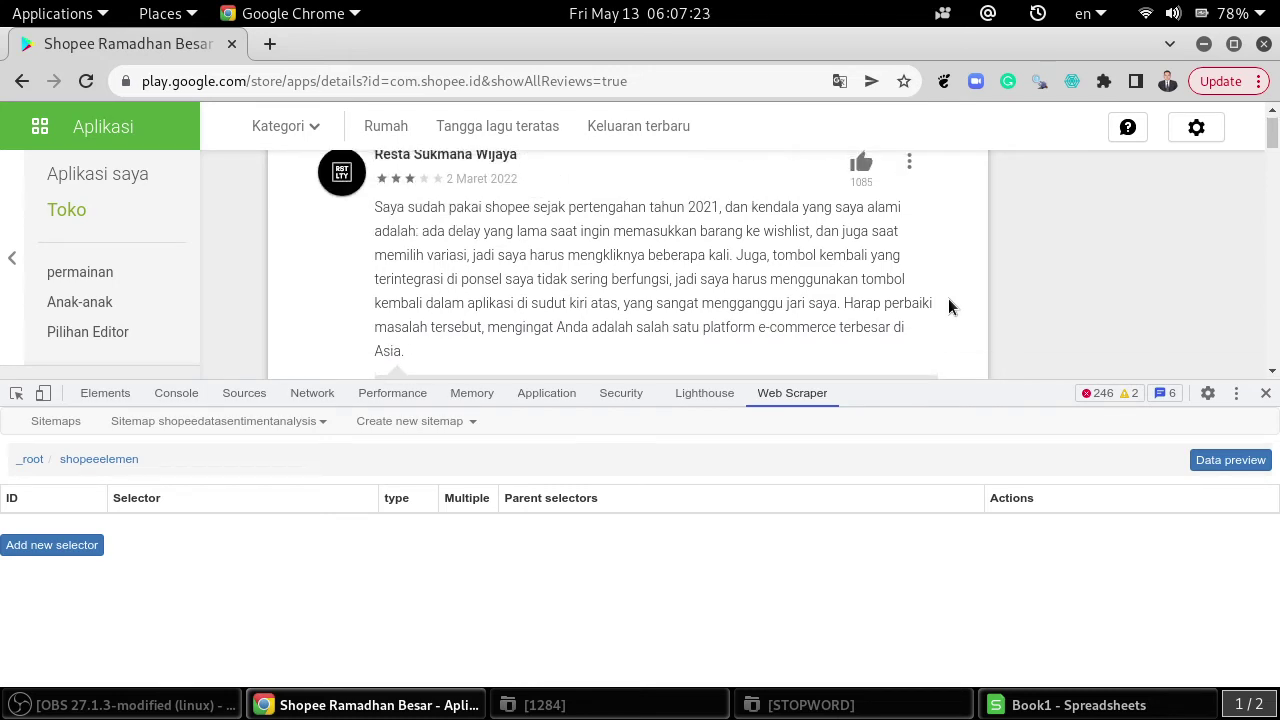
left_click(1272, 371)
left_click(1272, 112)
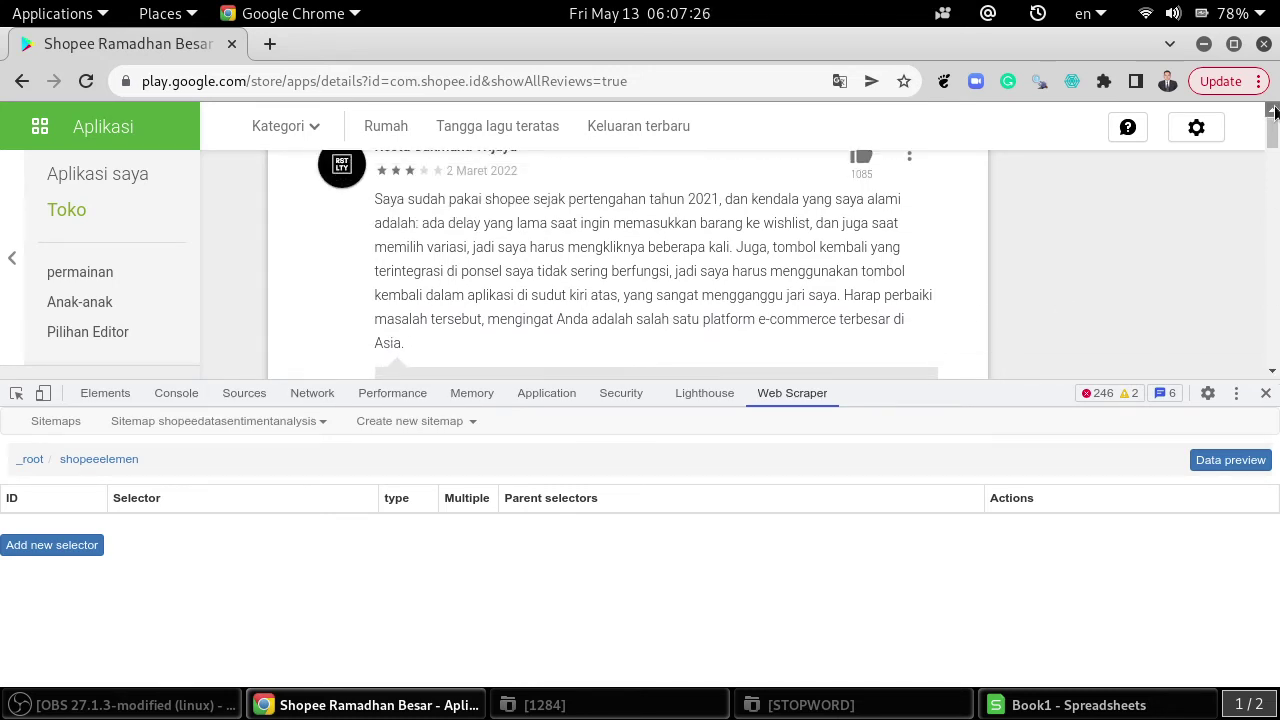
- Add a child selector under shopeeelemen with ID tanggal, type Text and Multiple enabled
left_click(59, 546)
left_click(268, 454)
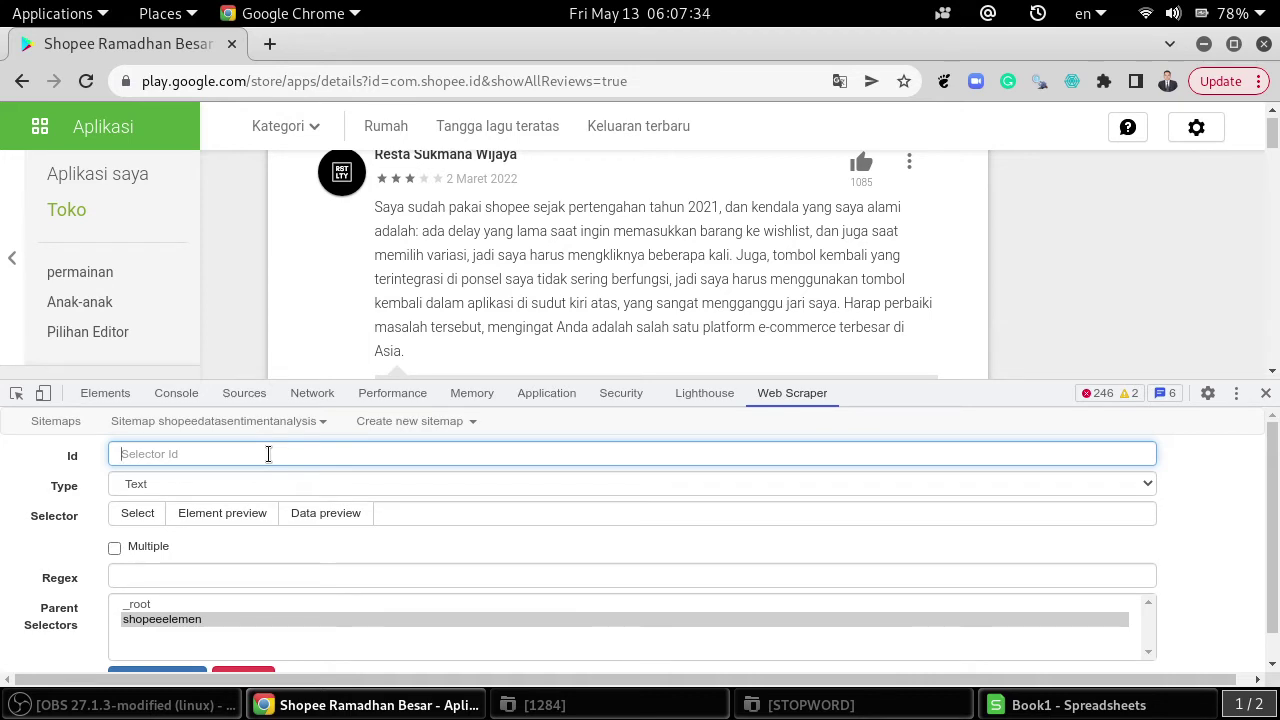
type("l")
key("BackSpace")
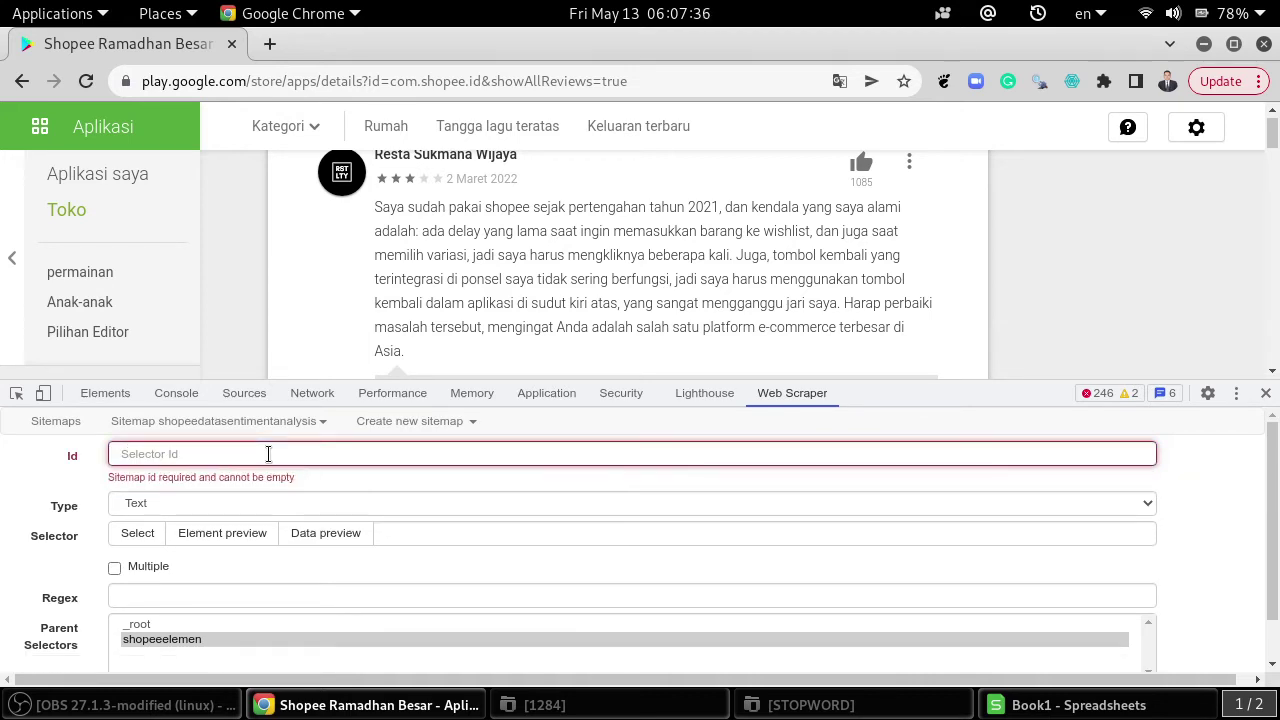
type("tanggal")
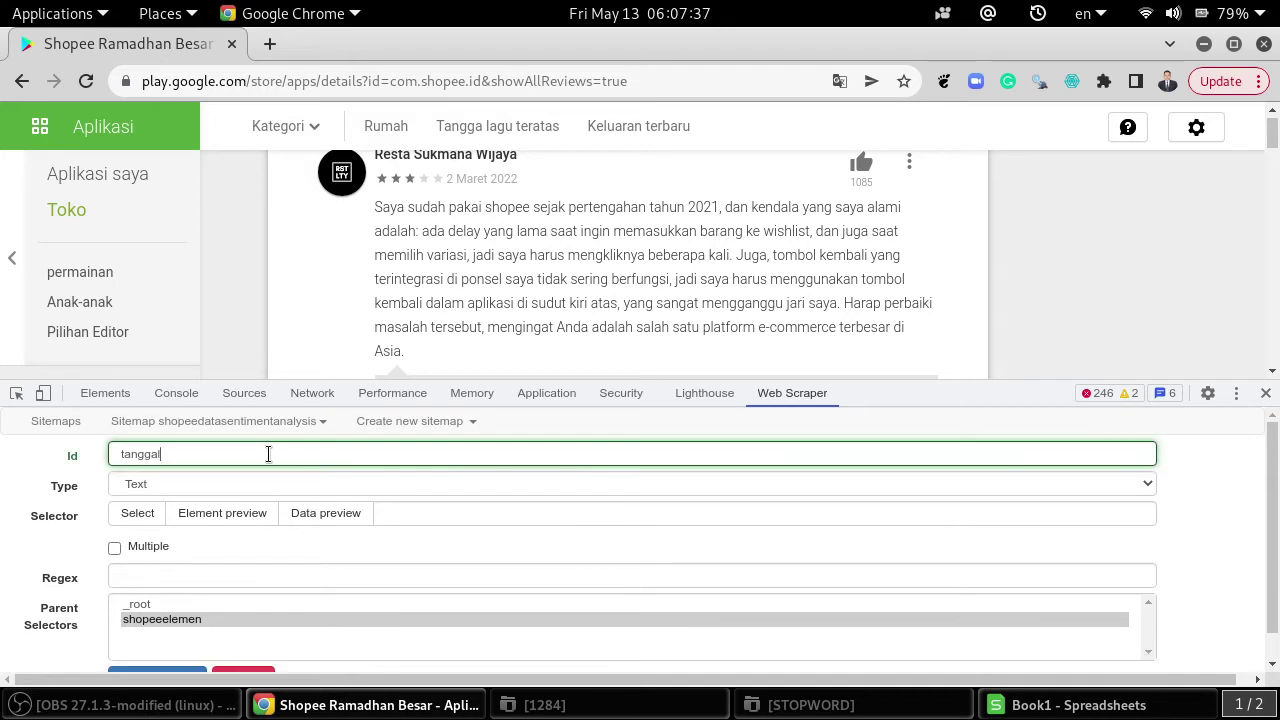
left_click(146, 486)
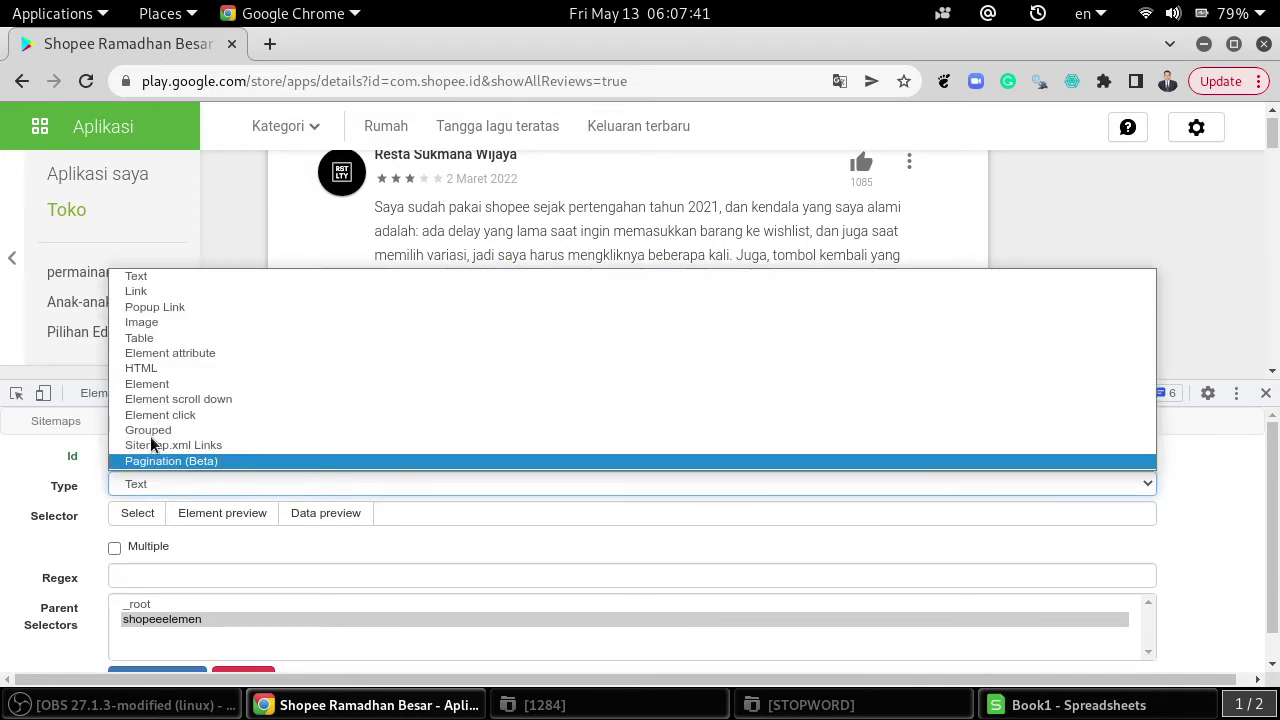
left_click(151, 274)
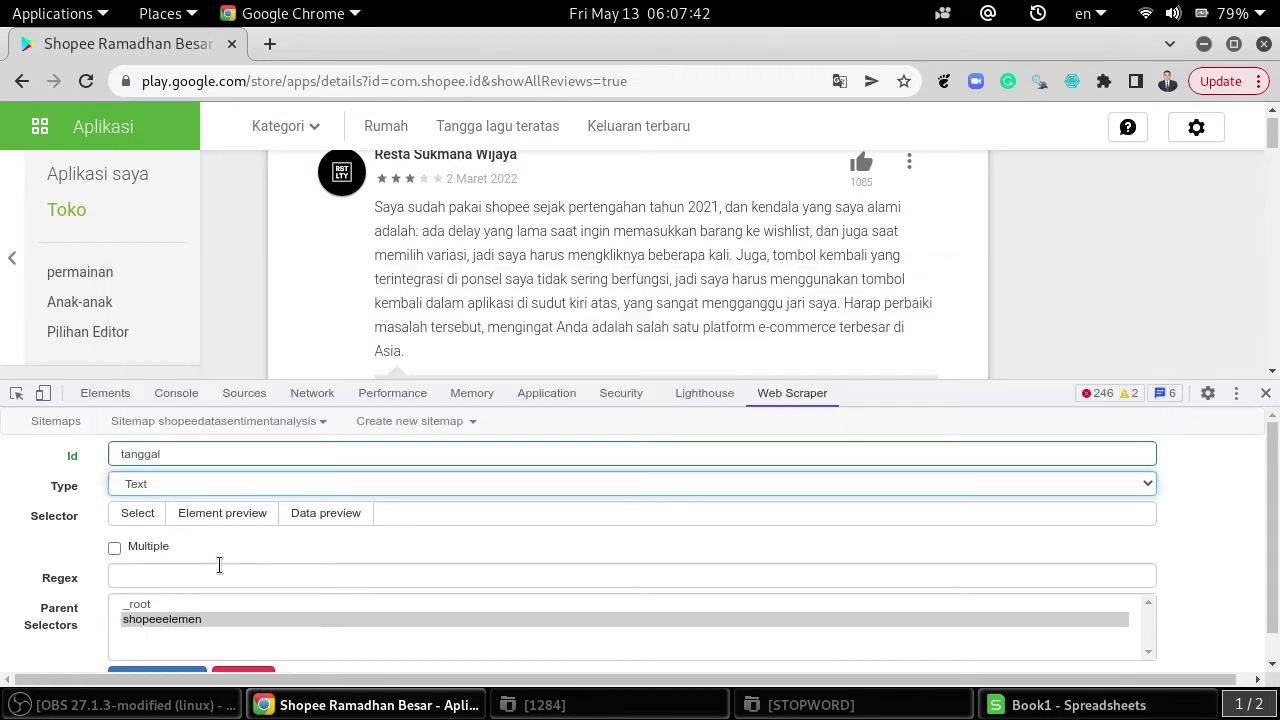
left_click(115, 550)
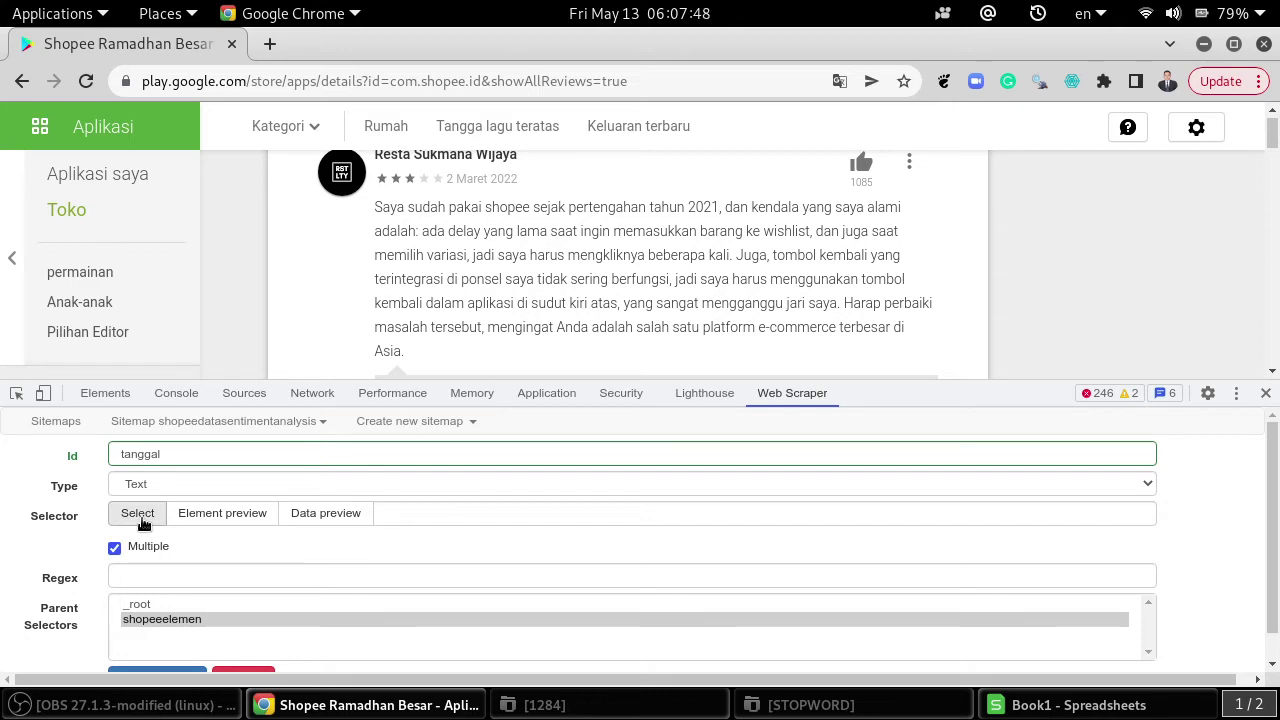
- Pick the first review's date as the tanggal selector's element and slightly enlarge Developer Tools
left_click(143, 524)
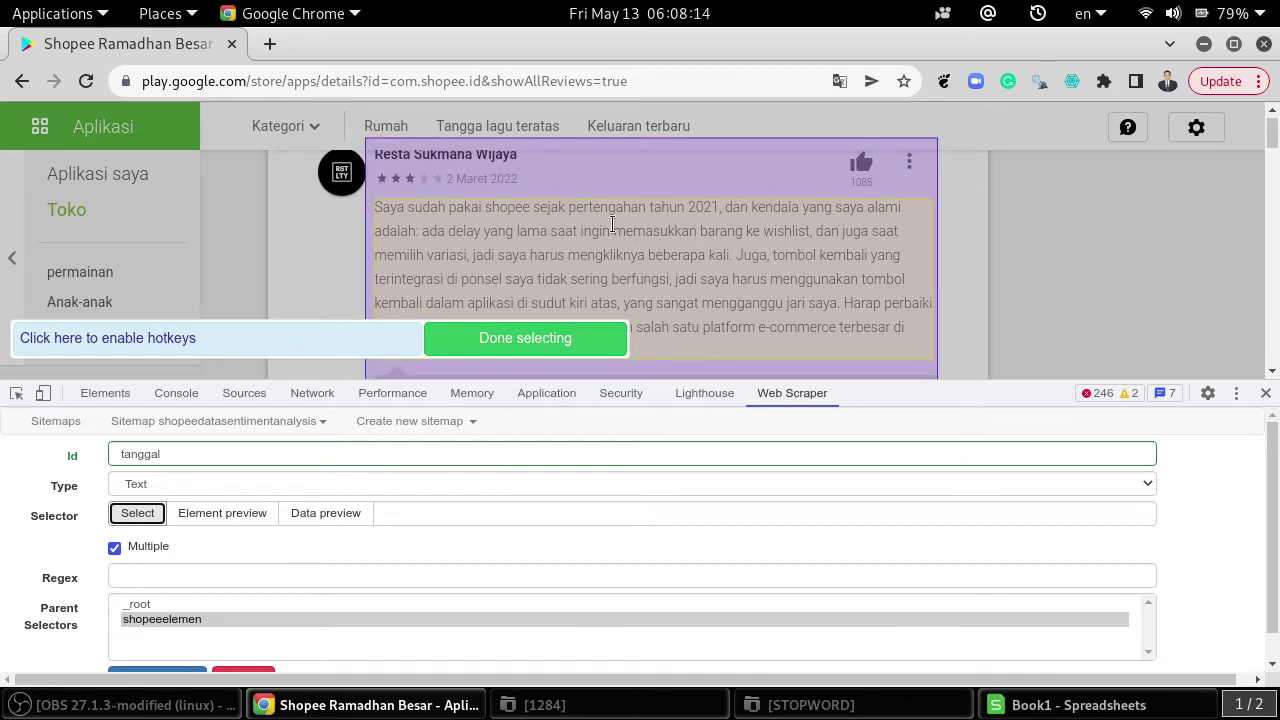
left_click(482, 178)
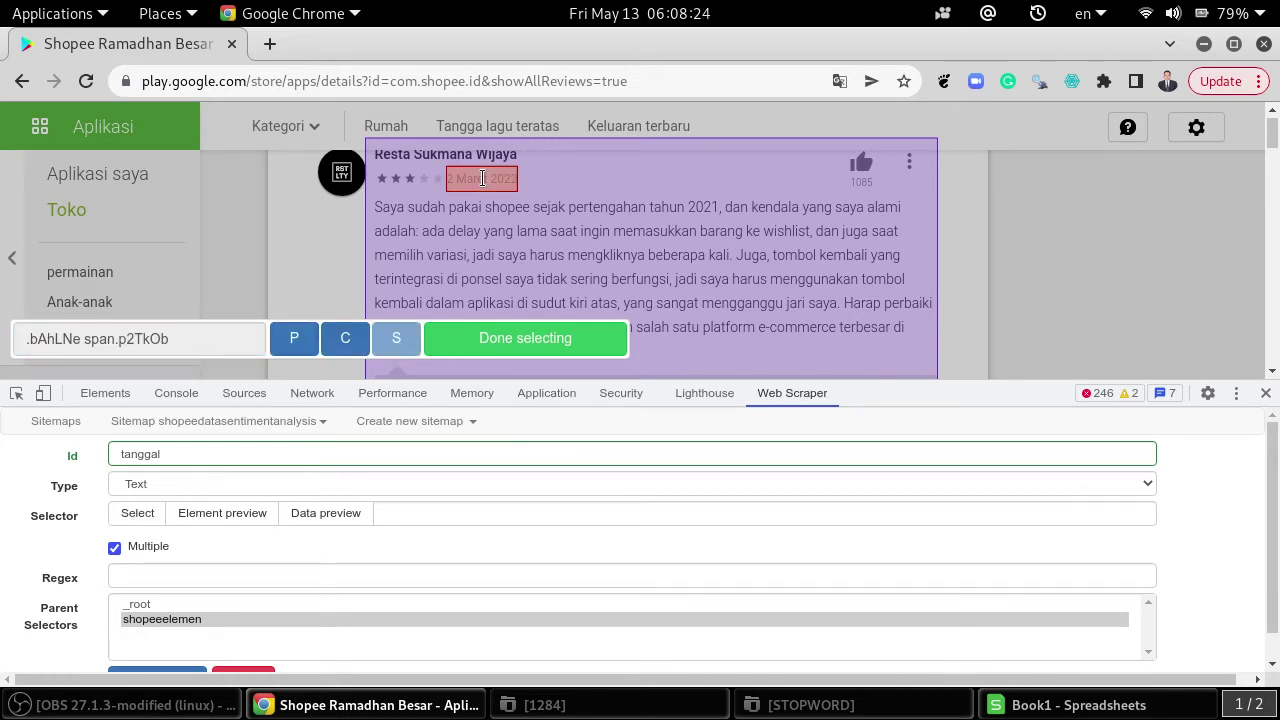
left_click(525, 340)
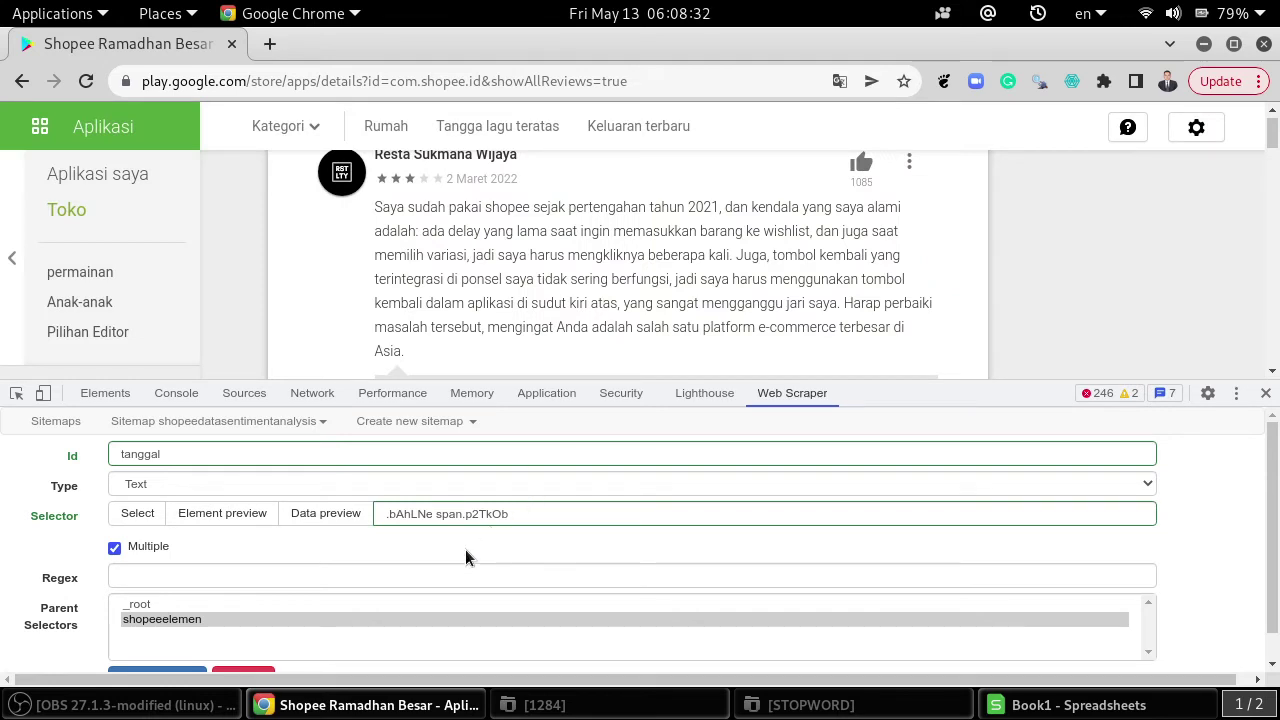
left_click_drag(1013, 379, 1013, 370)
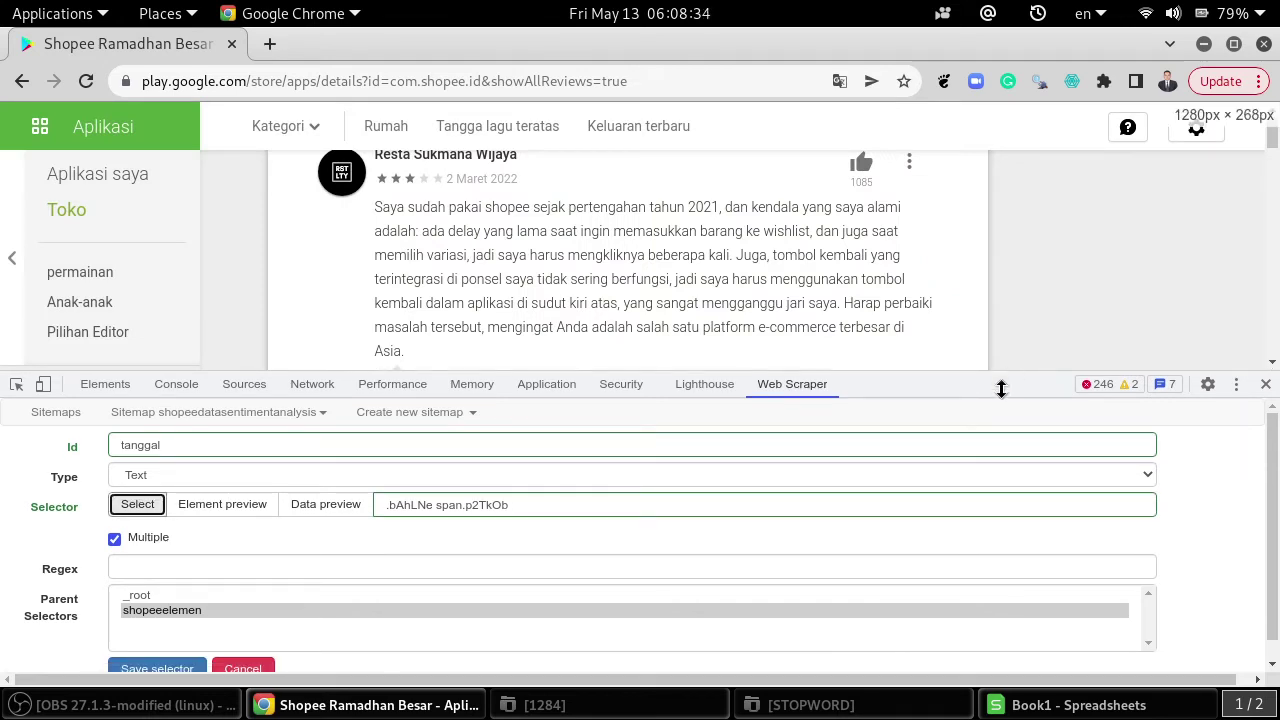
- Preview the data of the tanggal selector and look through the list of dates to its end
left_click(339, 508)
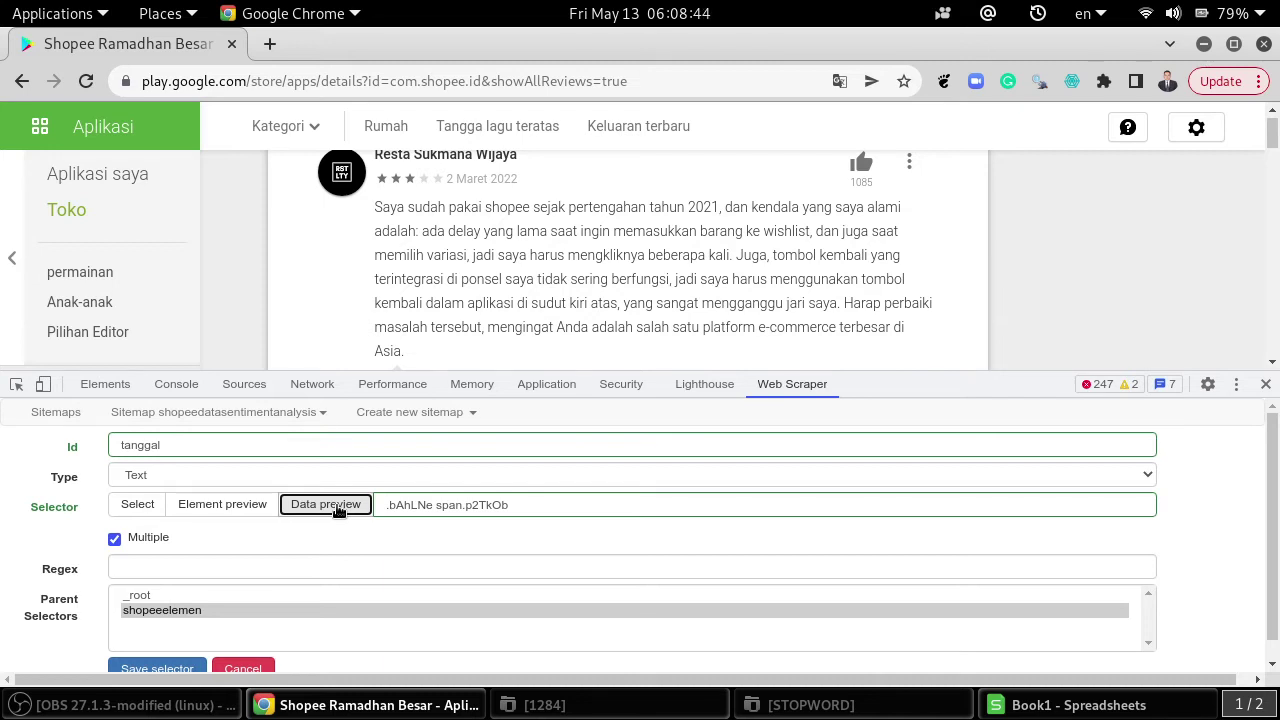
left_click(337, 507)
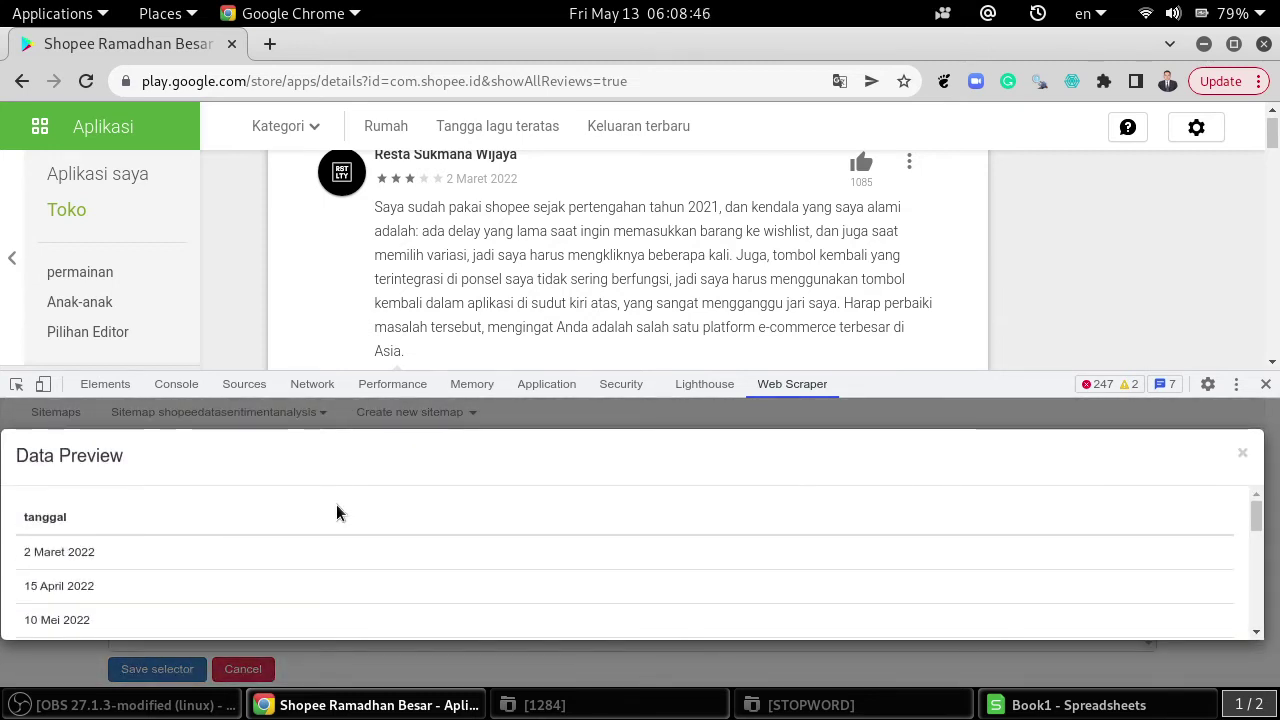
scroll(326, 528, "down", 10)
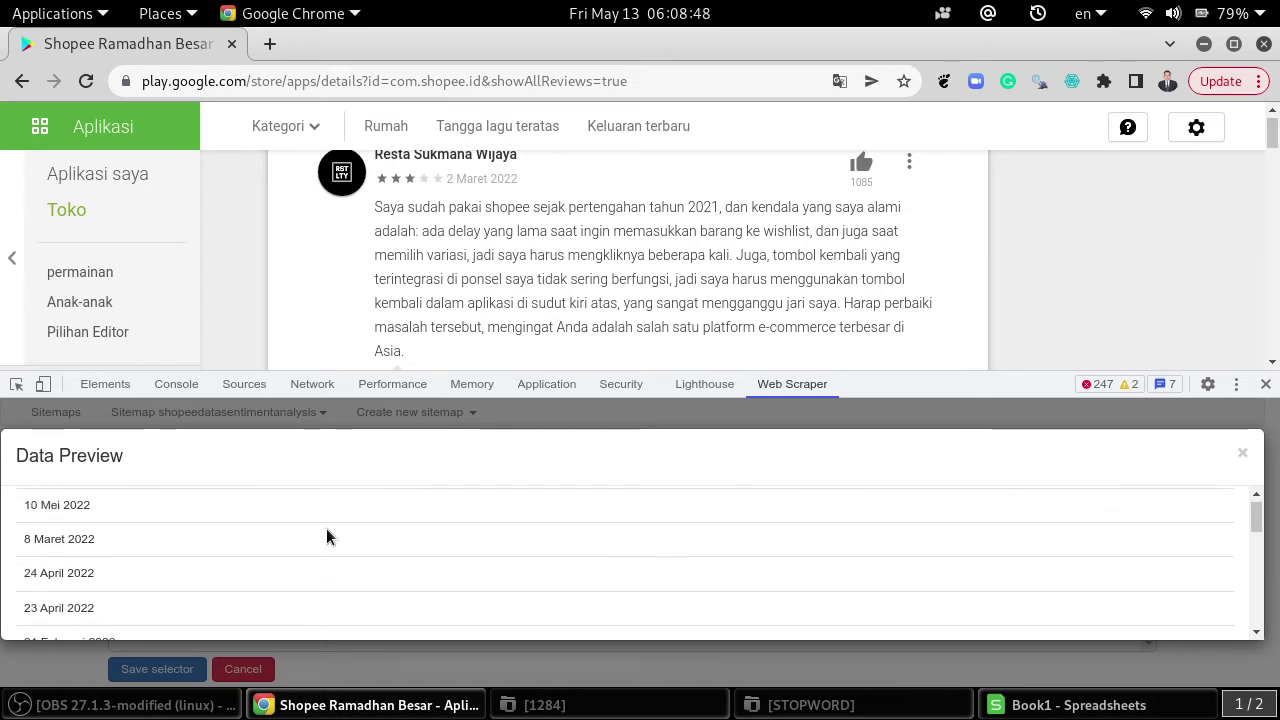
scroll(326, 528, "up", 10)
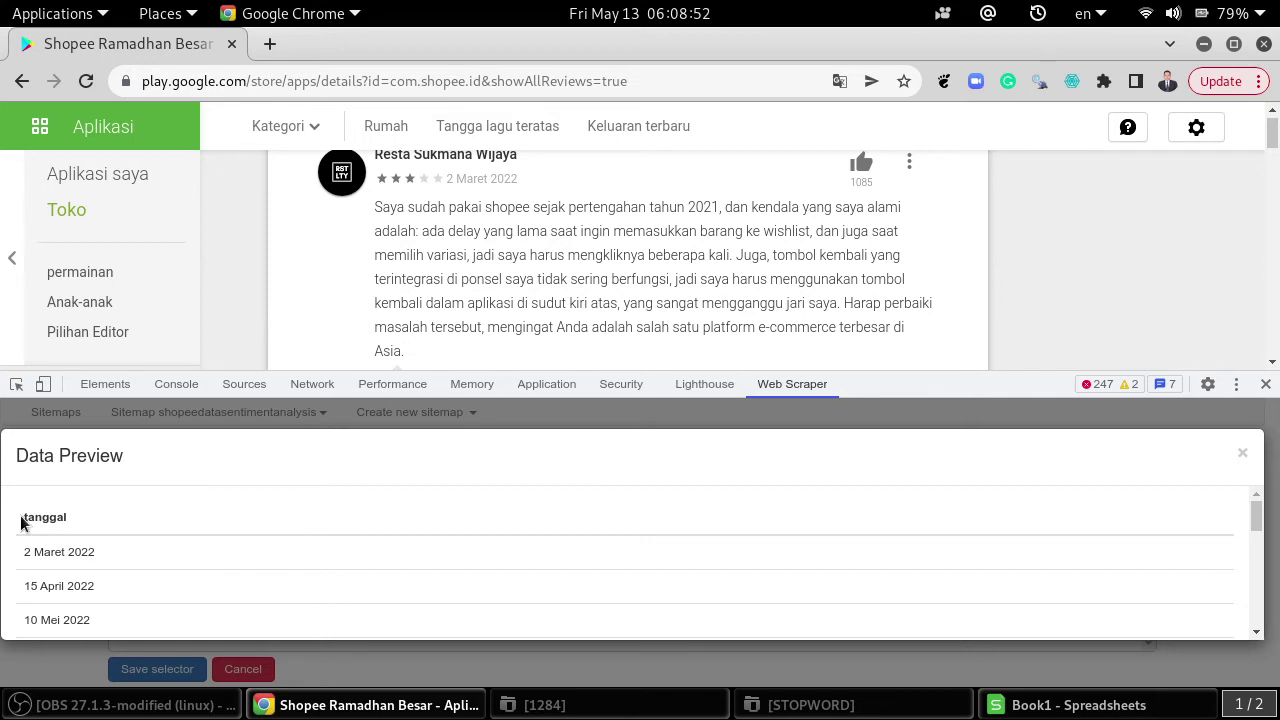
left_click_drag(22, 517, 196, 684)
left_click(1272, 538)
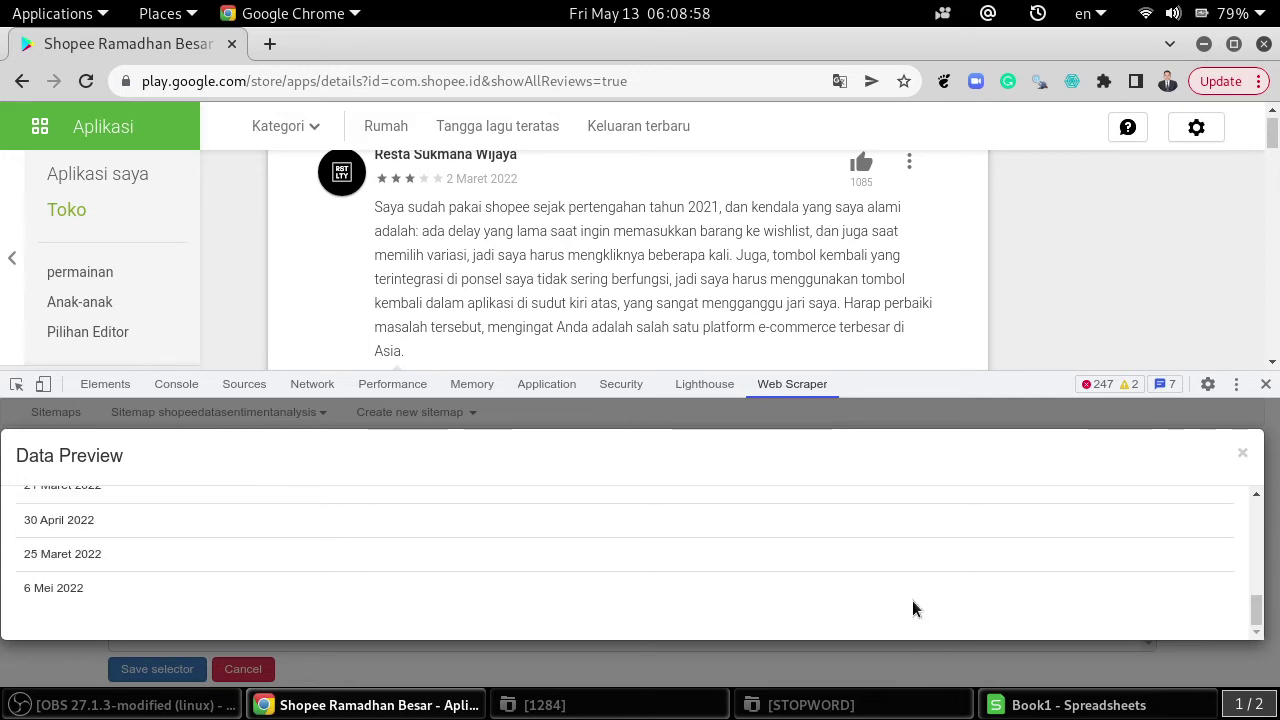
- Select the entire tanggal data preview, header included, and copy it
key("ctrl+a")
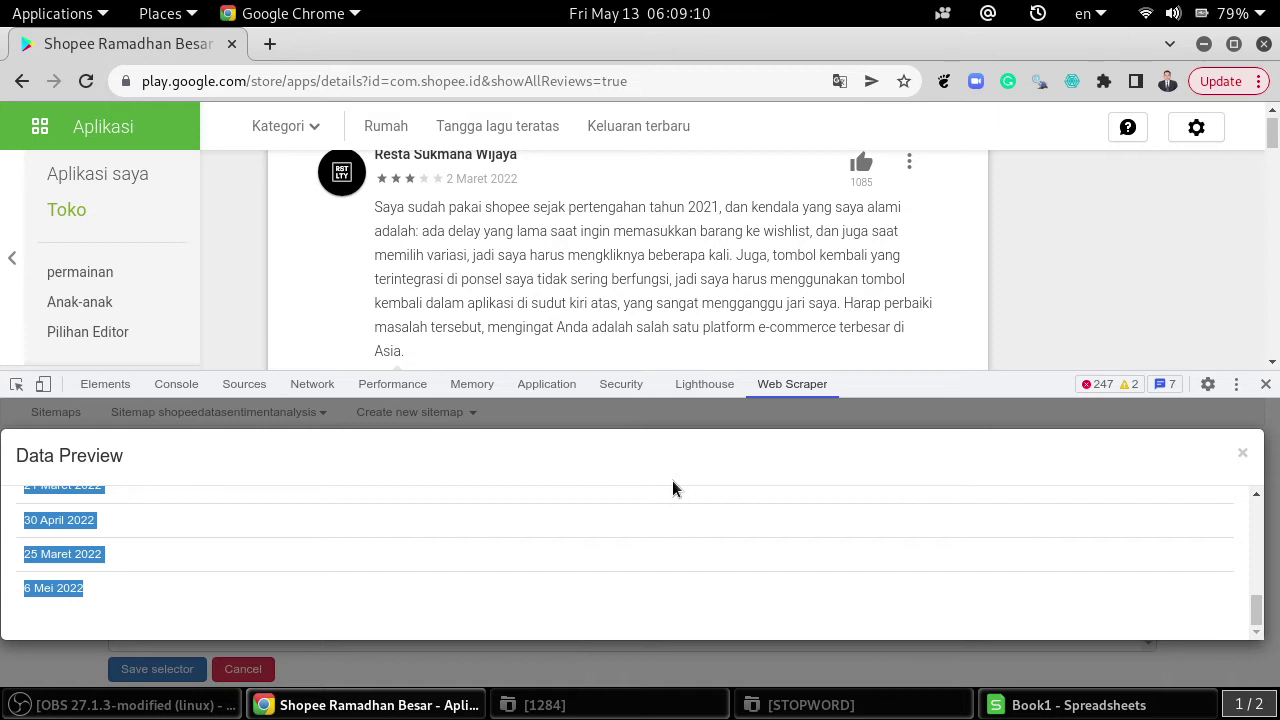
right_click(78, 519)
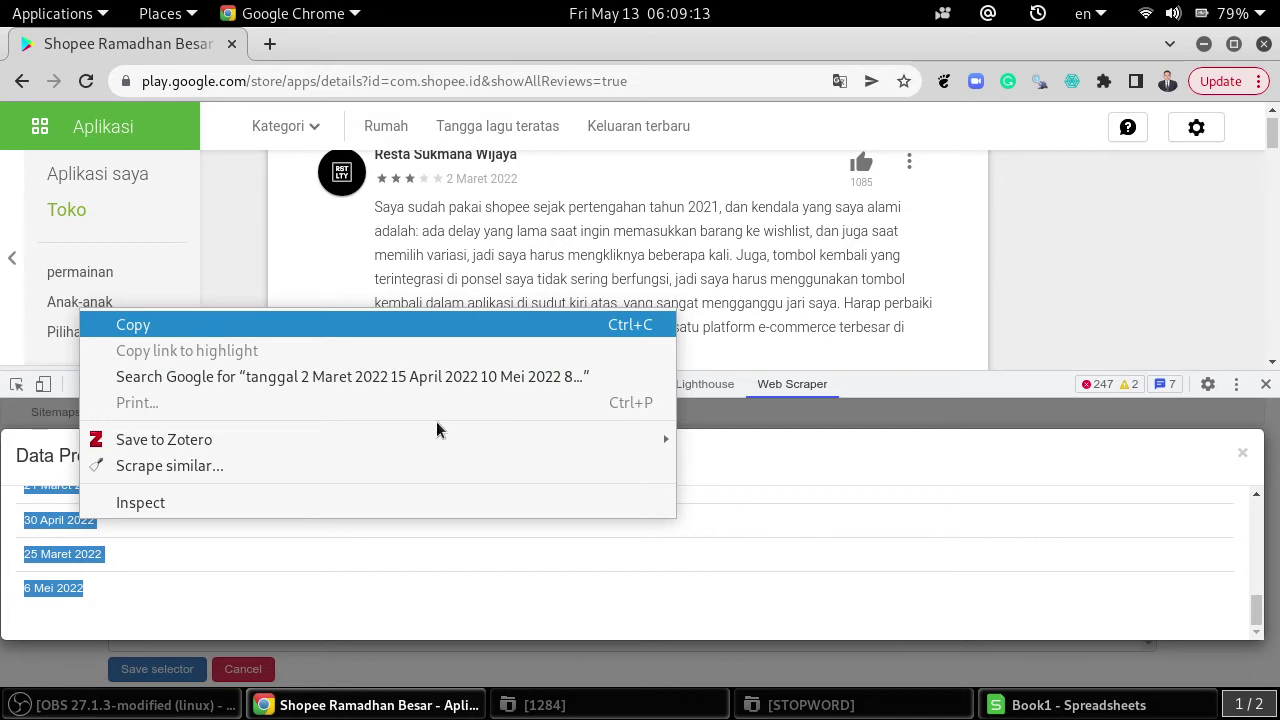
left_click(206, 326)
- Switch to WPS Spreadsheets, paste the copied dates into Book1 at cell A1 and widen column A to fit them
left_click(1065, 705)
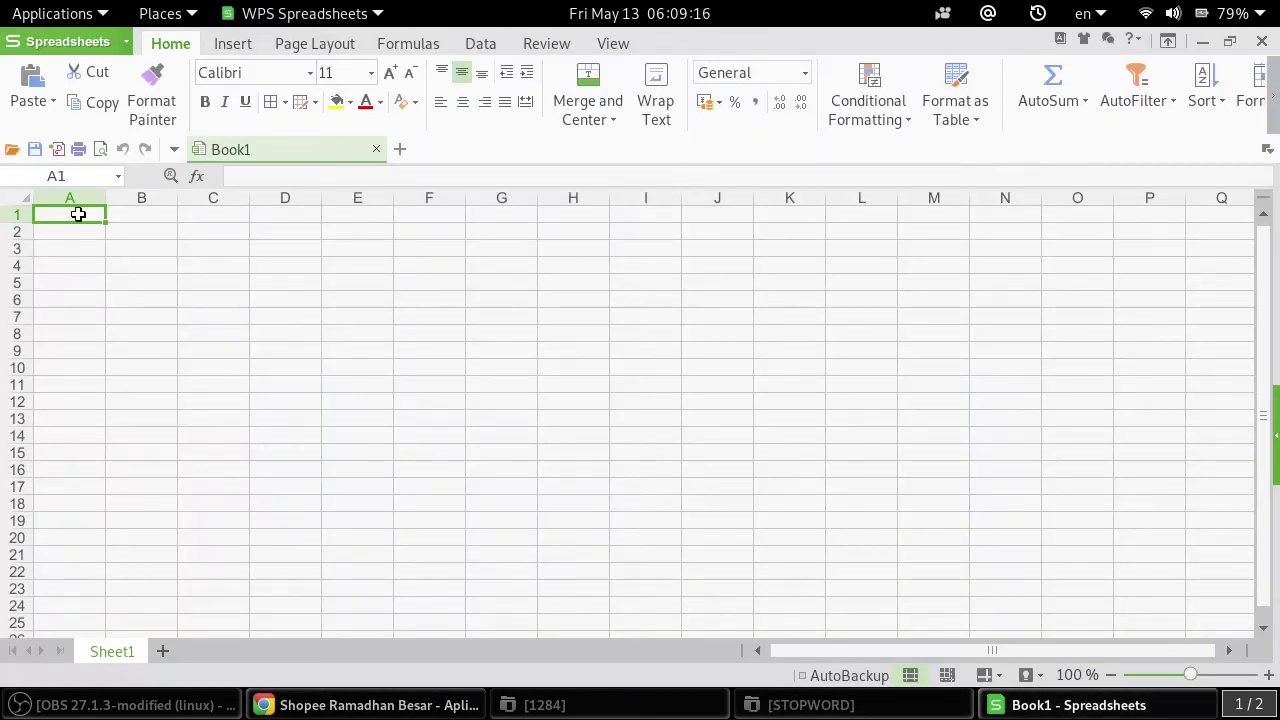
left_click(33, 82)
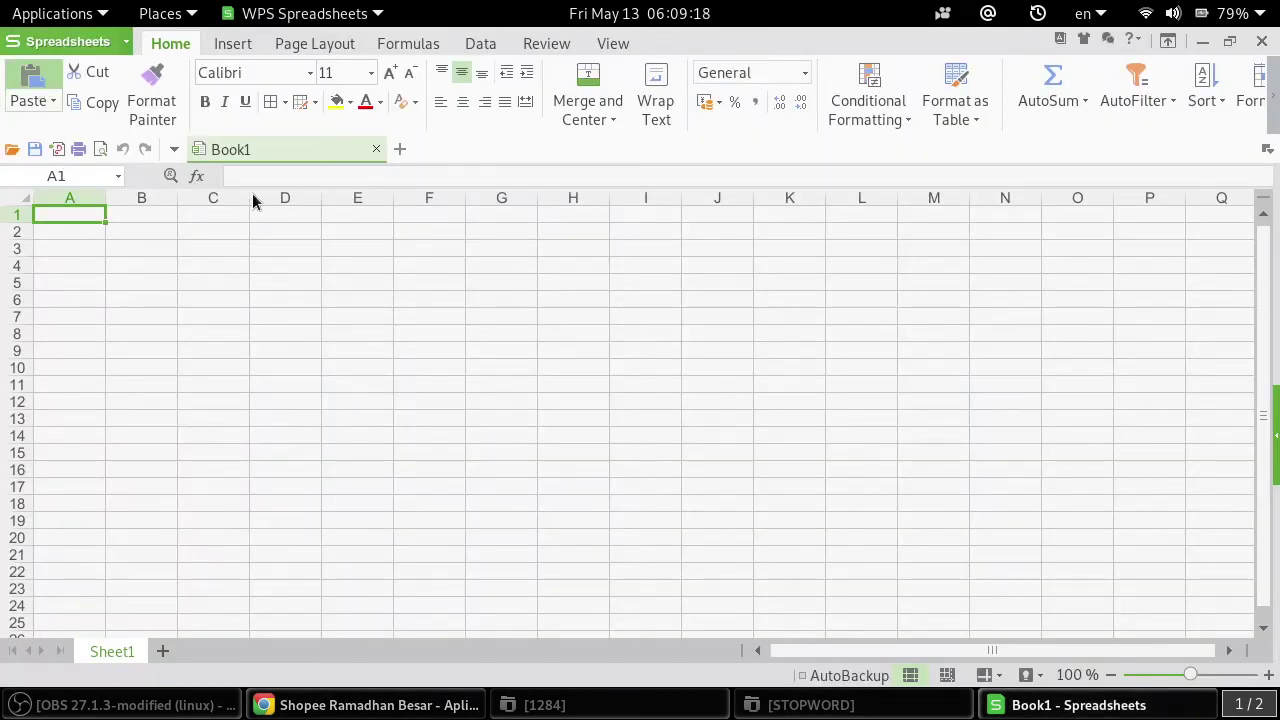
left_click_drag(104, 197, 148, 197)
left_click(420, 312)
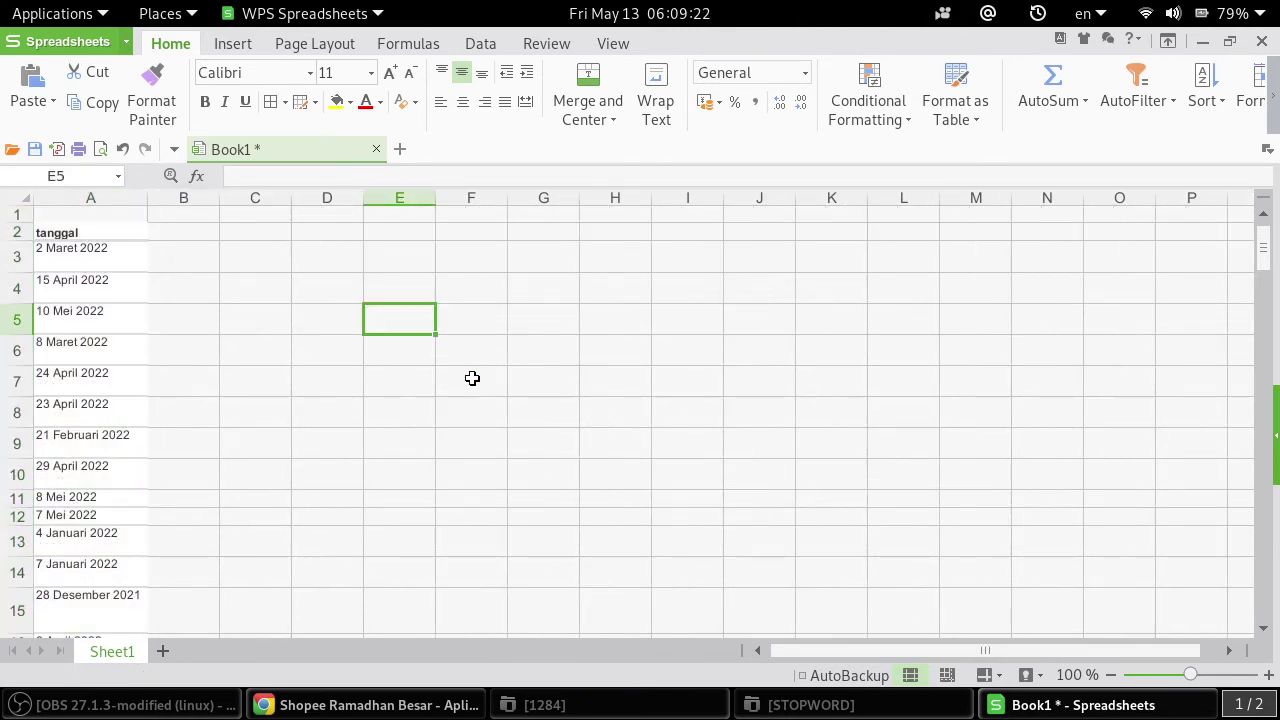
scroll(247, 439, "down", 6)
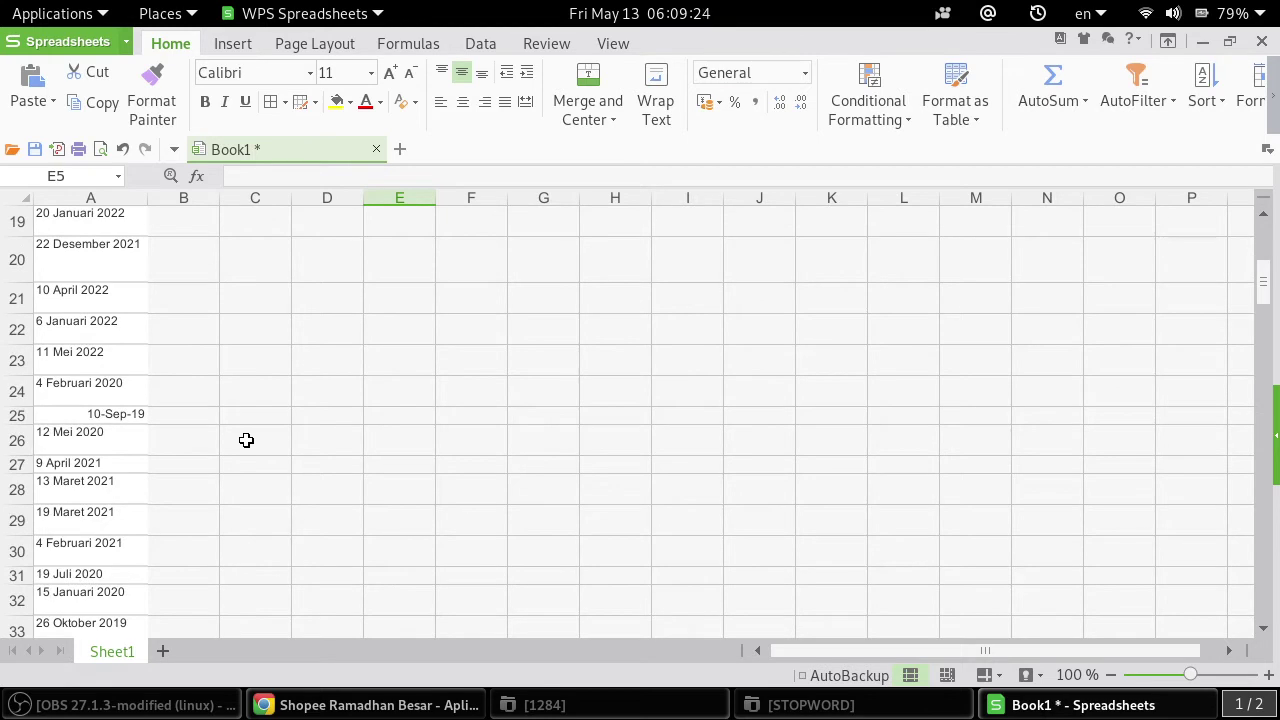
- Look through the pasted dates in column A down to the last row and return to the first date
scroll(246, 440, "down", 16)
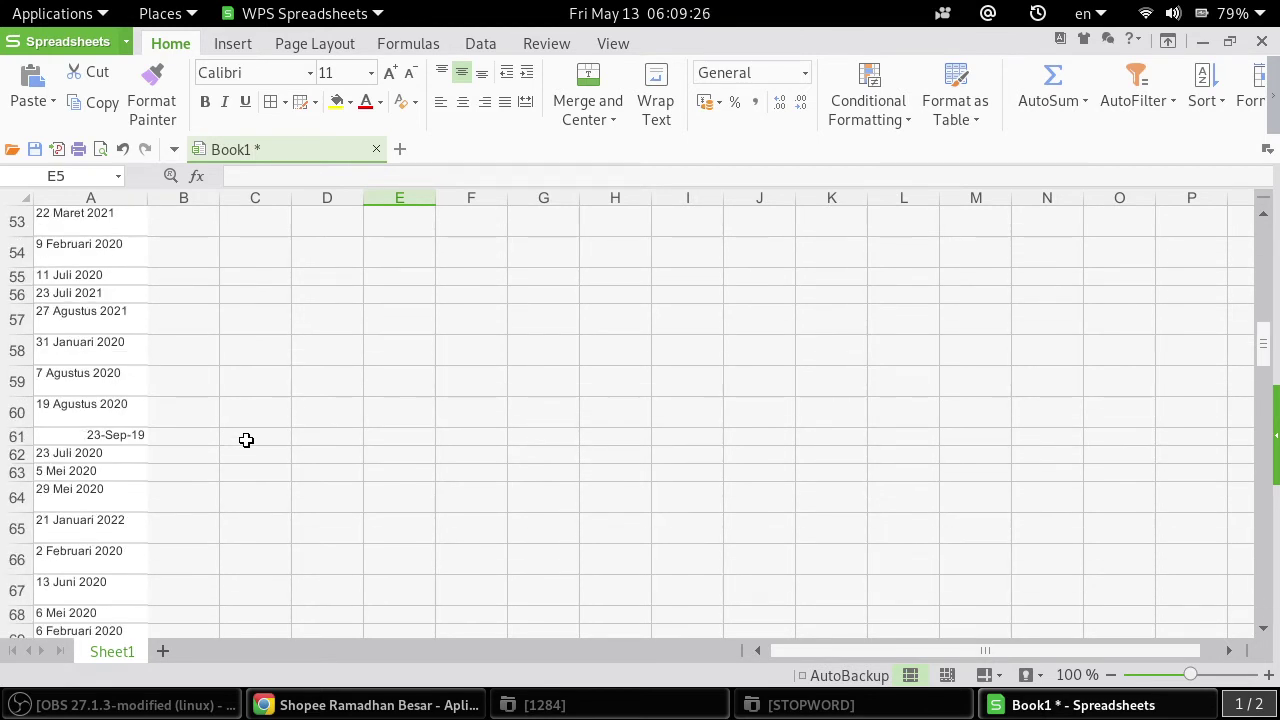
scroll(246, 440, "down", 20)
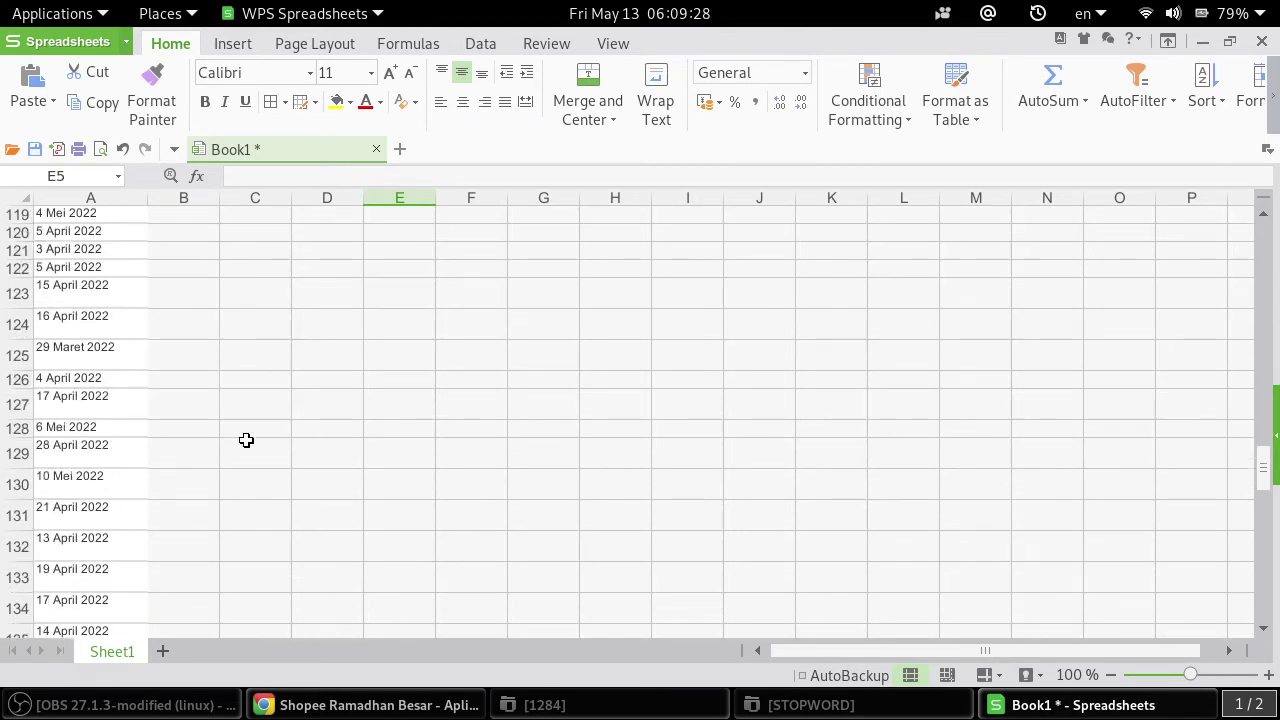
scroll(246, 440, "down", 20)
scroll(247, 437, "up", 5)
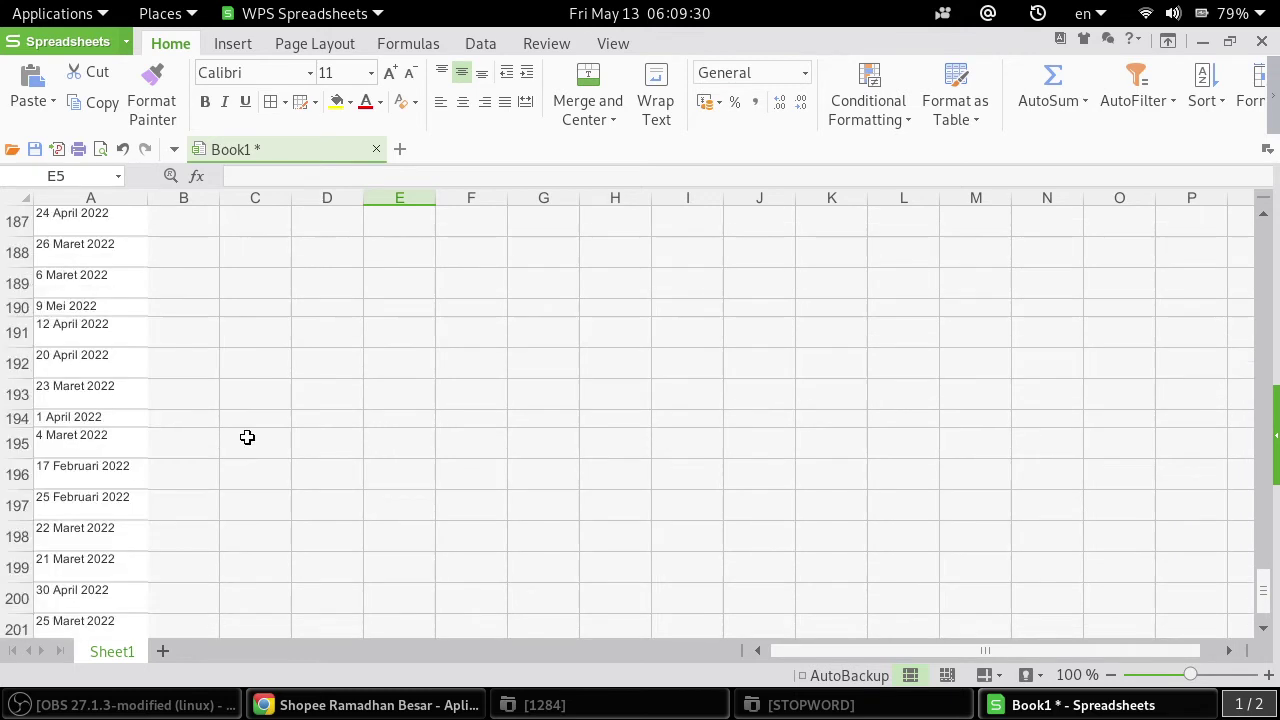
scroll(247, 437, "down", 3)
scroll(247, 437, "up", 1)
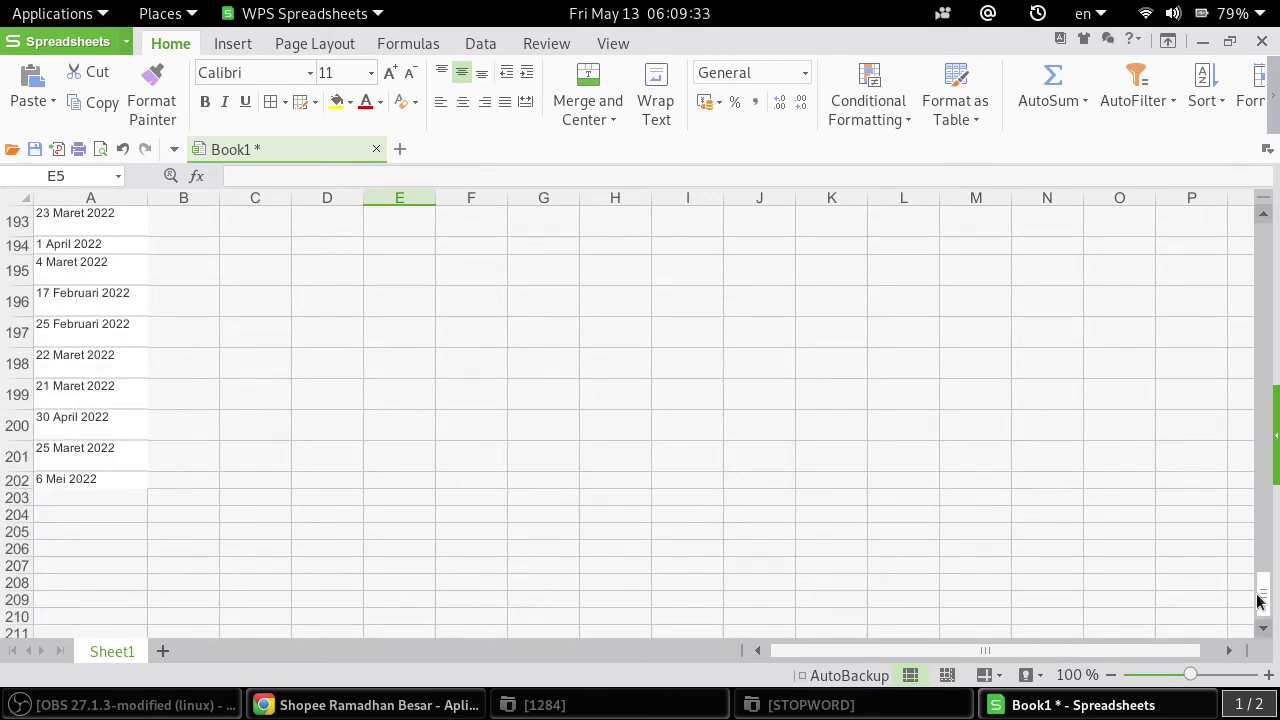
left_click_drag(1259, 600, 1262, 240)
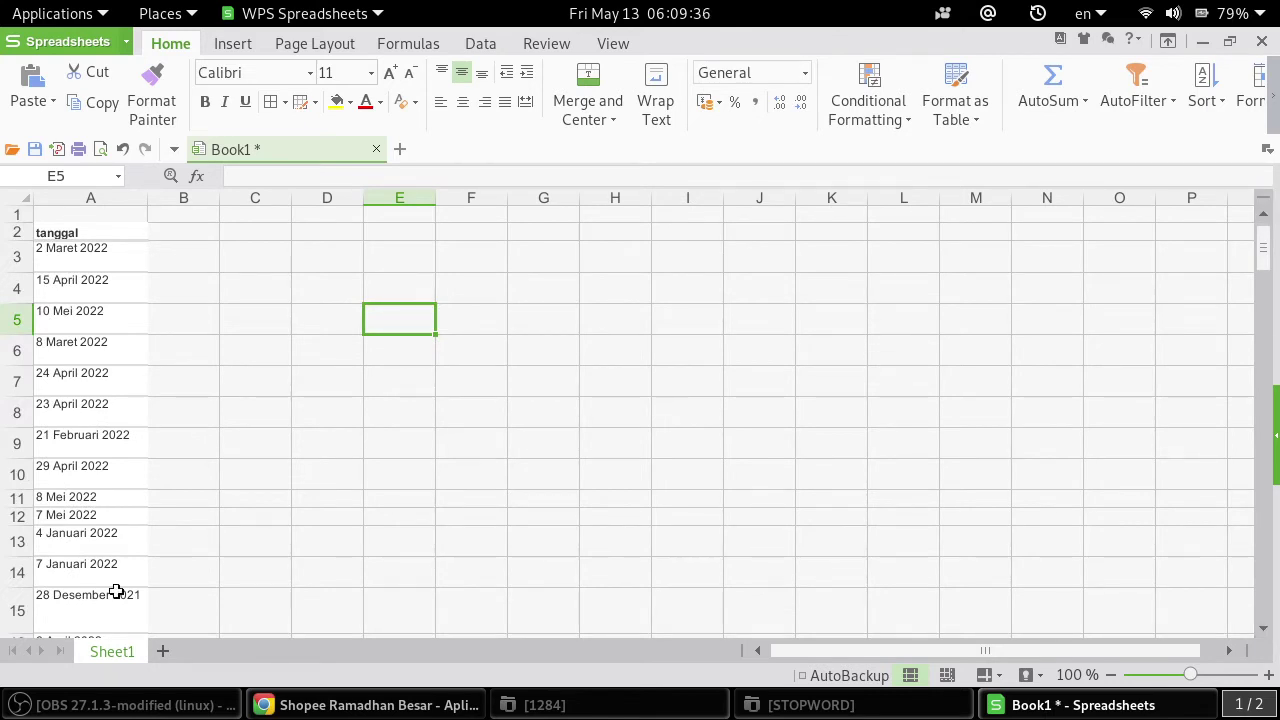
left_click(86, 260)
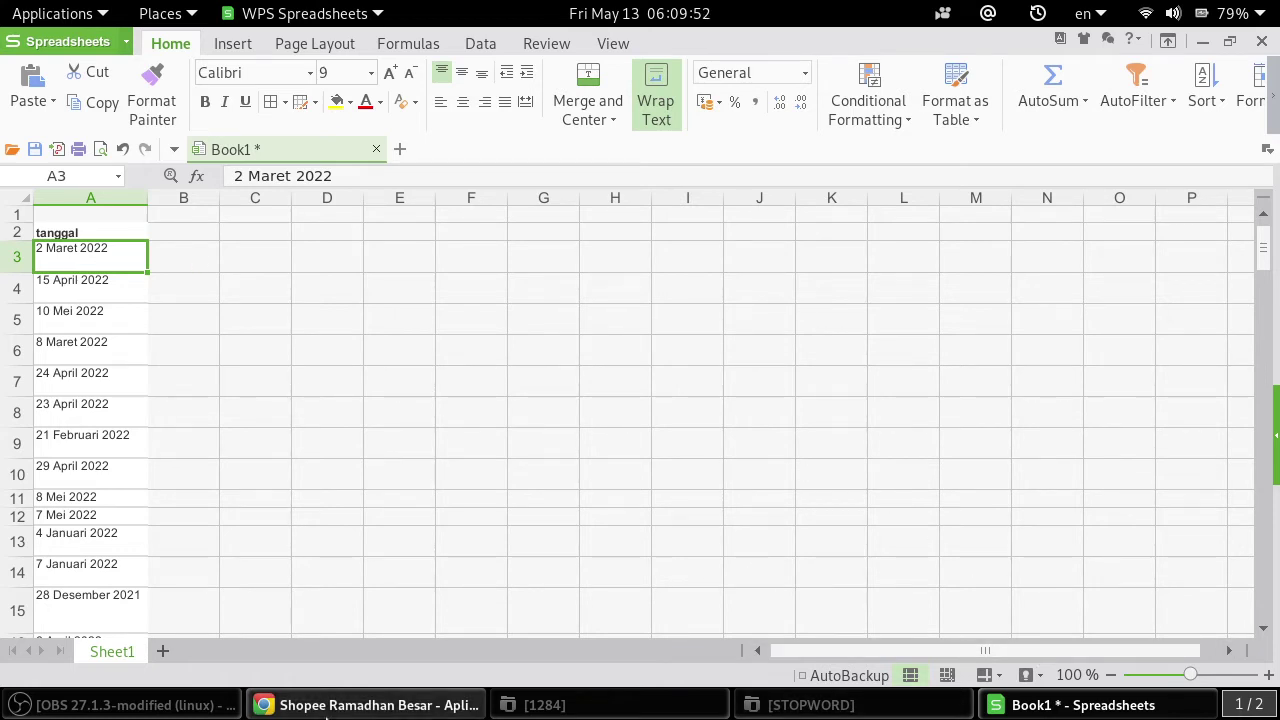
- Switch back to Chrome, close the data preview and save the tanggal selector
left_click(327, 705)
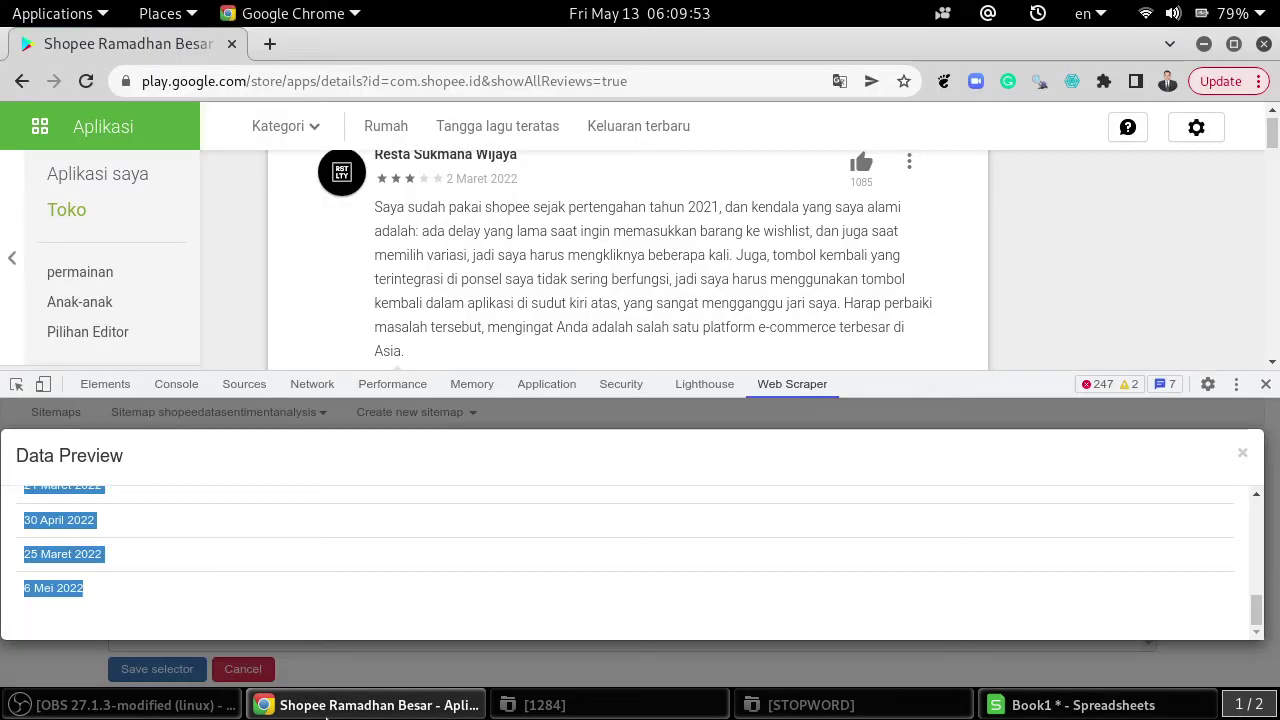
left_click(1243, 456)
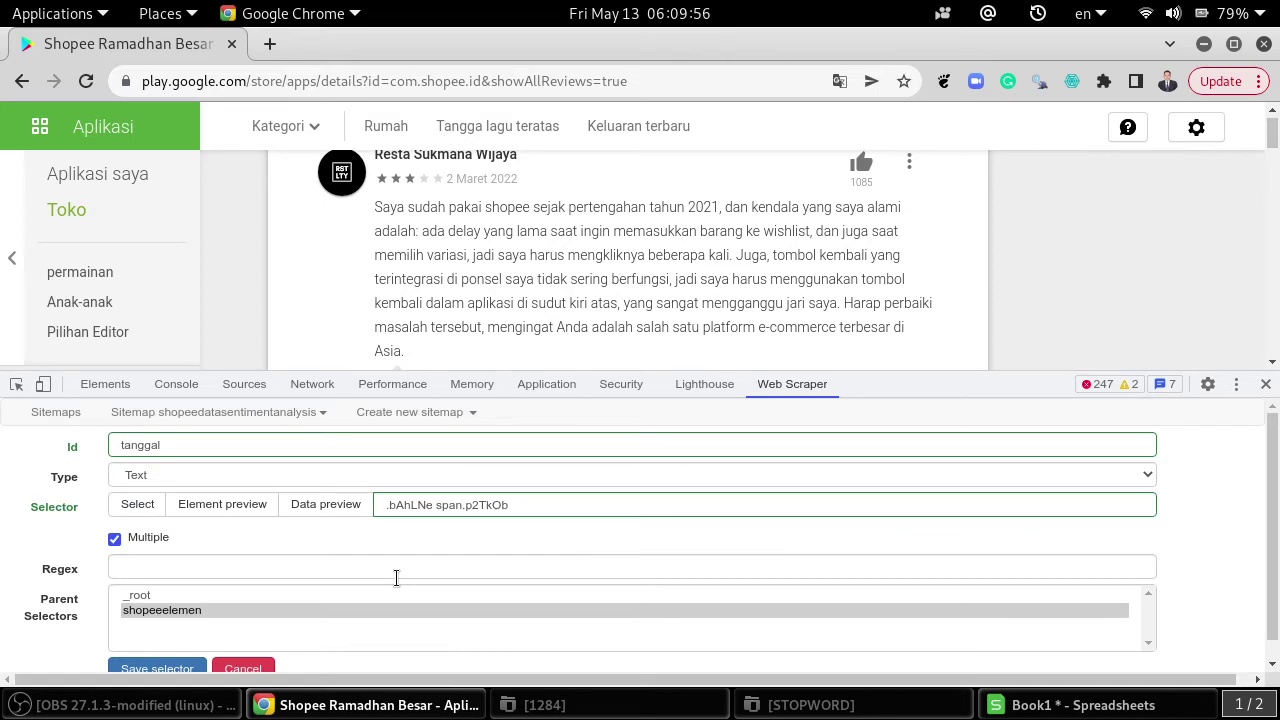
left_click(166, 667)
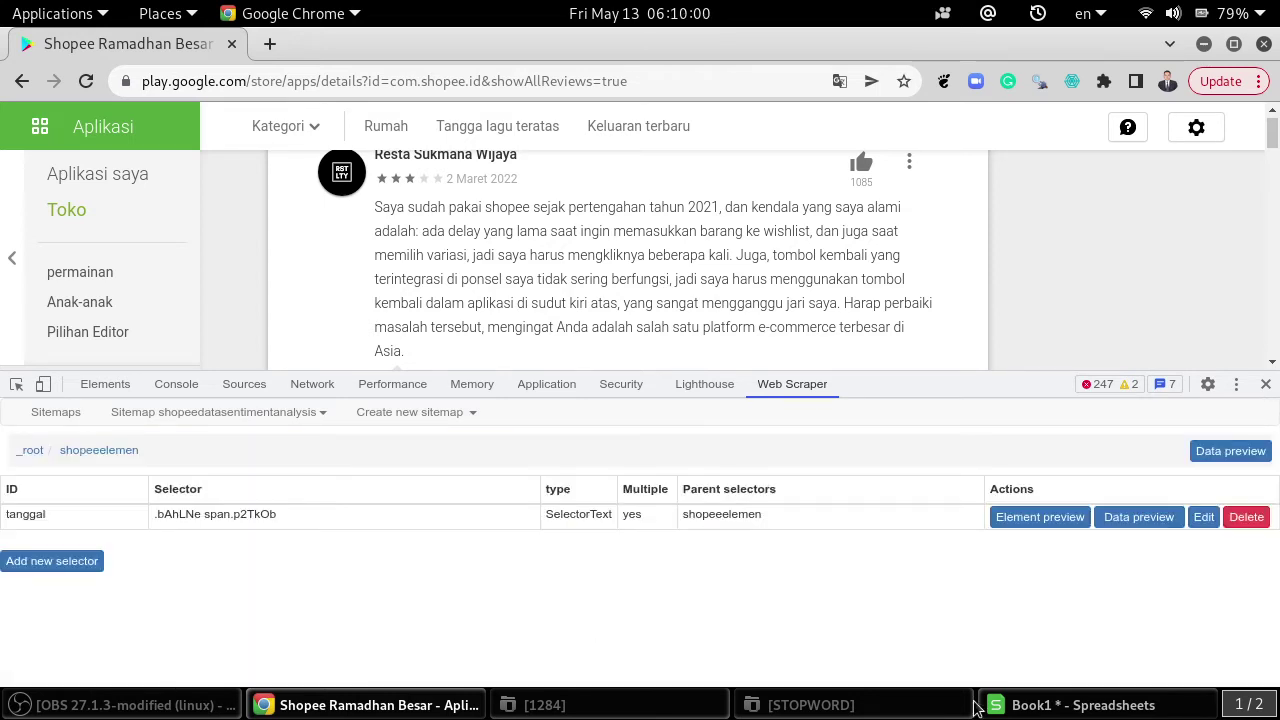
left_click(1060, 711)
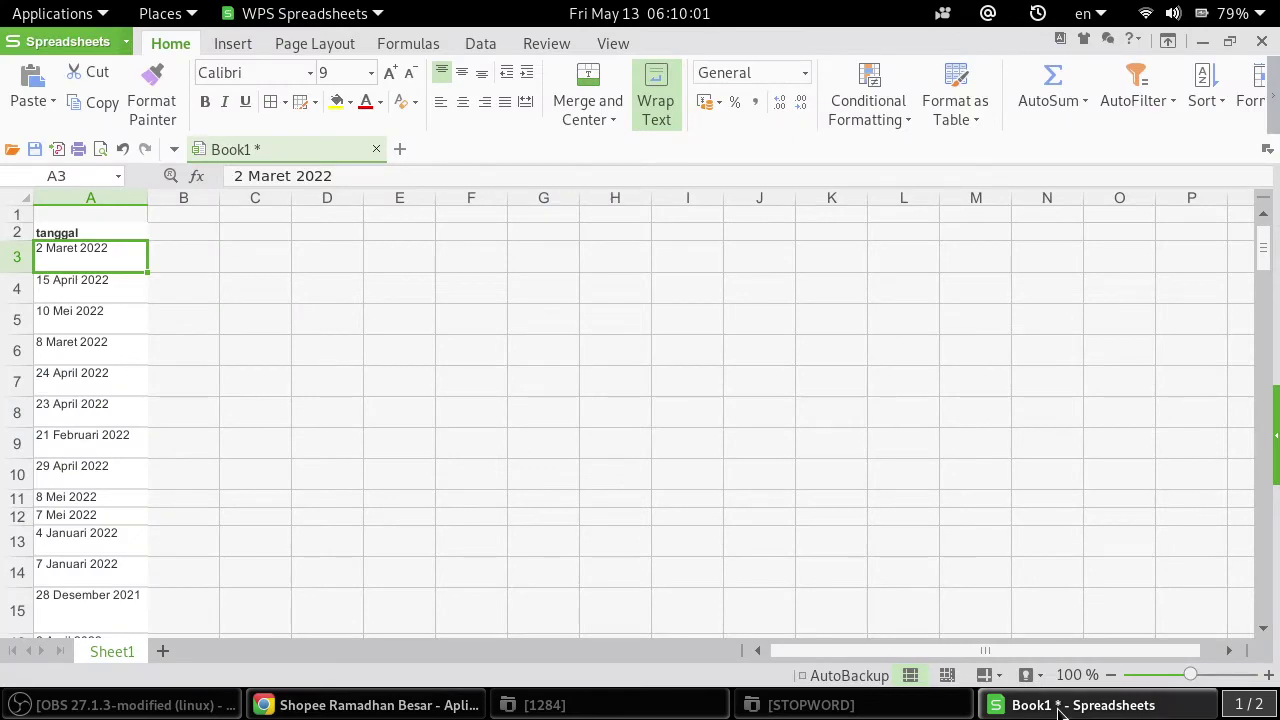
left_click(1060, 708)
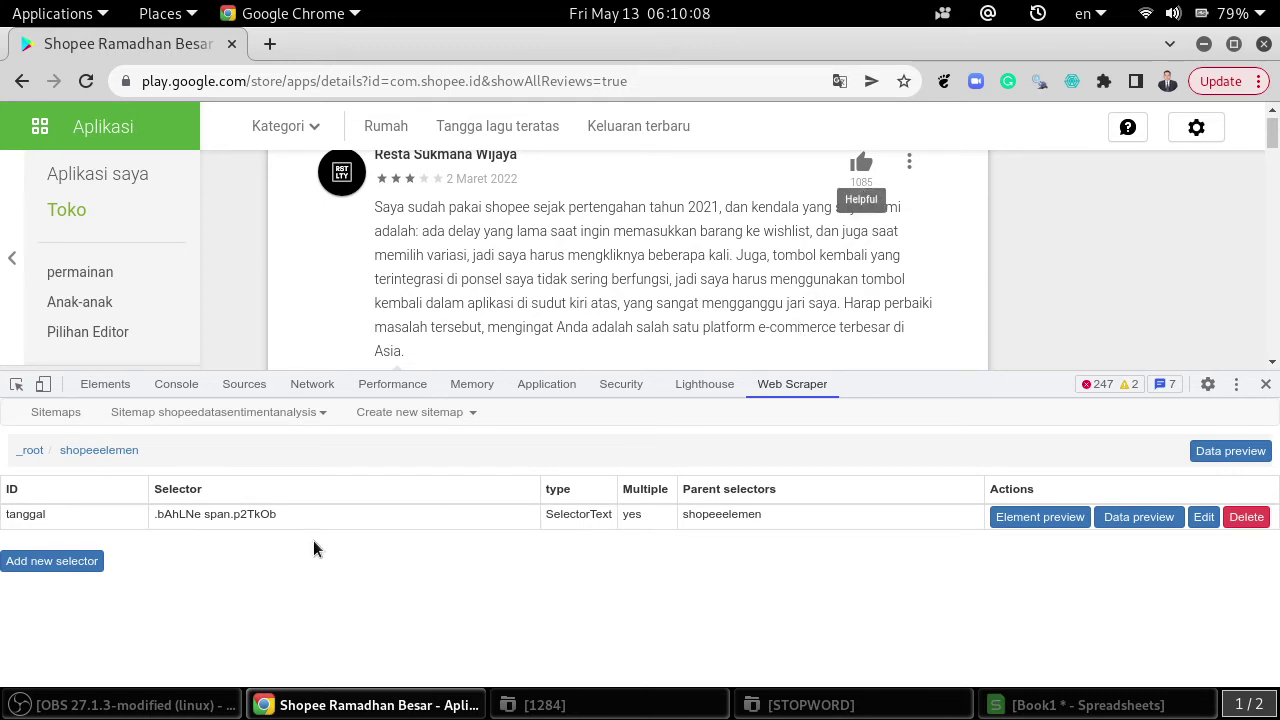
- Add a new text selector with the Id suka under shopeeelemen and allow multiple matches
left_click(74, 565)
left_click(163, 441)
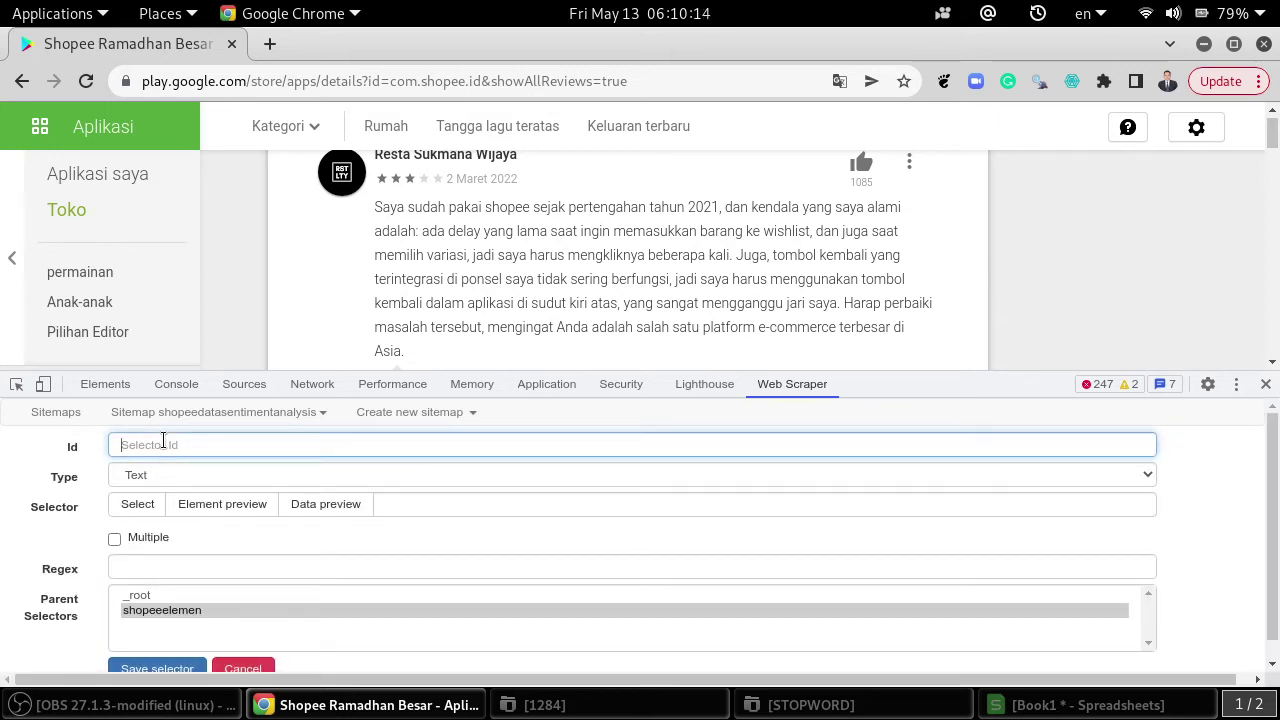
type("suka")
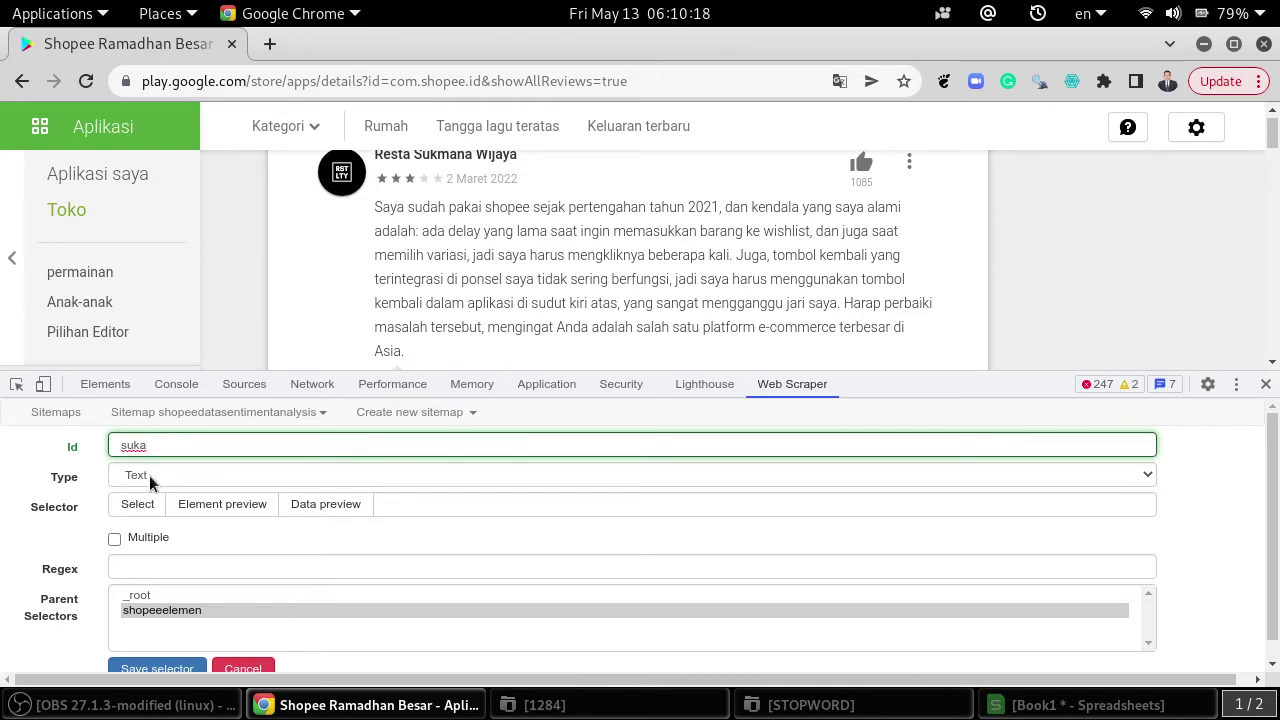
left_click(114, 538)
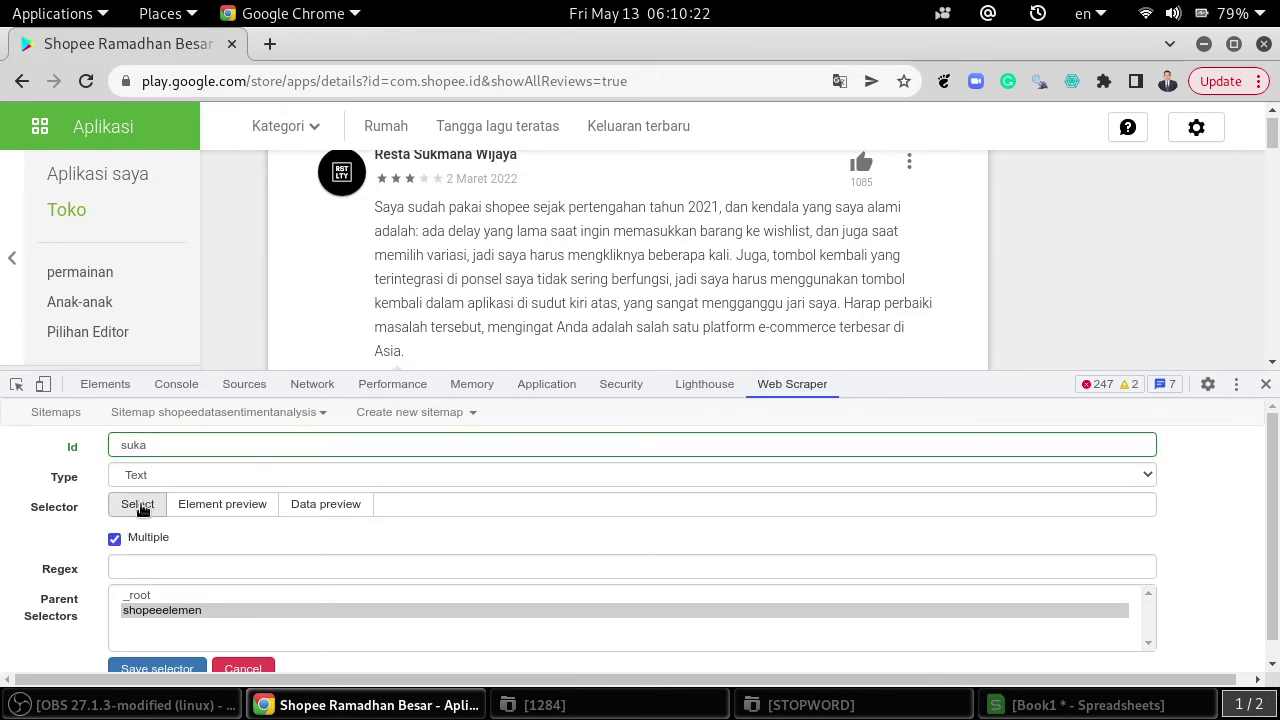
- Try the first review's inner like-count span, span.xjKiLb, as the suka element and preview its data
left_click(141, 505)
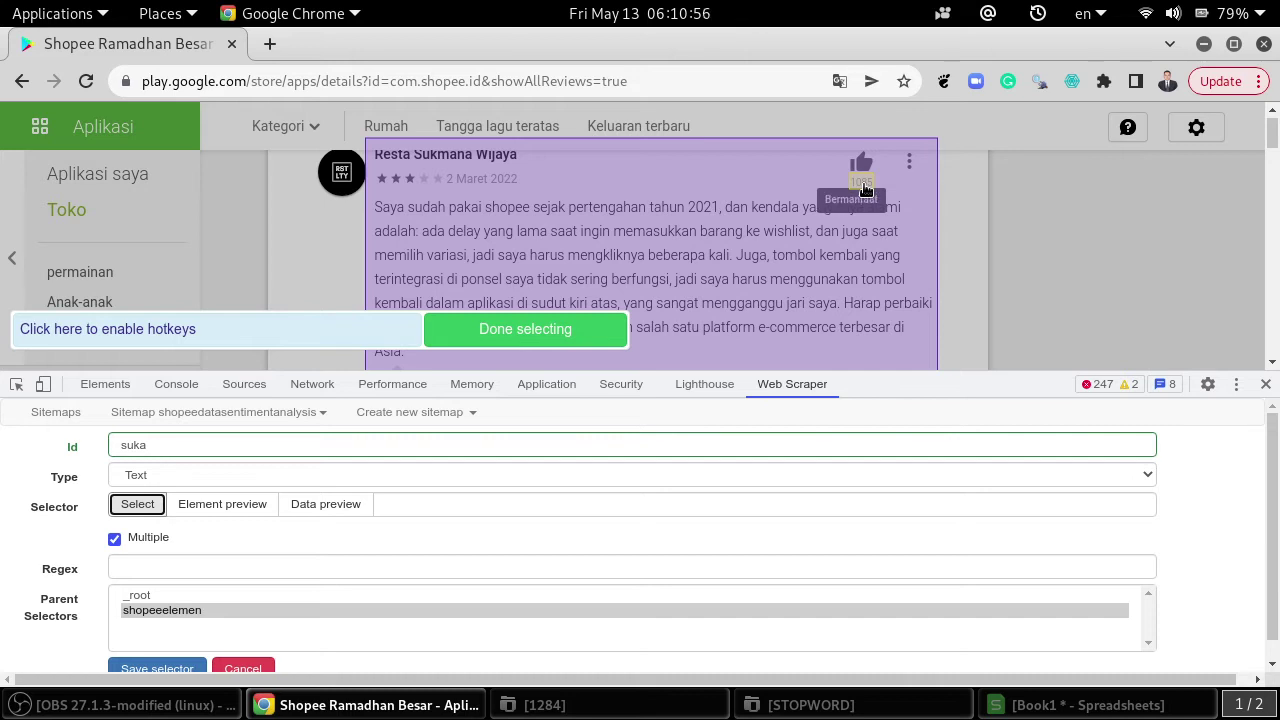
left_click(863, 186)
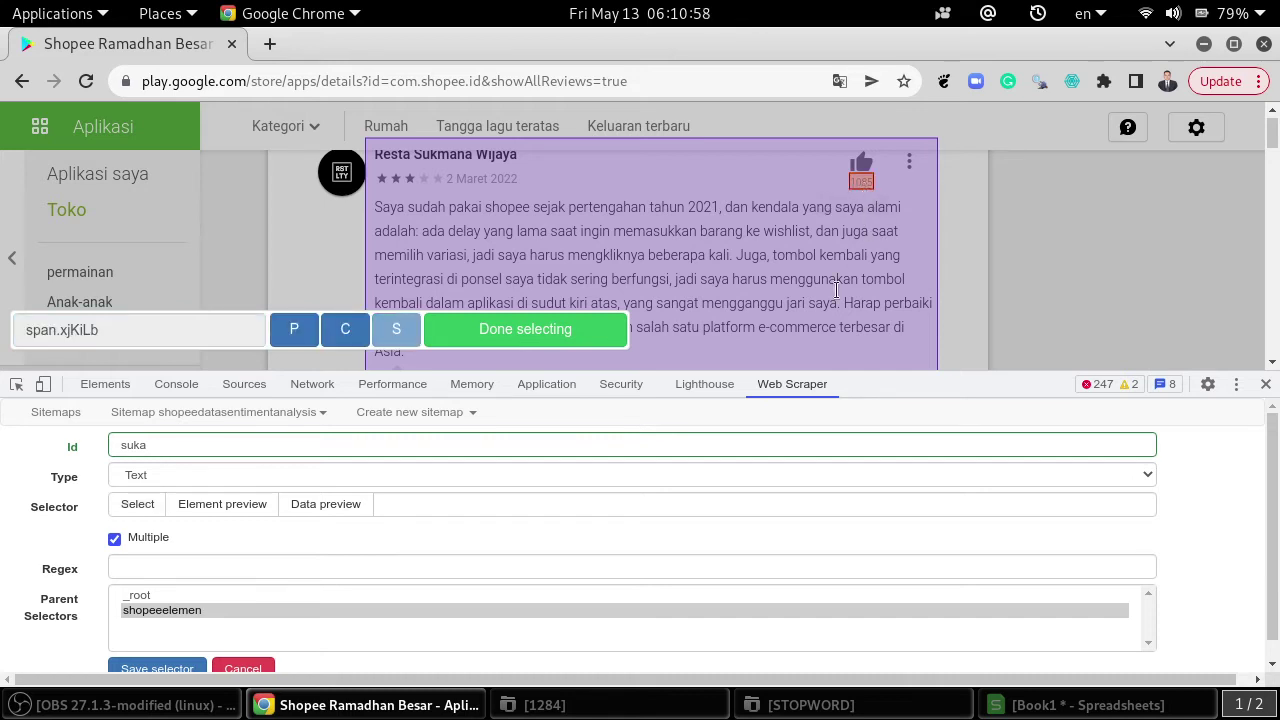
left_click(518, 335)
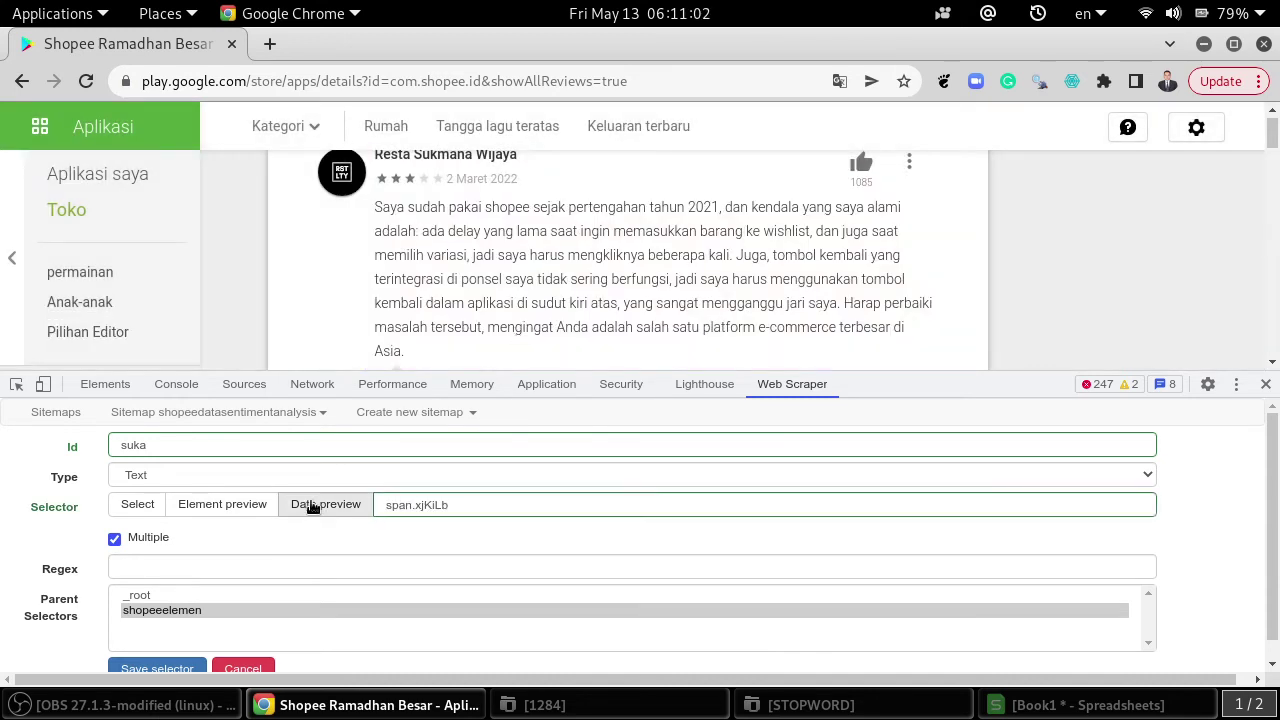
left_click(311, 503)
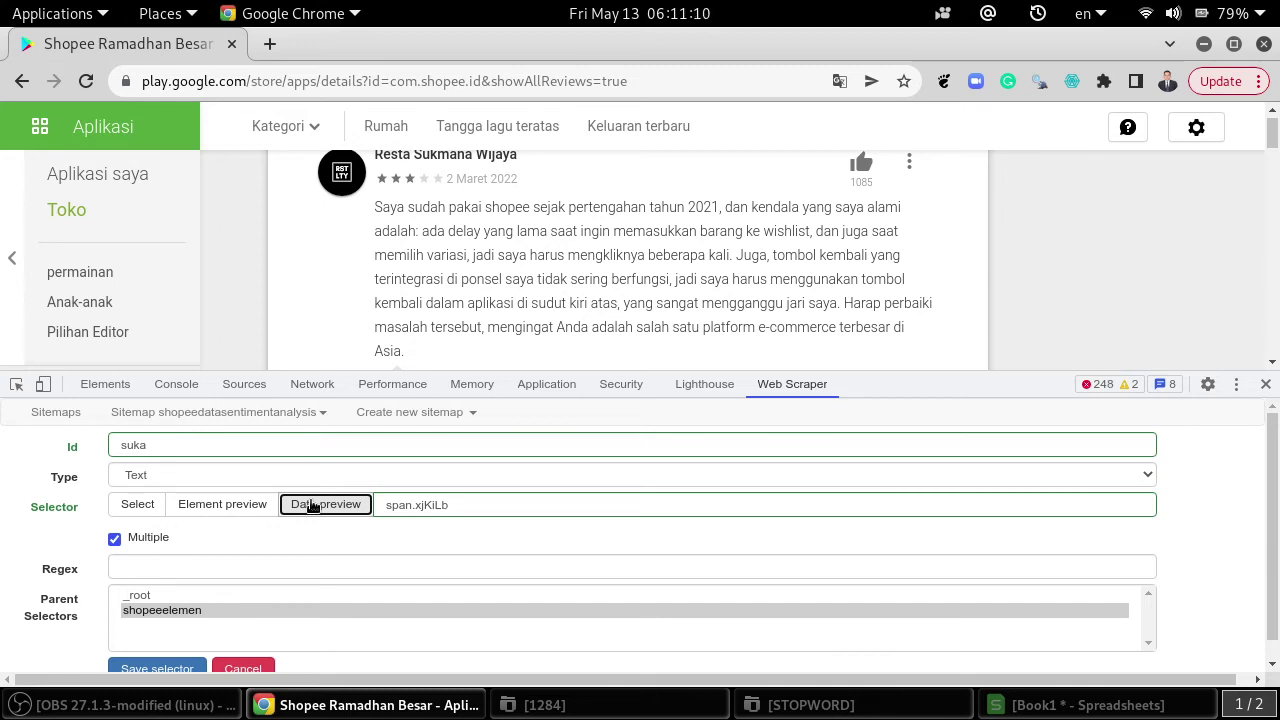
left_click(310, 506)
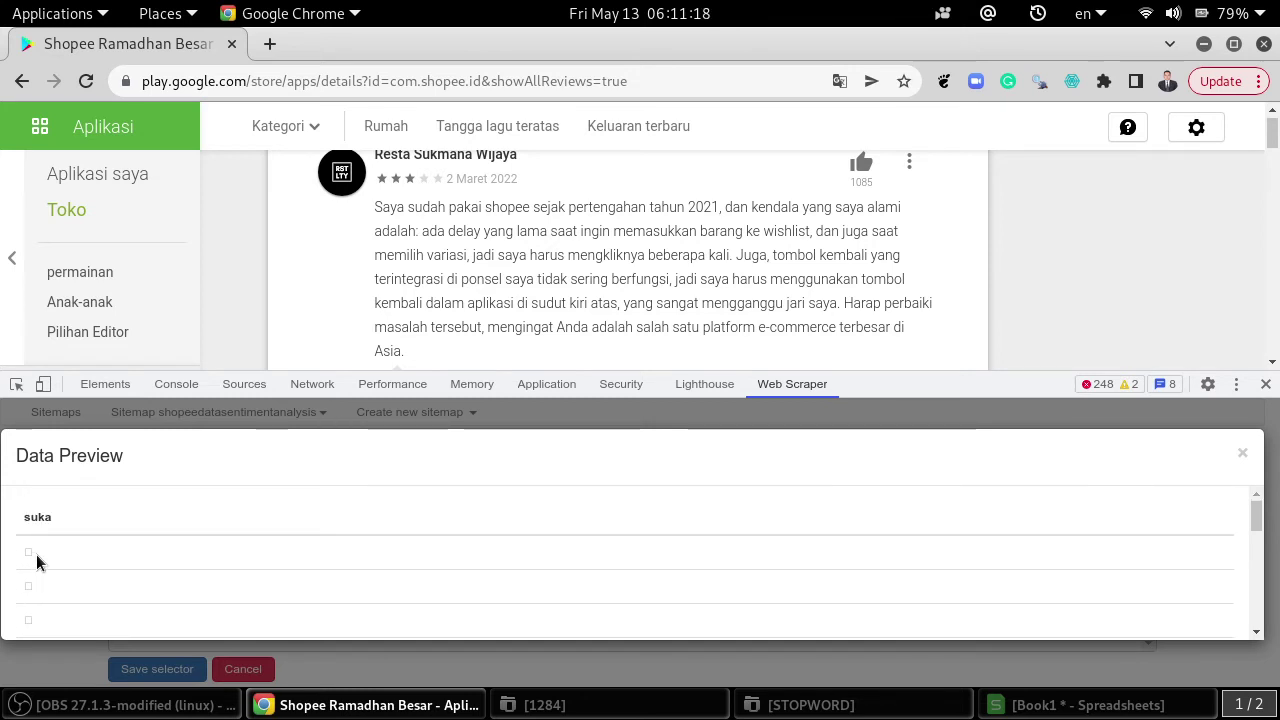
left_click(1243, 454)
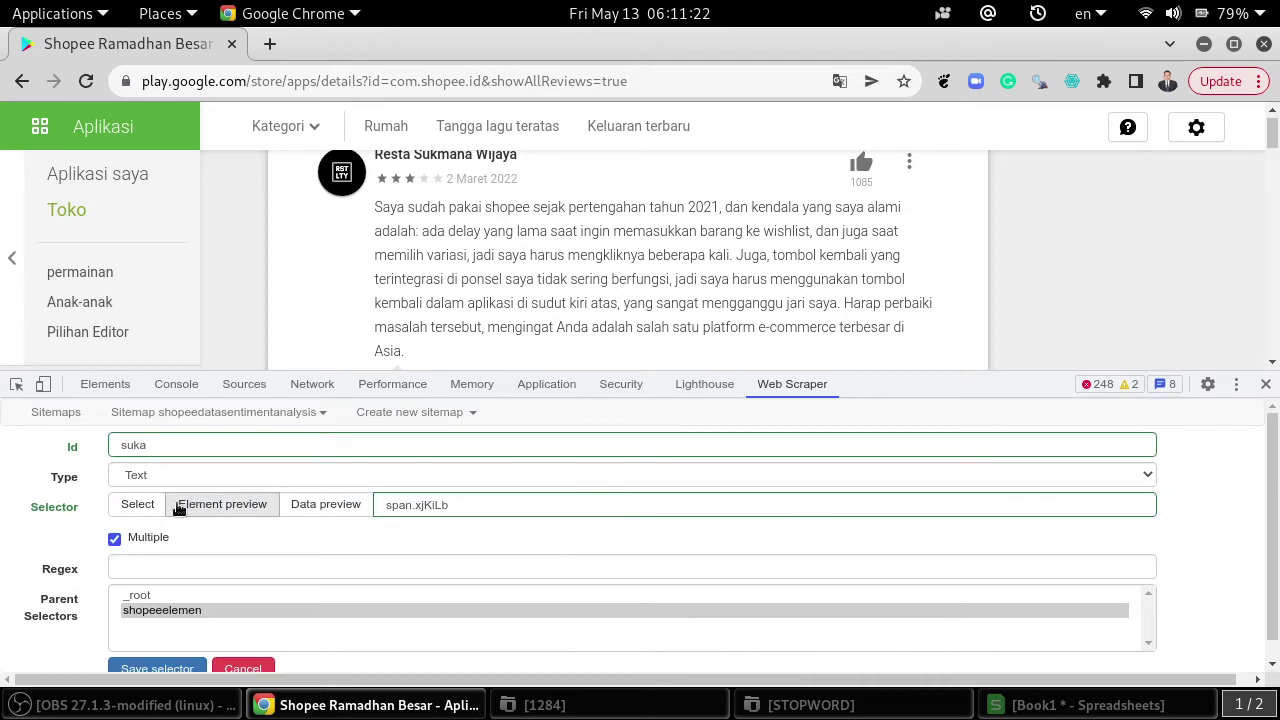
- Pick the box enclosing the first review's like count, div.jUL89d, as the suka selector's element
left_click(133, 506)
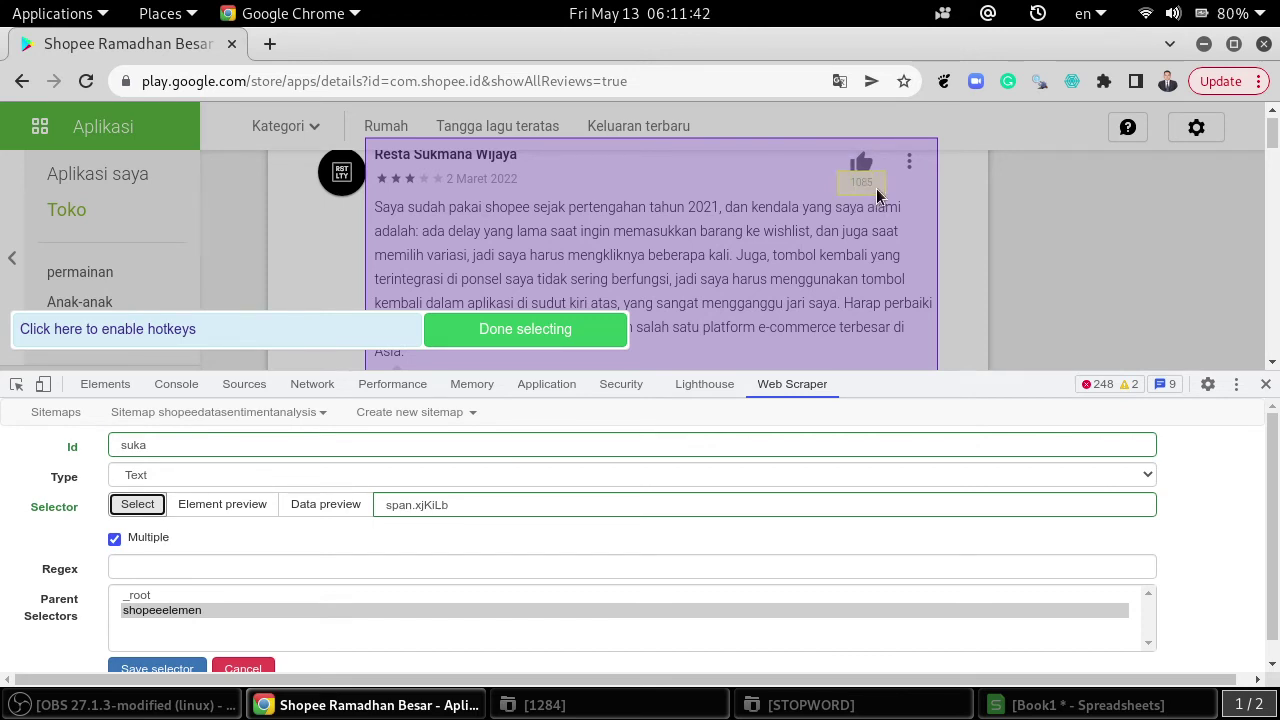
left_click(877, 195)
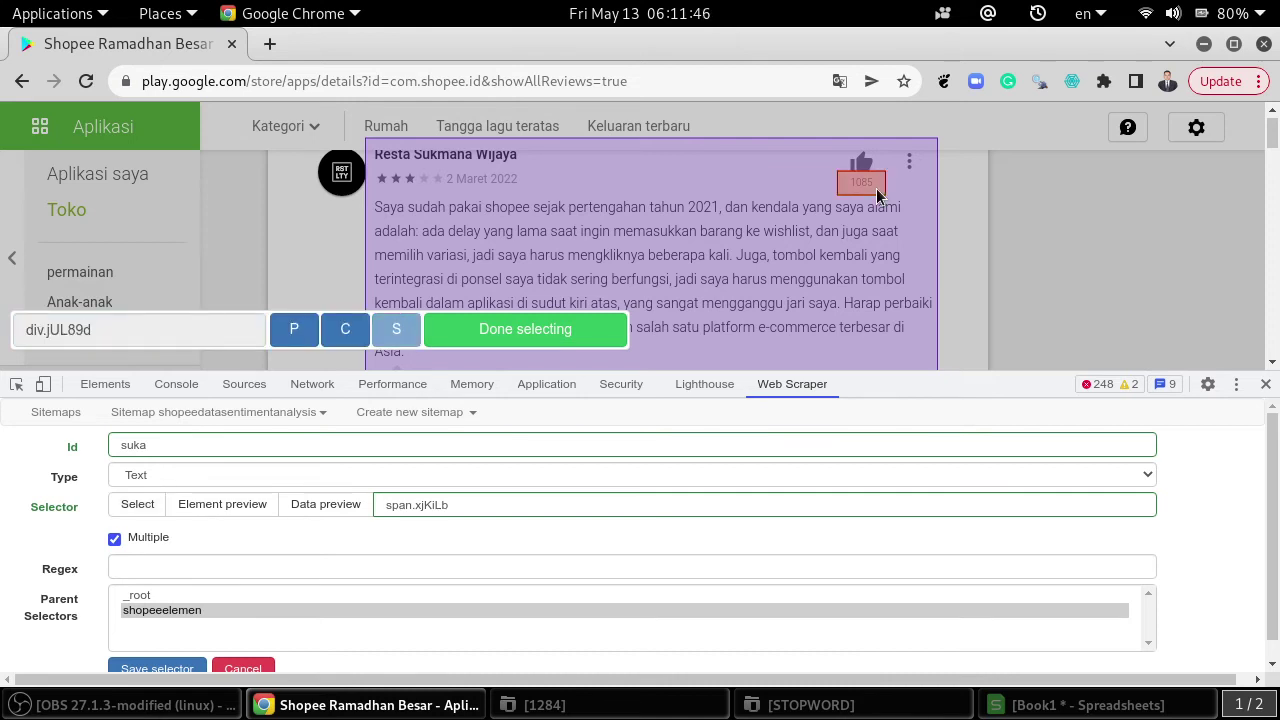
left_click(547, 329)
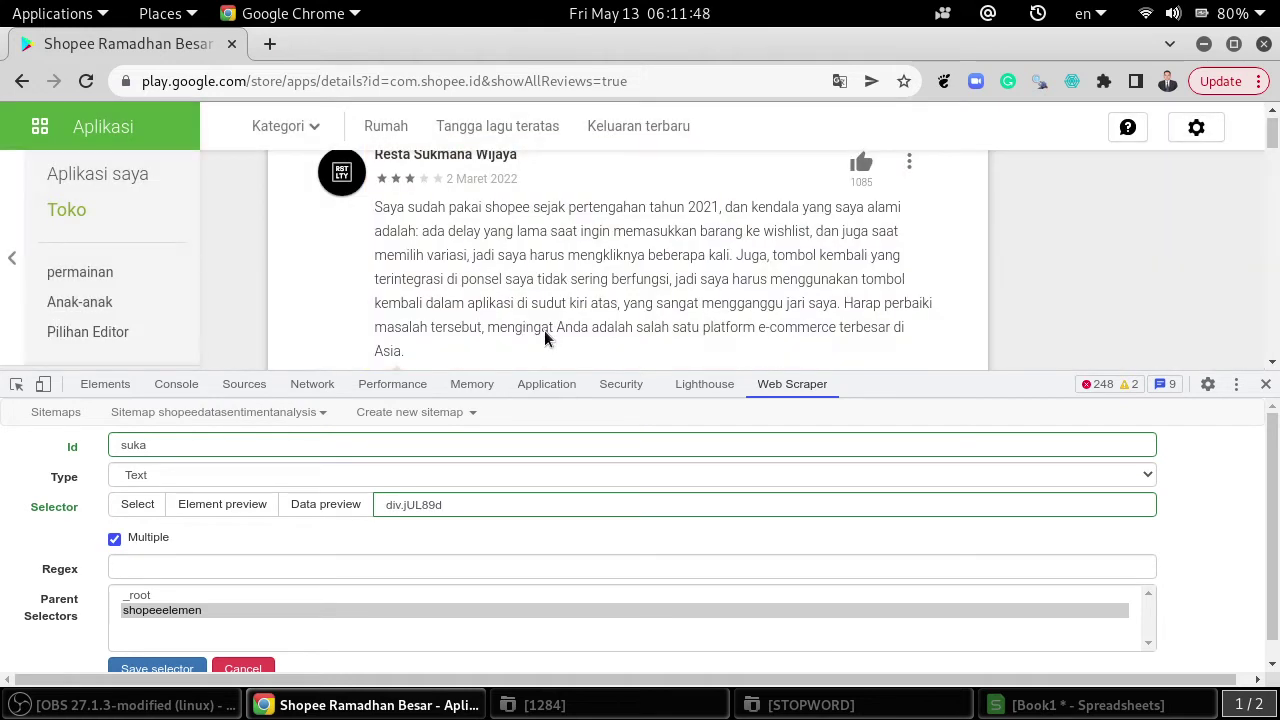
- Preview the data of the suka selector, look through the like counts and return to the header
left_click(326, 506)
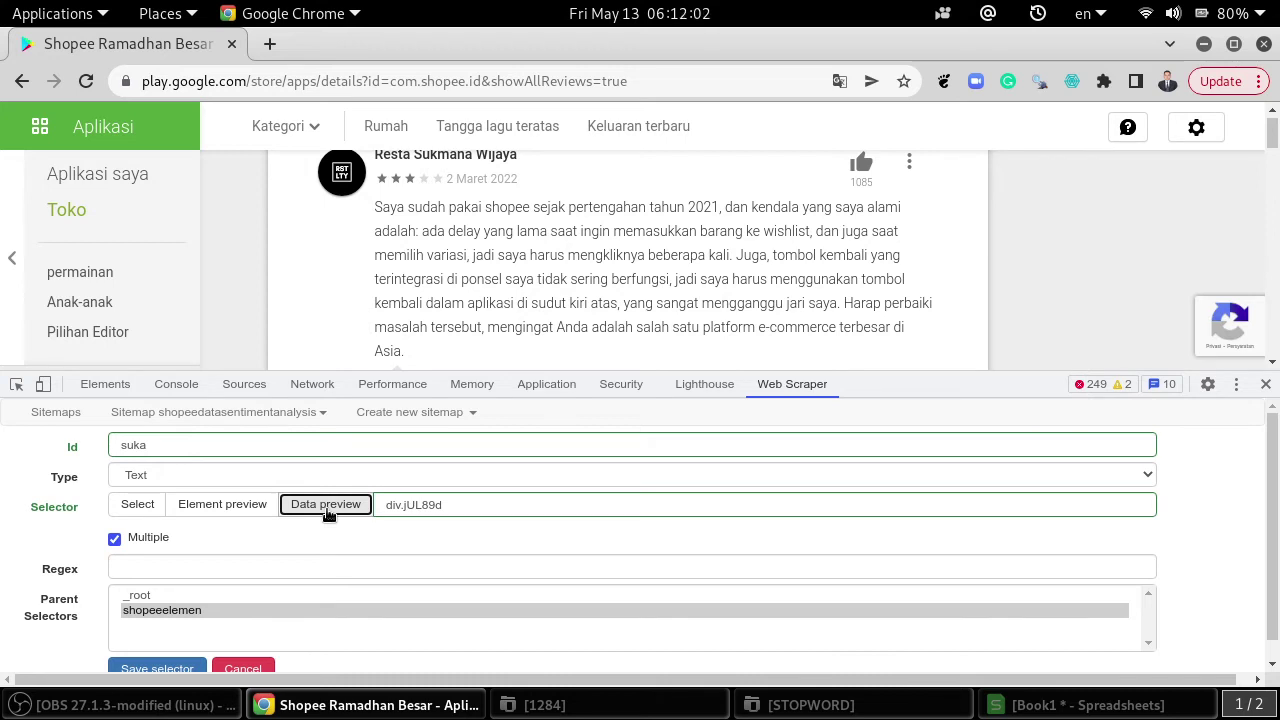
left_click(326, 505)
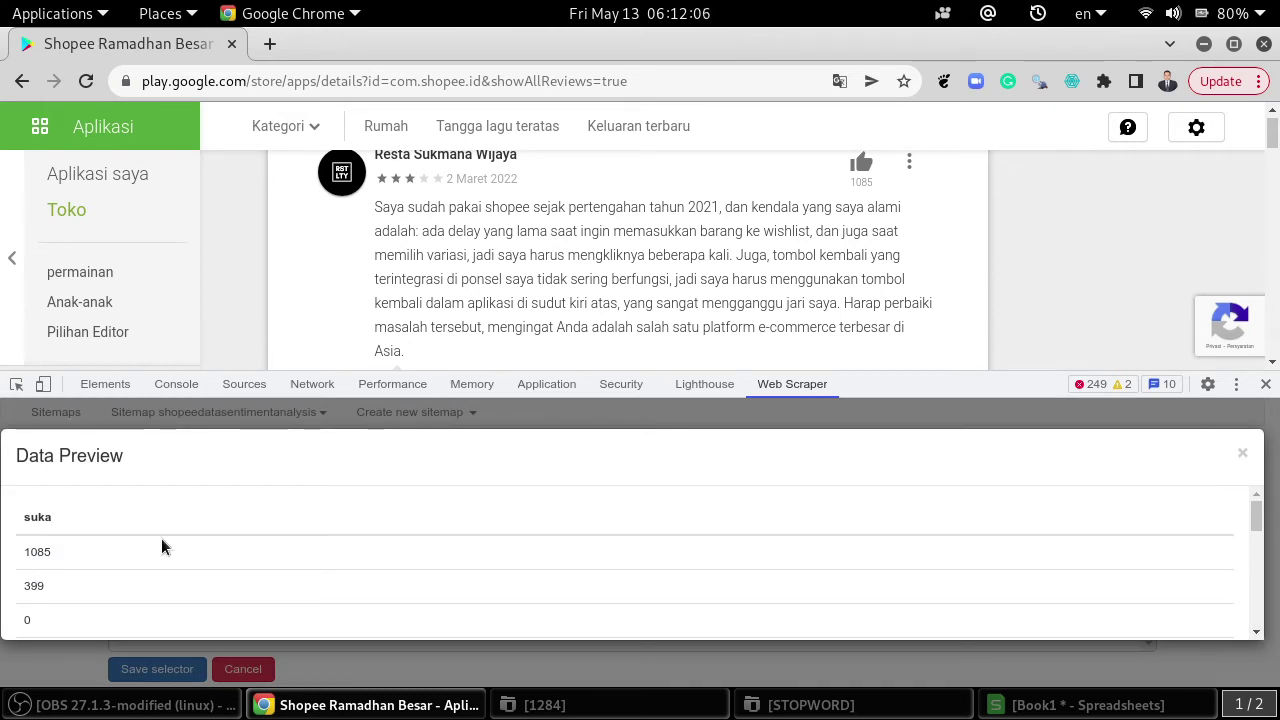
scroll(162, 540, "down", 10)
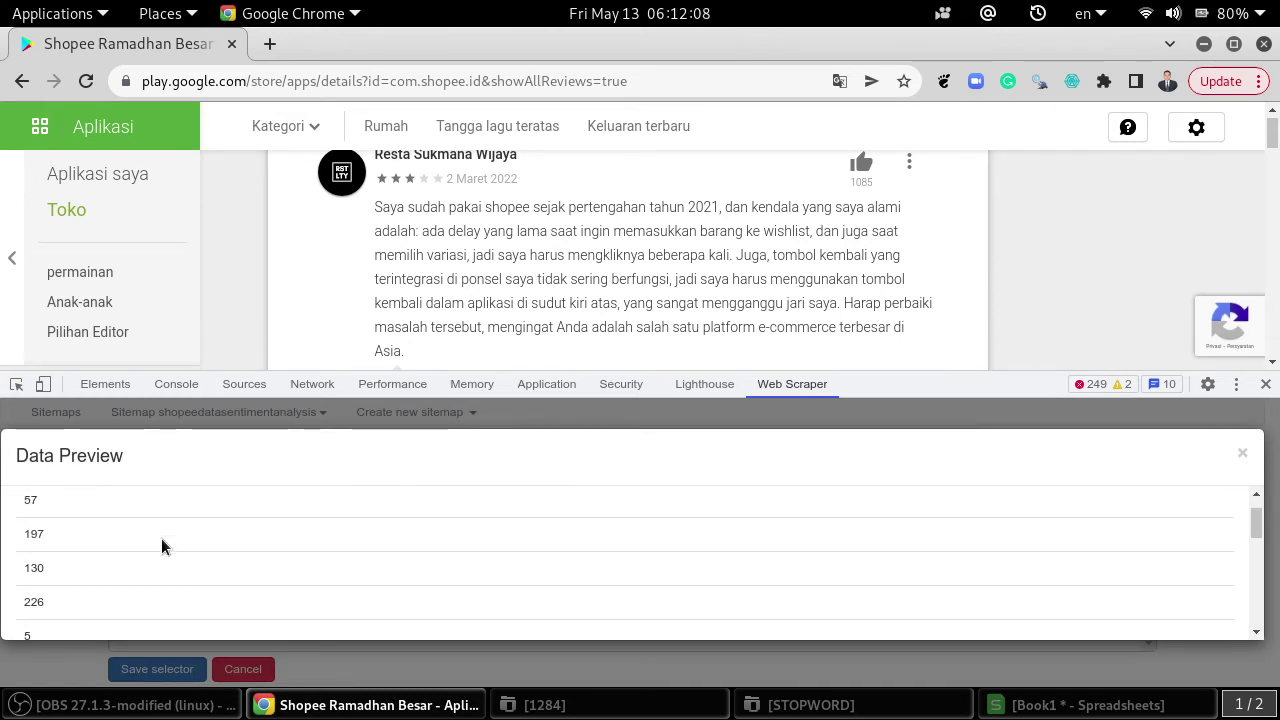
scroll(162, 546, "down", 10)
scroll(161, 538, "down", 3)
scroll(161, 538, "down", 3)
left_click_drag(1256, 562, 1257, 505)
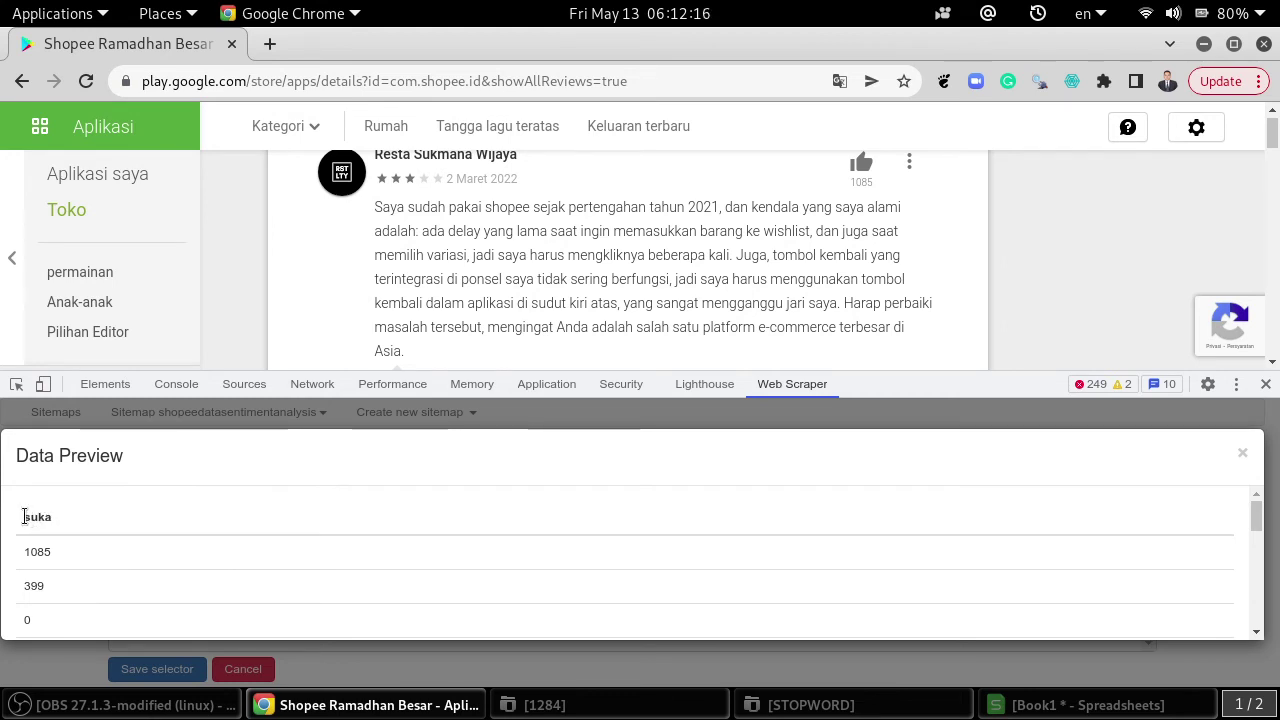
- Select the entire suka data preview, header included, and copy it
left_click_drag(49, 537, 60, 593)
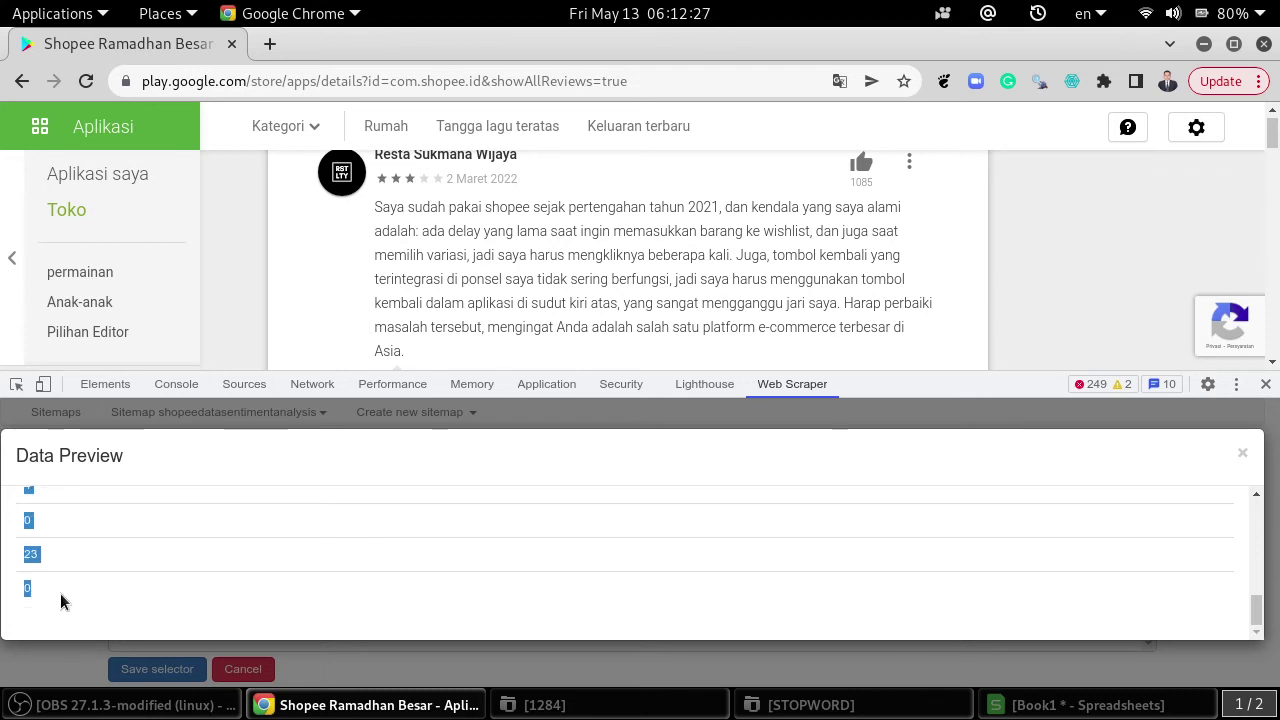
right_click(60, 593)
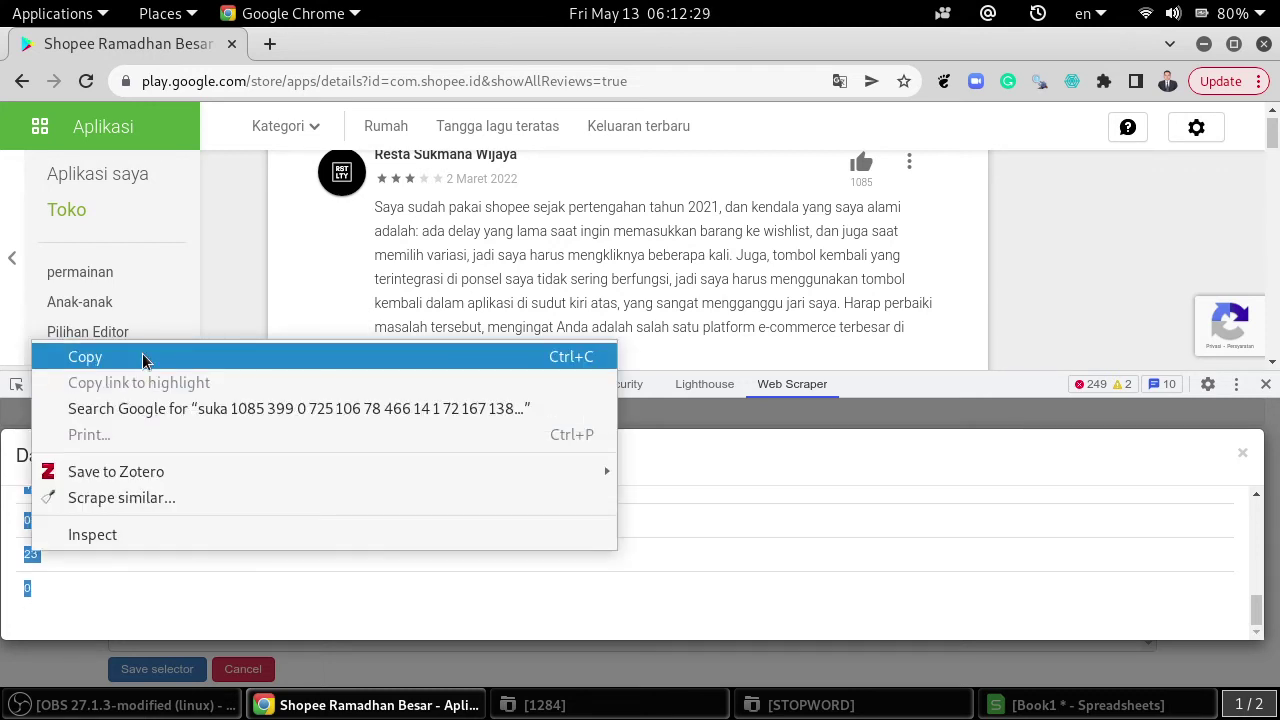
left_click(143, 360)
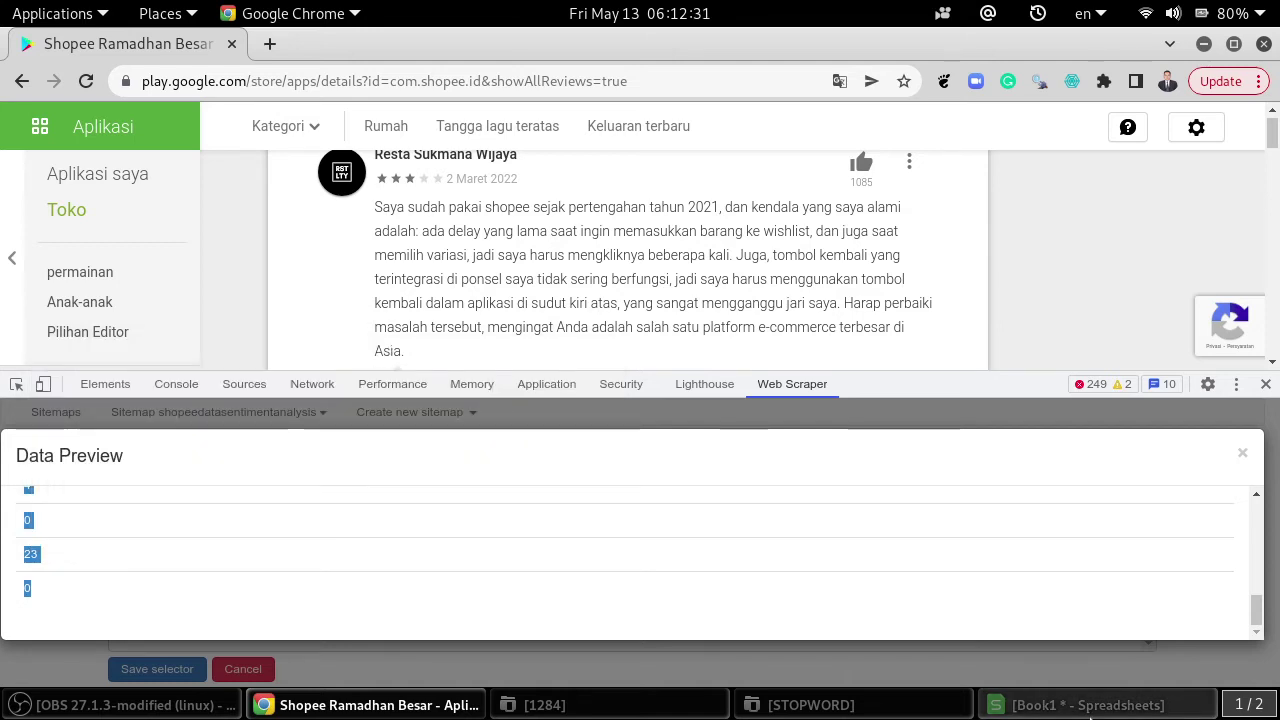
- Switch to WPS Spreadsheets and paste the copied like counts into Book1 at cell B1
left_click(1090, 705)
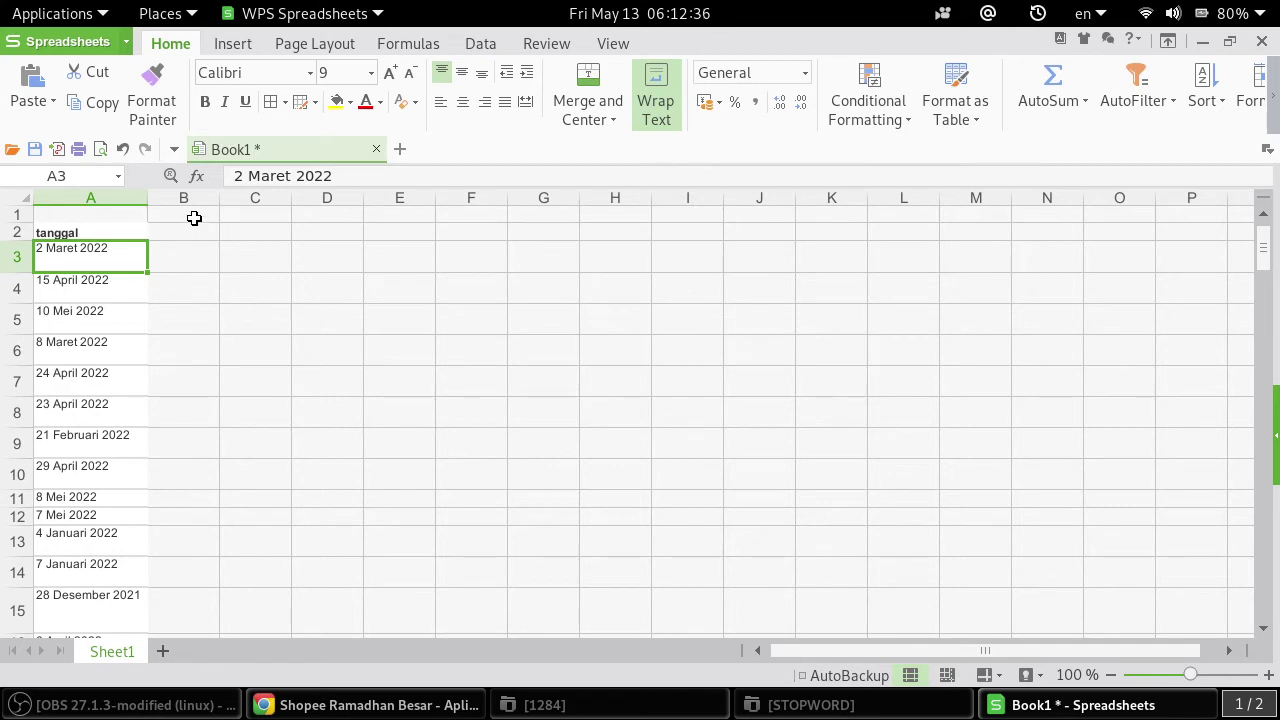
left_click(191, 214)
left_click(194, 232)
left_click(194, 212)
left_click(191, 232)
left_click(192, 210)
left_click(31, 85)
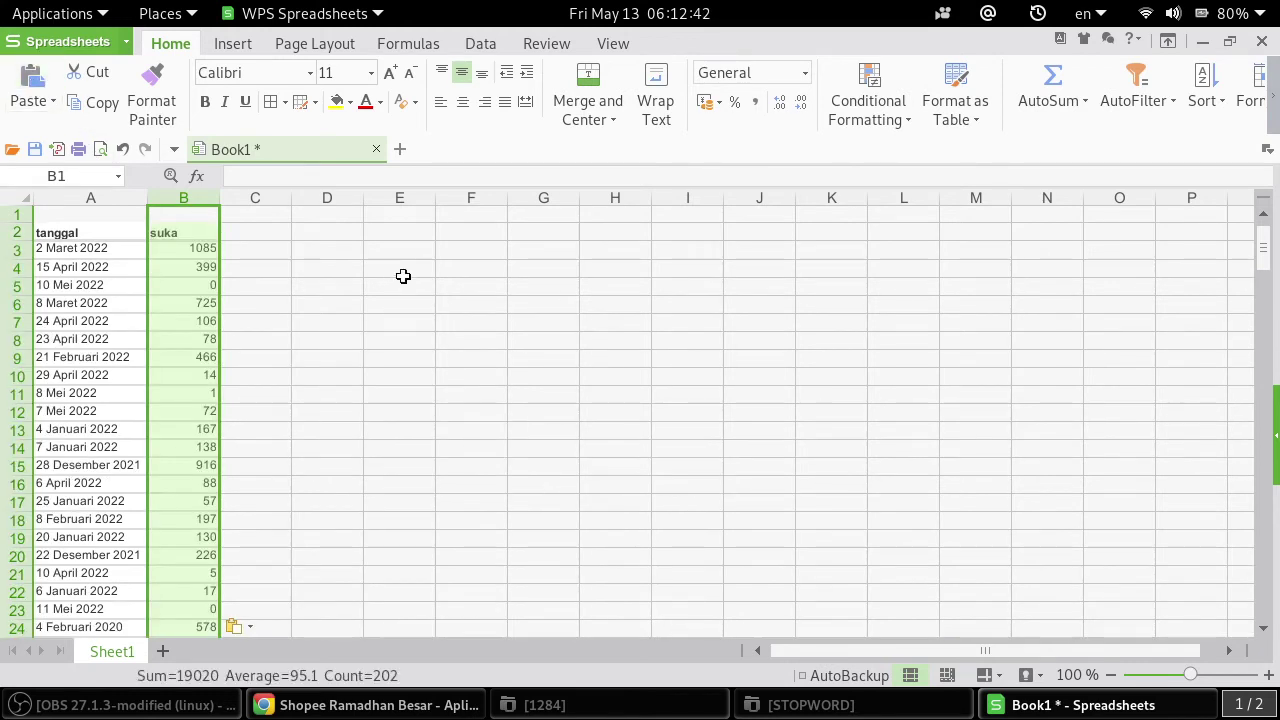
- Look through the pasted tanggal and suka columns down to the last filled row of Book1
left_click(403, 276)
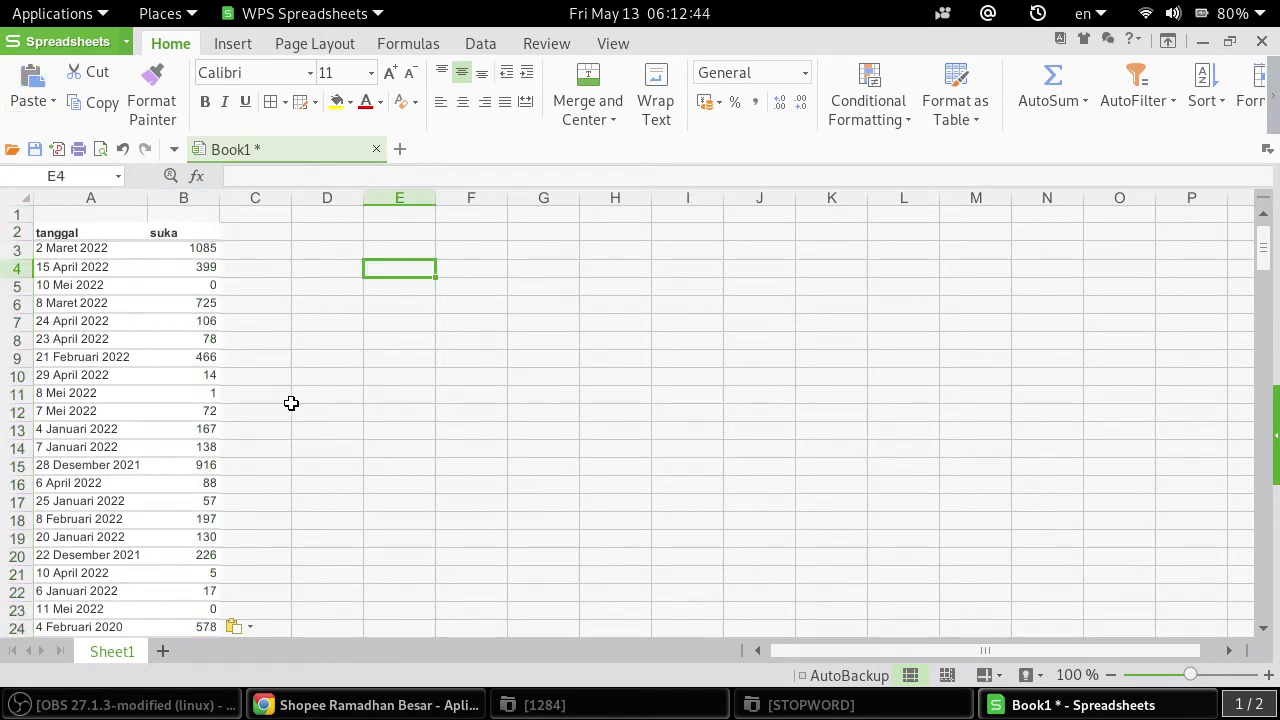
scroll(291, 403, "down", 17)
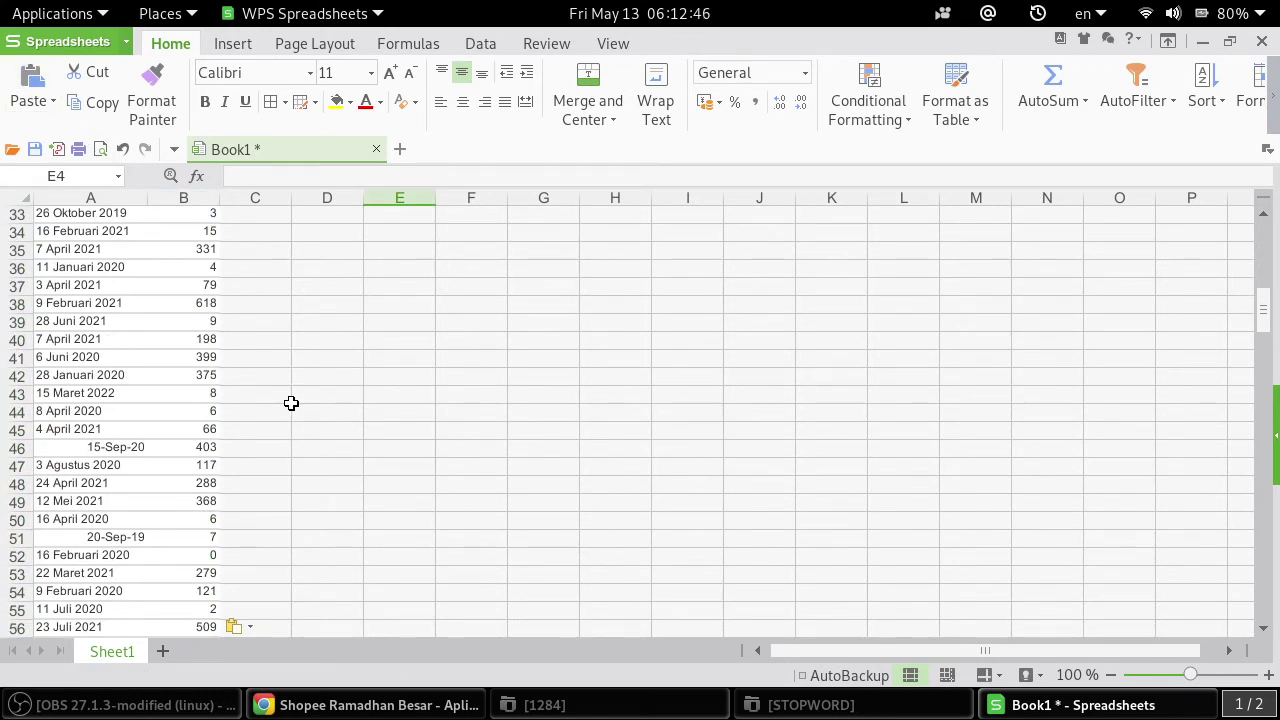
scroll(291, 403, "down", 20)
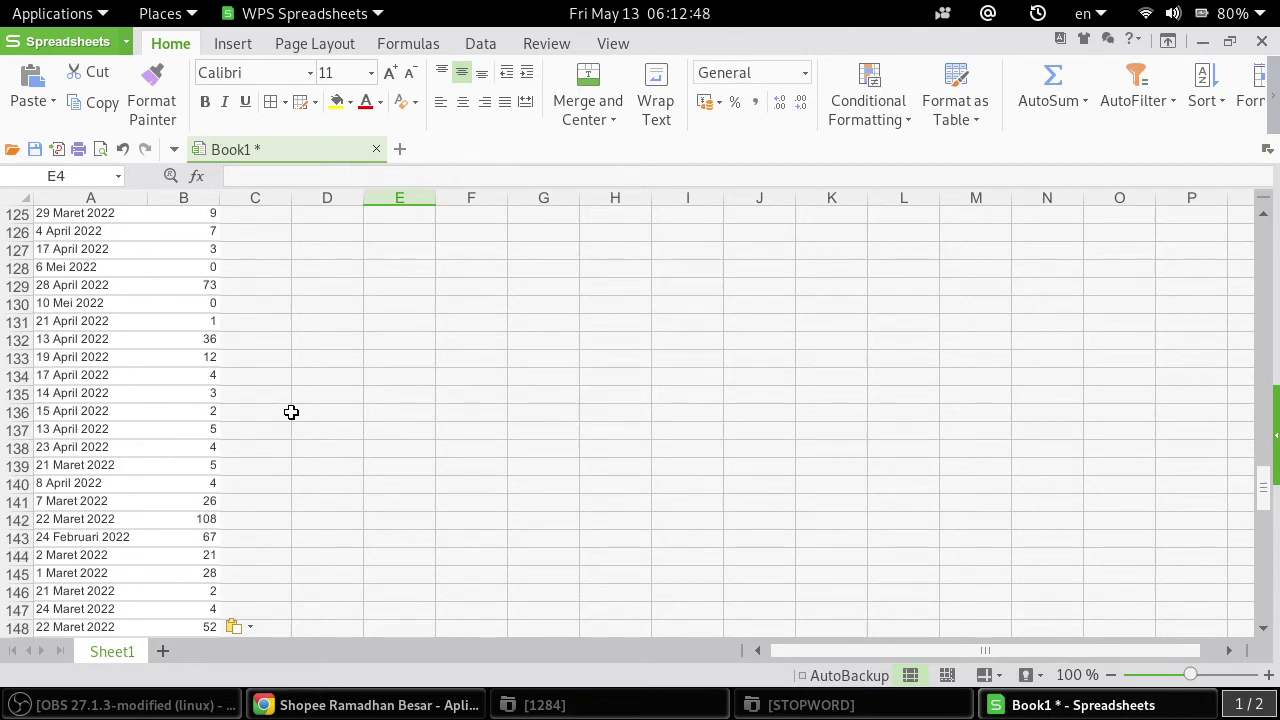
scroll(291, 412, "down", 20)
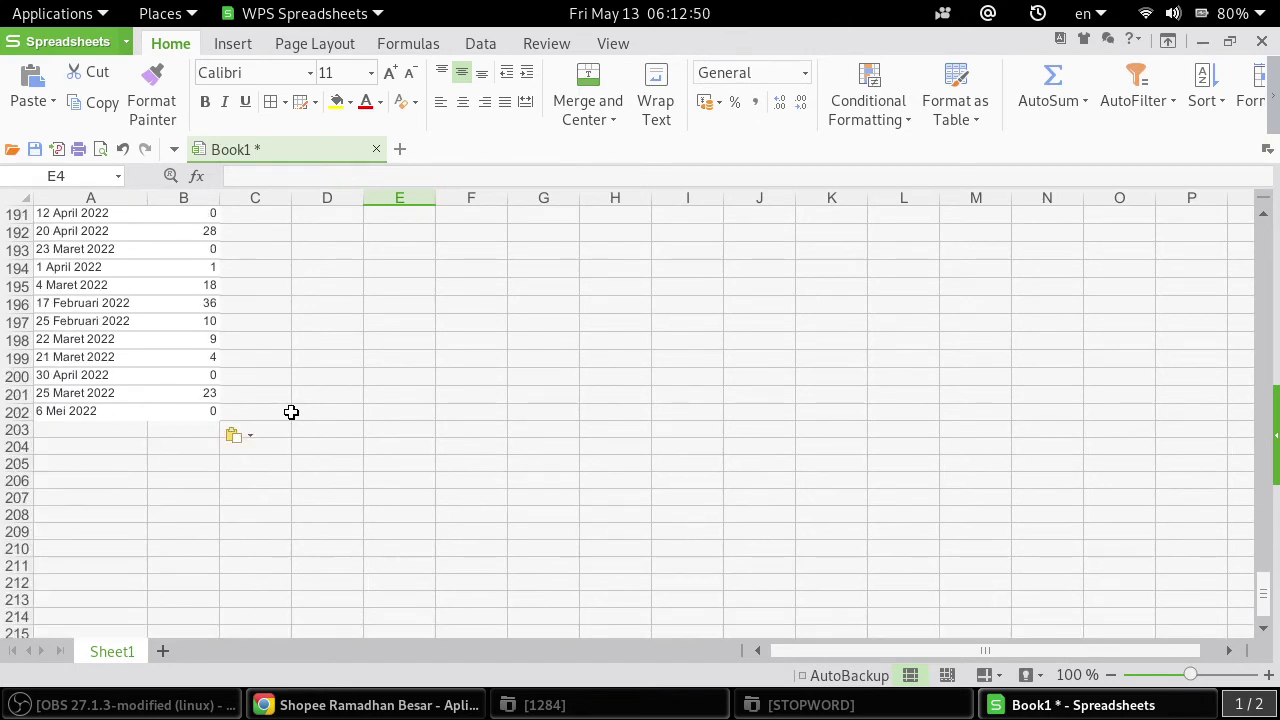
scroll(291, 412, "down", 2)
scroll(291, 412, "up", 9)
scroll(291, 412, "up", 2)
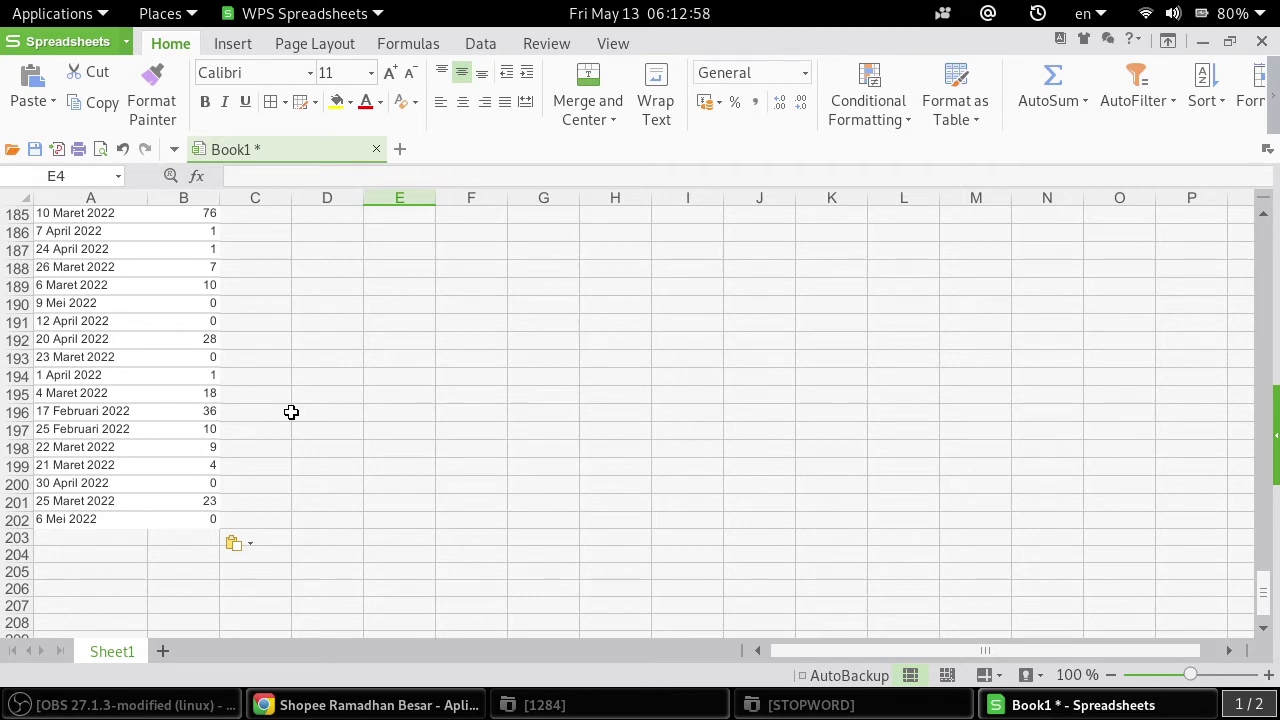
- Check that the like counts in the final rows line up with their dates, especially in row 202, and return towards the header
left_click(204, 517)
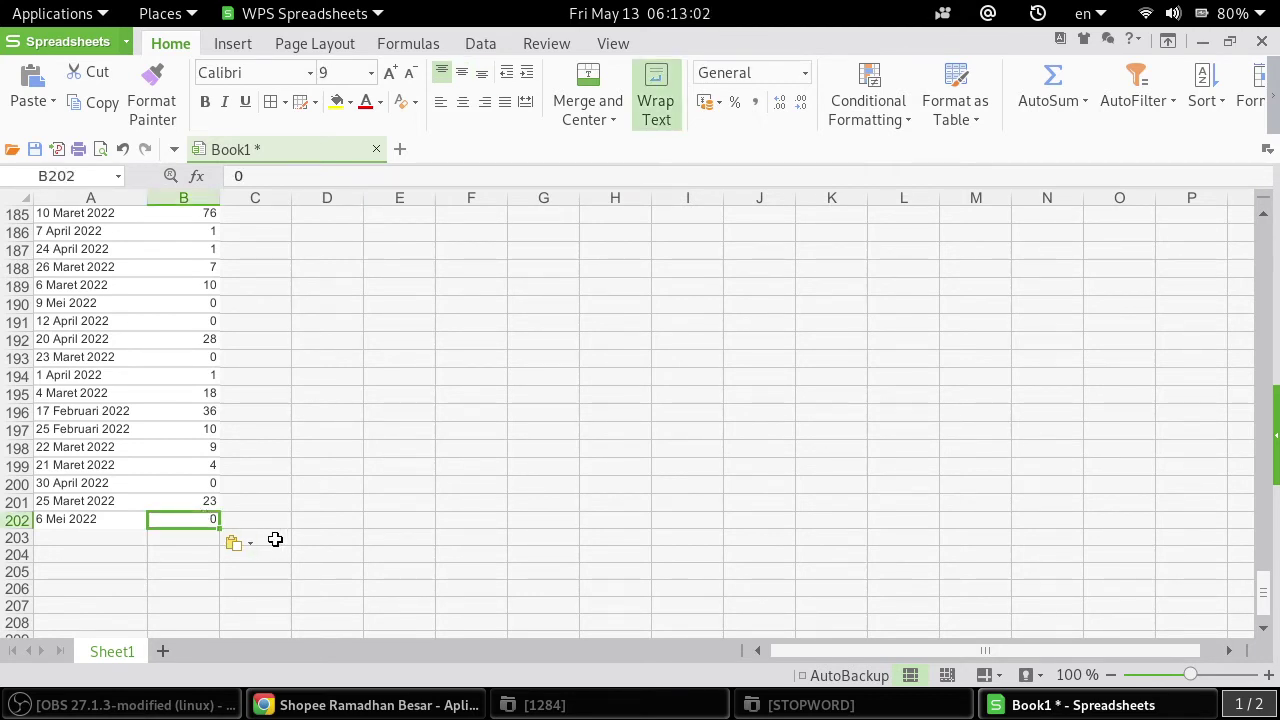
left_click(209, 359)
left_click(211, 381)
left_click(180, 361)
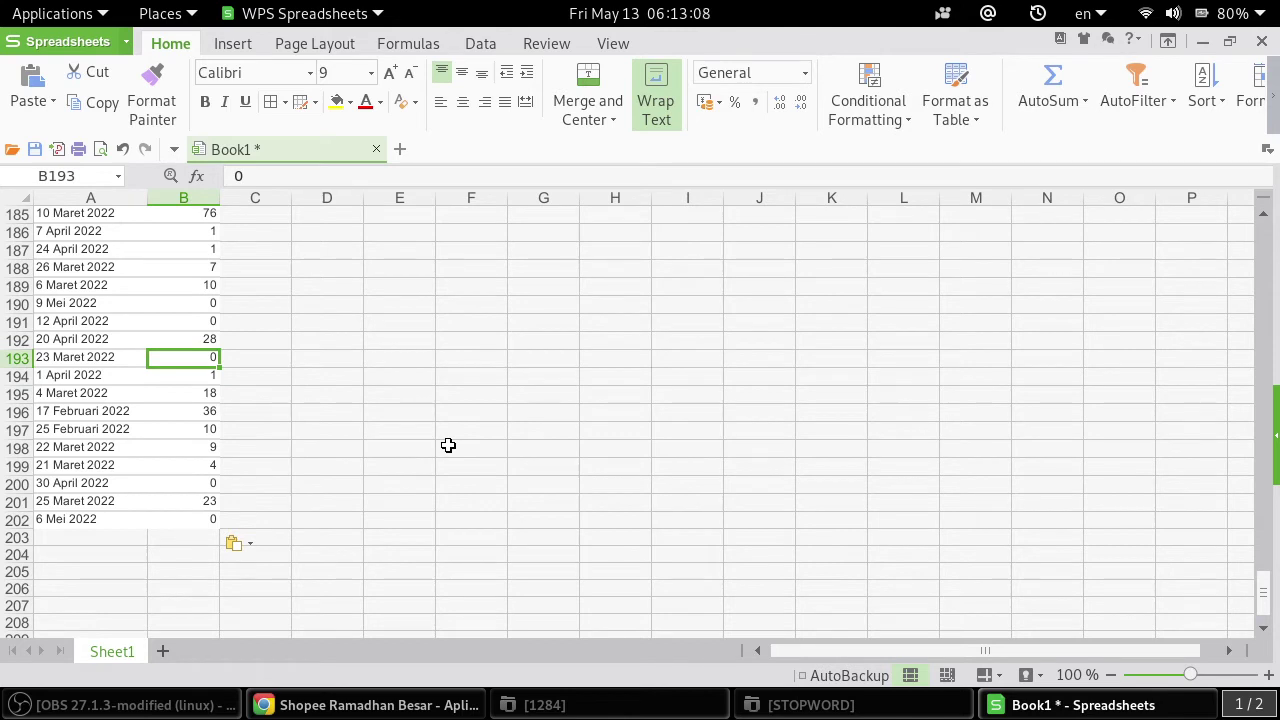
left_click(46, 517)
left_click_drag(46, 517, 205, 519)
left_click(93, 523)
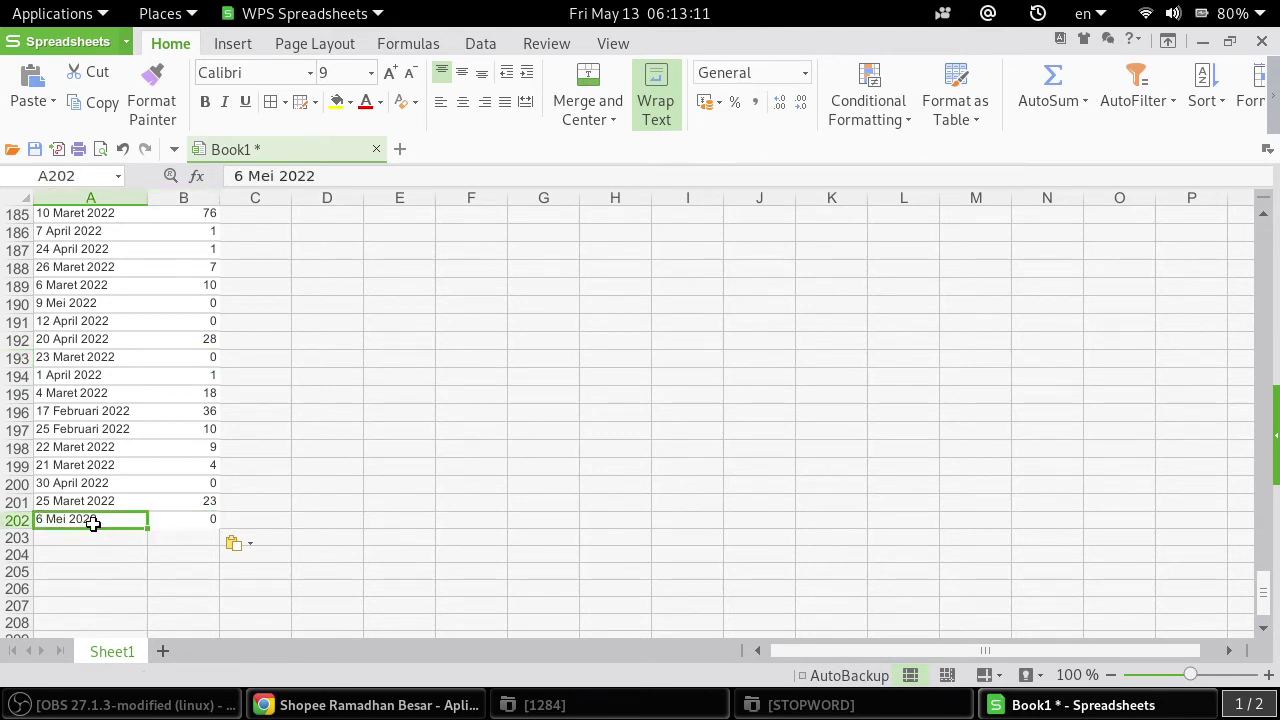
left_click(206, 523)
scroll(1265, 590, "up", 1)
scroll(1265, 425, "up", 20)
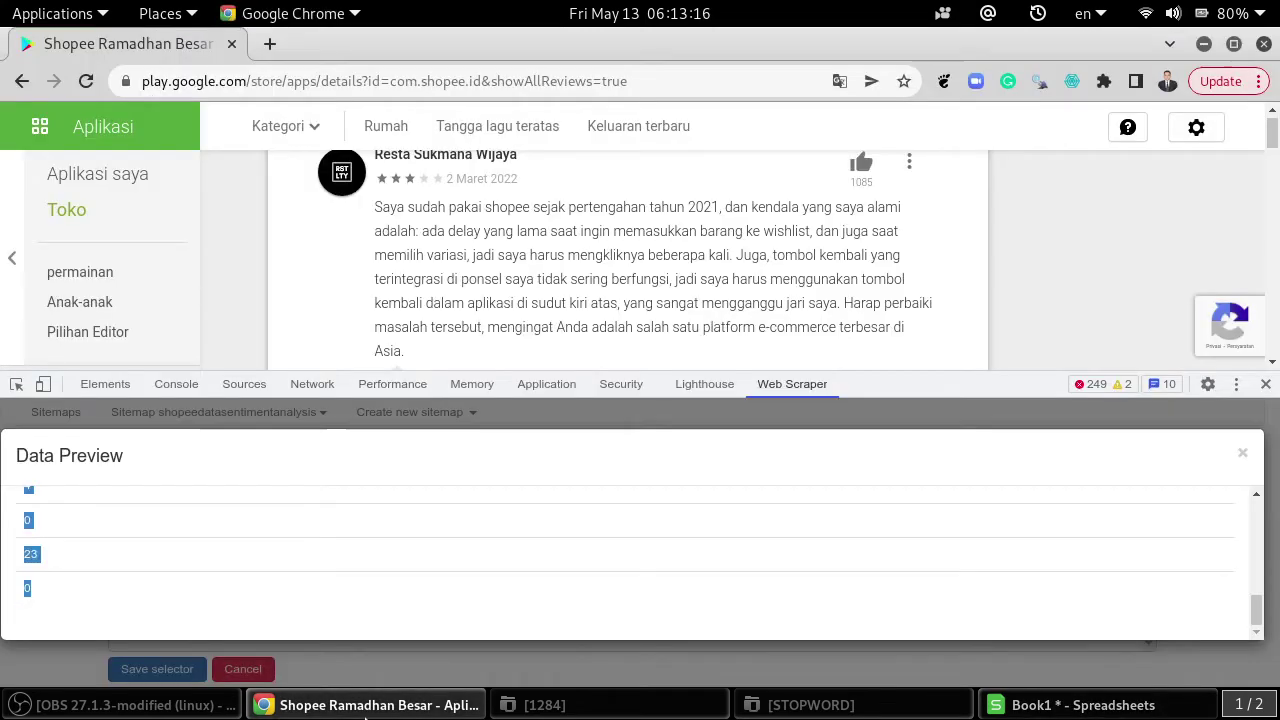
- Switch to Chrome, close the data preview and save the suka selector
left_click(366, 706)
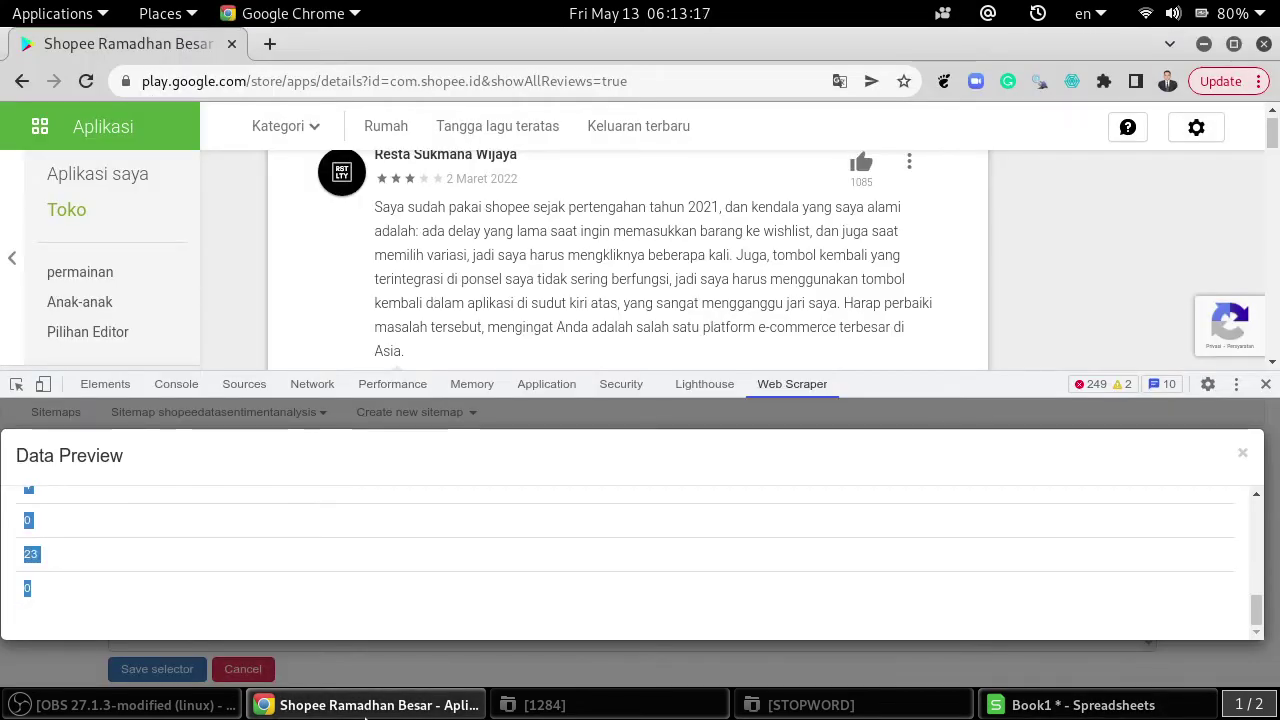
left_click(1242, 455)
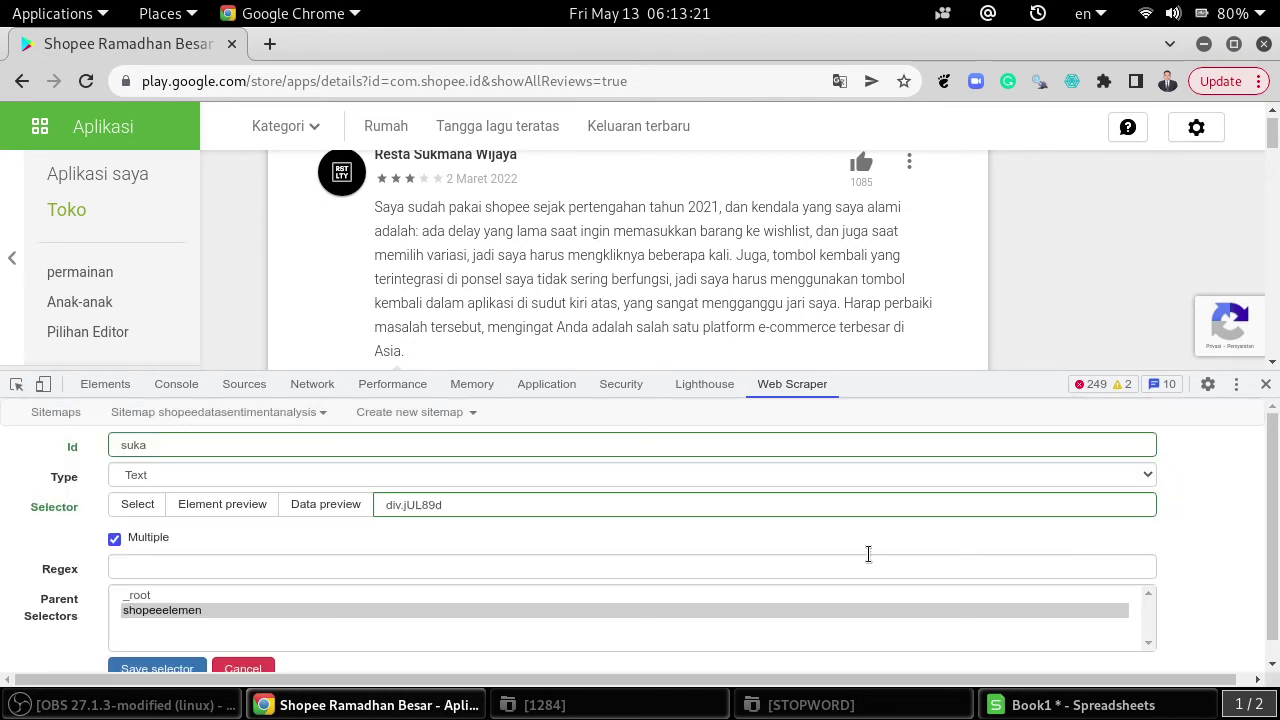
left_click(157, 669)
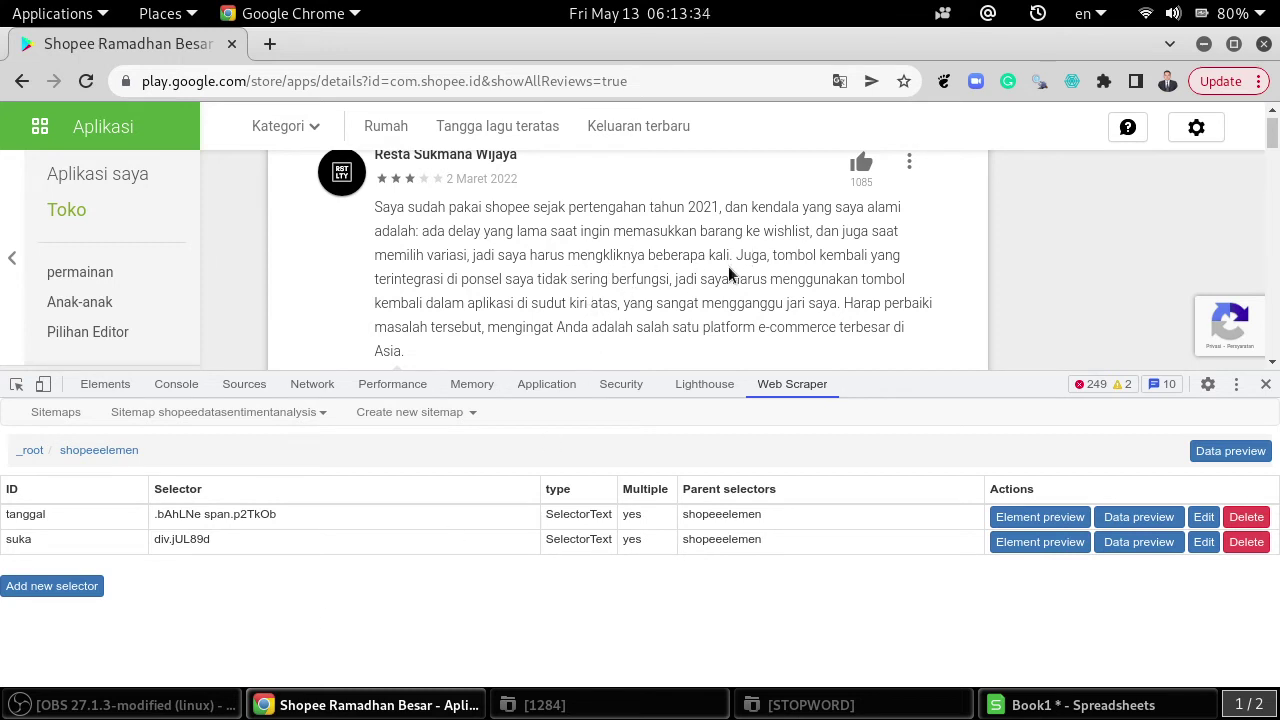
- Add a new selector under shopeeelemen with the Id komentar and open its type choices
scroll(728, 266, "down", 1)
scroll(728, 266, "down", 2)
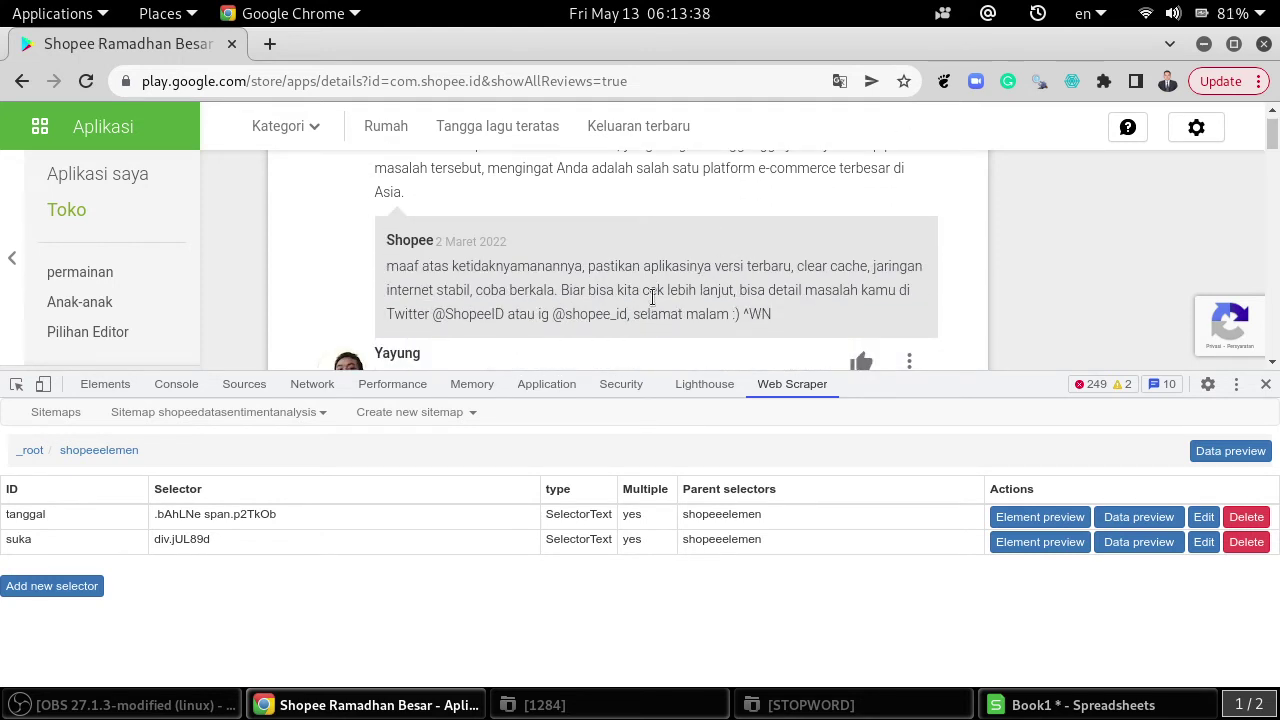
scroll(652, 297, "up", 4)
scroll(651, 294, "down", 1)
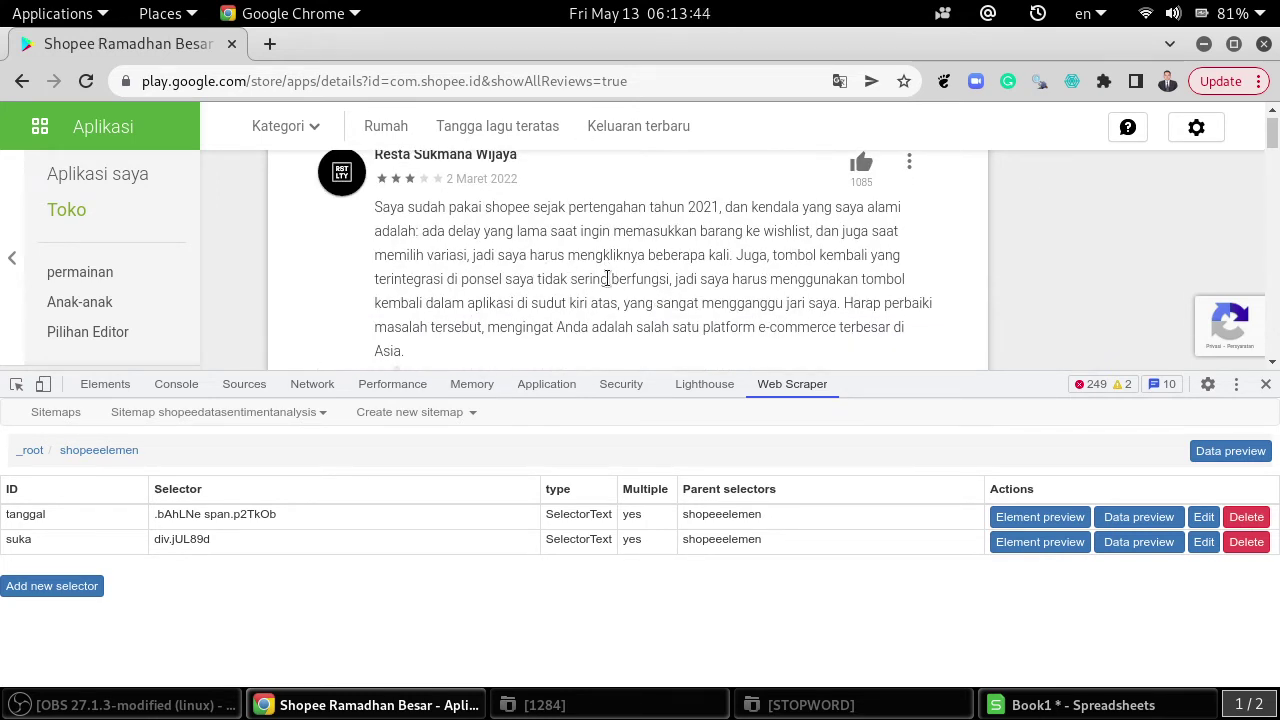
left_click(63, 588)
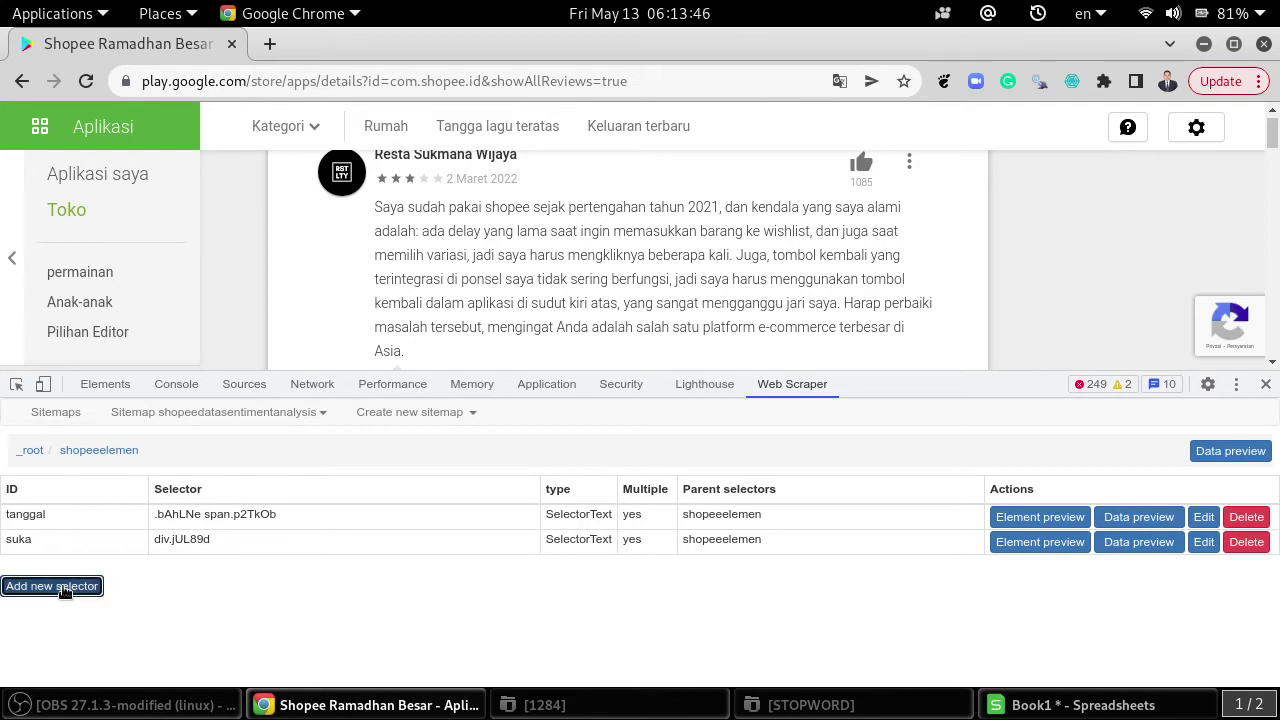
left_click(271, 437)
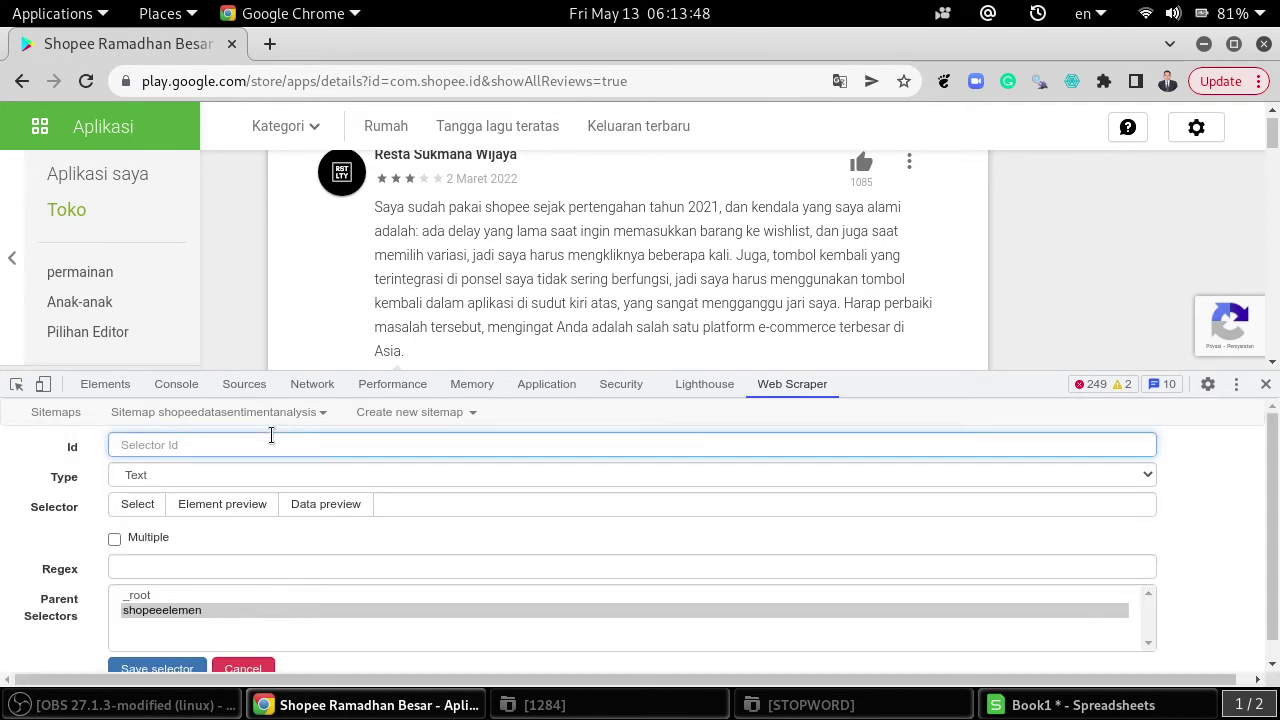
type("komentar")
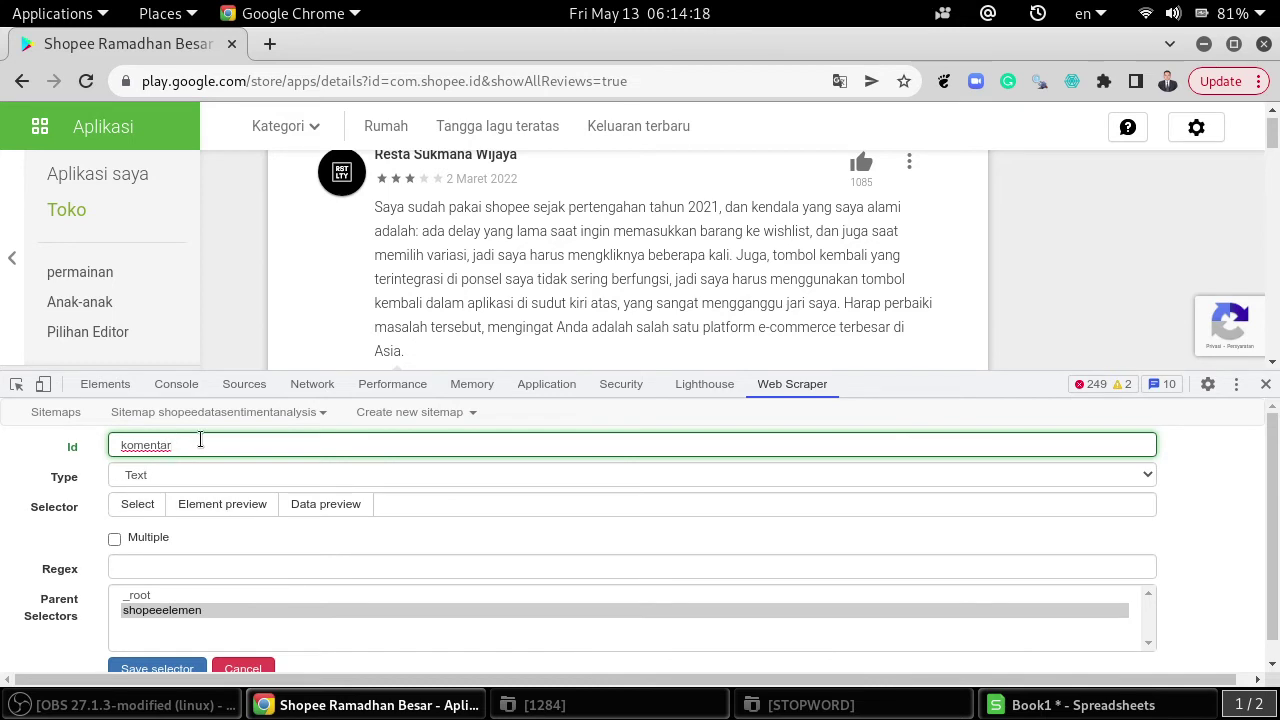
left_click(146, 478)
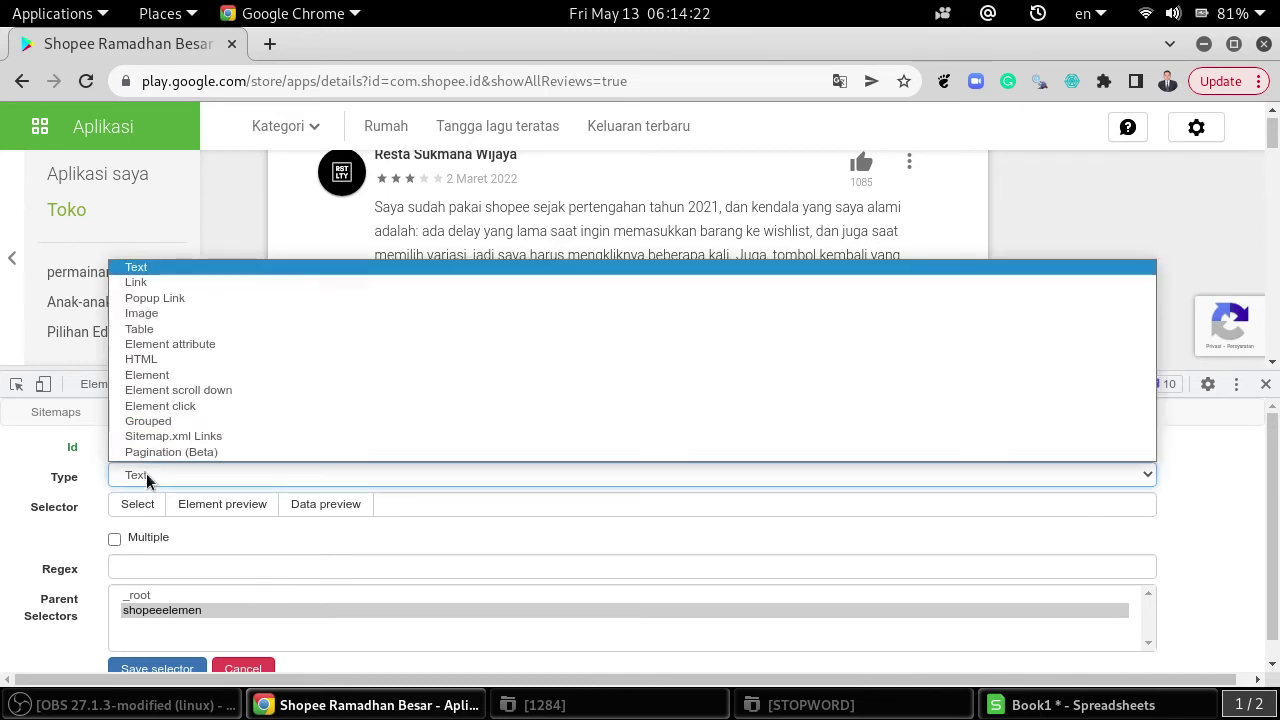